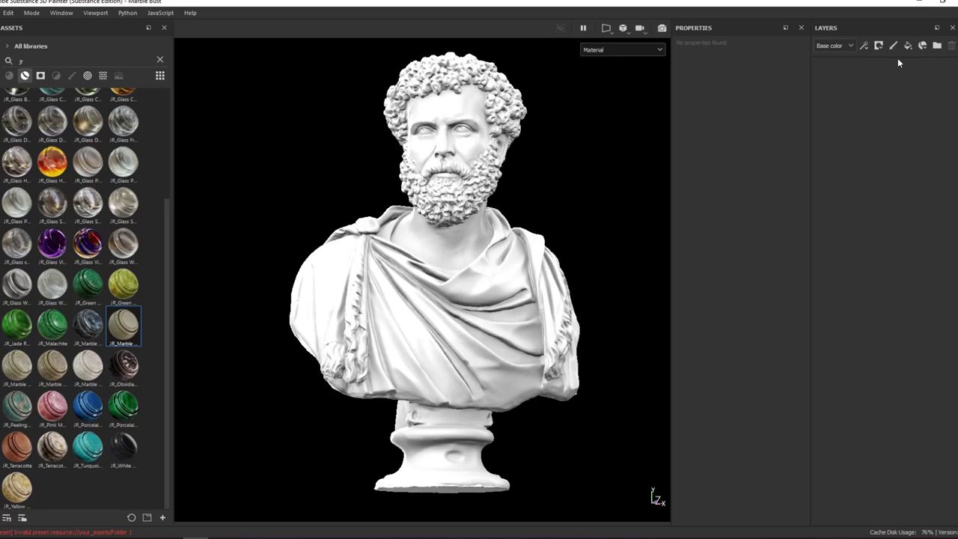
Add a fill layer that tints the whole bust dark warm grey 66645E.
click(743, 310)
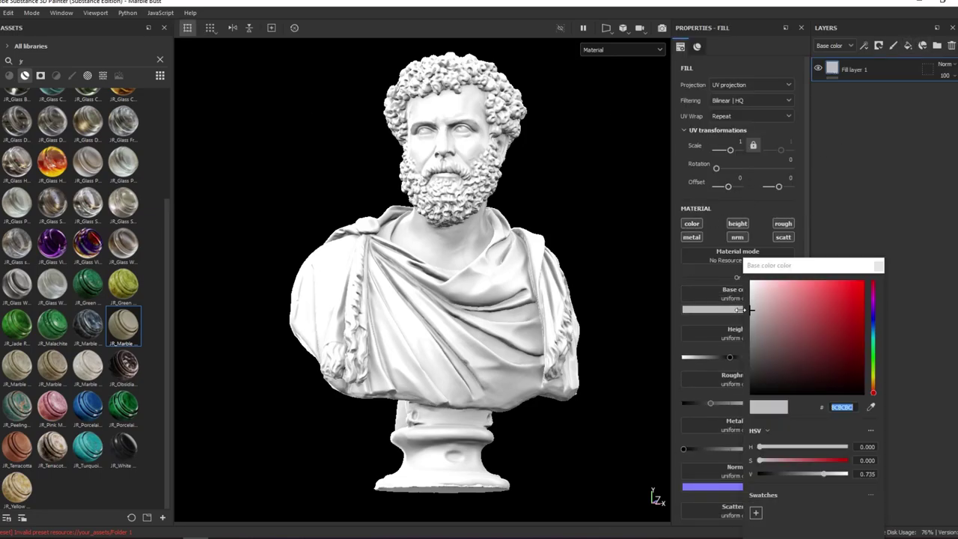
drag(873, 390, 872, 380)
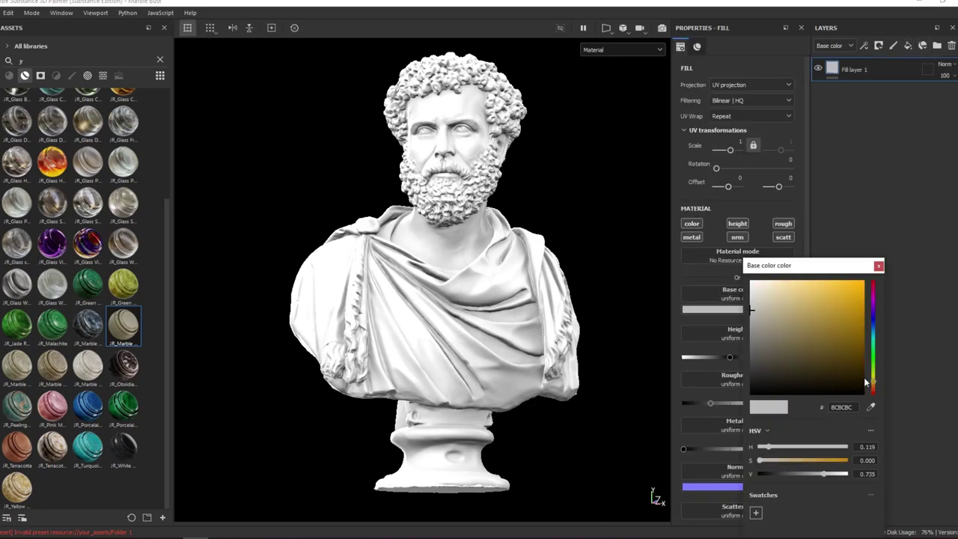
drag(763, 358, 756, 355)
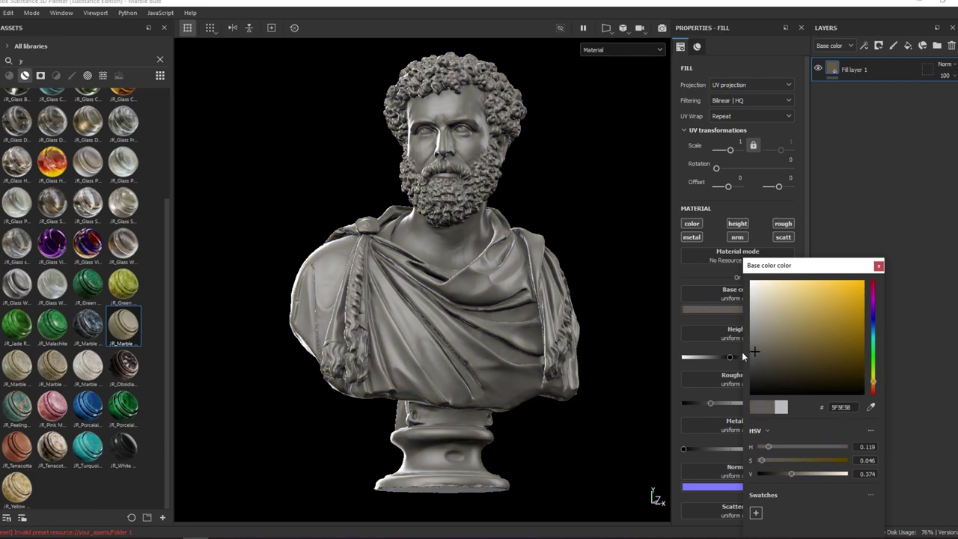
drag(742, 353, 758, 351)
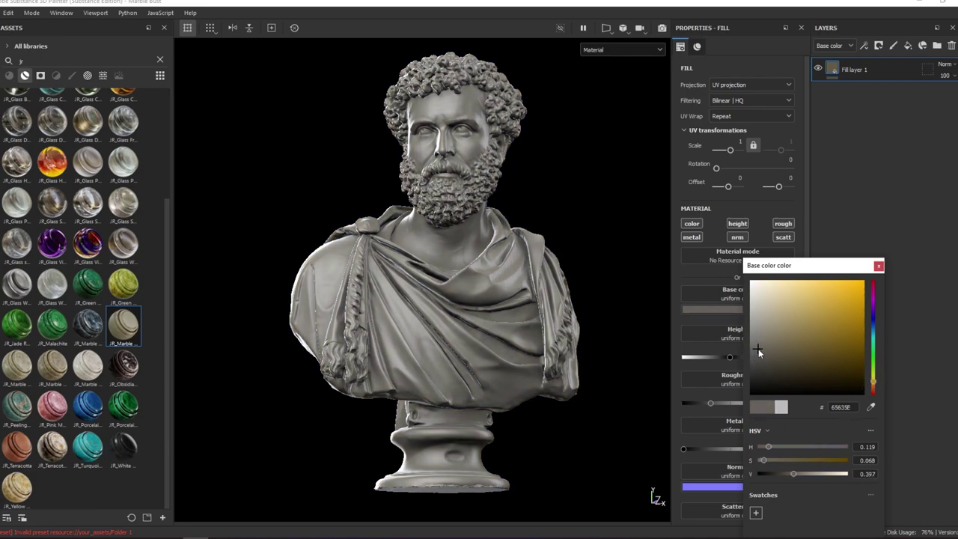
click(877, 267)
mouse_move(669, 264)
alt+mouse_down()
mouse_move(491, 273)
mouse_move(439, 351)
alt+mouse_up()
Add a layer folder and rename Fill layer 1 to 'base color'.
scroll(439, 350, up, 5)
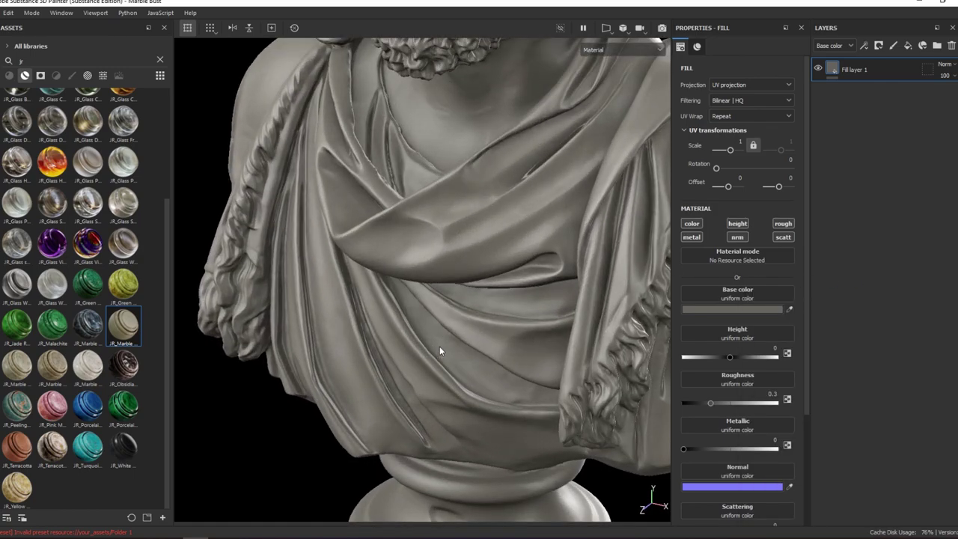
scroll(440, 350, down, 4)
click(936, 45)
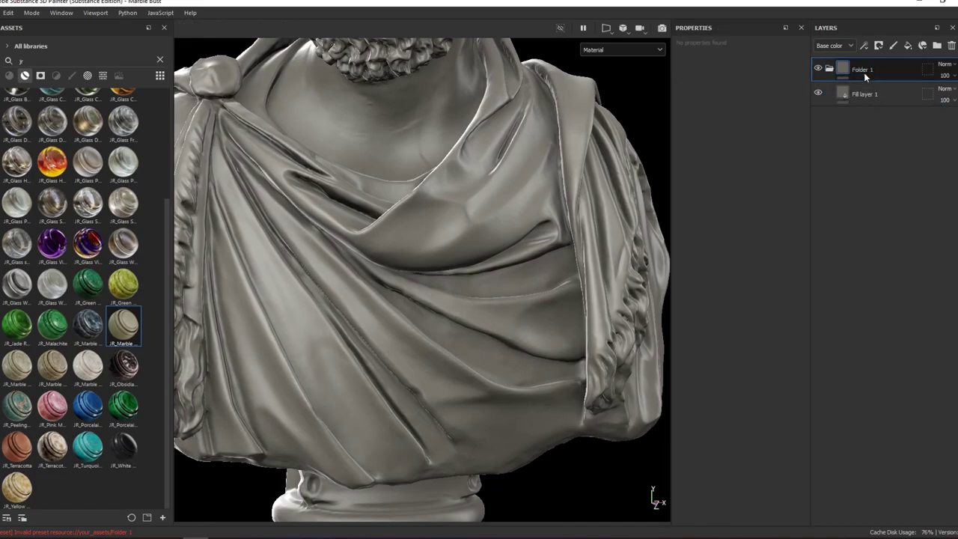
double_click(865, 93)
text(ase co)
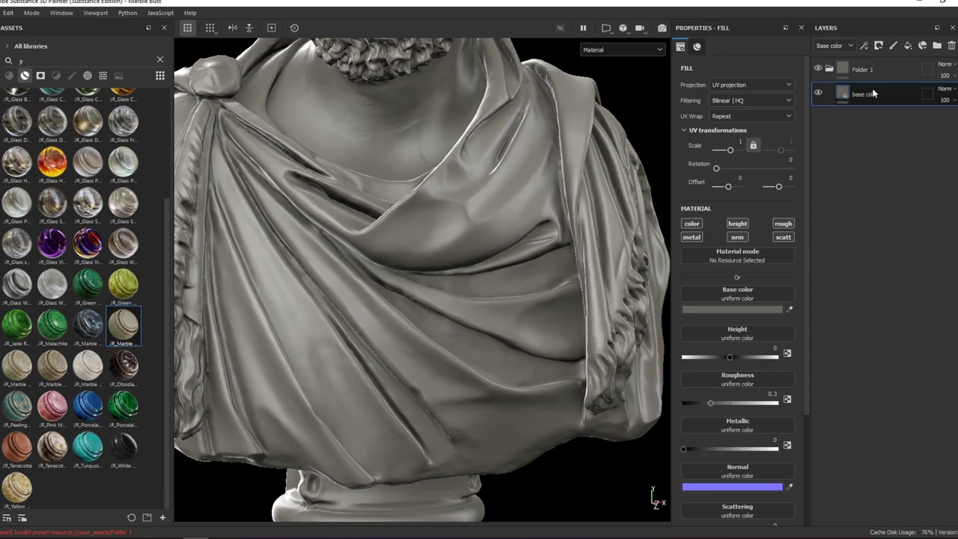
key(Return)
Rename the new folder to 'mrable' and select the base color layer.
double_click(882, 67)
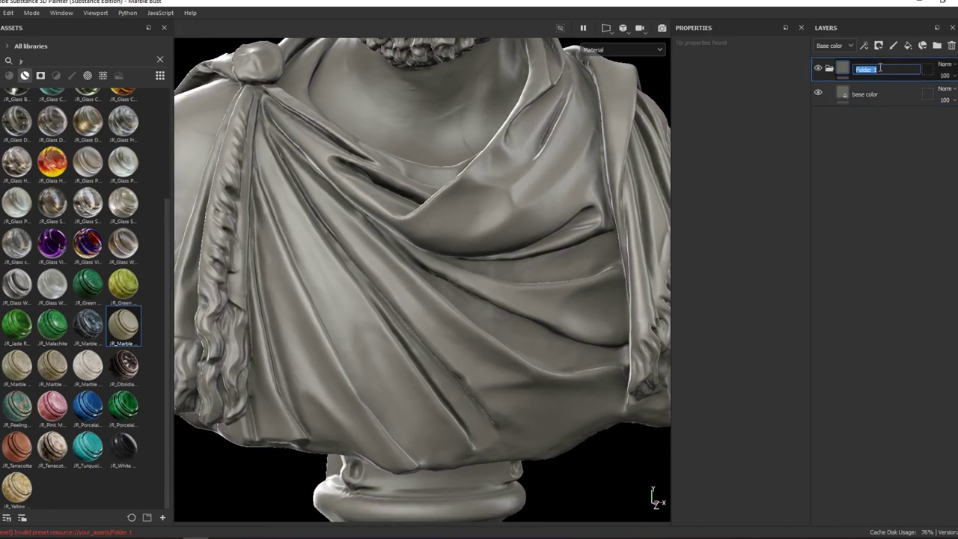
text(mrable)
key(Return)
key(f)
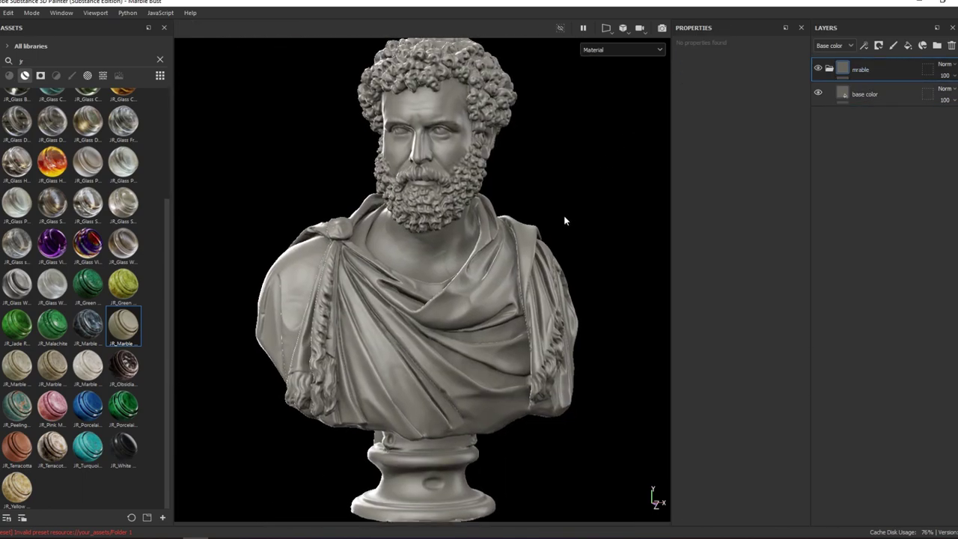
click(917, 94)
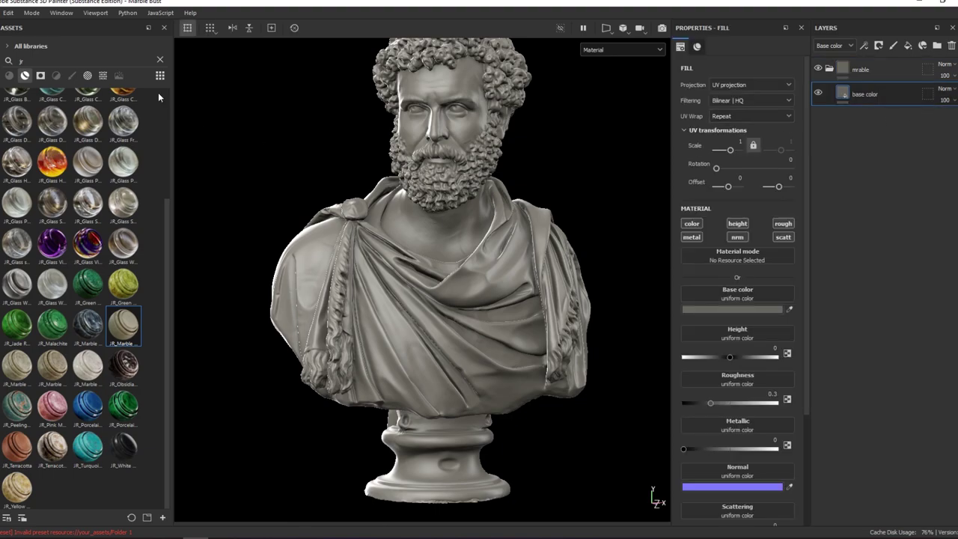
Search assets for 'marble', apply Marble Fine White, and move it into the mrable folder.
key(BackSpace)
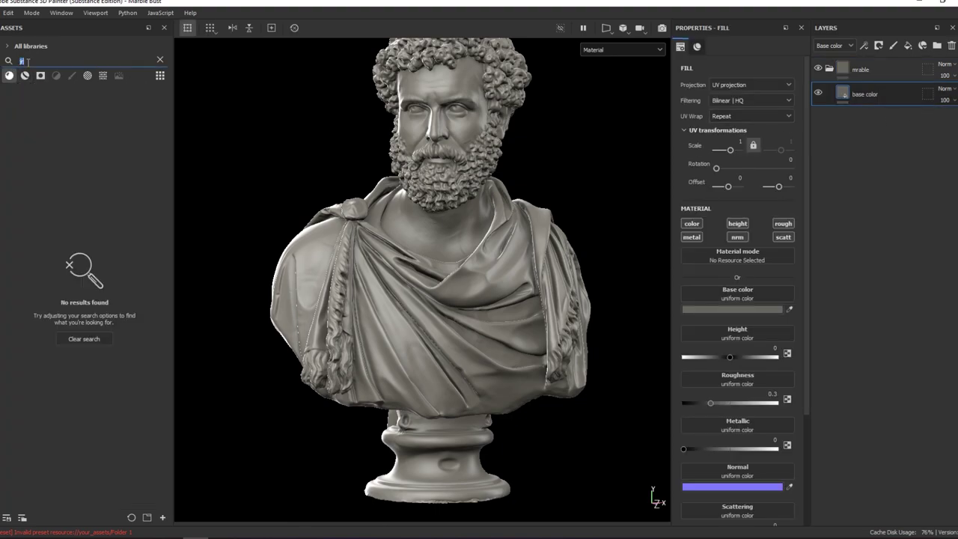
text(mabl)
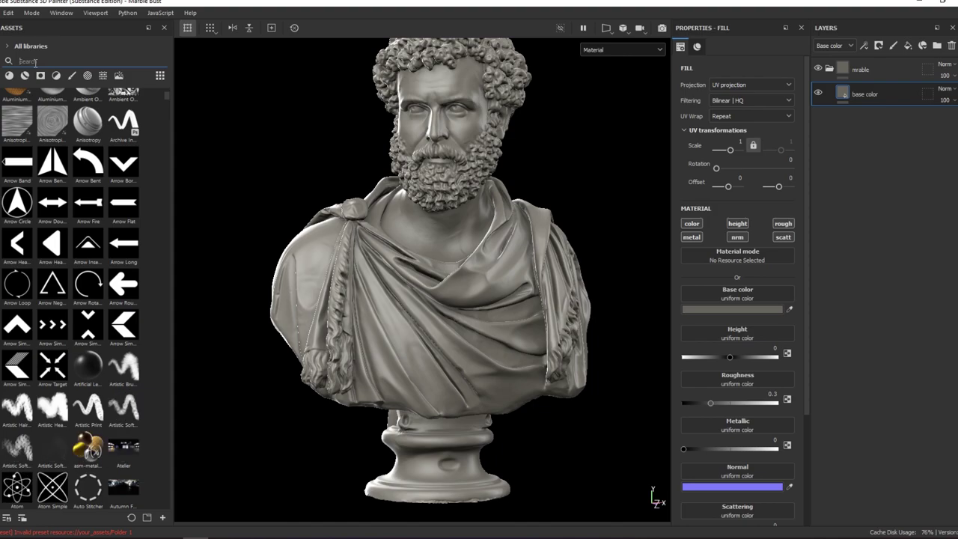
key(BackSpace)
key(BackSpace)
key(BackSpace)
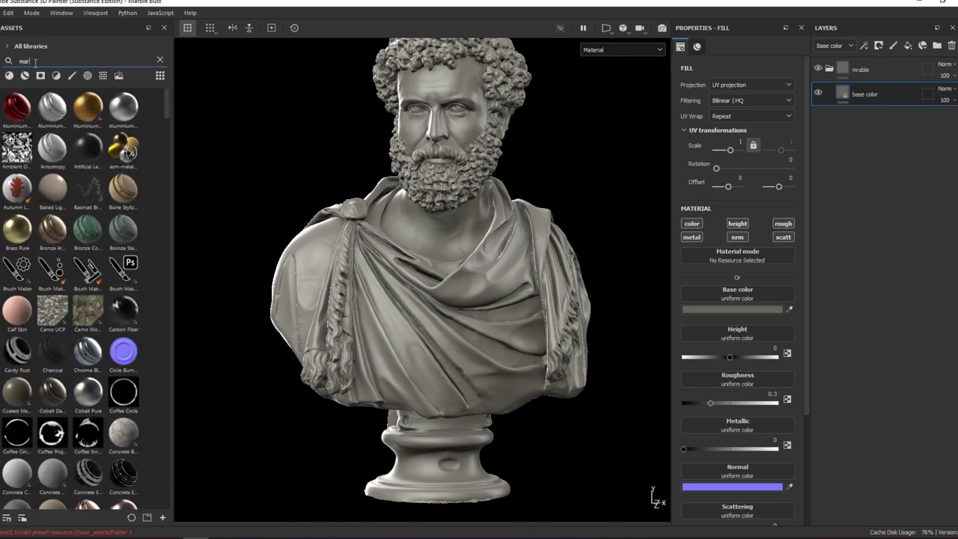
text(marble)
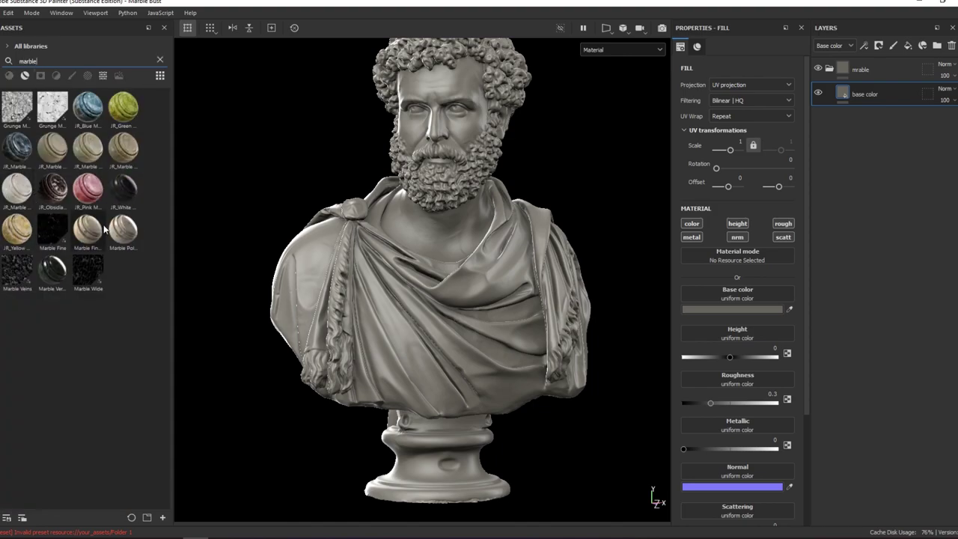
mouse_move(87, 227)
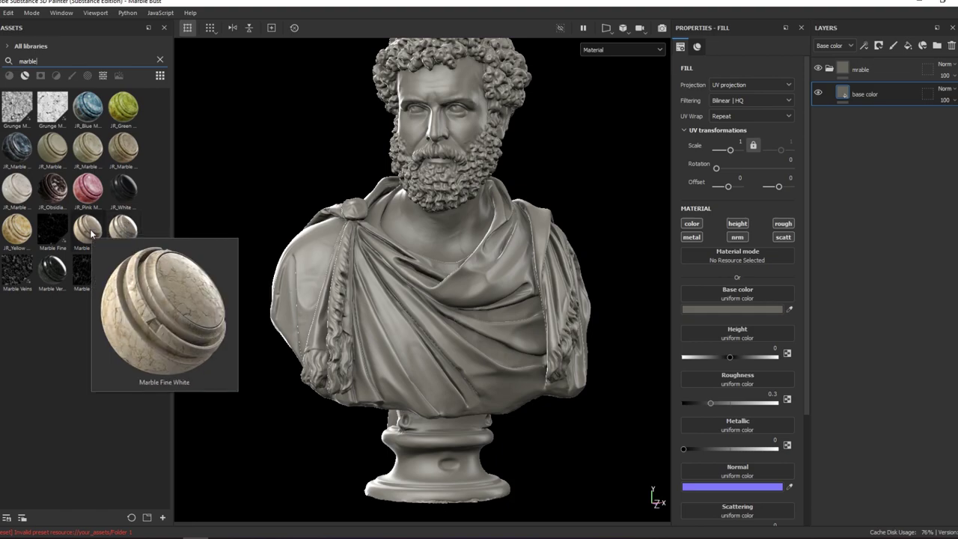
drag(90, 234, 427, 277)
drag(871, 69, 884, 186)
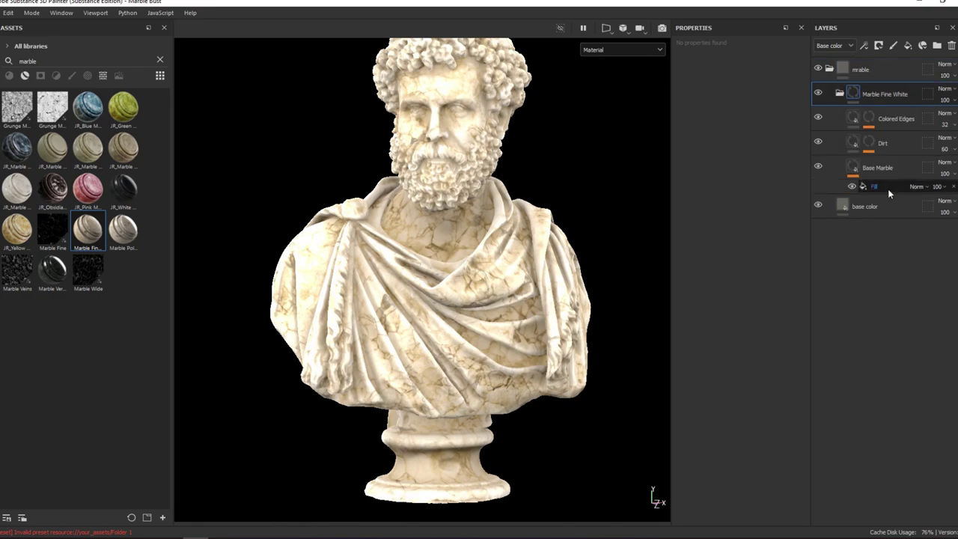
Compare layer visibility, leaving the Colored Edges and Dirt layers hidden.
click(818, 117)
click(818, 117)
click(818, 117)
click(818, 141)
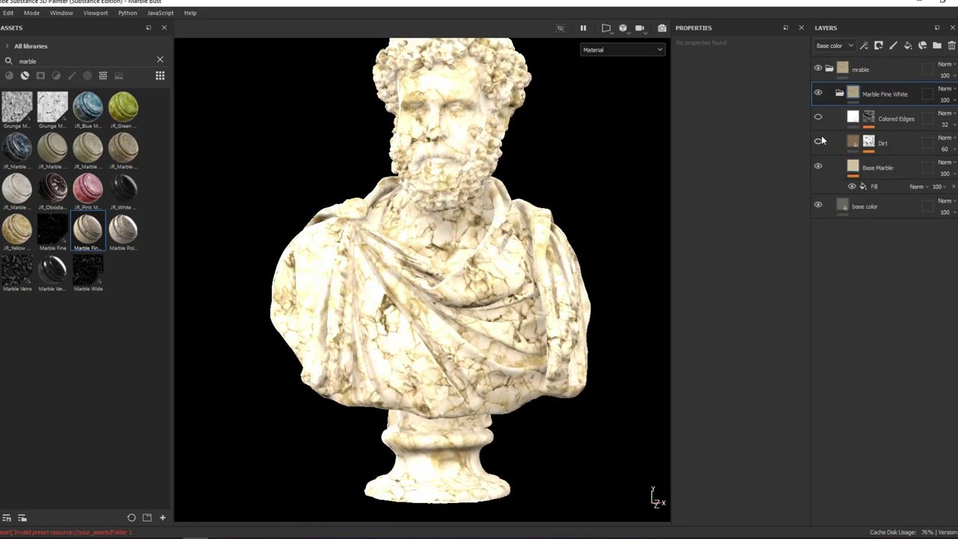
click(818, 141)
click(818, 141)
click(818, 140)
click(818, 166)
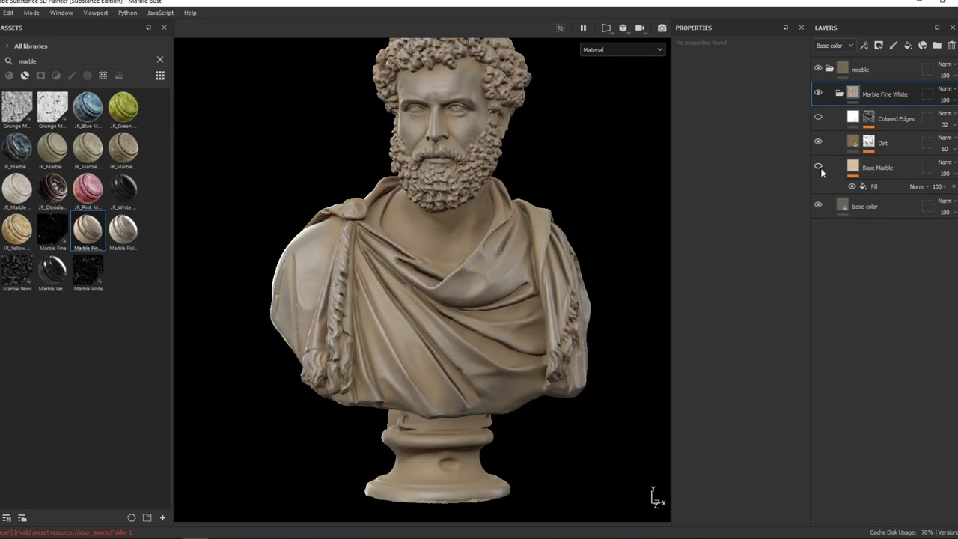
scroll(478, 340, up, 3)
scroll(561, 338, up, 3)
scroll(648, 286, up, 2)
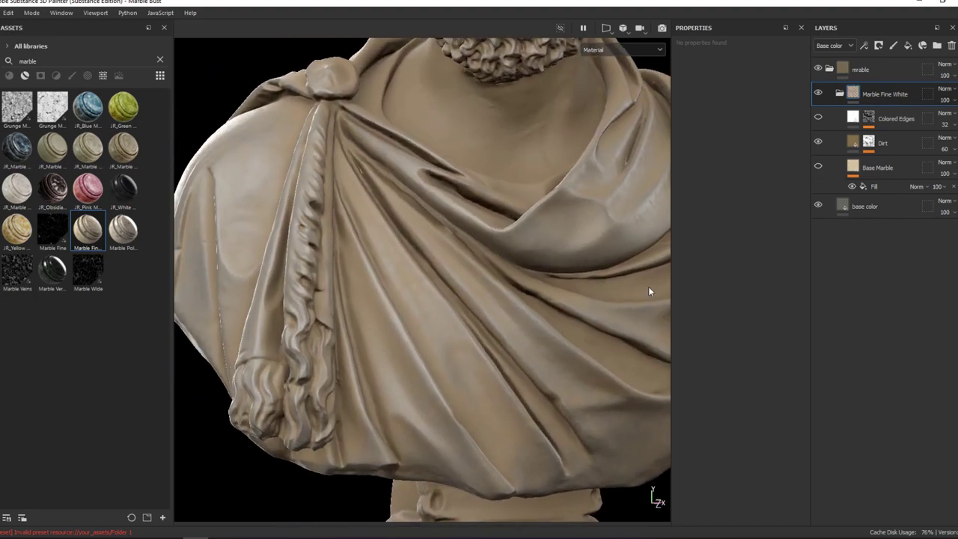
click(818, 165)
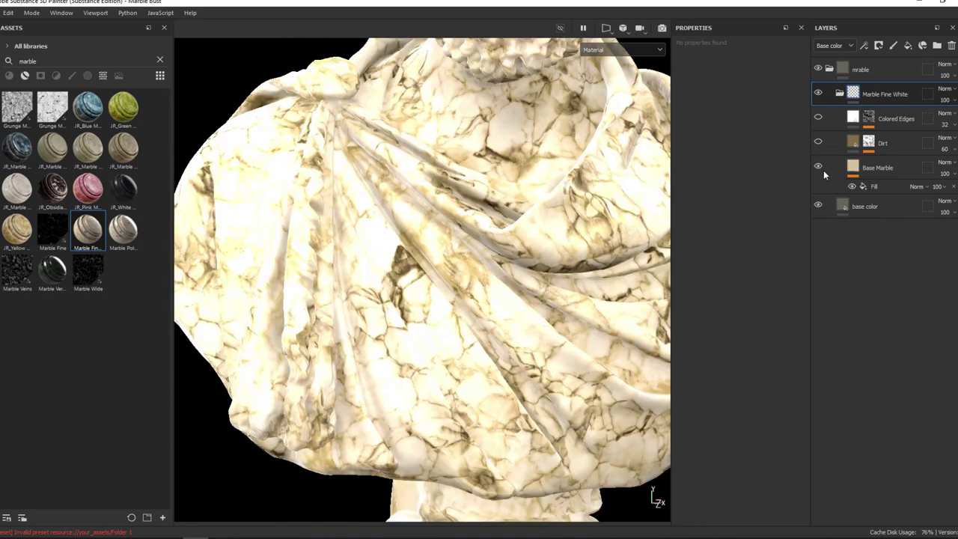
Bring Base Marble's opacity down to about 18 for subtler veins.
click(873, 172)
mouse_move(936, 176)
mouse_down()
mouse_move(931, 187)
mouse_move(937, 181)
mouse_up()
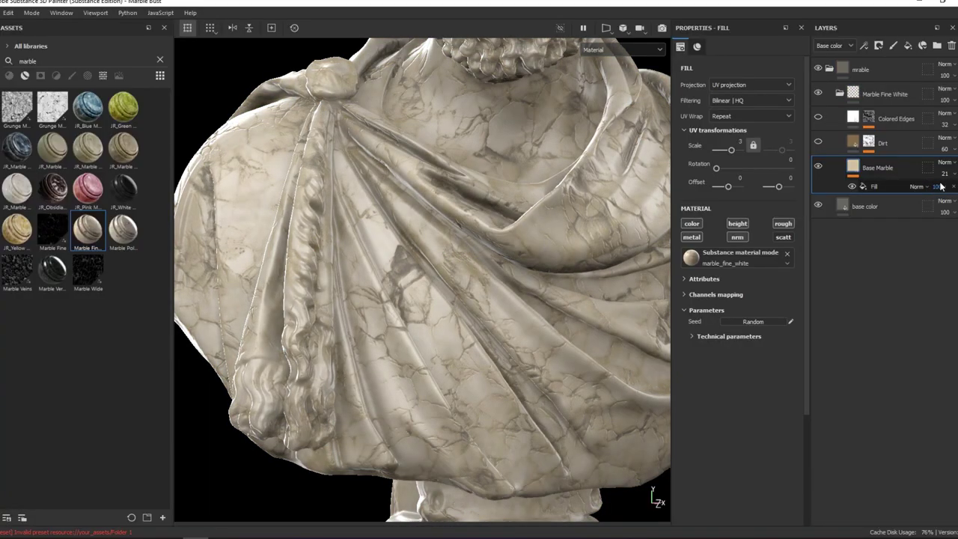
alt+drag(577, 247, 560, 268)
click(814, 186)
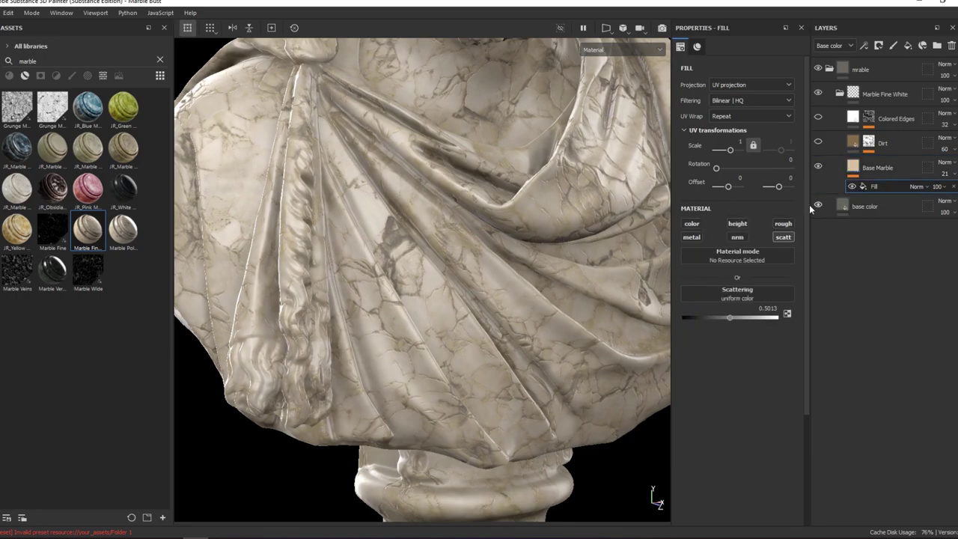
mouse_move(663, 296)
alt+mouse_down()
mouse_move(623, 247)
mouse_move(456, 259)
mouse_move(450, 247)
mouse_move(426, 251)
alt+mouse_up()
drag(941, 186, 937, 189)
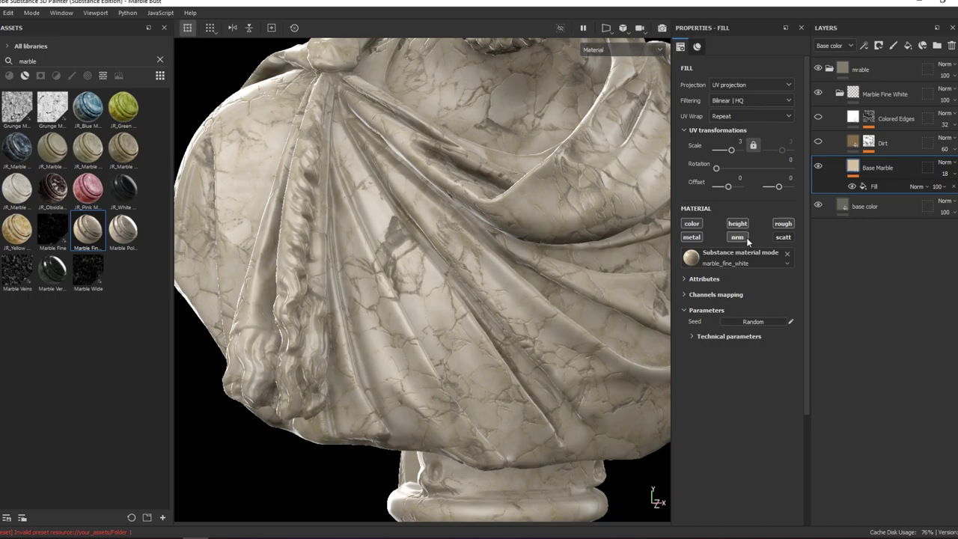
mouse_move(524, 233)
alt+mouse_down()
mouse_move(573, 230)
mouse_move(554, 244)
mouse_move(517, 239)
alt+mouse_up()
Set Base Marble's Height opacity to 7 and Base color opacity to 10.
click(834, 46)
click(830, 69)
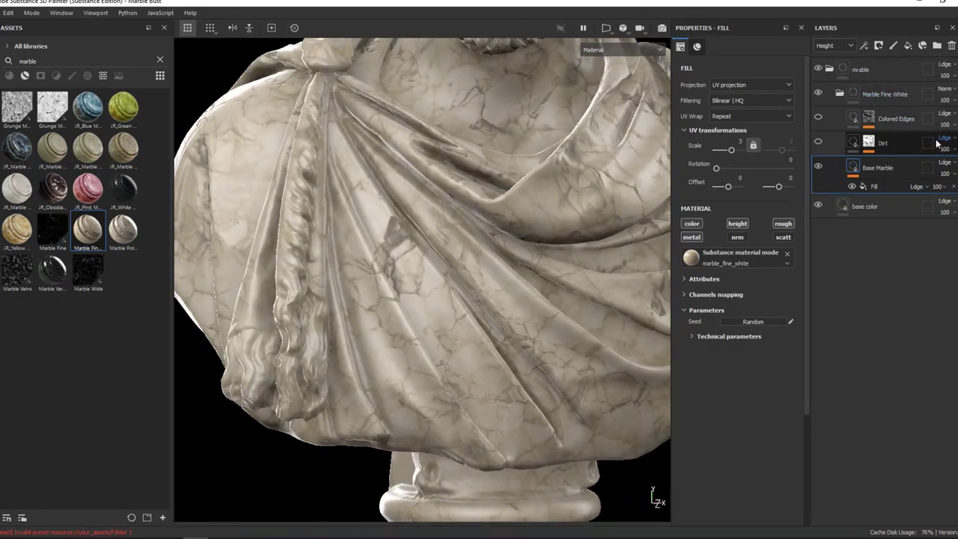
drag(948, 177, 948, 192)
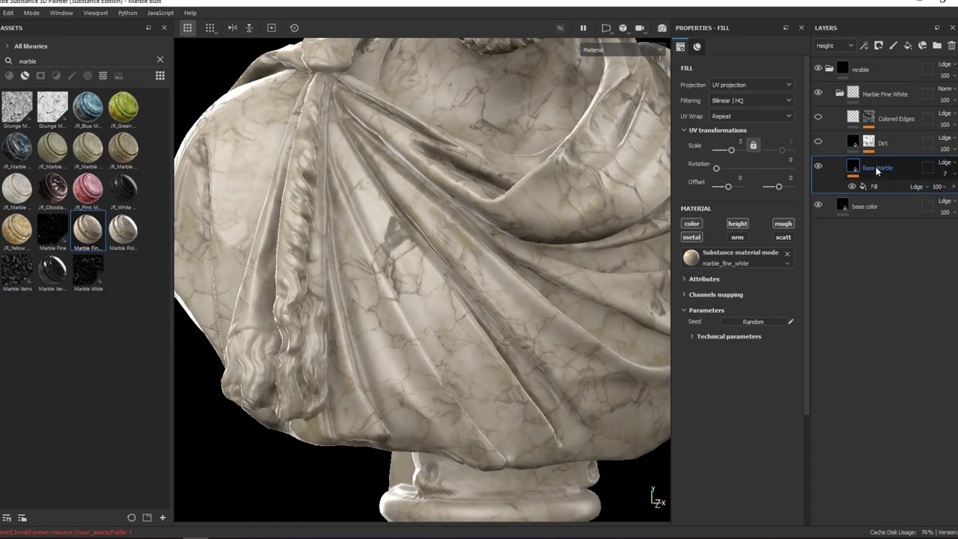
click(835, 45)
click(829, 59)
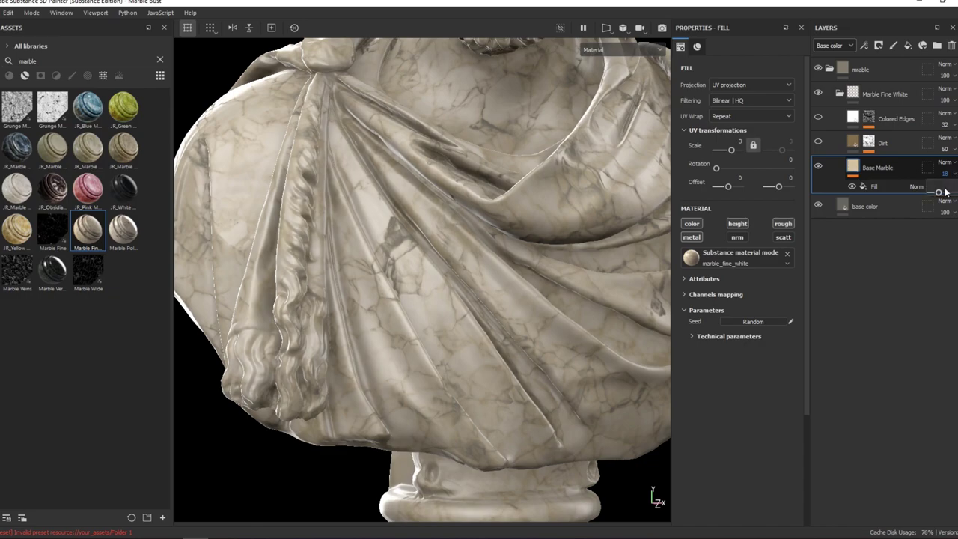
drag(948, 174, 938, 193)
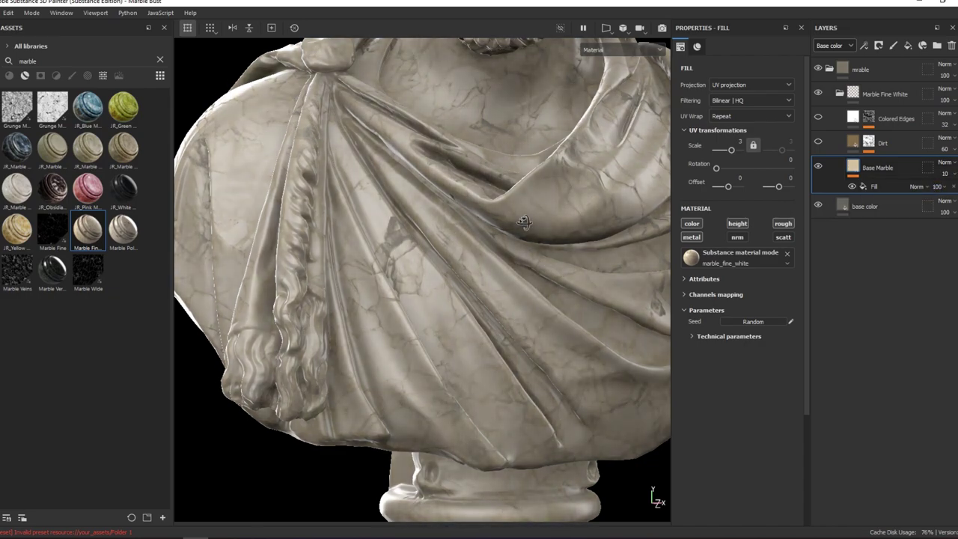
Make the Dirt layer visible again and select it.
mouse_move(524, 223)
alt+mouse_down()
mouse_move(607, 316)
mouse_move(590, 253)
mouse_move(655, 264)
alt+mouse_up()
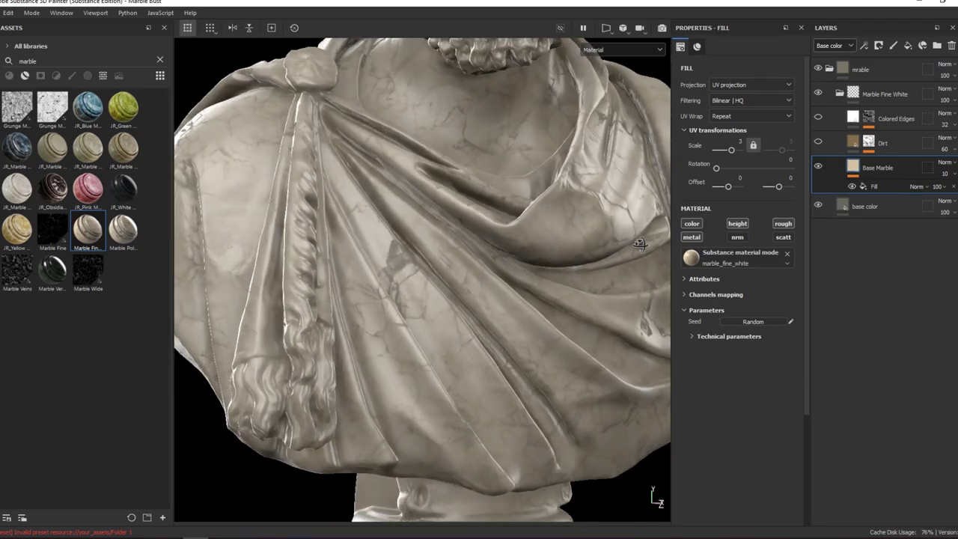
click(817, 142)
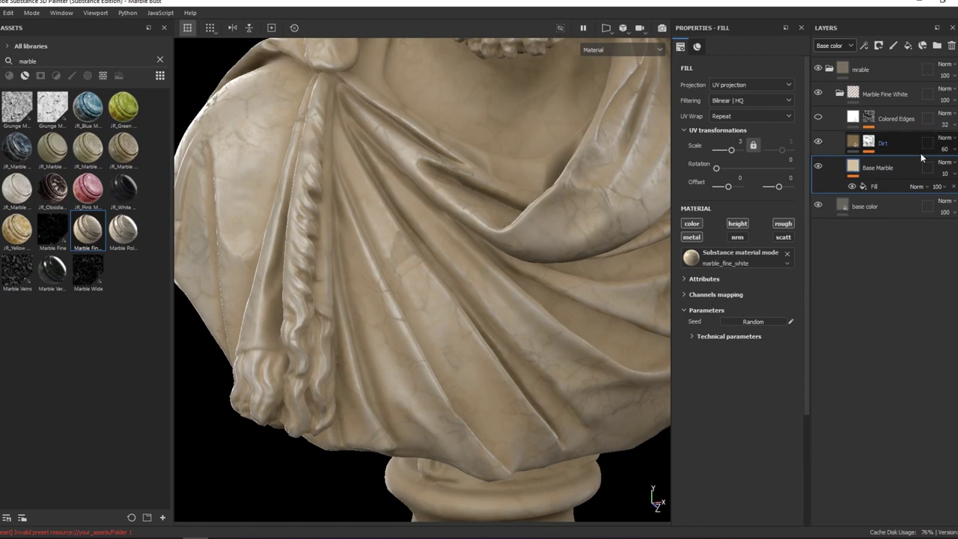
click(853, 142)
Set Dirt's opacity to 30, Dirt Level to 0.47 and Dirt Contrast to 0.6.
alt+click(868, 143)
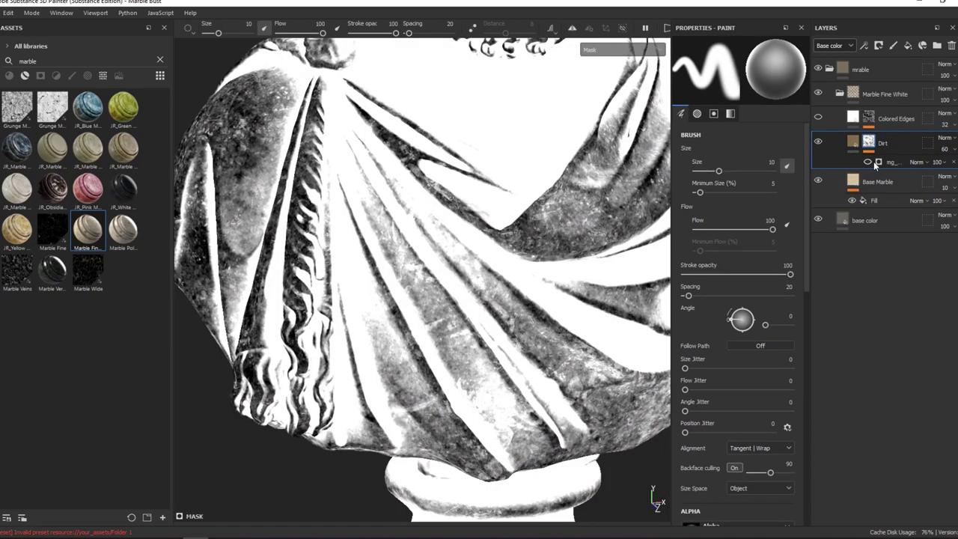
click(874, 160)
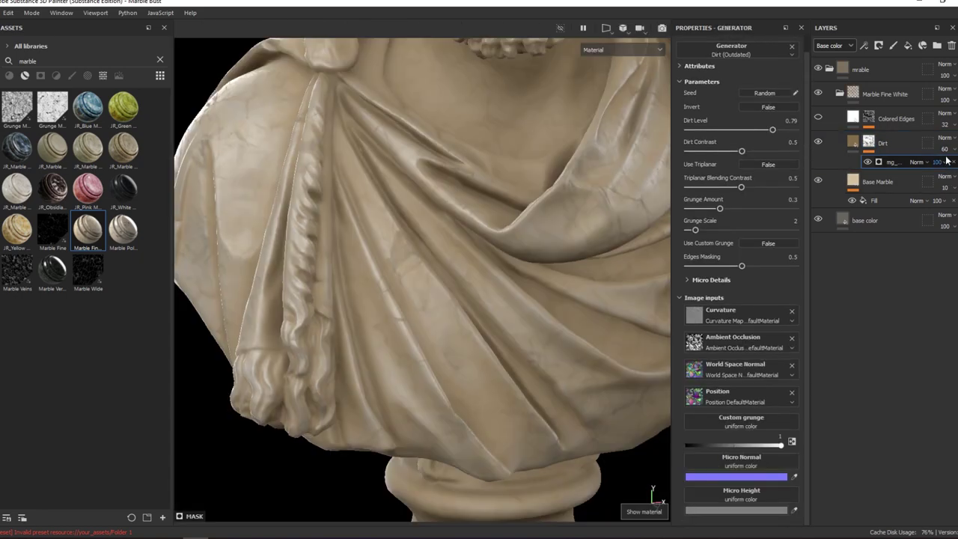
click(944, 149)
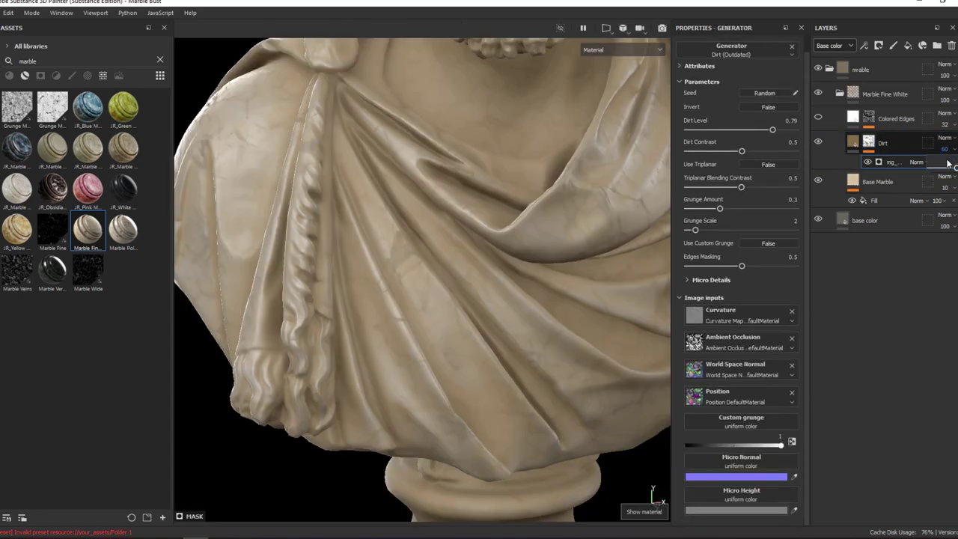
text(30)
key(Return)
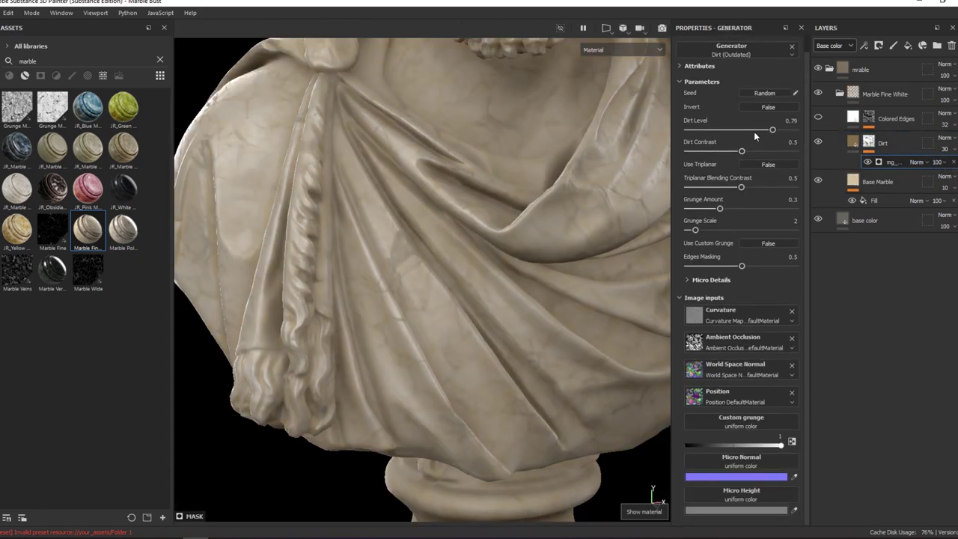
click(762, 129)
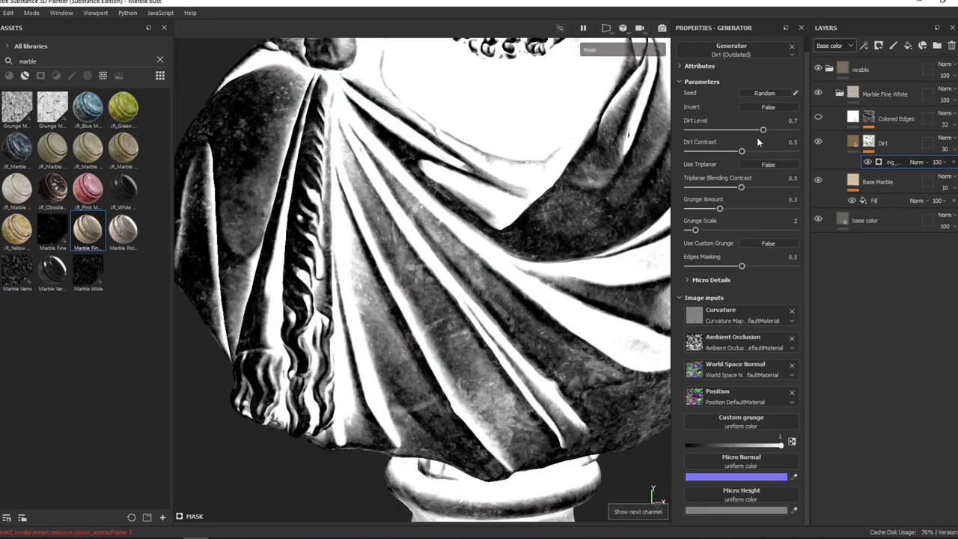
drag(742, 151, 752, 152)
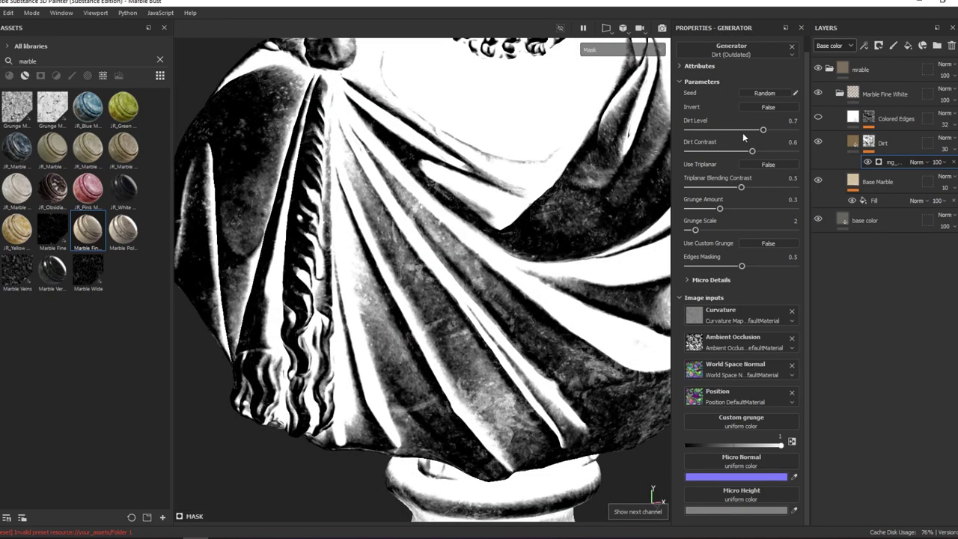
click(738, 130)
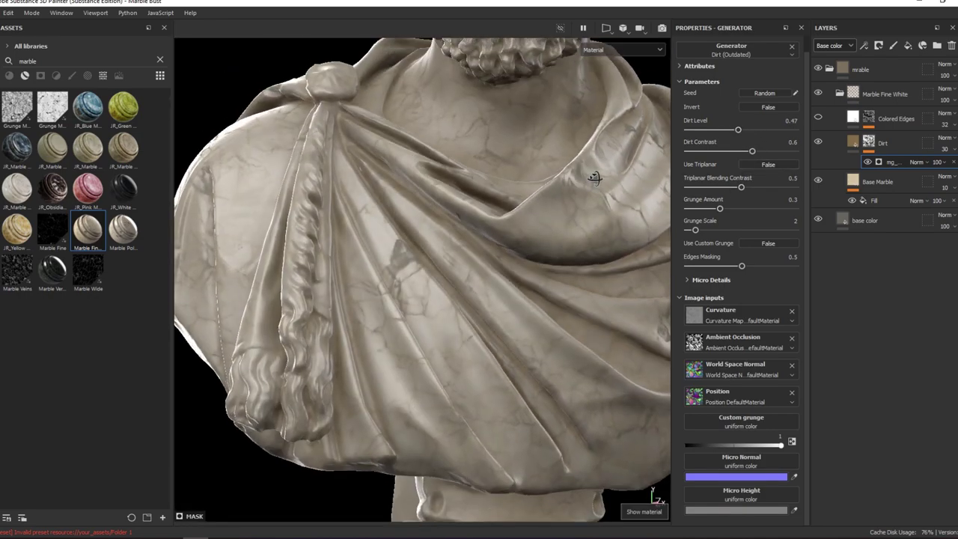
Briefly re-enable and inspect the Colored Edges layer, then delete it.
alt+drag(594, 177, 636, 183)
click(818, 117)
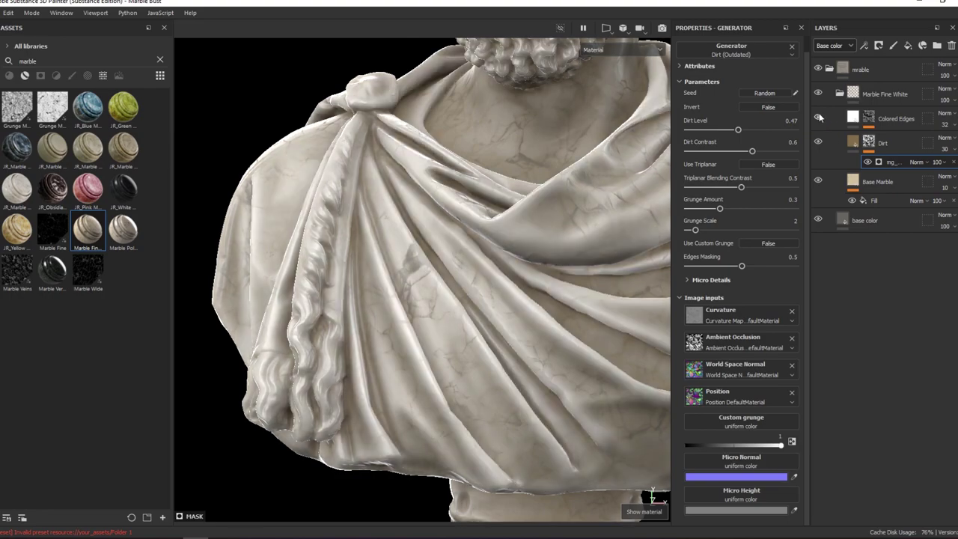
click(898, 118)
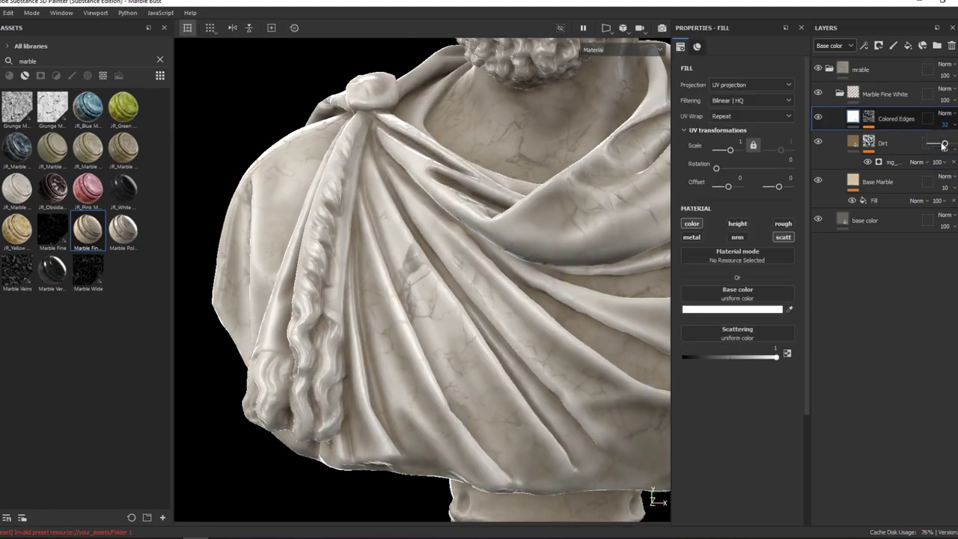
drag(943, 144, 934, 144)
click(869, 118)
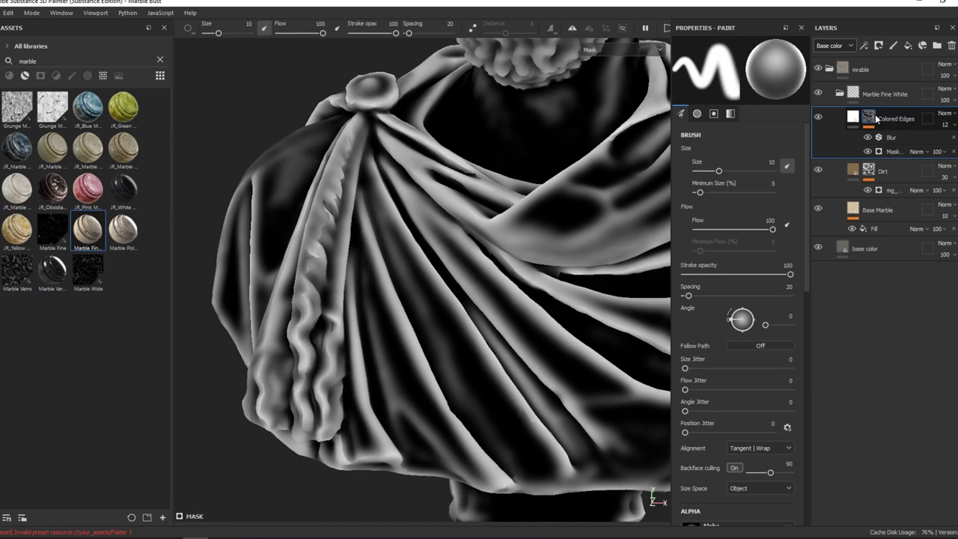
click(891, 118)
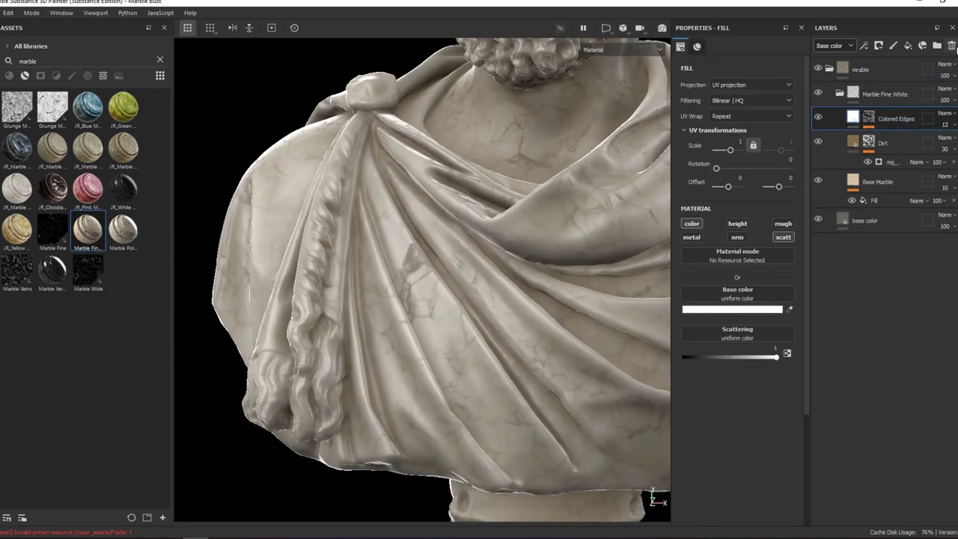
click(952, 46)
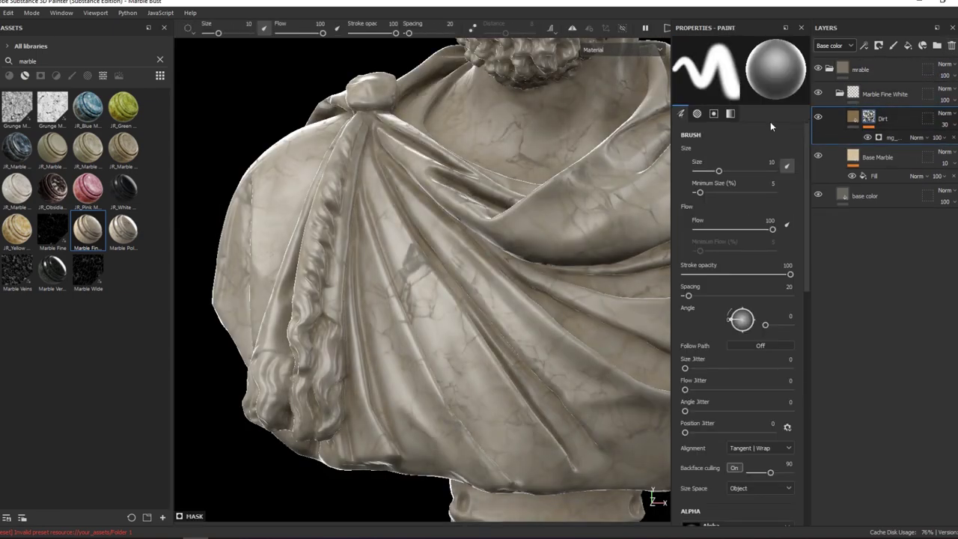
Lower Base Marble's opacity to 4.
right_click(907, 94)
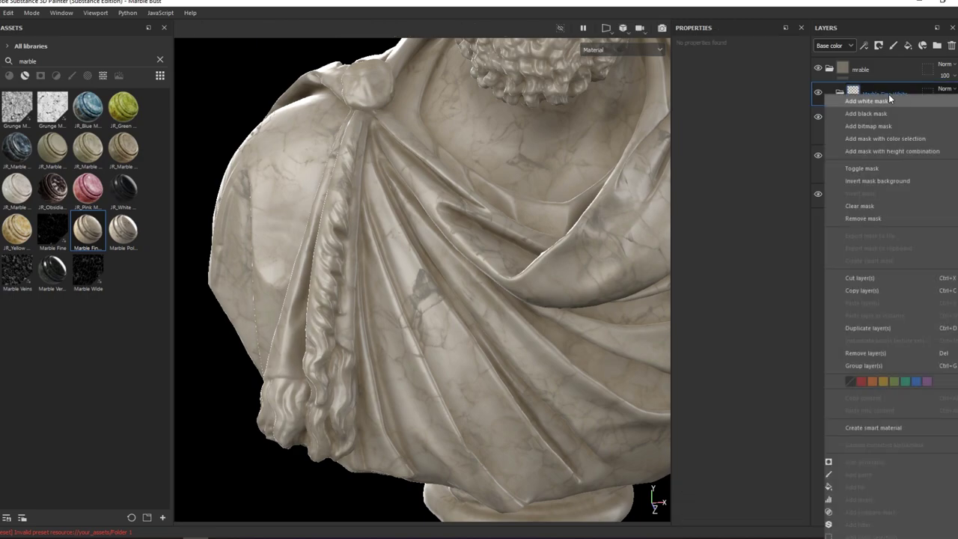
mouse_move(569, 247)
alt+mouse_down()
mouse_move(546, 250)
mouse_move(658, 232)
mouse_move(604, 193)
mouse_move(711, 169)
alt+mouse_up()
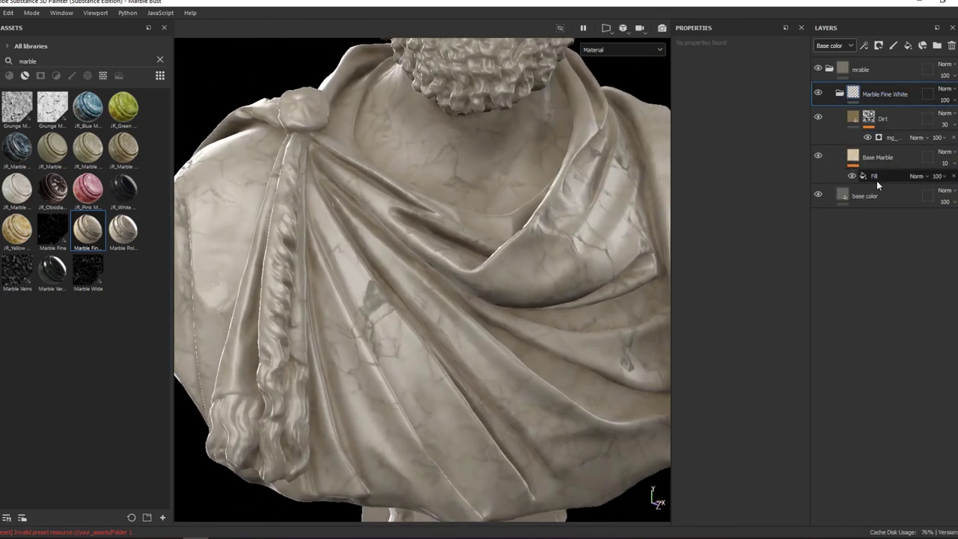
click(876, 178)
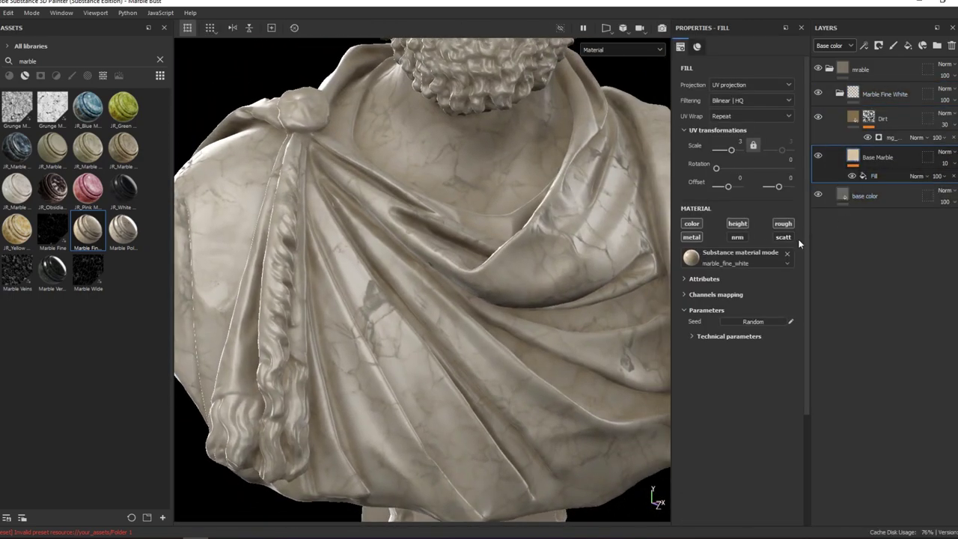
drag(935, 180, 931, 182)
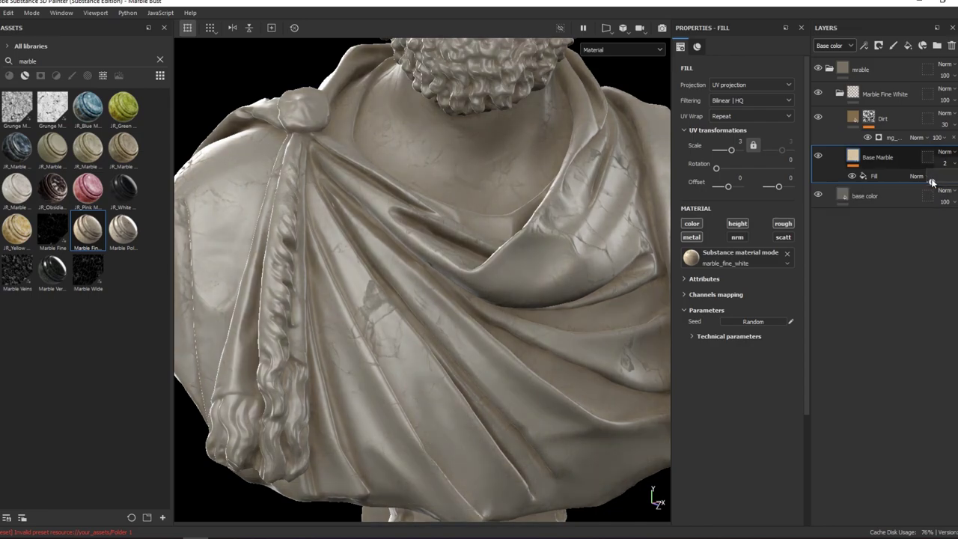
alt+drag(375, 203, 332, 192)
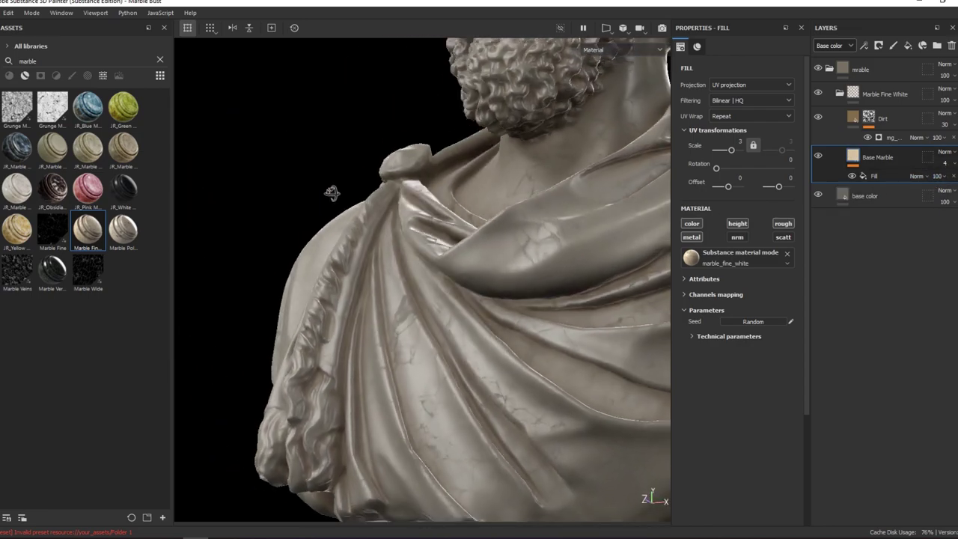
alt+right_drag(331, 193, 462, 251)
mouse_move(462, 251)
alt+mouse_down()
mouse_move(517, 224)
mouse_move(479, 236)
alt+mouse_up()
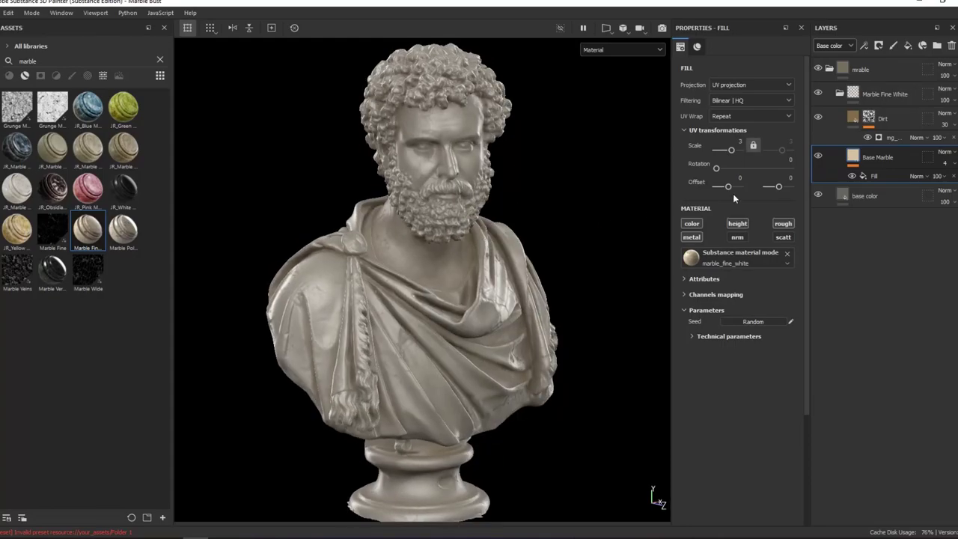
Move Dirt and Base Marble out of Marble Fine White, delete that group, add a fill layer.
click(883, 120)
click(886, 232)
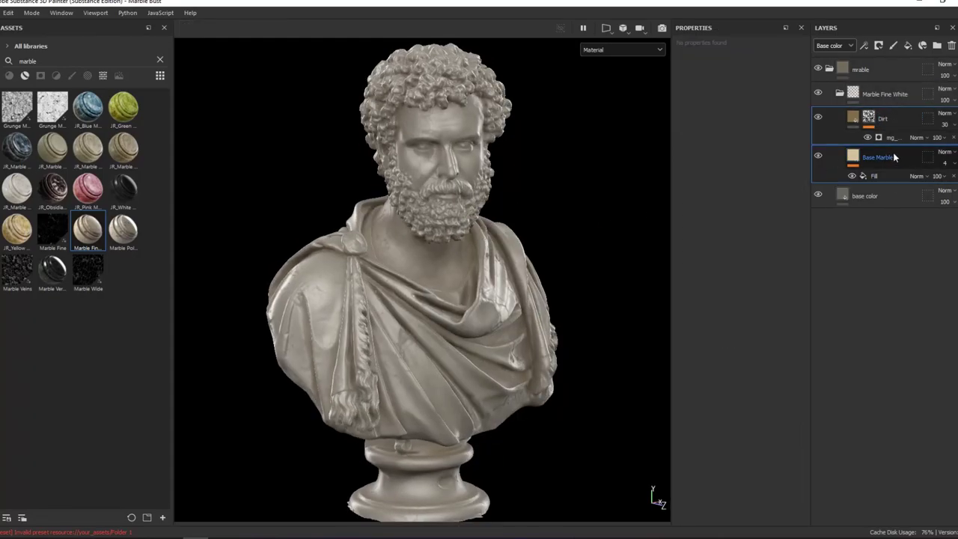
drag(893, 152, 892, 90)
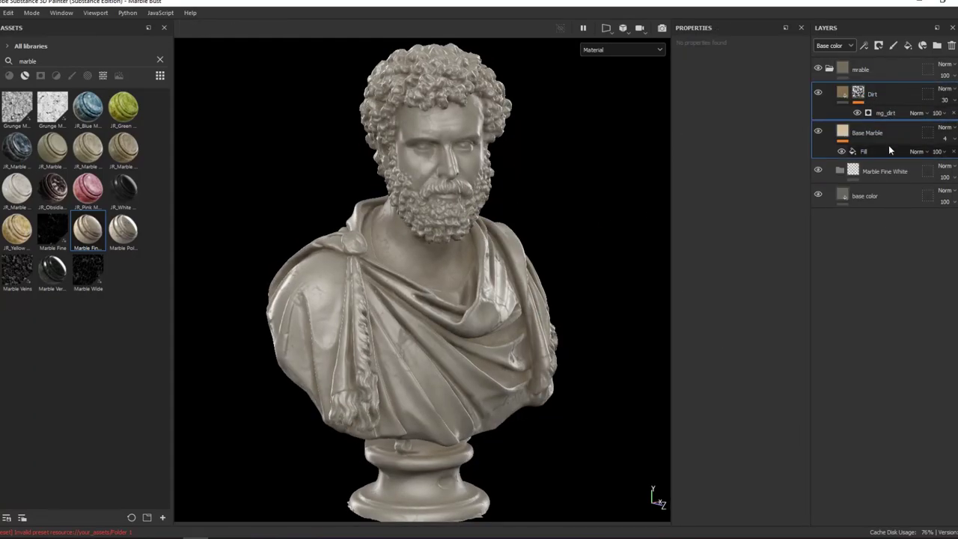
click(888, 170)
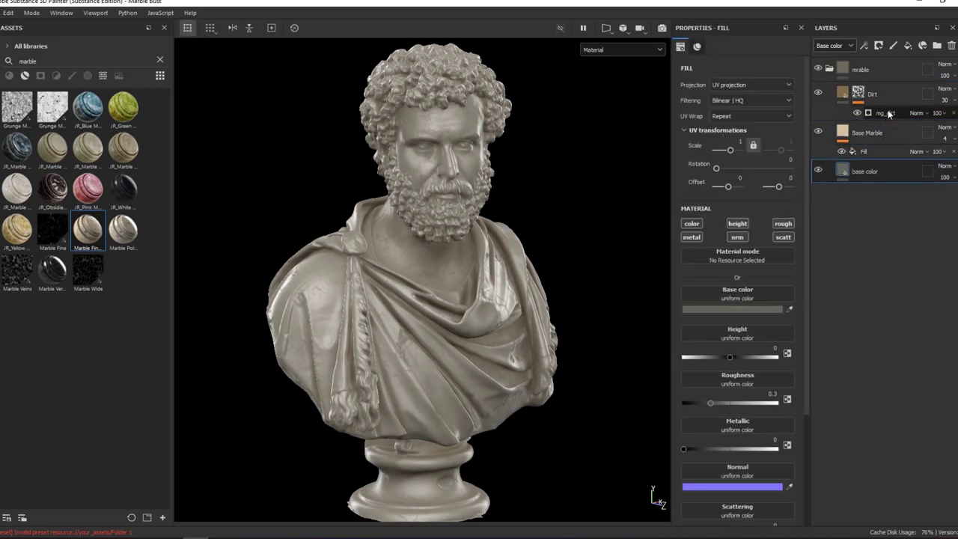
key(Delete)
click(908, 45)
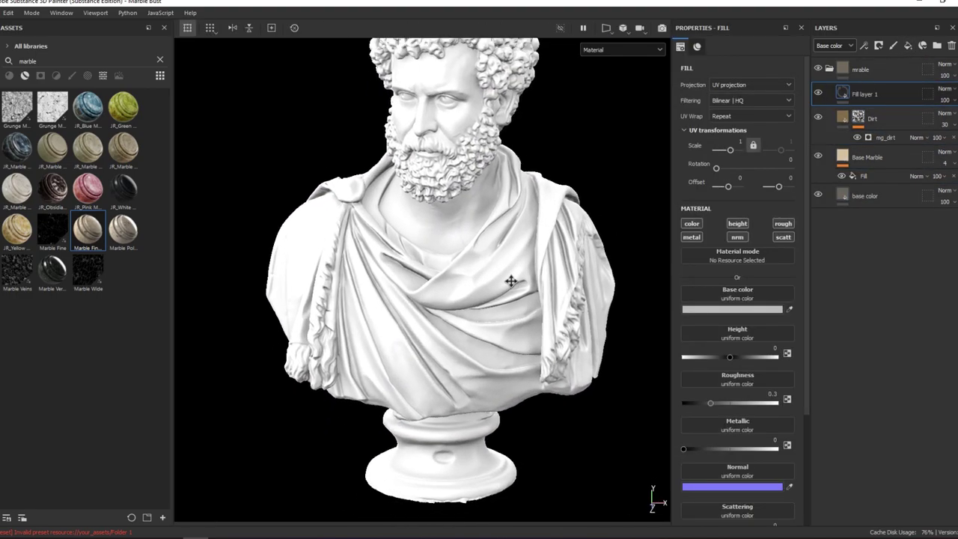
Disable the colour channel on Fill layer 1 so it no longer tints the bust.
middle_drag(509, 280, 517, 256)
scroll(522, 299, up, 2)
scroll(434, 305, up, 2)
scroll(445, 278, up, 1)
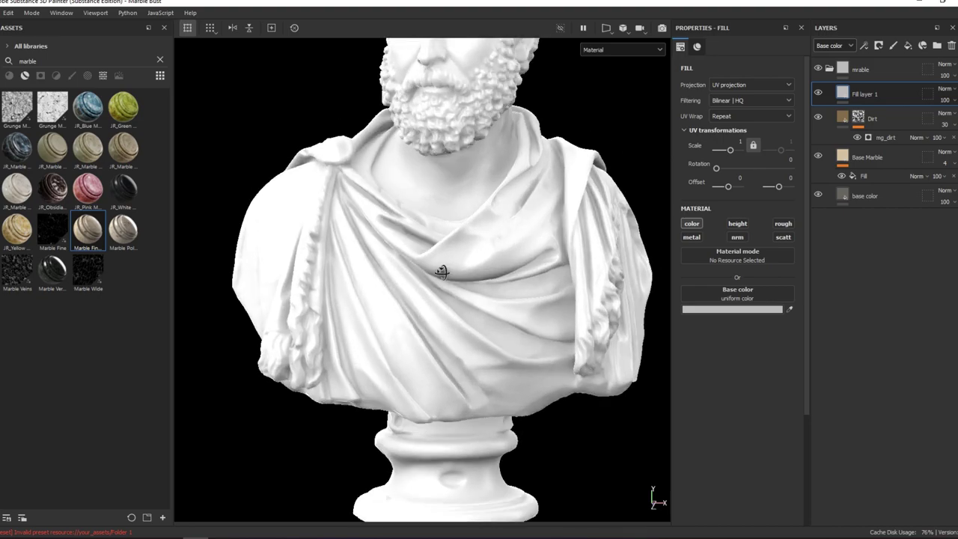
click(693, 226)
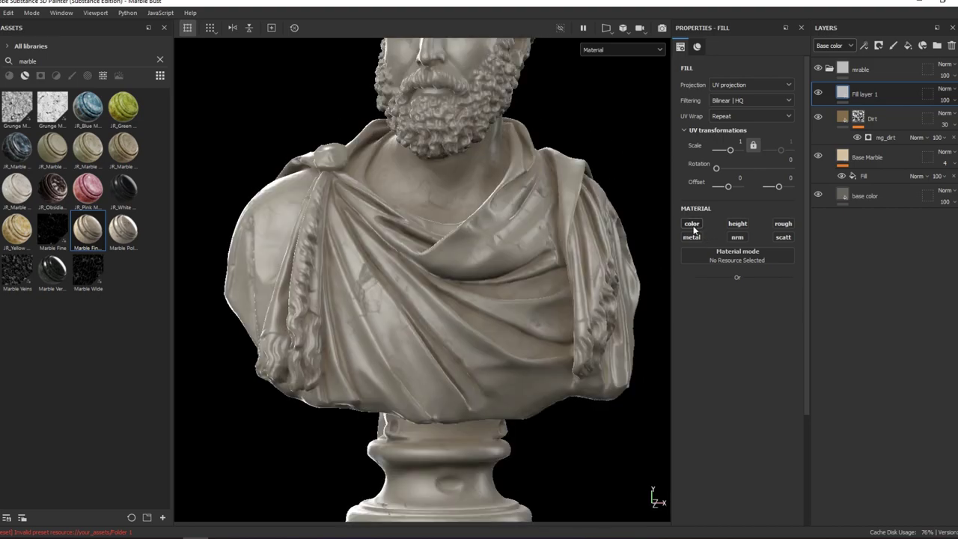
mouse_move(508, 300)
alt+mouse_down()
mouse_move(494, 310)
mouse_move(391, 259)
mouse_move(376, 278)
mouse_move(417, 292)
mouse_move(501, 293)
alt+mouse_up()
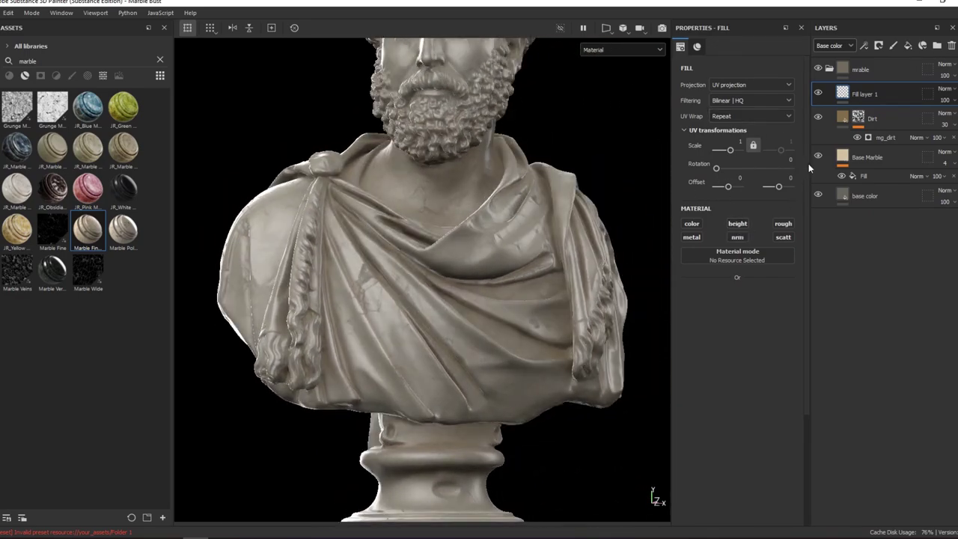
Show the Roughness channel and set Base Marble's roughness opacity to 13.
key(b)
key(b)
key(b)
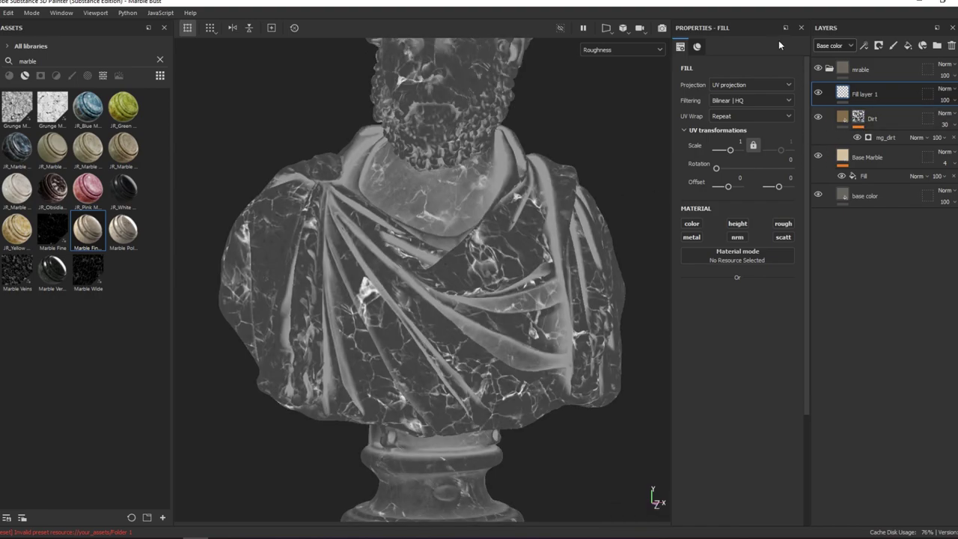
click(833, 46)
click(829, 79)
click(944, 162)
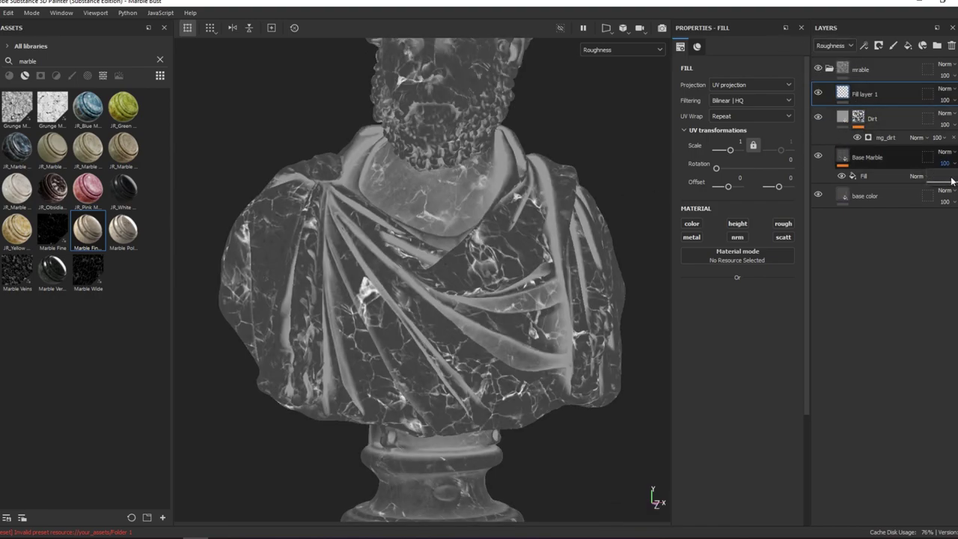
drag(934, 181, 938, 181)
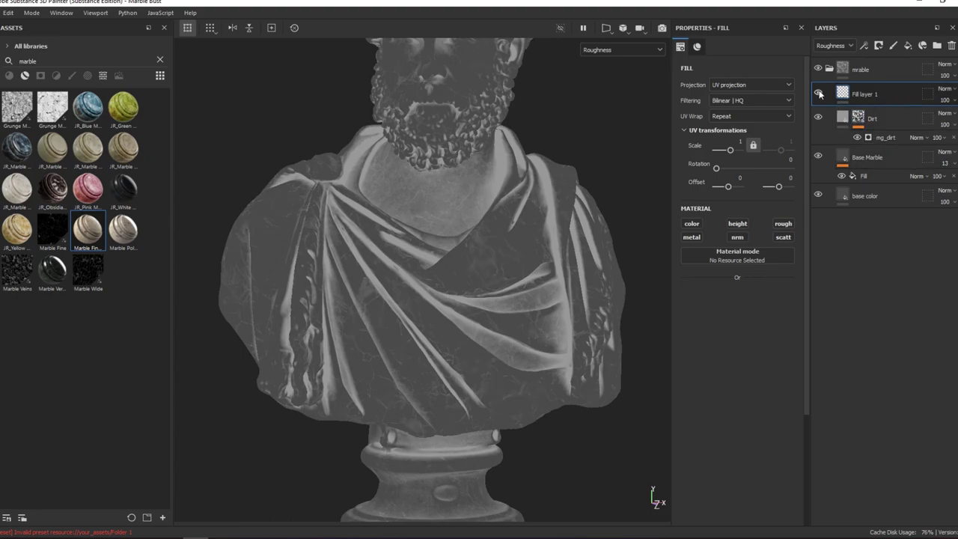
Add a black mask to Fill layer 1 with a fill using Grunge Map 012.
right_click(864, 92)
click(871, 102)
right_click(870, 100)
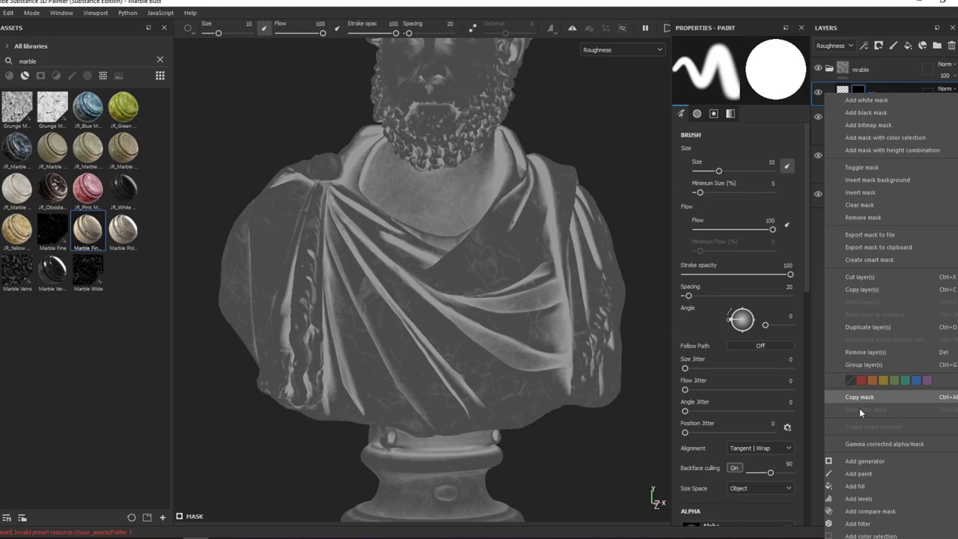
click(873, 486)
click(750, 227)
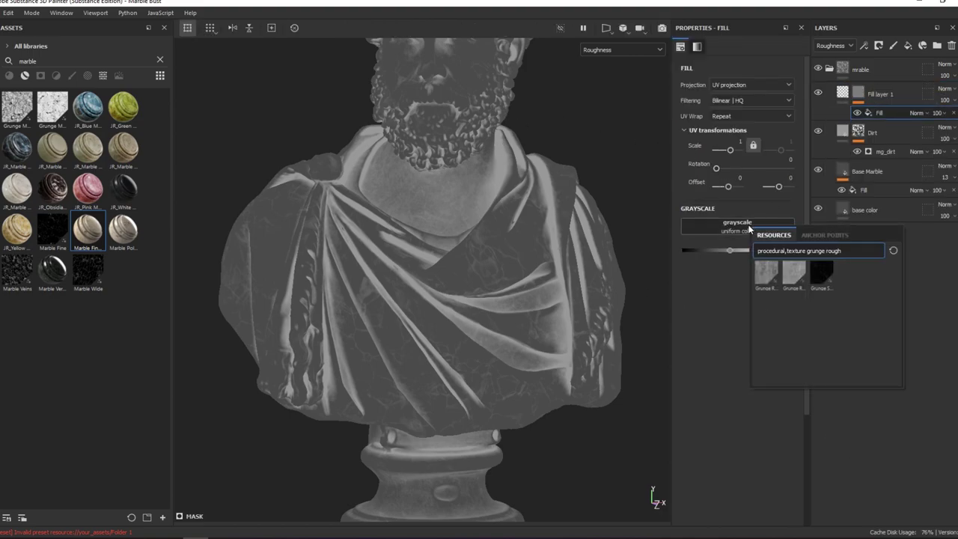
key(BackSpace)
key(BackSpace)
key(BackSpace)
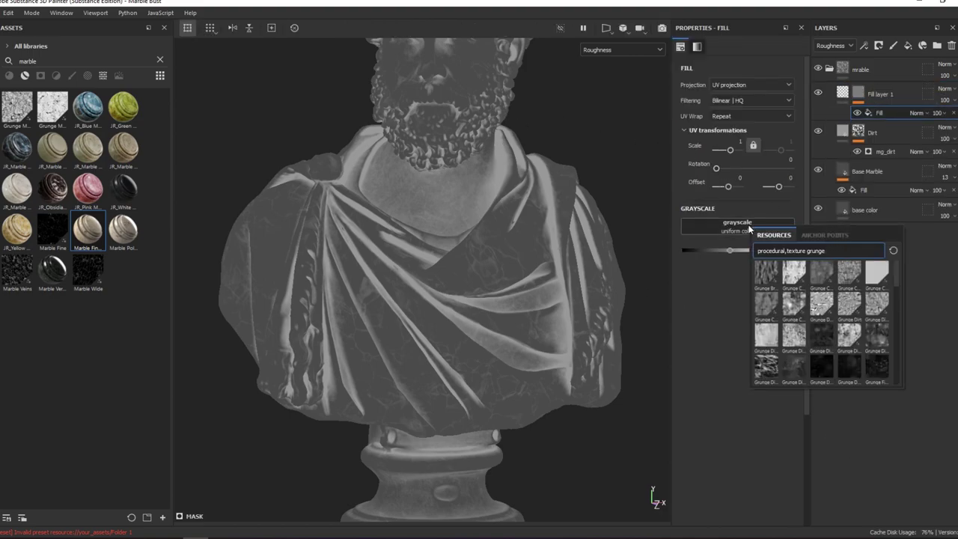
text(0)
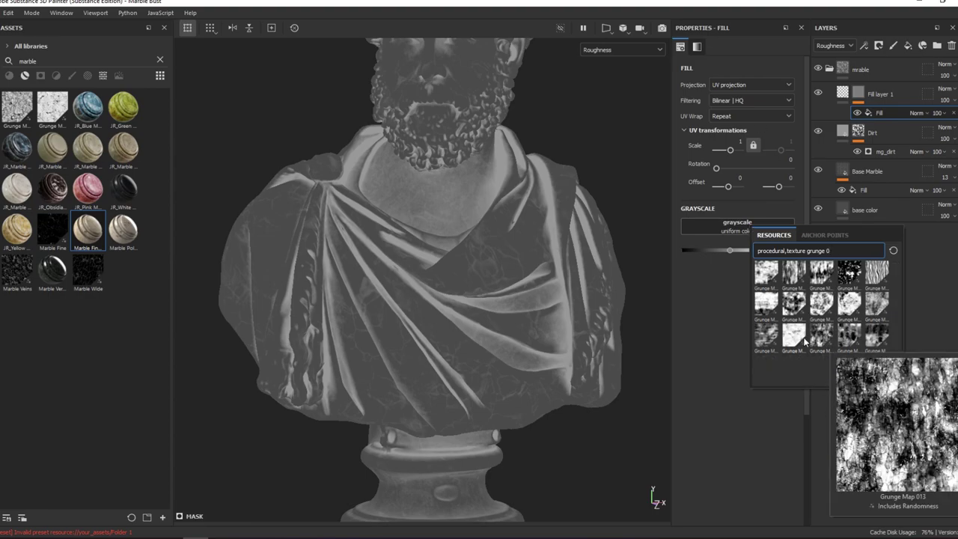
mouse_move(848, 274)
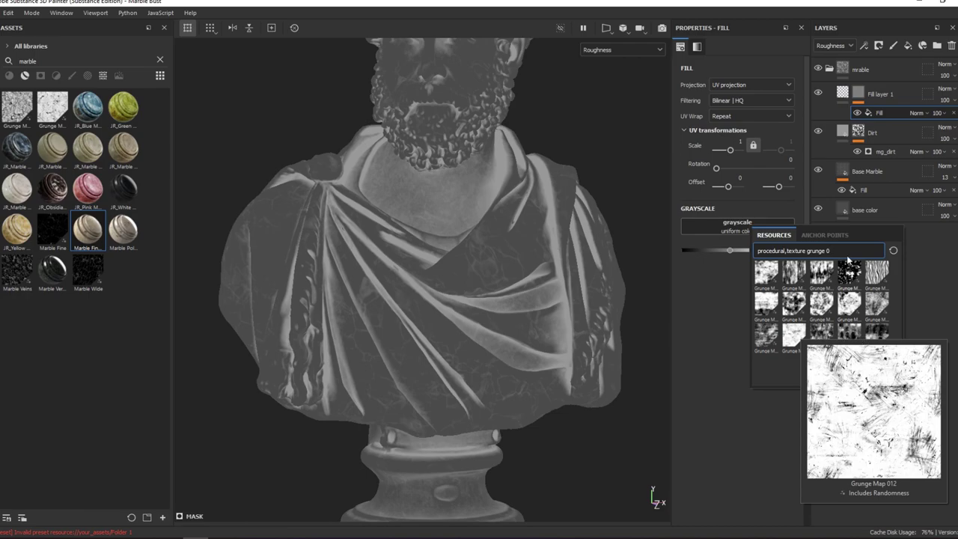
click(795, 338)
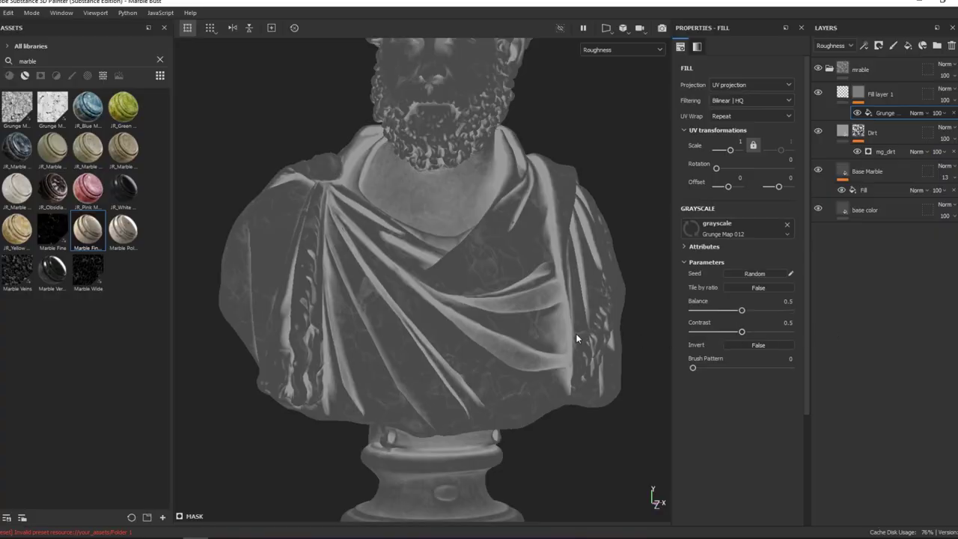
Raise the grunge mask's scale so its pattern is much finer.
scroll(460, 345, up, 2)
scroll(460, 345, up, 2)
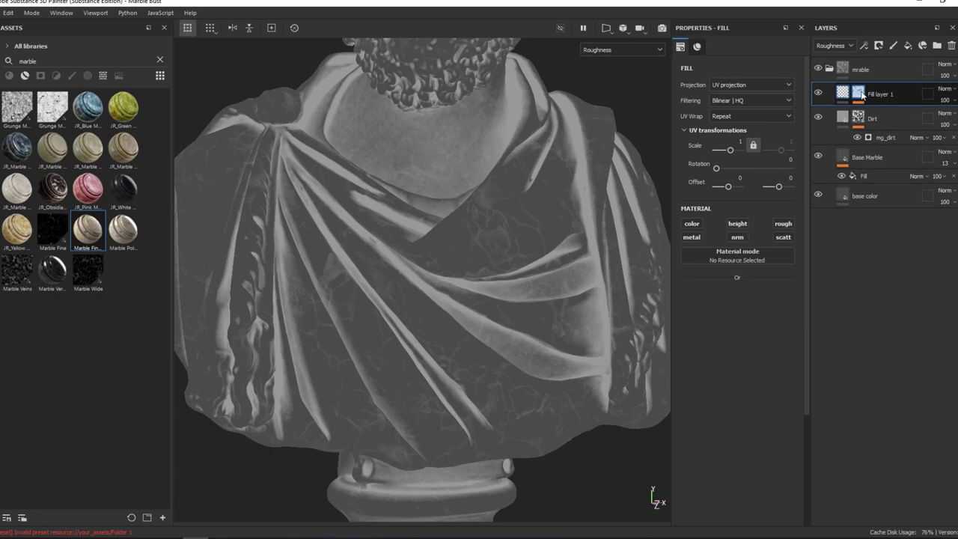
alt+click(858, 92)
click(871, 113)
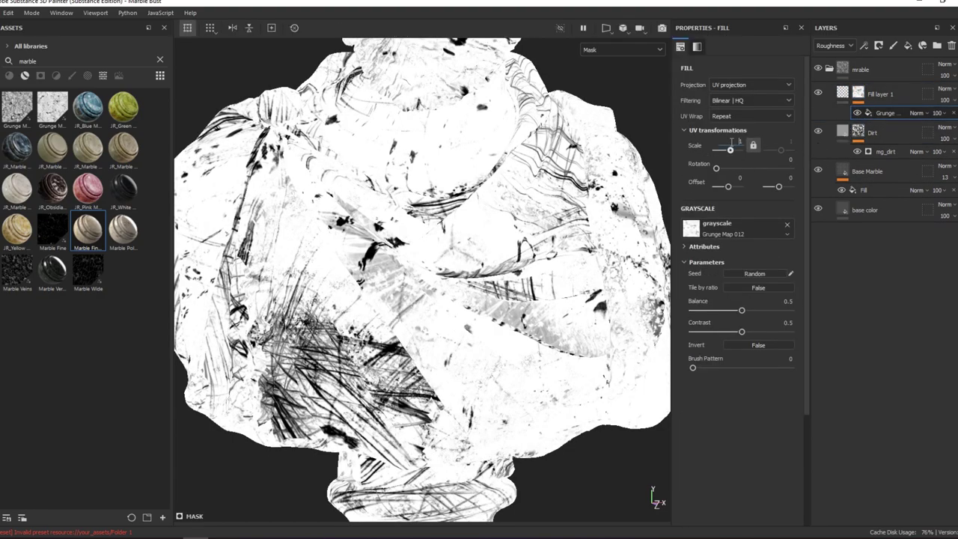
drag(731, 147, 731, 149)
click(843, 92)
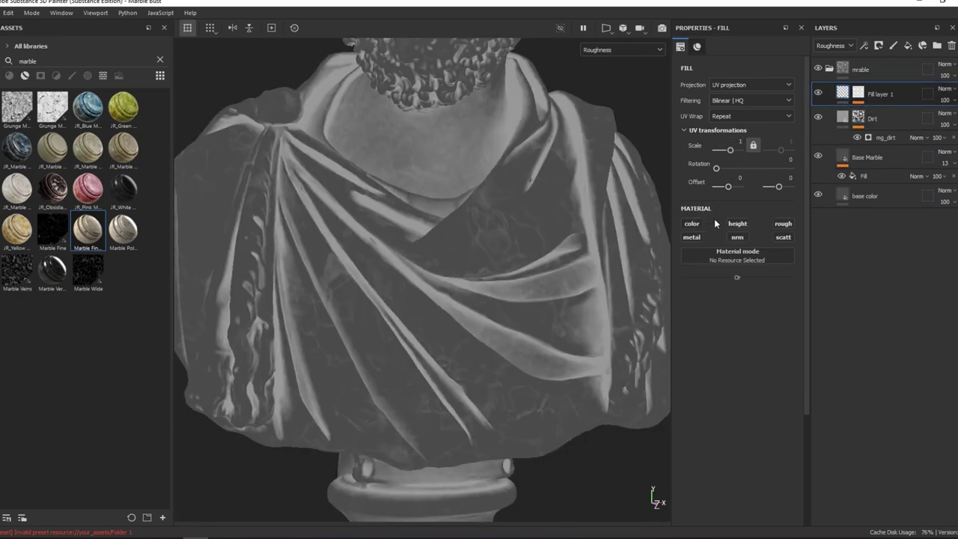
Make the fill affect roughness only, with a roughness value of 0.5.
click(783, 224)
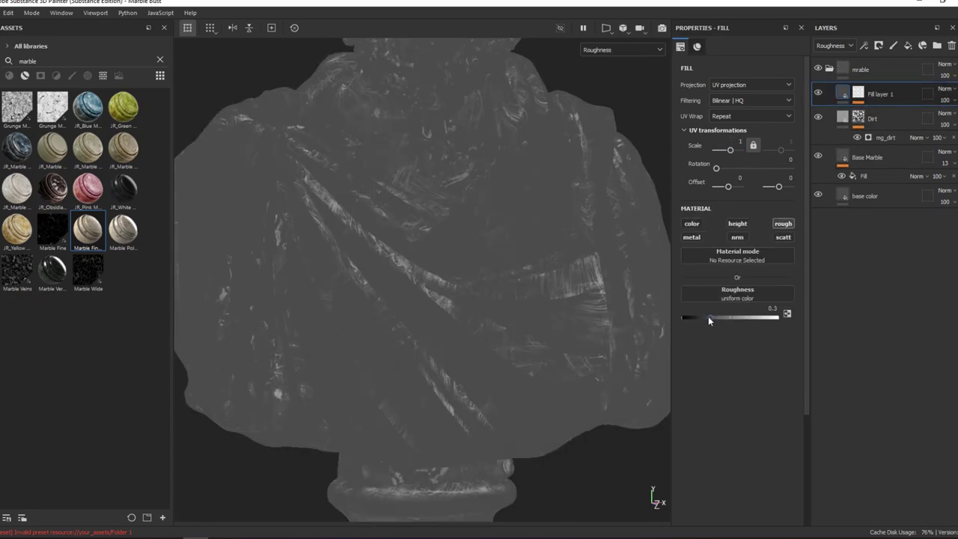
drag(708, 318, 717, 321)
key(m)
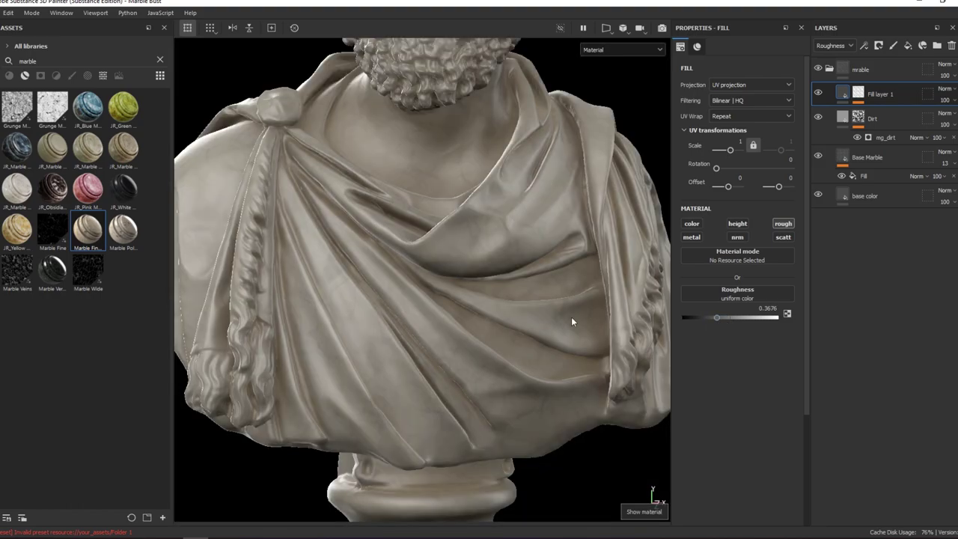
alt+drag(572, 318, 536, 252)
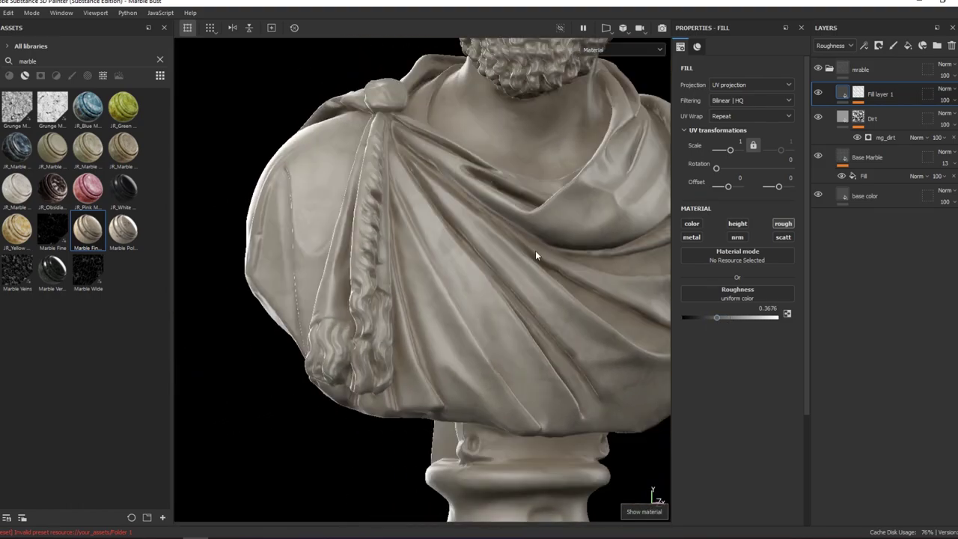
drag(734, 315, 727, 320)
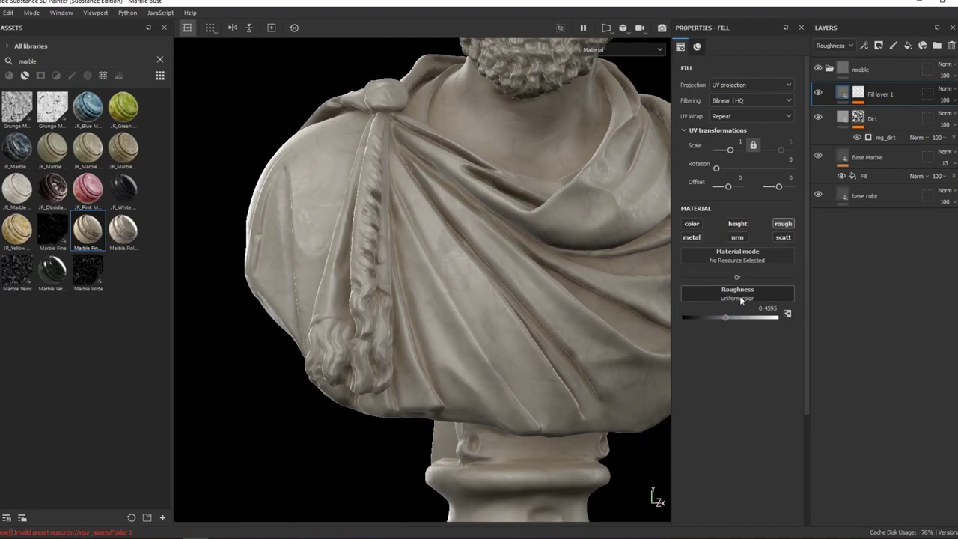
text(0.5)
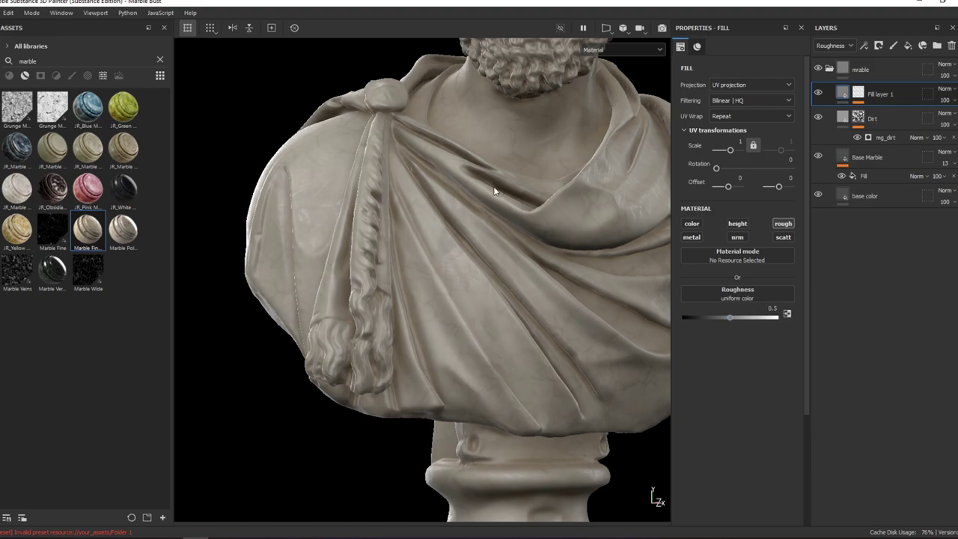
Rename Fill layer 1 to 'Rough adjust'.
alt+drag(493, 191, 536, 193)
mouse_move(401, 224)
alt+mouse_down()
mouse_move(498, 220)
mouse_move(456, 227)
mouse_move(507, 141)
mouse_move(519, 162)
alt+mouse_up()
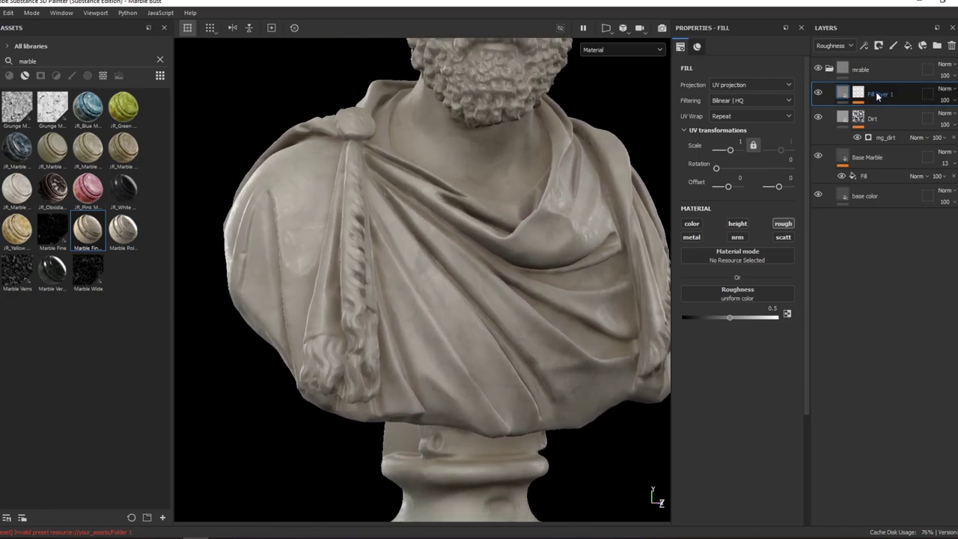
double_click(877, 96)
text(Rough adj)
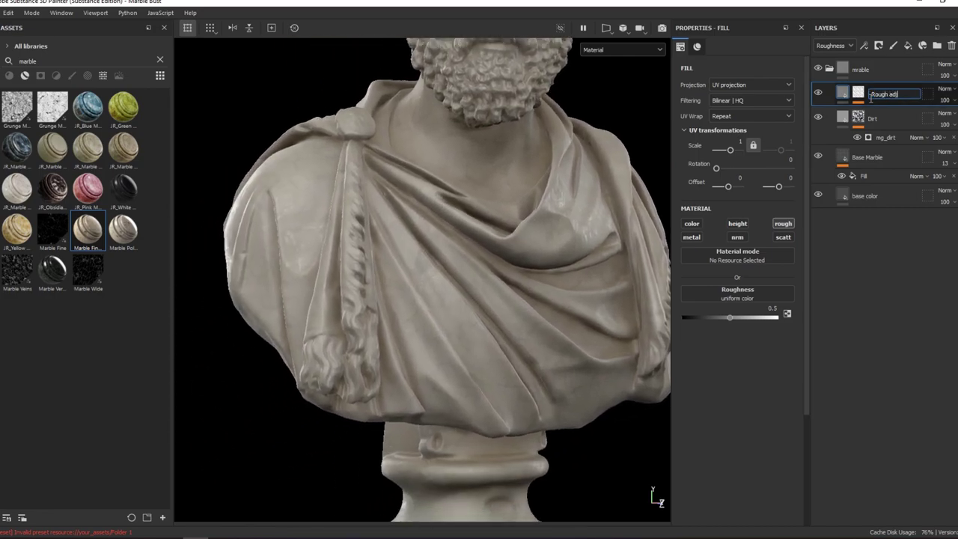
text(ust)
key(Return)
Add a new fill layer above Rough adjust and show Base color previews in the layer stack.
click(907, 46)
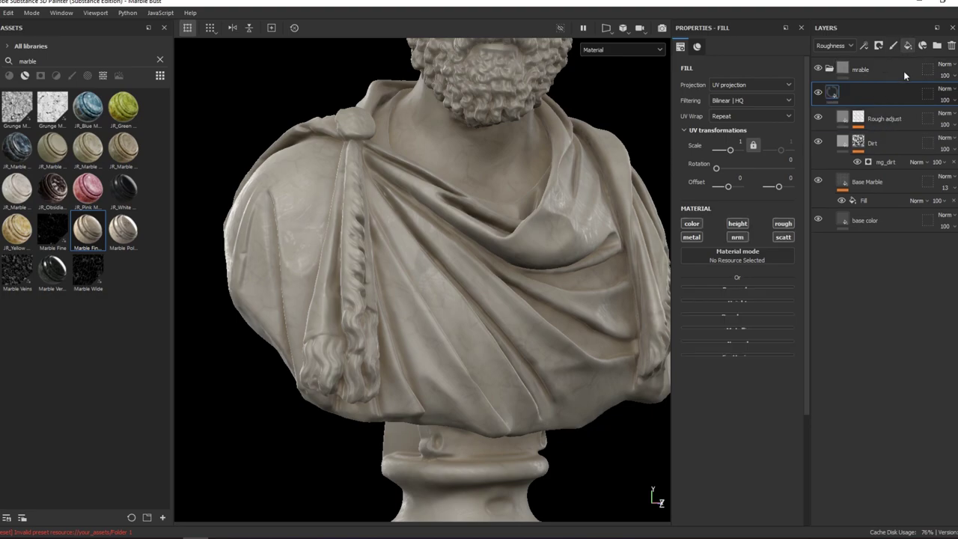
click(842, 48)
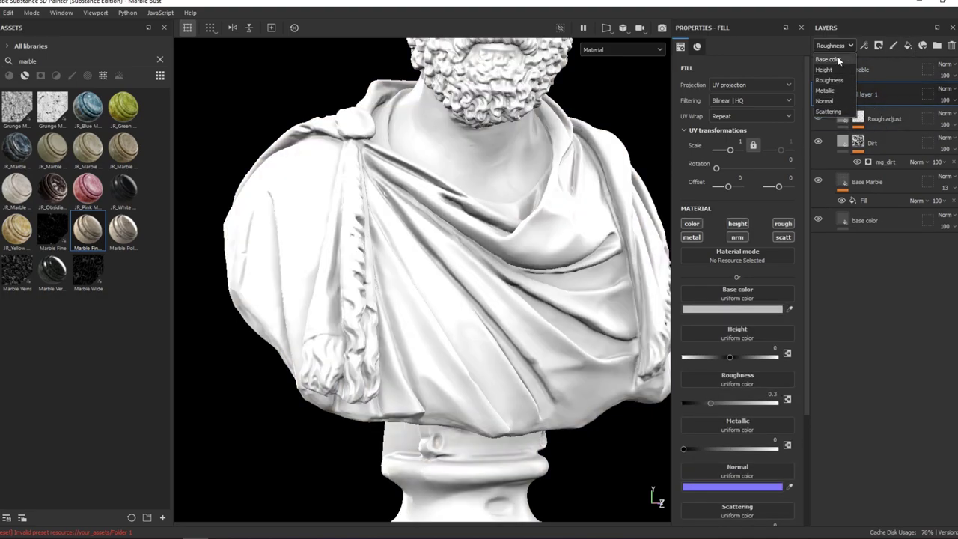
click(837, 56)
Clear the marble asset search and drop Rust Coarse onto the fill's Base color slot.
click(42, 62)
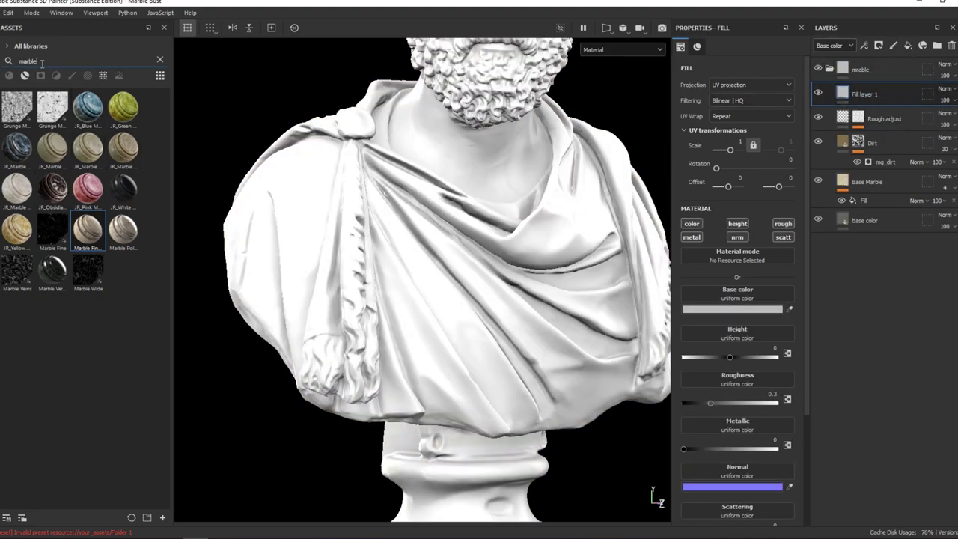
key(BackSpace)
click(23, 74)
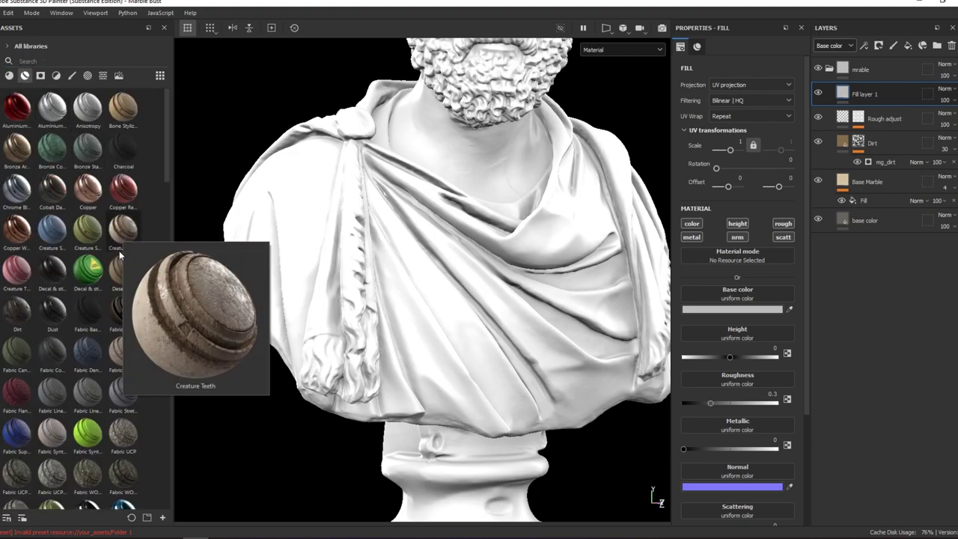
click(14, 76)
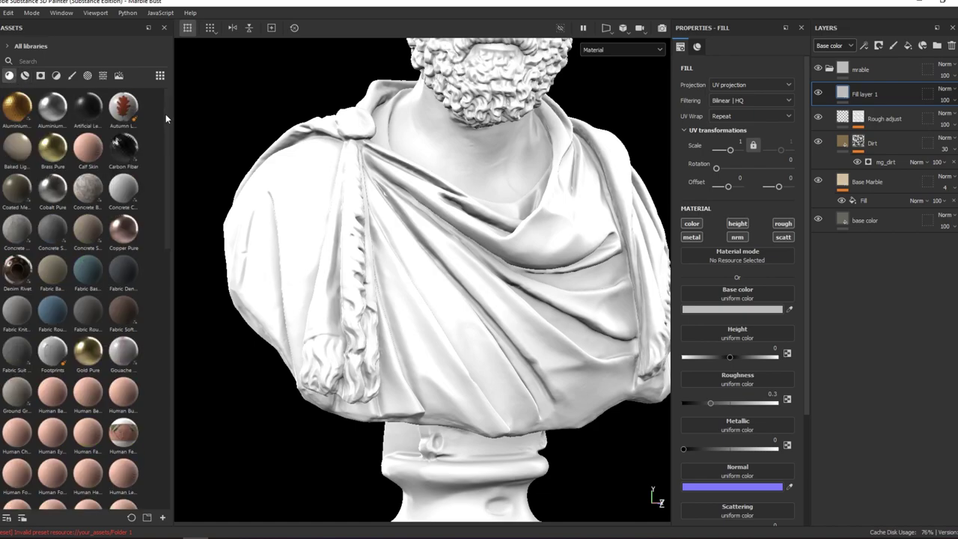
drag(166, 114, 181, 334)
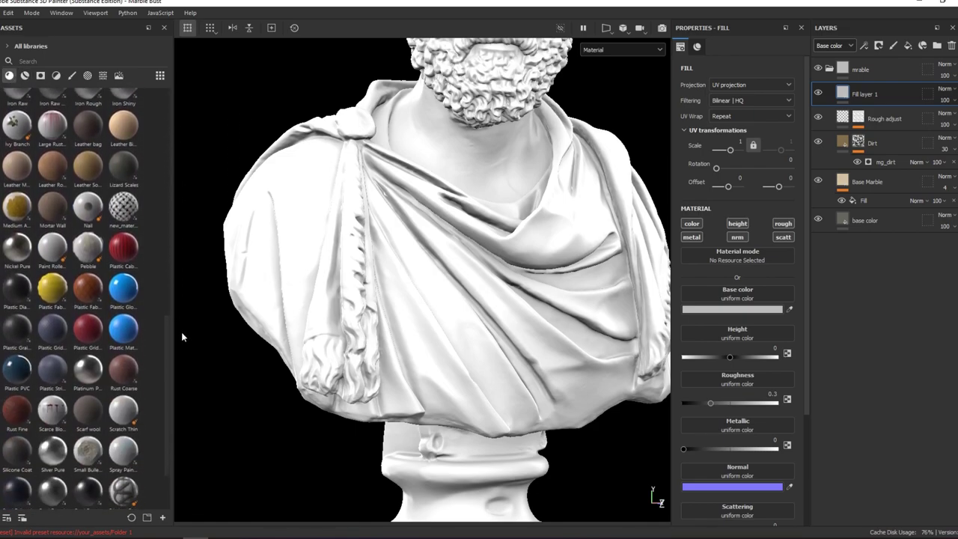
mouse_move(123, 361)
mouse_down()
mouse_move(817, 162)
mouse_move(739, 265)
mouse_up()
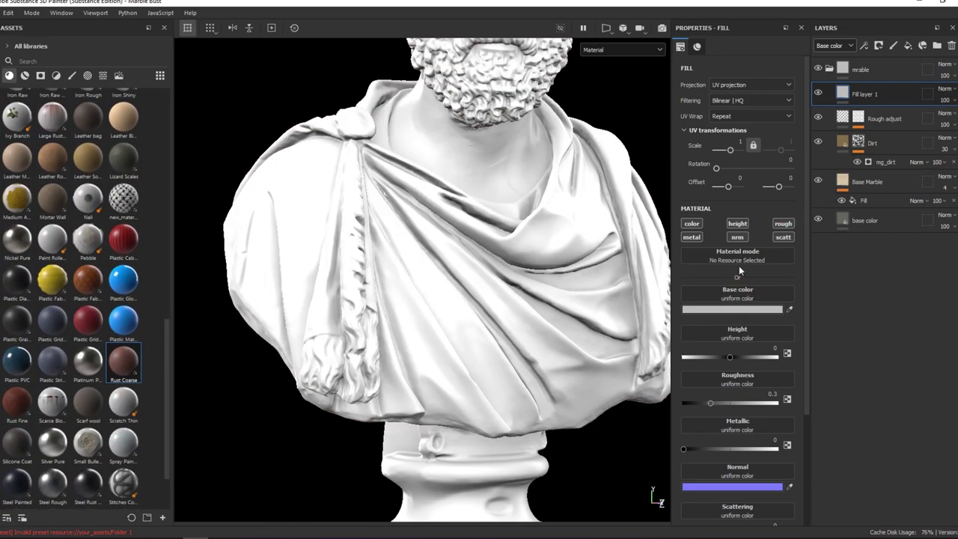
drag(123, 360, 778, 298)
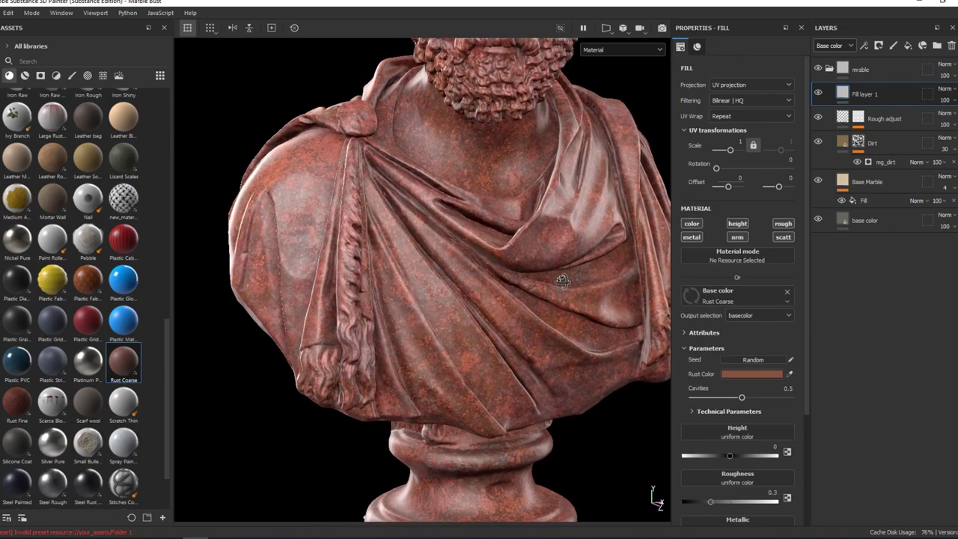
Shift the rust base colour toward a pale peach, then a brown tone.
click(752, 373)
drag(803, 331, 787, 302)
drag(868, 395, 869, 384)
click(812, 314)
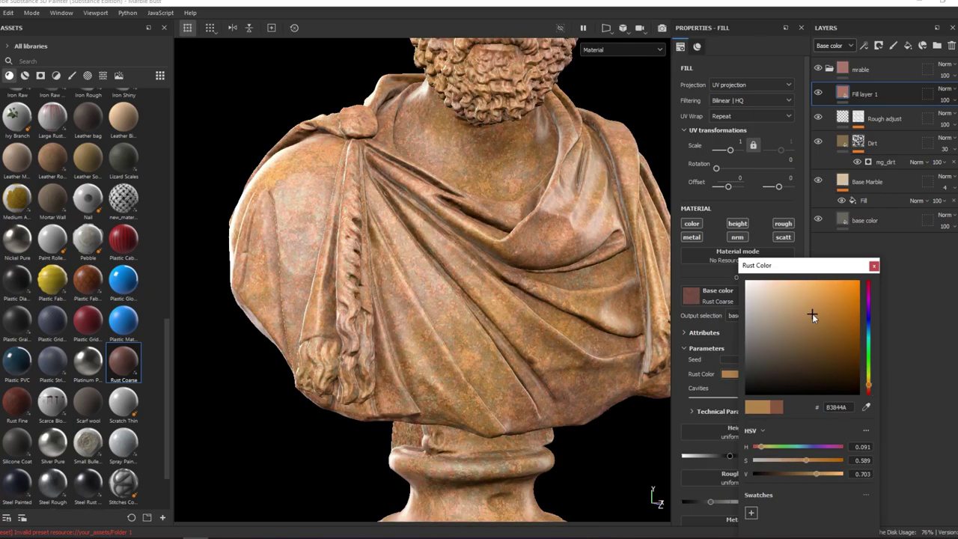
Replace the base colour with Leather Rough and desaturate it to a paler tone.
drag(52, 138, 728, 295)
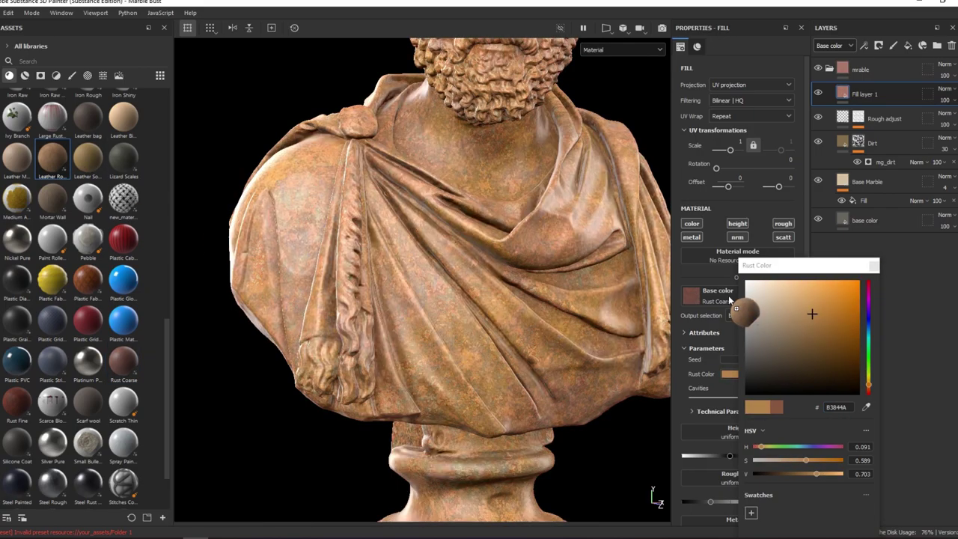
mouse_move(590, 288)
alt+mouse_down()
mouse_move(573, 310)
mouse_move(659, 374)
alt+mouse_up()
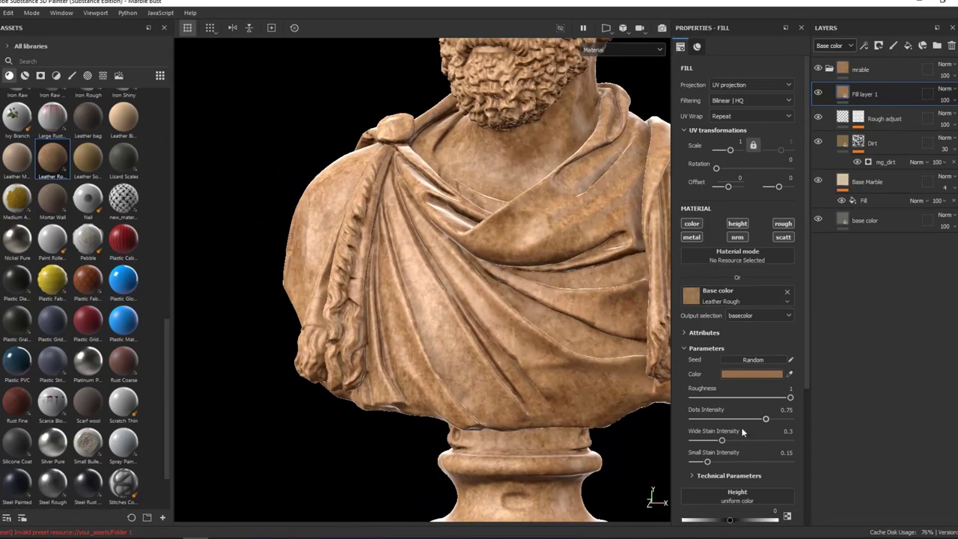
click(751, 374)
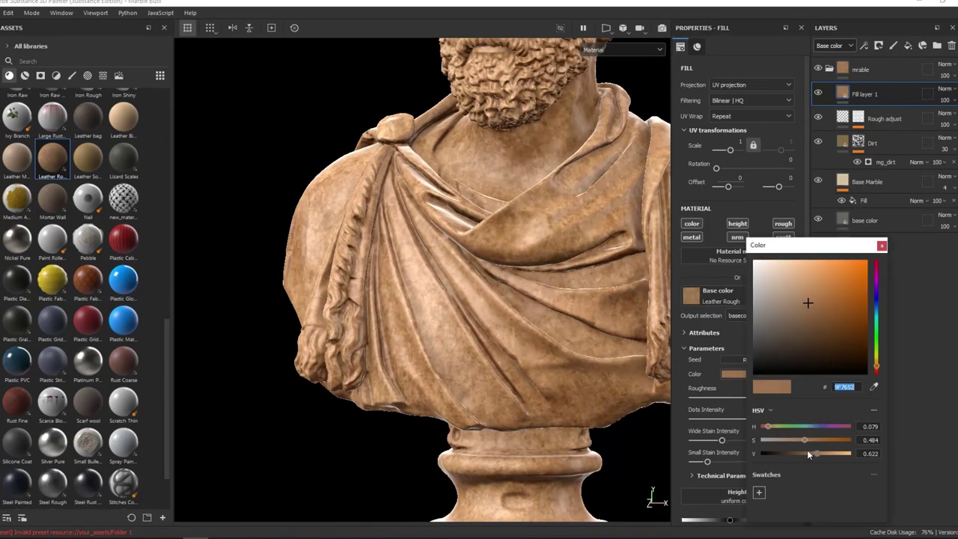
drag(804, 440, 788, 442)
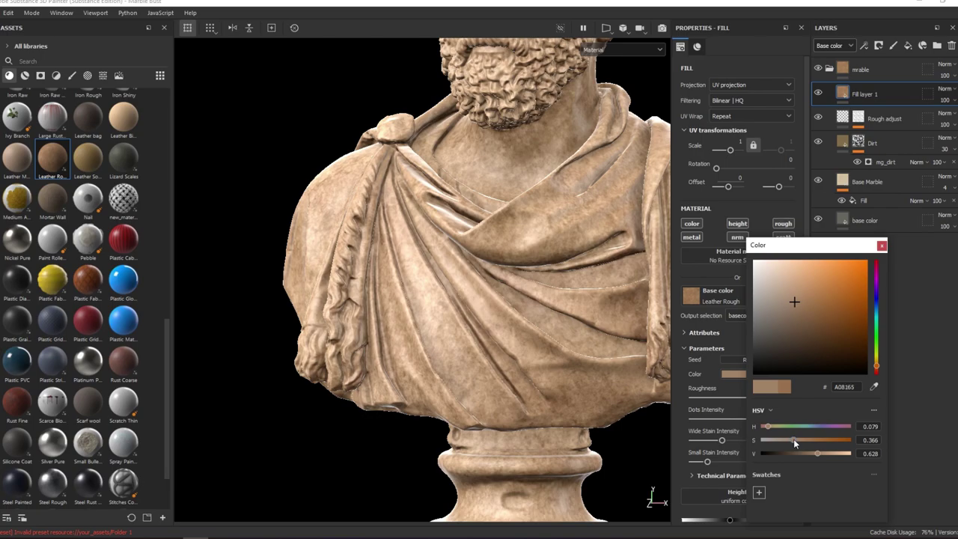
click(881, 245)
Set the Leather Rough UV Scale to 2 and save the project.
alt+drag(643, 247, 592, 254)
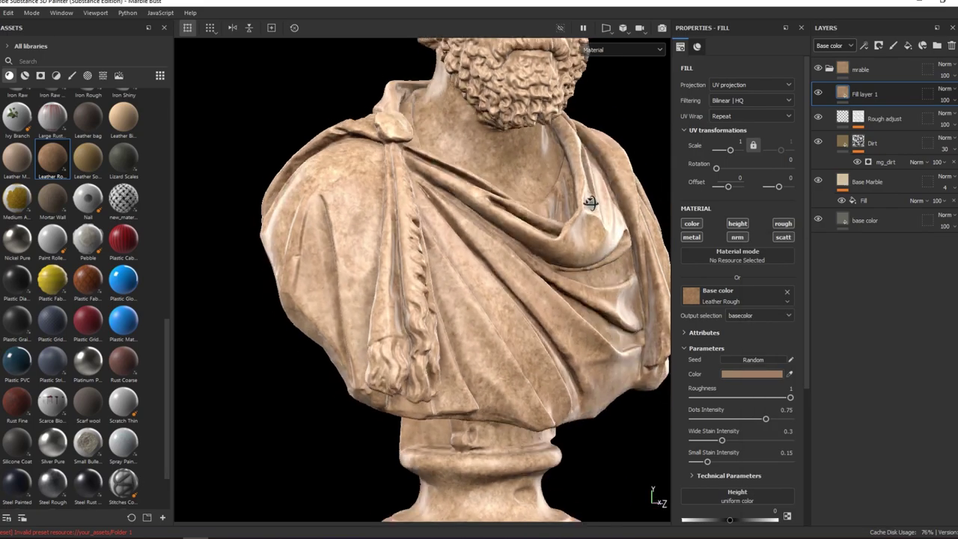
text(2)
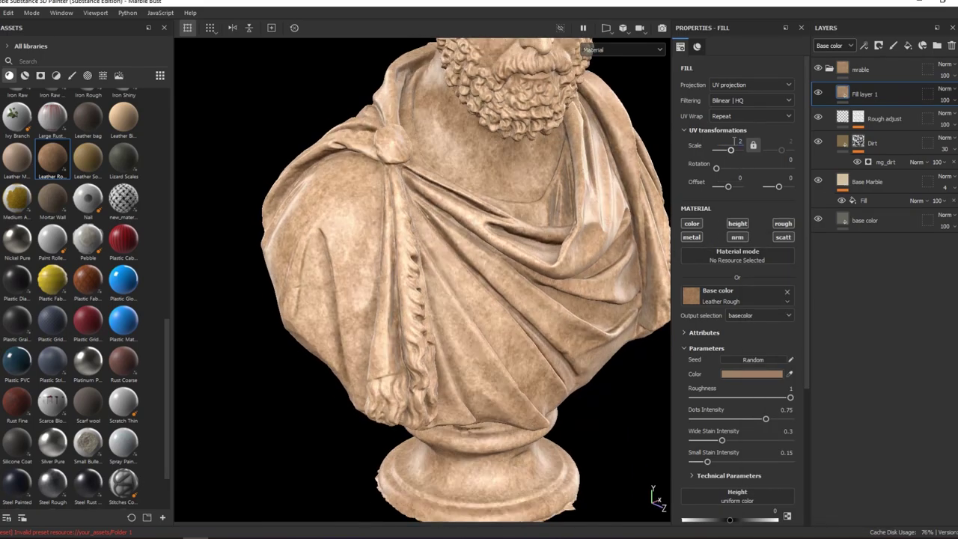
scroll(551, 289, up, 5)
scroll(464, 231, up, 3)
key(ctrl+s)
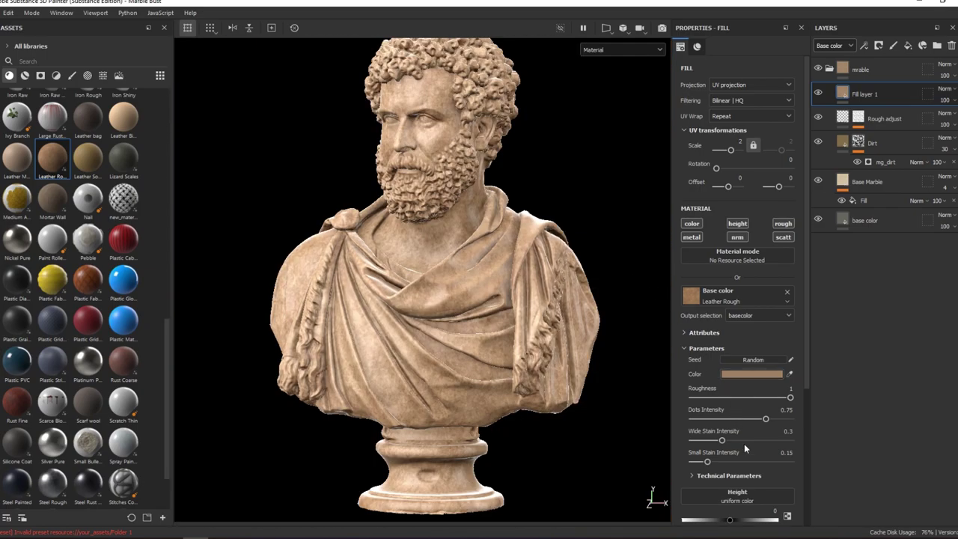
View the Roughness channel alone and test leather roughness at 0, then back to 1.
key(c)
key(c)
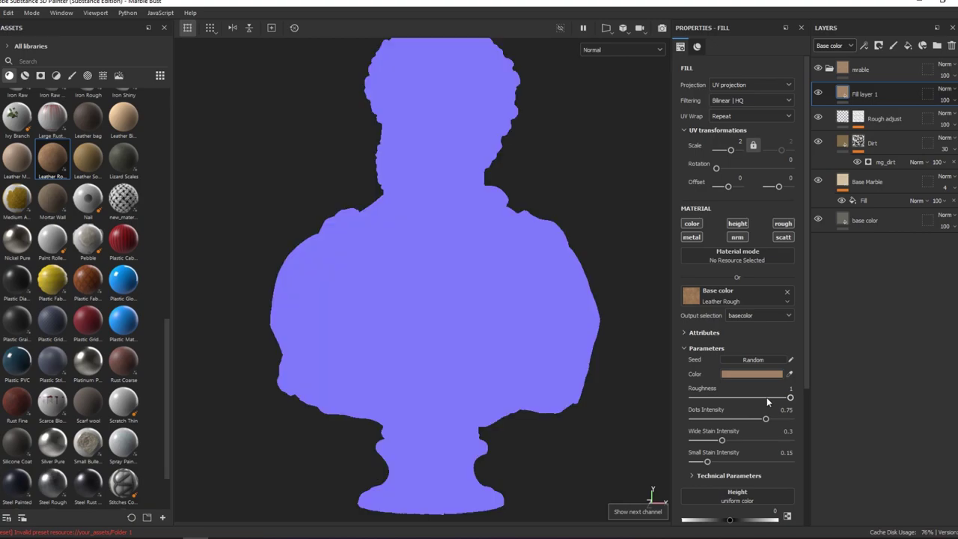
key(c)
key(c)
click(614, 51)
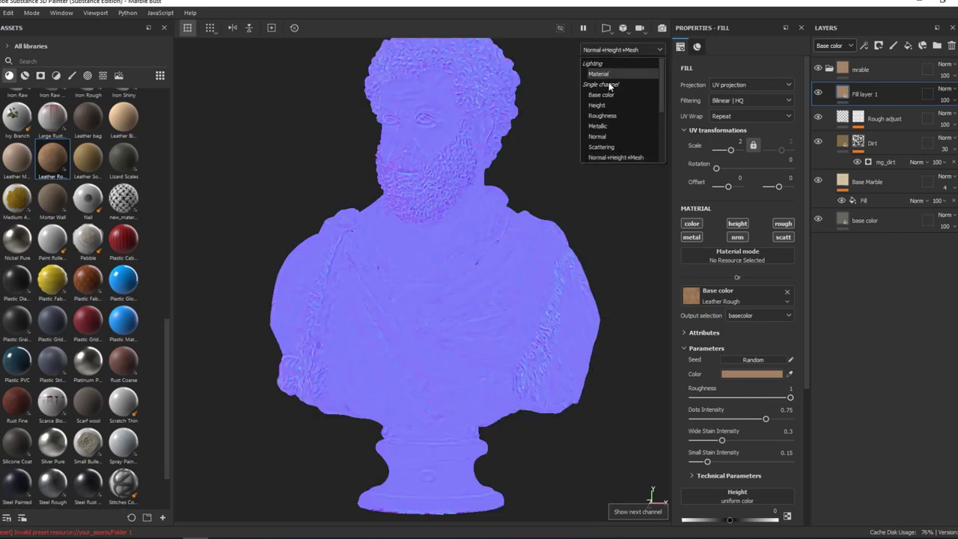
click(605, 120)
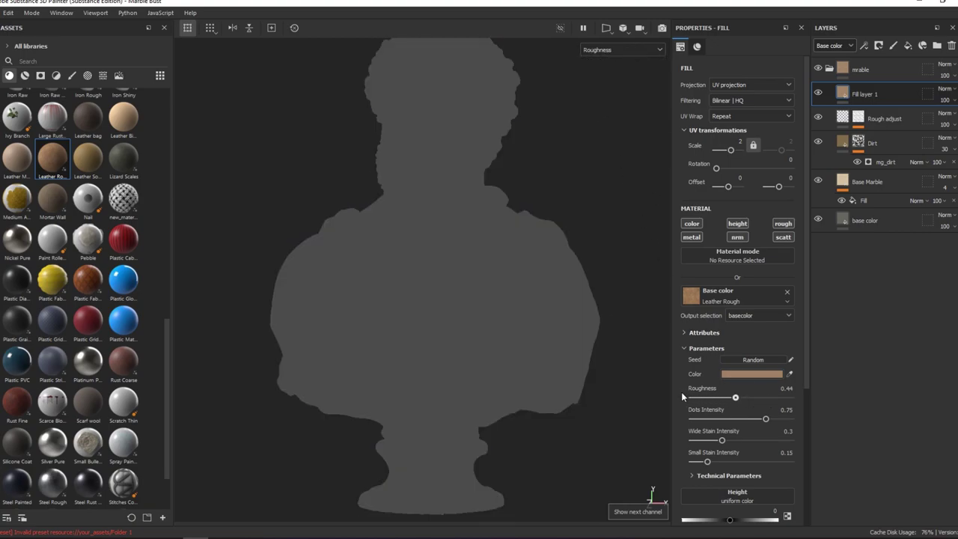
click(688, 397)
click(791, 397)
scroll(415, 294, up, 3)
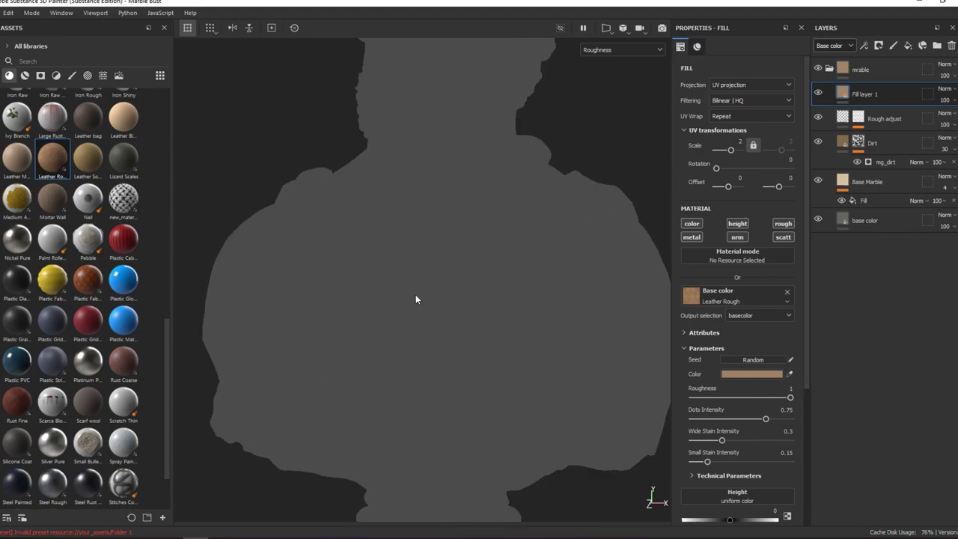
Give Fill layer 1 a black mask with a Mask Editor generator.
key(m)
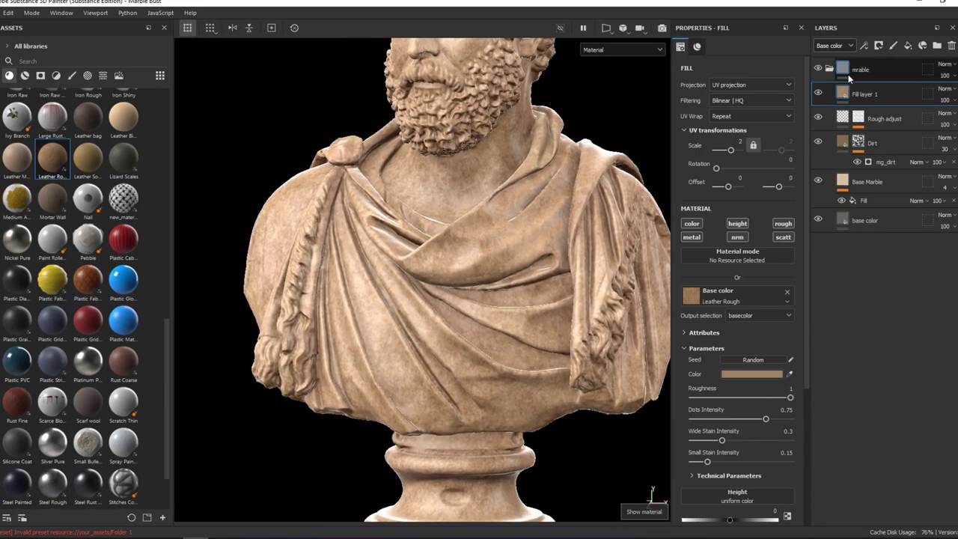
right_click(860, 91)
click(871, 108)
right_click(860, 93)
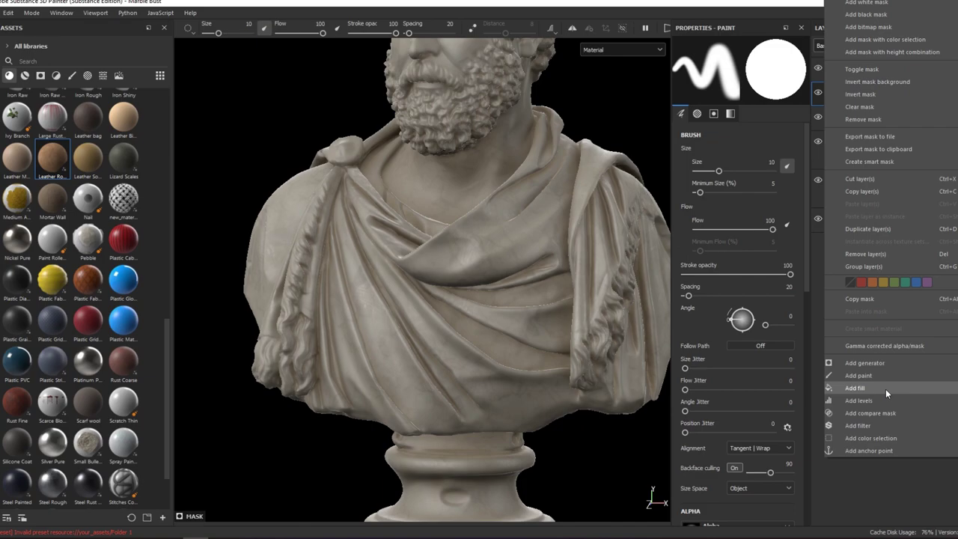
click(866, 363)
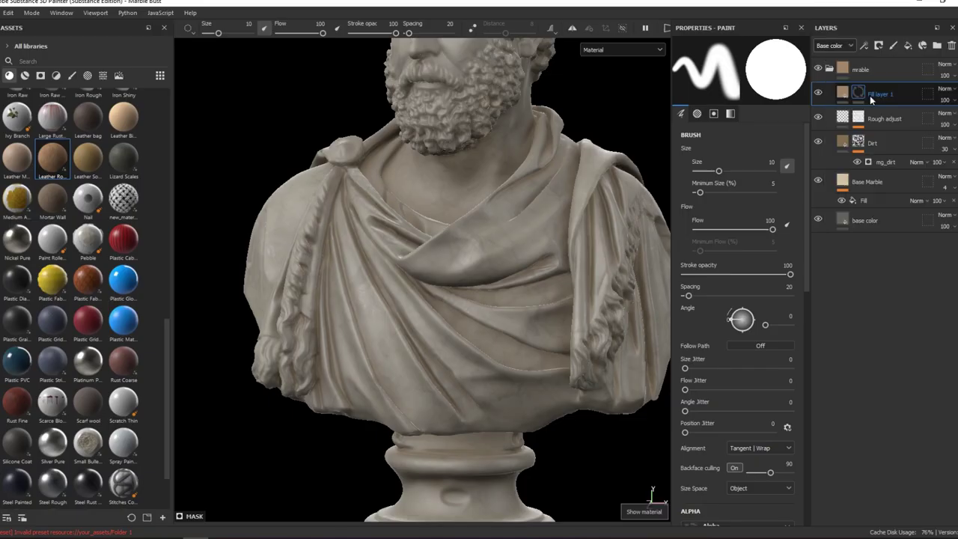
click(794, 68)
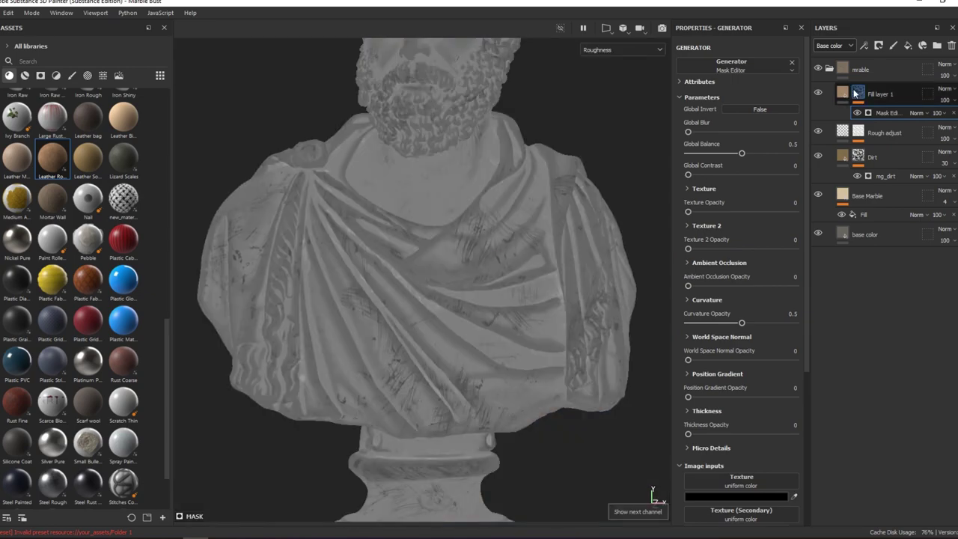
Show the mask in the viewport and raise the Mask Editor's Global Balance.
alt+click(857, 93)
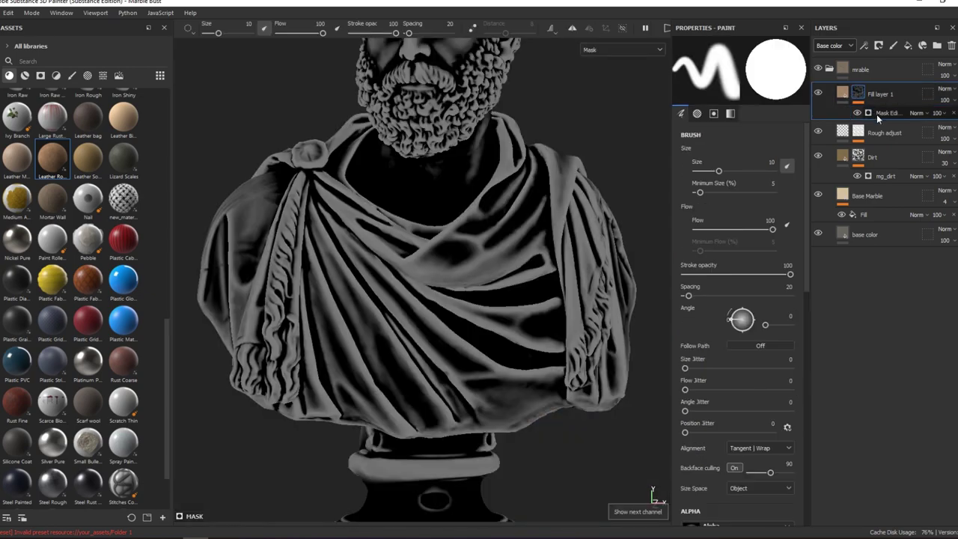
click(877, 113)
alt+middle_drag(449, 298, 698, 211)
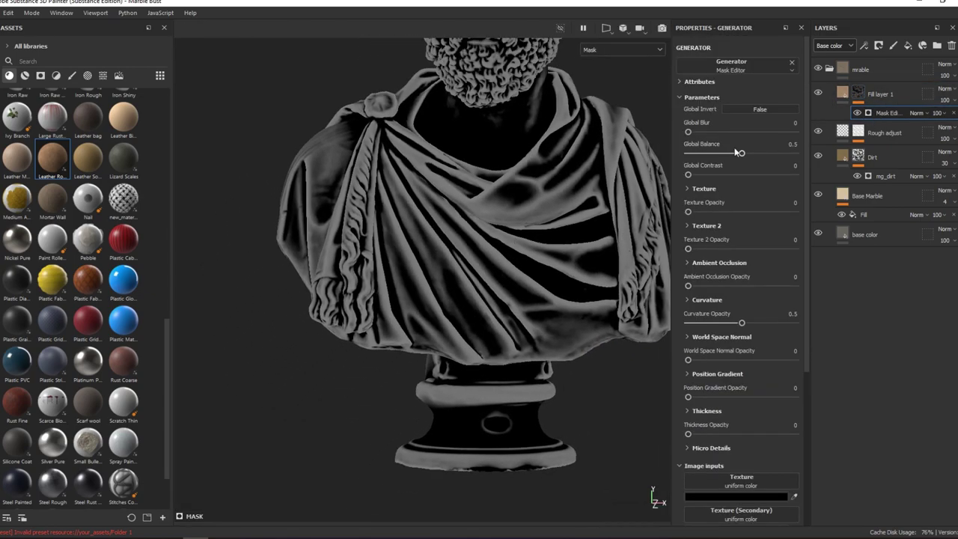
drag(749, 155, 752, 154)
Blur the first Mask Editor heavily and add a Metal Edge Wear generator to the mask.
drag(687, 132, 695, 132)
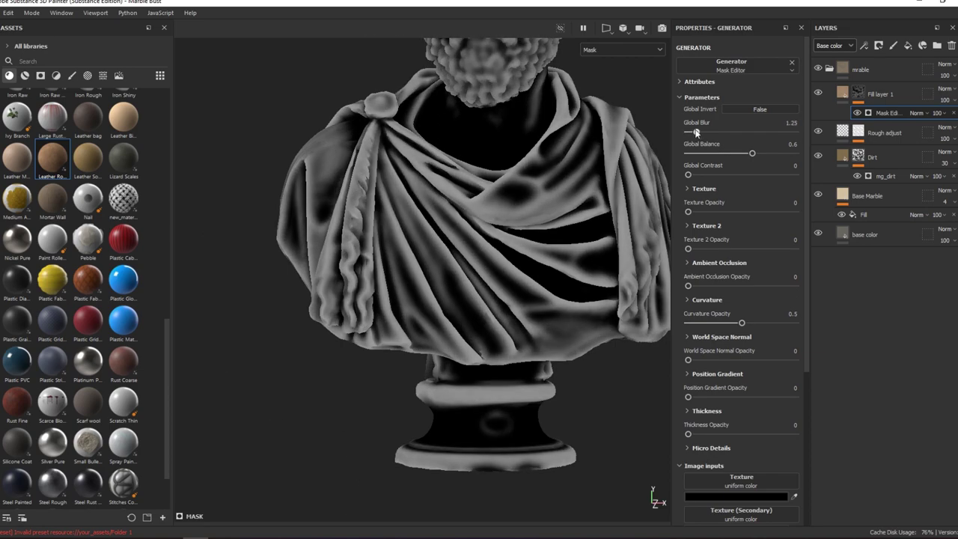
right_click(876, 114)
click(882, 246)
click(757, 69)
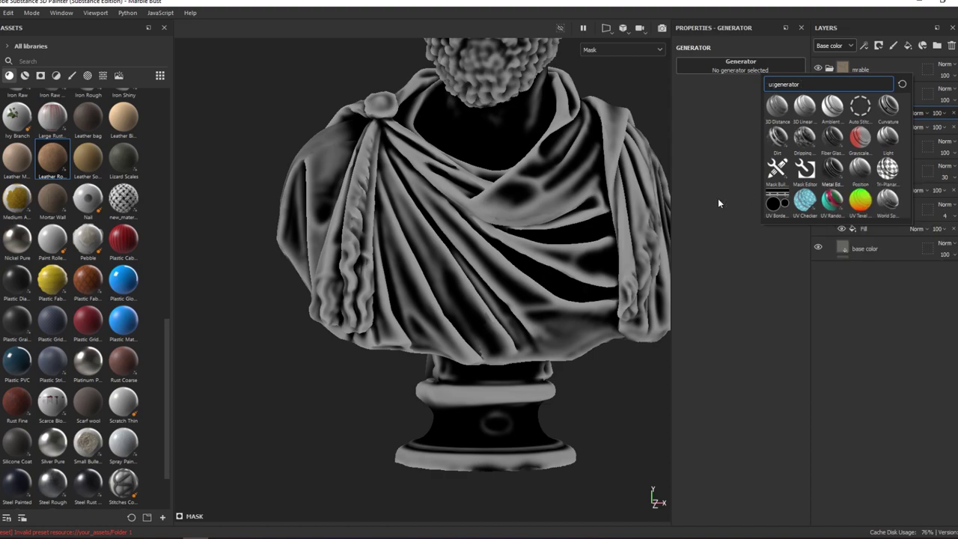
click(826, 178)
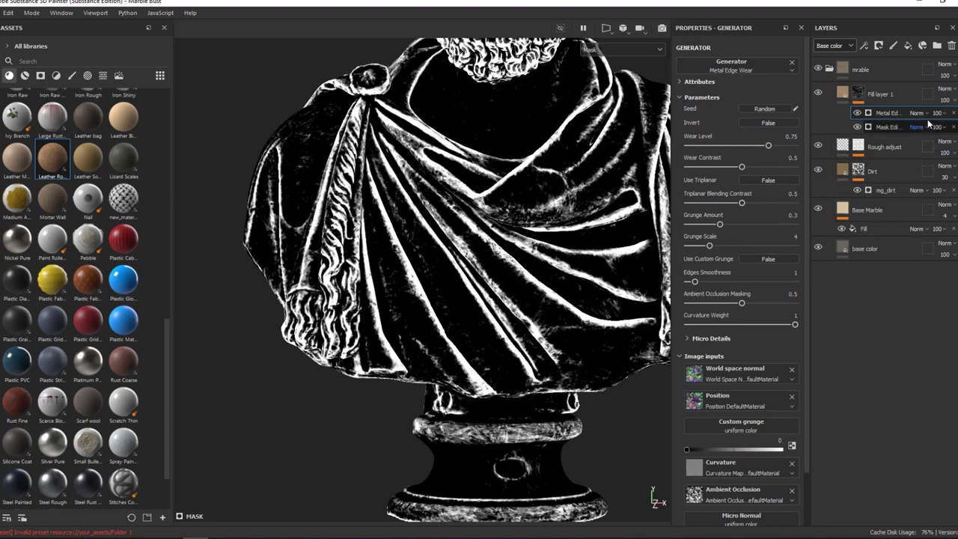
Set the edge-wear generator's blend mode to Subtract at about 40 opacity.
click(916, 113)
click(919, 174)
scroll(510, 174, up, 3)
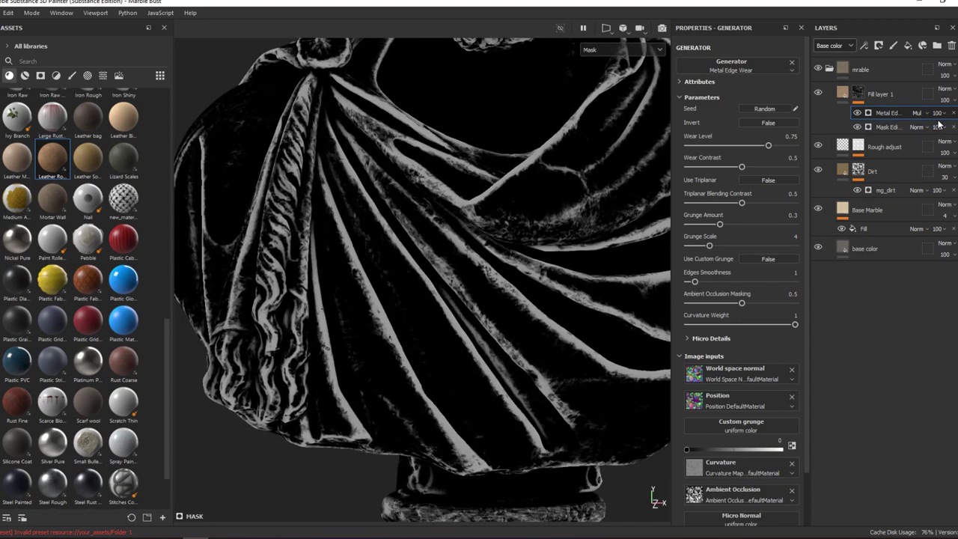
click(916, 112)
click(918, 221)
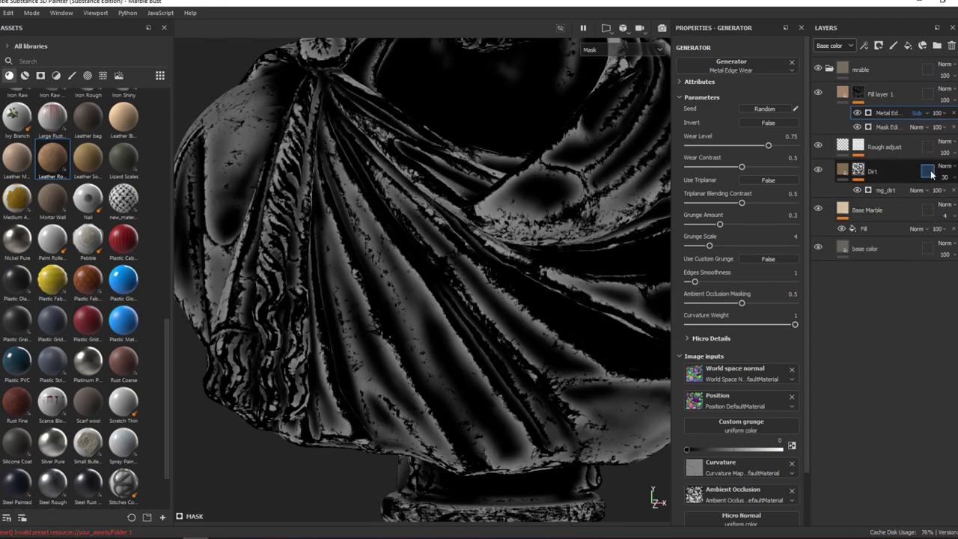
drag(955, 131, 947, 132)
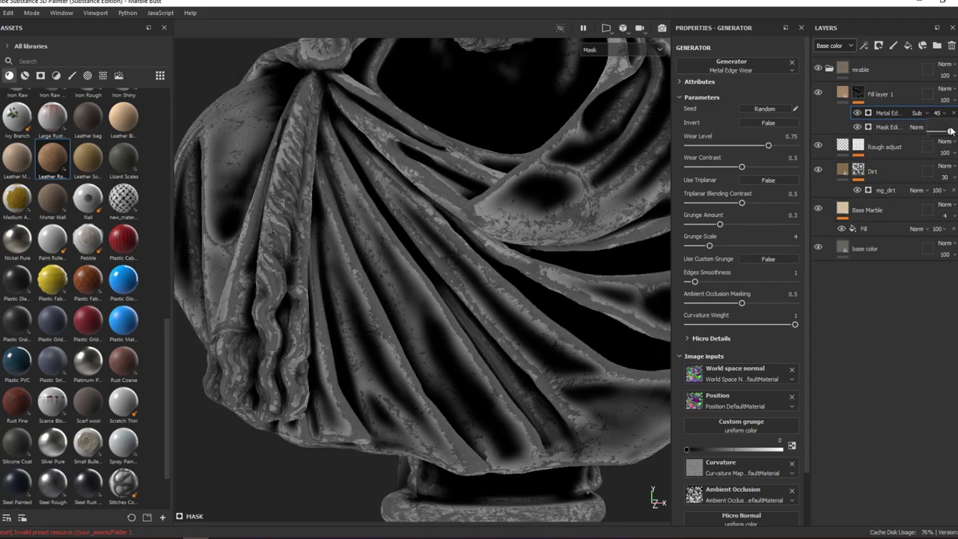
Swap it for a Mask Editor with balance 0.7, contrast 0.38 and blur 0.47.
click(789, 69)
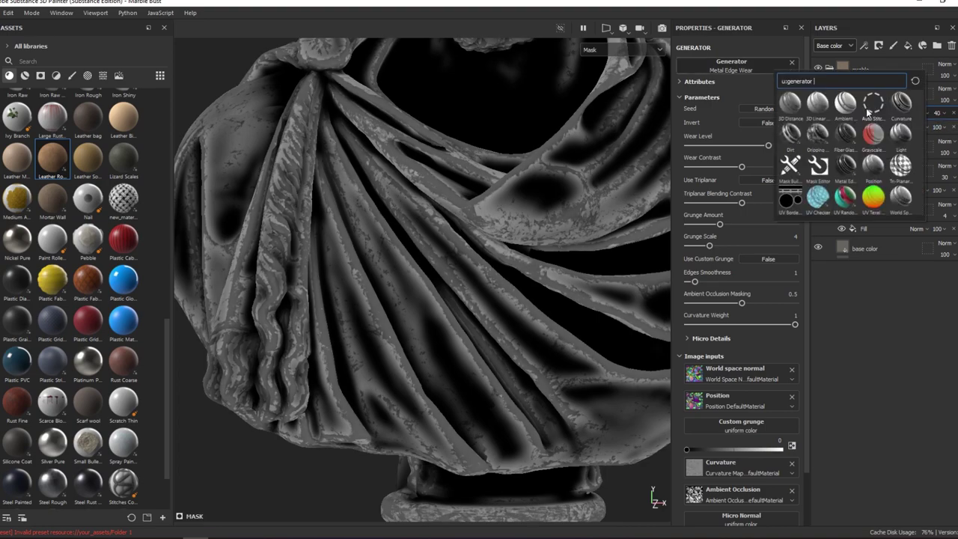
click(786, 199)
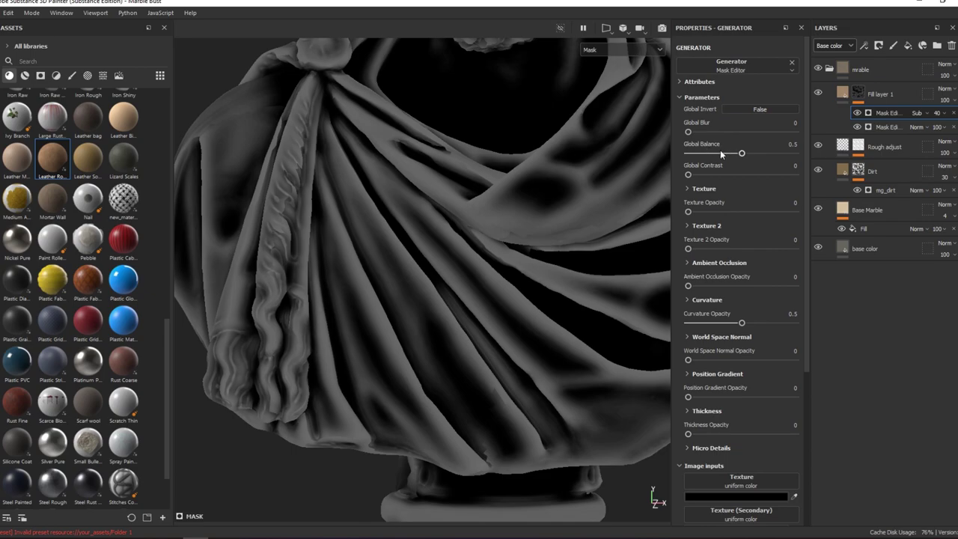
mouse_move(720, 152)
mouse_down()
mouse_move(755, 154)
mouse_move(709, 155)
mouse_move(741, 154)
mouse_up()
mouse_move(688, 174)
mouse_down()
mouse_move(753, 173)
mouse_move(754, 155)
mouse_move(764, 152)
mouse_move(717, 173)
mouse_up()
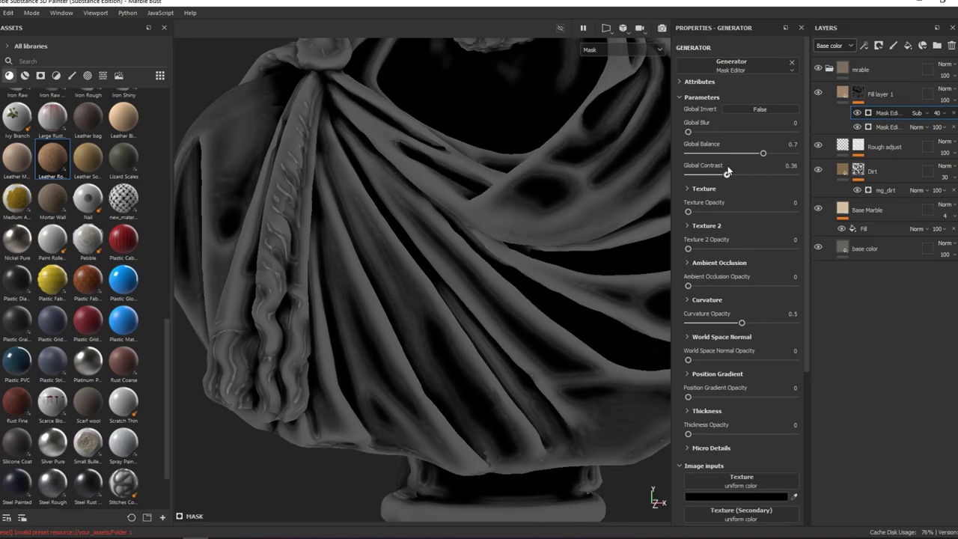
mouse_move(406, 181)
alt+mouse_down()
mouse_move(511, 156)
mouse_move(704, 131)
mouse_move(690, 131)
alt+mouse_up()
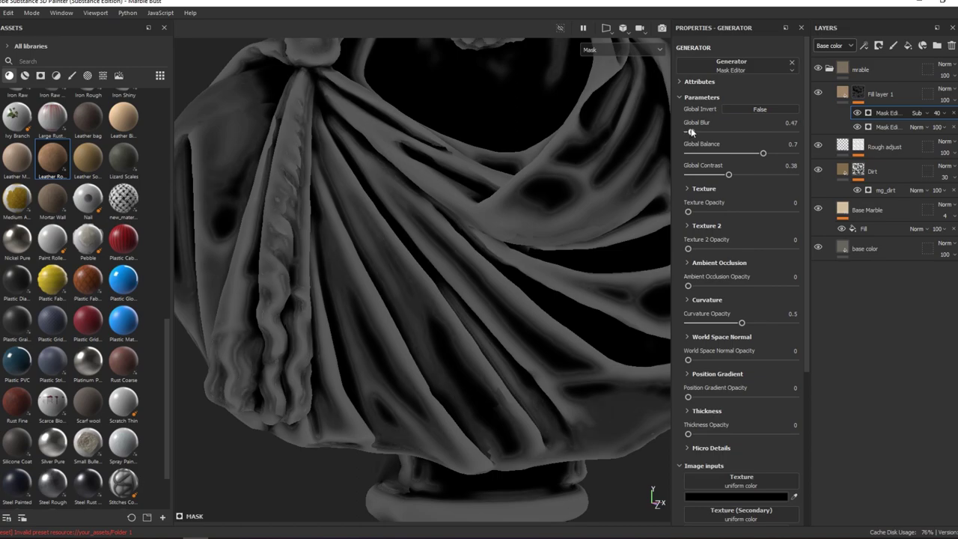
mouse_move(544, 135)
alt+mouse_down()
mouse_move(468, 165)
mouse_move(340, 132)
mouse_move(456, 171)
alt+mouse_up()
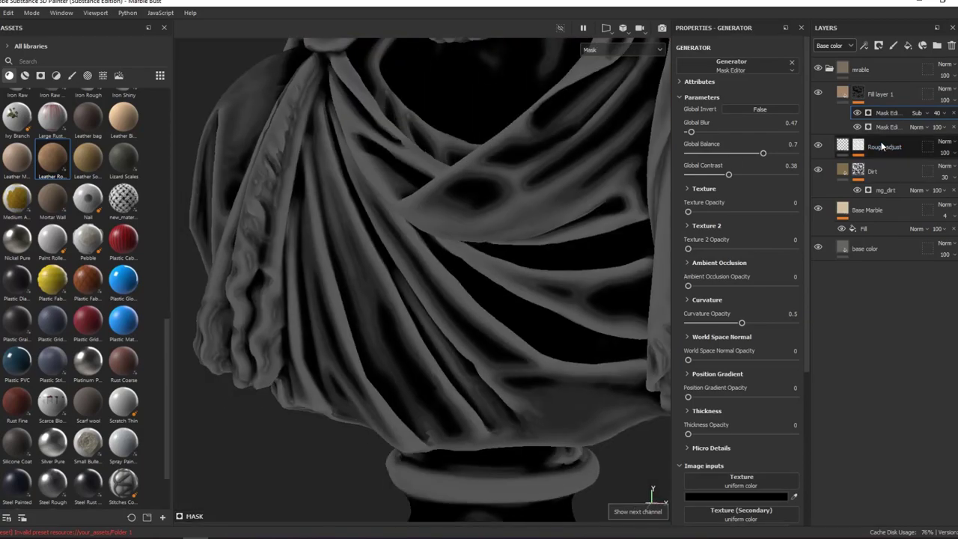
Select Fill layer 1, show the full material and darken its tint colour.
click(842, 92)
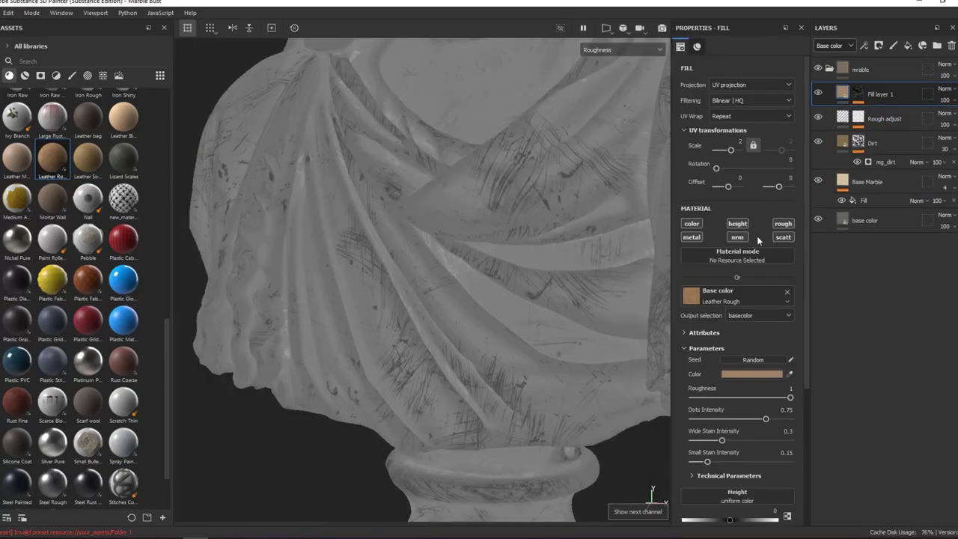
click(770, 377)
click(836, 328)
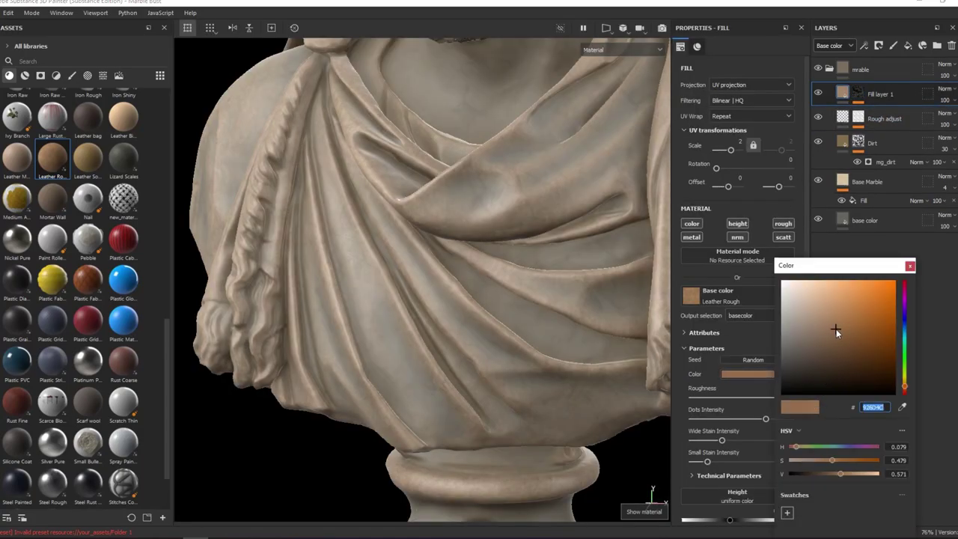
drag(836, 328, 843, 333)
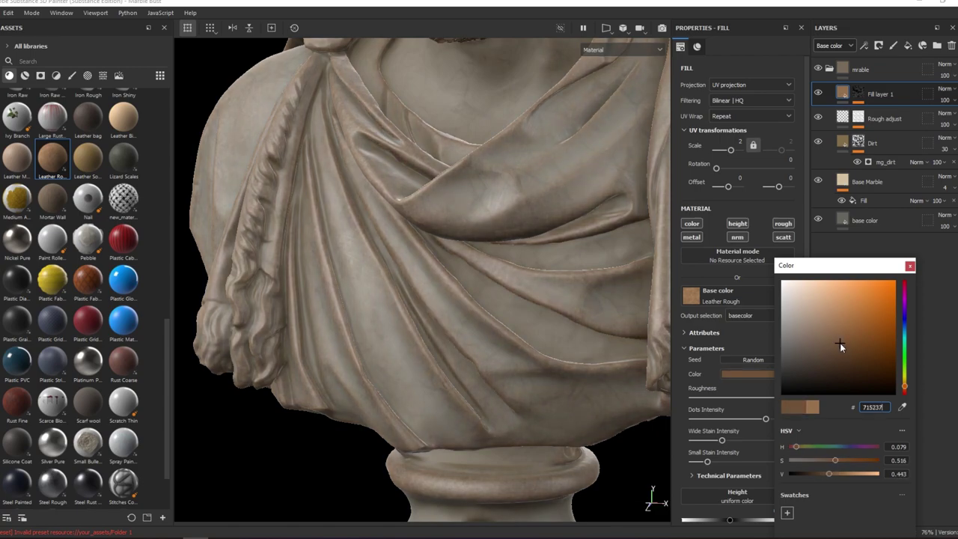
click(909, 266)
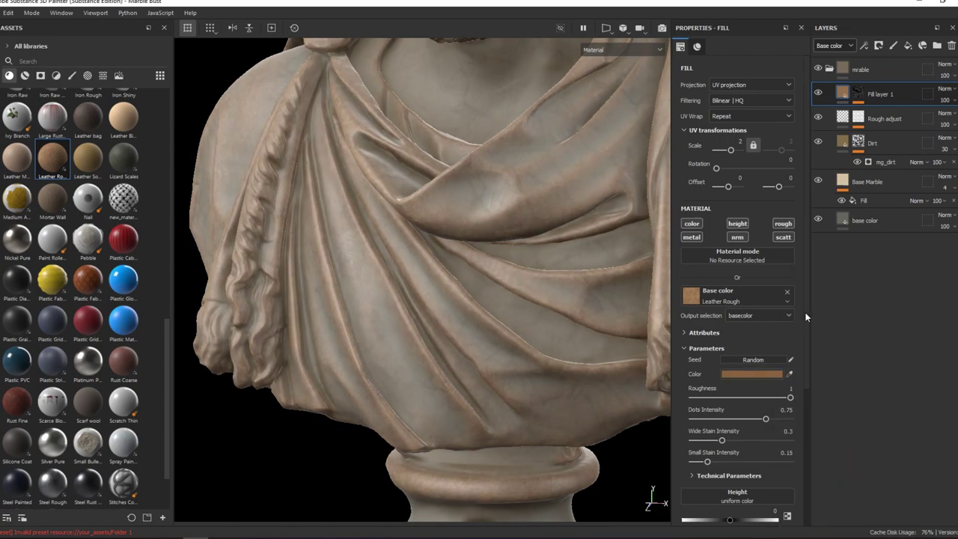
Strengthen the small stains, max out dots intensity and lower the wide stain intensity.
drag(735, 461, 769, 461)
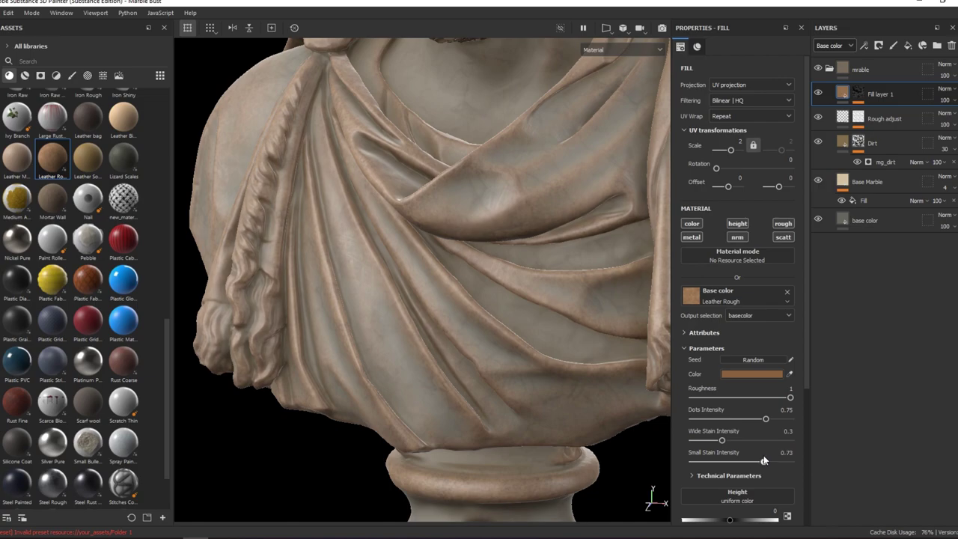
scroll(498, 181, up, 5)
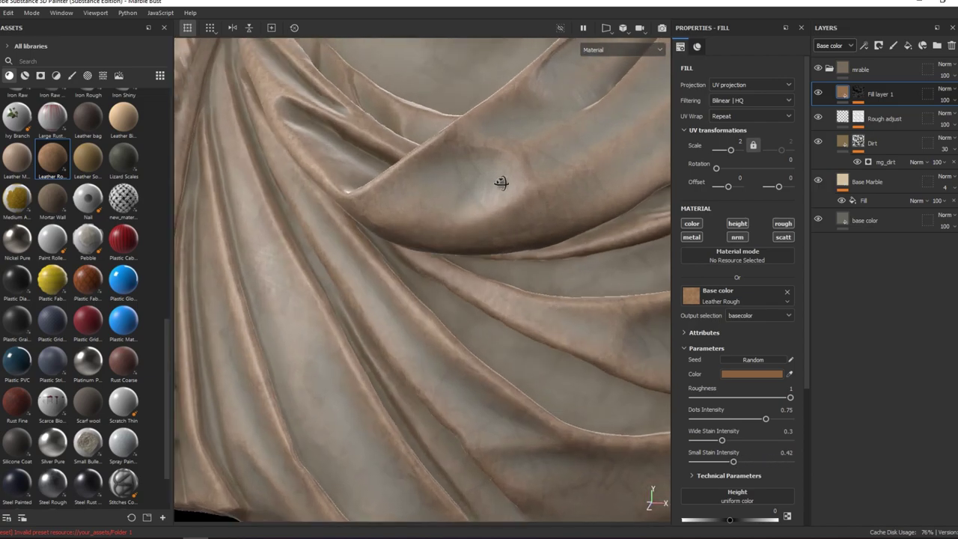
scroll(618, 186, down, 3)
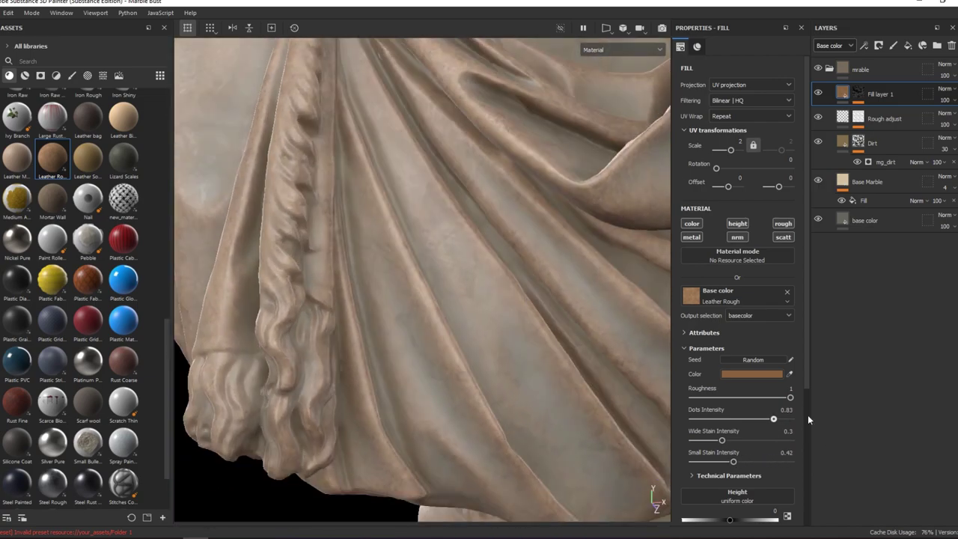
drag(773, 418, 845, 416)
drag(746, 440, 736, 441)
scroll(752, 407, down, 2)
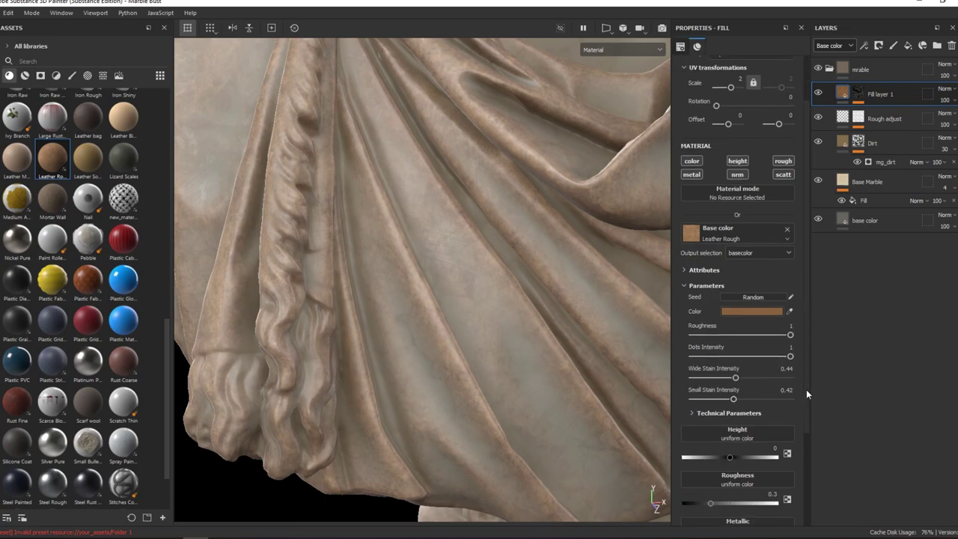
Reapply Leather Rough as a full material and lower its height range to about 0.2.
click(786, 229)
drag(52, 157, 737, 196)
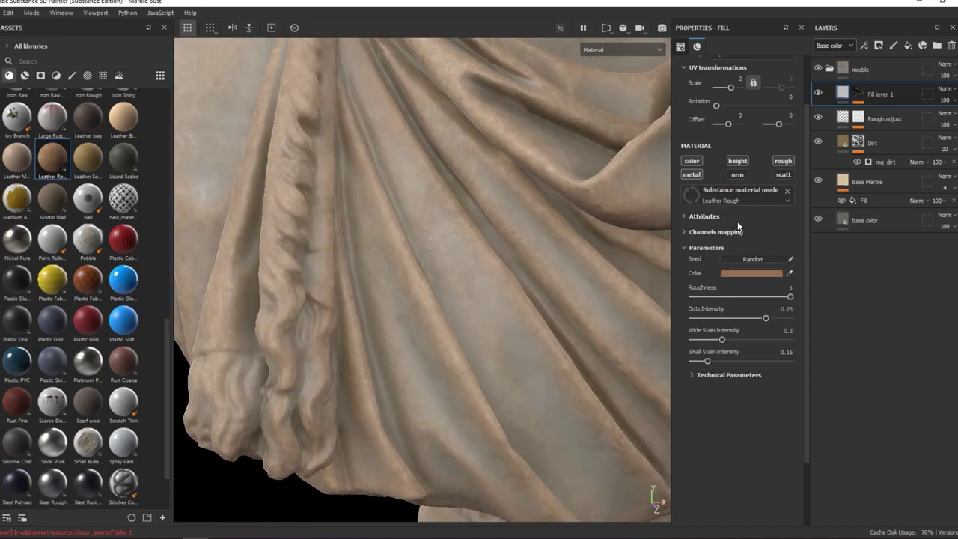
alt+drag(554, 248, 530, 214)
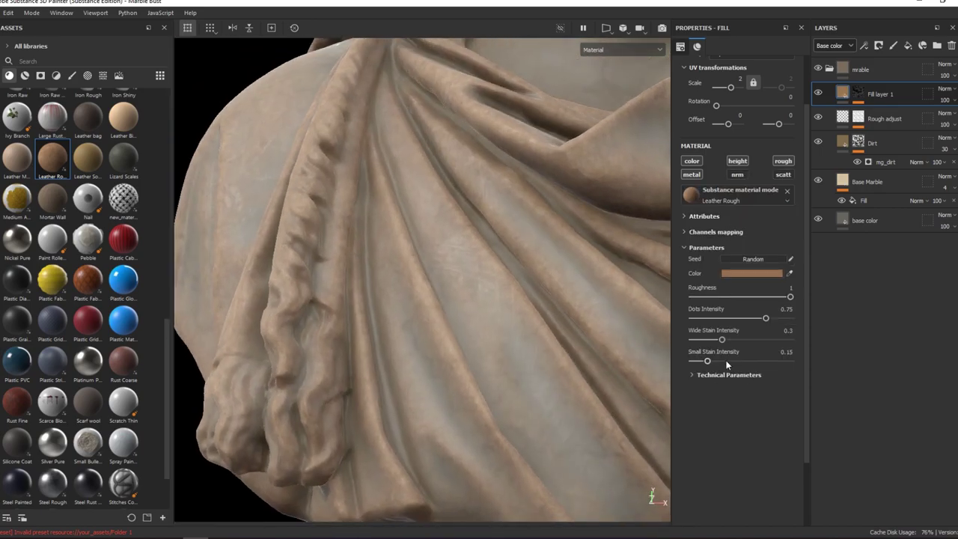
click(728, 374)
drag(720, 414, 717, 415)
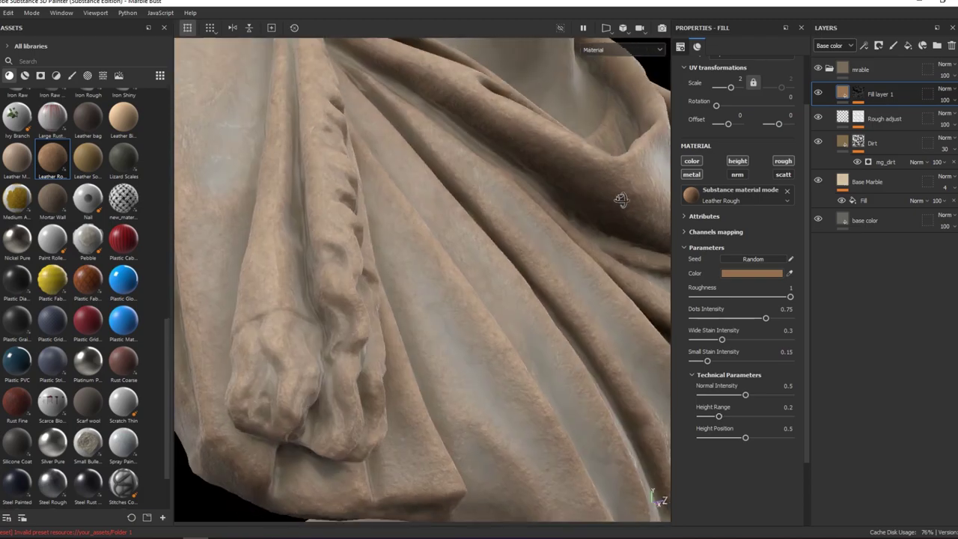
Set the material tiling scale to 3 and select Fill layer 1's mask.
alt+drag(518, 201, 604, 257)
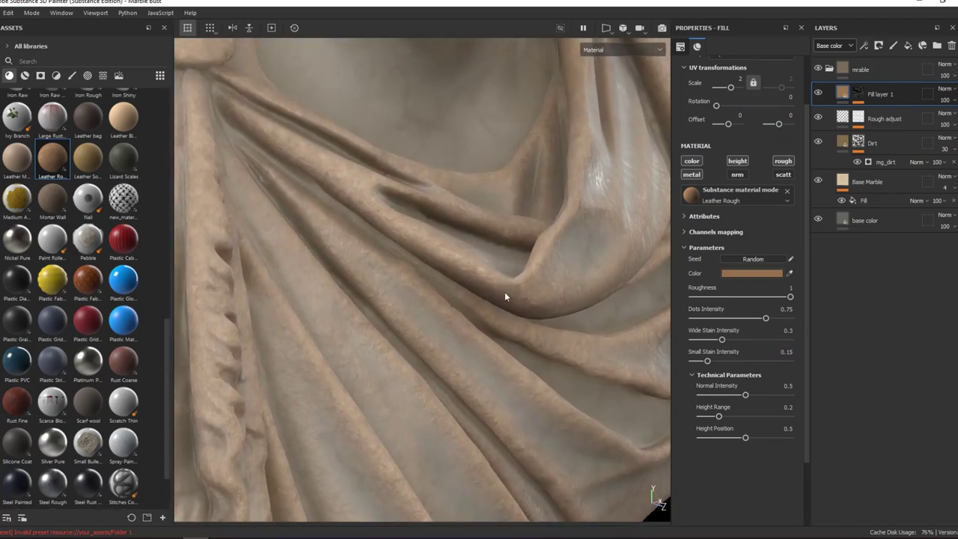
alt+middle_drag(507, 294, 525, 230)
mouse_move(526, 231)
alt+right_down()
mouse_move(434, 276)
mouse_move(627, 433)
alt+right_up()
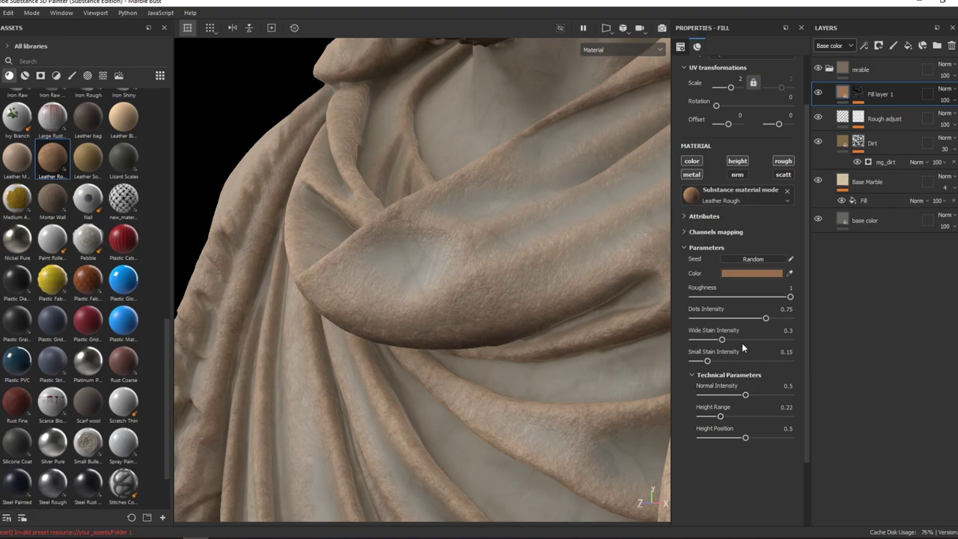
scroll(758, 173, up, 2)
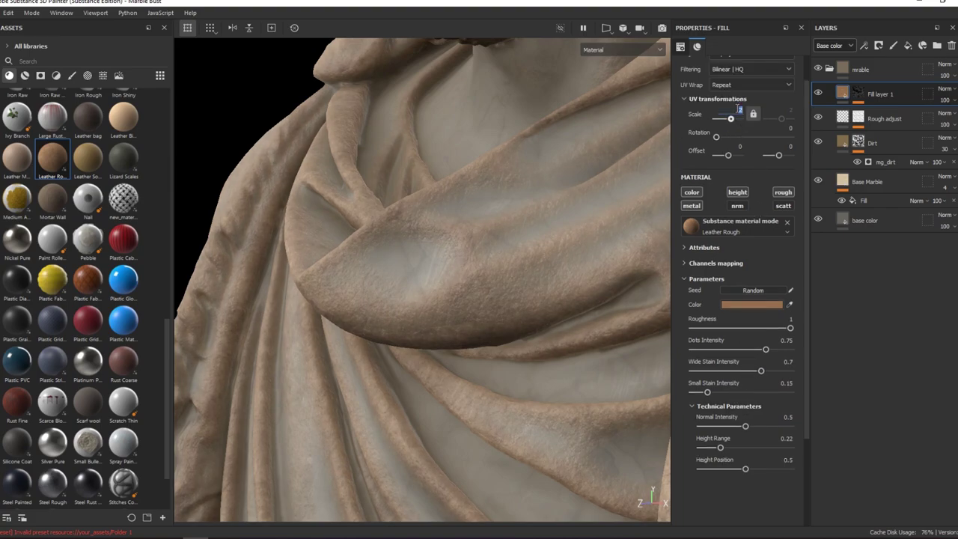
key(f)
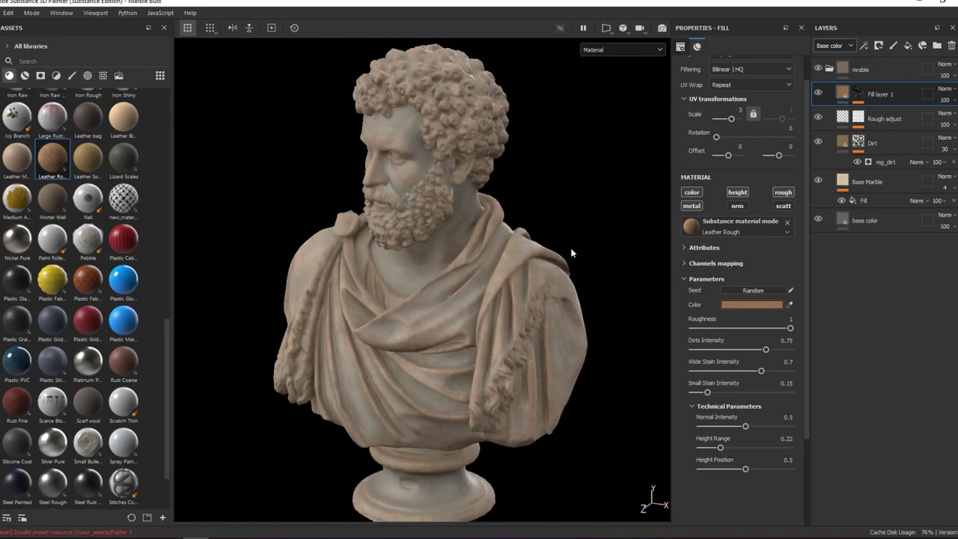
mouse_move(572, 250)
alt+right_down()
mouse_move(518, 242)
mouse_move(339, 351)
alt+right_up()
alt+middle_drag(339, 351, 422, 265)
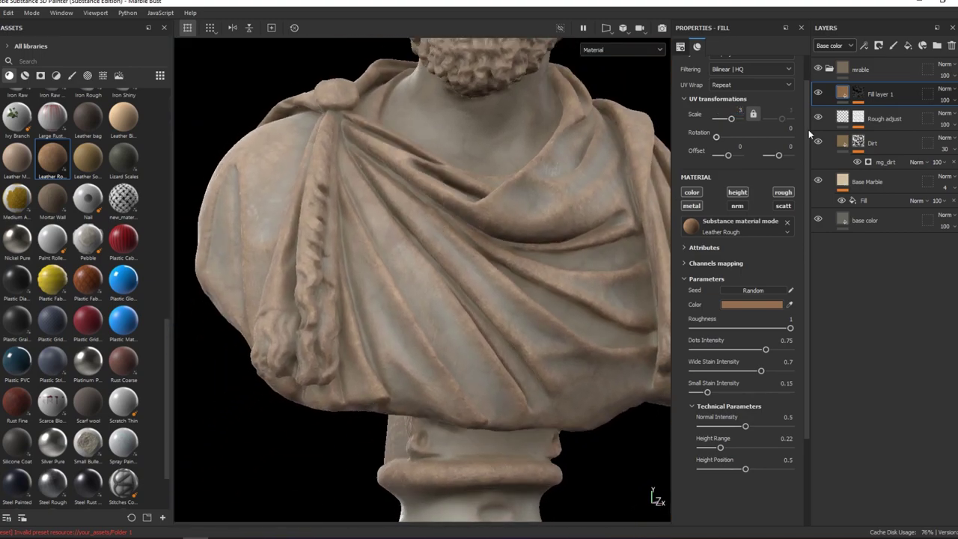
click(751, 305)
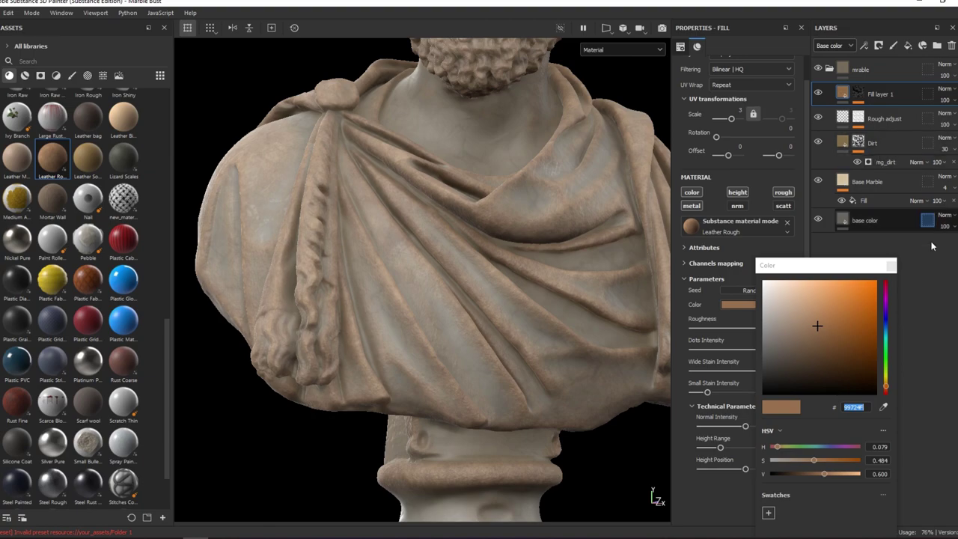
click(857, 93)
Add a fill effect to the mask using the Grunge Rough Dirty texture.
right_click(887, 114)
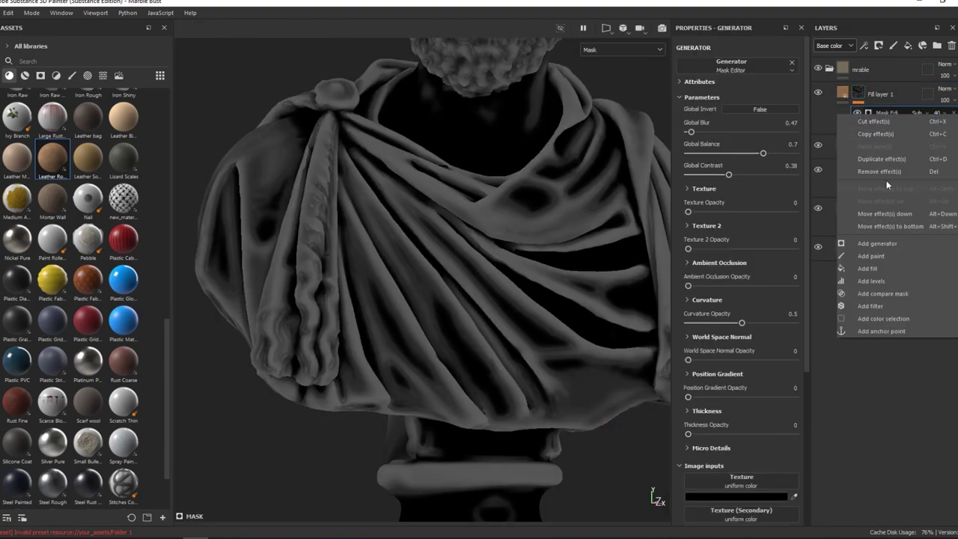
click(888, 272)
click(735, 193)
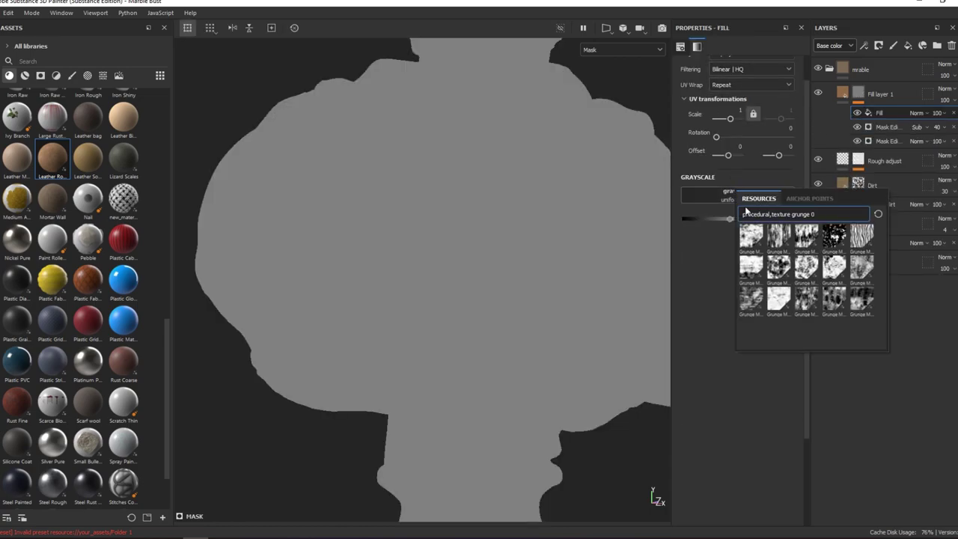
key(BackSpace)
key(BackSpace)
text(rough)
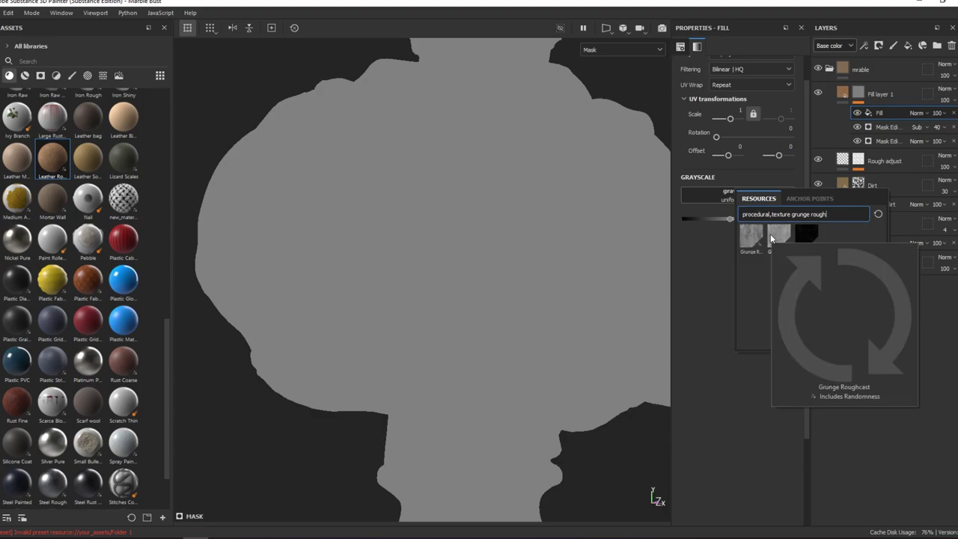
mouse_move(778, 234)
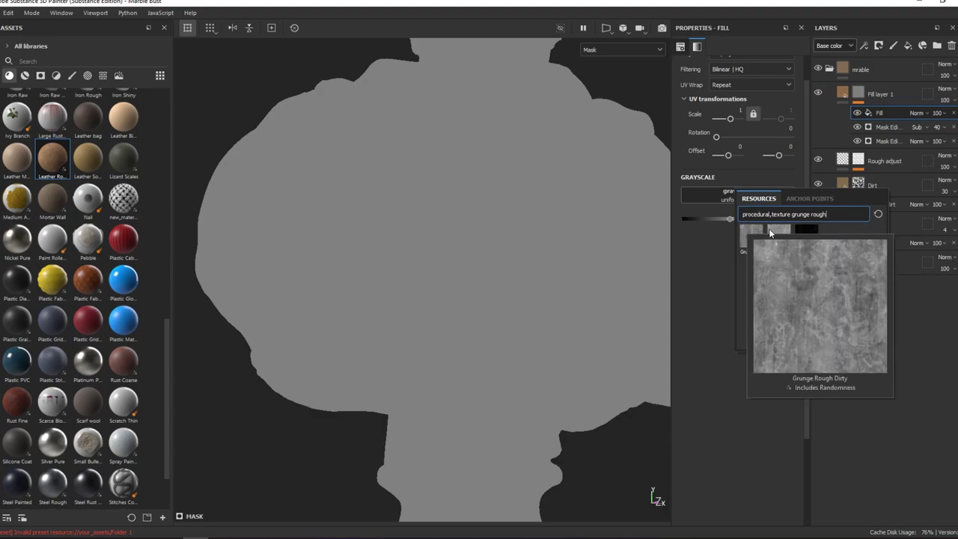
click(750, 231)
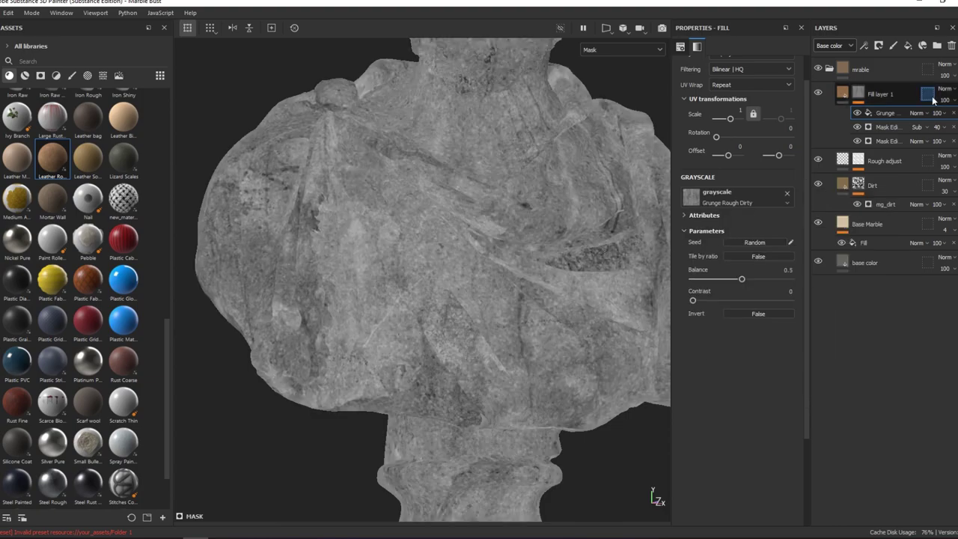
Set the grunge fill's blend mode to Multiply.
click(916, 112)
click(930, 166)
scroll(546, 271, up, 3)
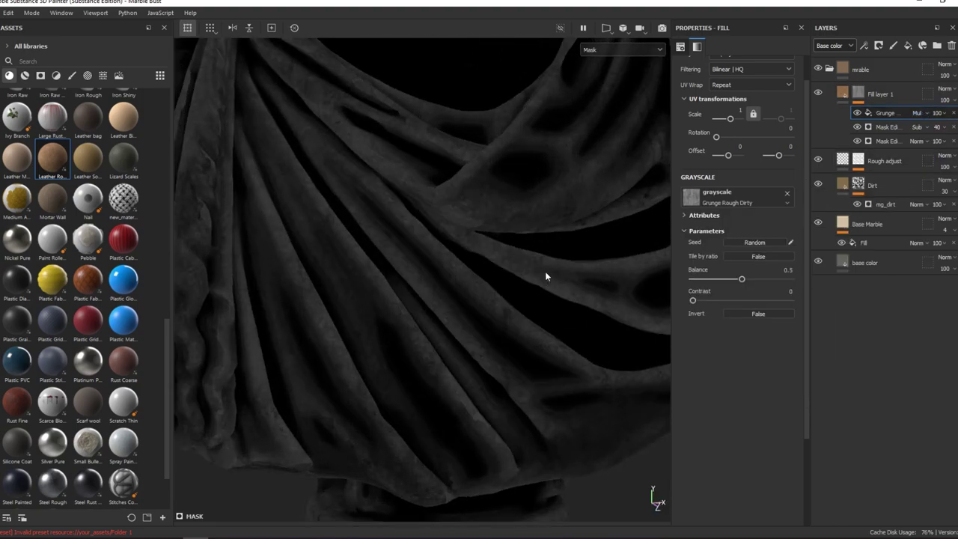
middle_drag(544, 271, 447, 155)
mouse_move(448, 156)
alt+mouse_down()
mouse_move(531, 145)
mouse_move(527, 164)
mouse_move(491, 199)
mouse_move(459, 203)
alt+mouse_up()
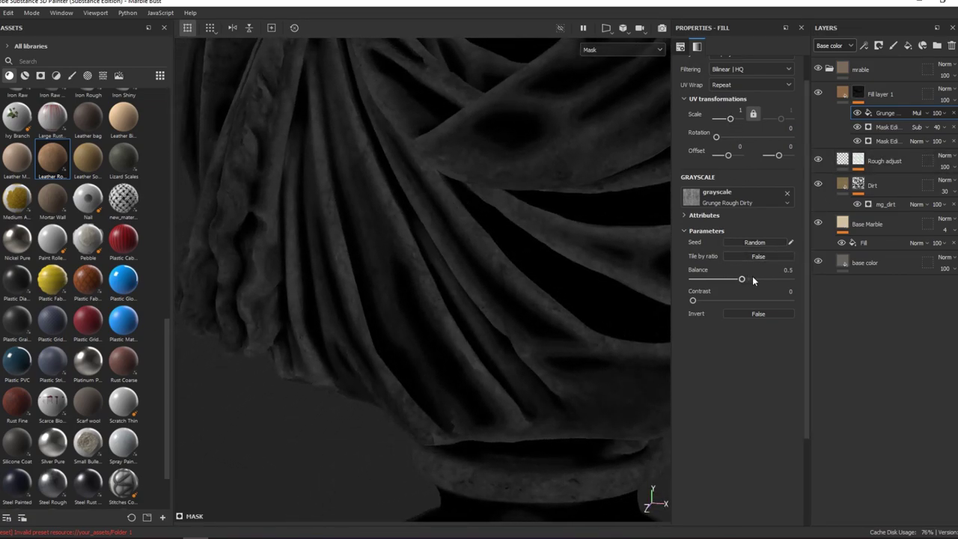
Scale the grunge texture up to about 9.63.
drag(729, 119, 745, 121)
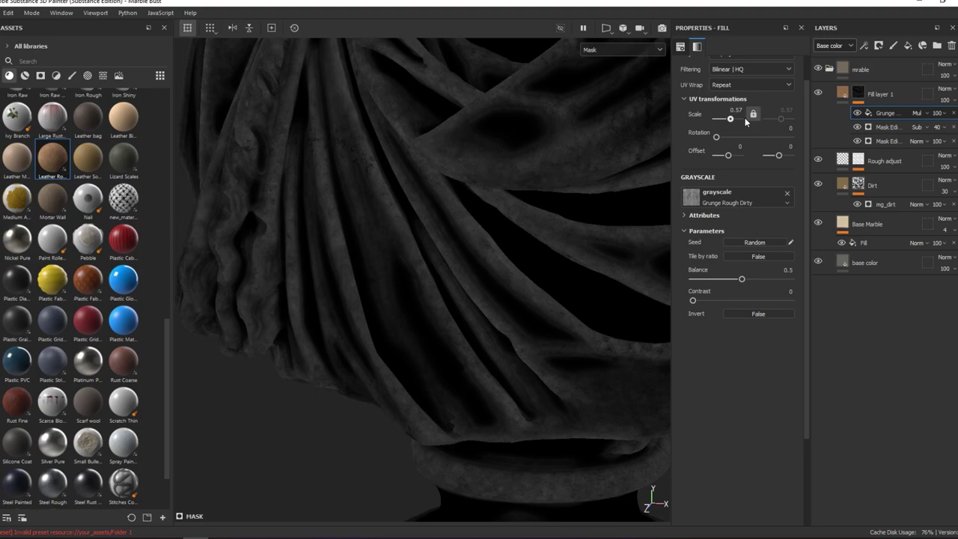
click(735, 278)
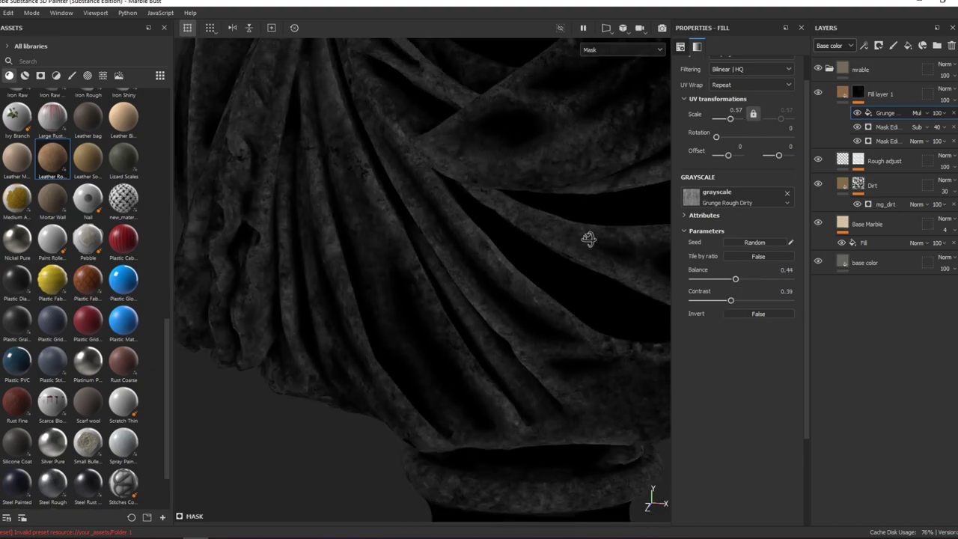
scroll(513, 252, down, 2)
scroll(524, 247, down, 1)
scroll(554, 246, down, 1)
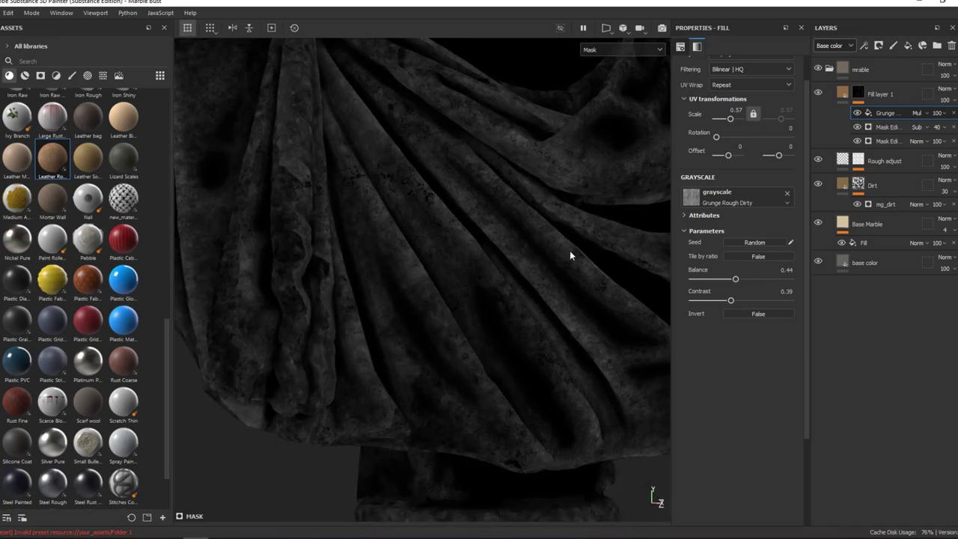
drag(730, 119, 730, 120)
drag(739, 124, 803, 120)
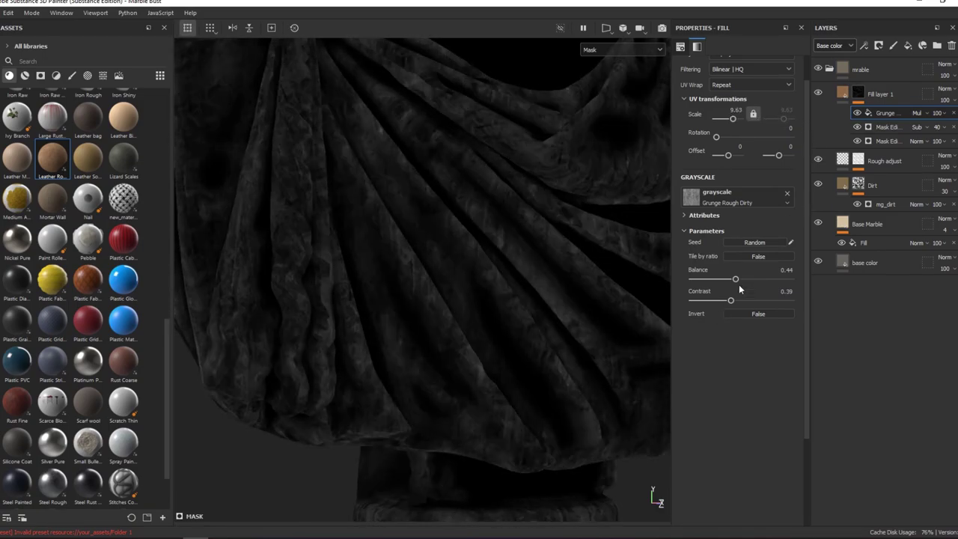
Settle the grunge balance at 0.6 and frame the bust to inspect the toga folds.
mouse_move(736, 279)
mouse_down()
mouse_move(749, 279)
mouse_move(693, 297)
mouse_up()
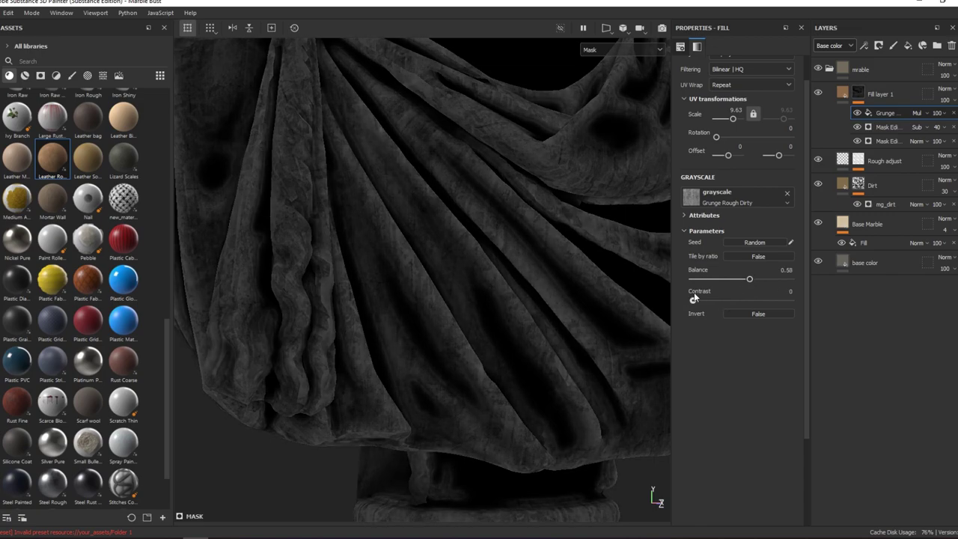
click(755, 280)
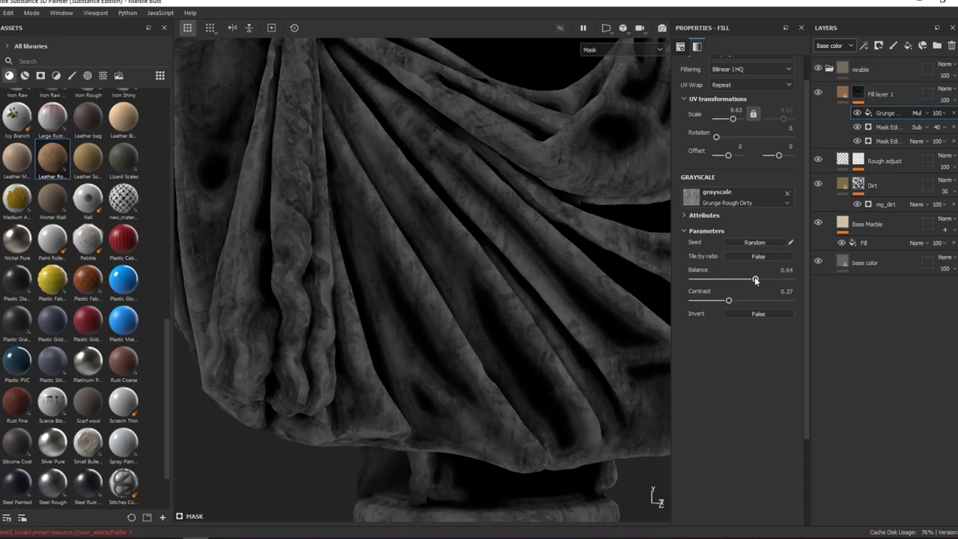
click(752, 279)
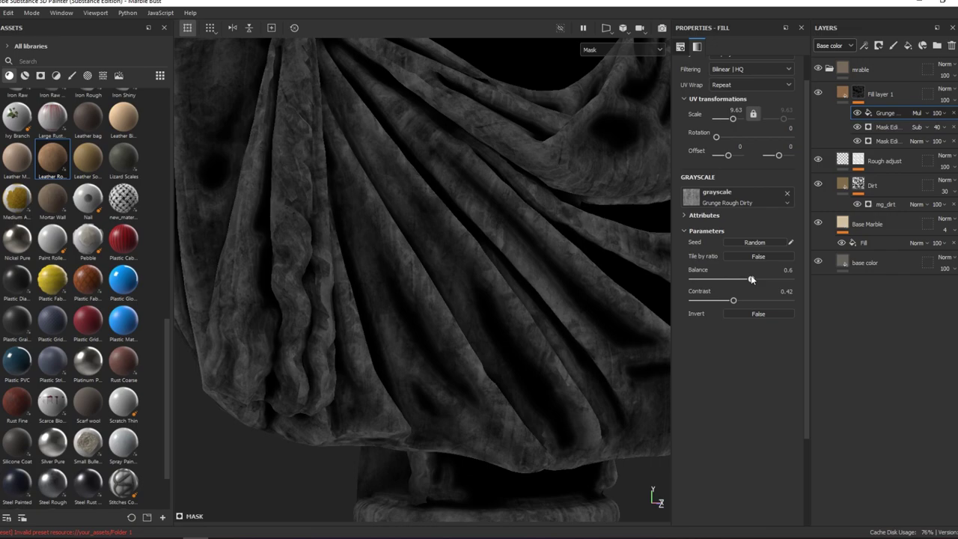
key(f)
scroll(532, 352, up, 3)
scroll(535, 352, up, 3)
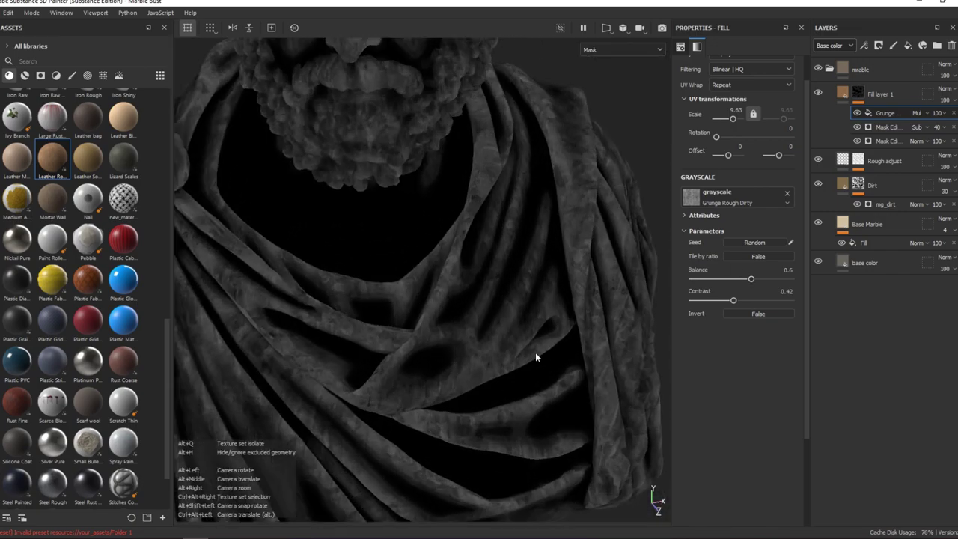
alt+middle_drag(535, 352, 464, 269)
Add a Mask Builder generator above the grunge fill in Fill layer 1's mask.
right_click(889, 103)
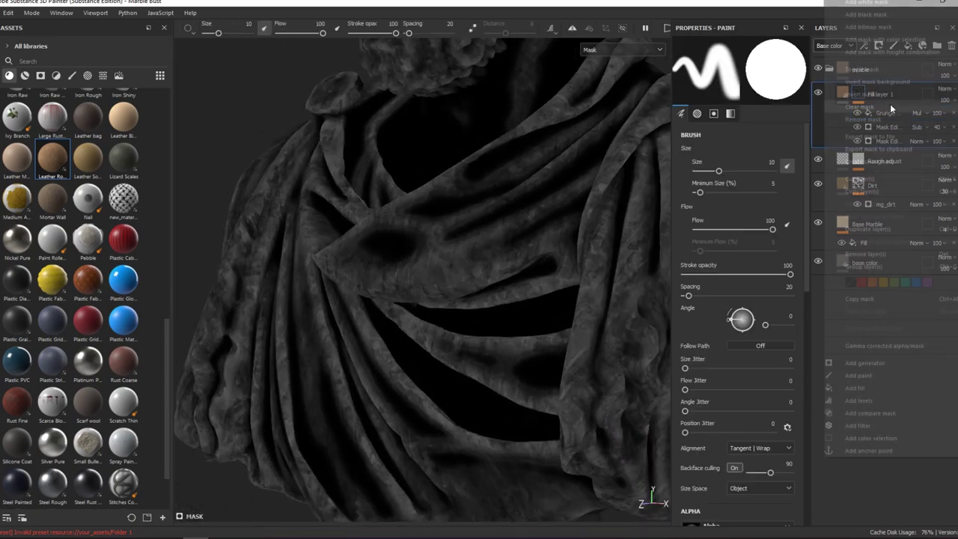
click(844, 508)
right_click(886, 112)
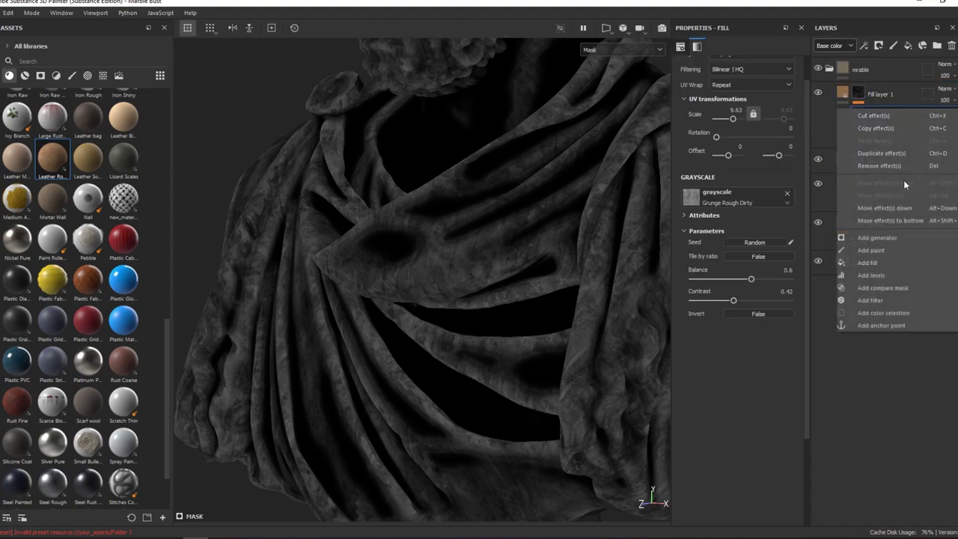
click(896, 241)
click(742, 72)
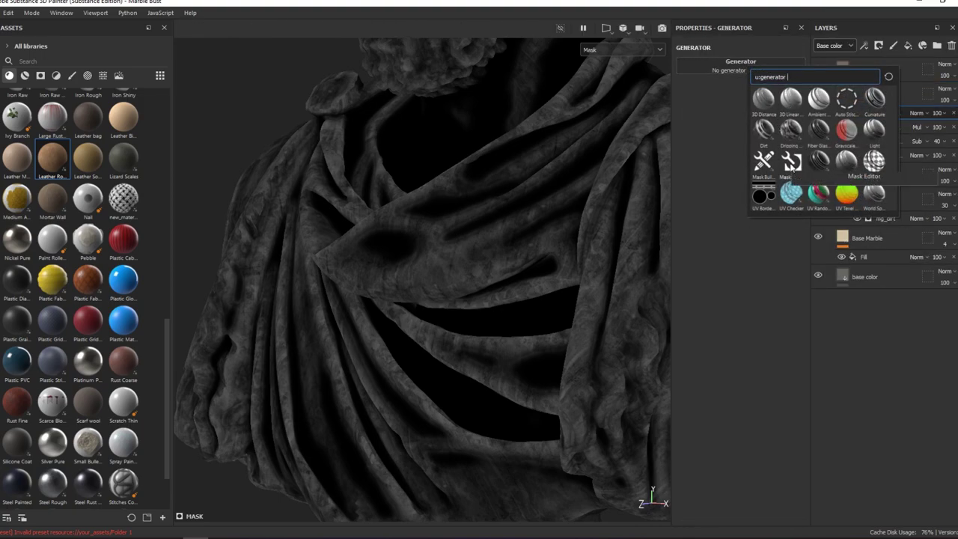
click(764, 178)
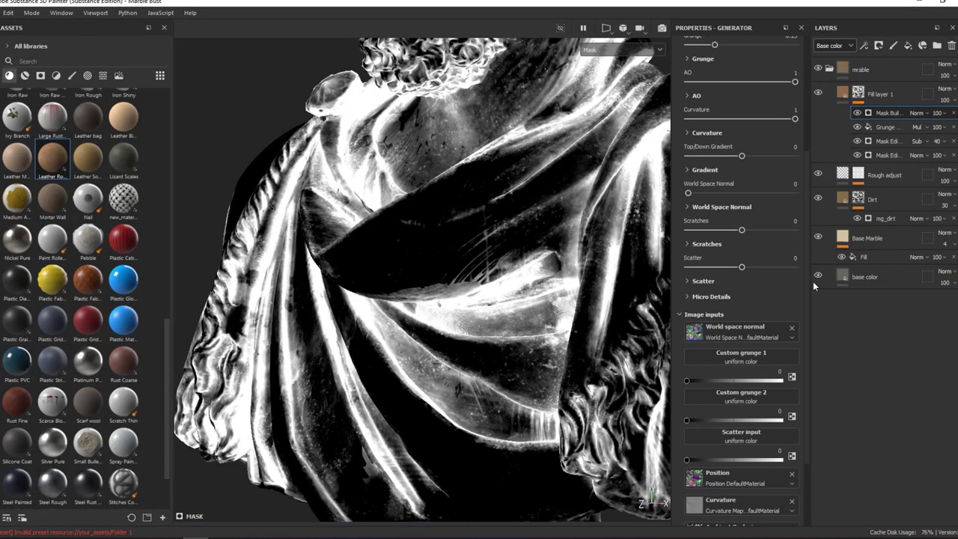
Search 'grunge' and assign Grunge Splashes Dusty to Custom grunge 1.
click(766, 354)
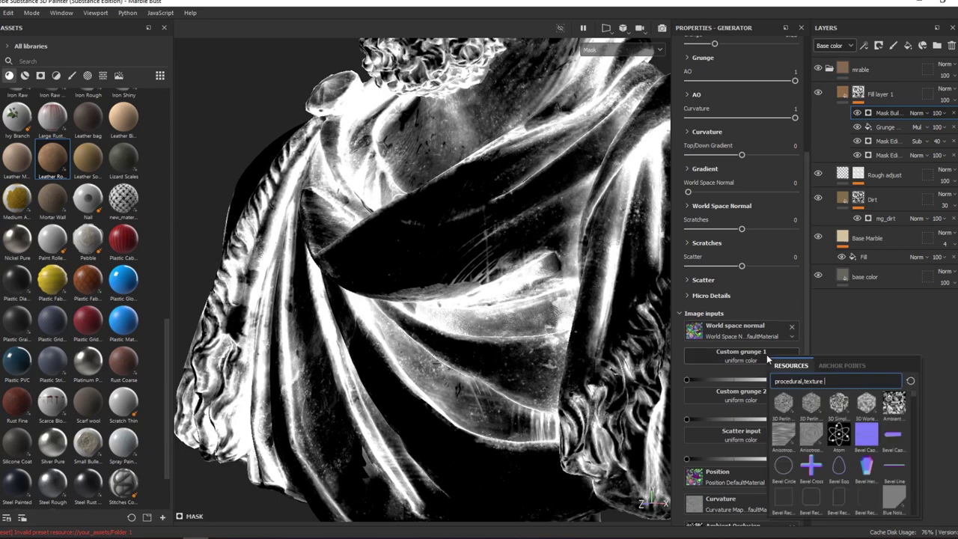
scroll(818, 424, down, 3)
scroll(818, 430, down, 2)
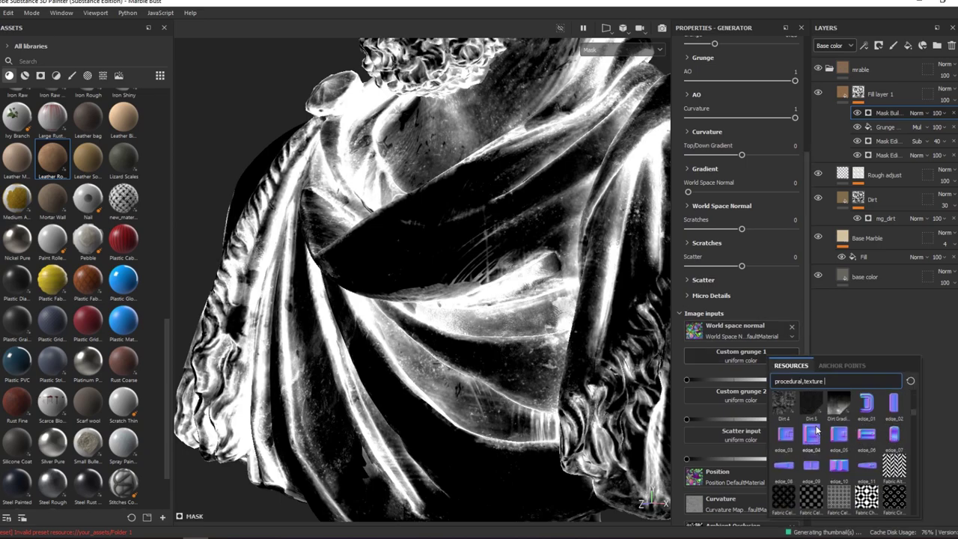
scroll(818, 431, down, 2)
scroll(819, 432, down, 2)
scroll(820, 438, down, 2)
scroll(820, 443, down, 3)
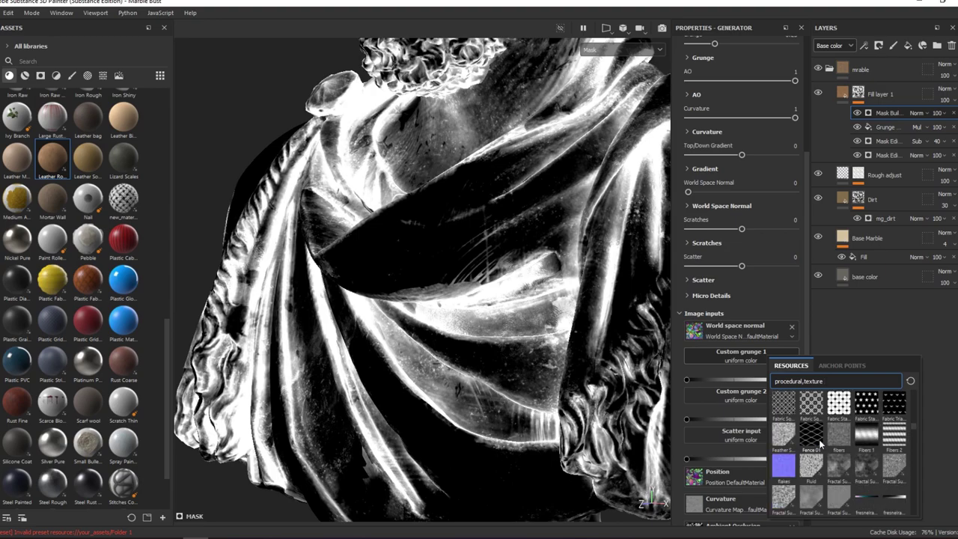
text(grunge)
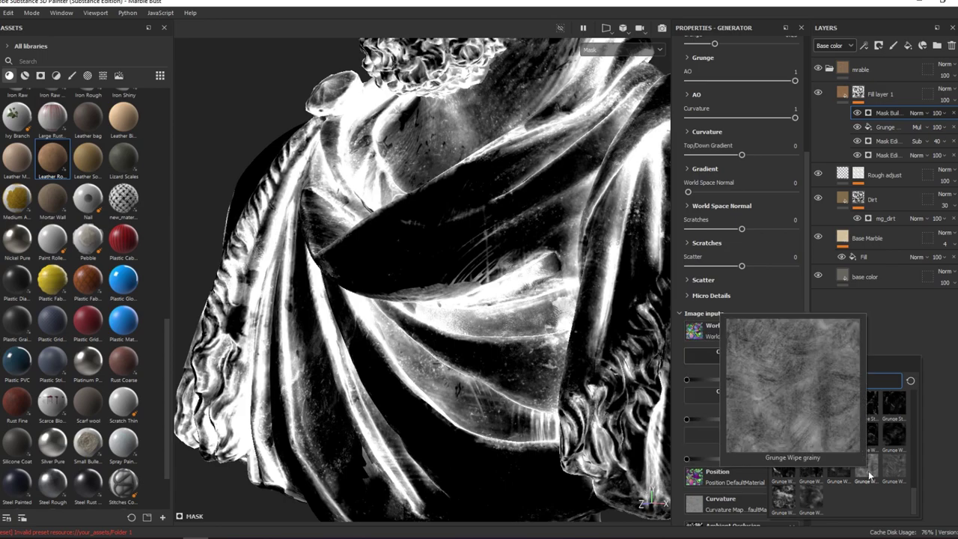
scroll(867, 472, up, 2)
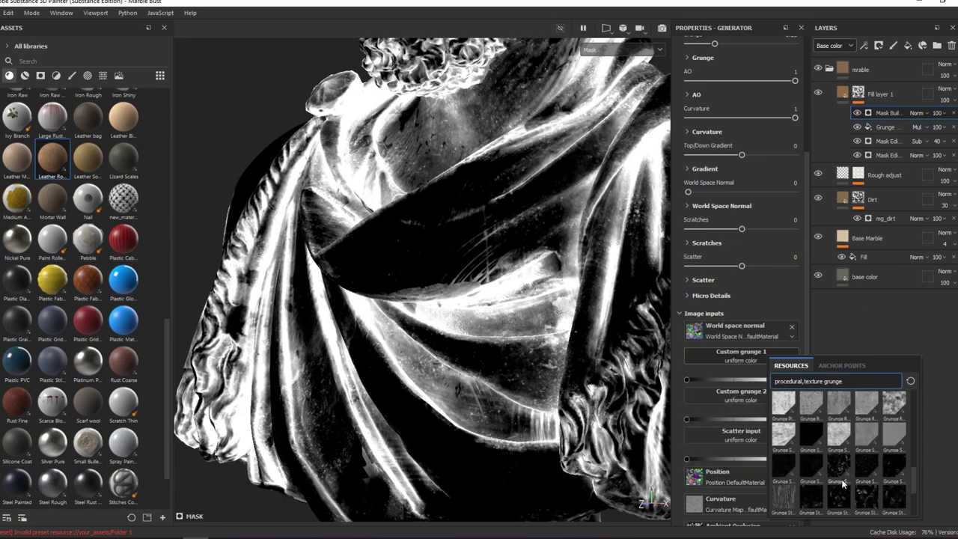
click(843, 483)
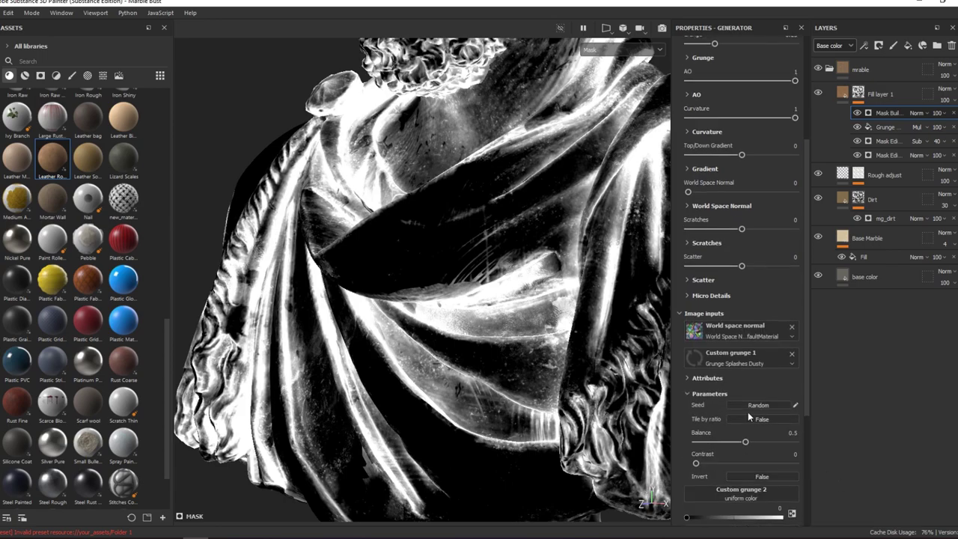
Browse the Custom grunge 1 texture list again and confirm its texture.
click(766, 363)
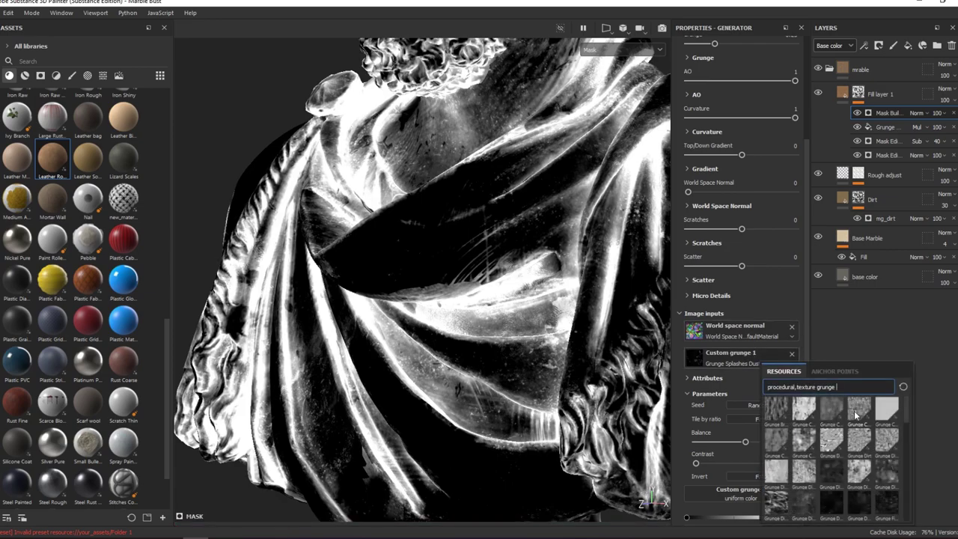
drag(907, 410, 906, 477)
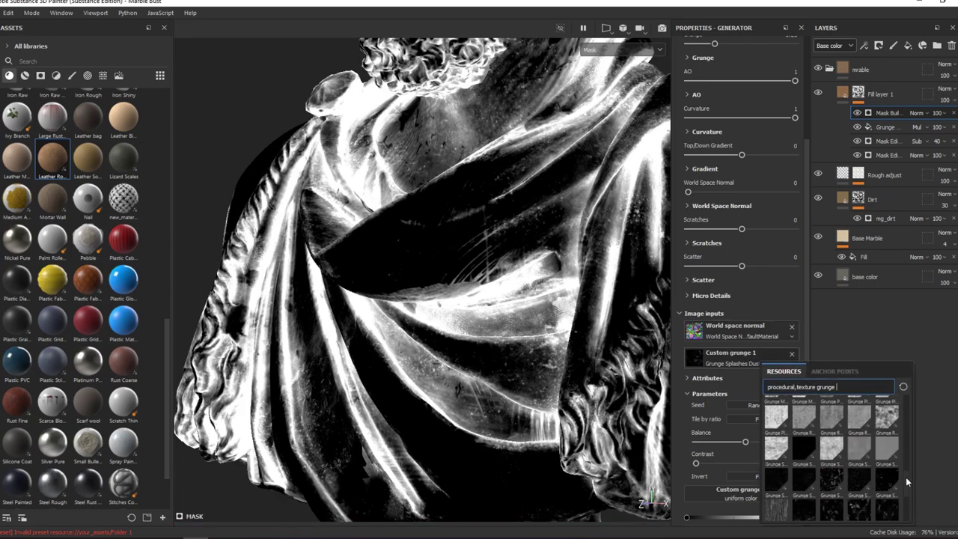
mouse_move(859, 481)
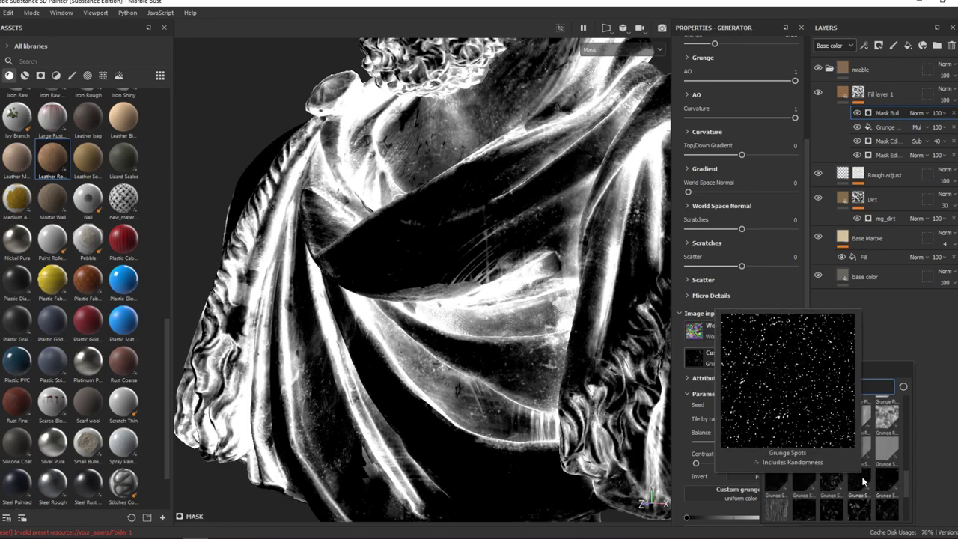
scroll(801, 483, down, 2)
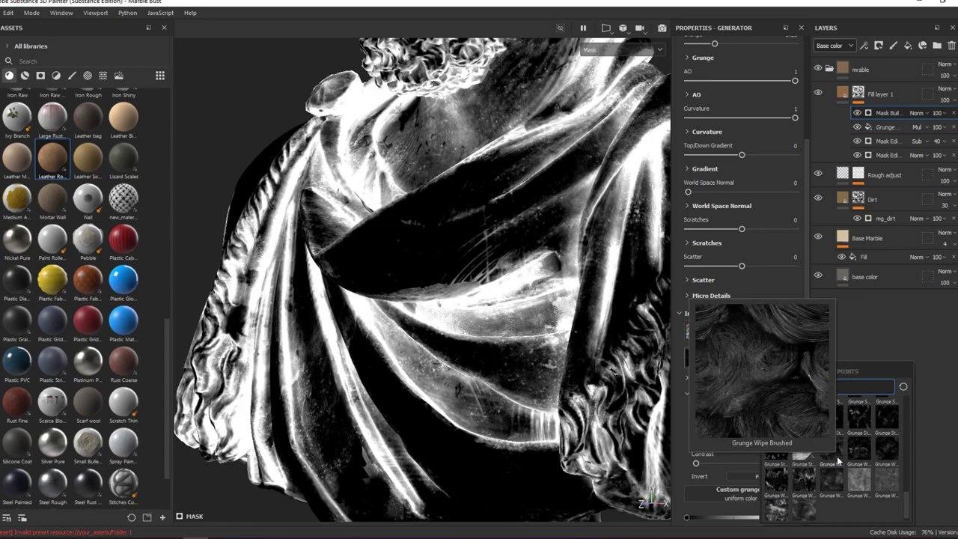
scroll(848, 439, up, 3)
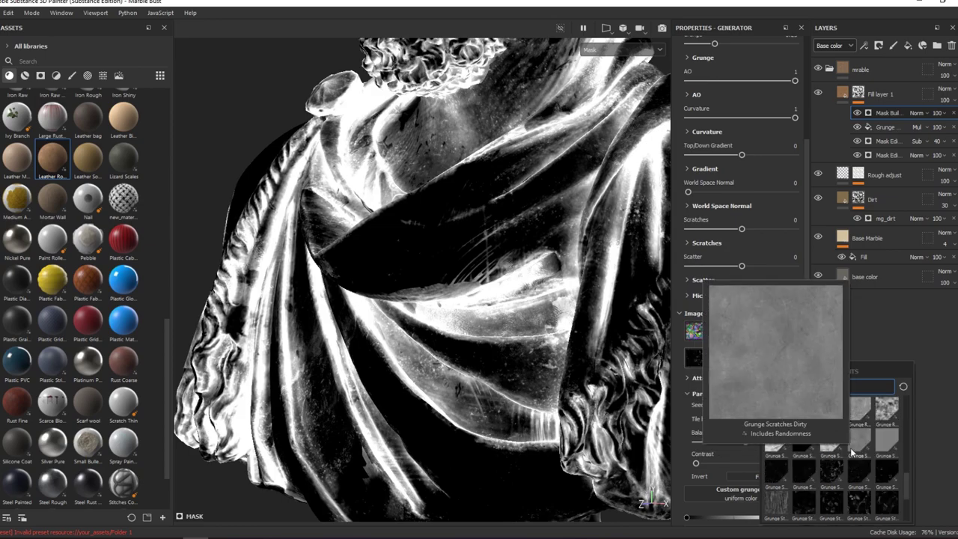
scroll(853, 445, up, 2)
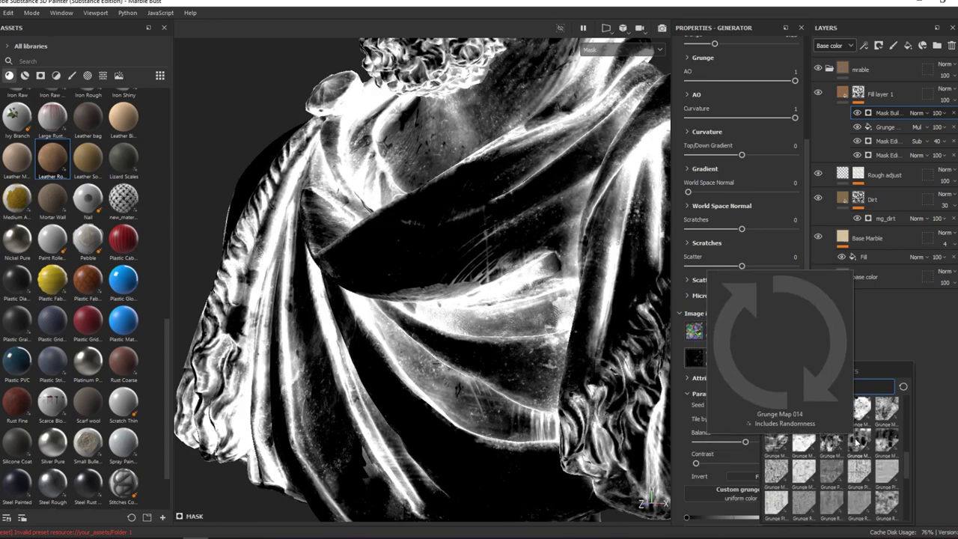
mouse_move(776, 474)
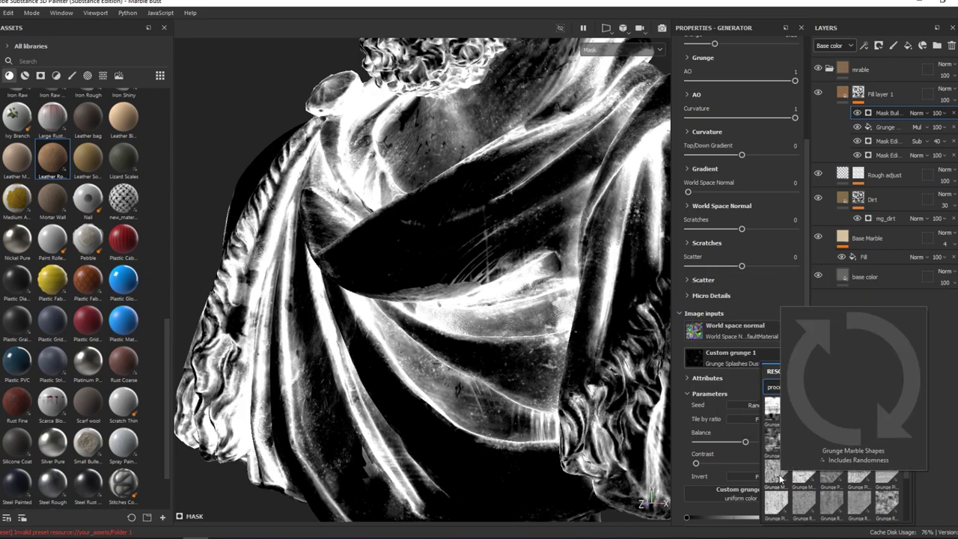
click(778, 476)
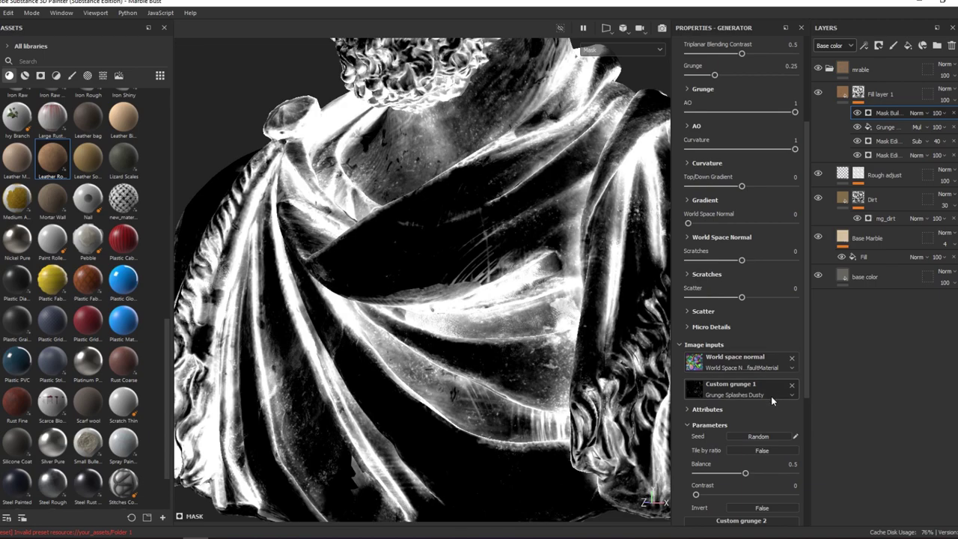
Search 'moi' and assign Moisture Noise to Custom grunge 2.
scroll(783, 463, down, 2)
click(774, 465)
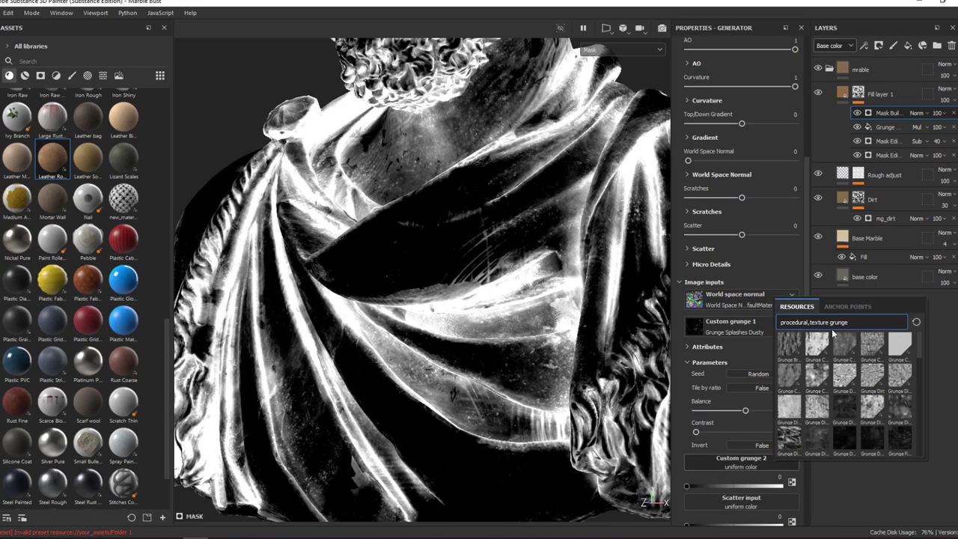
key(BackSpace)
key(BackSpace)
key(BackSpace)
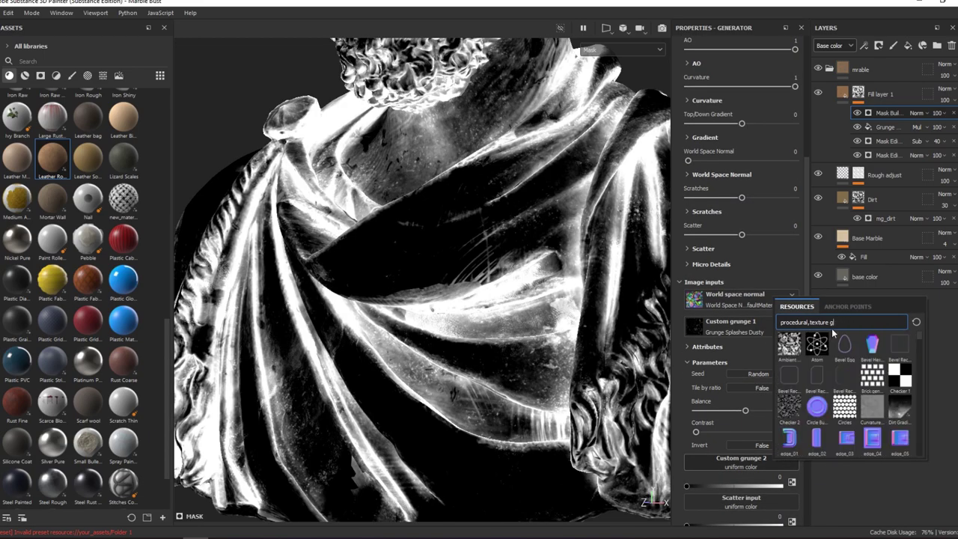
text(nouisn)
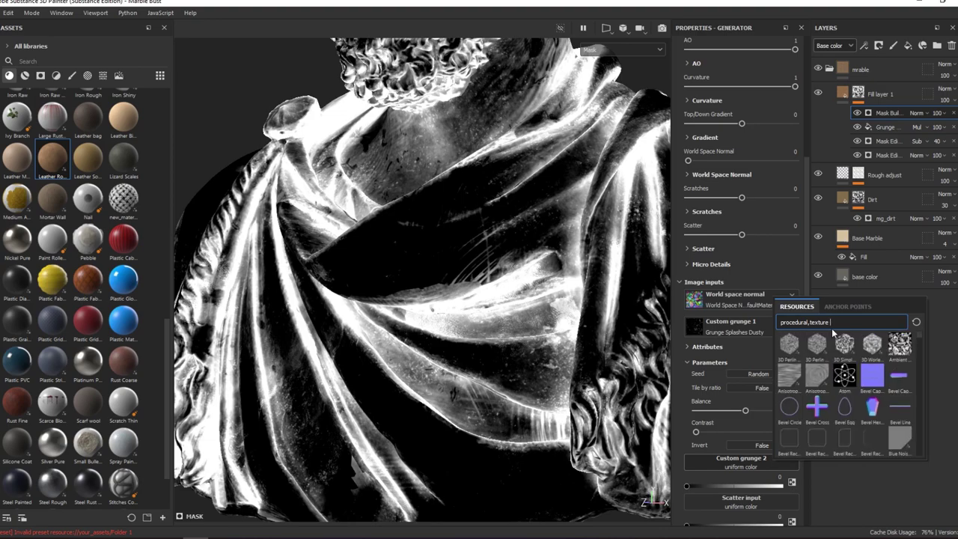
text(moi)
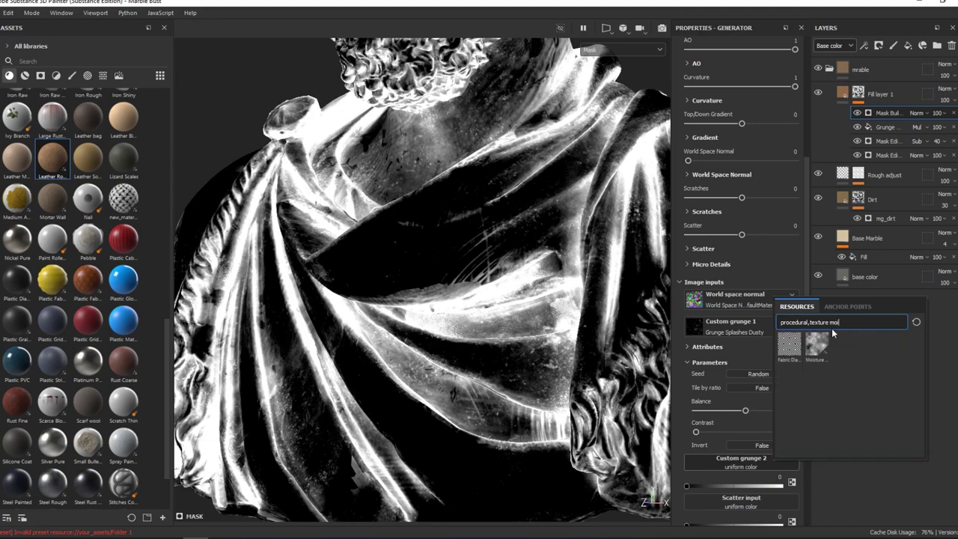
click(816, 347)
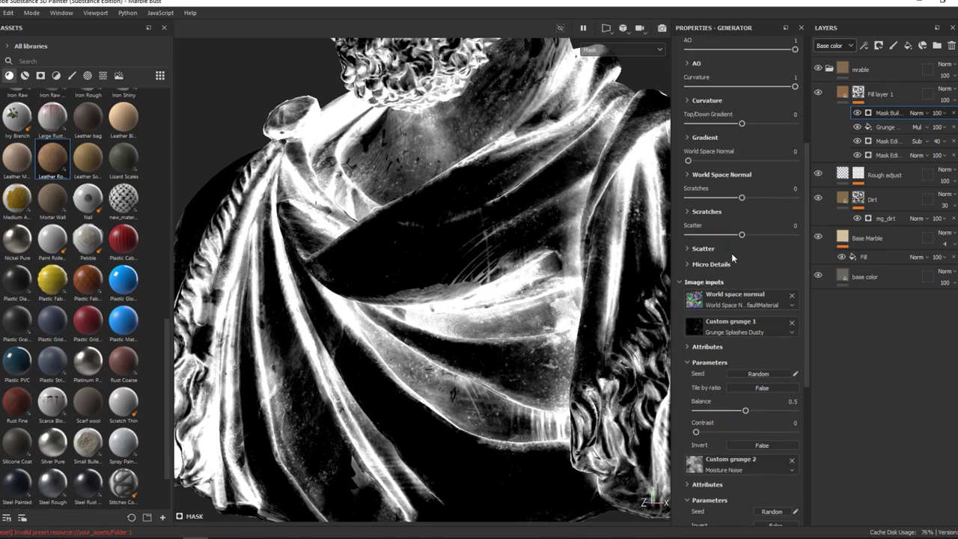
scroll(731, 253, up, 5)
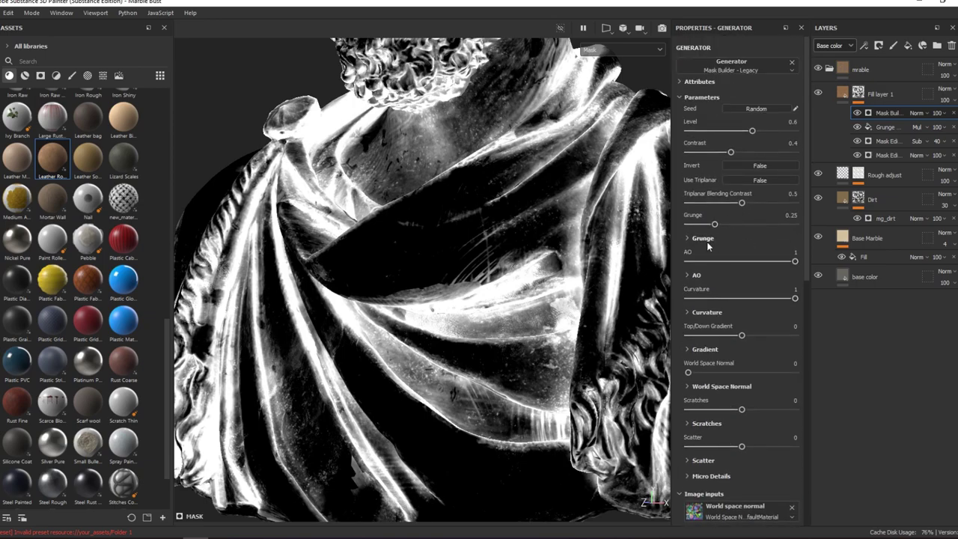
Turn on Use Custom Grunge and Invert in the mask's Grunge settings, trying a larger scale.
click(709, 243)
click(771, 271)
click(771, 307)
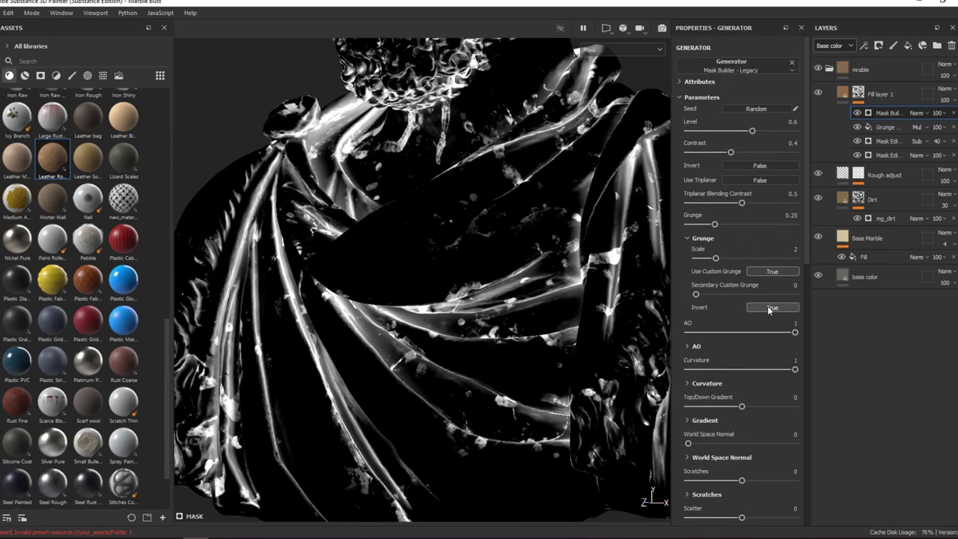
alt+drag(541, 264, 568, 281)
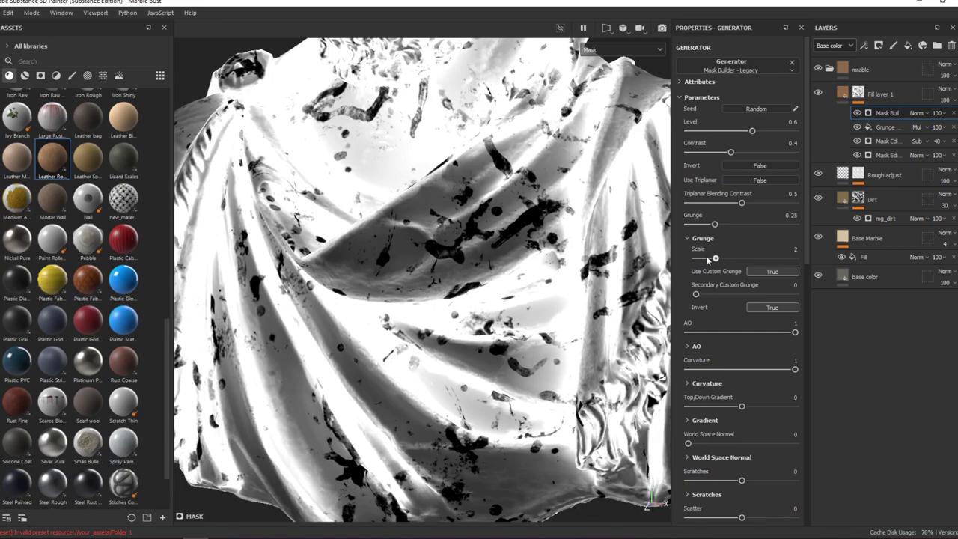
drag(708, 259, 725, 260)
drag(714, 224, 715, 225)
Keep the grunge inverted and set scale 5, grunge 0.06, level 0.49 and contrast 0.65.
click(772, 308)
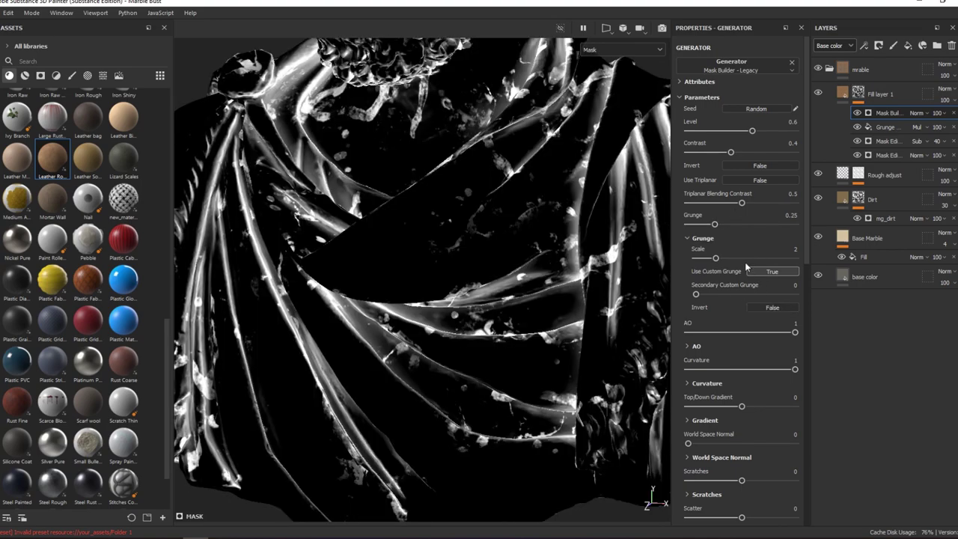
drag(696, 293, 815, 294)
click(762, 309)
drag(727, 258, 751, 258)
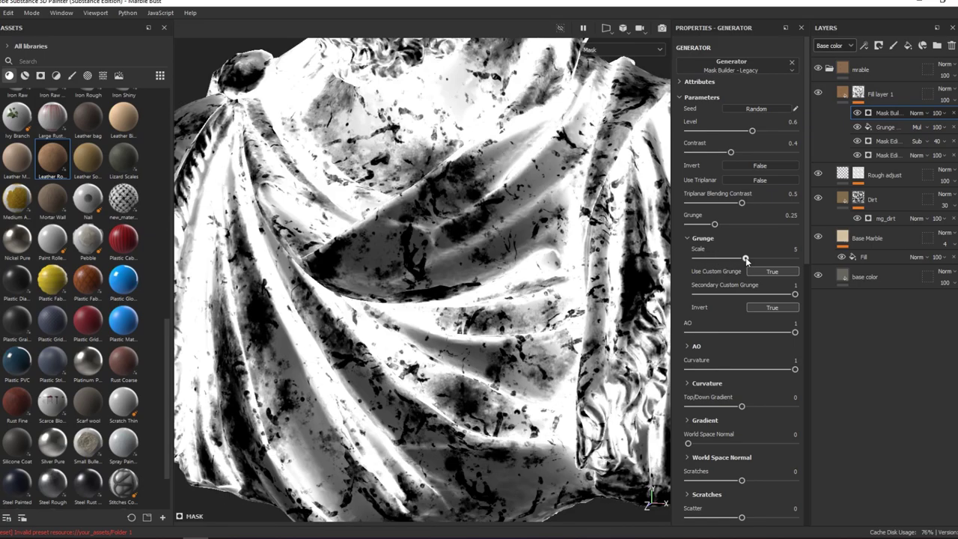
drag(741, 294, 801, 295)
drag(716, 224, 697, 221)
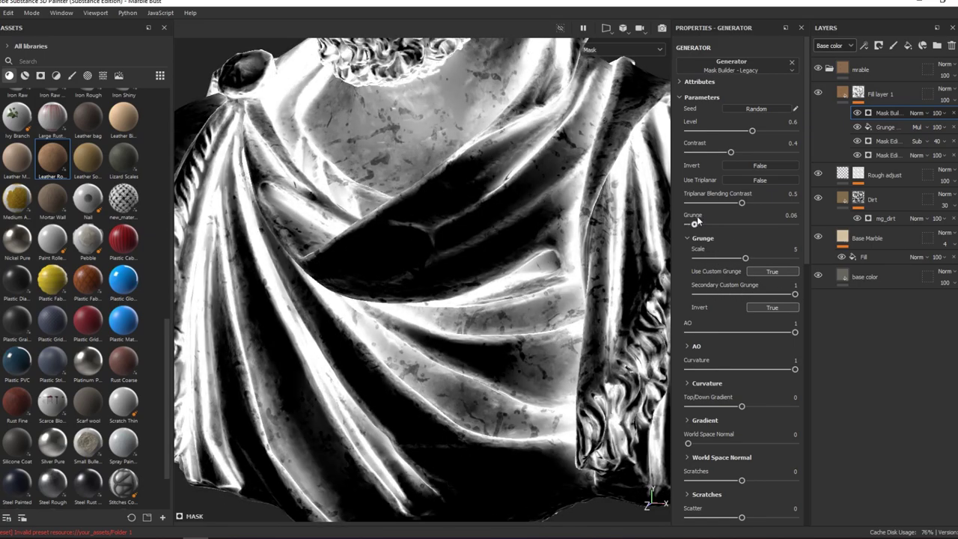
mouse_move(731, 152)
mouse_down()
mouse_move(757, 152)
mouse_move(741, 131)
mouse_move(727, 133)
mouse_move(741, 130)
mouse_up()
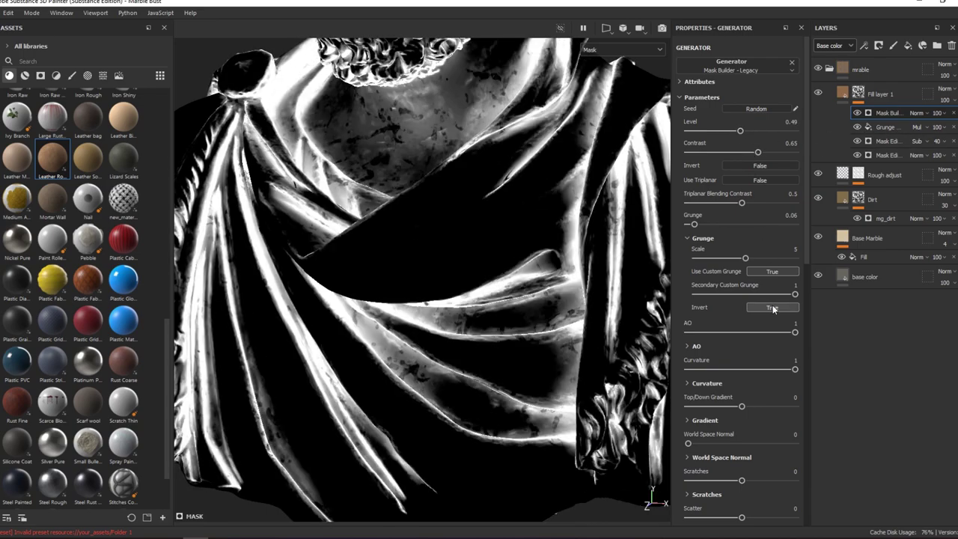
Set the second custom grunge's contrast to 1 and balance to 0.59.
scroll(807, 281, down, 10)
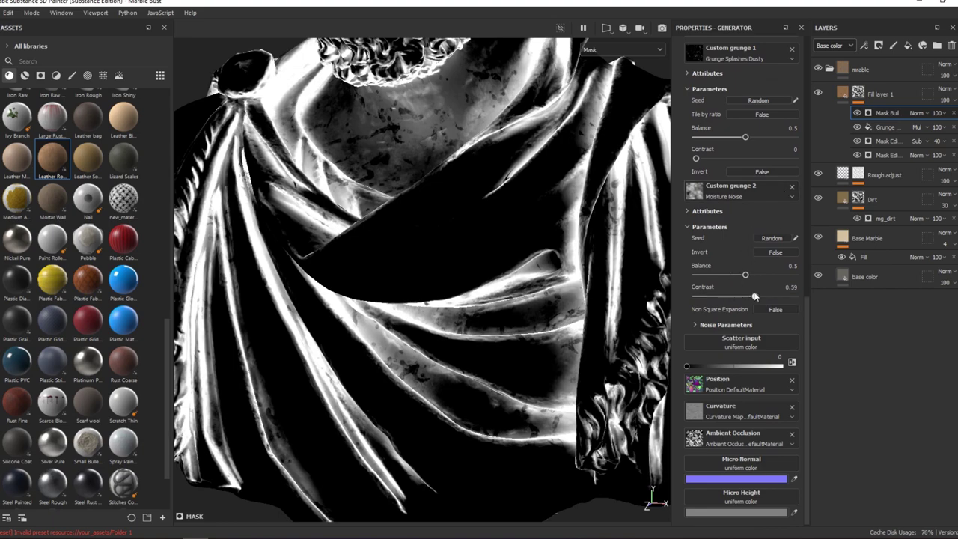
drag(755, 296, 664, 295)
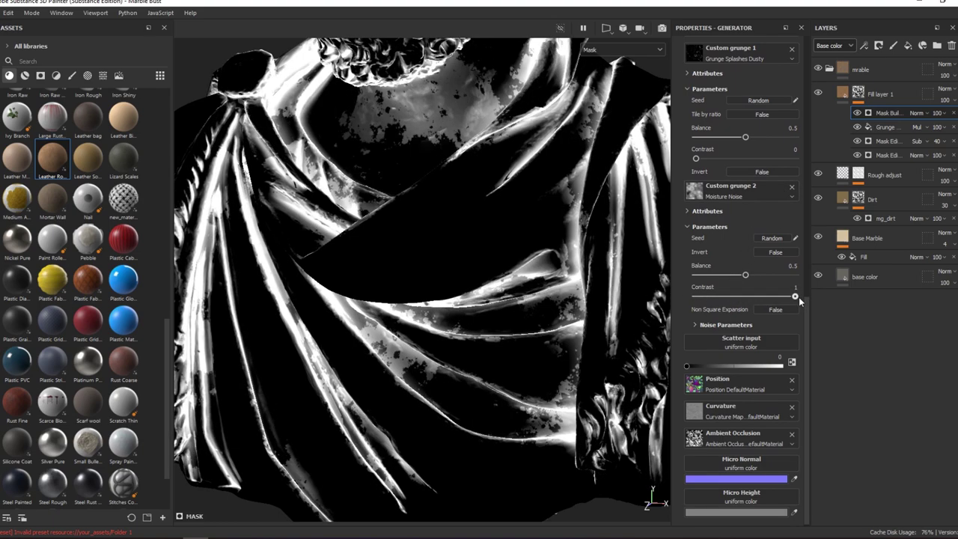
drag(745, 274, 754, 276)
Swap the first custom grunge texture to Moisture Noise, keeping the second grunge's texture.
scroll(785, 251, up, 2)
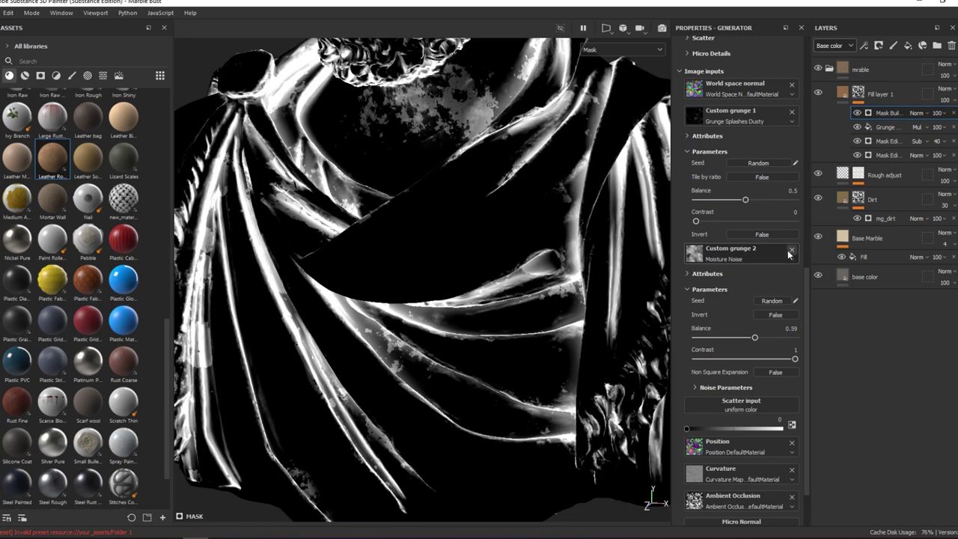
click(748, 122)
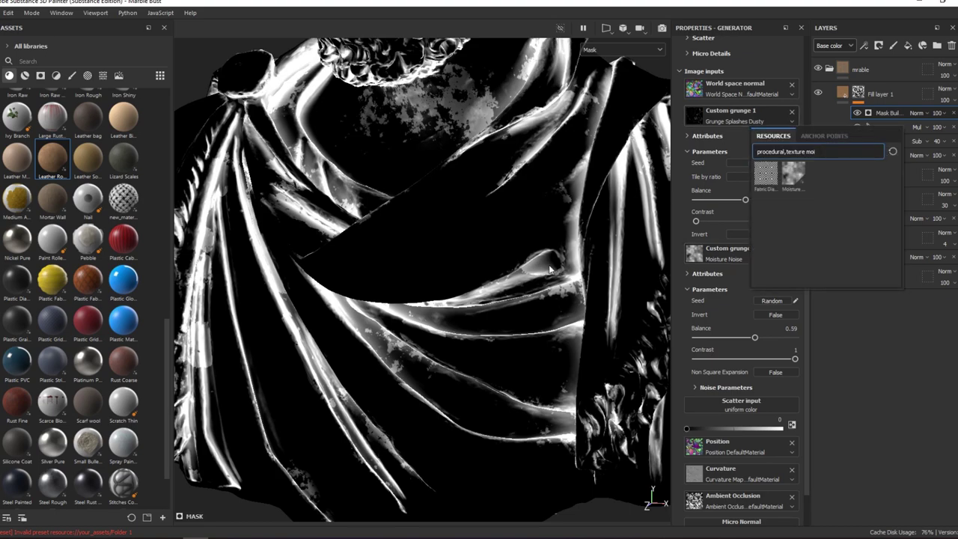
click(793, 174)
click(748, 262)
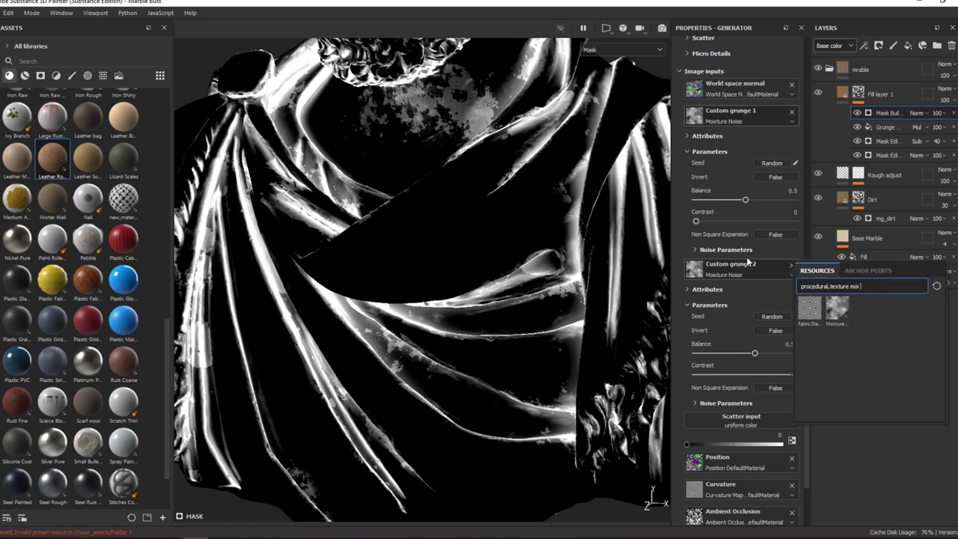
click(837, 307)
scroll(731, 219, up, 5)
scroll(731, 219, up, 5)
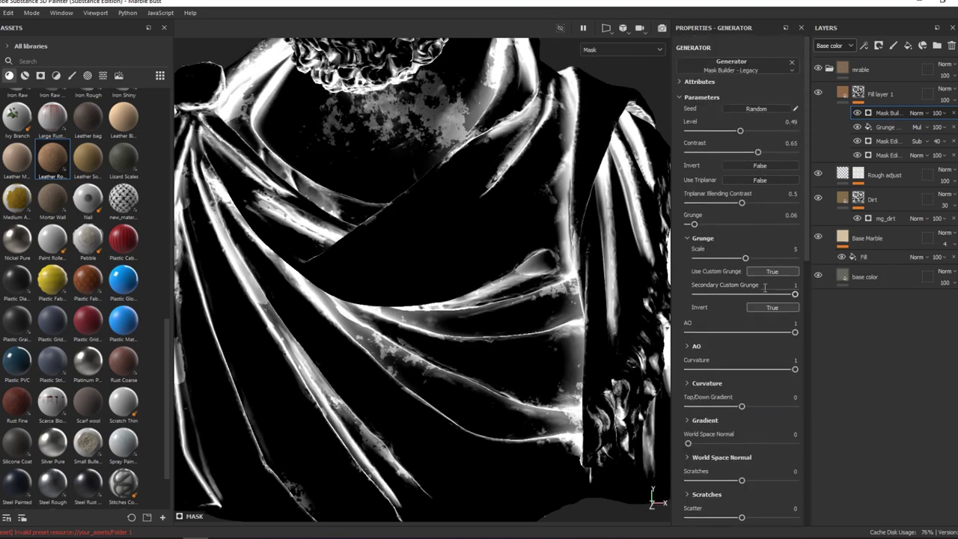
Lower the secondary grunge blend to 0.07 and grunge scale to 3, and raise grunge to 0.57.
click(704, 295)
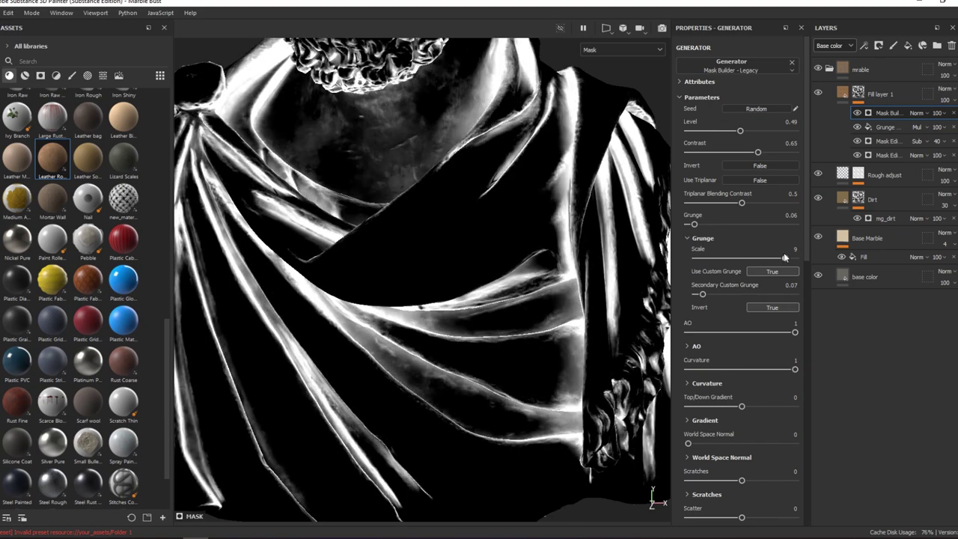
click(735, 258)
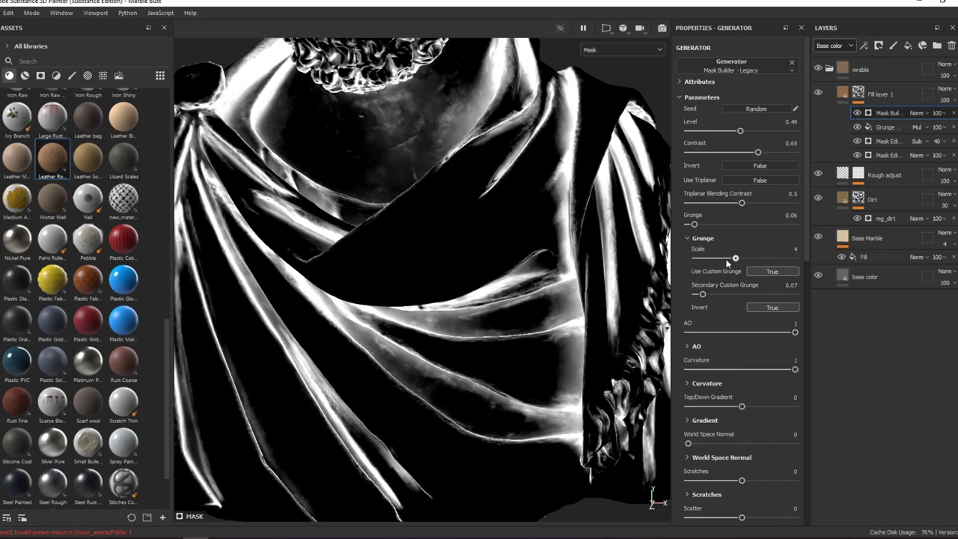
click(725, 258)
click(749, 223)
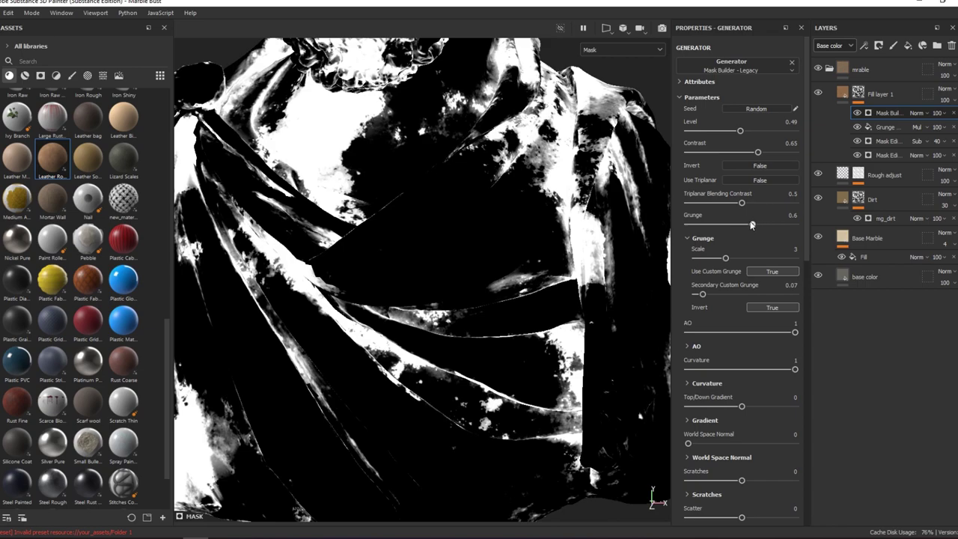
scroll(505, 217, down, 5)
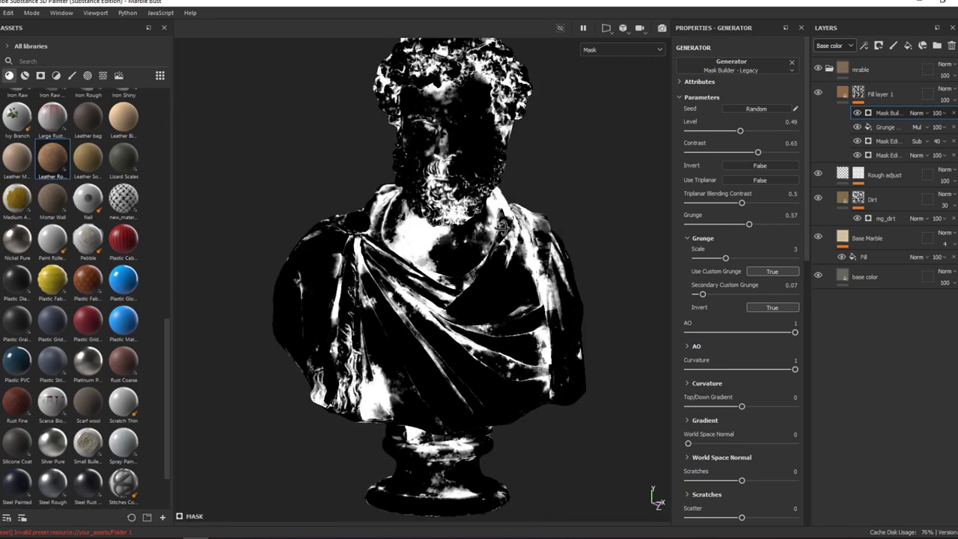
scroll(505, 218, up, 3)
scroll(506, 218, up, 2)
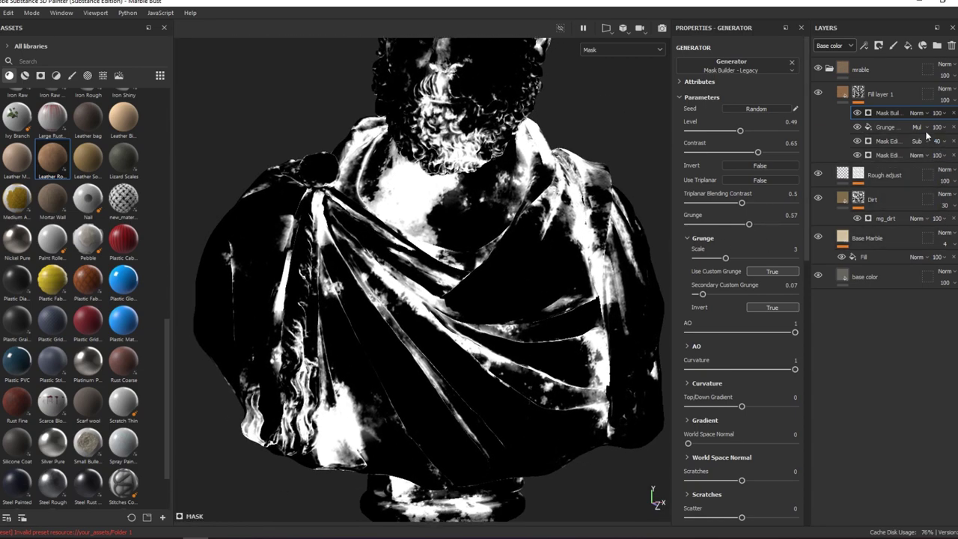
Set the Mask Builder's blend mode to Subtract, with level 0.59 and grunge 0.23.
click(917, 113)
click(918, 221)
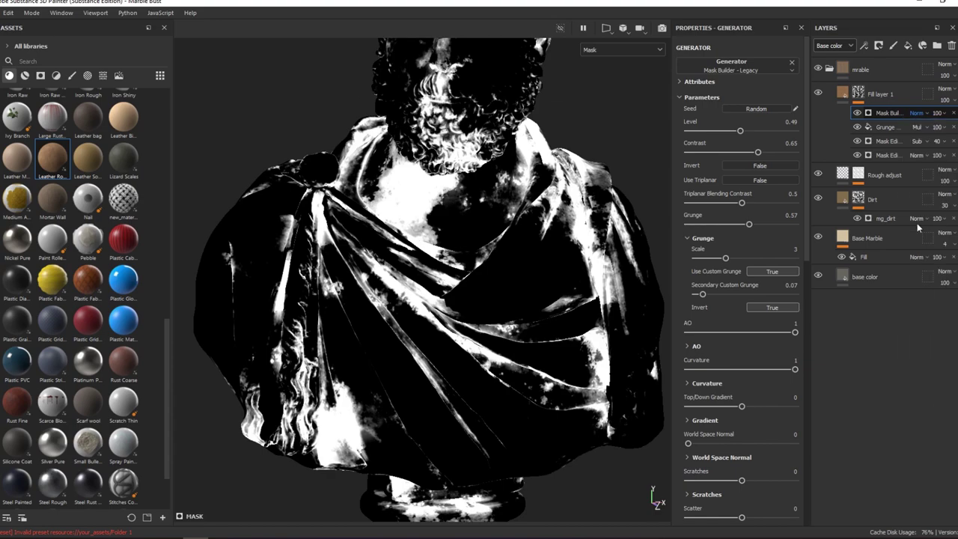
drag(740, 130, 775, 131)
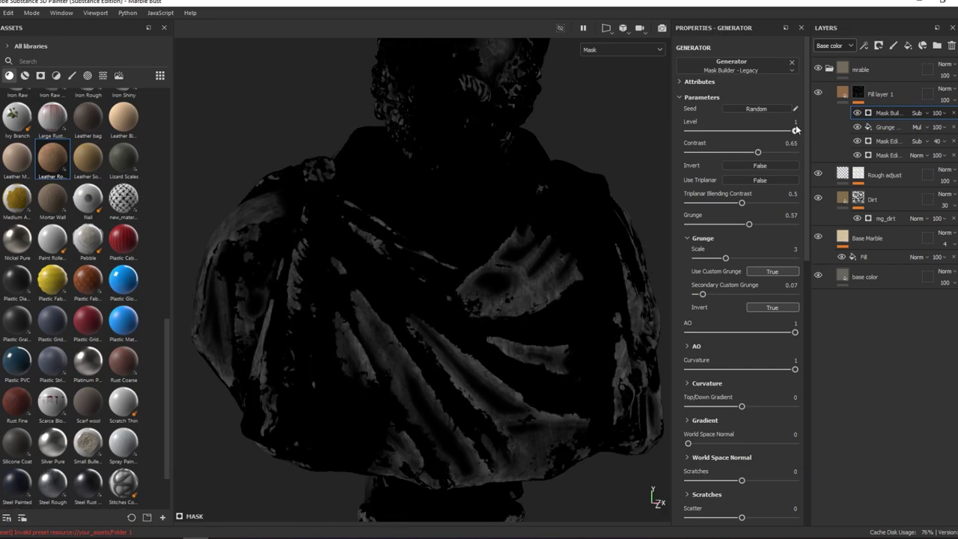
drag(775, 131, 752, 133)
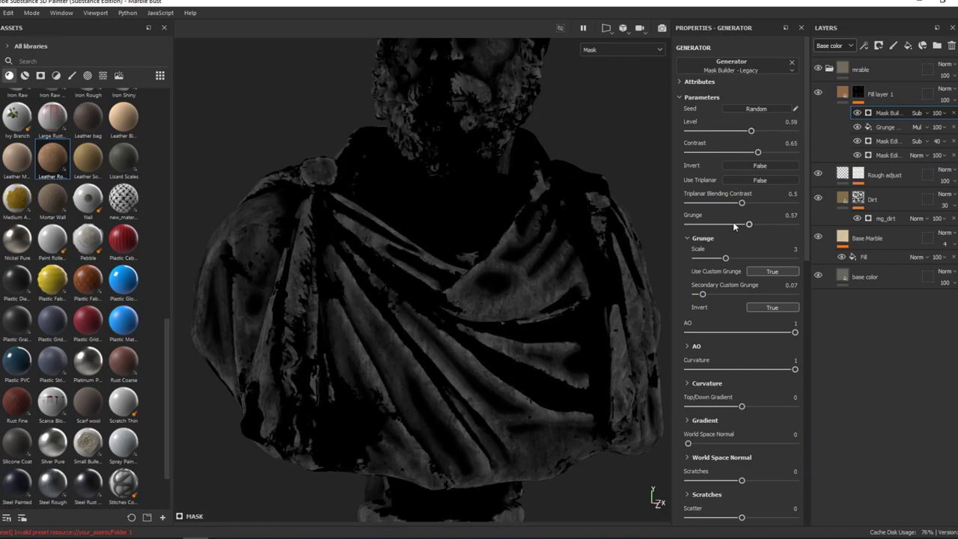
mouse_move(748, 223)
mouse_down()
mouse_move(712, 225)
mouse_move(785, 224)
mouse_up()
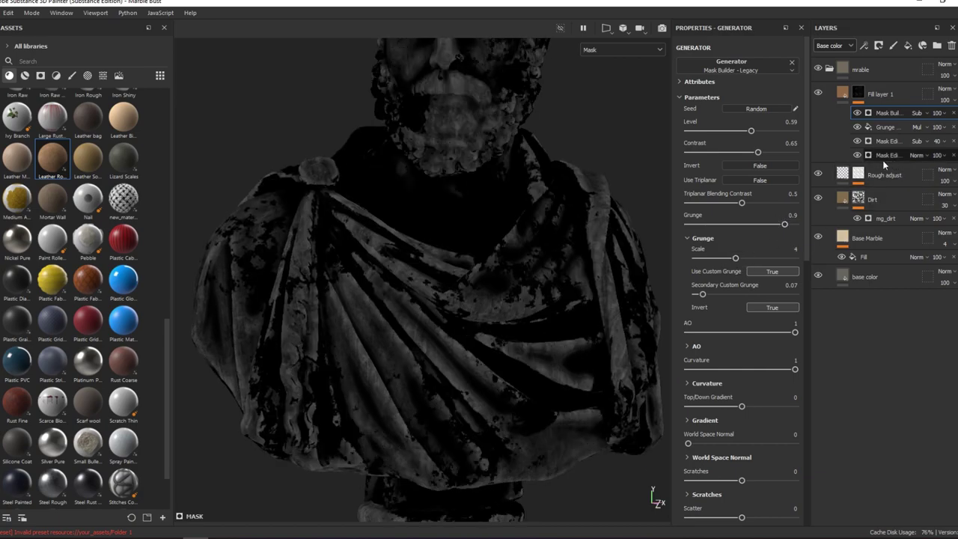
Compare the mask with the lower Mask Editor toggled, then set its global contrast to 0.65.
click(861, 136)
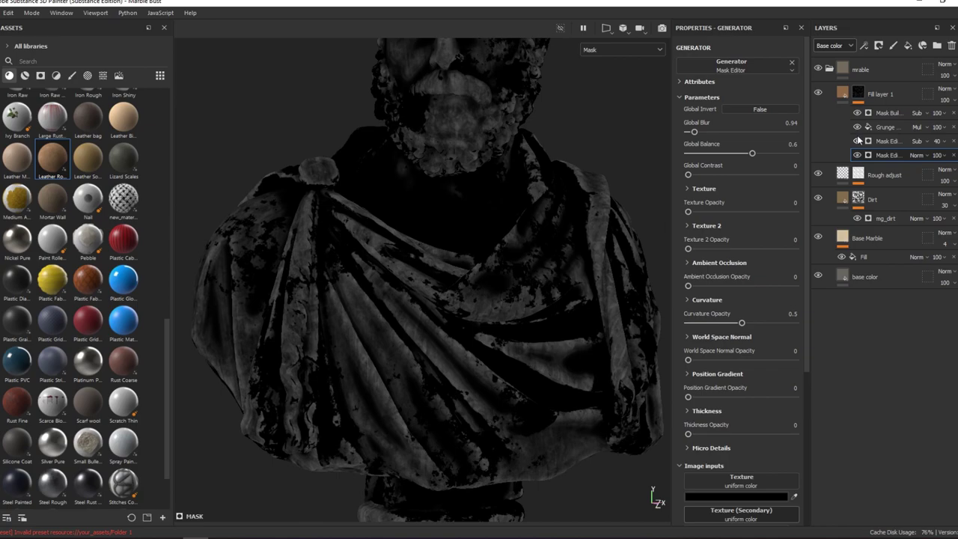
click(858, 141)
click(857, 141)
click(857, 141)
click(858, 140)
click(857, 141)
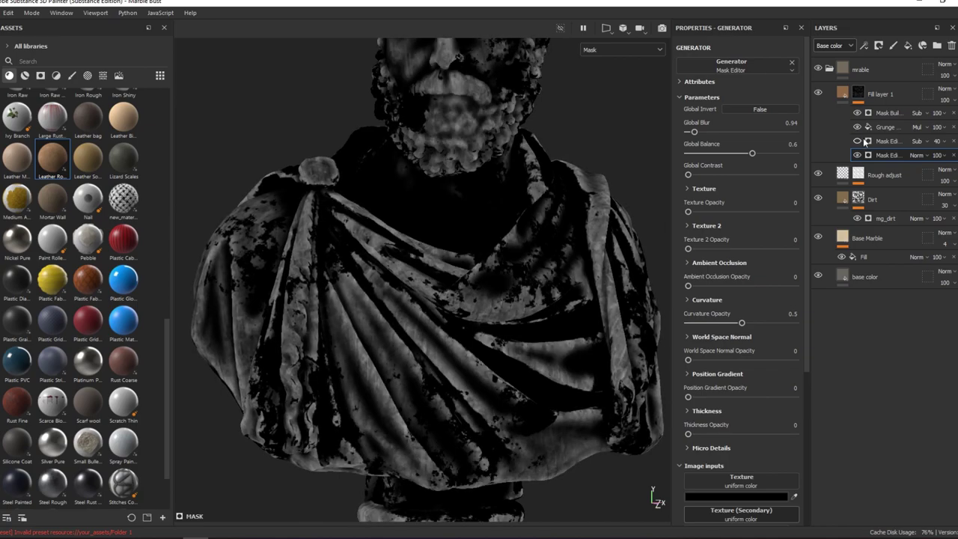
click(858, 140)
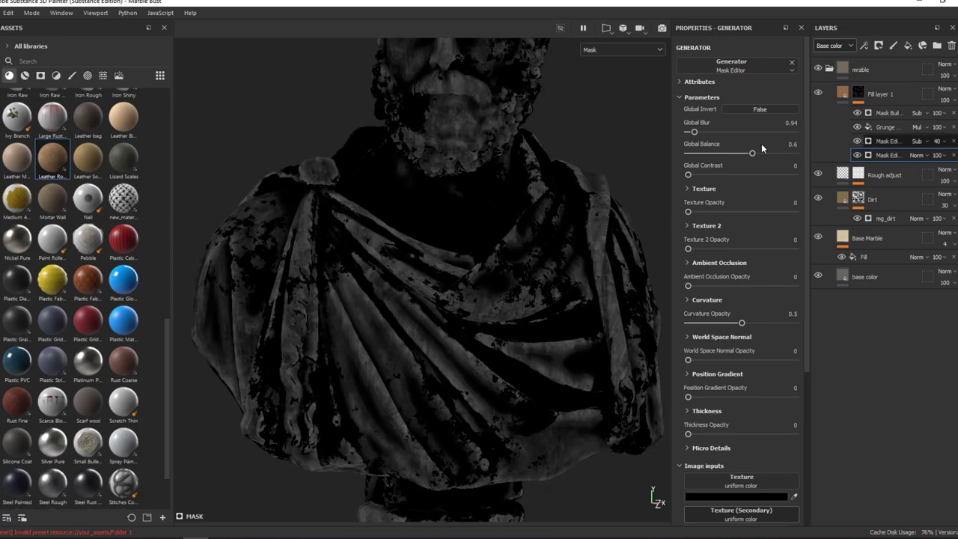
mouse_move(752, 153)
mouse_down()
mouse_move(763, 154)
mouse_move(737, 155)
mouse_move(771, 152)
mouse_move(756, 155)
mouse_up()
click(741, 173)
alt+drag(486, 314, 575, 199)
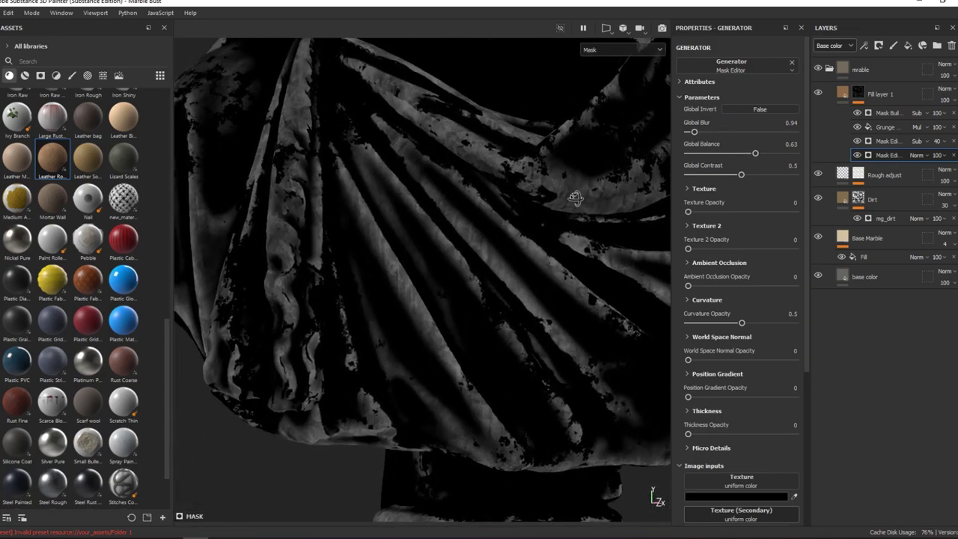
mouse_move(756, 153)
mouse_down()
mouse_move(771, 154)
mouse_move(757, 154)
mouse_up()
click(758, 174)
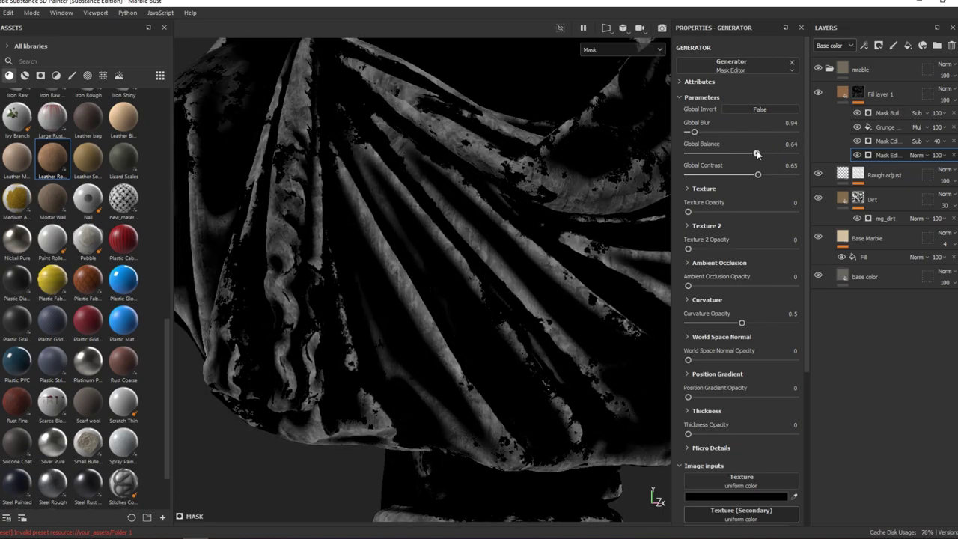
Raise the upper Mask Editor's opacity to 45.
click(874, 142)
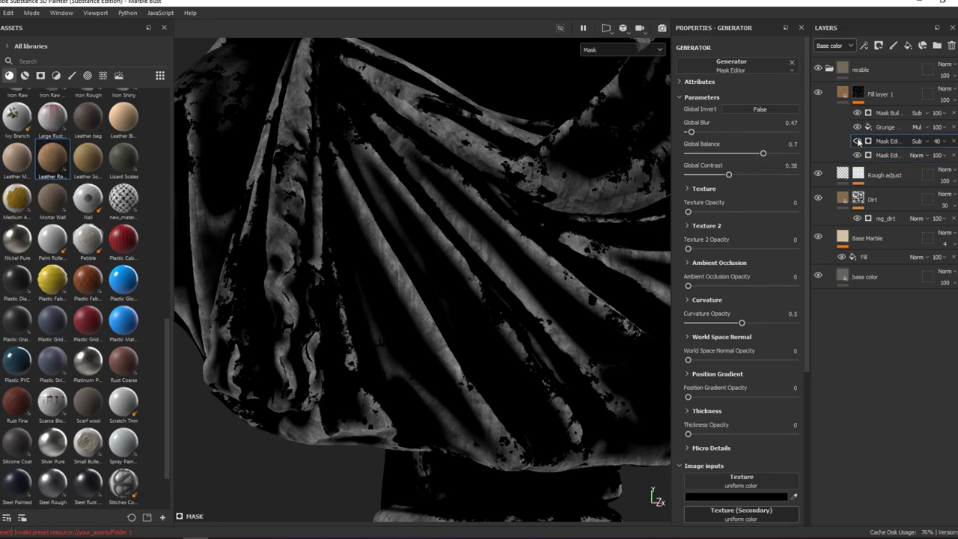
drag(932, 142, 949, 162)
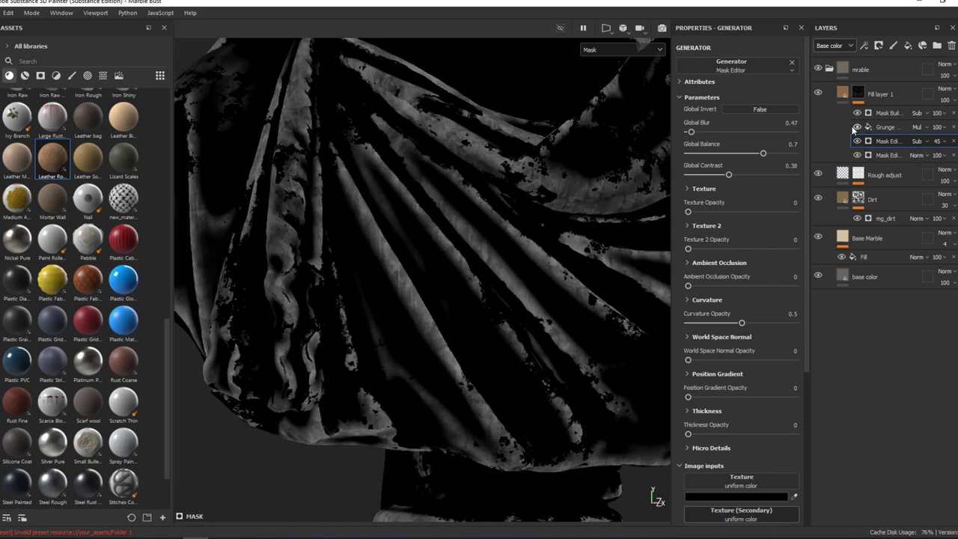
click(876, 127)
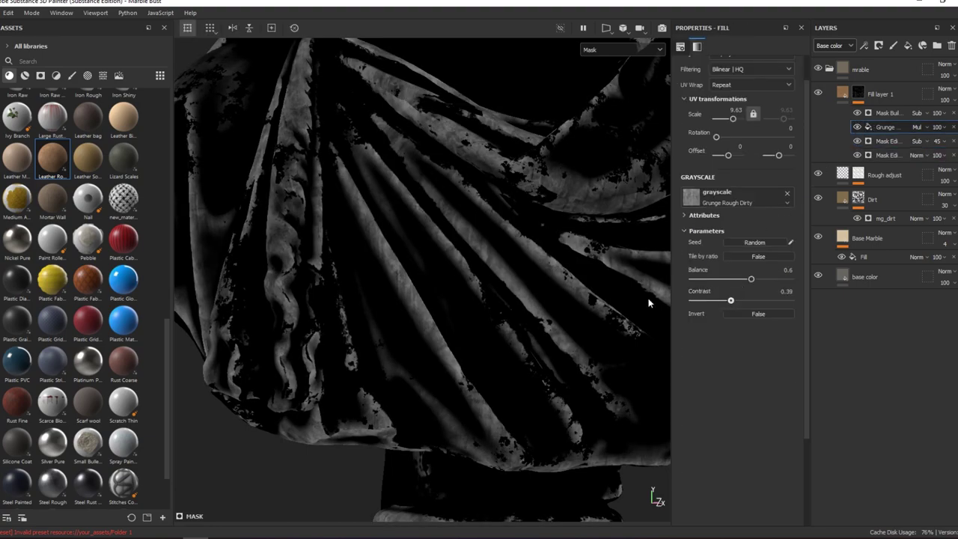
Try the Grunge Roughcast texture in the mask fill with adjusted balance, contrast and scale.
mouse_move(730, 300)
mouse_down()
mouse_move(769, 302)
mouse_move(728, 300)
mouse_up()
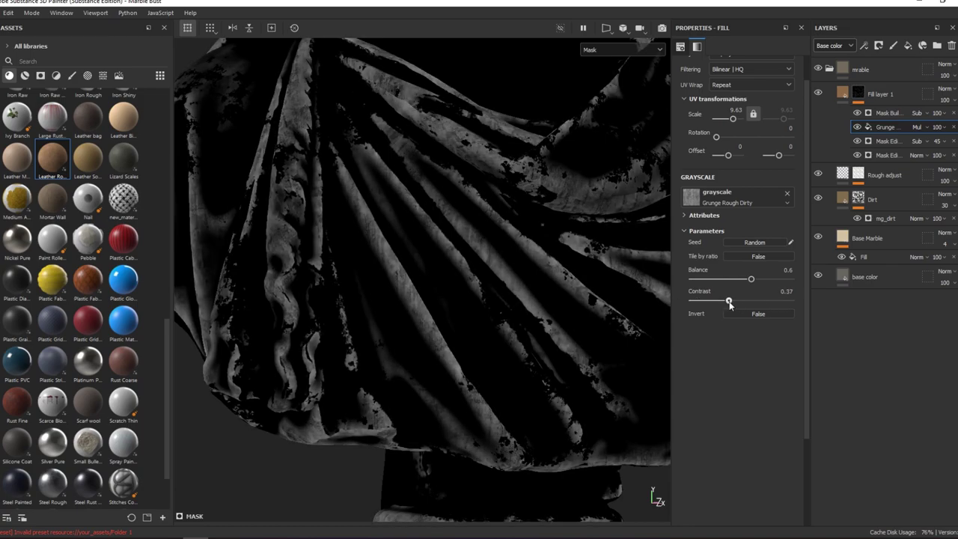
click(739, 204)
click(780, 259)
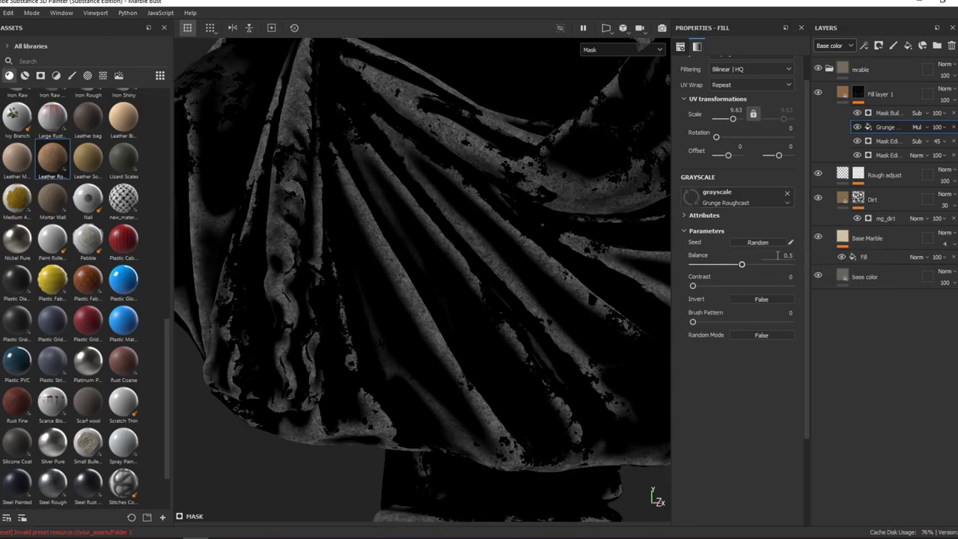
mouse_move(750, 265)
mouse_down()
mouse_move(726, 265)
mouse_move(750, 264)
mouse_up()
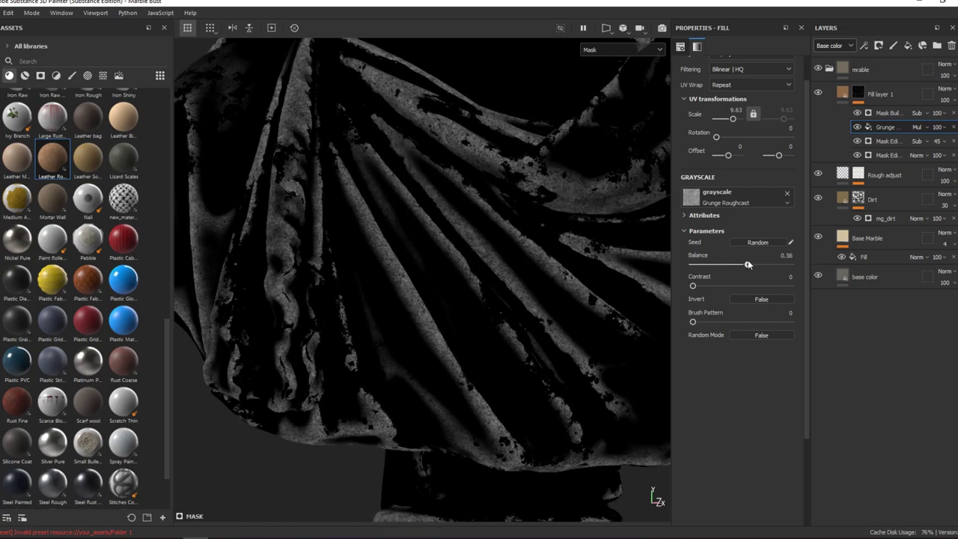
mouse_move(692, 286)
mouse_down()
mouse_move(743, 285)
mouse_move(733, 263)
mouse_up()
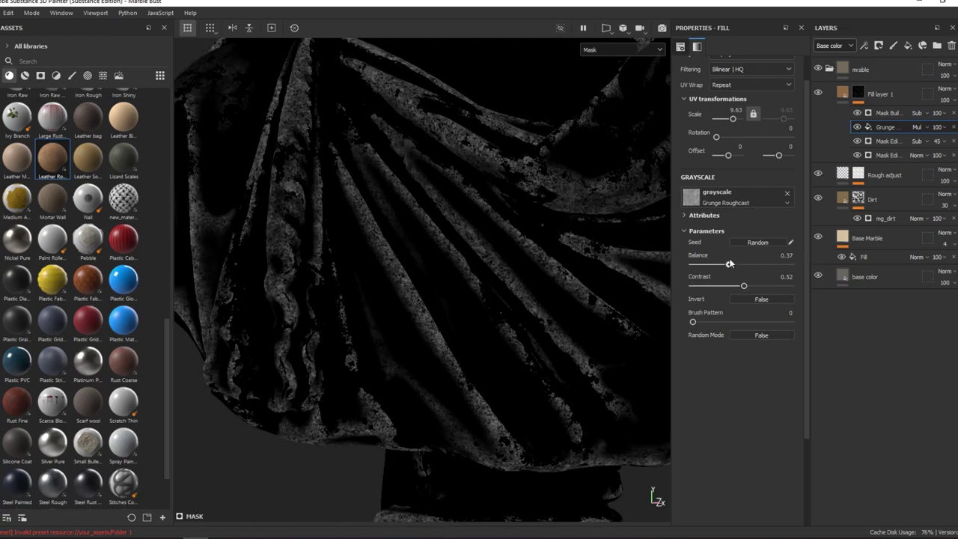
scroll(547, 164, up, 3)
drag(732, 118, 736, 120)
Switch back to Grunge Rough Dirty at scale 2 and contrast 0.38, blending by Divide.
click(737, 204)
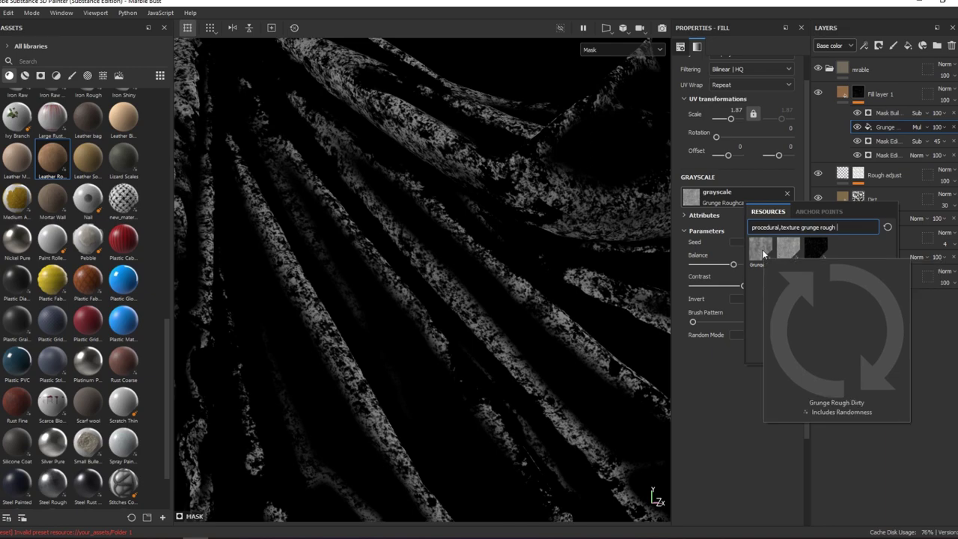
click(788, 249)
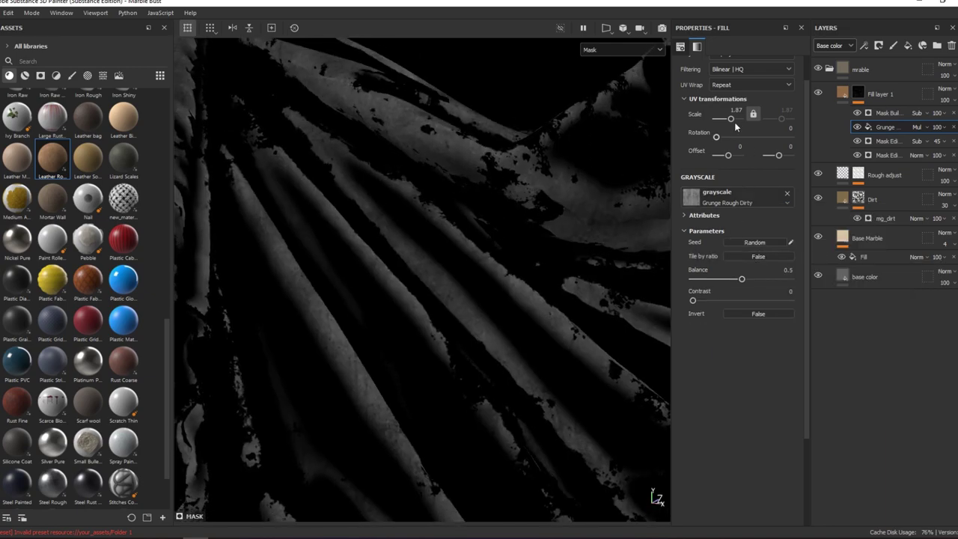
drag(737, 111, 738, 112)
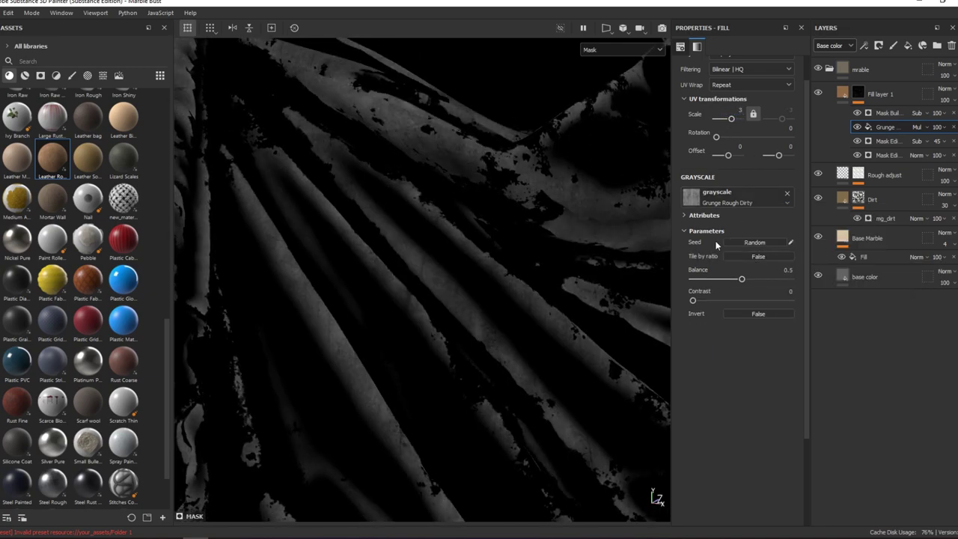
drag(692, 300, 730, 300)
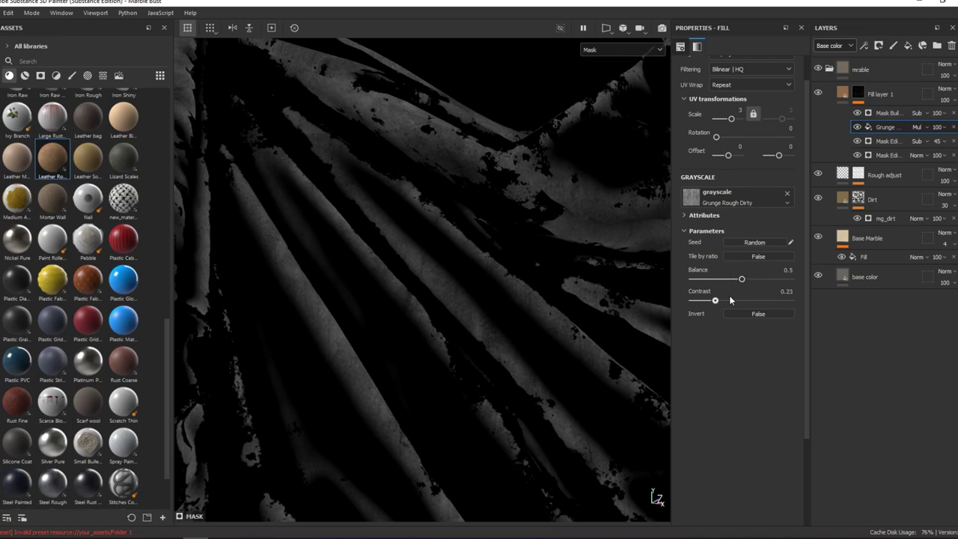
click(908, 127)
click(913, 179)
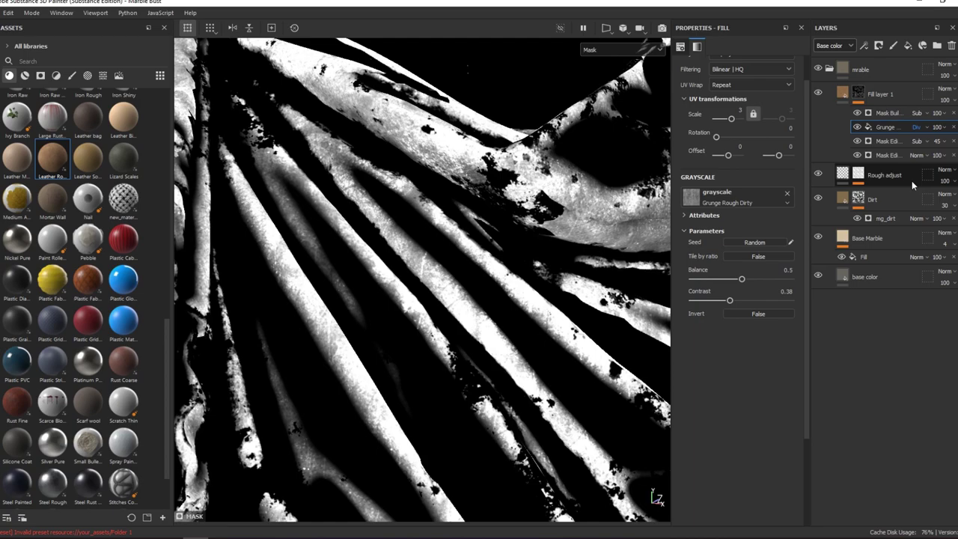
Set the grunge fill's balance to 0.6, contrast 0.16 and scale 5.
scroll(583, 207, down, 5)
scroll(430, 272, up, 6)
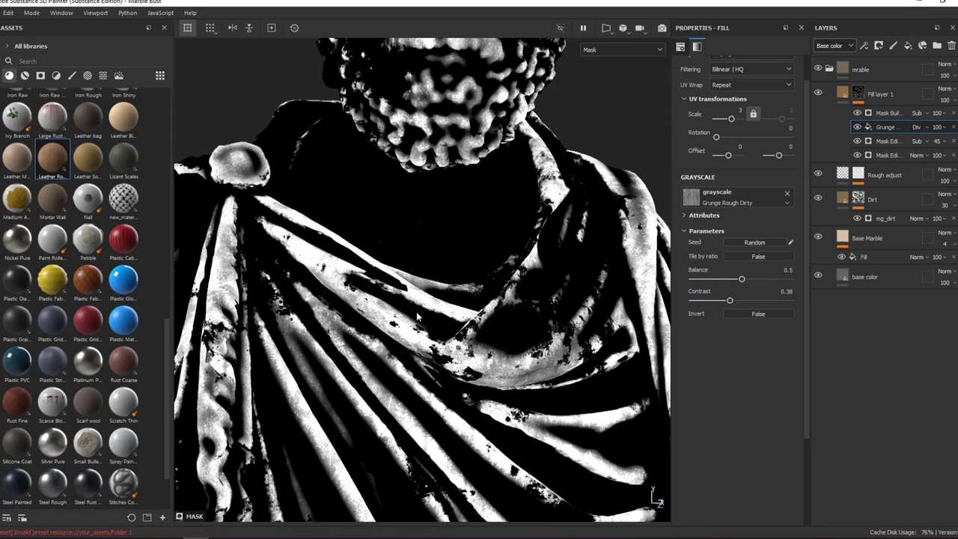
drag(748, 277, 751, 280)
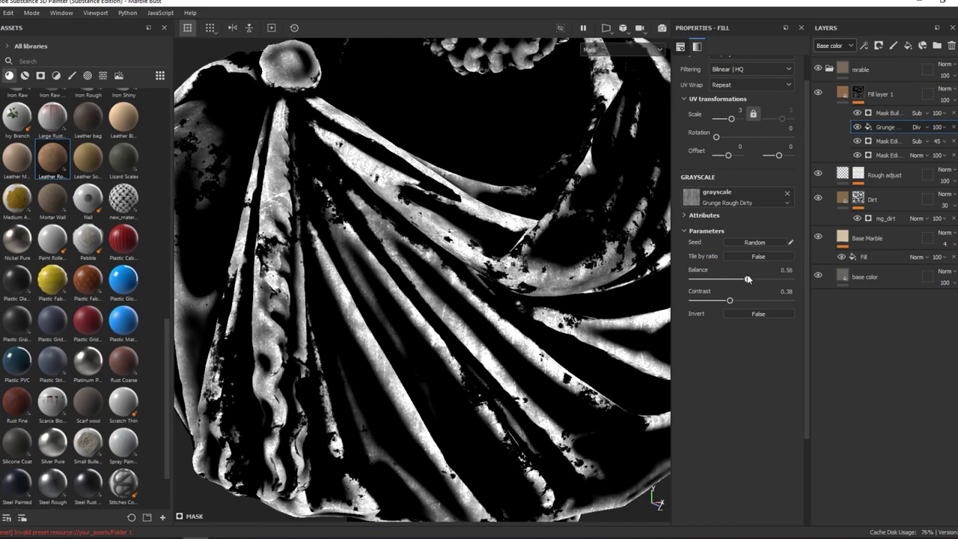
mouse_move(745, 300)
mouse_down()
mouse_move(761, 299)
mouse_move(707, 299)
mouse_up()
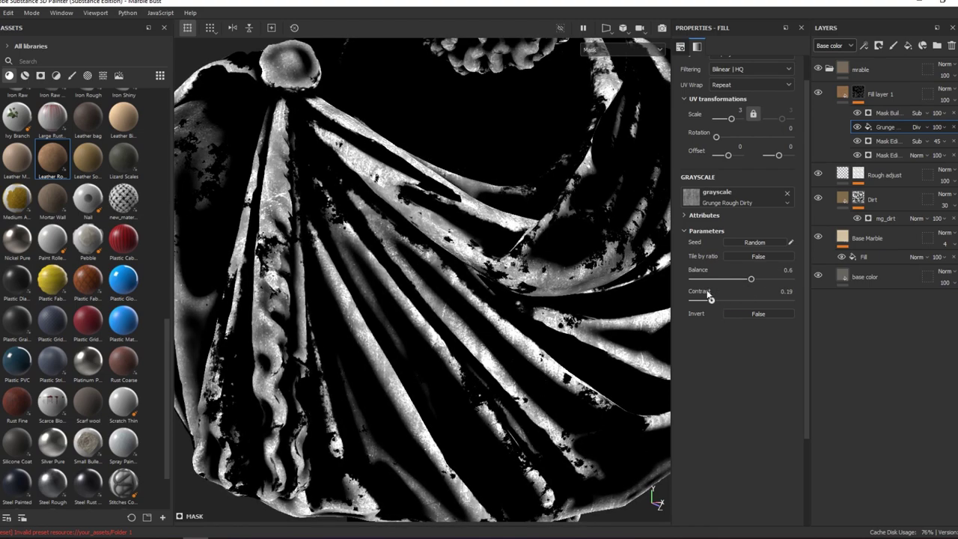
click(874, 127)
text(2)
key(Return)
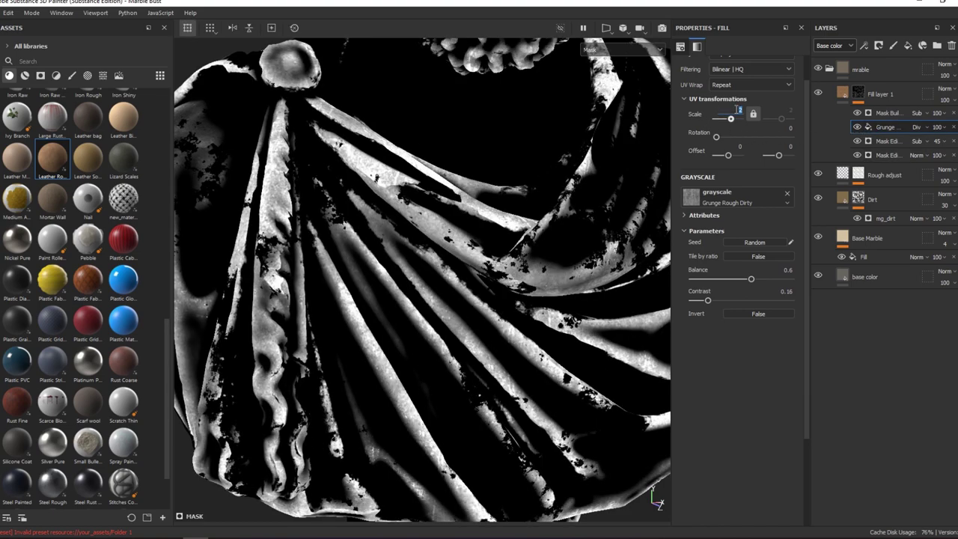
text(5)
key(Return)
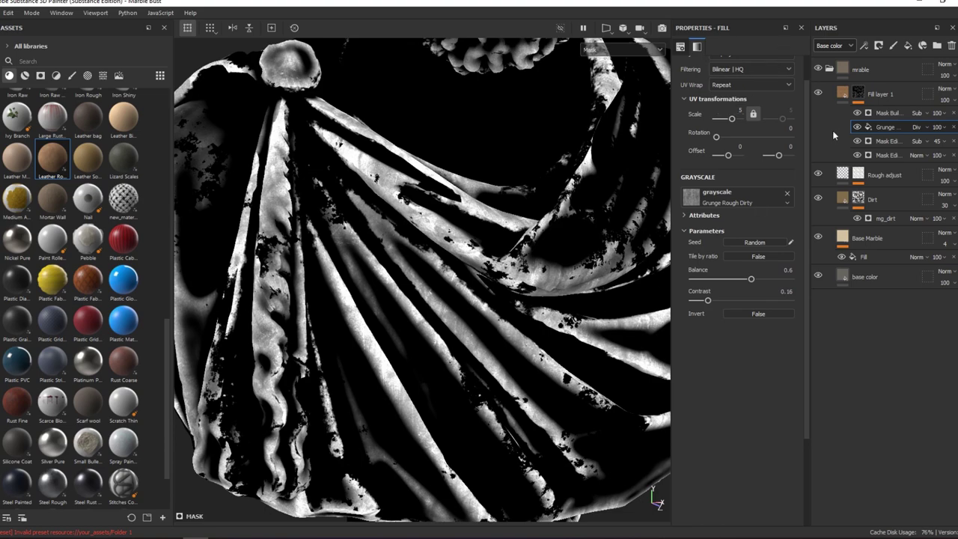
Set Mask Builder triplanar contrast 0.38, grunge 1 and level 0.87, then preview the full material.
click(864, 117)
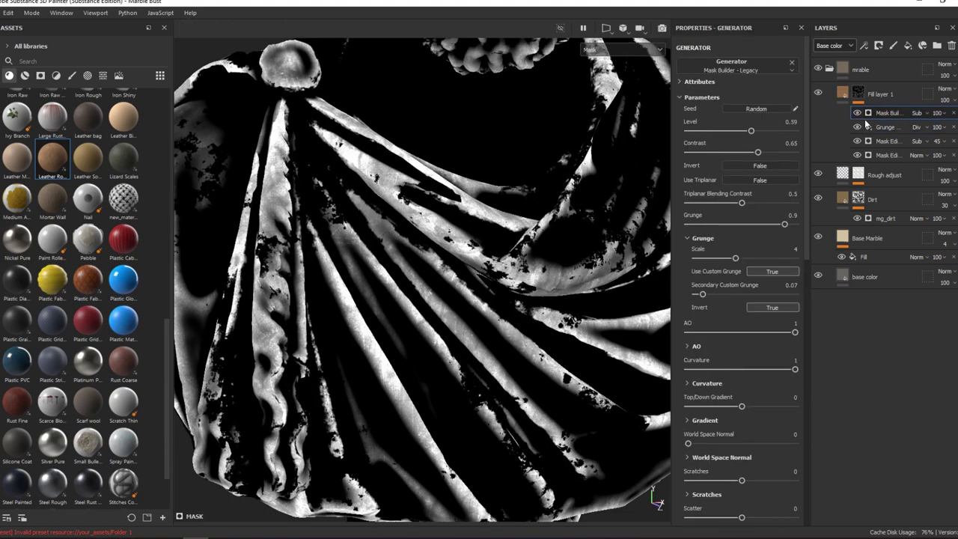
drag(743, 206, 725, 204)
drag(784, 224, 796, 224)
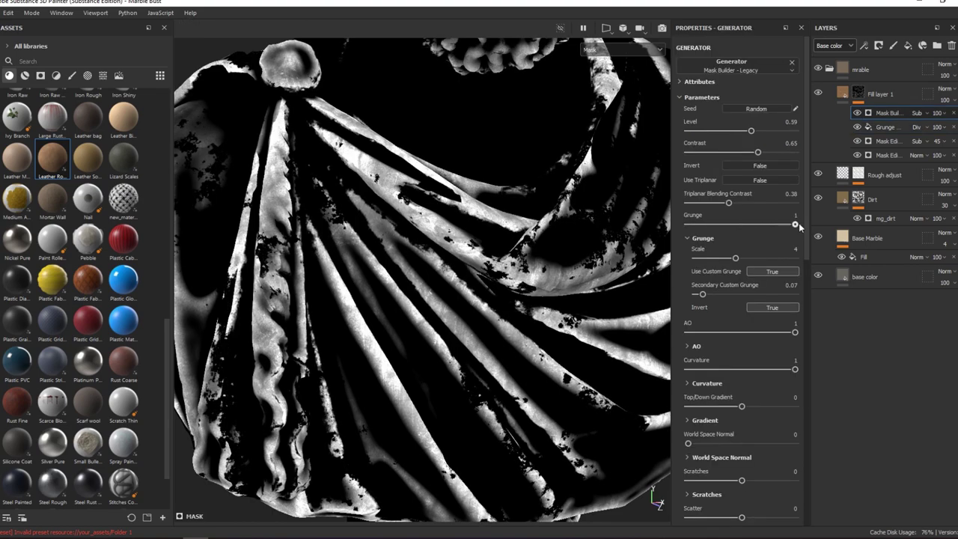
drag(750, 130, 781, 131)
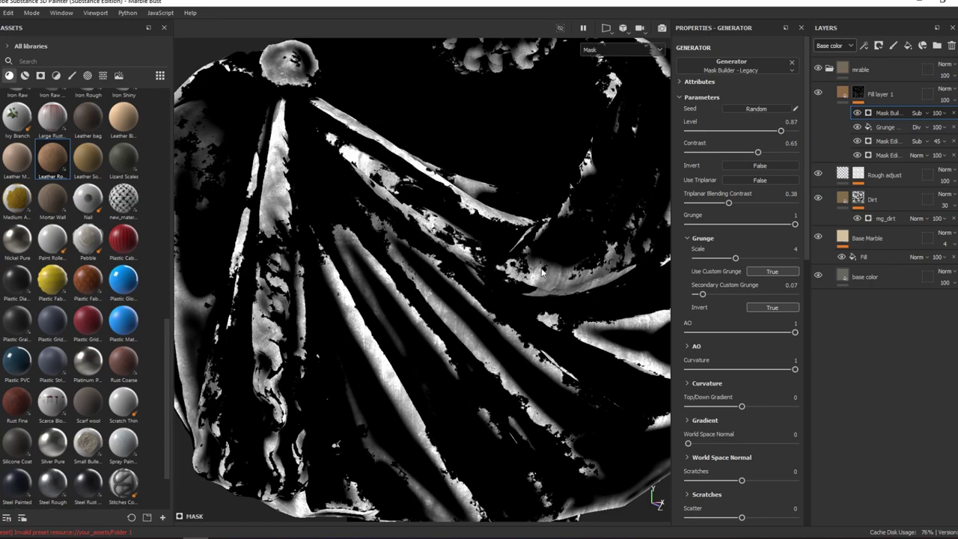
mouse_move(419, 285)
alt+mouse_down()
mouse_move(443, 280)
mouse_move(389, 199)
mouse_move(379, 152)
mouse_move(474, 282)
mouse_move(546, 247)
alt+mouse_up()
key(m)
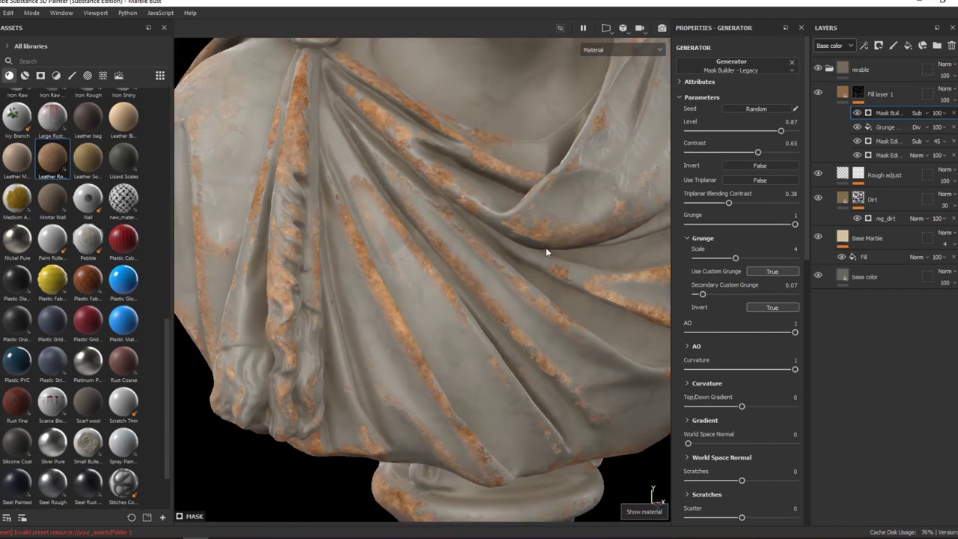
key(m)
drag(951, 150, 940, 151)
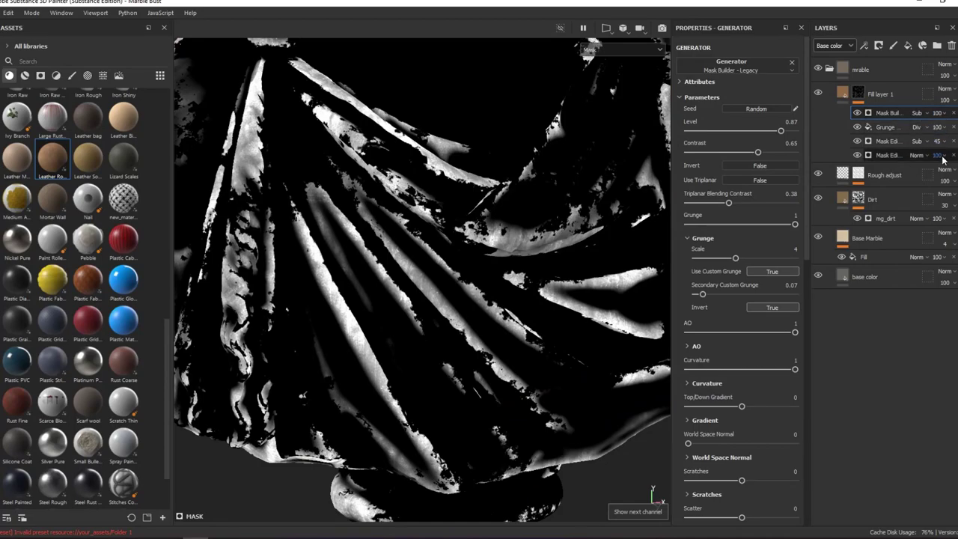
key(m)
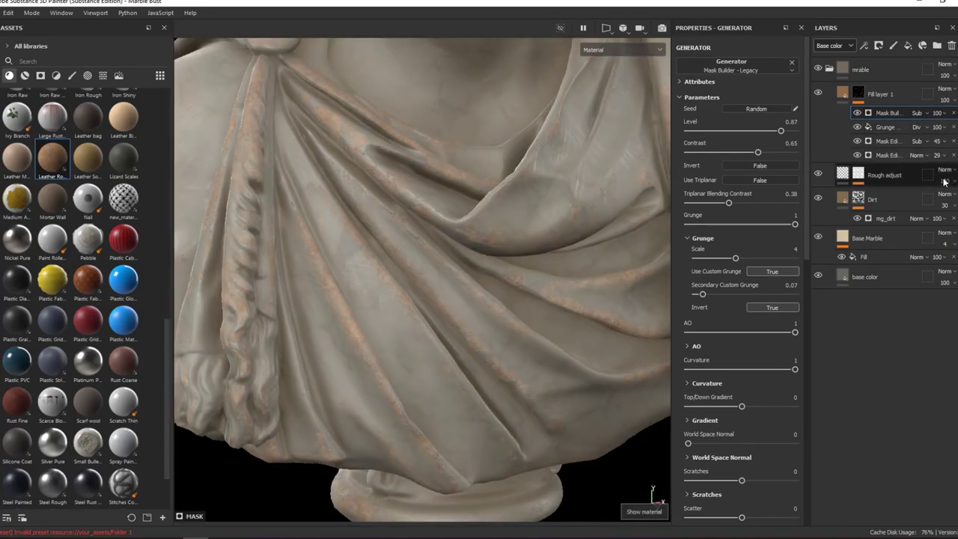
alt+drag(537, 207, 469, 201)
alt+right_drag(469, 196, 434, 347)
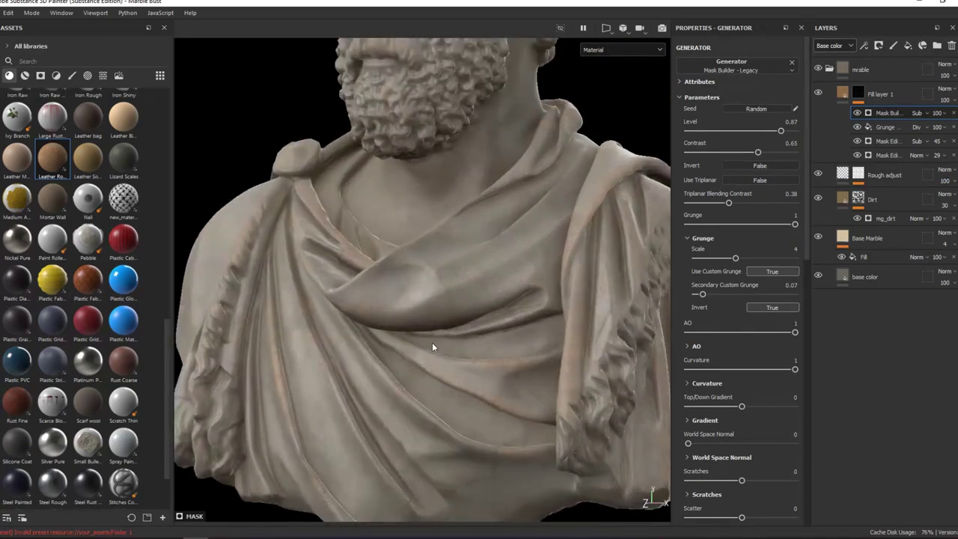
alt+middle_drag(434, 347, 446, 192)
alt+drag(447, 192, 389, 183)
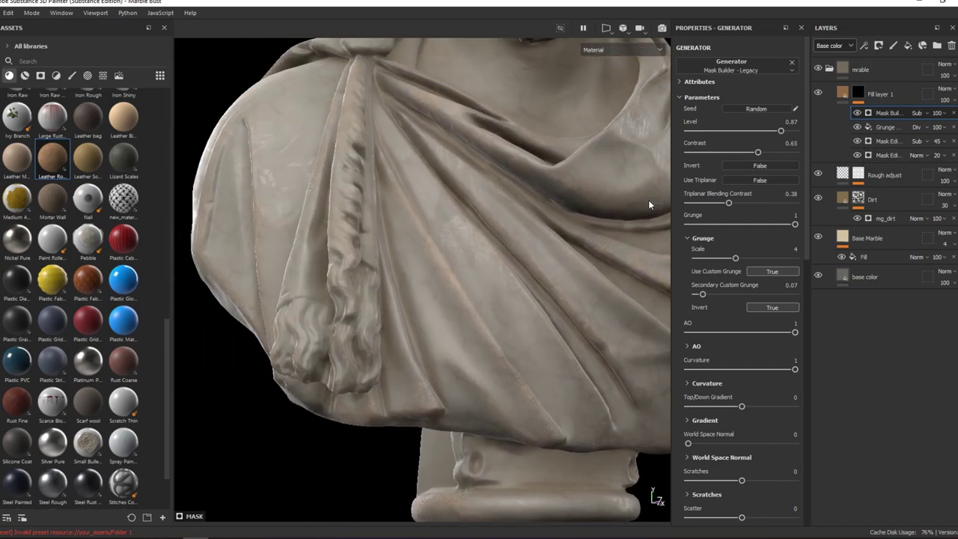
alt+drag(596, 181, 515, 239)
alt+right_drag(516, 239, 496, 280)
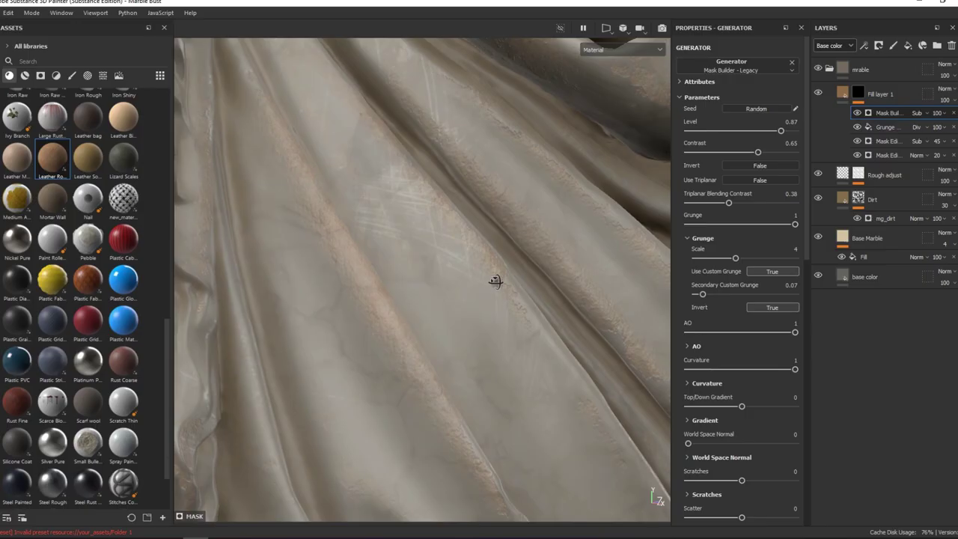
mouse_move(495, 281)
alt+mouse_down()
mouse_move(556, 310)
mouse_move(539, 317)
mouse_move(475, 292)
alt+mouse_up()
key(f)
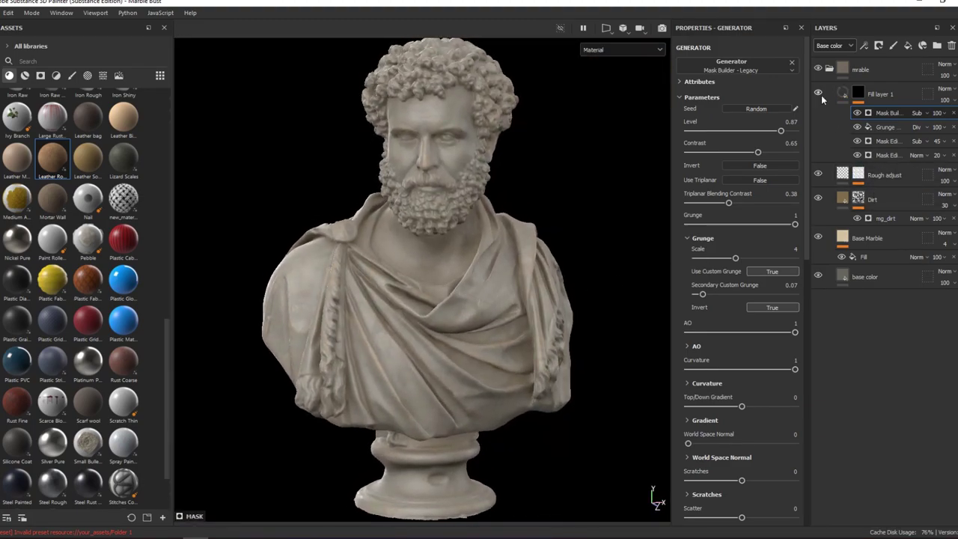
Rename Fill layer 1 to 'Edge damage'.
click(870, 93)
text(Edge)
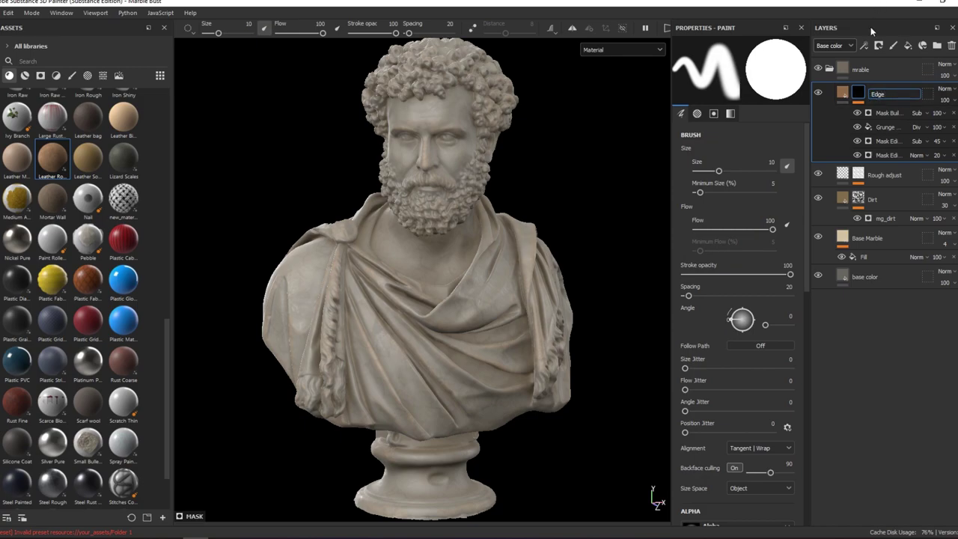
text(mage)
key(Return)
Group Edge damage, Rough adjust, Dirt, Base Marble and base color into a folder named 'base material'.
ctrl+click(883, 175)
ctrl+click(883, 199)
ctrl+click(883, 238)
ctrl+click(890, 275)
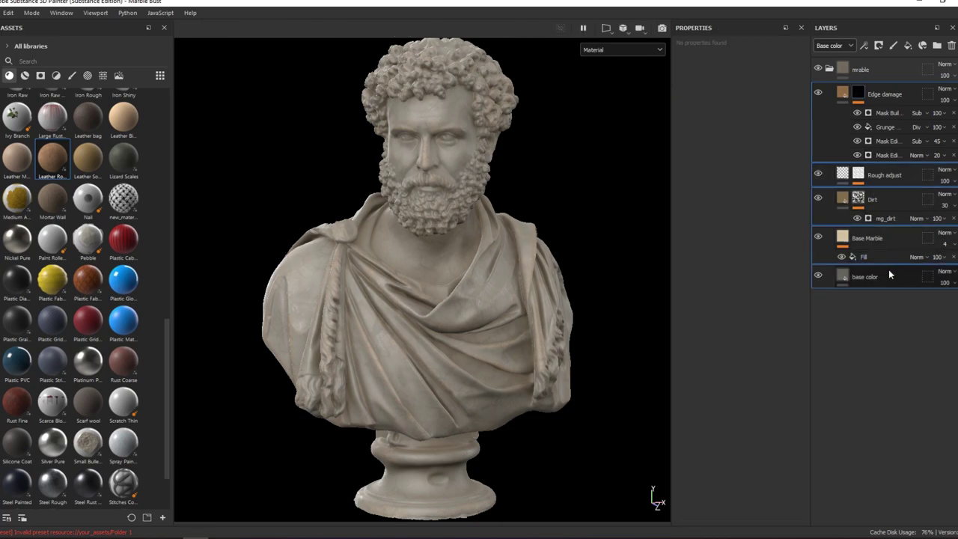
key(ctrl+g)
double_click(873, 99)
text(base ma)
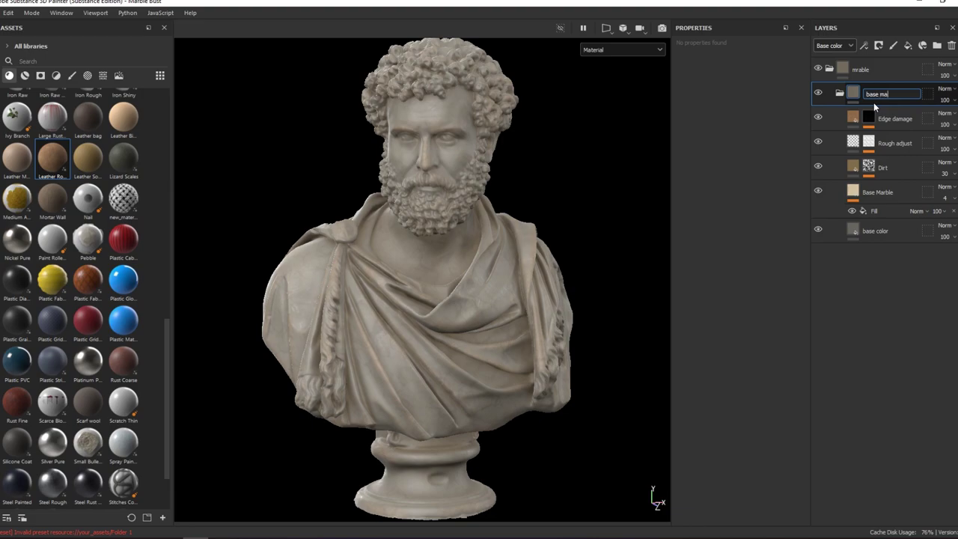
text(terial)
key(Return)
click(908, 45)
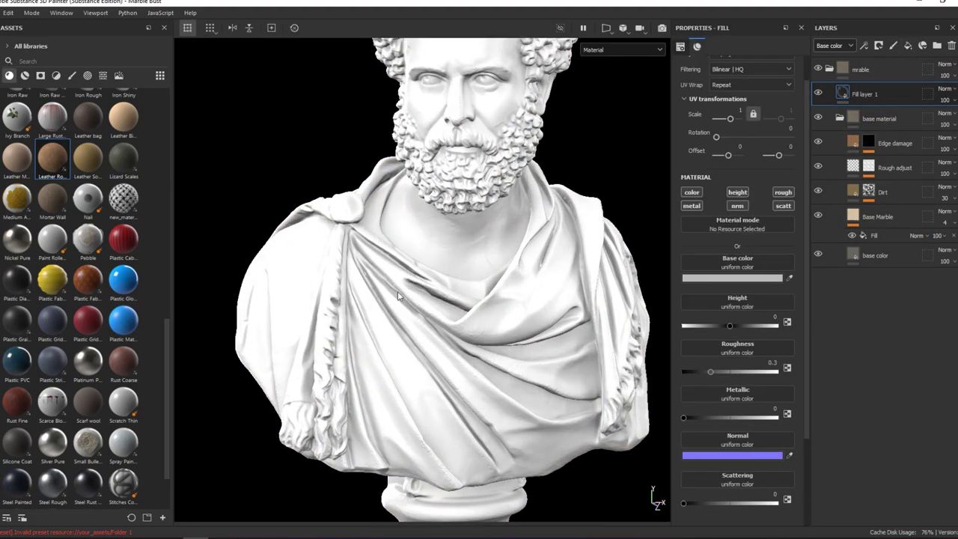
click(818, 93)
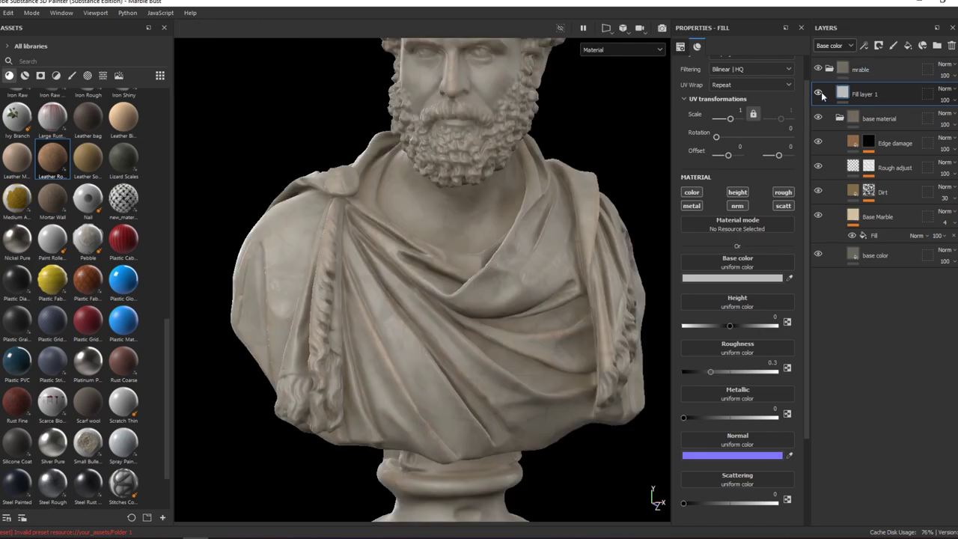
click(818, 93)
right_click(864, 90)
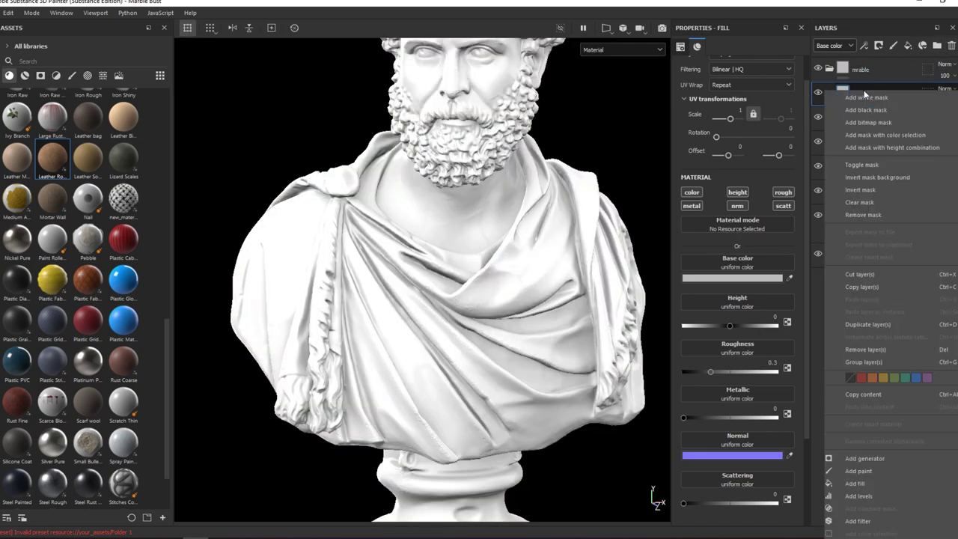
click(861, 105)
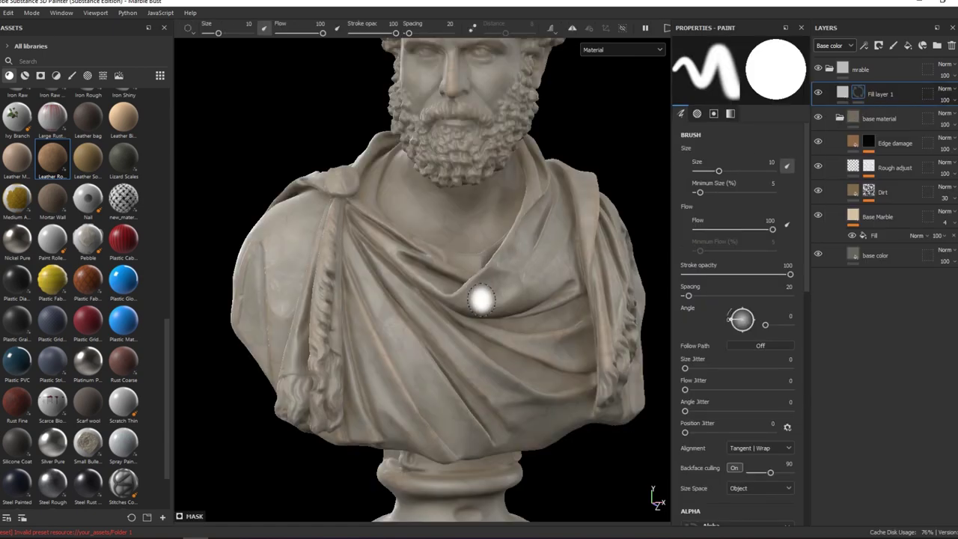
scroll(482, 299, up, 2)
scroll(523, 247, up, 3)
alt+drag(490, 185, 484, 173)
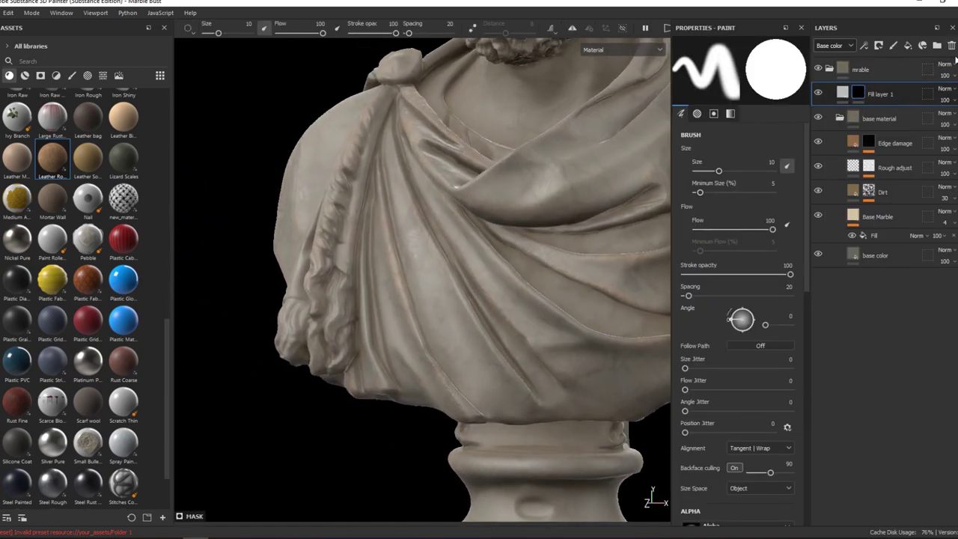
click(952, 45)
click(849, 124)
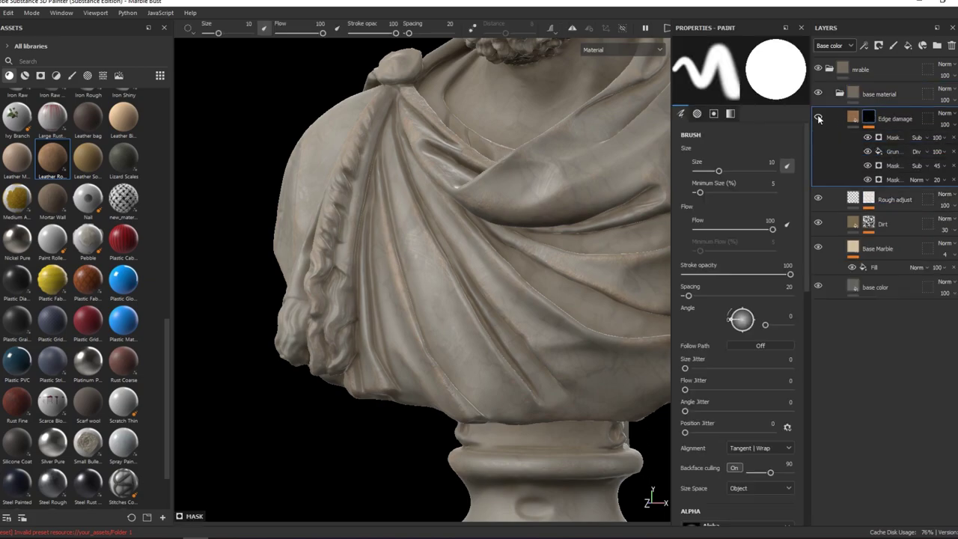
click(820, 228)
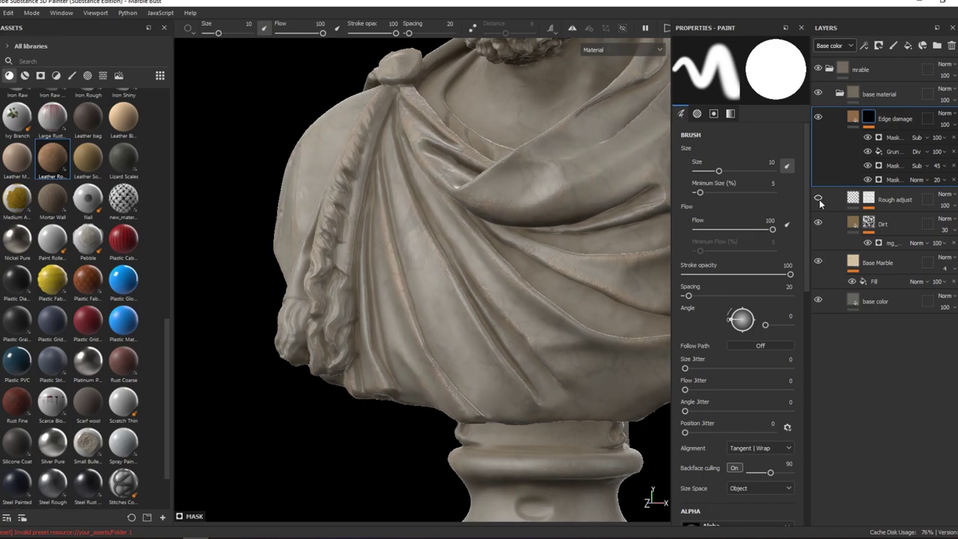
click(819, 199)
click(819, 199)
click(818, 199)
click(819, 199)
click(903, 231)
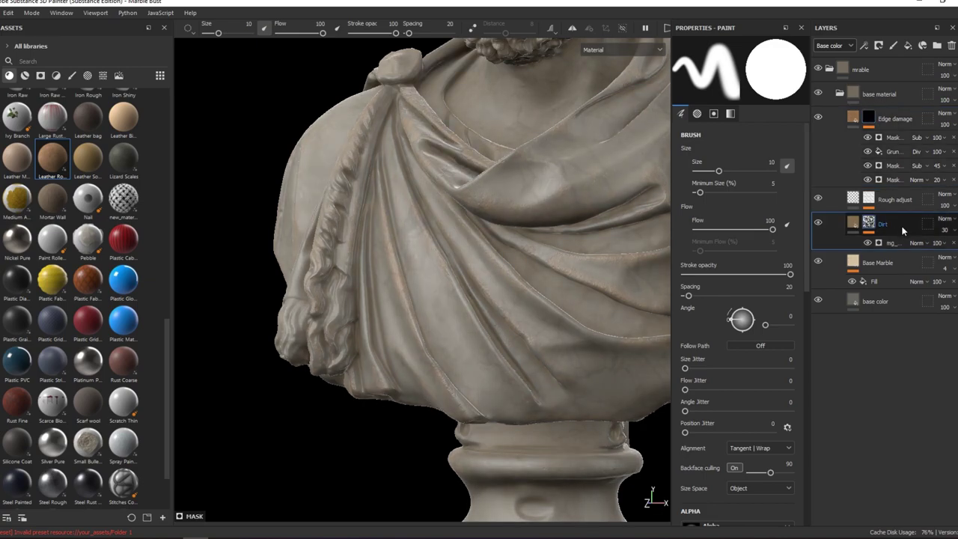
Add a Noise fill layer above Dirt with a black mask containing a fill effect.
click(907, 48)
text(Noise)
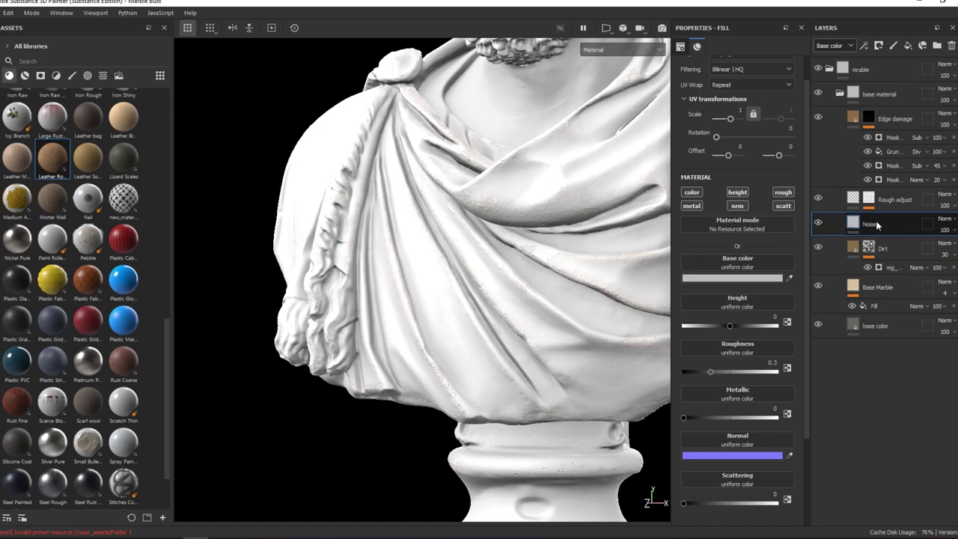
click(881, 45)
click(891, 18)
click(887, 225)
right_click(868, 222)
click(860, 385)
Assign the Dirt 5 texture to the mask fill with noise scale 4 and UV scale 3.
click(731, 196)
text(procedural,texture grunge rough)
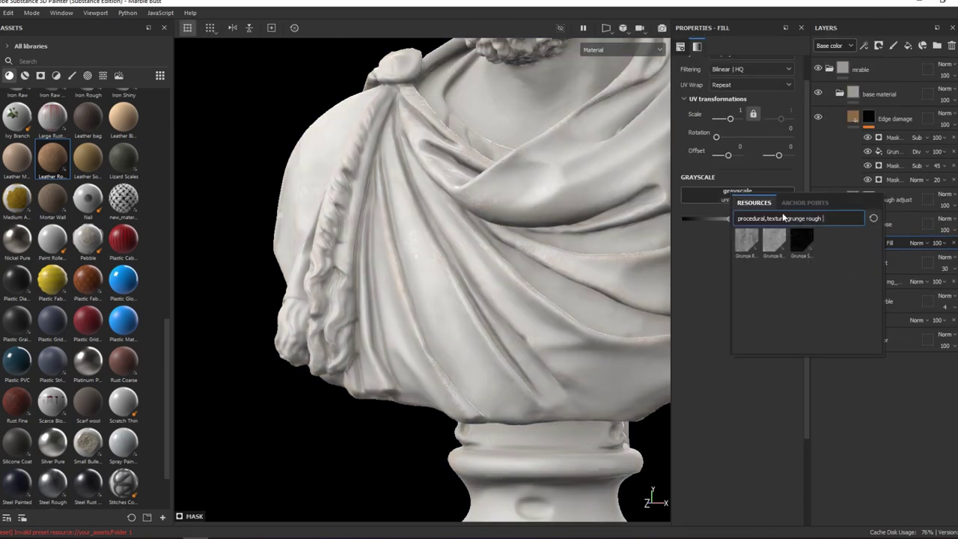
key(BackSpace)
key(BackSpace)
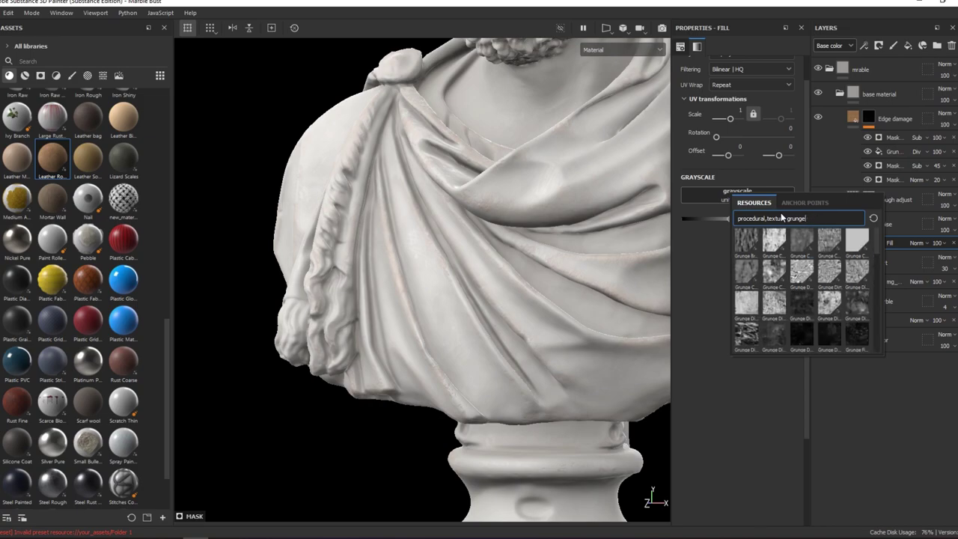
key(BackSpace)
key(BackSpace)
key(BackSpace)
text(dirt)
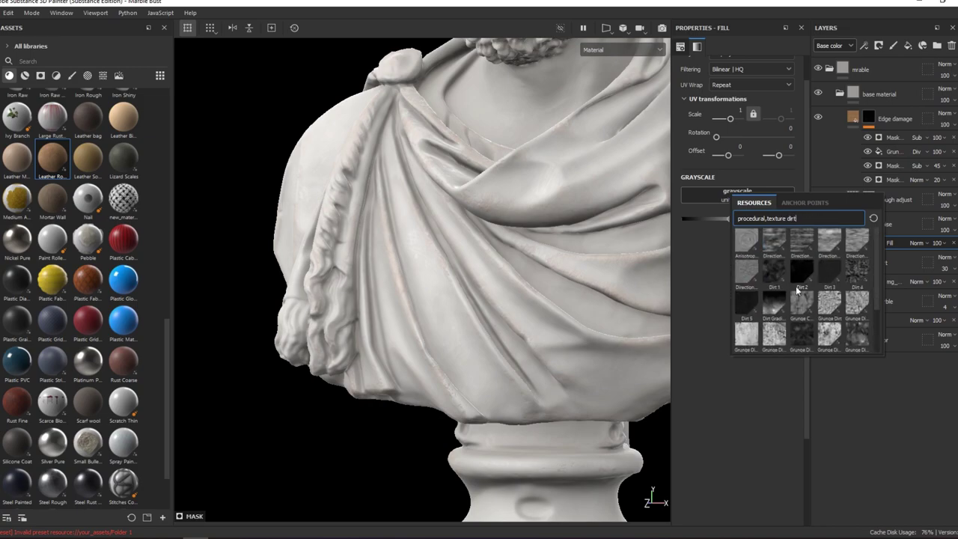
click(737, 316)
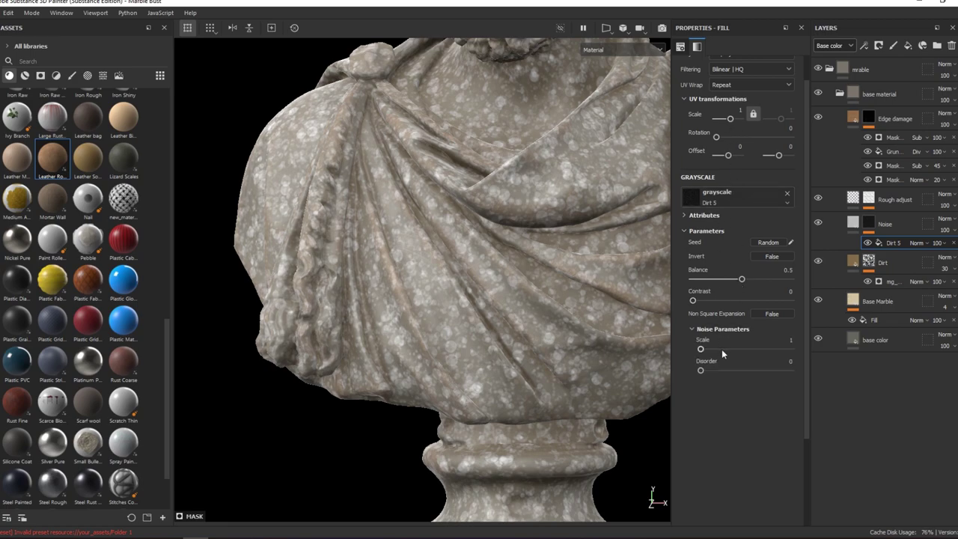
drag(722, 348, 790, 348)
drag(731, 119, 733, 118)
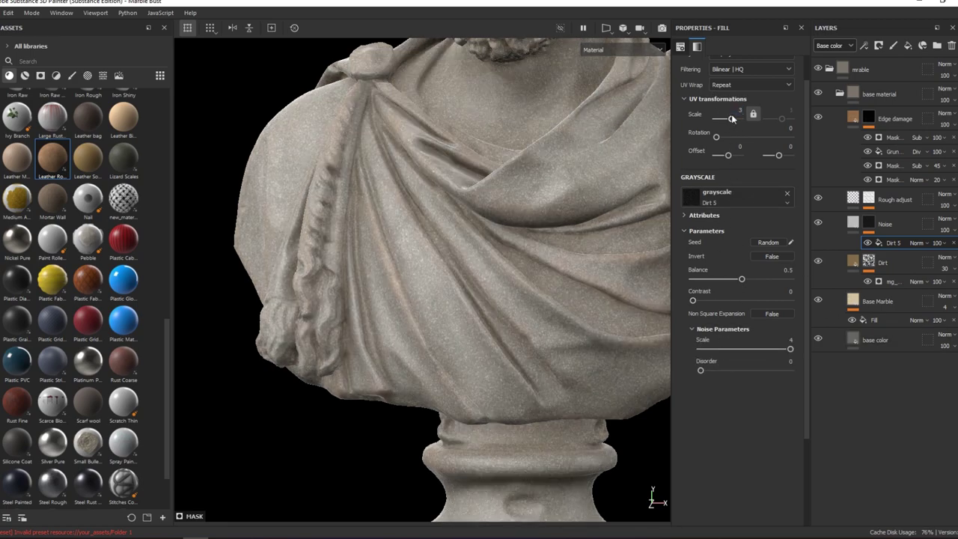
scroll(466, 278, up, 3)
scroll(412, 321, up, 3)
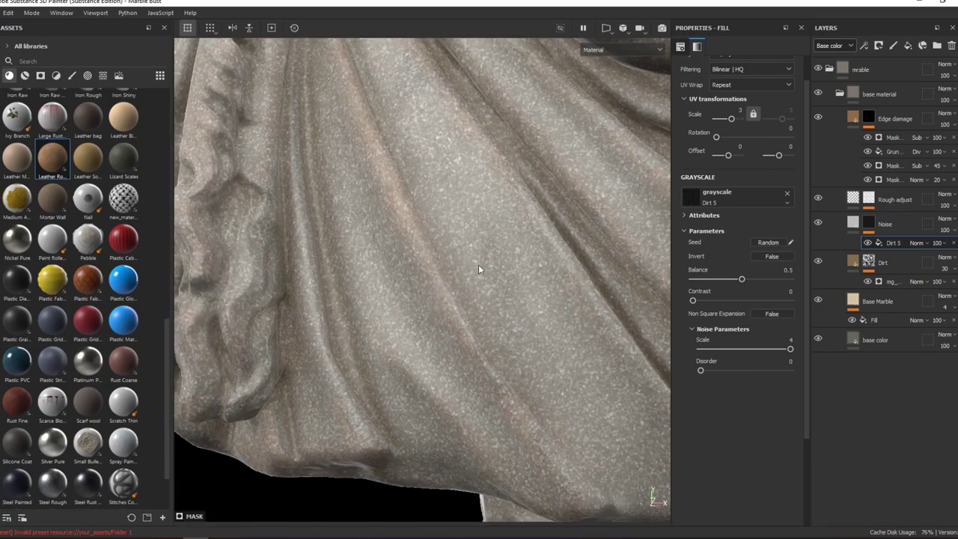
Add a Blur filter to the Noise mask with intensity 0.02.
right_click(873, 245)
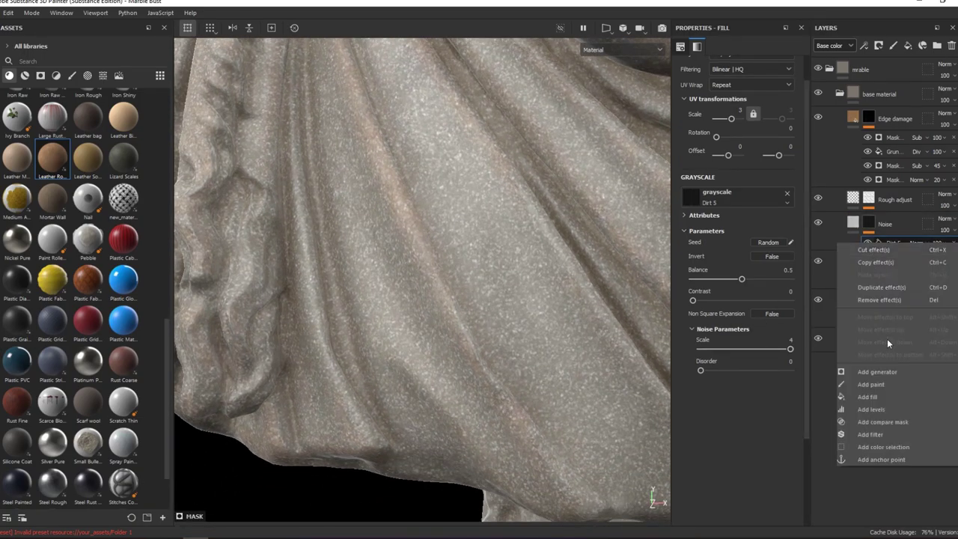
click(880, 434)
click(734, 65)
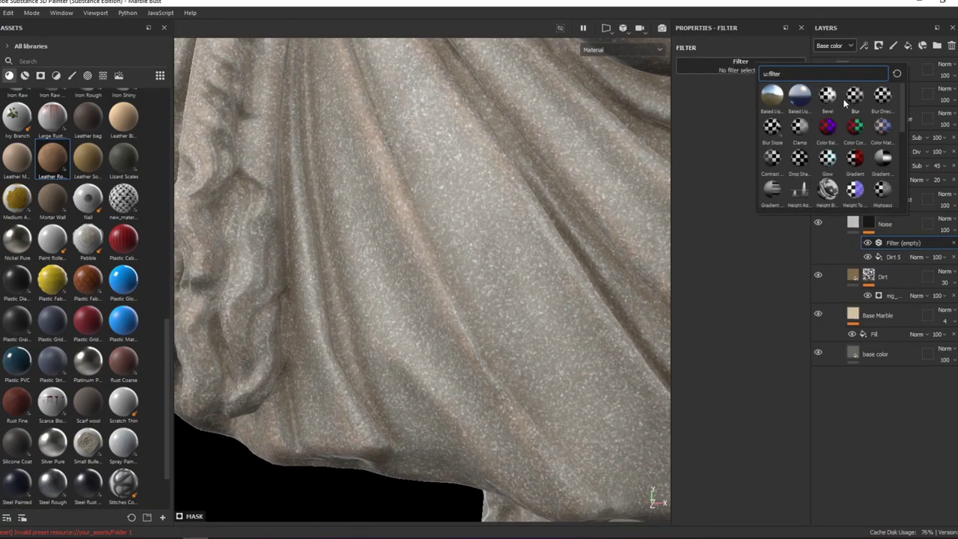
click(690, 188)
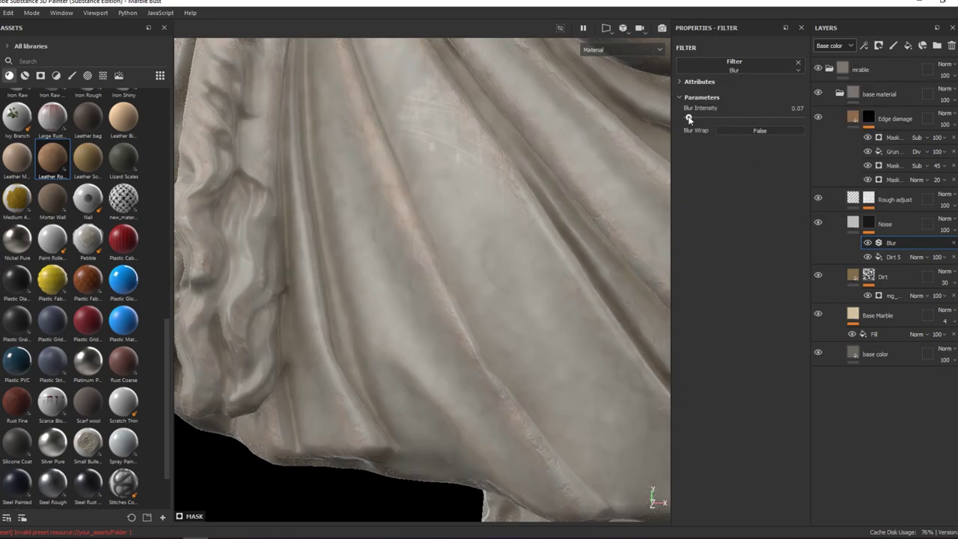
drag(688, 119, 688, 120)
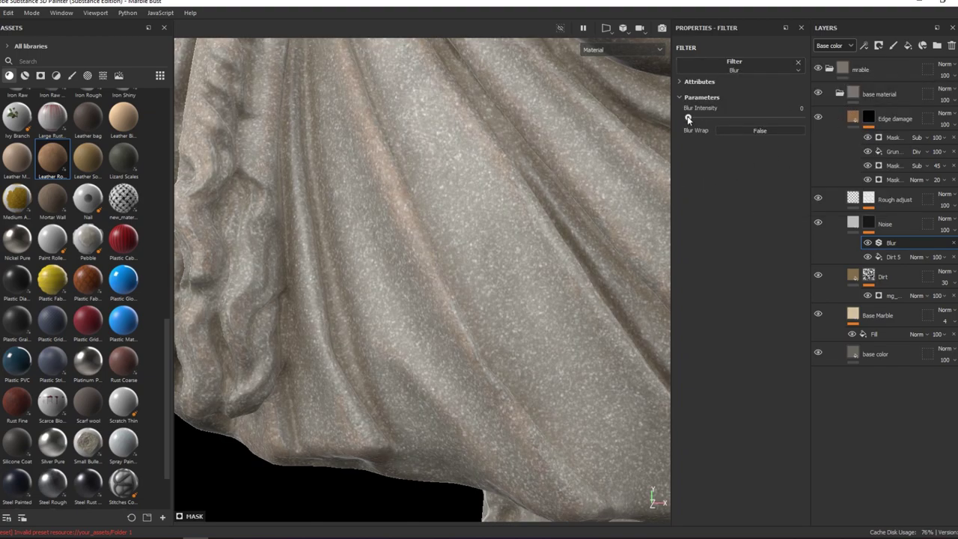
click(777, 107)
text(0.02)
key(Return)
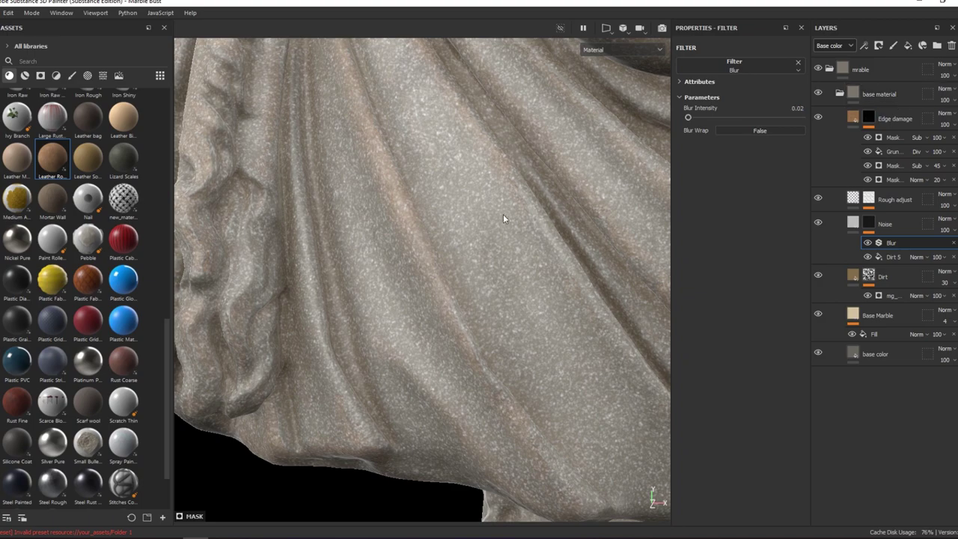
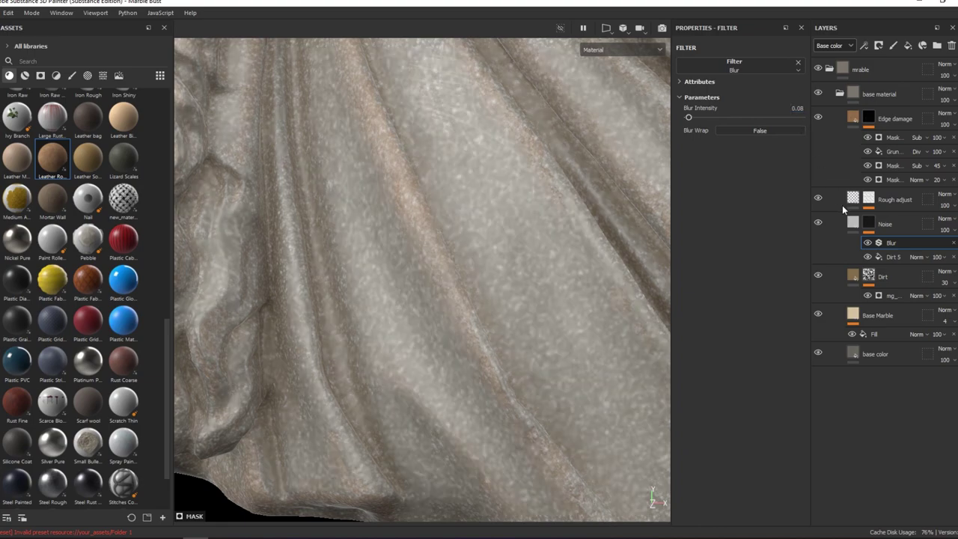
Limit the Noise fill to color and roughness at 0.34, placed above Rough adjust.
click(849, 223)
click(852, 222)
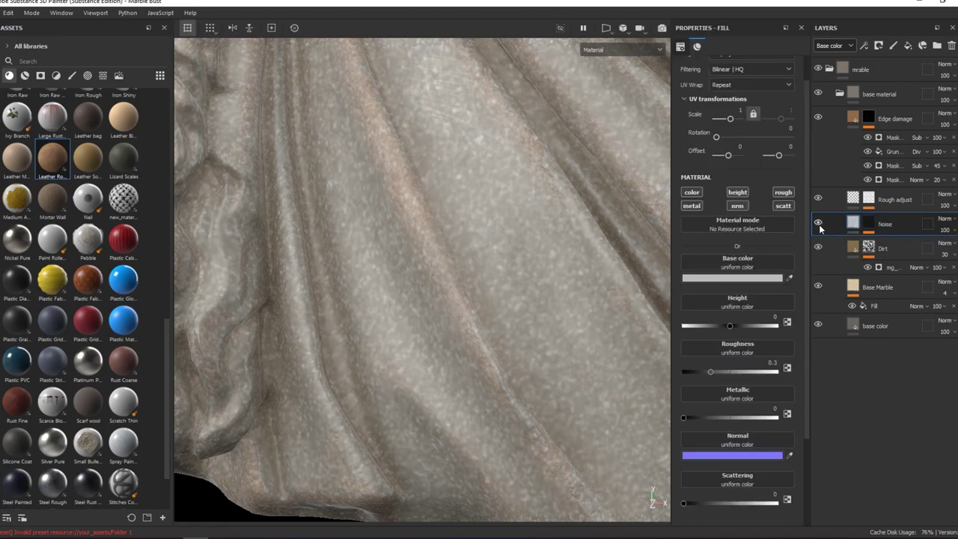
click(782, 194)
key(c)
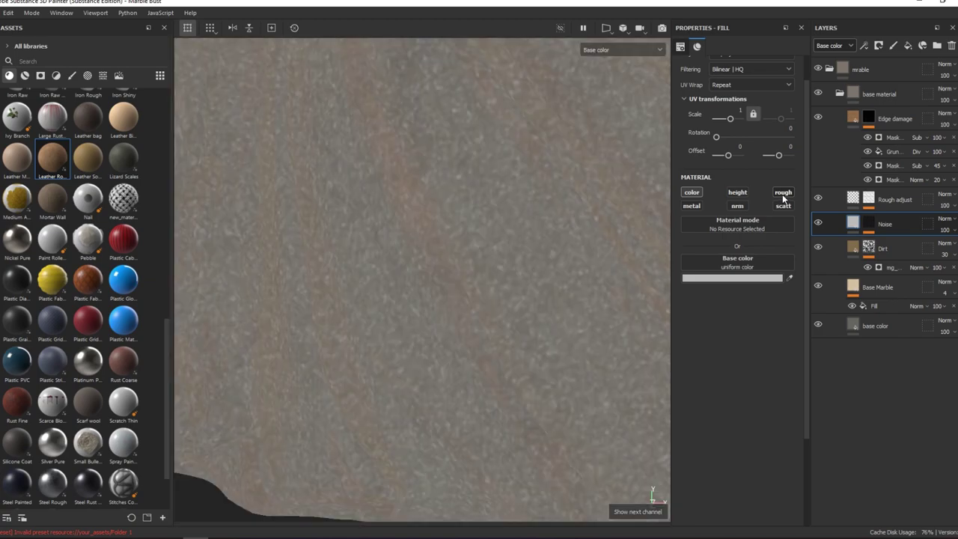
key(c)
click(782, 194)
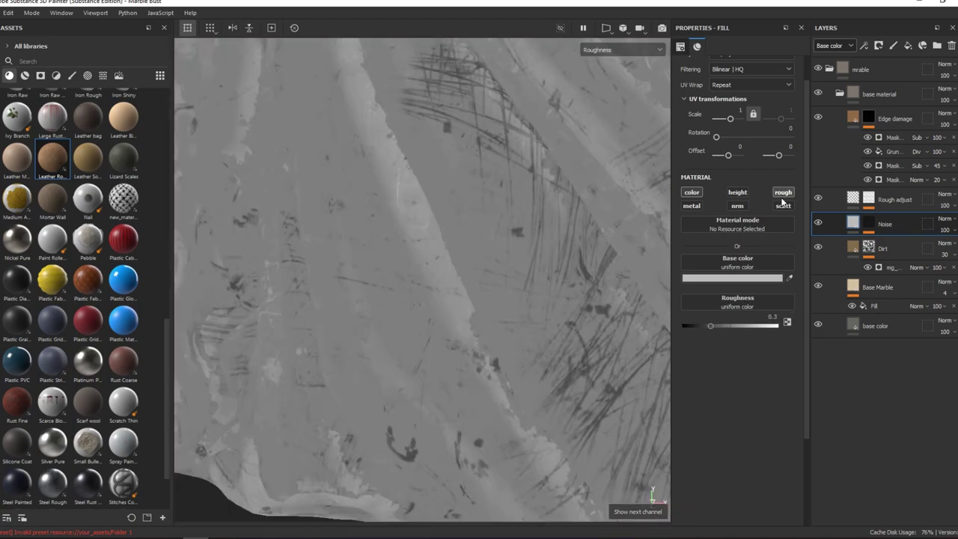
mouse_move(710, 326)
mouse_down()
mouse_move(751, 325)
mouse_move(712, 330)
mouse_up()
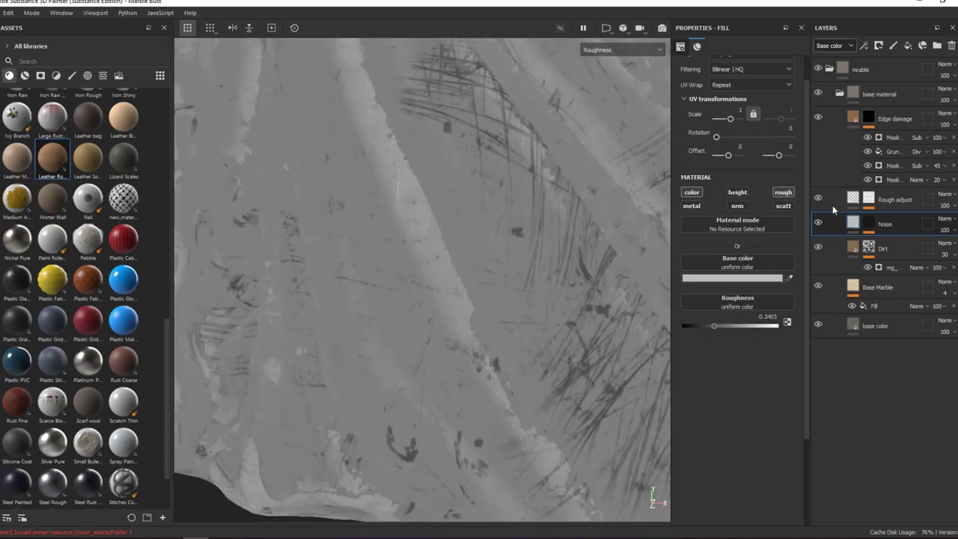
drag(887, 181, 880, 187)
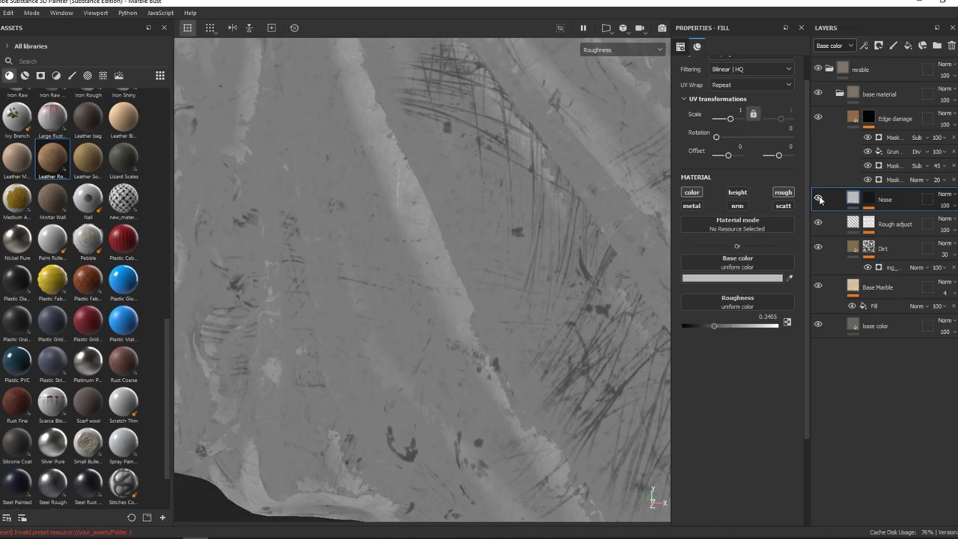
Give the Noise layer a pale, slightly warm off-white E5DEDE base color.
key(m)
click(759, 278)
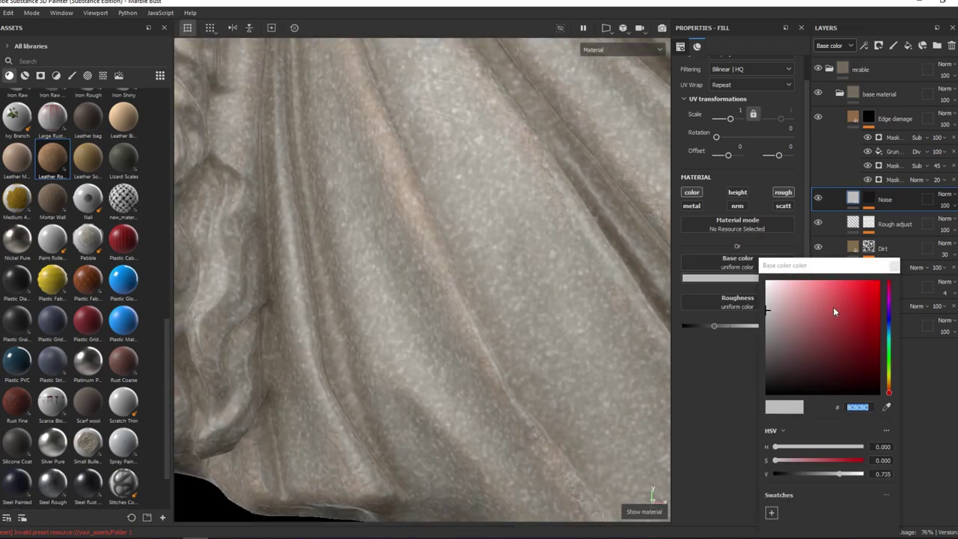
click(946, 195)
click(949, 355)
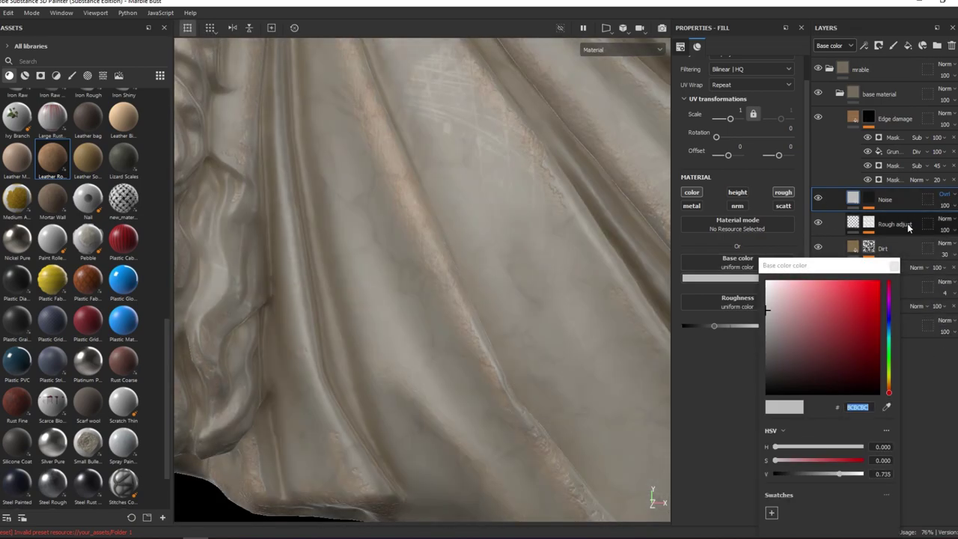
text(FFFFFF)
key(Return)
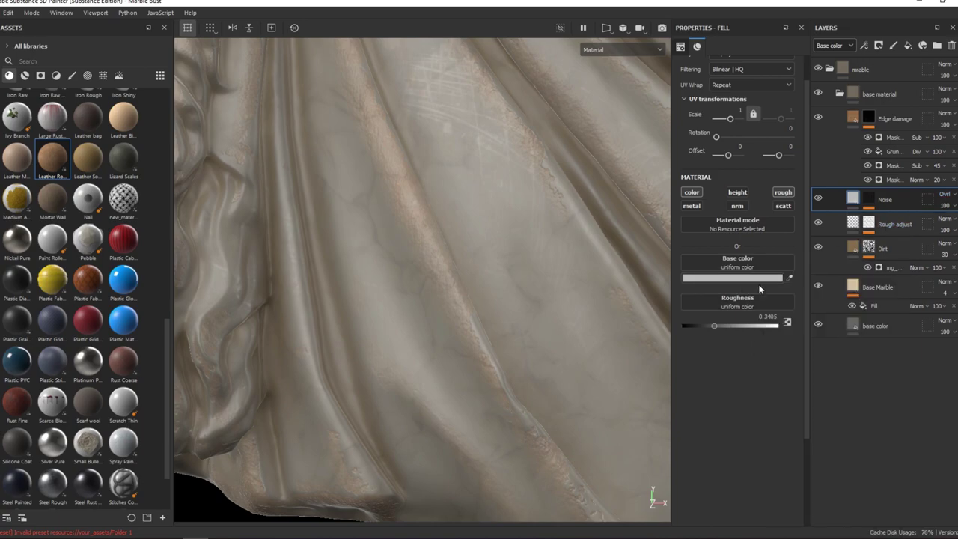
click(760, 279)
drag(768, 286, 771, 291)
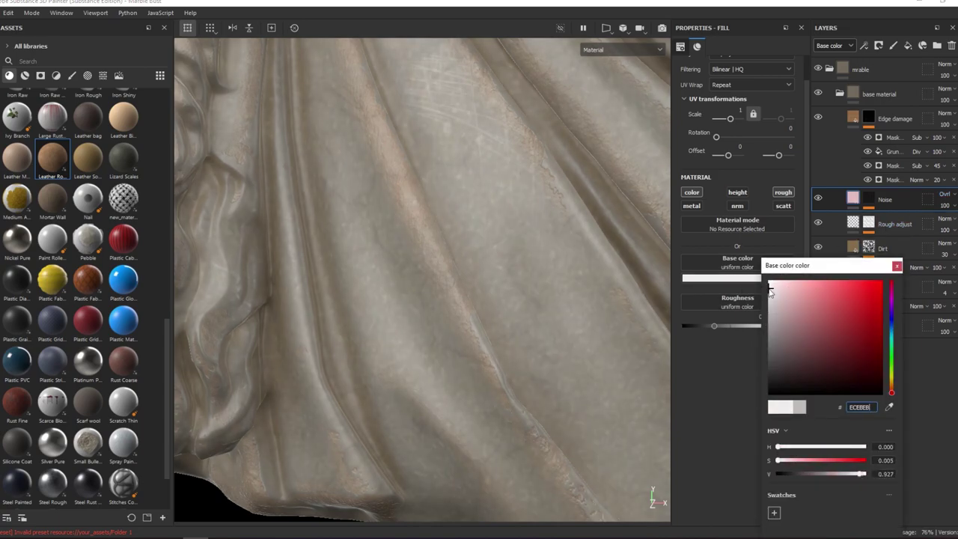
Blend the Noise layer as Soft light at 44 opacity and duplicate it.
key(f)
scroll(435, 381, up, 5)
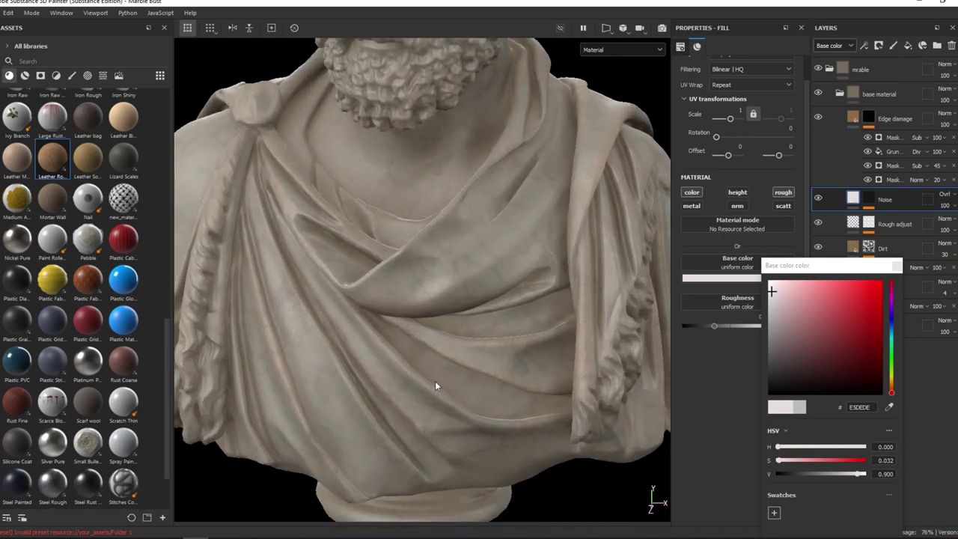
scroll(461, 326, up, 1)
scroll(238, 227, up, 2)
scroll(307, 202, up, 3)
mouse_move(308, 201)
alt+mouse_down()
mouse_move(543, 305)
mouse_move(514, 199)
mouse_move(498, 302)
mouse_move(706, 325)
alt+mouse_up()
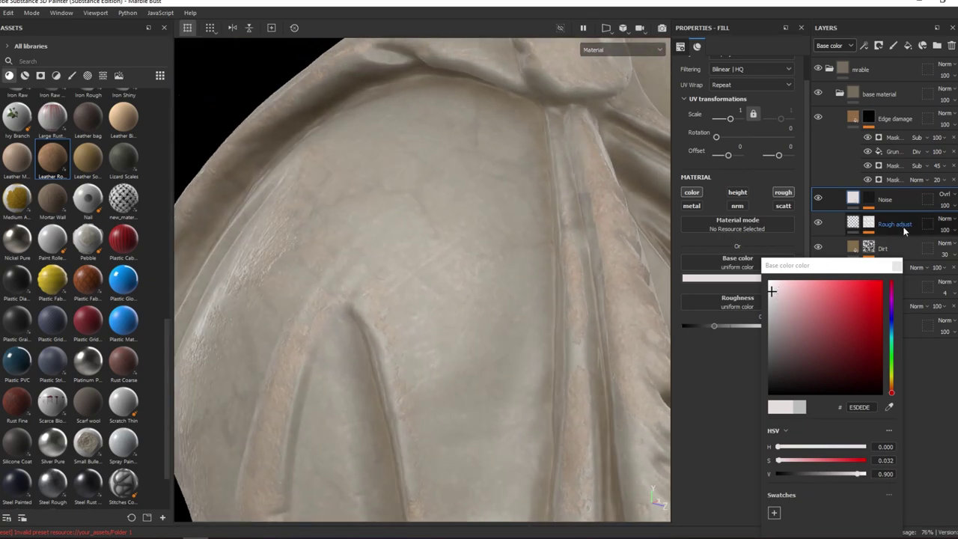
click(944, 194)
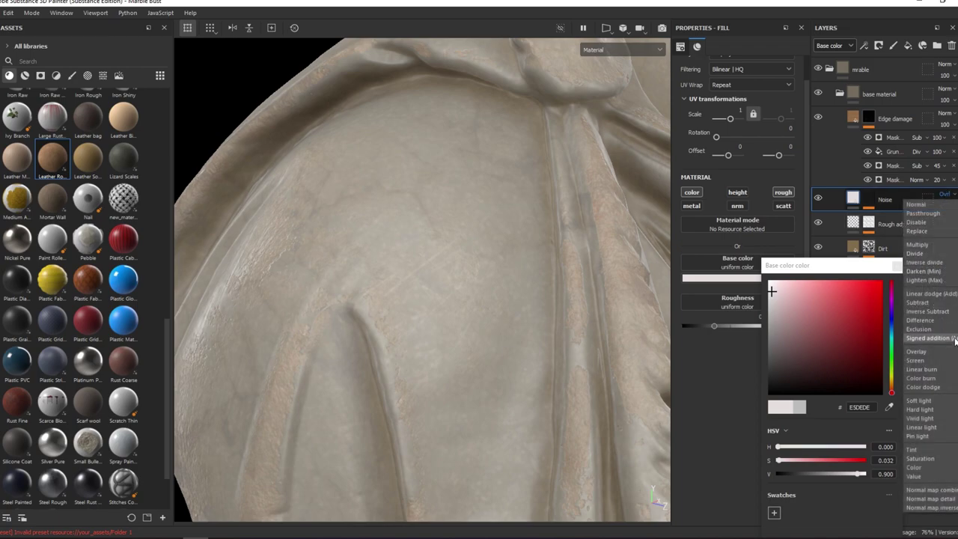
click(951, 405)
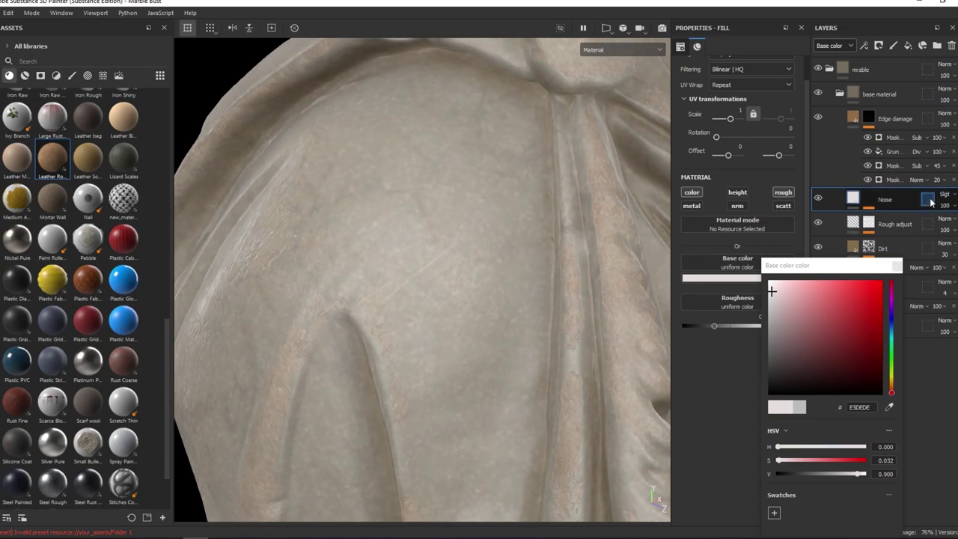
drag(945, 205, 940, 225)
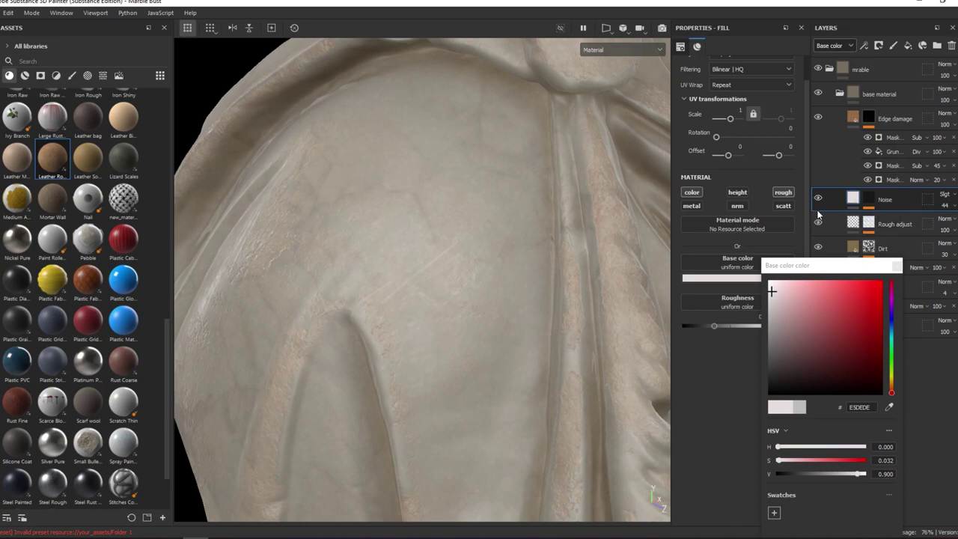
mouse_move(464, 217)
alt+mouse_down()
mouse_move(385, 171)
mouse_move(528, 150)
mouse_move(530, 163)
mouse_move(807, 202)
alt+mouse_up()
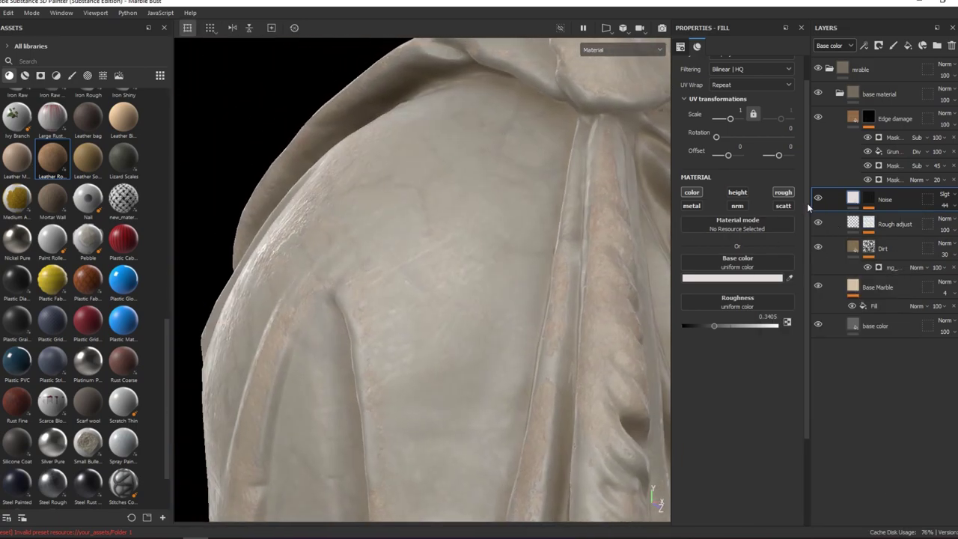
key(ctrl+d)
Rename the duplicated layer to Noise 2.
double_click(884, 200)
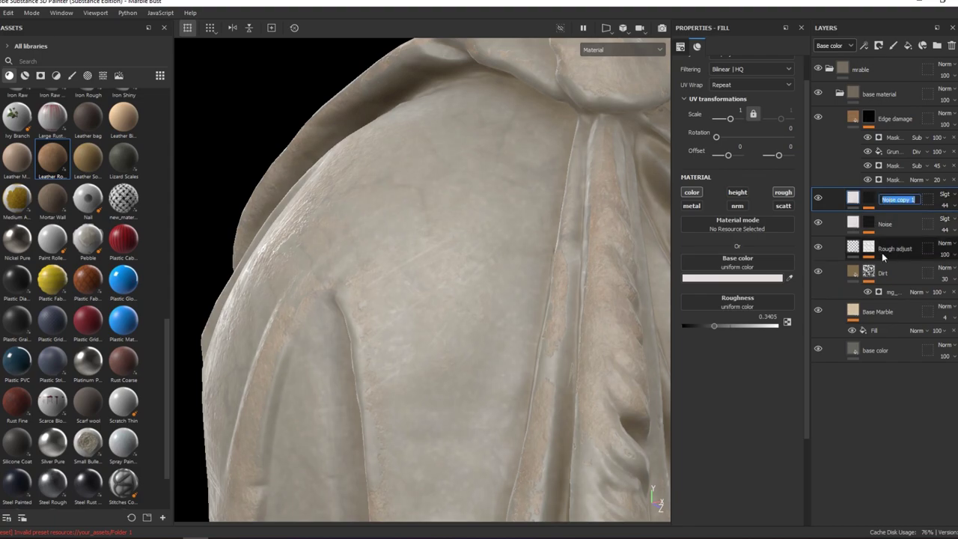
key(BackSpace)
key(BackSpace)
key(BackSpace)
key(BackSpace)
text(2)
key(Return)
Set the Noise 2 Dirt 5 mask to scale 6 and contrast 0.2, removing its Blur.
alt+click(870, 200)
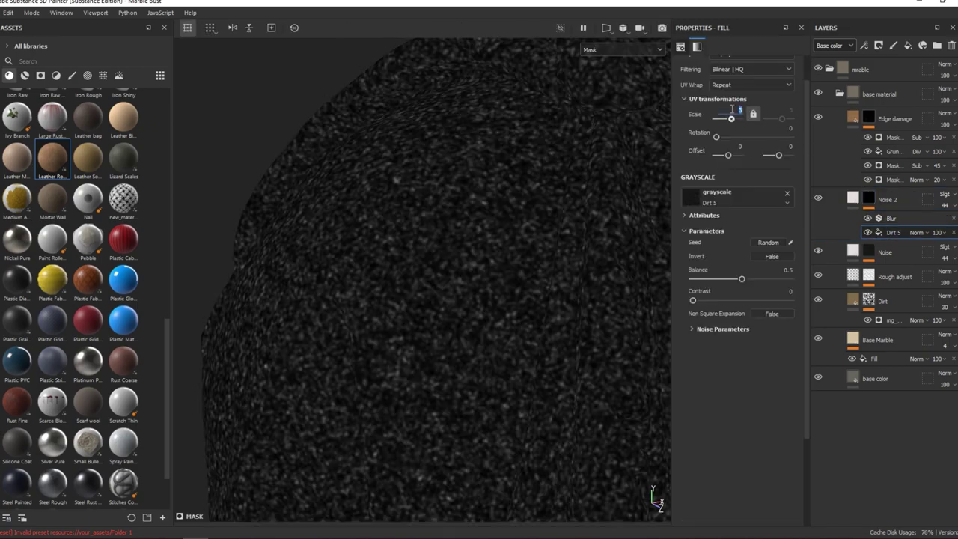
text(6)
key(Return)
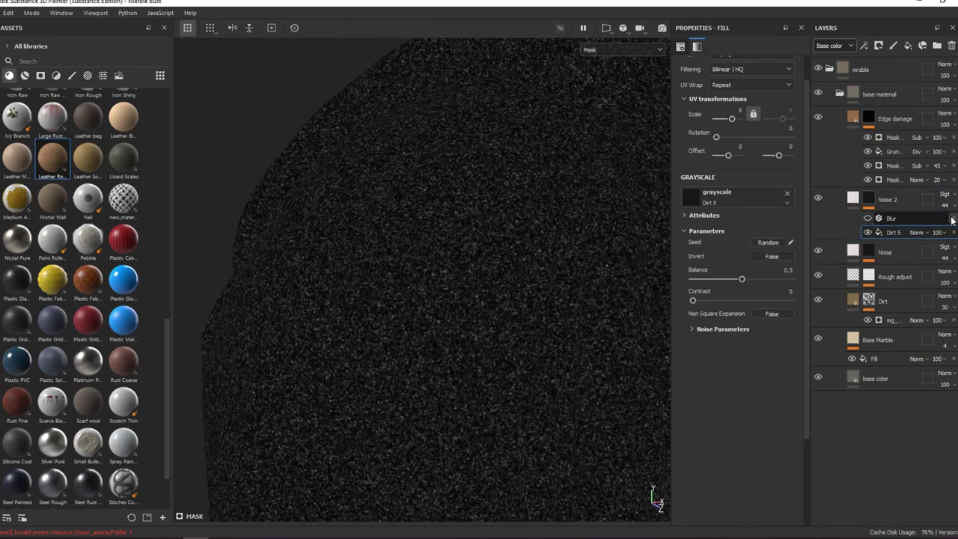
click(953, 218)
drag(692, 300, 747, 302)
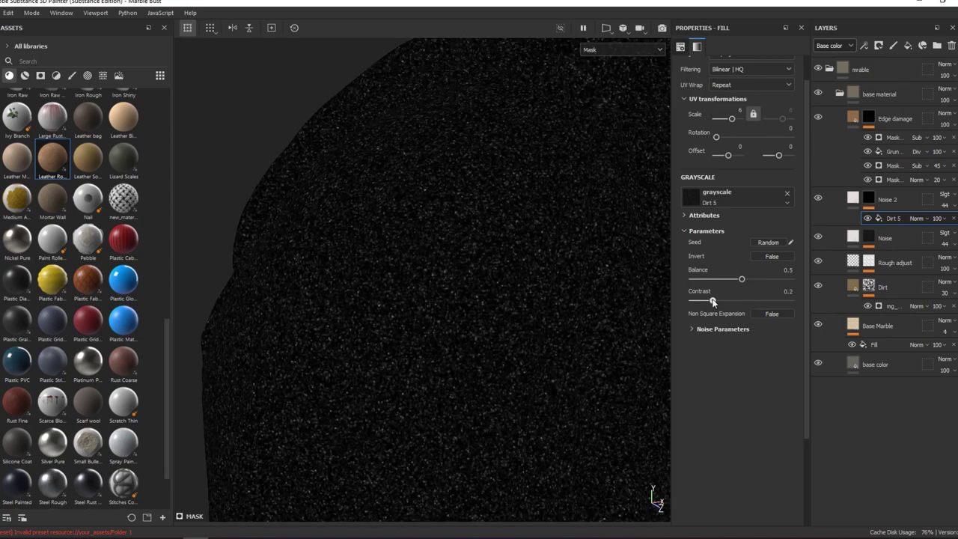
Add a 0.5 grayscale fill to the Noise 2 mask and reselect the mask.
key(m)
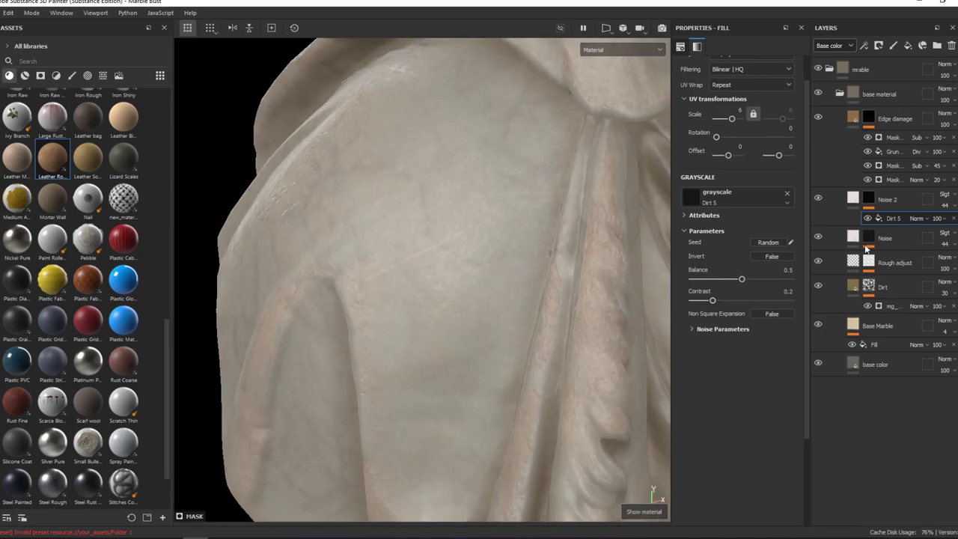
right_click(896, 214)
click(870, 19)
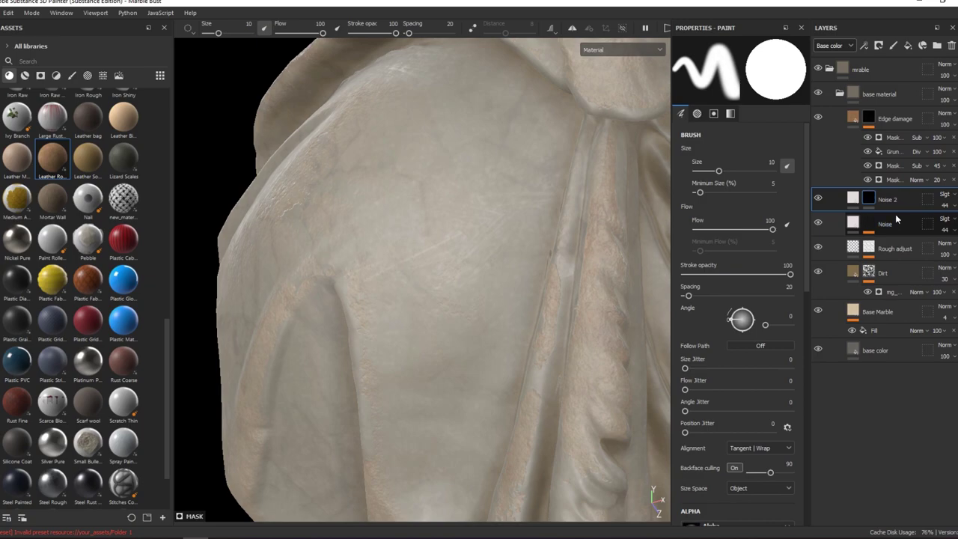
click(893, 211)
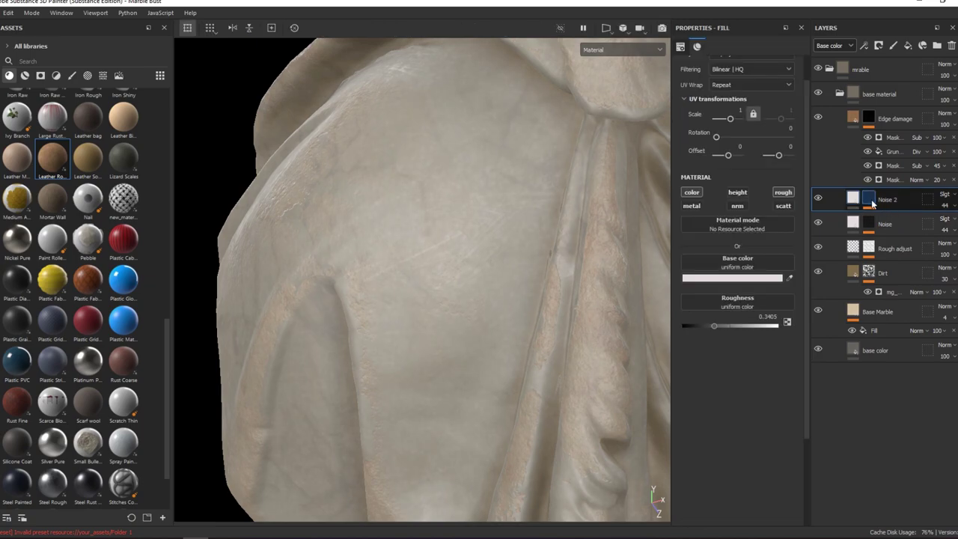
click(870, 199)
right_click(896, 223)
click(884, 308)
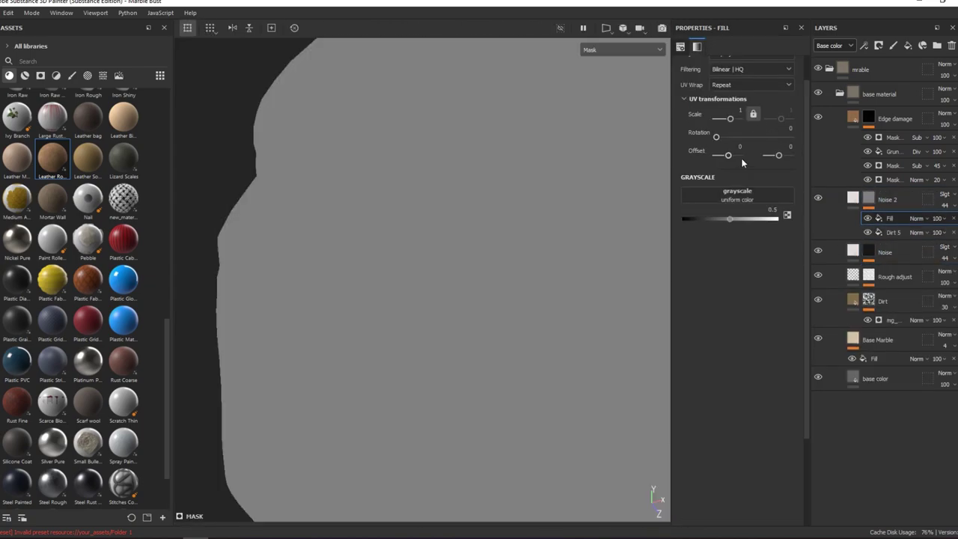
click(749, 199)
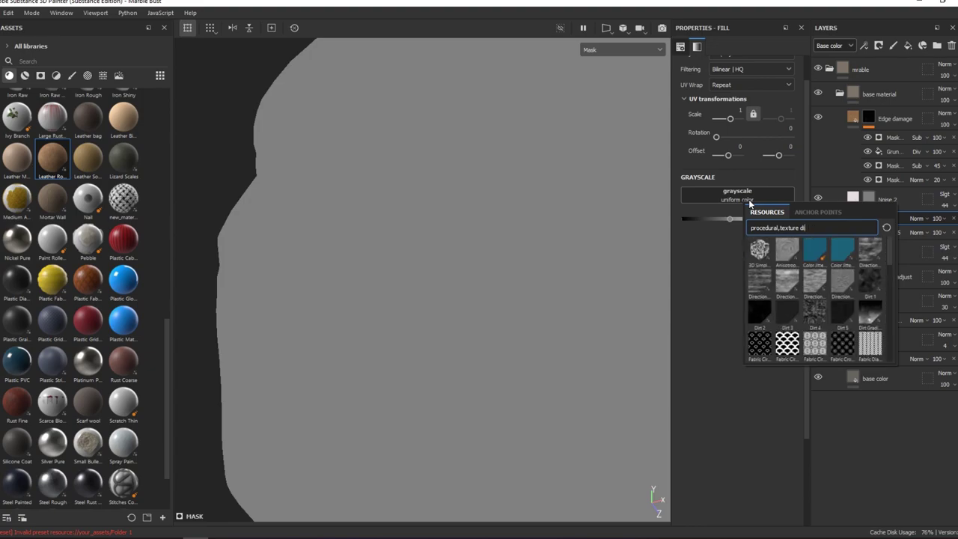
text(oud)
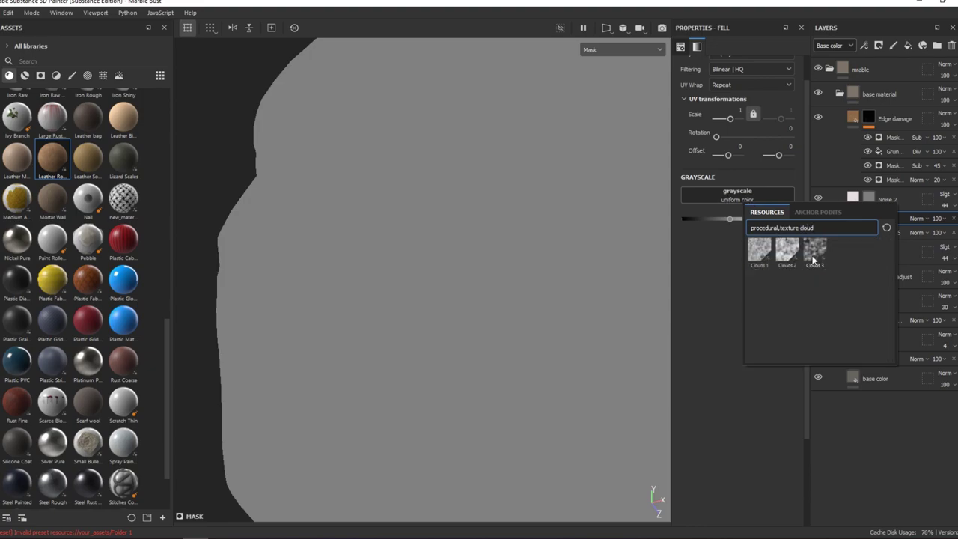
click(813, 254)
click(919, 218)
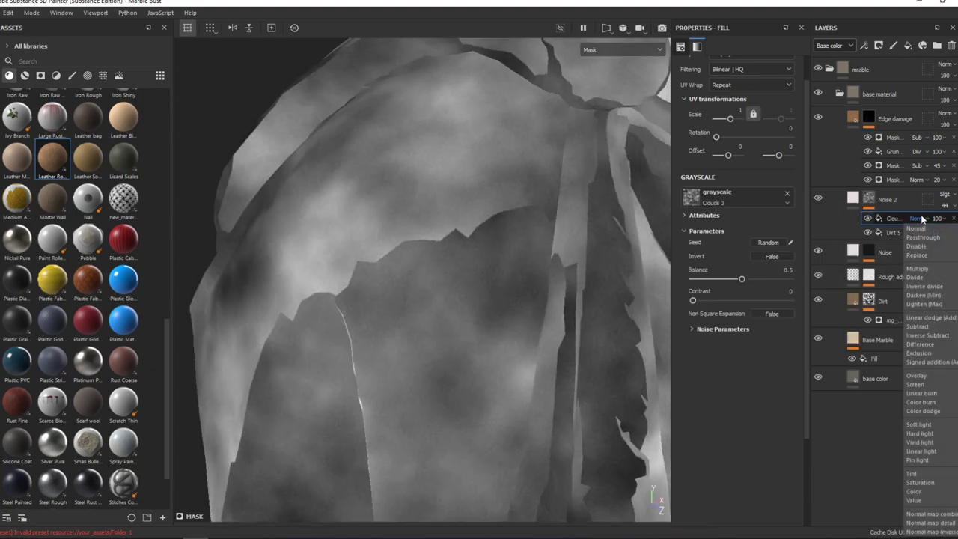
click(926, 273)
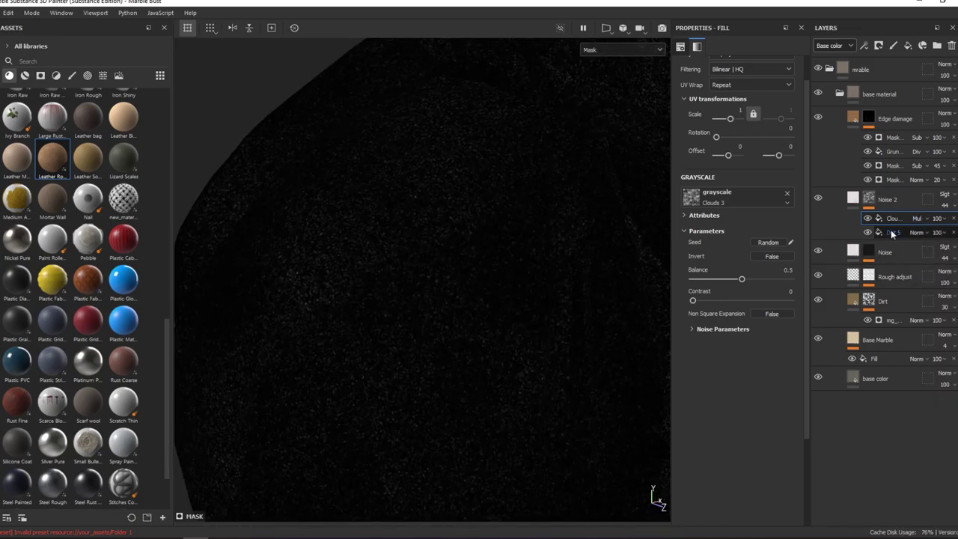
key(m)
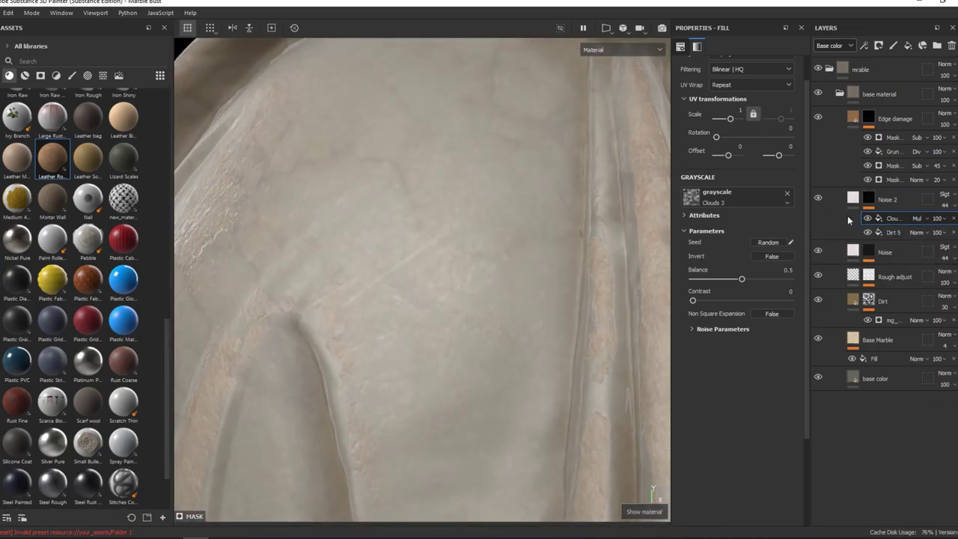
scroll(527, 191, down, 2)
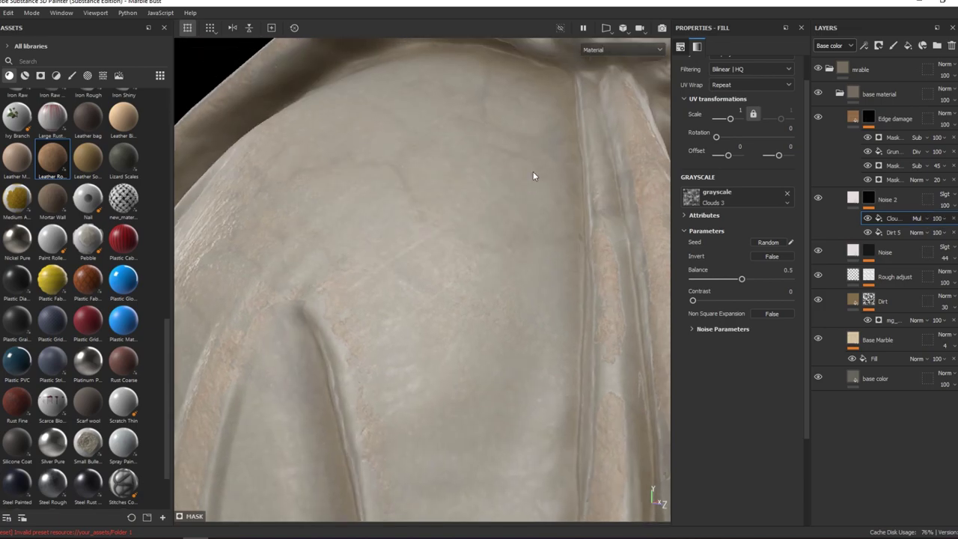
scroll(533, 171, down, 5)
scroll(507, 209, up, 3)
scroll(492, 331, up, 3)
alt+drag(512, 320, 442, 297)
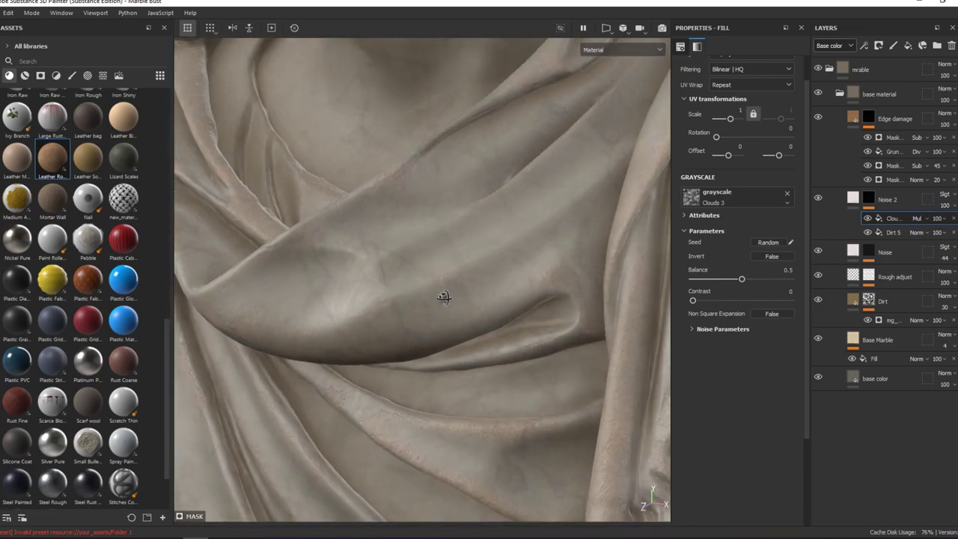
scroll(425, 255, up, 3)
scroll(426, 255, up, 3)
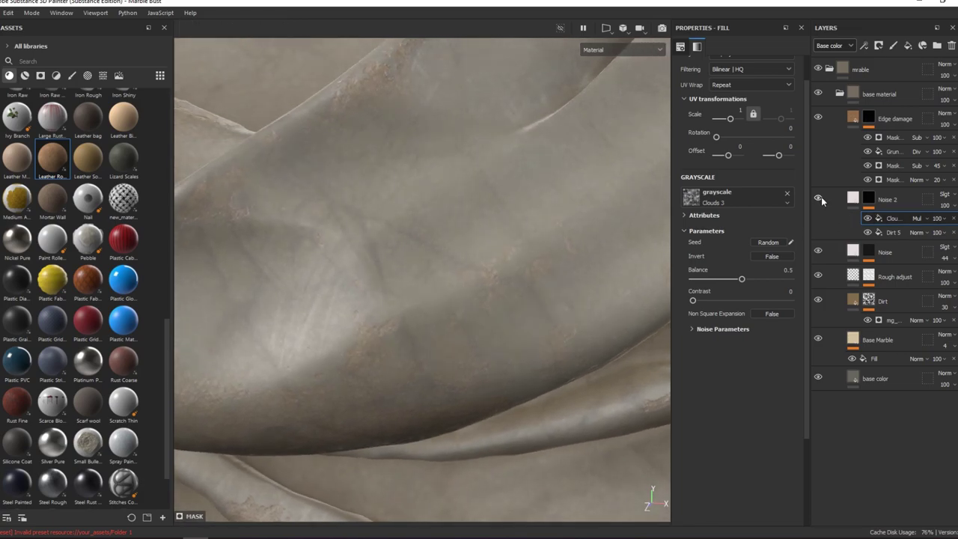
key(c)
key(c)
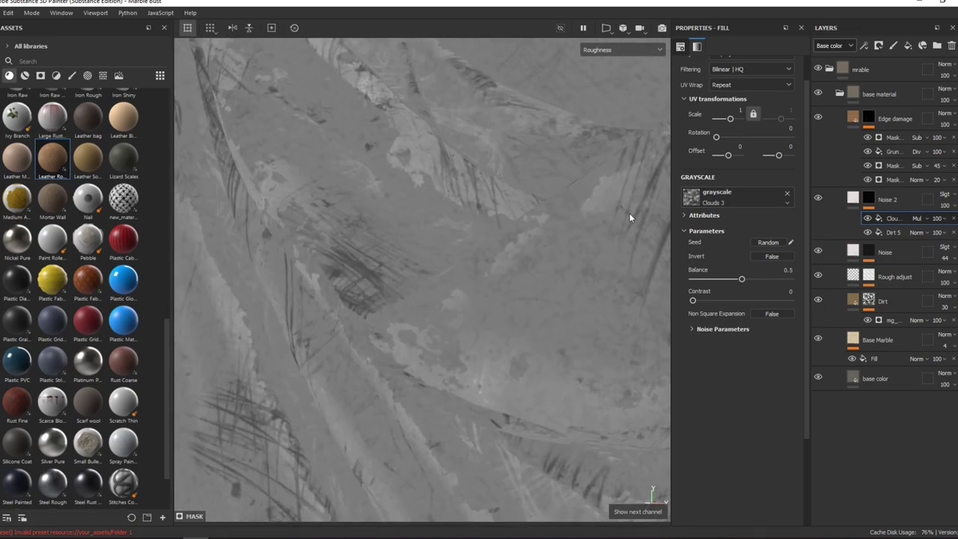
mouse_move(633, 214)
alt+mouse_down()
mouse_move(570, 172)
mouse_move(567, 206)
mouse_move(658, 291)
alt+mouse_up()
key(m)
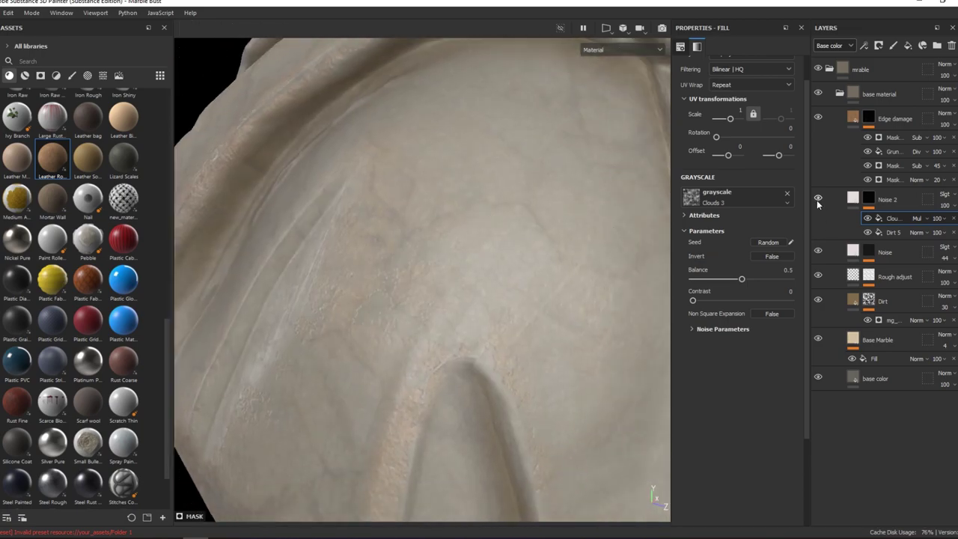
mouse_move(486, 217)
alt+mouse_down()
mouse_move(468, 199)
mouse_move(451, 214)
mouse_move(475, 228)
alt+mouse_up()
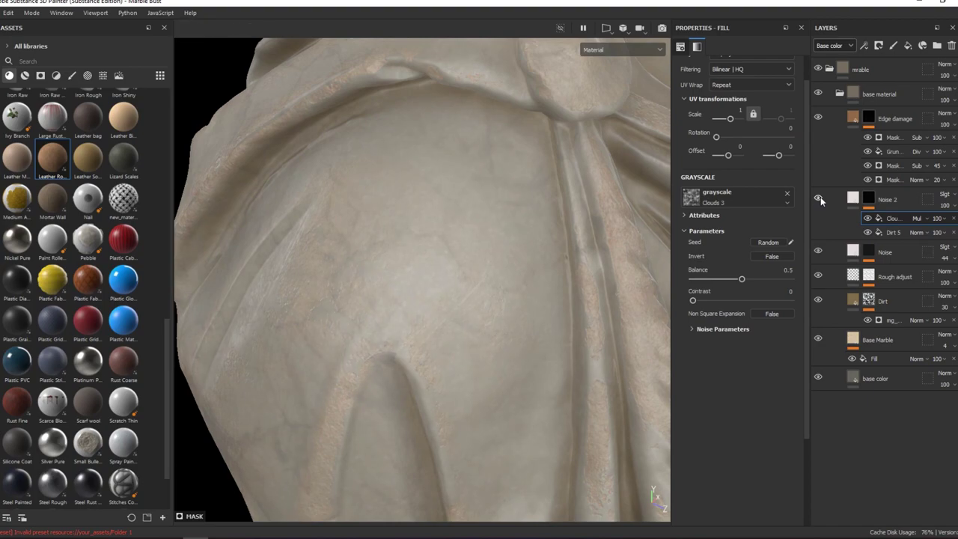
click(868, 198)
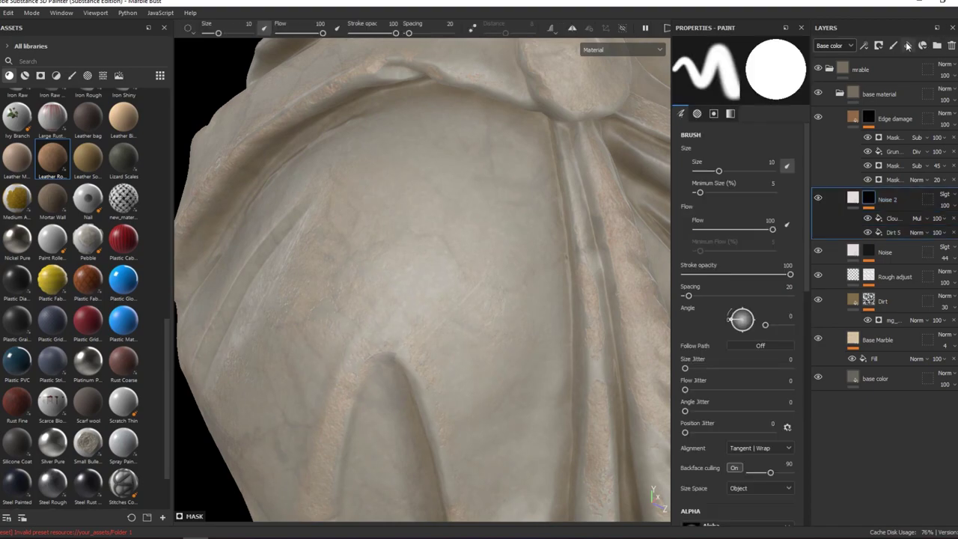
Add a colour-only fill layer above Noise 2 using a BnW Spots base colour.
click(908, 46)
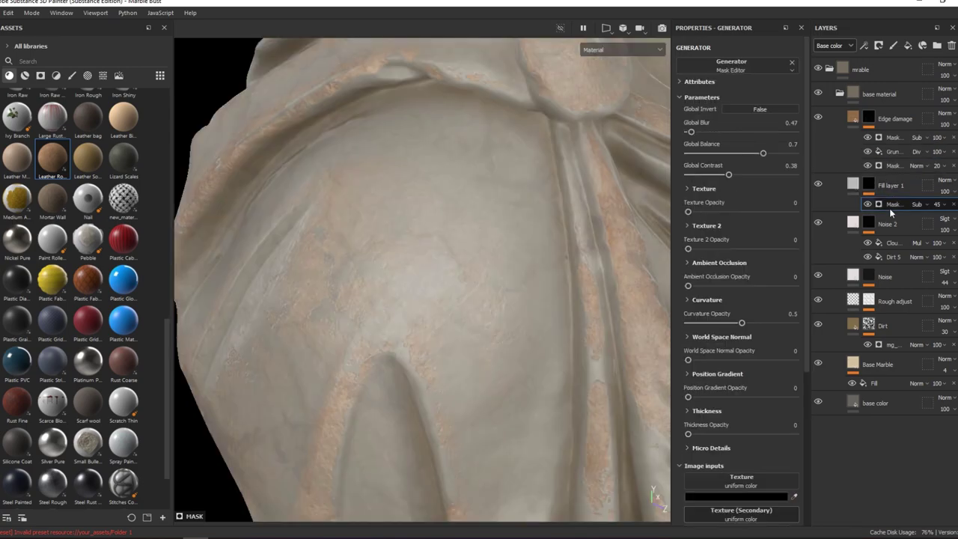
click(852, 201)
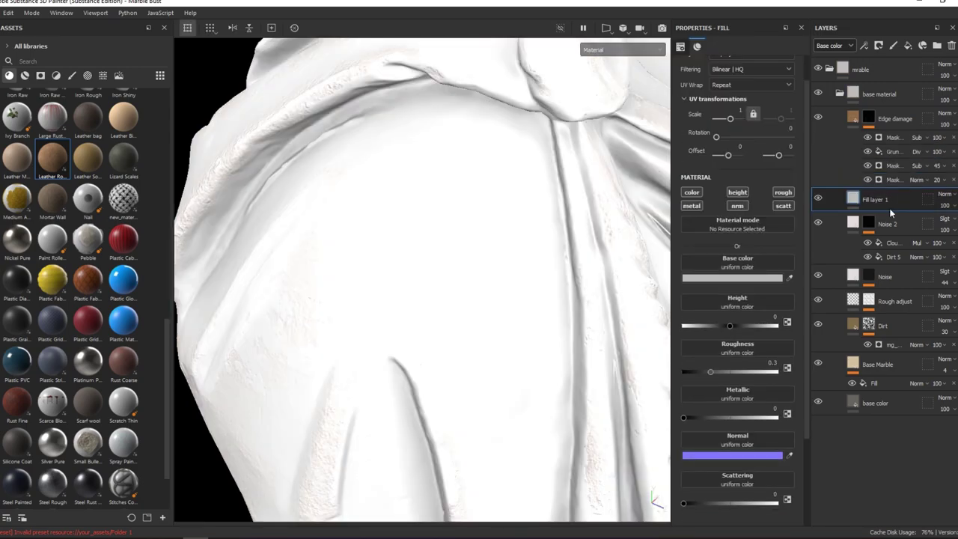
click(692, 193)
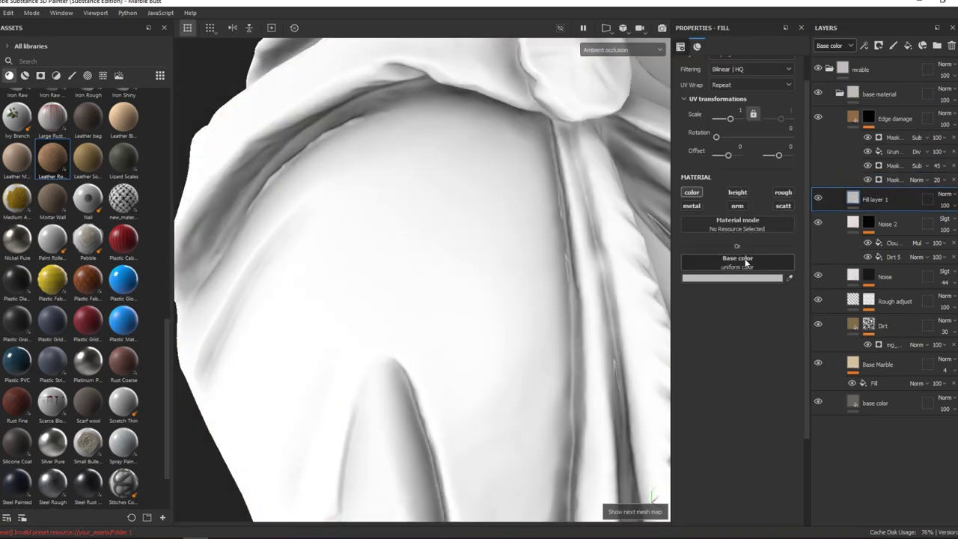
click(737, 274)
text(n)
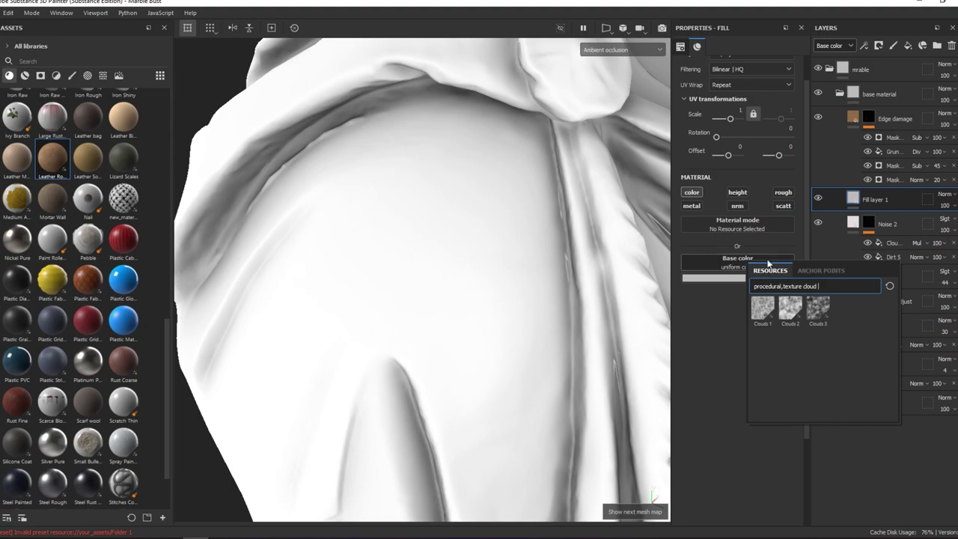
key(BackSpace)
key(BackSpace)
key(BackSpace)
text(w)
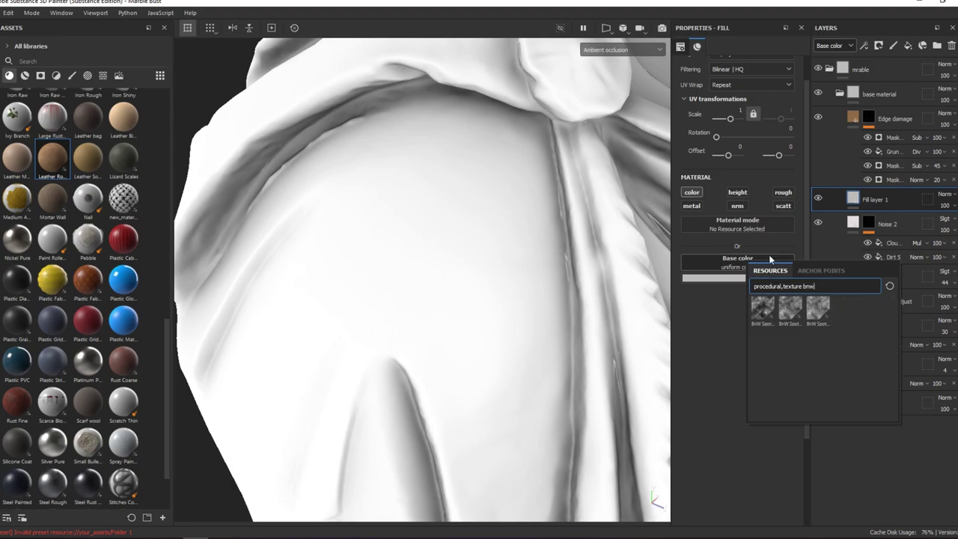
click(791, 309)
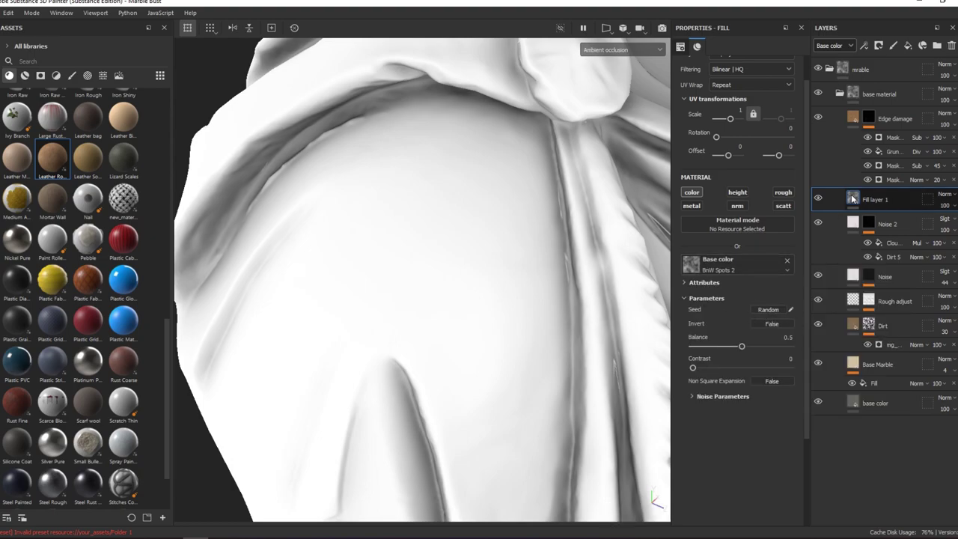
key(m)
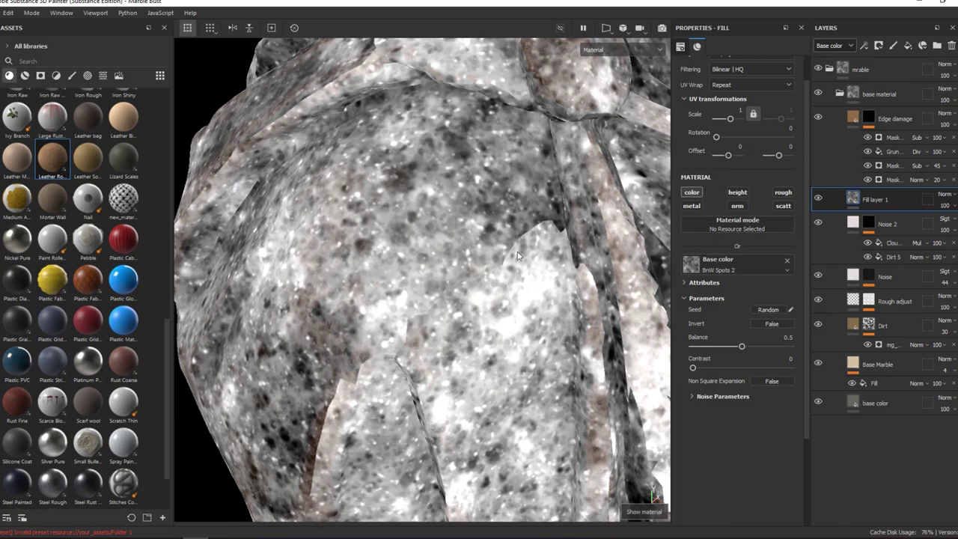
Set UV scale 6 and tune the spot texture to balance 0.68, contrast 0.
text(6)
key(Return)
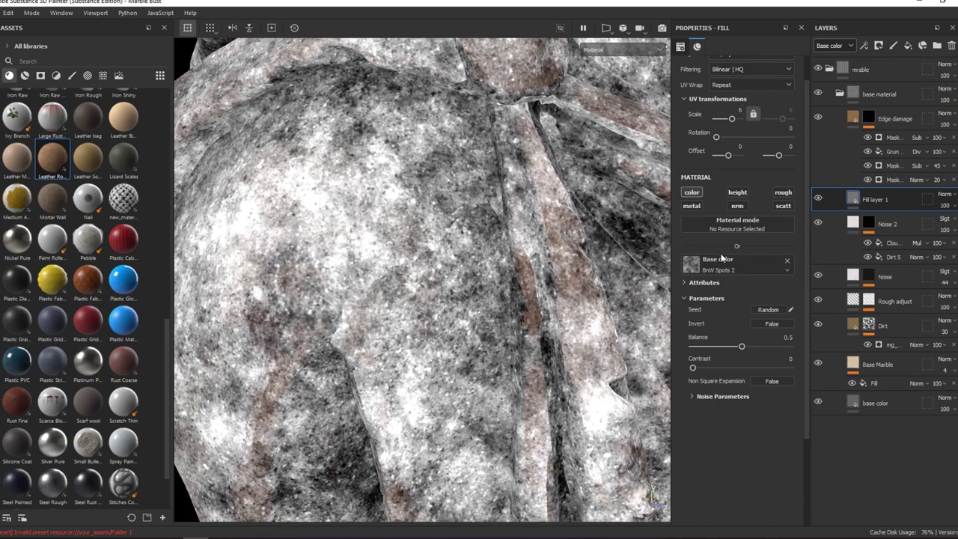
click(722, 258)
click(795, 307)
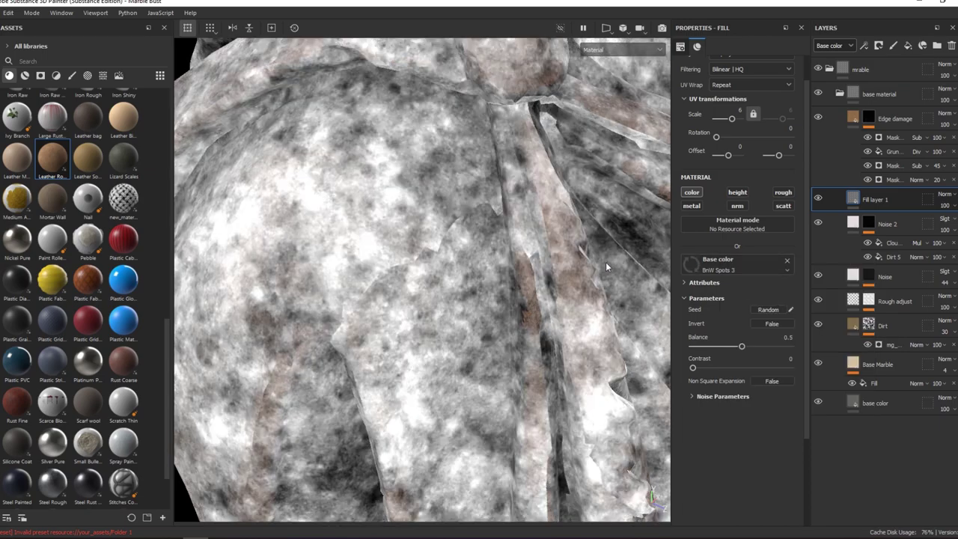
click(724, 262)
click(739, 307)
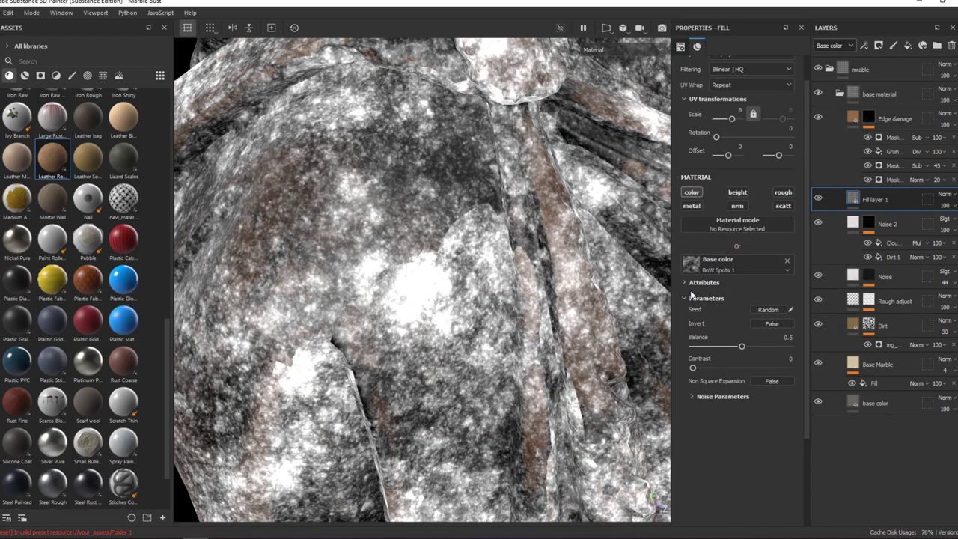
drag(692, 367, 728, 368)
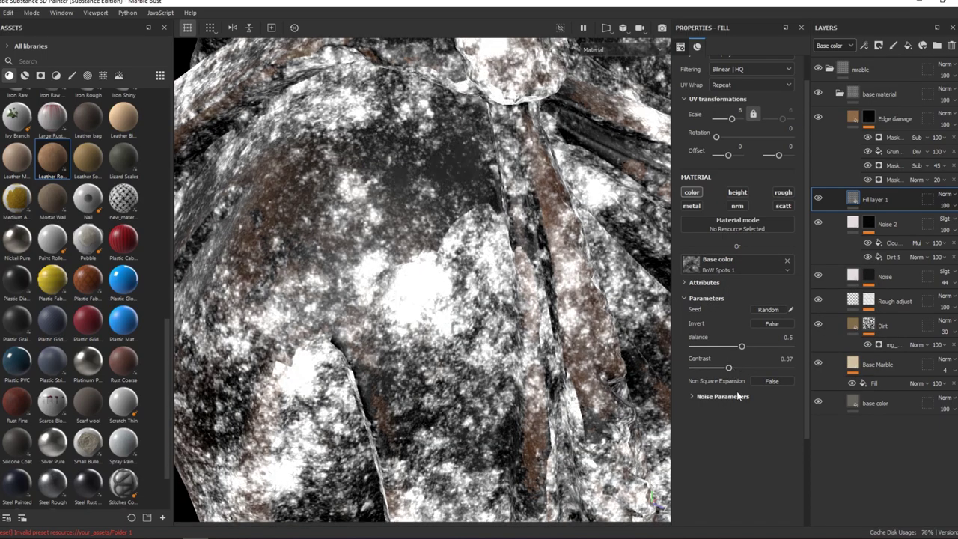
click(722, 396)
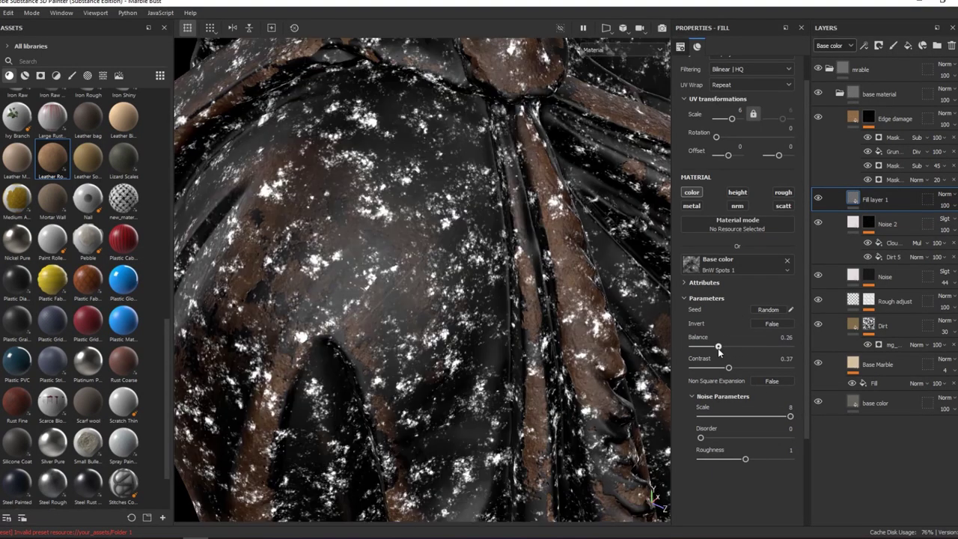
drag(728, 367, 669, 374)
drag(721, 347, 759, 345)
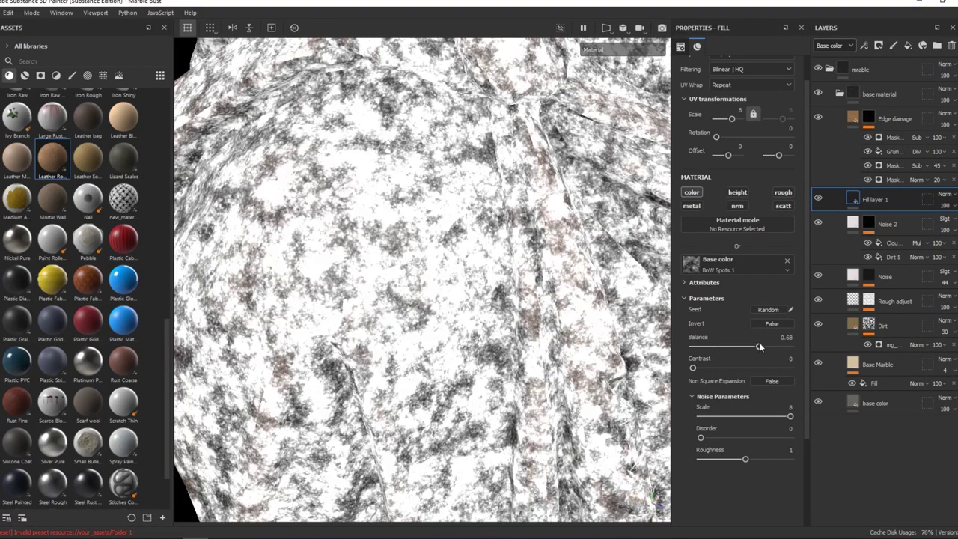
Switch the base colour to BnW Spots 3 with noise scale 7.
click(736, 273)
click(798, 314)
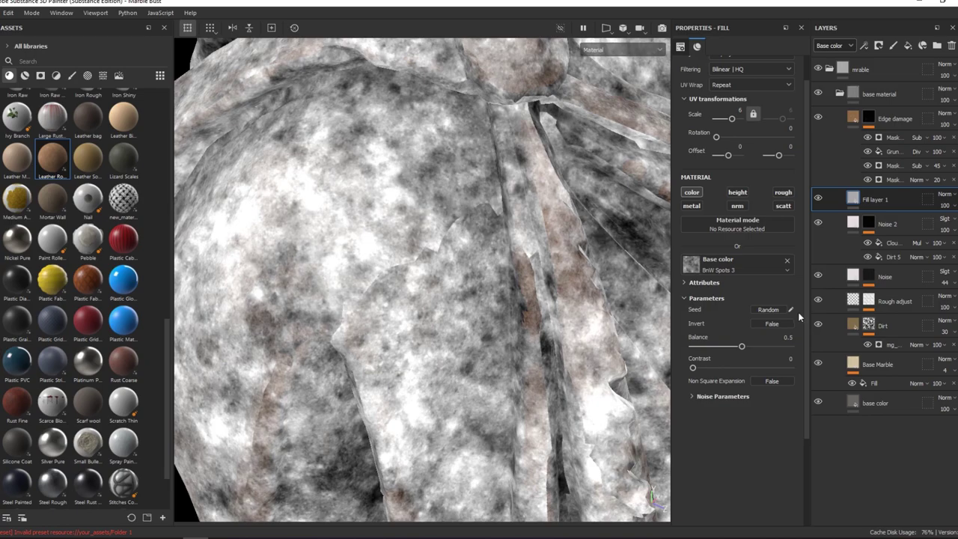
click(724, 400)
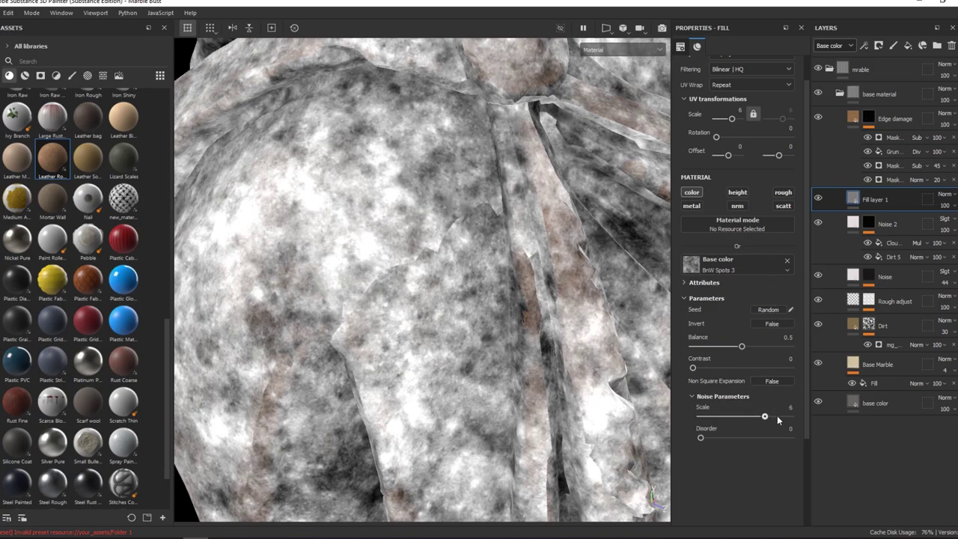
drag(777, 415, 778, 419)
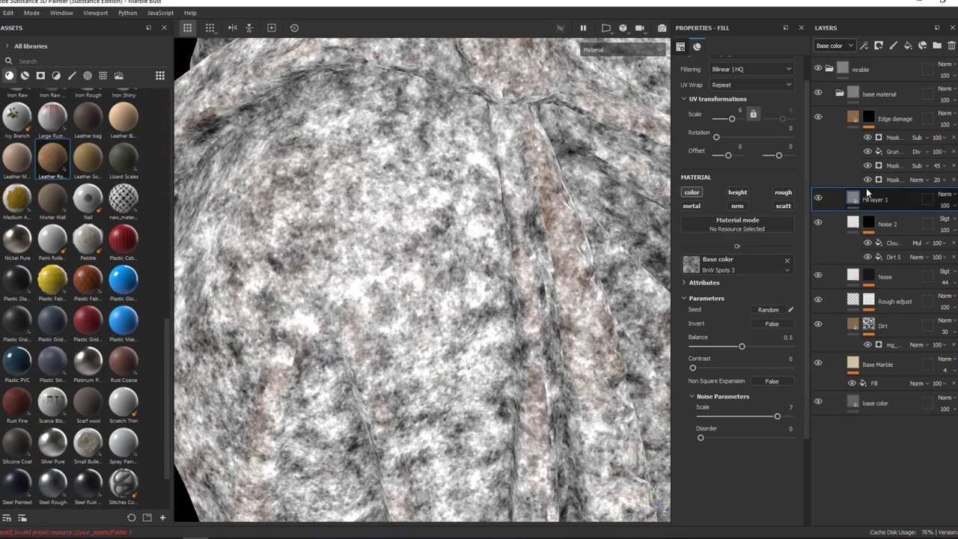
right_click(872, 199)
Add a Gradient filter to Fill layer 1 and rename the layer Color variation.
click(862, 414)
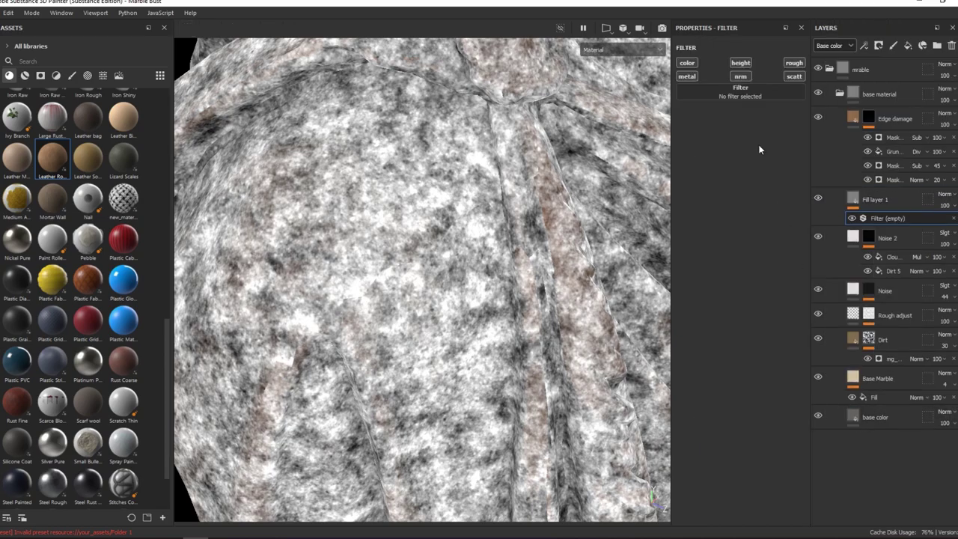
click(740, 92)
text(gra)
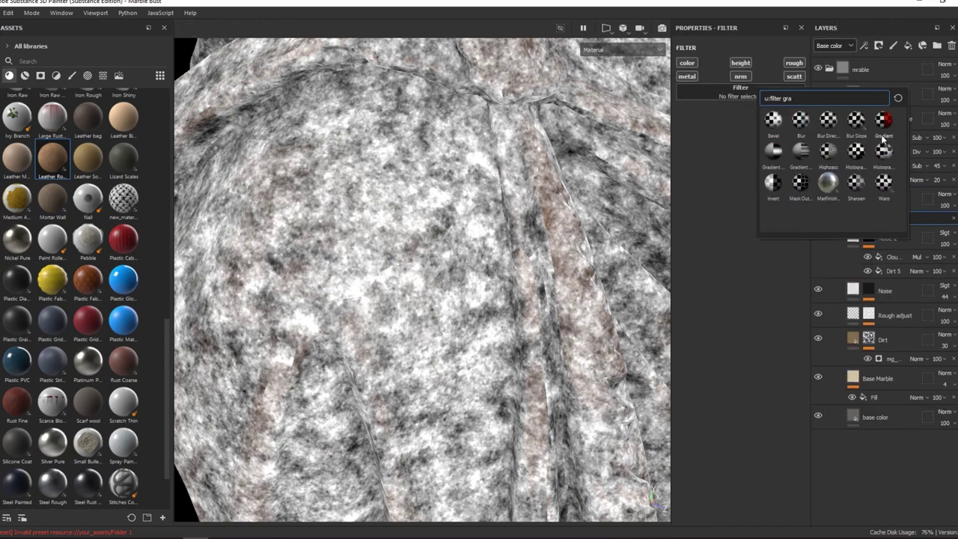
click(883, 135)
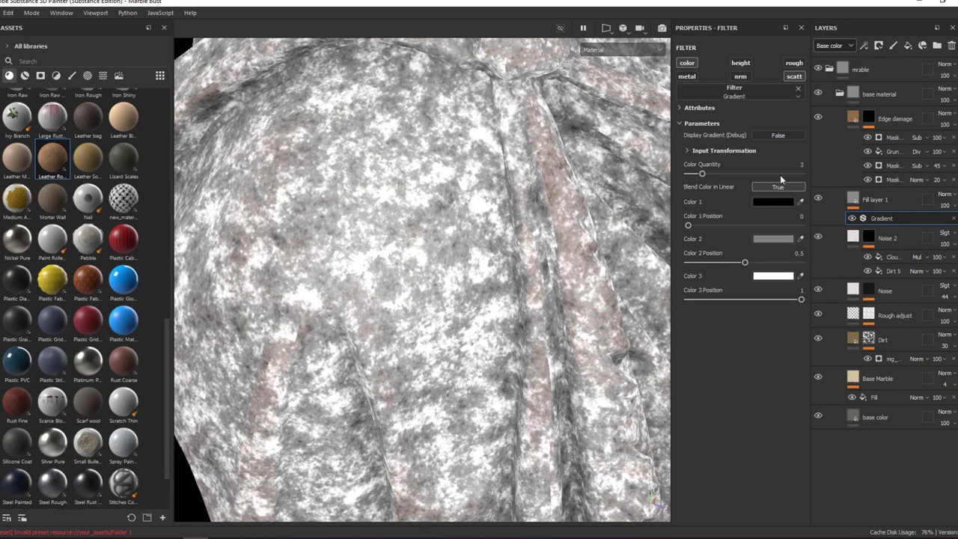
double_click(872, 200)
text(Color variati)
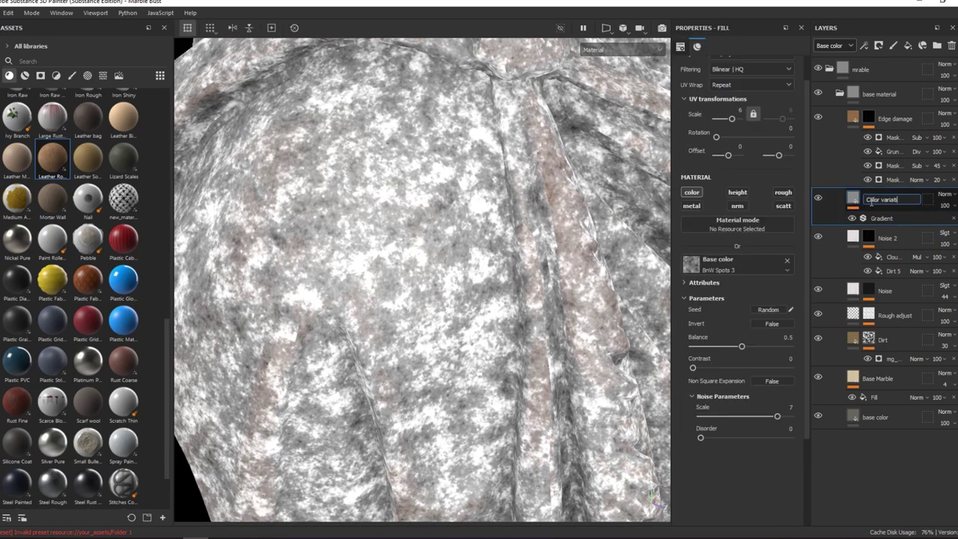
text(on)
key(Return)
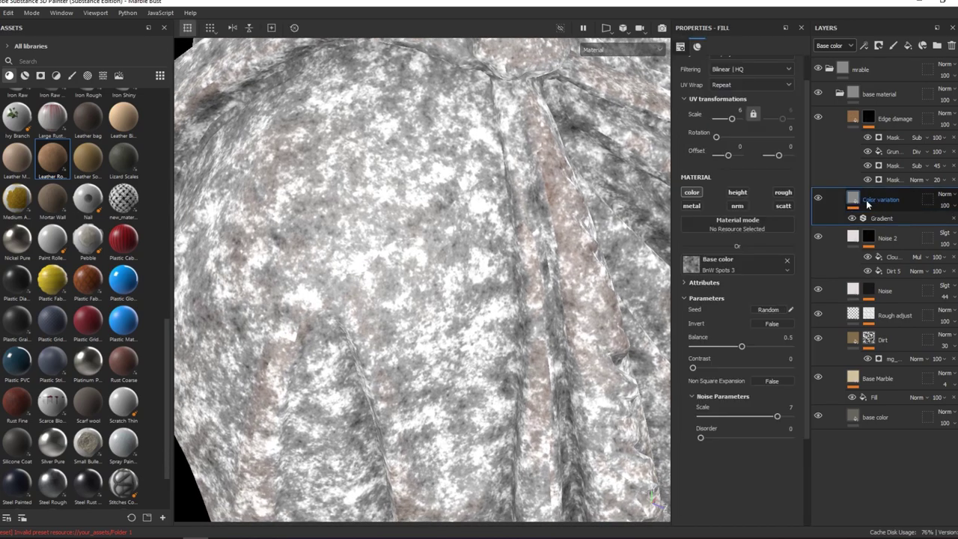
Make gradient Color 3 grey and set Color 2 to 66645E.
click(877, 218)
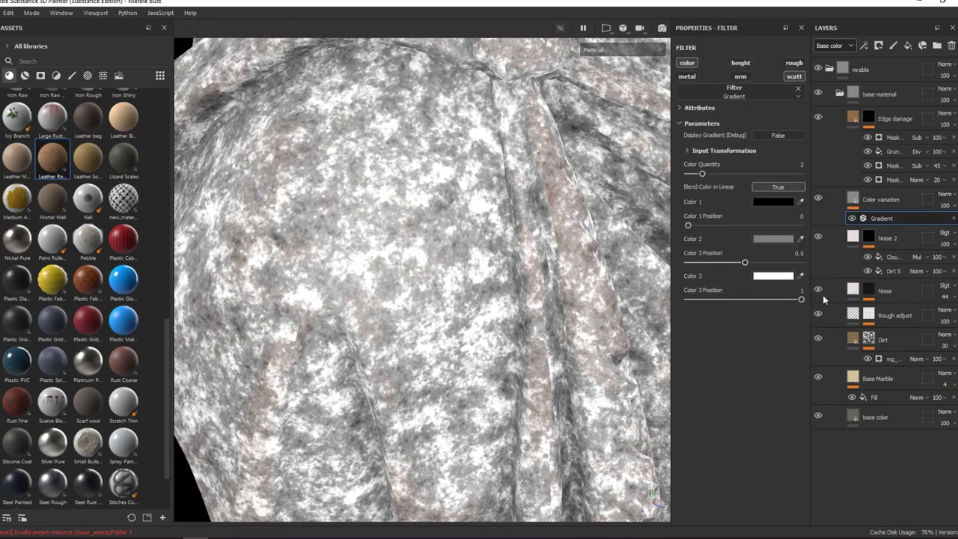
click(800, 276)
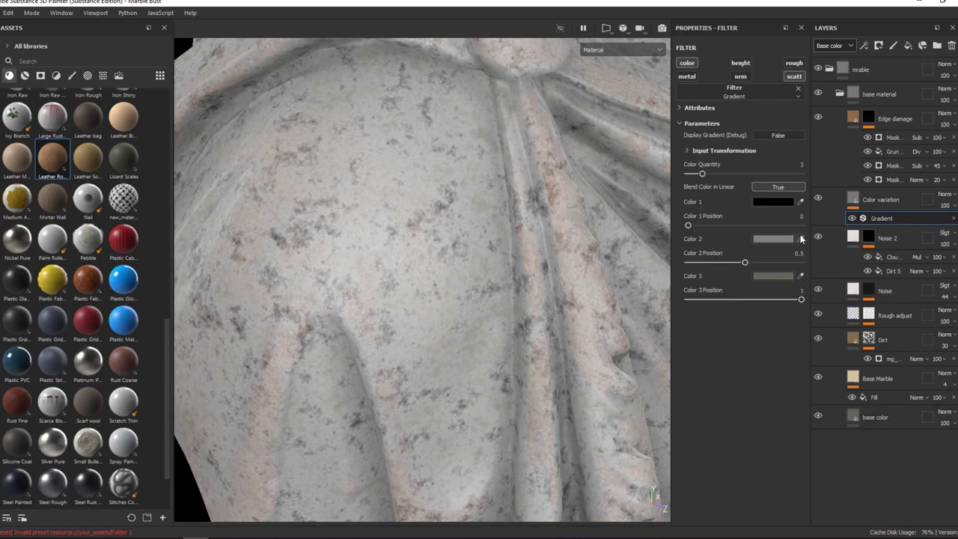
click(788, 240)
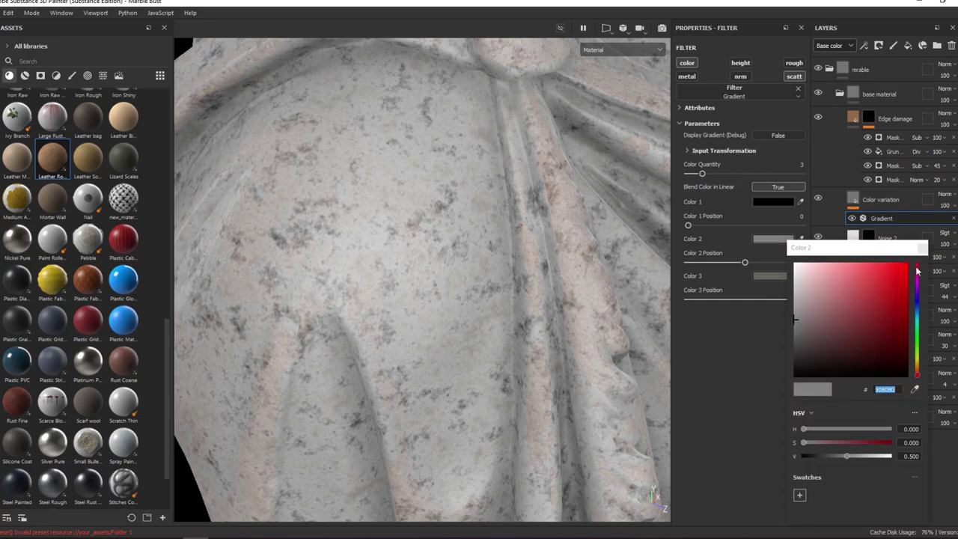
text(66645E)
key(Return)
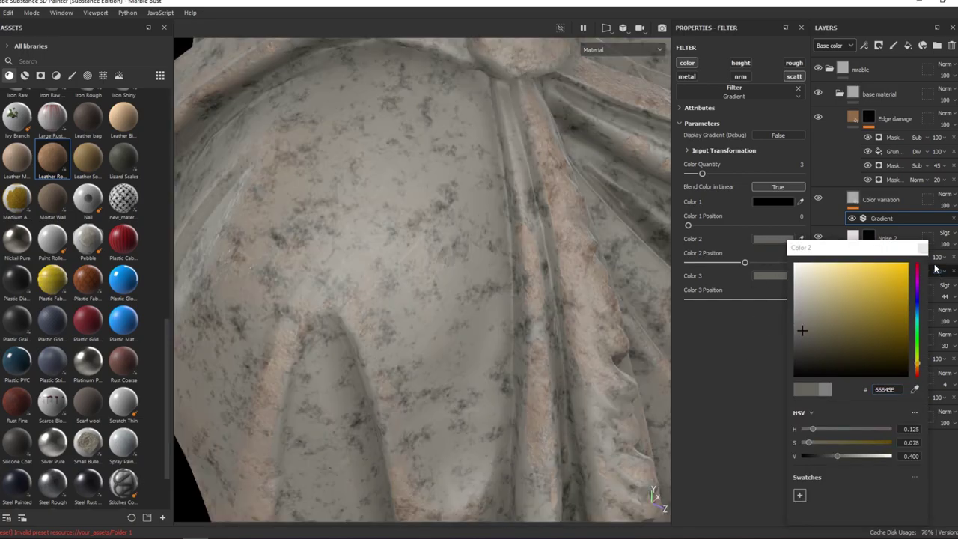
click(744, 255)
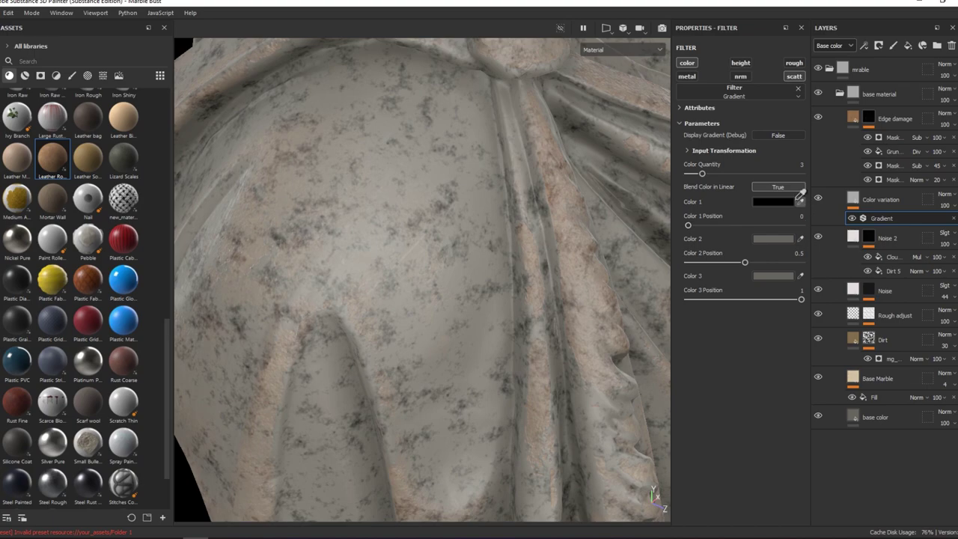
Warm gradient Color 1 with more saturation and brighten Color 3 to about 0.5.
click(800, 196)
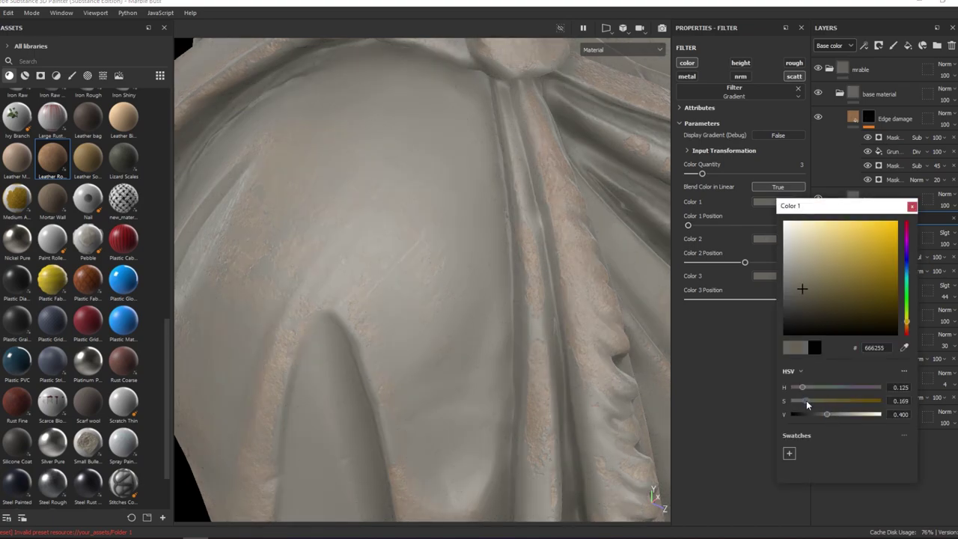
click(806, 401)
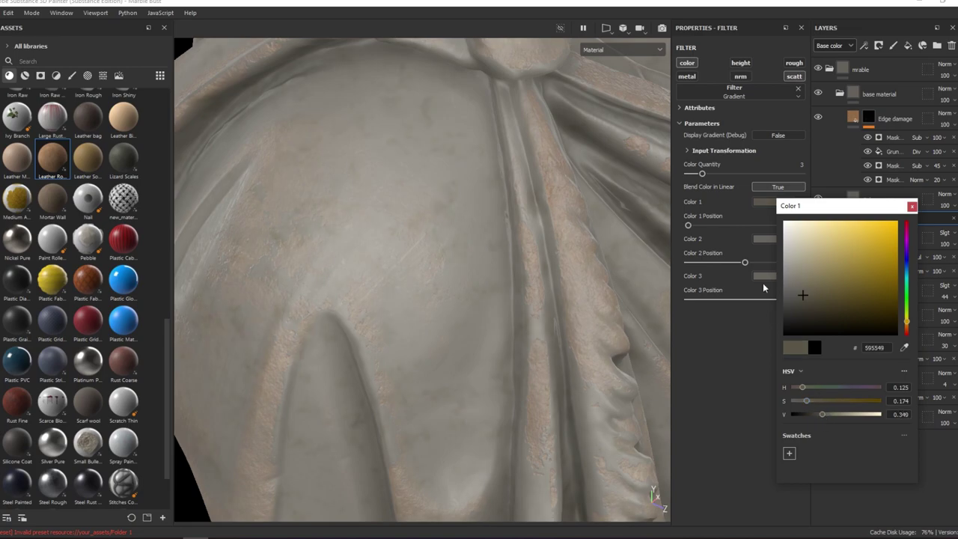
click(764, 238)
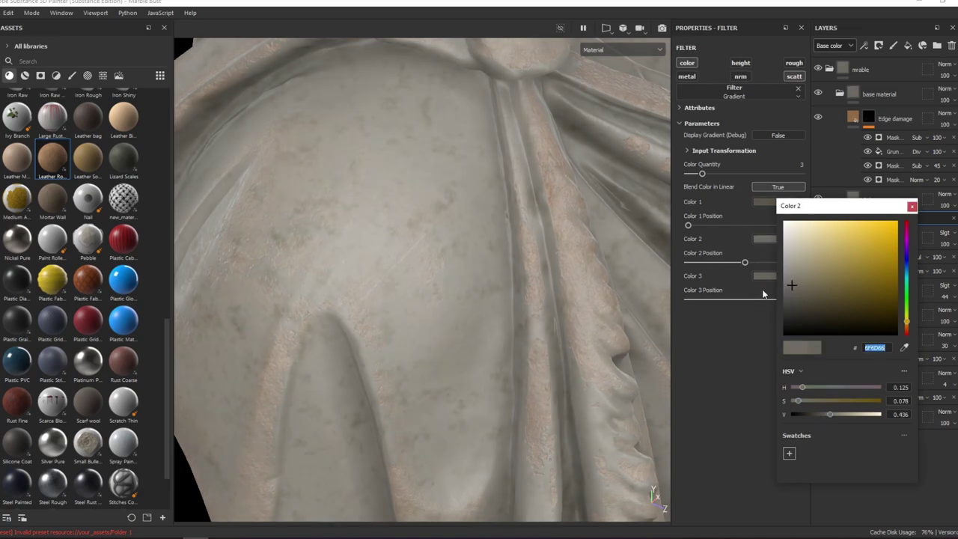
click(764, 276)
drag(830, 414, 837, 415)
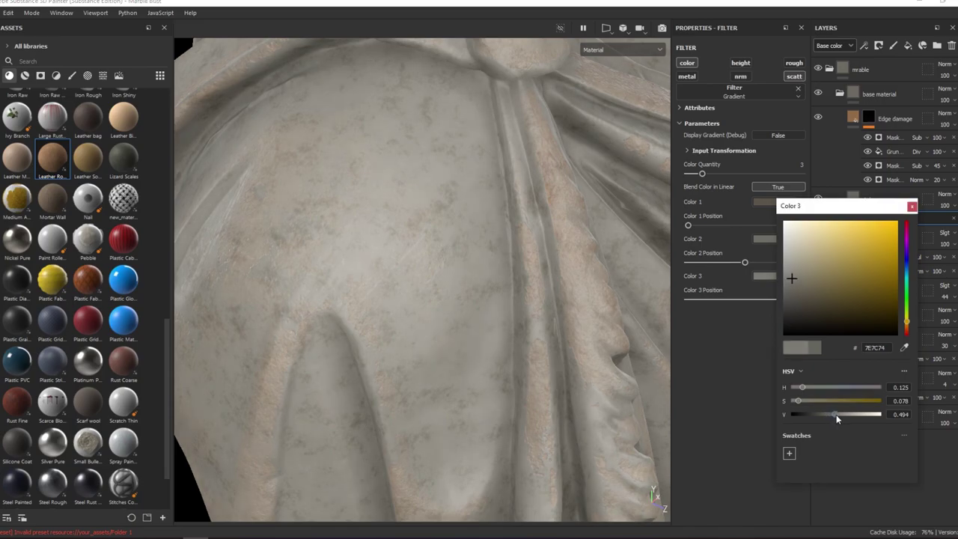
click(557, 205)
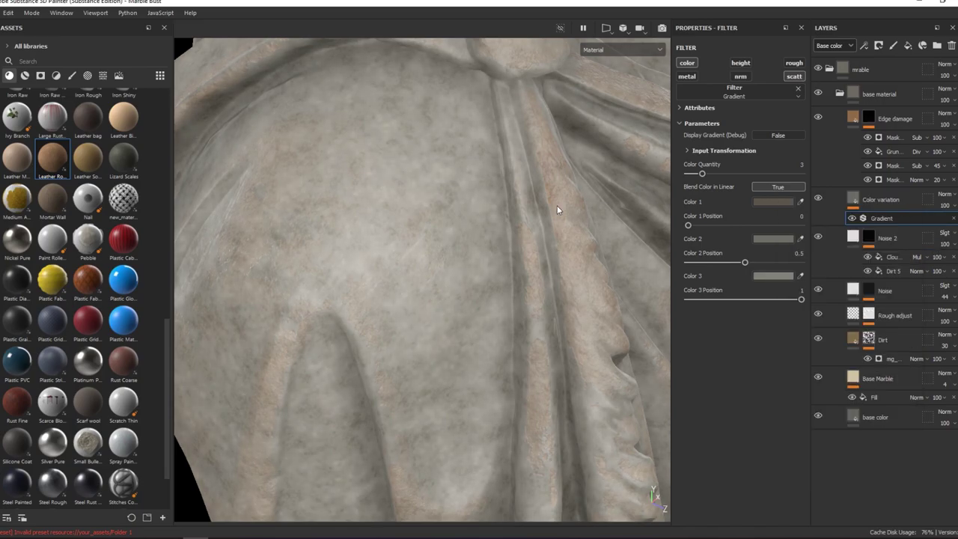
scroll(489, 256, down, 5)
scroll(493, 339, up, 5)
mouse_move(494, 340)
alt+mouse_down()
mouse_move(510, 217)
mouse_move(499, 247)
alt+mouse_up()
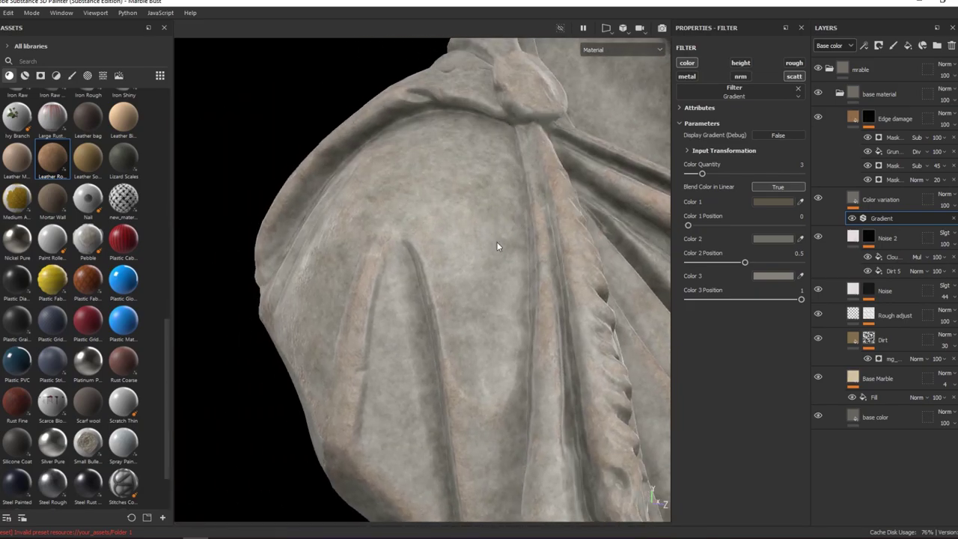
Filter the asset shelf to smart masks and drop Dirt Soft Edges onto Color variation.
right_click(878, 200)
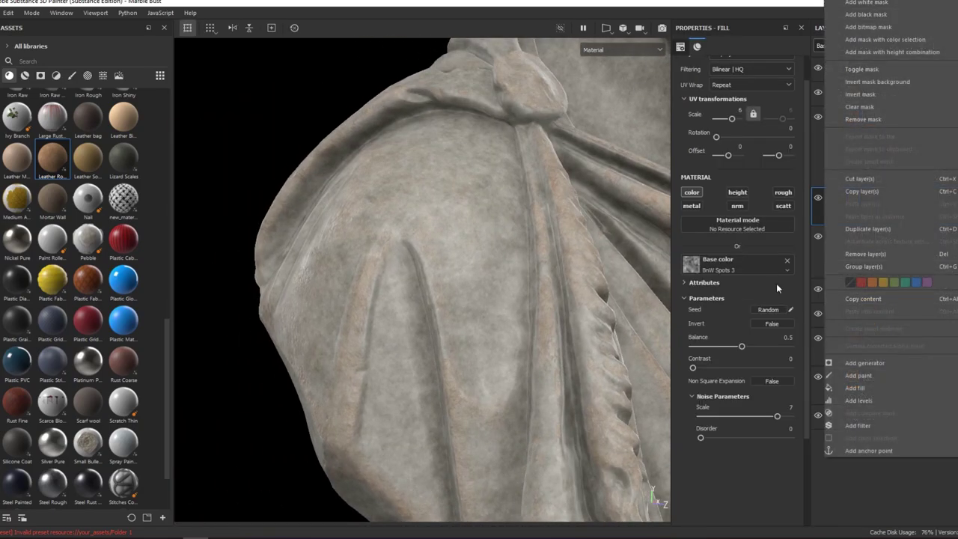
click(41, 74)
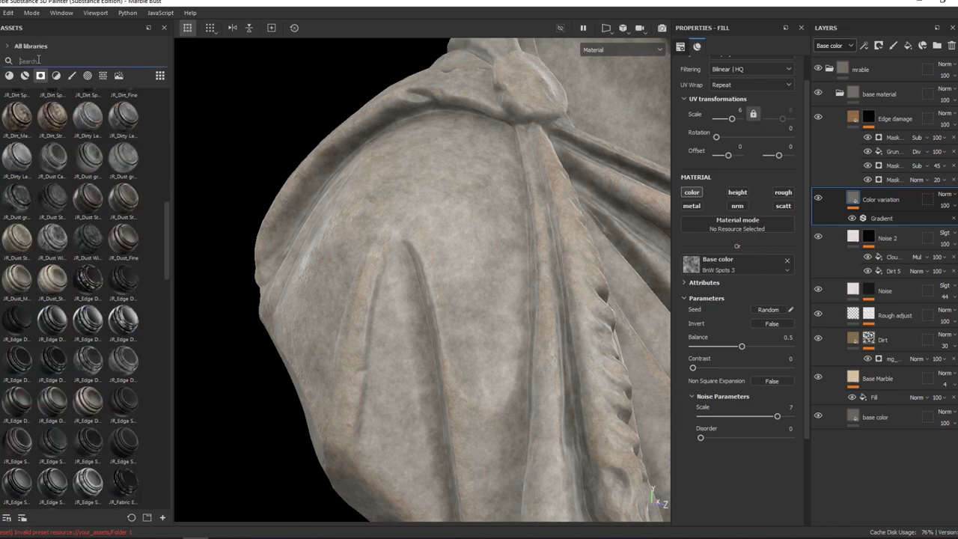
text(jr)
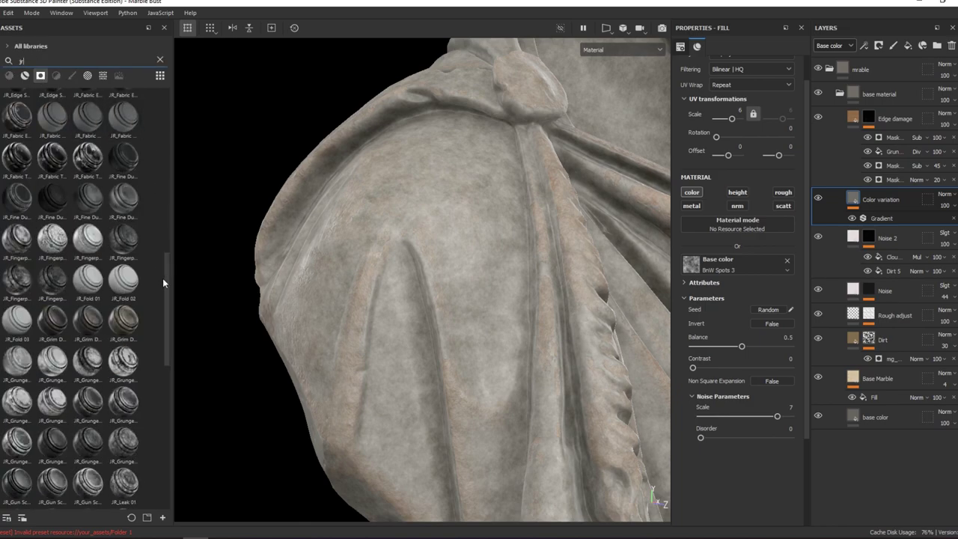
scroll(119, 225, up, 5)
scroll(91, 154, up, 5)
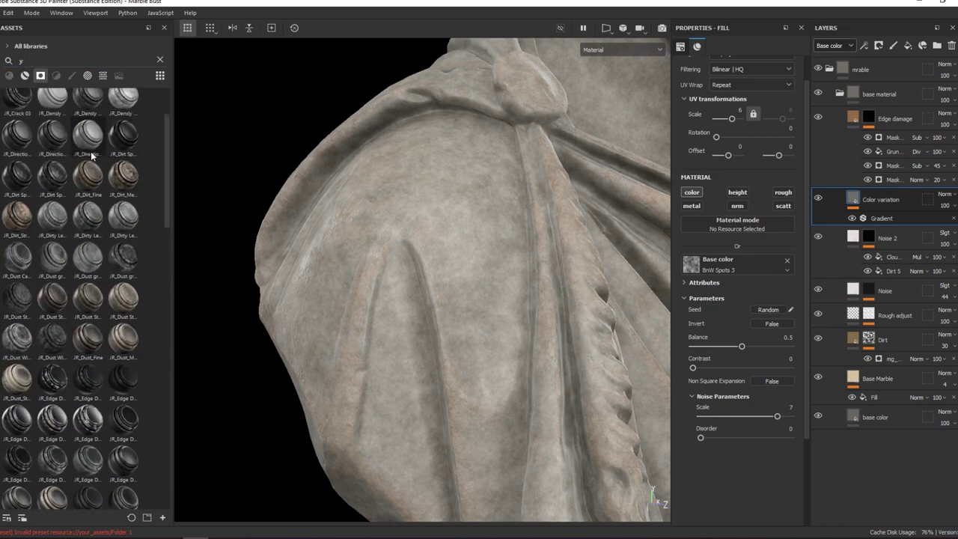
scroll(92, 154, up, 3)
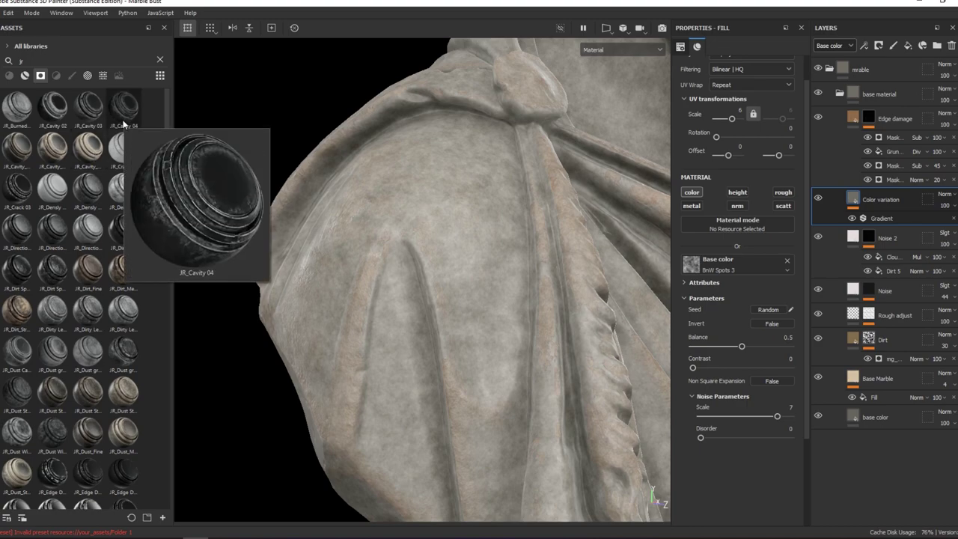
double_click(73, 59)
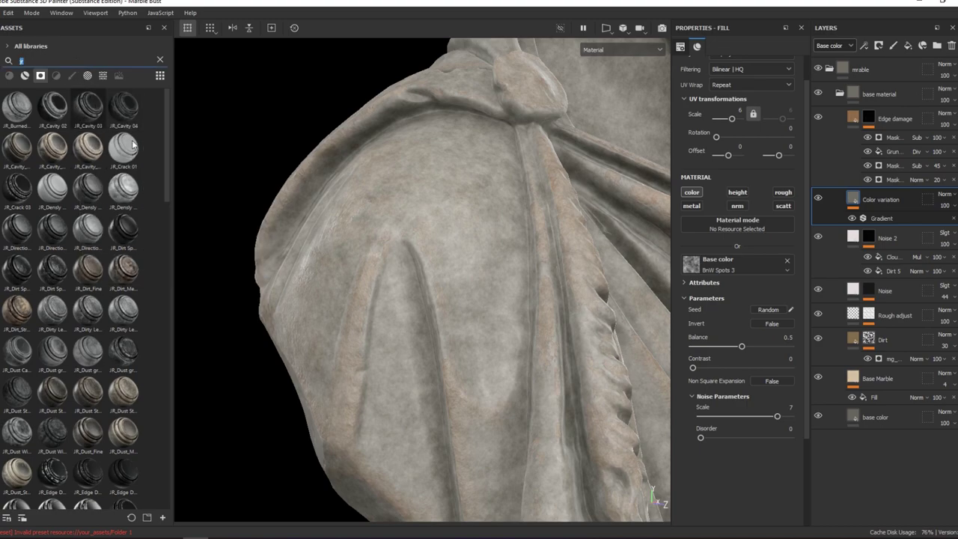
key(BackSpace)
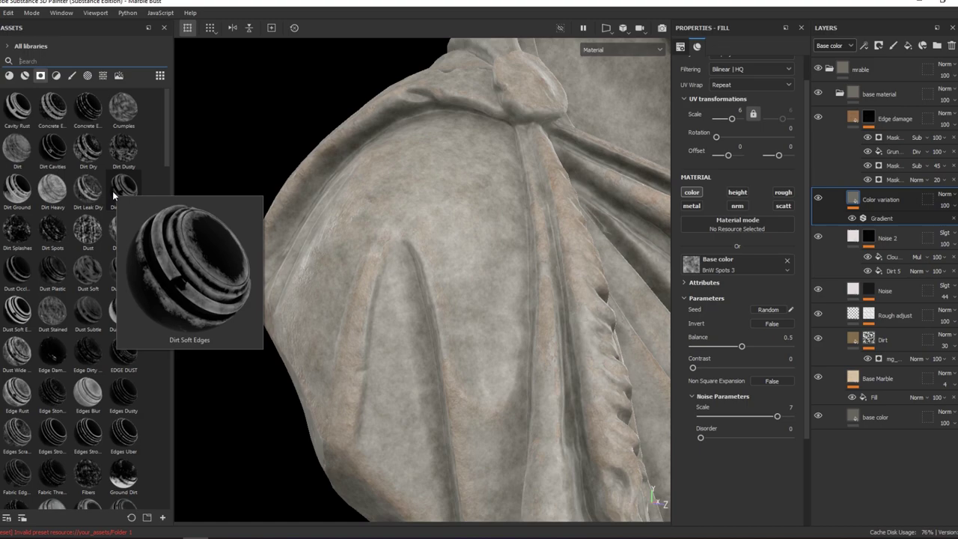
mouse_move(112, 191)
mouse_down()
mouse_move(100, 205)
mouse_move(891, 202)
mouse_up()
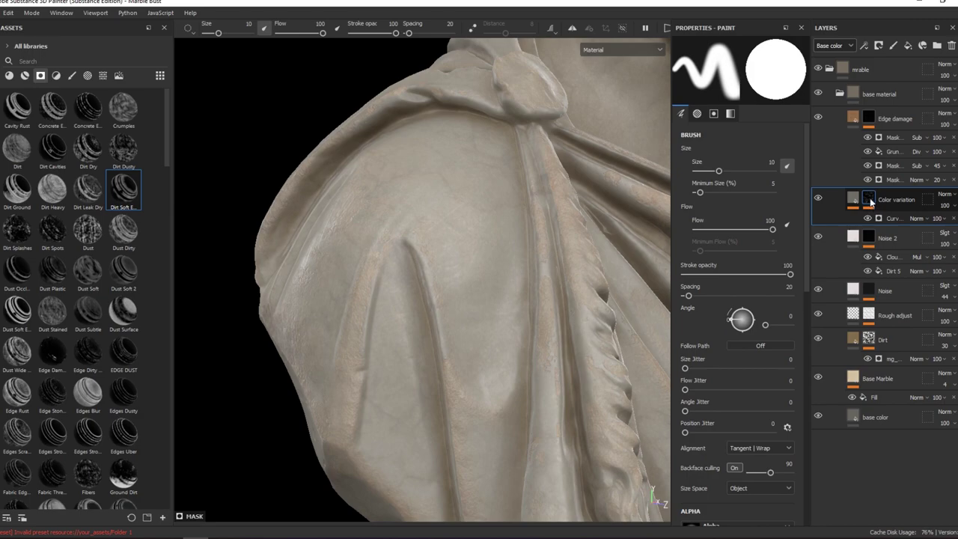
alt+click(869, 199)
click(852, 199)
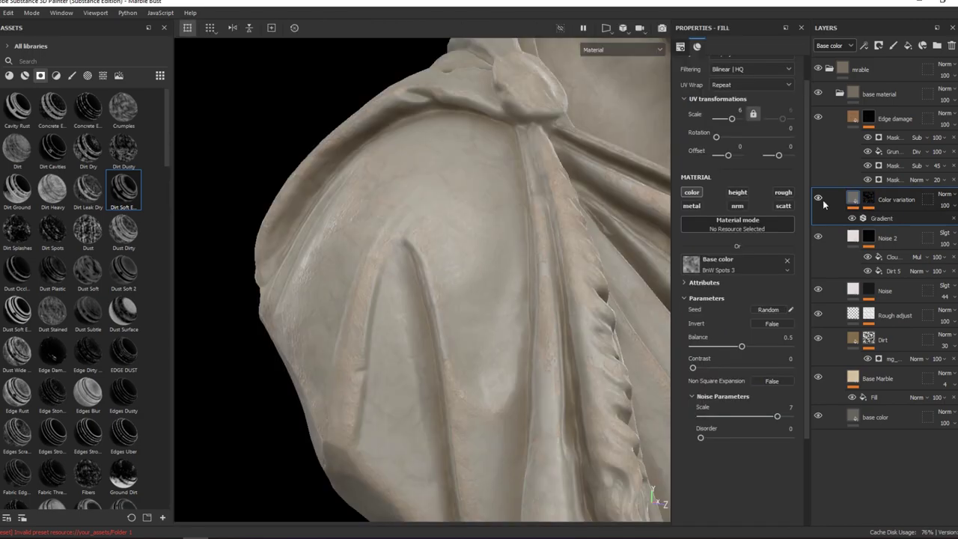
mouse_move(511, 161)
alt+mouse_down()
mouse_move(523, 170)
mouse_move(377, 160)
mouse_move(312, 133)
mouse_move(748, 190)
mouse_move(562, 170)
mouse_move(577, 175)
alt+mouse_up()
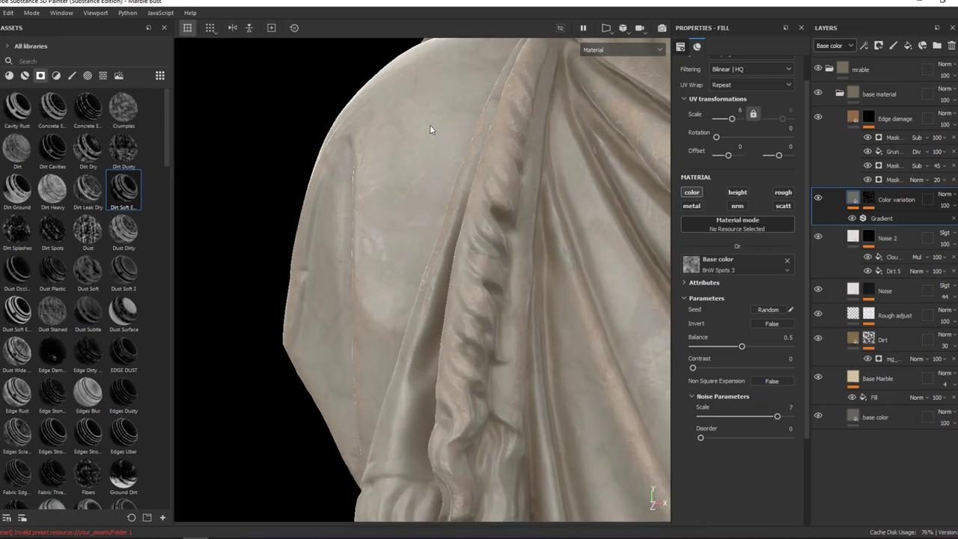
alt+drag(429, 124, 446, 205)
click(900, 217)
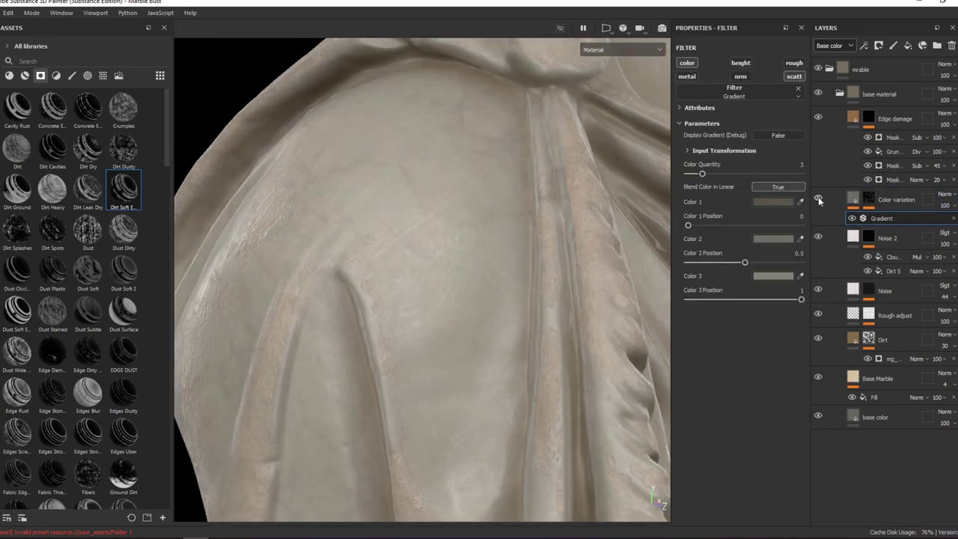
click(853, 199)
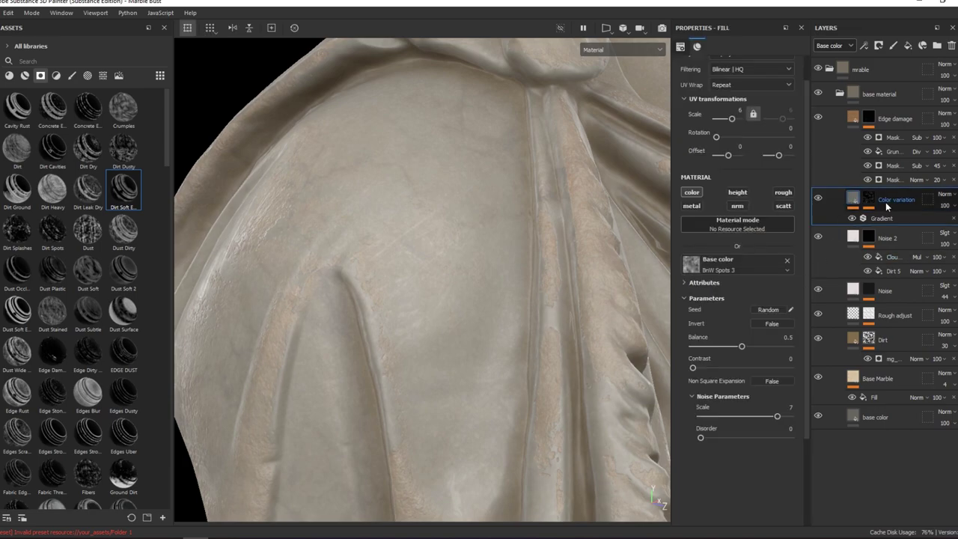
click(872, 216)
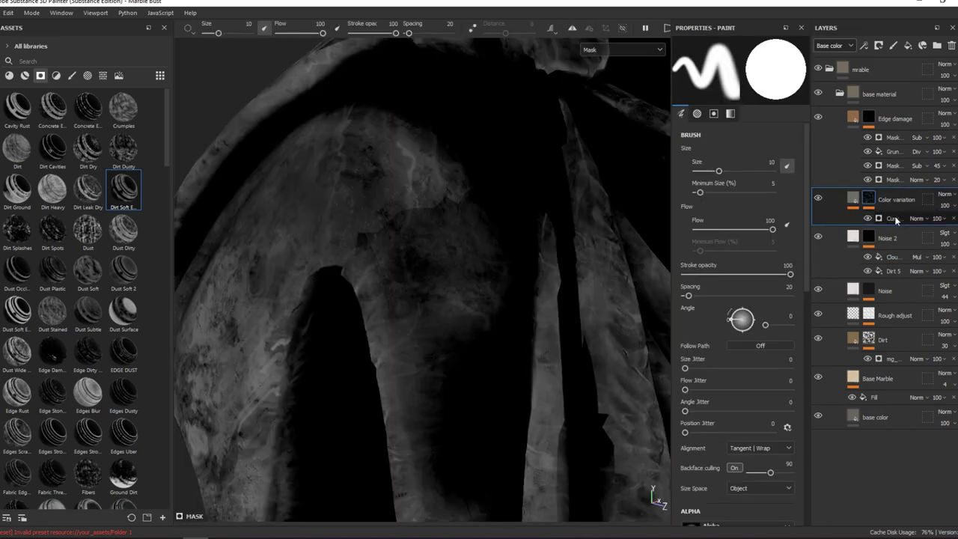
click(872, 199)
click(877, 215)
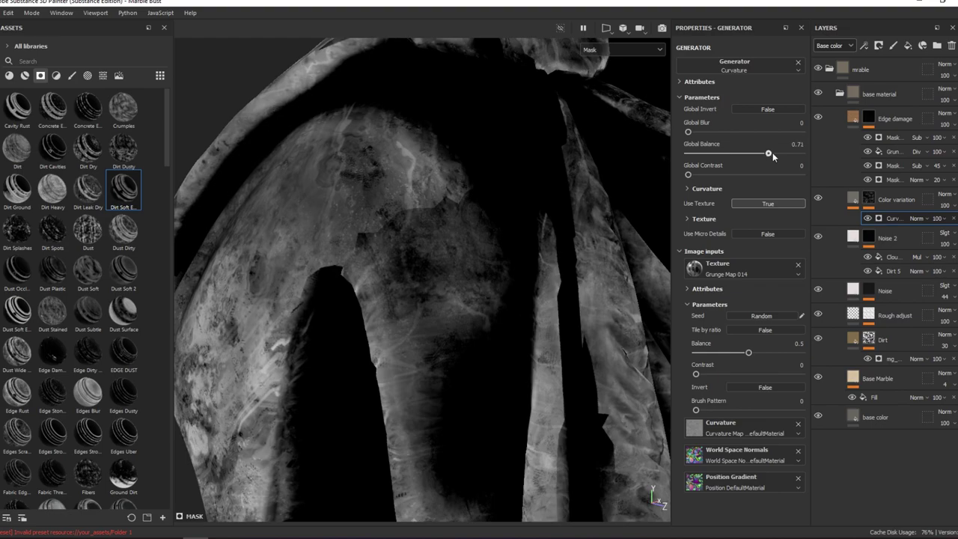
click(775, 153)
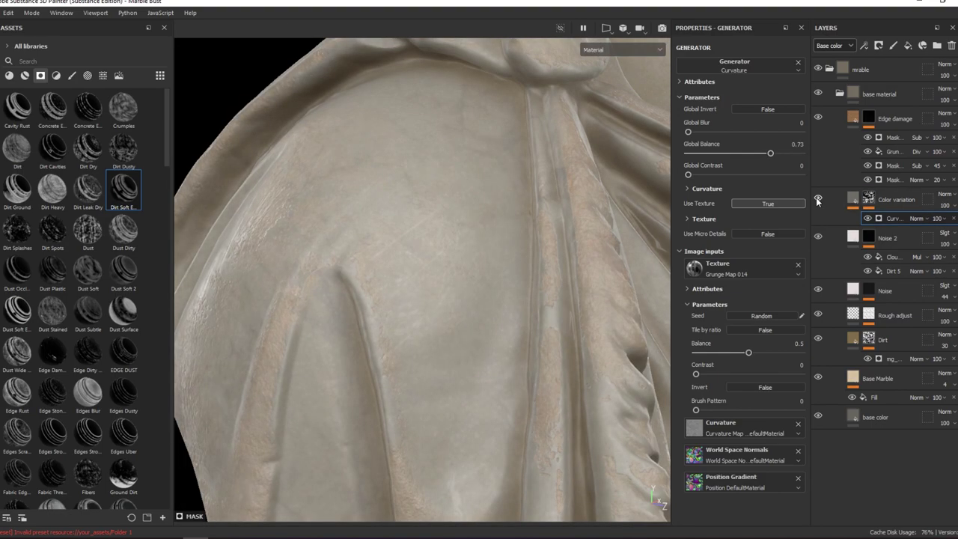
key(c)
drag(691, 131, 689, 132)
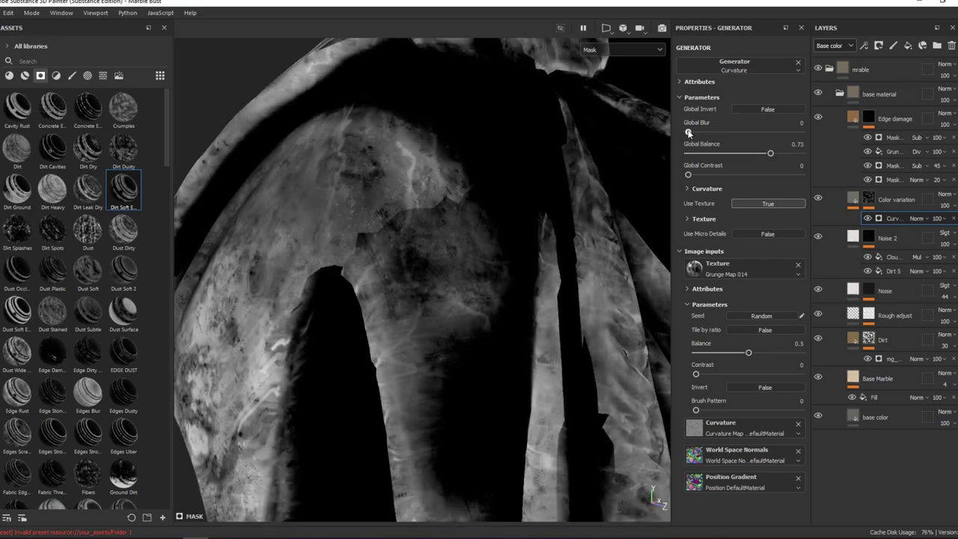
click(937, 218)
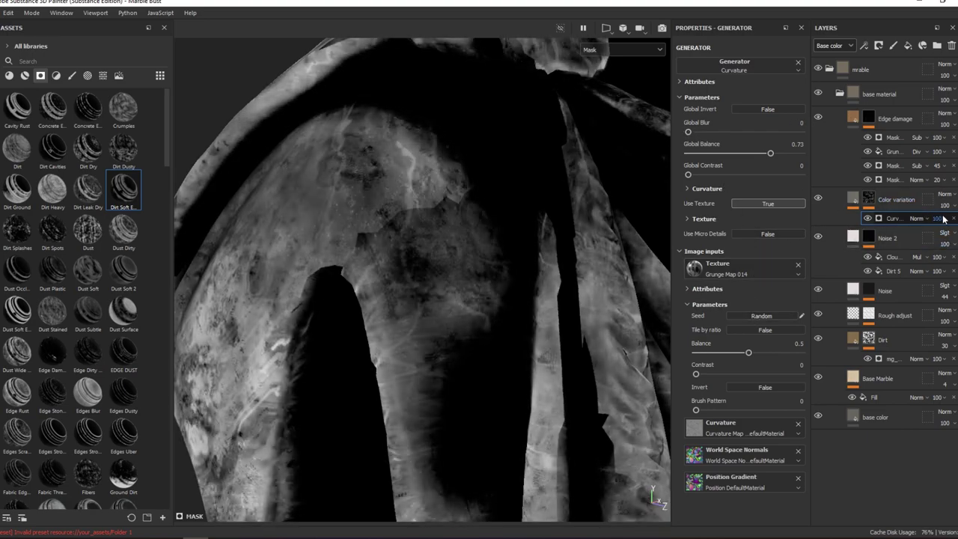
drag(957, 236, 939, 237)
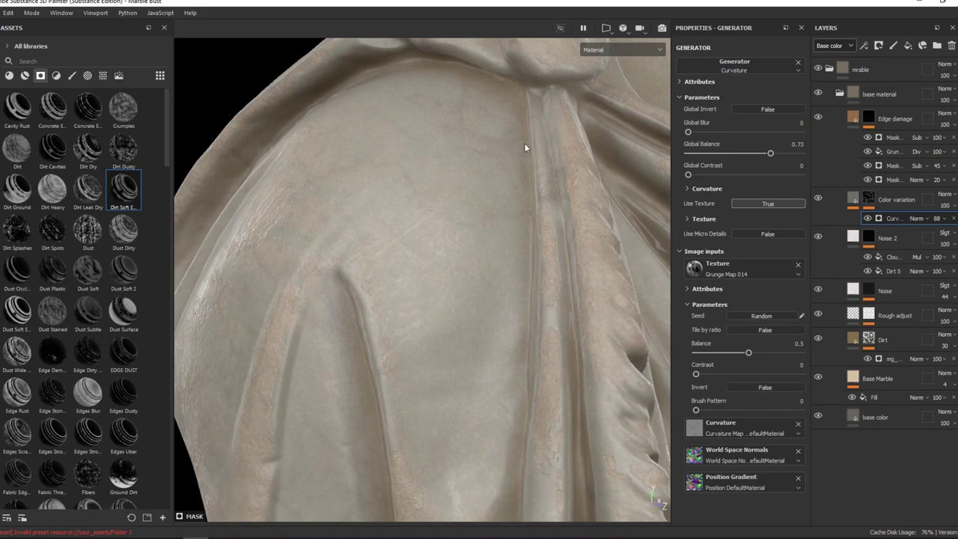
alt+drag(524, 148, 477, 187)
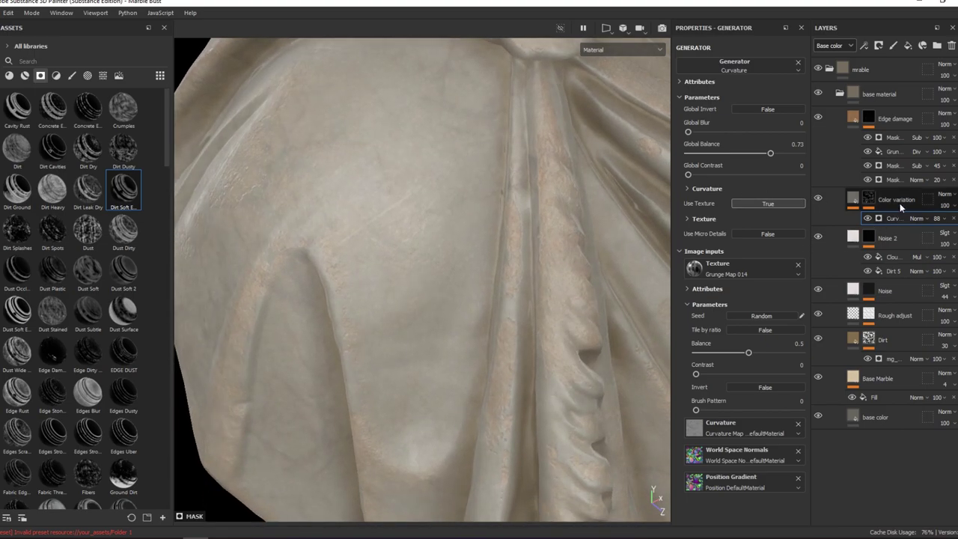
drag(823, 200, 822, 258)
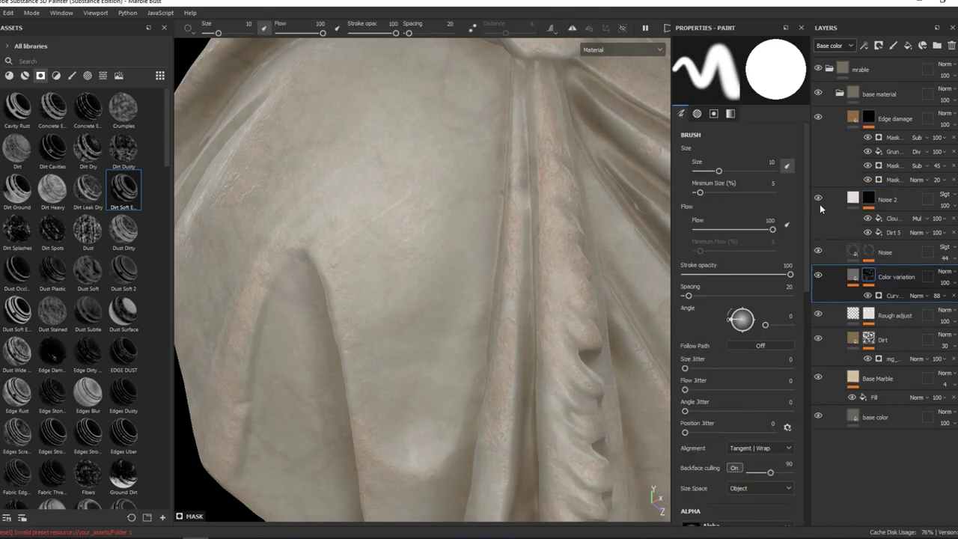
key(f)
scroll(449, 378, up, 3)
mouse_move(450, 378)
alt+right_down()
mouse_move(498, 336)
mouse_move(383, 285)
mouse_move(452, 285)
mouse_move(432, 280)
alt+right_up()
alt+drag(433, 280, 554, 285)
Add a fill layer at the top of the stack named Edge Blur.
click(905, 95)
click(906, 46)
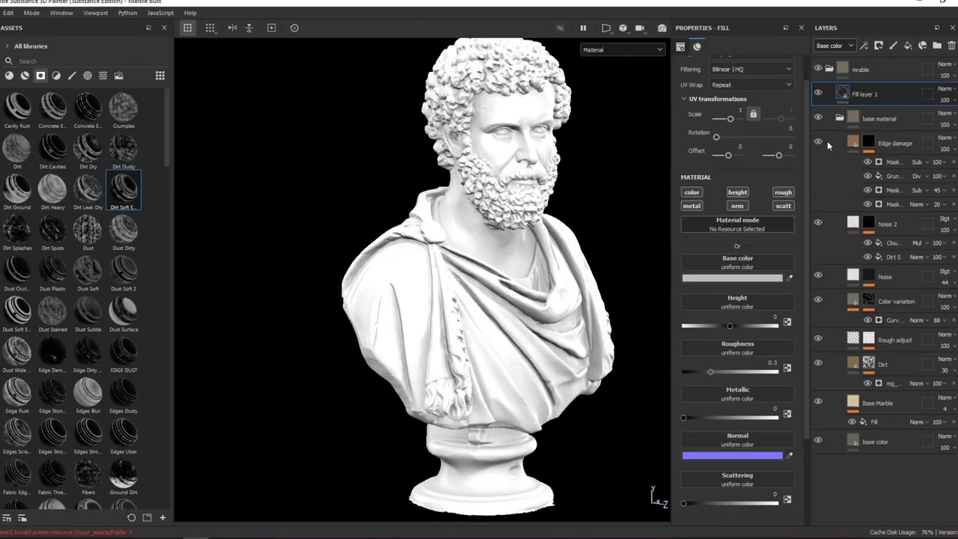
right_click(860, 91)
double_click(863, 95)
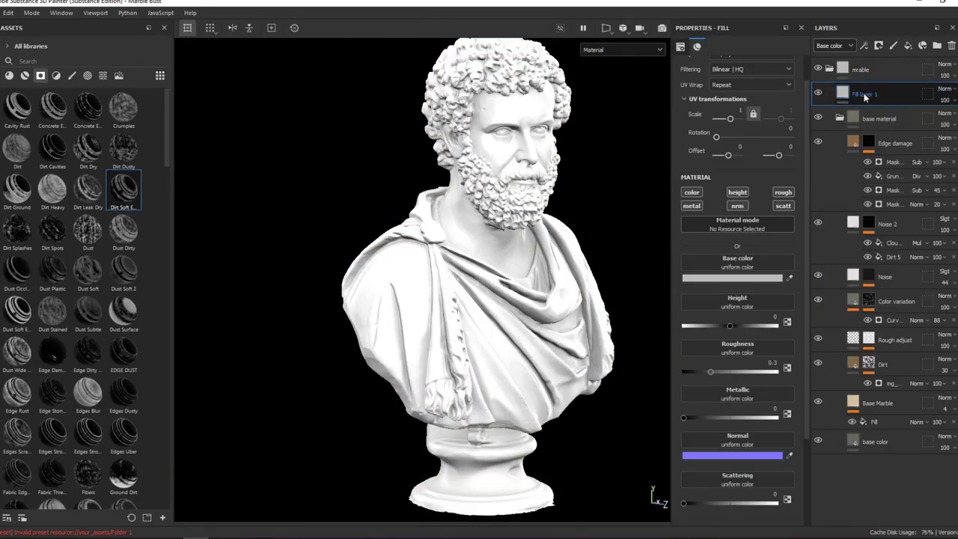
double_click(865, 95)
key(Return)
Give Edge Blur a black mask and check it in mask preview.
right_click(866, 103)
click(881, 29)
key(1)
scroll(458, 262, up, 5)
mouse_move(526, 234)
alt+mouse_down()
mouse_move(474, 239)
mouse_move(466, 231)
mouse_move(546, 197)
mouse_move(486, 192)
alt+mouse_up()
key(m)
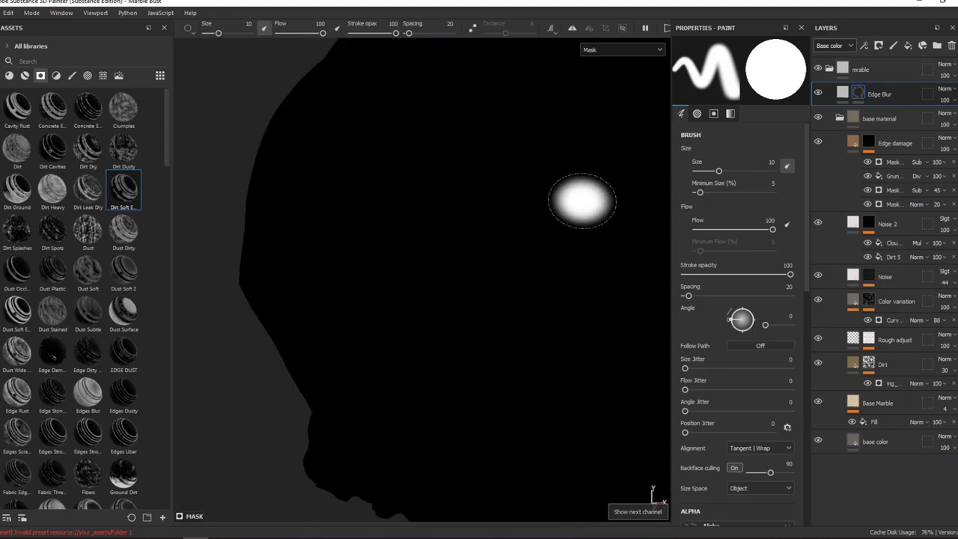
key(m)
right_click(894, 93)
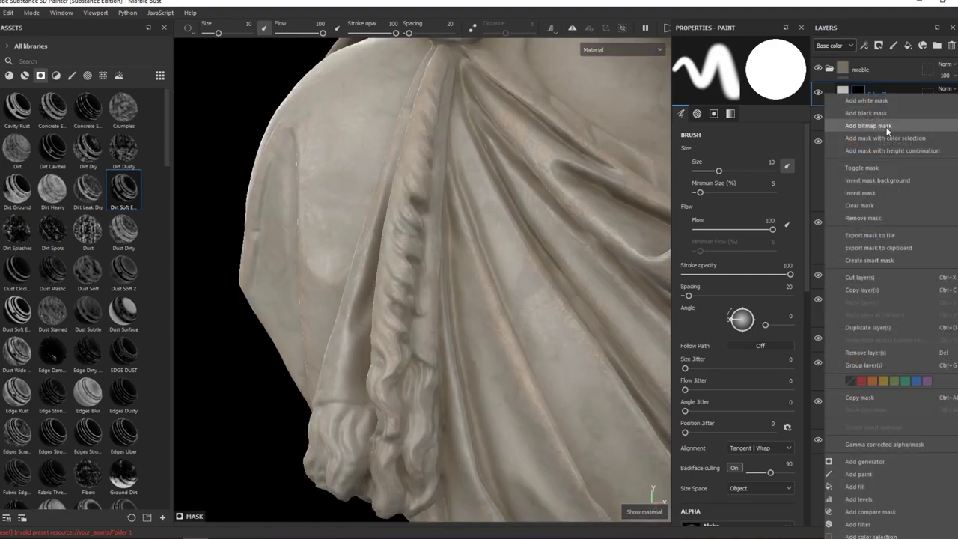
click(857, 90)
right_click(857, 89)
Add a Curvature generator to the Edge Blur mask with global blur 1.77.
click(865, 385)
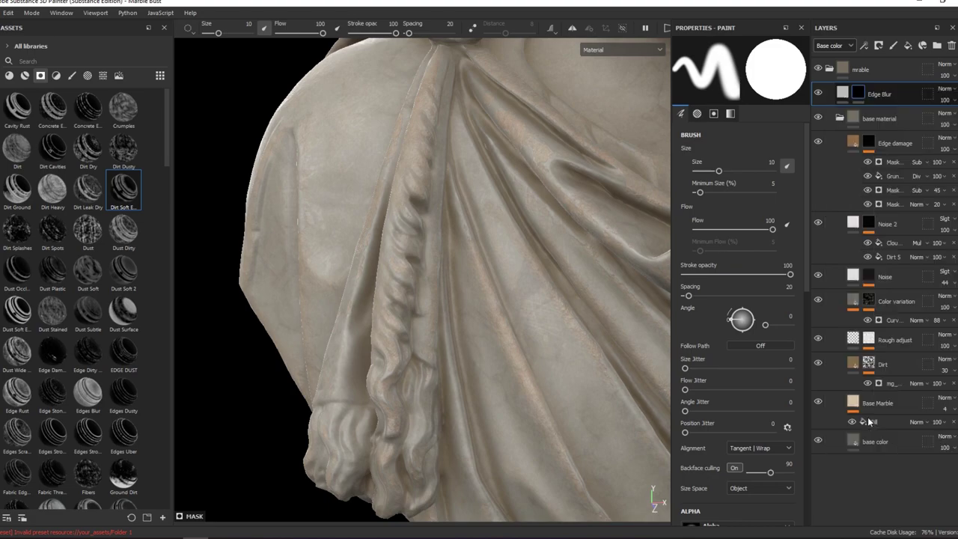
click(789, 72)
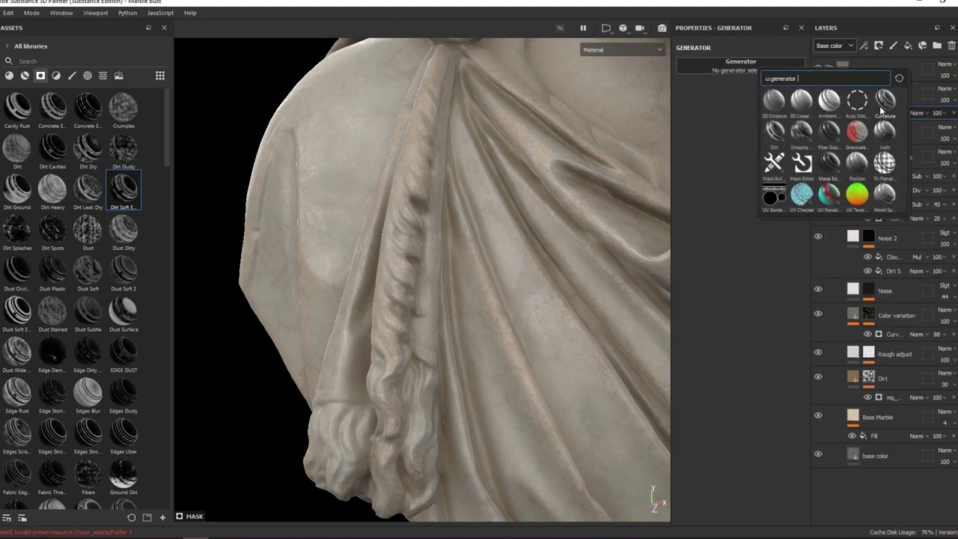
click(885, 103)
key(c)
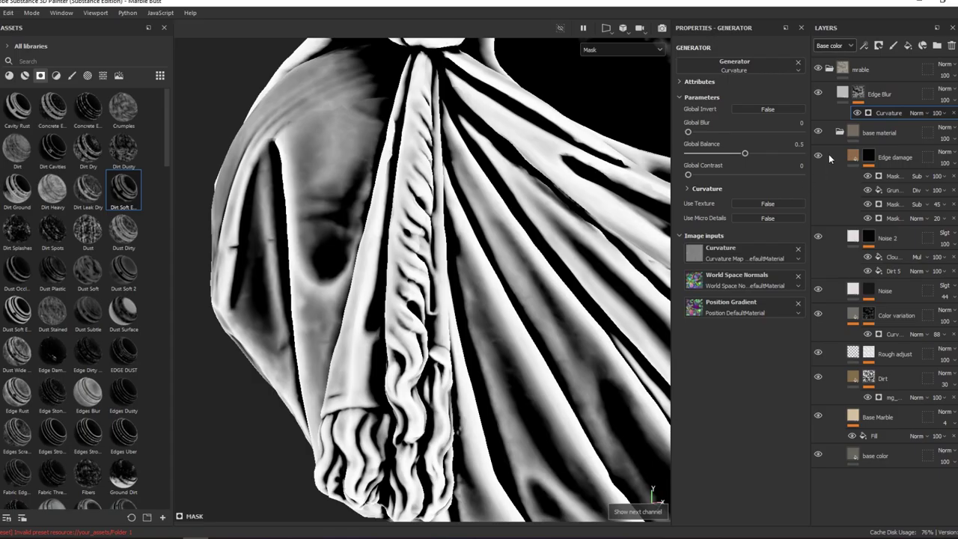
click(702, 134)
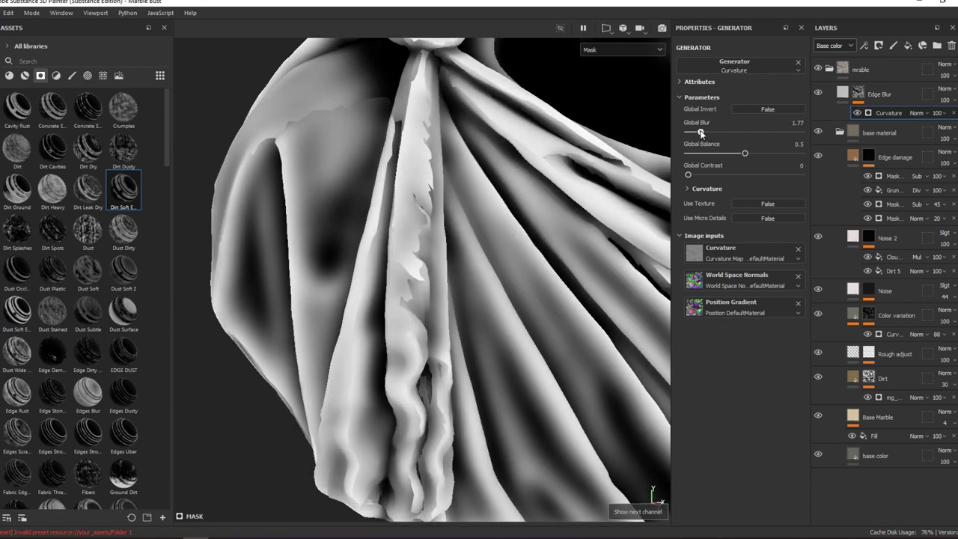
key(m)
Lower the Edge Blur layer's opacity to 8.
click(842, 93)
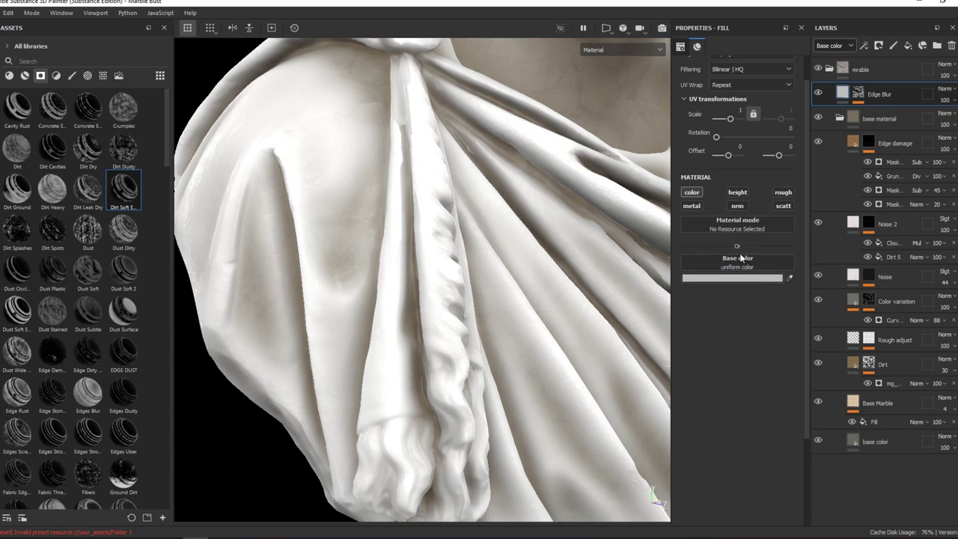
click(859, 93)
drag(936, 100, 936, 119)
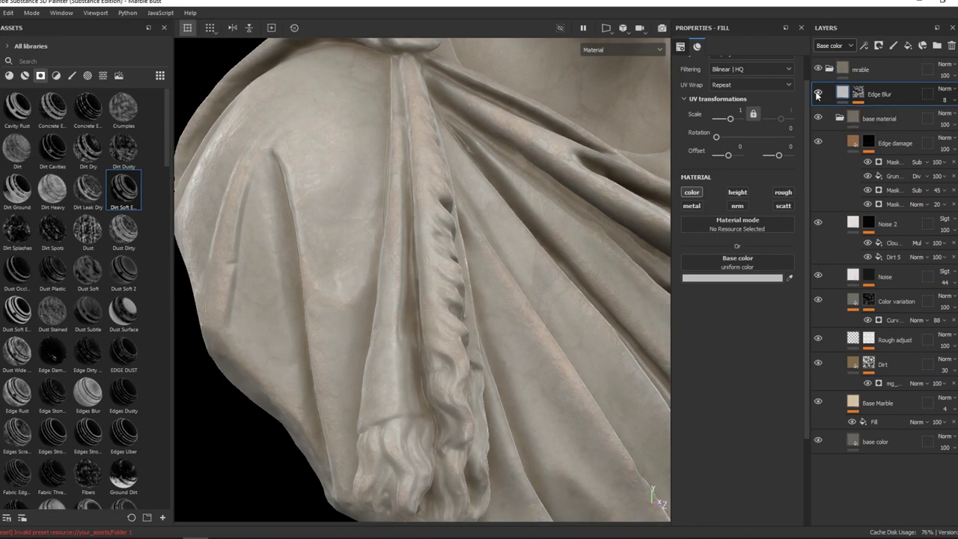
Give Edge Blur a light tan-brown base colour.
key(f)
scroll(492, 332, up, 3)
alt+middle_drag(449, 342, 564, 276)
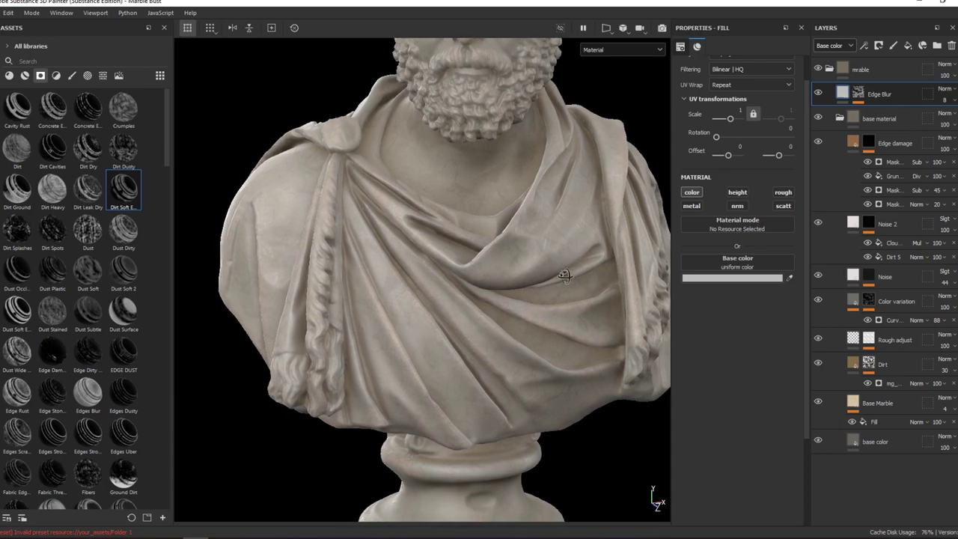
alt+drag(564, 276, 636, 254)
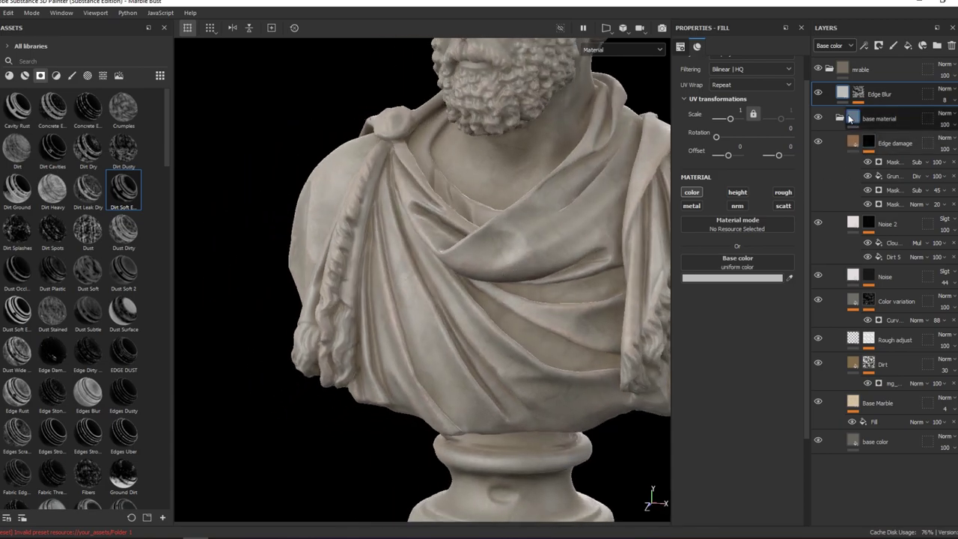
click(740, 278)
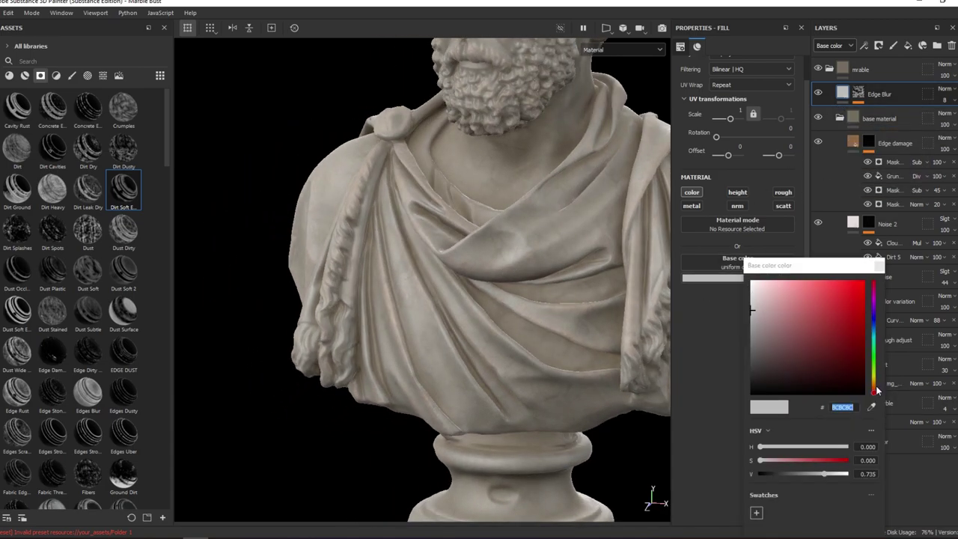
drag(877, 390, 873, 383)
mouse_move(798, 327)
mouse_down()
mouse_move(827, 329)
mouse_move(821, 345)
mouse_up()
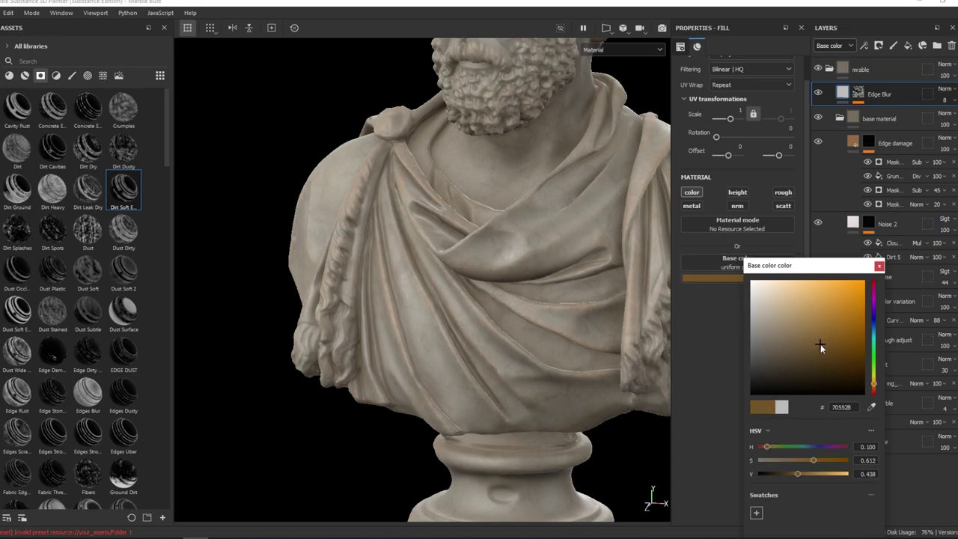
click(880, 265)
click(765, 278)
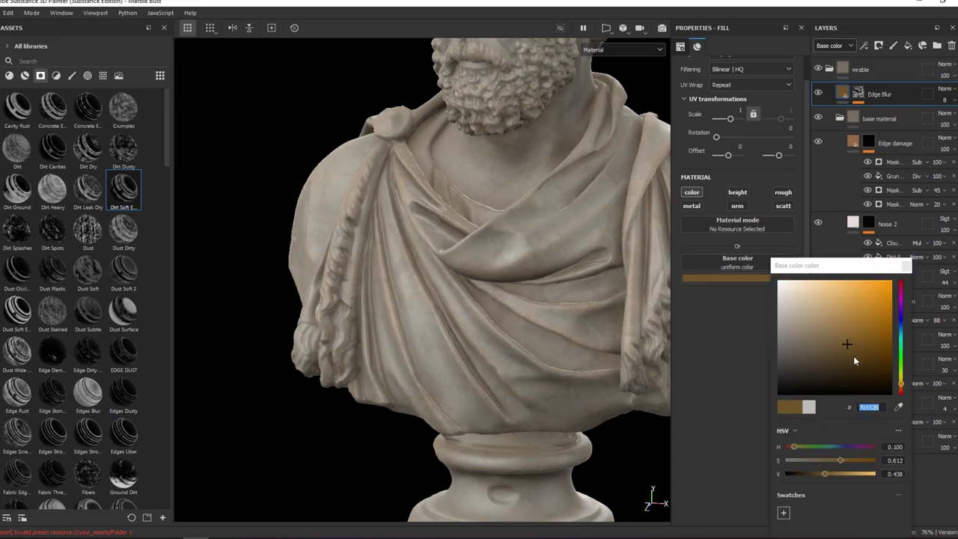
drag(853, 360, 826, 328)
click(954, 107)
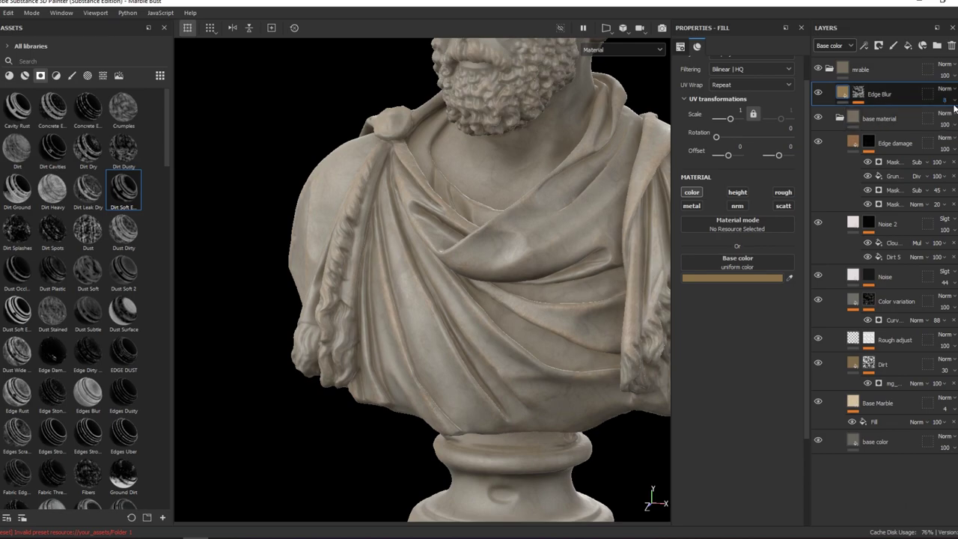
Set the Edge Blur layer's opacity to 14.
drag(954, 107, 951, 118)
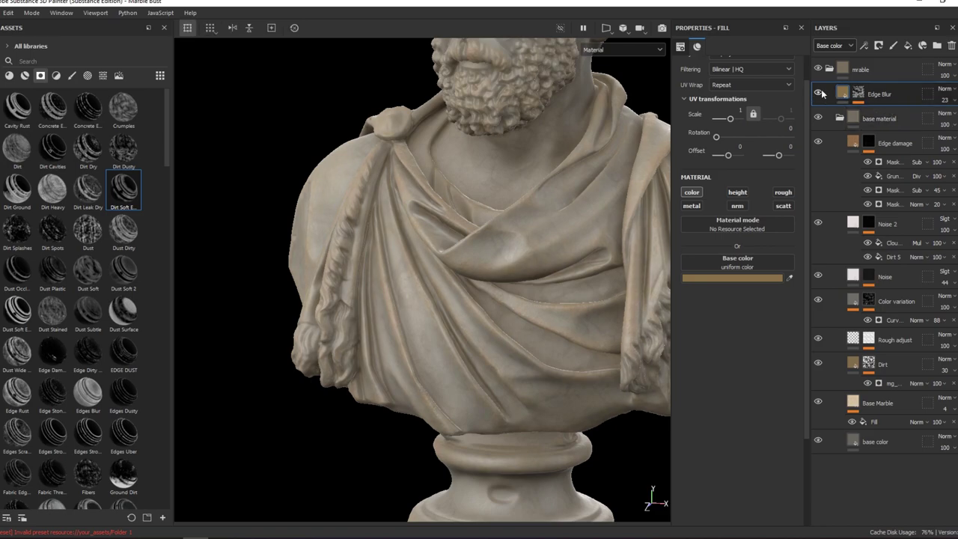
drag(945, 123, 935, 122)
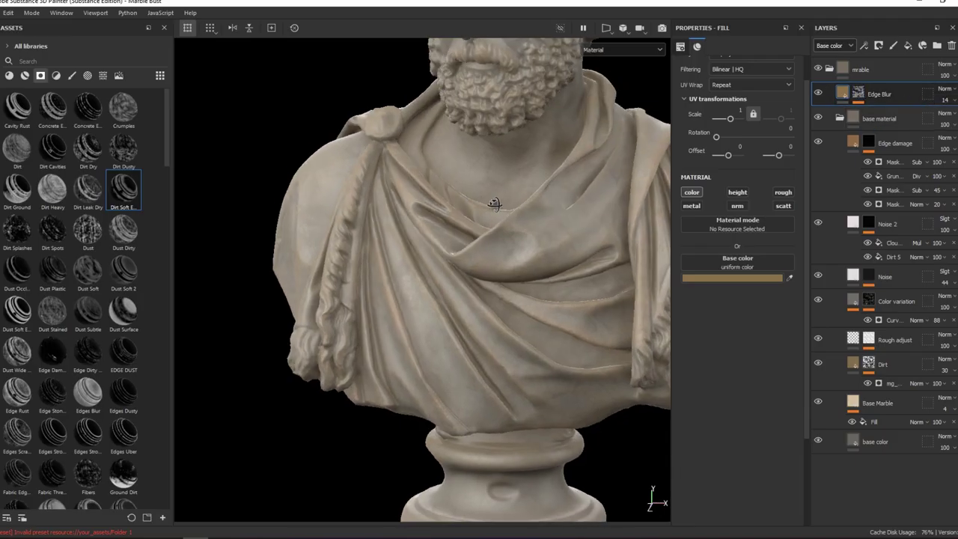
scroll(471, 235, up, 3)
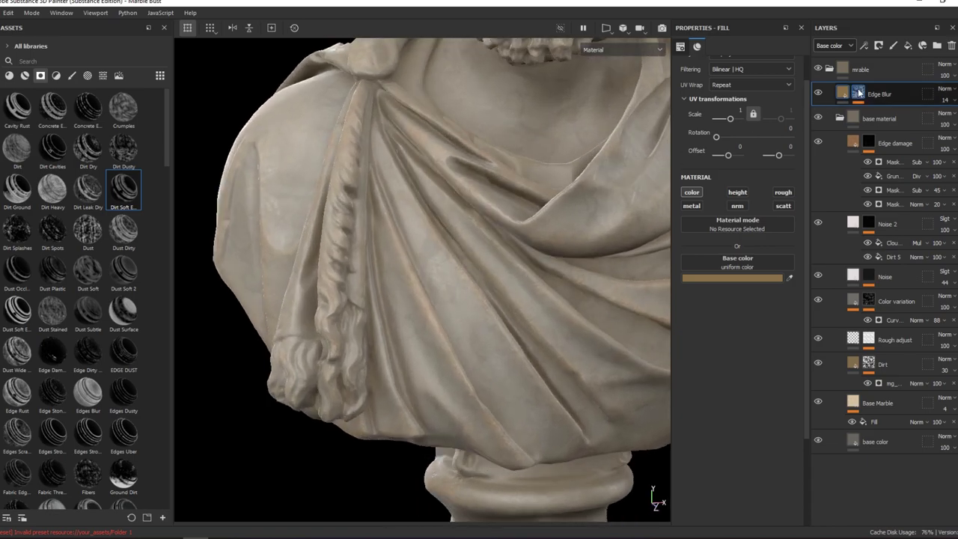
Add a Grunge Rough Dirty fill effect to the Edge Blur mask in Divide blend mode.
click(860, 91)
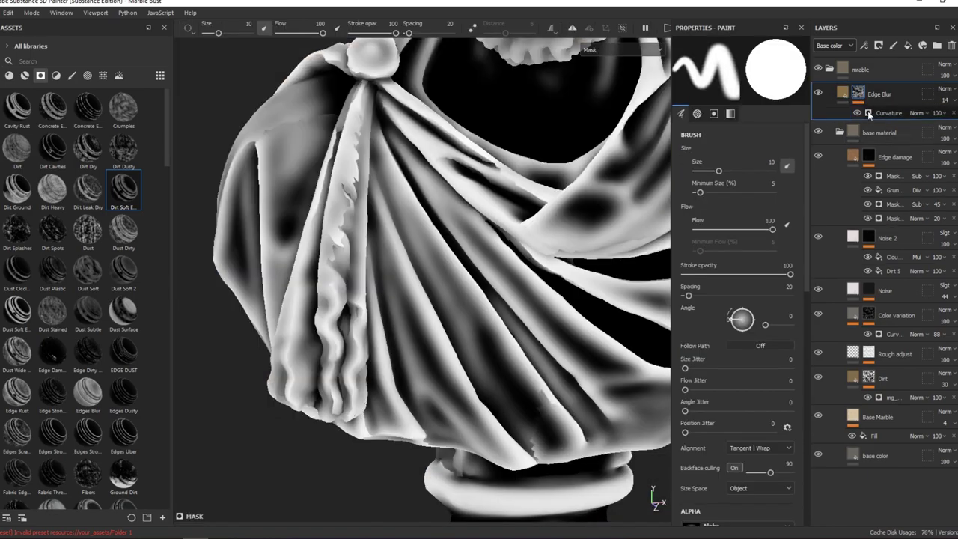
right_click(867, 111)
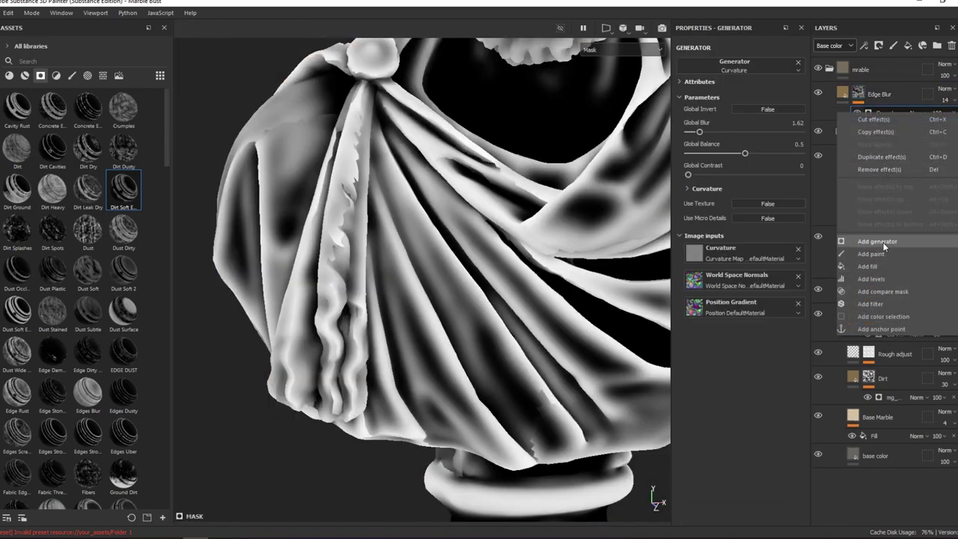
click(872, 266)
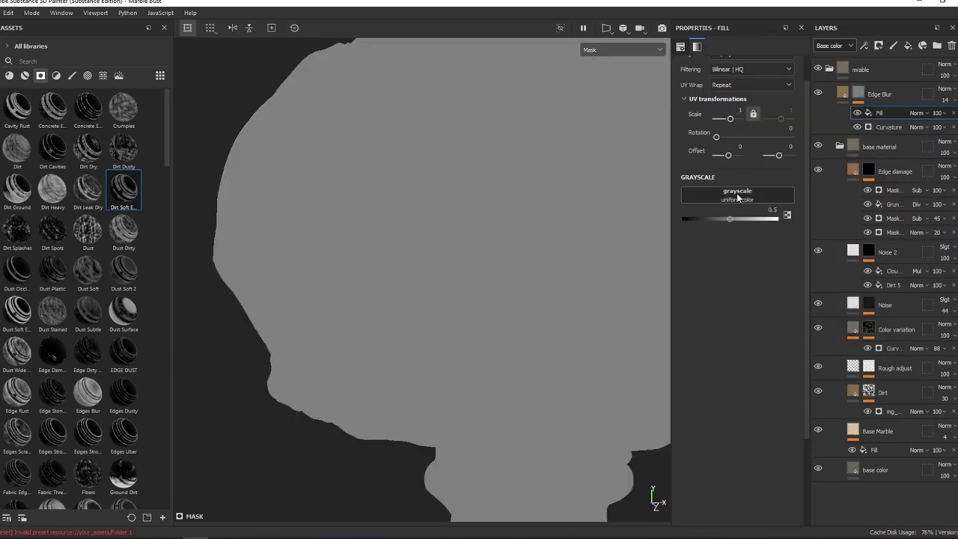
click(737, 193)
key(BackSpace)
key(BackSpace)
key(BackSpace)
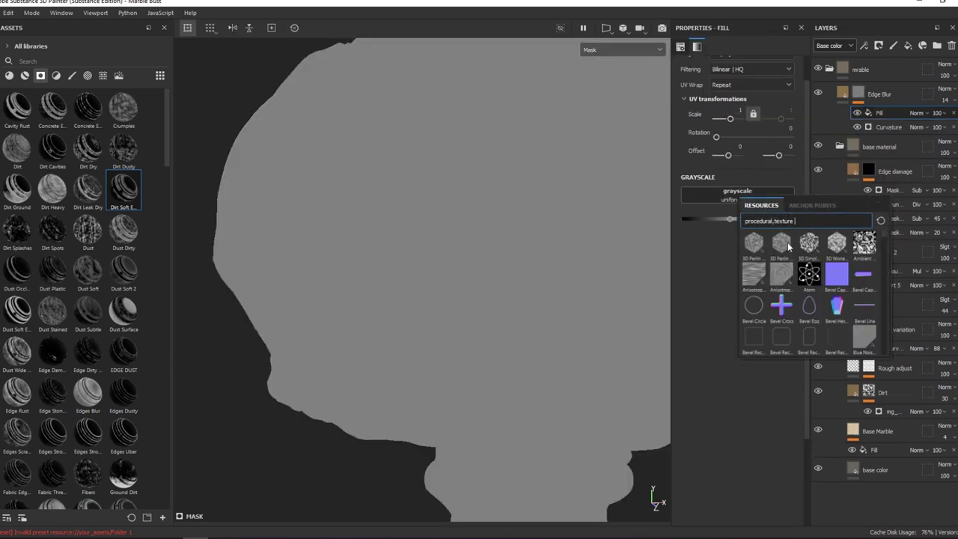
text(rough)
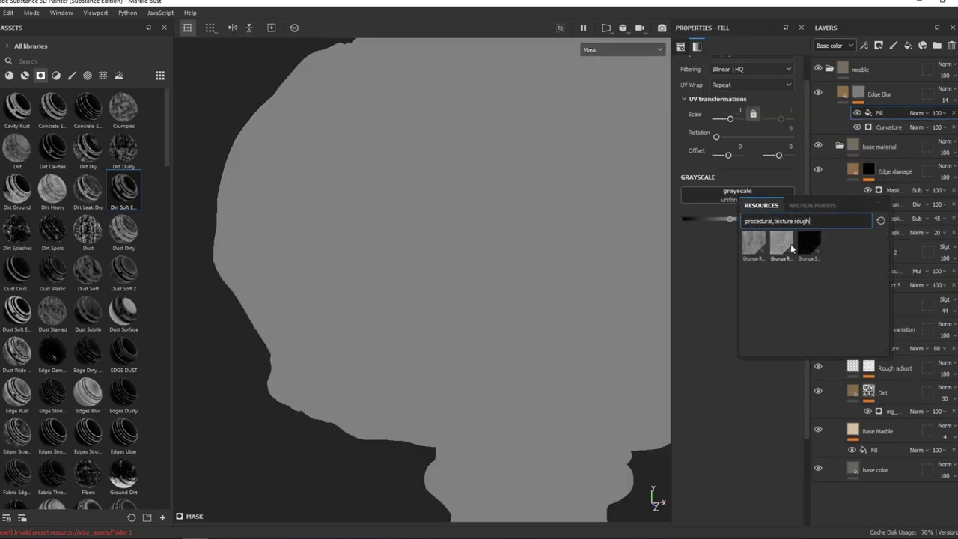
click(728, 251)
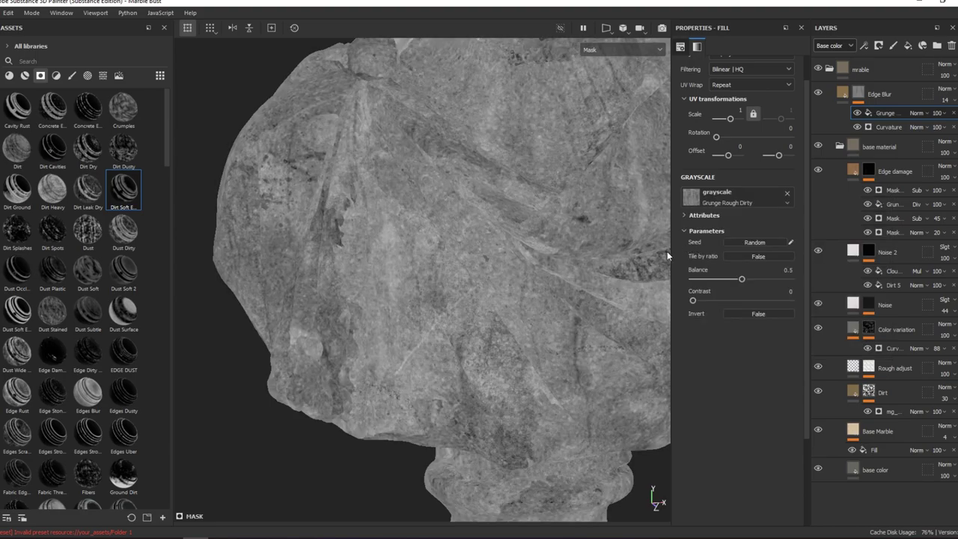
click(916, 113)
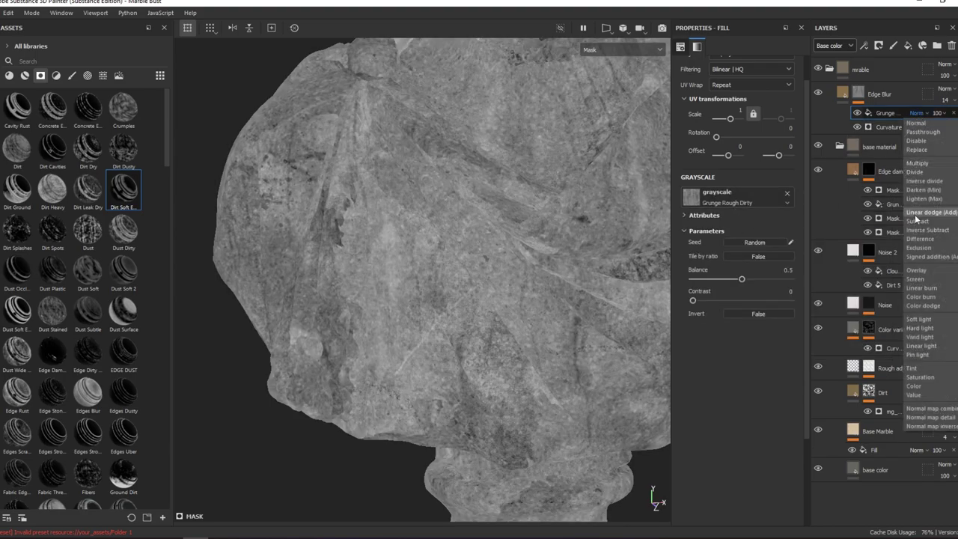
click(916, 171)
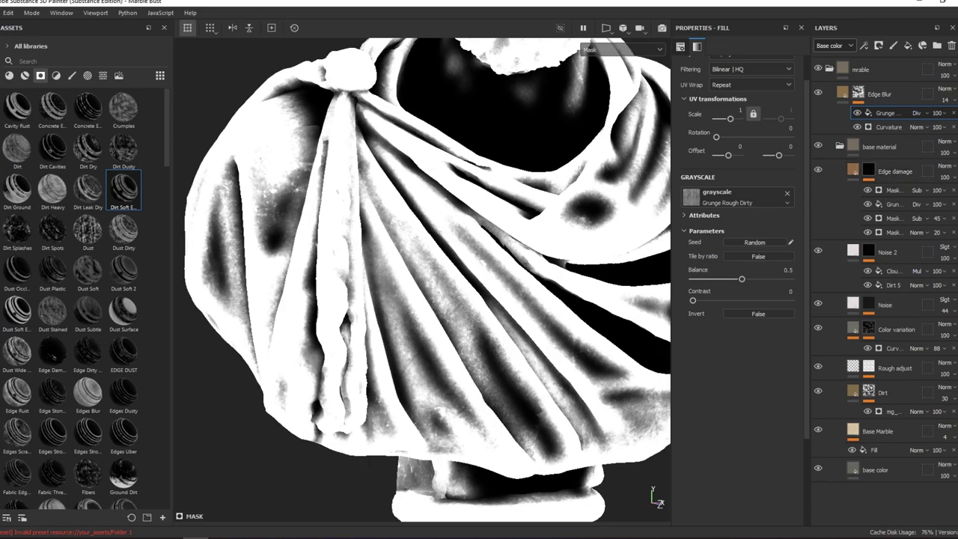
Set the mask's Curvature generator opacity to 20 and return to Material view.
click(953, 113)
key(ctrl+z)
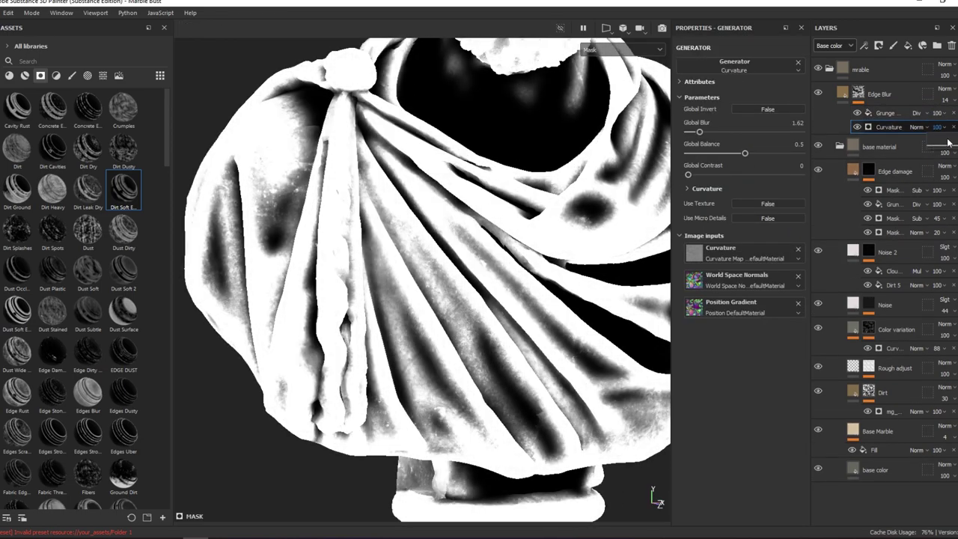
drag(948, 142, 947, 141)
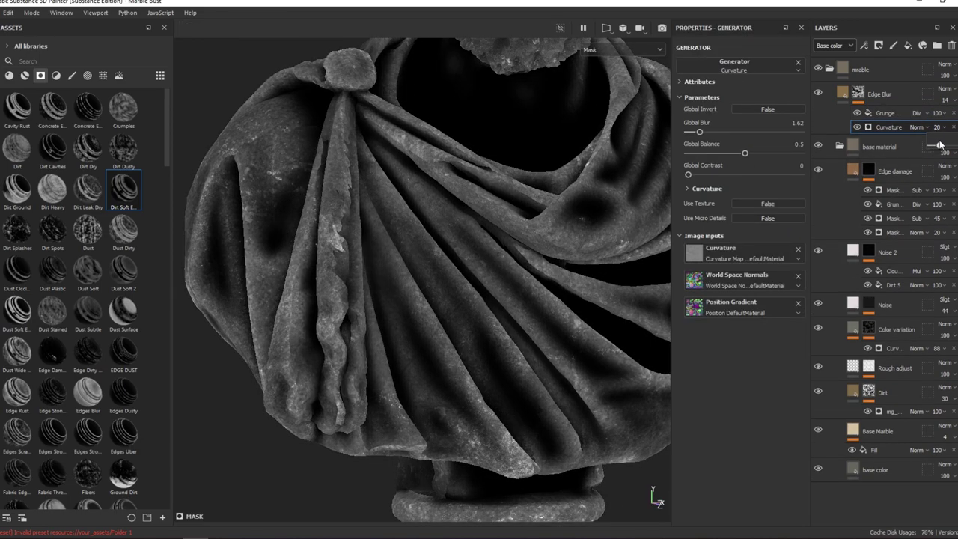
text(20)
key(Return)
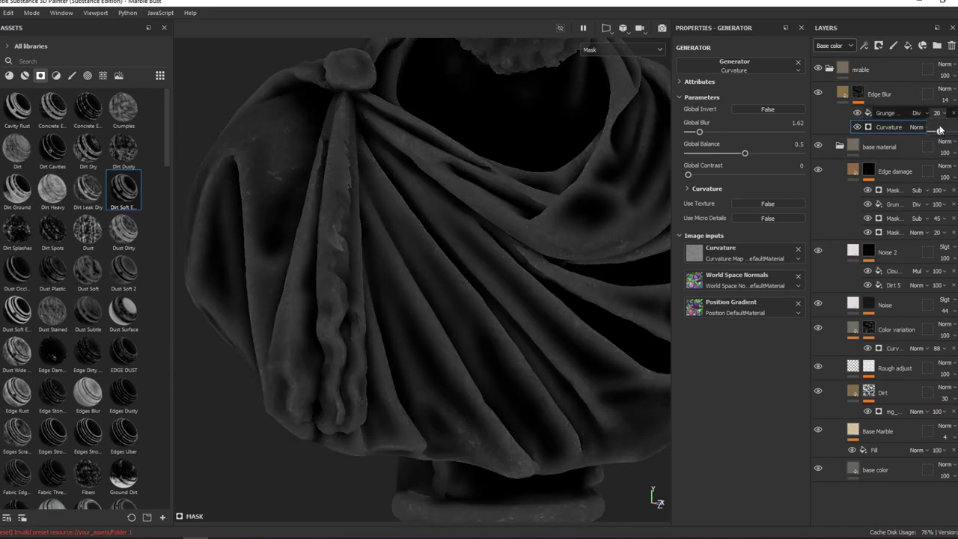
key(m)
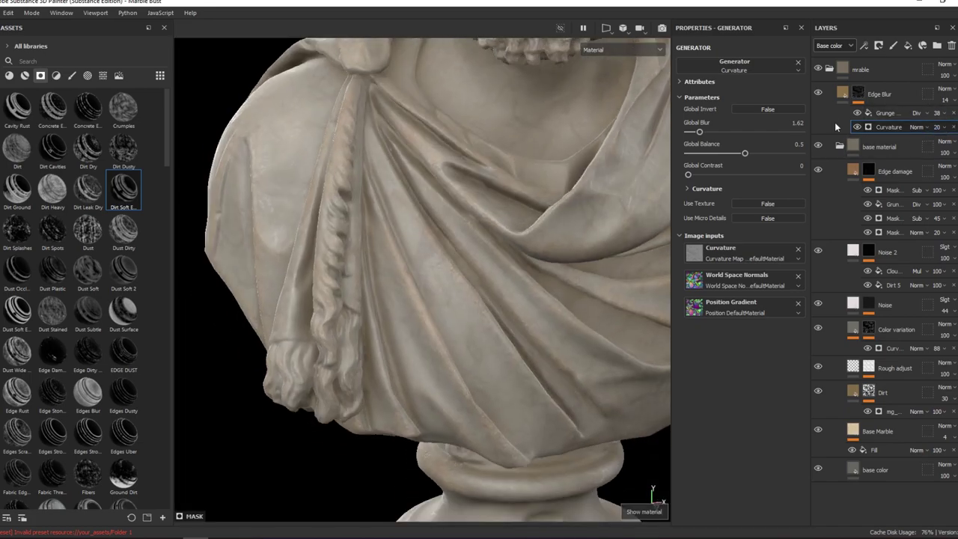
Raise Edge Blur's layer opacity to 39 and its grunge mask opacity to 38.
drag(944, 100, 955, 118)
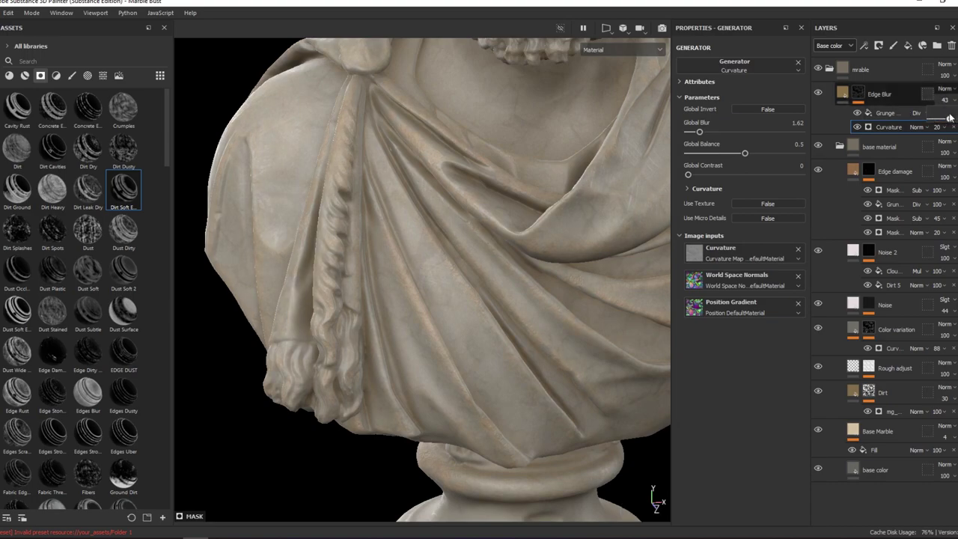
drag(948, 117, 917, 117)
mouse_move(393, 211)
alt+mouse_down()
mouse_move(539, 162)
mouse_move(539, 187)
mouse_move(602, 213)
mouse_move(524, 186)
mouse_move(479, 183)
alt+mouse_up()
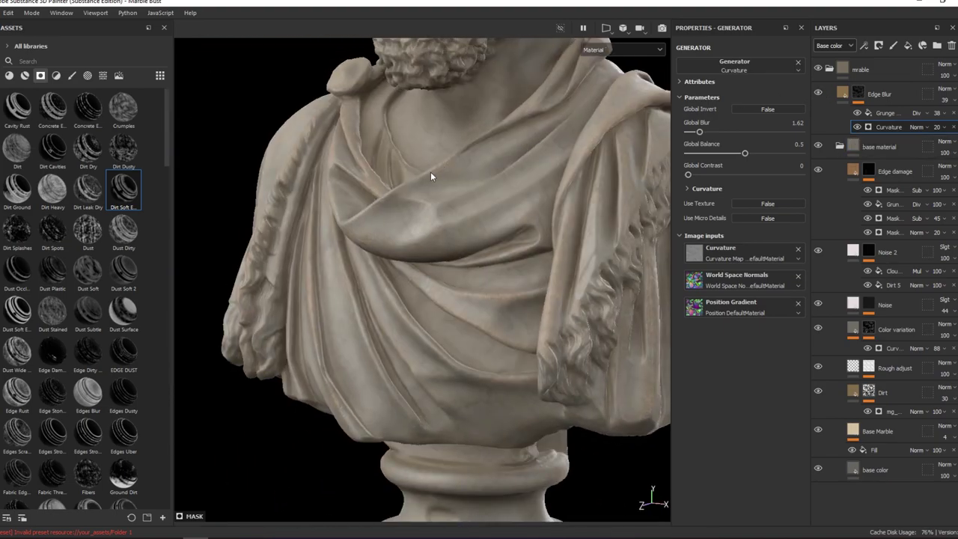
scroll(492, 207, down, 3)
scroll(512, 204, down, 5)
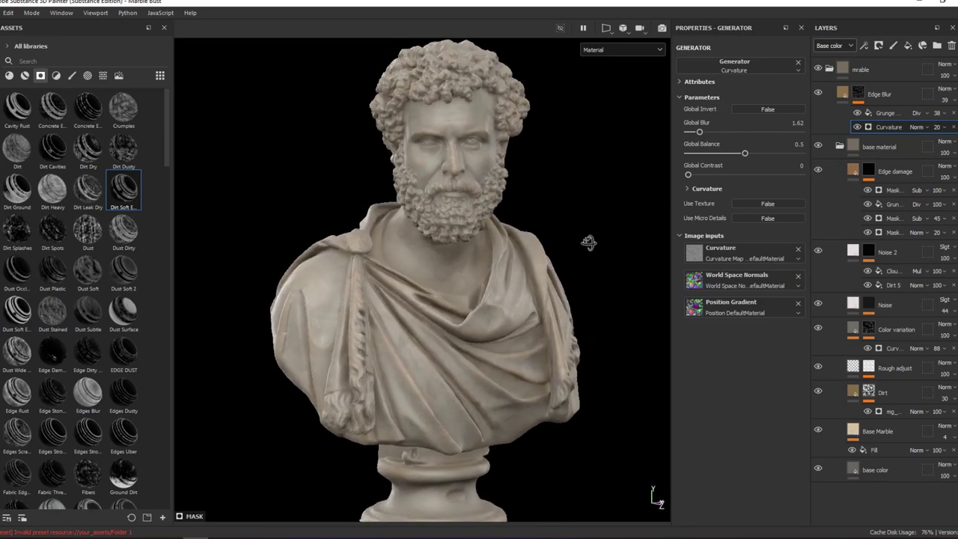
scroll(588, 242, up, 4)
scroll(342, 445, up, 3)
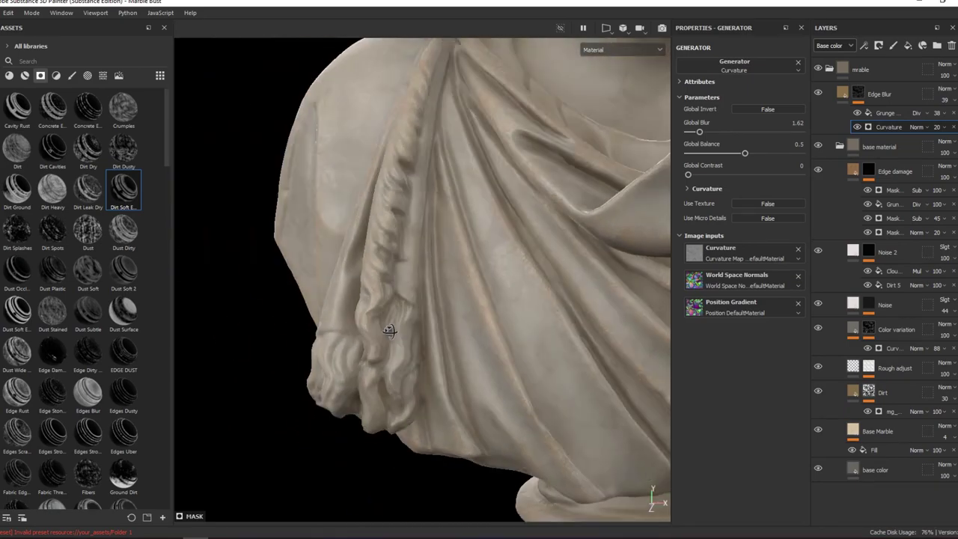
scroll(389, 331, down, 2)
scroll(471, 316, down, 2)
scroll(457, 316, down, 1)
scroll(456, 320, down, 3)
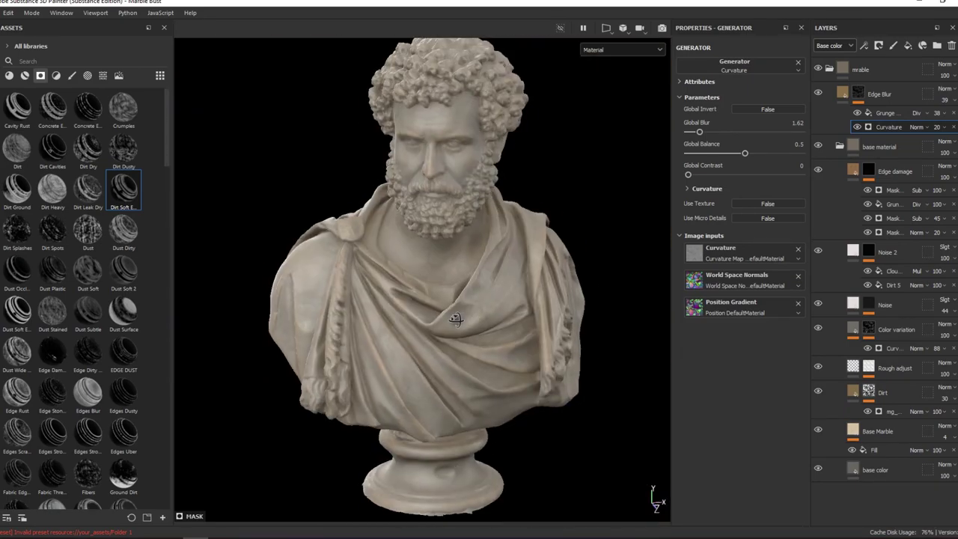
alt+drag(456, 320, 496, 302)
scroll(429, 345, up, 3)
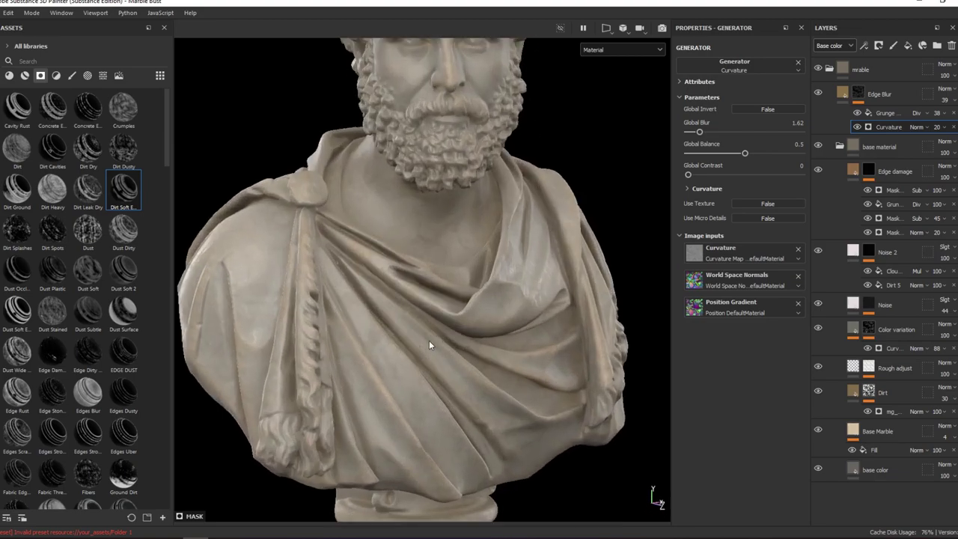
alt+drag(429, 345, 459, 315)
Check the bust in the Roughness channel, then return to Material view with Edge Blur selected.
click(621, 50)
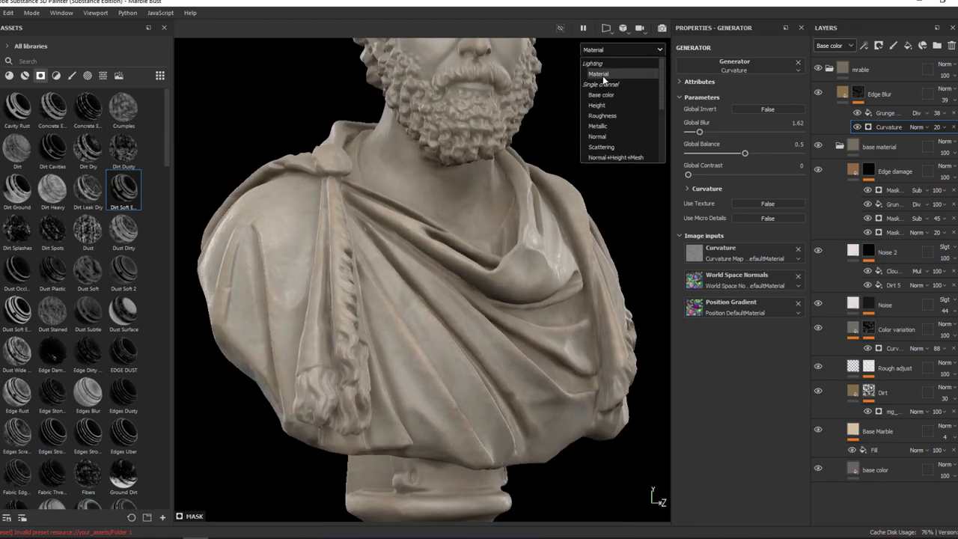
click(602, 115)
scroll(404, 268, up, 2)
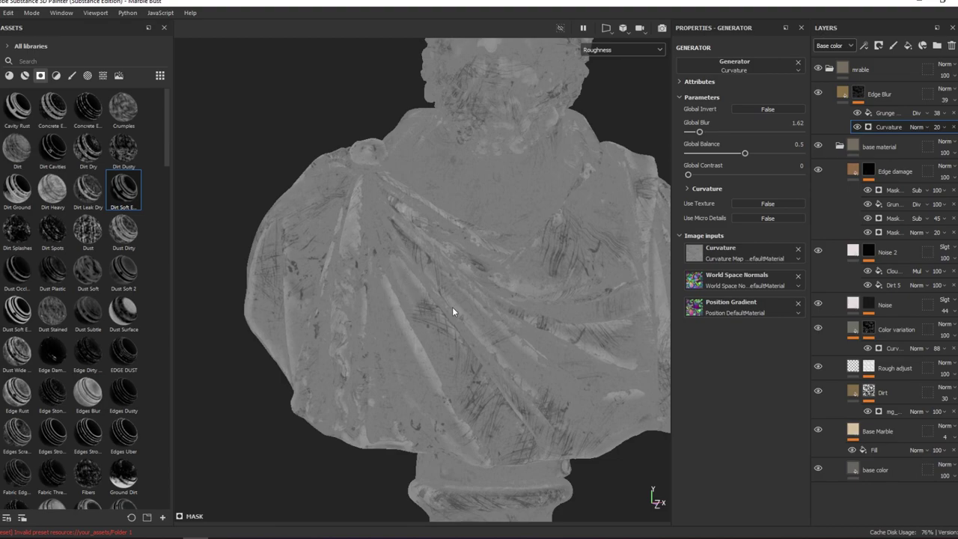
scroll(402, 336, up, 2)
key(m)
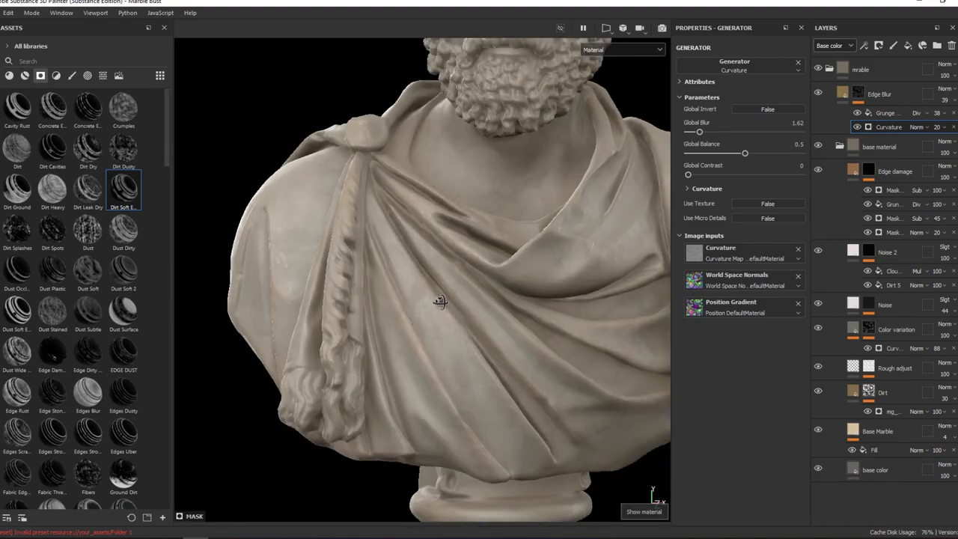
mouse_move(440, 301)
alt+mouse_down()
mouse_move(364, 297)
mouse_move(462, 280)
mouse_move(479, 290)
alt+mouse_up()
click(857, 94)
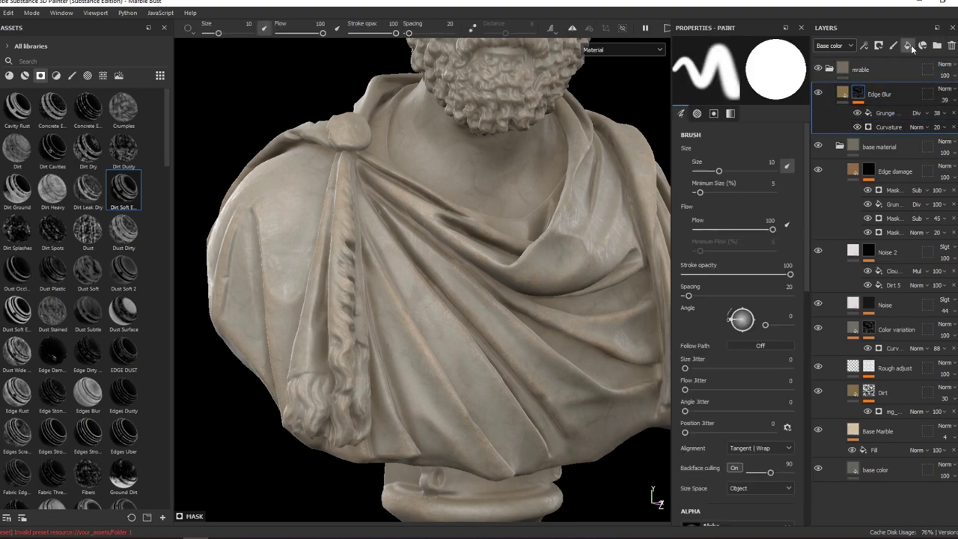
Add a fill layer, then delete the unwanted Fill layer 1.
click(908, 46)
right_click(870, 105)
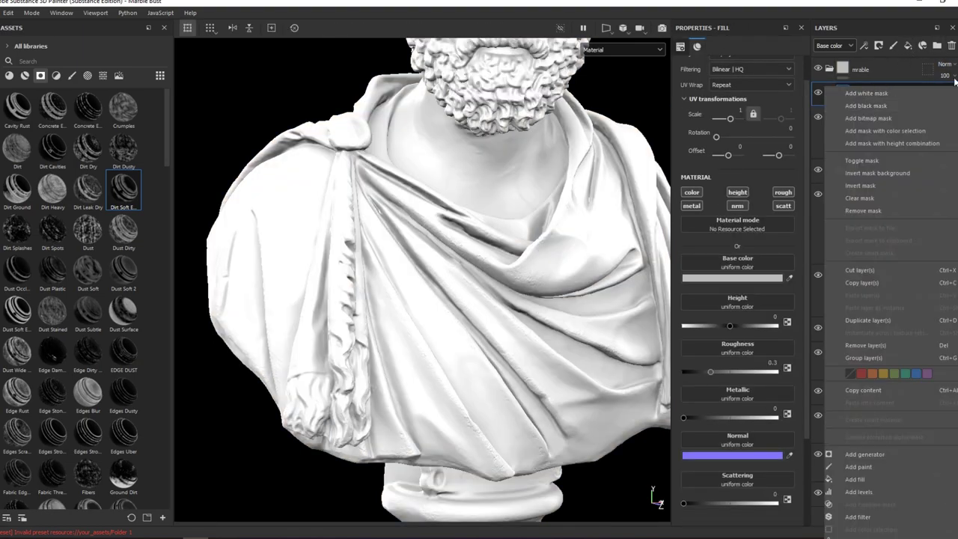
click(955, 81)
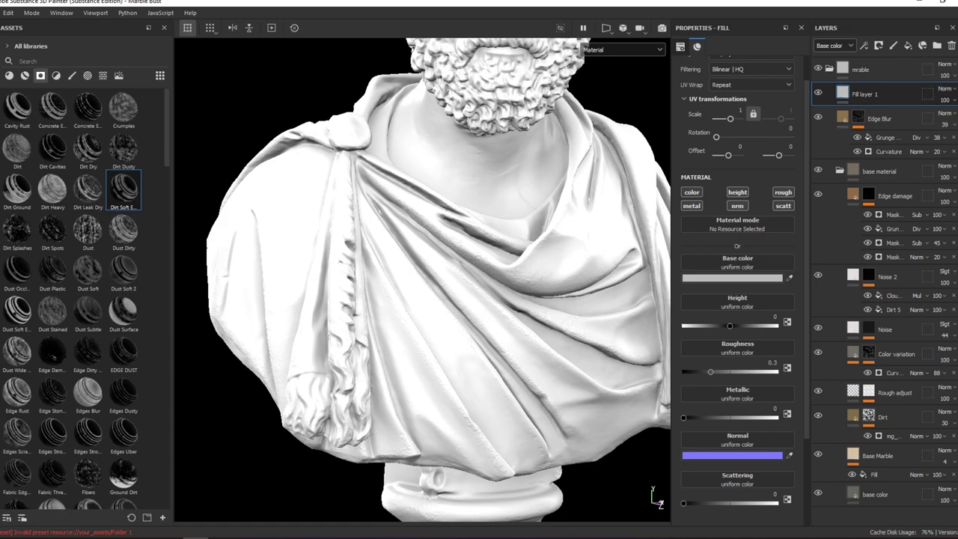
click(951, 46)
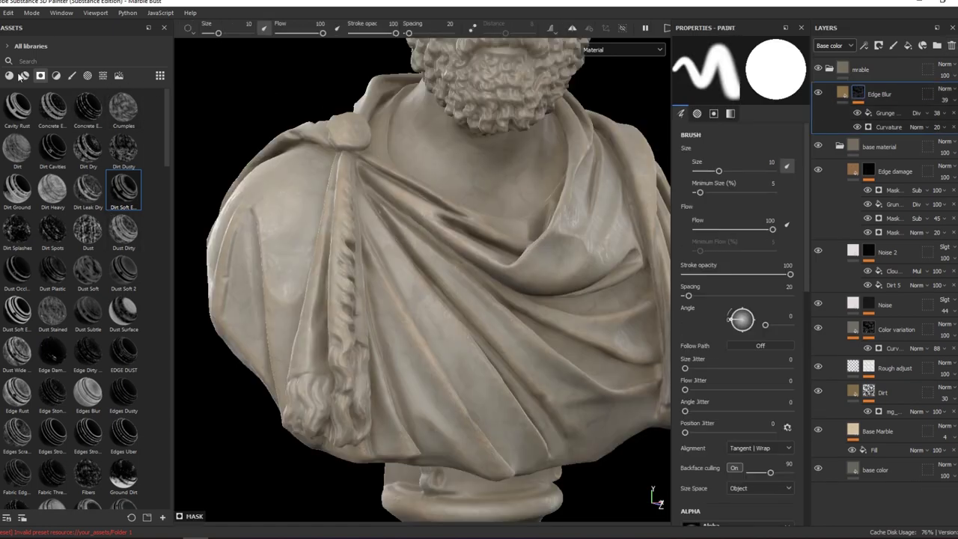
Browse the Materials, then the Filters, in the Assets library.
click(24, 76)
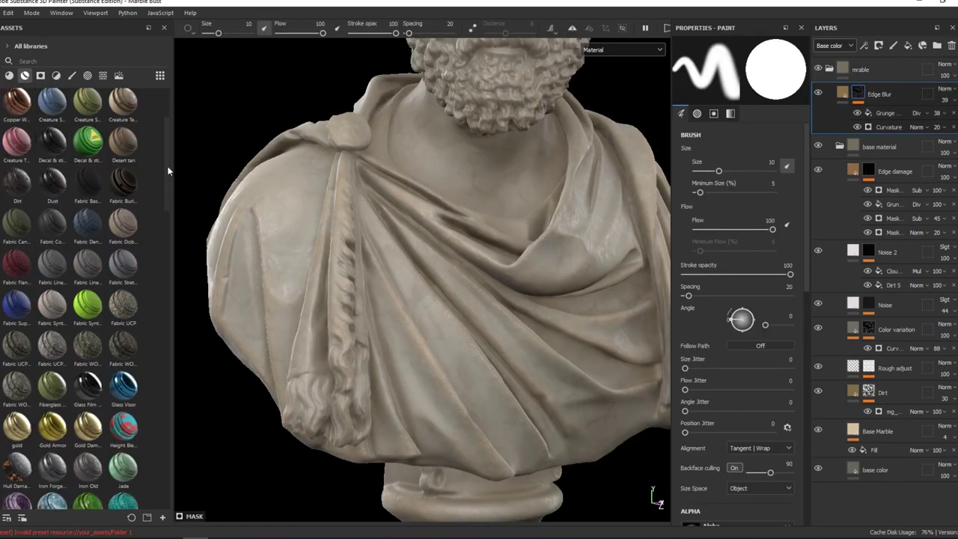
scroll(159, 283, down, 5)
scroll(158, 300, down, 5)
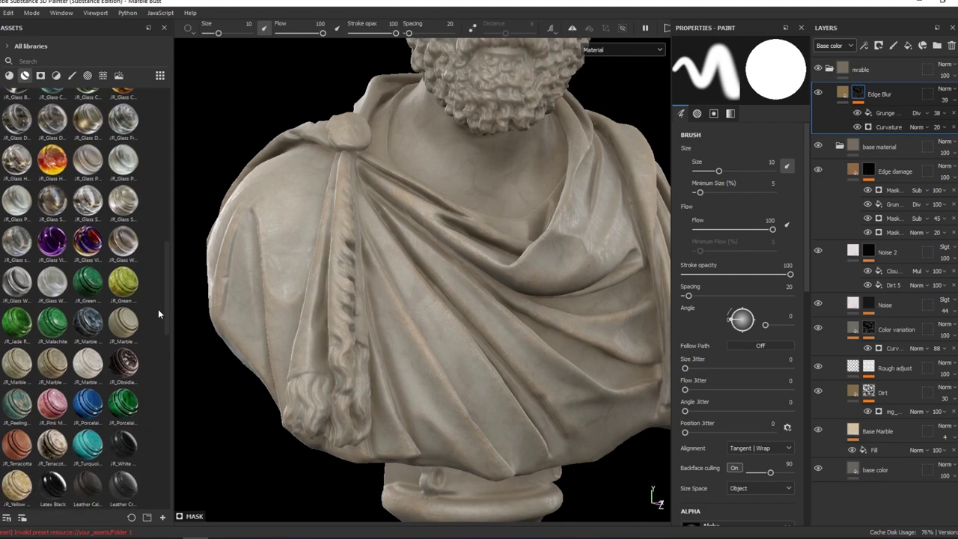
click(56, 76)
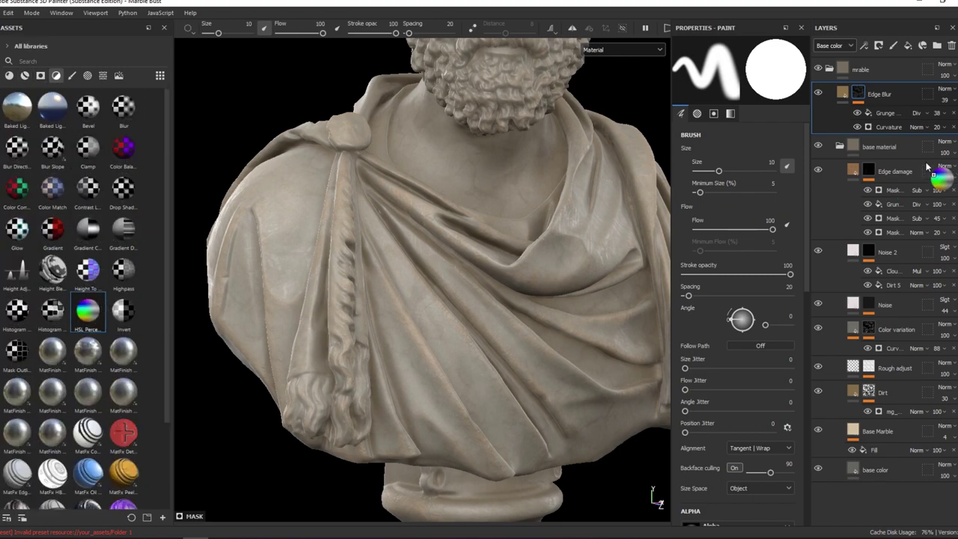
Place an HSL Perceptive filter above Edge Blur with lightness 0.41, masked by Crumples grunge.
drag(926, 165, 898, 90)
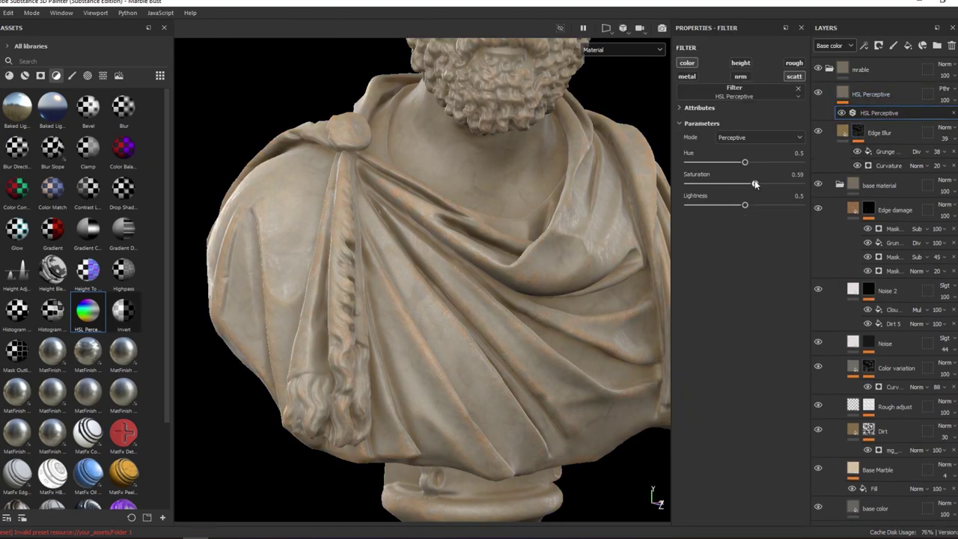
drag(738, 206, 739, 208)
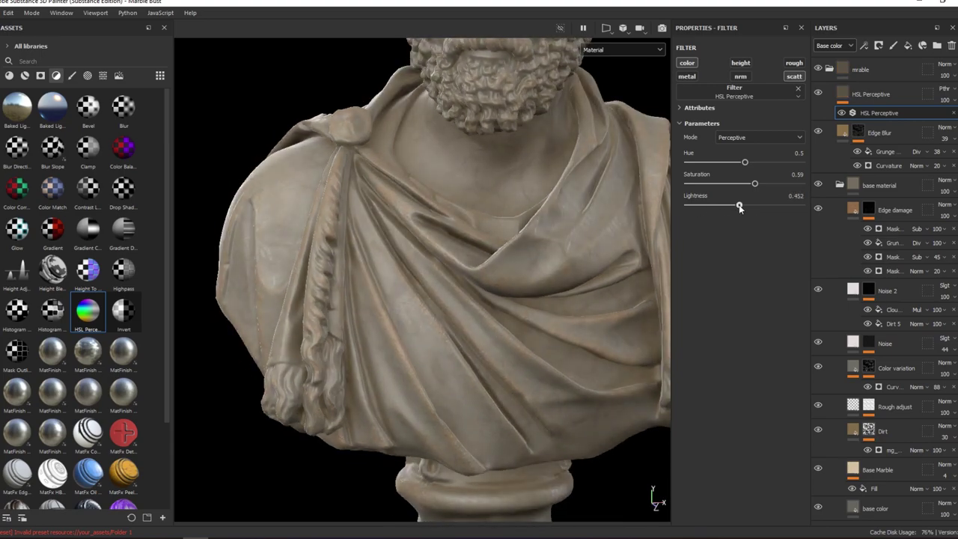
click(41, 76)
drag(123, 108, 883, 96)
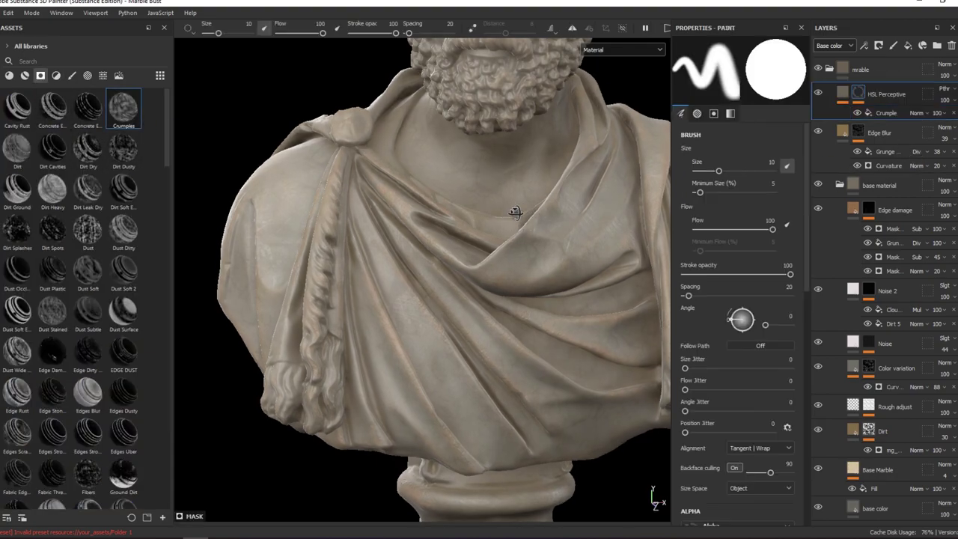
Adjust the Crumple mask fill's Balance and Contrast, then turn the HSL Perceptive layer back on.
click(828, 113)
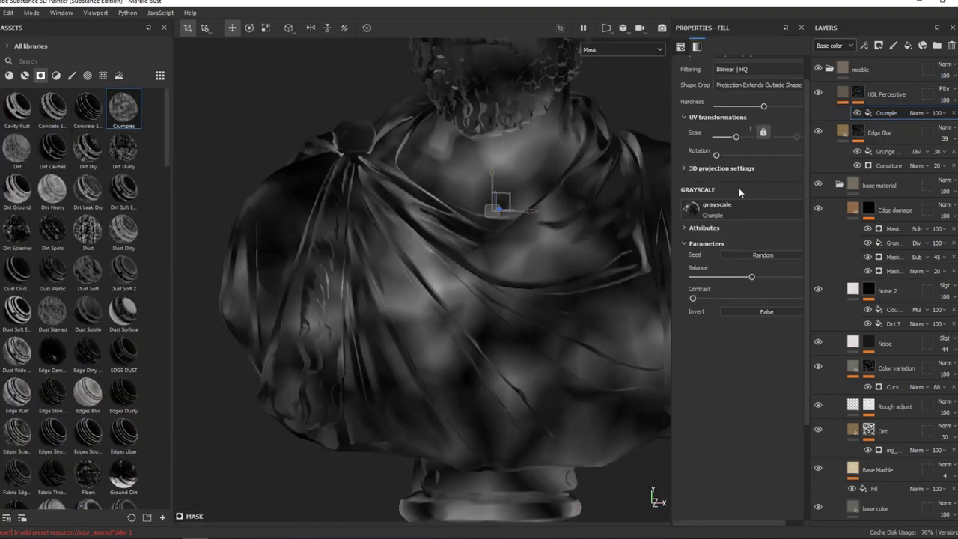
key(m)
mouse_move(752, 277)
mouse_down()
mouse_move(768, 272)
mouse_move(716, 298)
mouse_up()
mouse_move(495, 159)
alt+mouse_down()
mouse_move(601, 200)
mouse_move(455, 145)
mouse_move(518, 123)
alt+mouse_up()
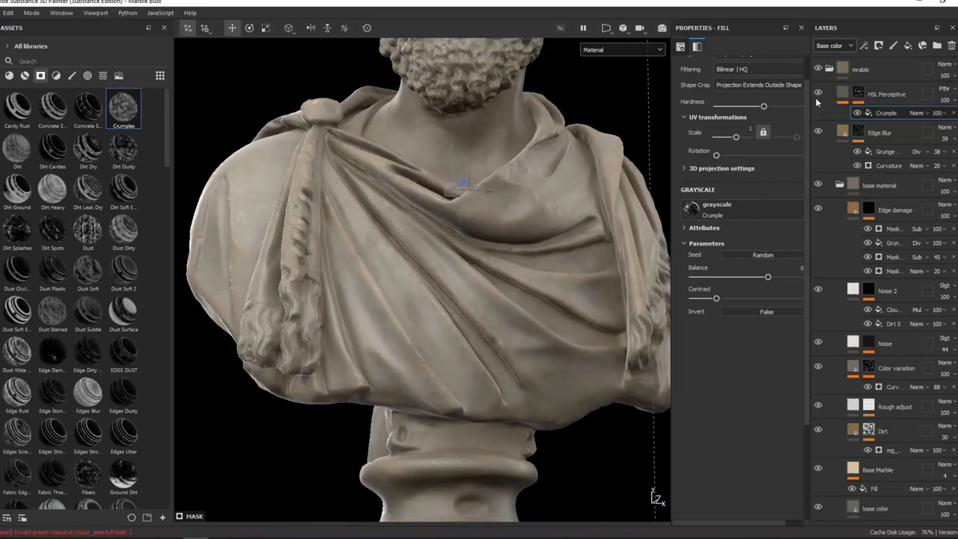
mouse_move(524, 225)
alt+mouse_down()
mouse_move(711, 141)
mouse_move(840, 127)
alt+mouse_up()
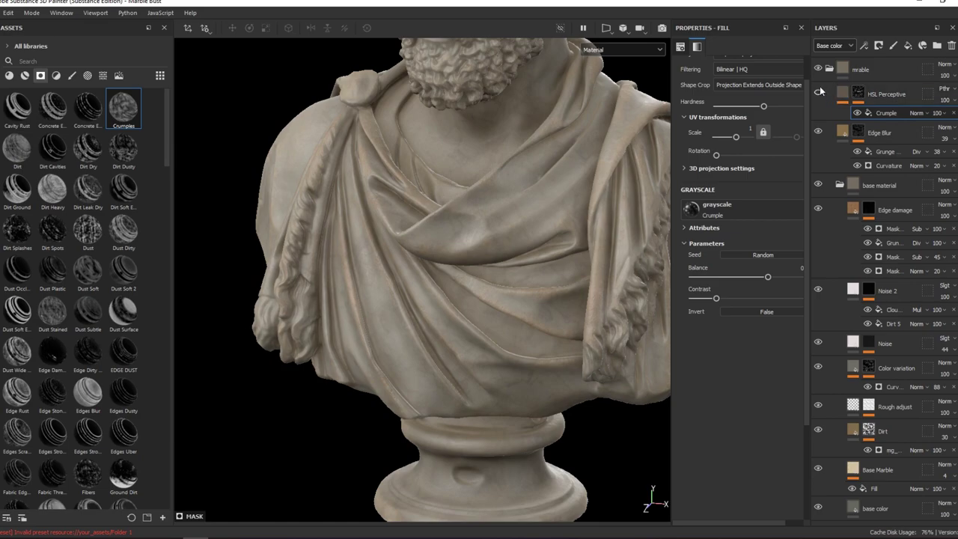
click(818, 92)
Rename the HSL Perceptive layer to 'Color variation'.
double_click(885, 93)
text(c)
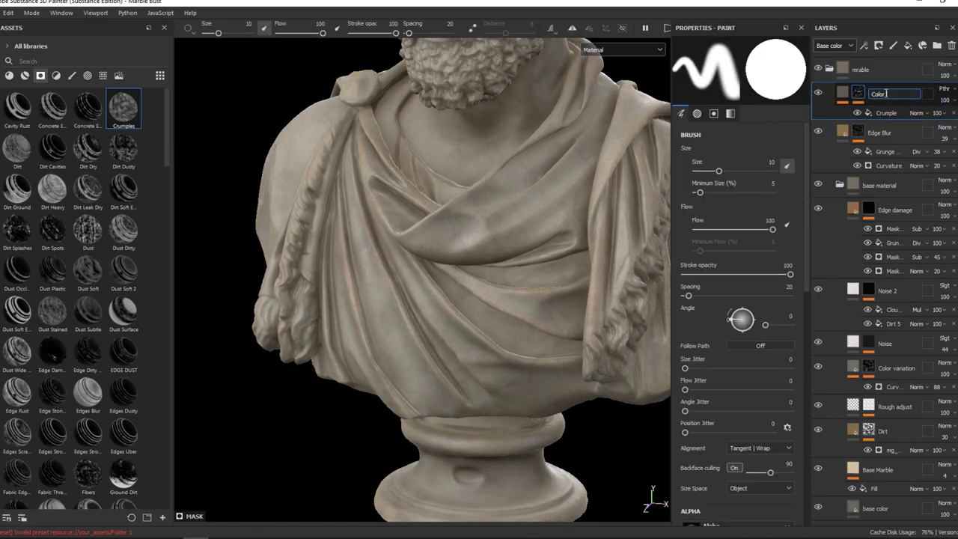
text(on)
key(Return)
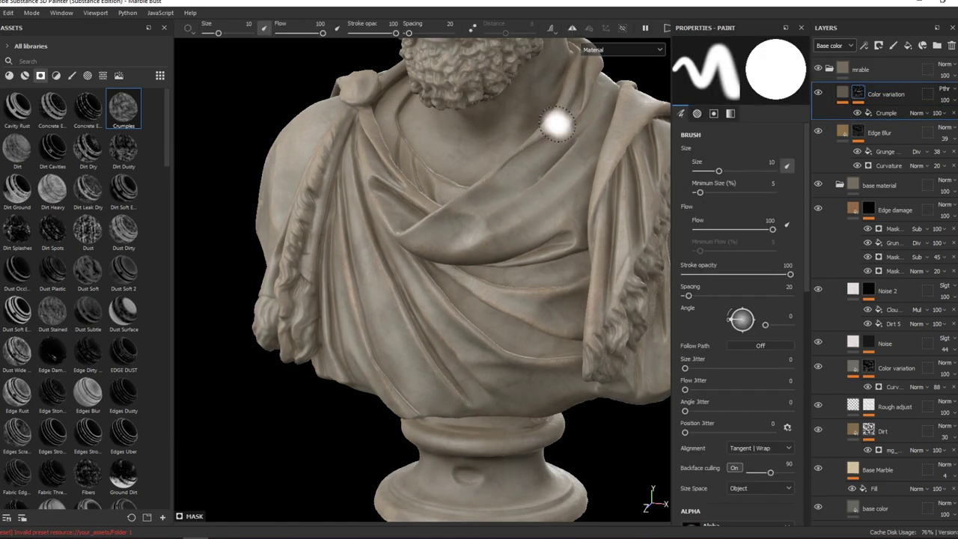
Toggle Color variation off and on to compare, then add a new fill layer on top.
alt+drag(556, 122, 818, 70)
click(818, 93)
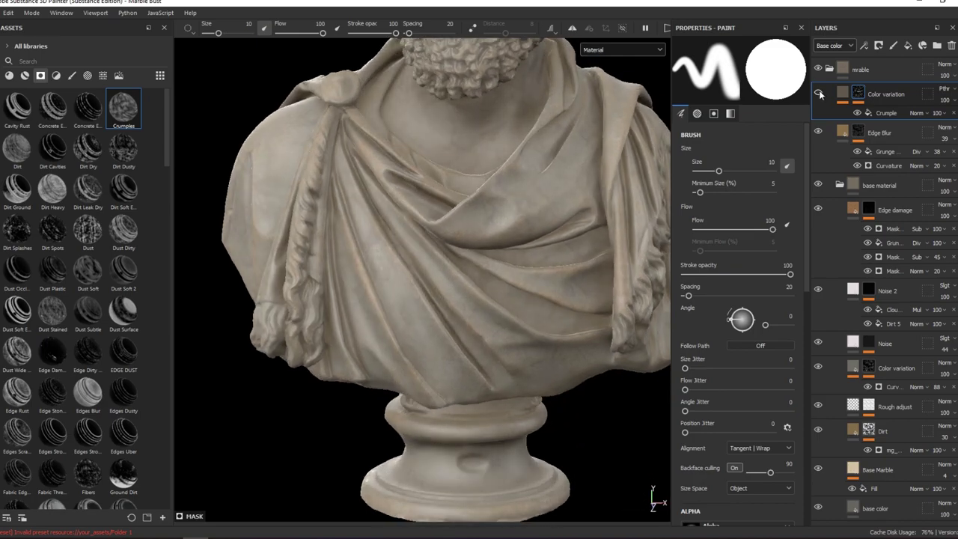
click(818, 92)
mouse_move(569, 164)
alt+mouse_down()
mouse_move(625, 173)
mouse_move(498, 191)
alt+mouse_up()
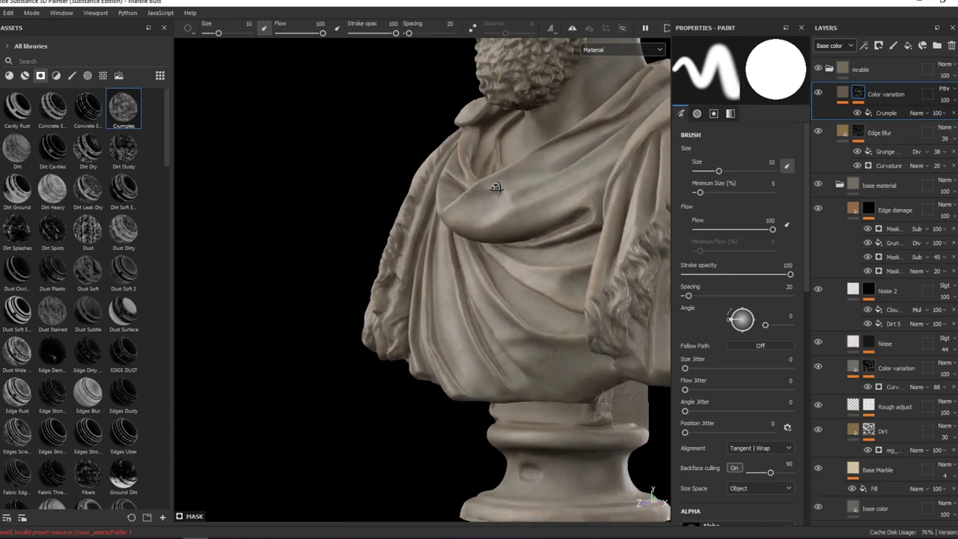
alt+drag(498, 192, 610, 181)
click(907, 46)
text(Black spo)
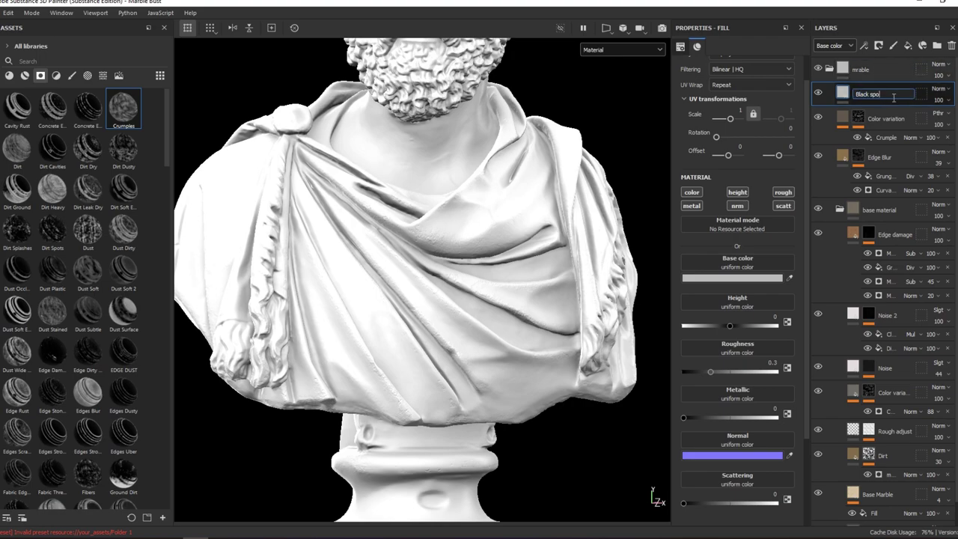
Name the new fill layer 'Black spots' and apply the JR_Dirt Spots smart material to it.
text(ts)
key(Return)
click(24, 76)
click(39, 76)
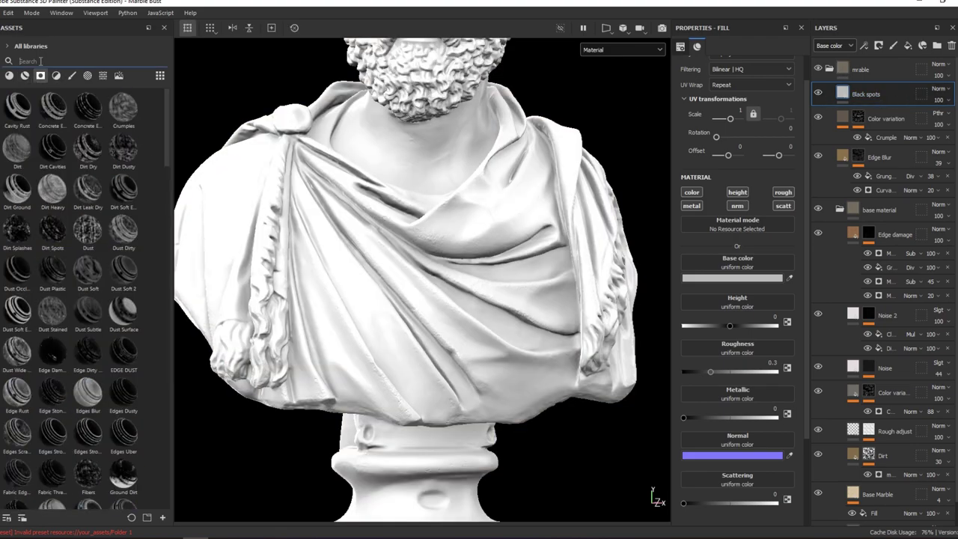
text(jr)
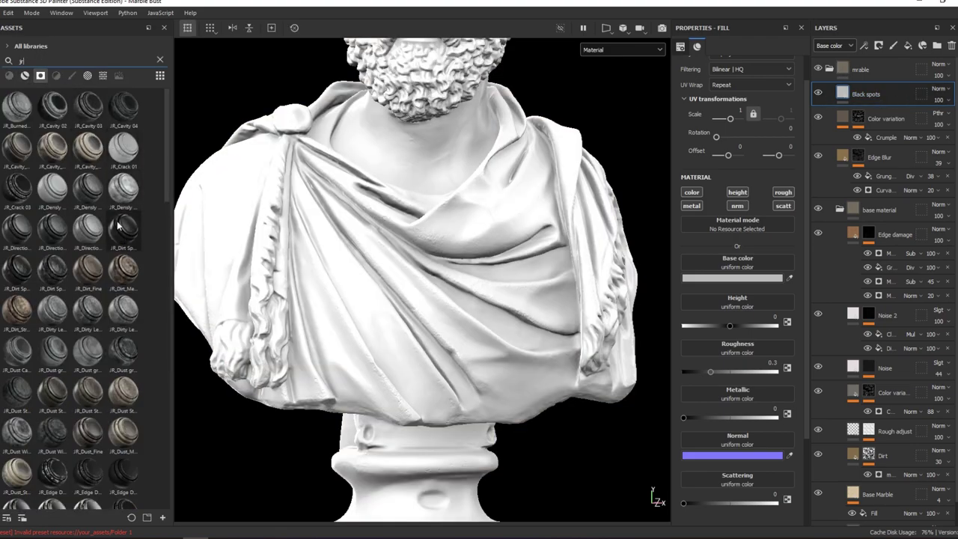
mouse_move(17, 266)
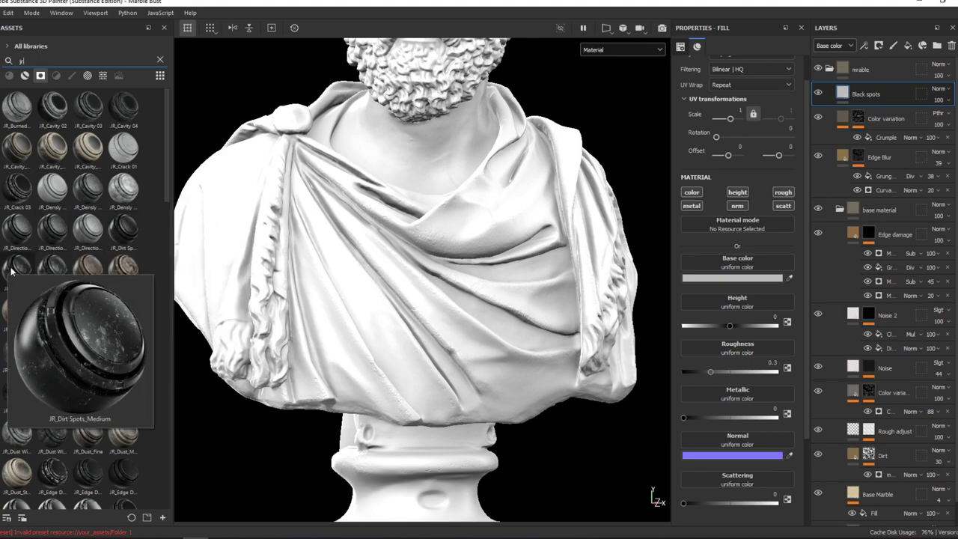
mouse_move(123, 228)
mouse_down()
mouse_move(866, 94)
mouse_move(853, 98)
mouse_up()
alt+click(858, 93)
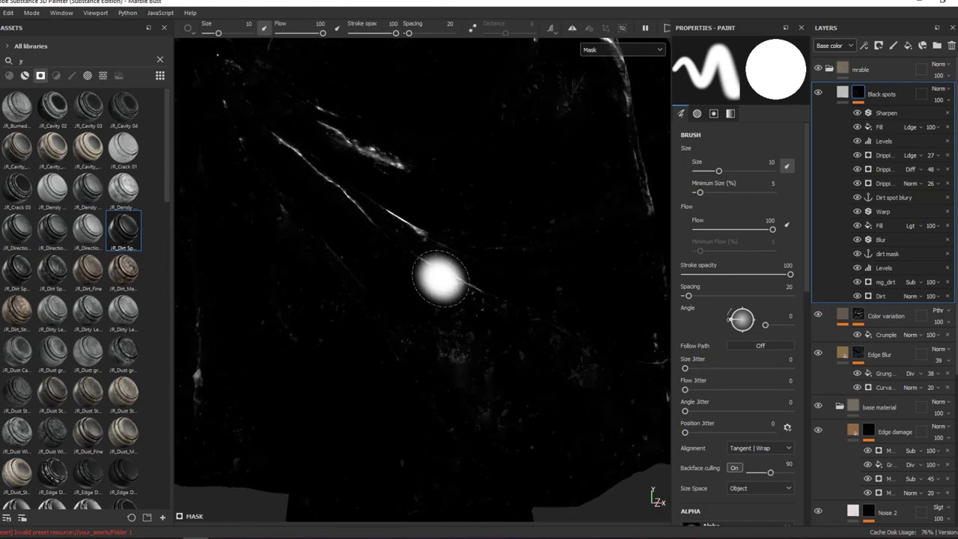
mouse_move(441, 279)
alt+mouse_down()
mouse_move(514, 182)
mouse_move(310, 289)
mouse_move(352, 229)
mouse_move(399, 238)
alt+mouse_up()
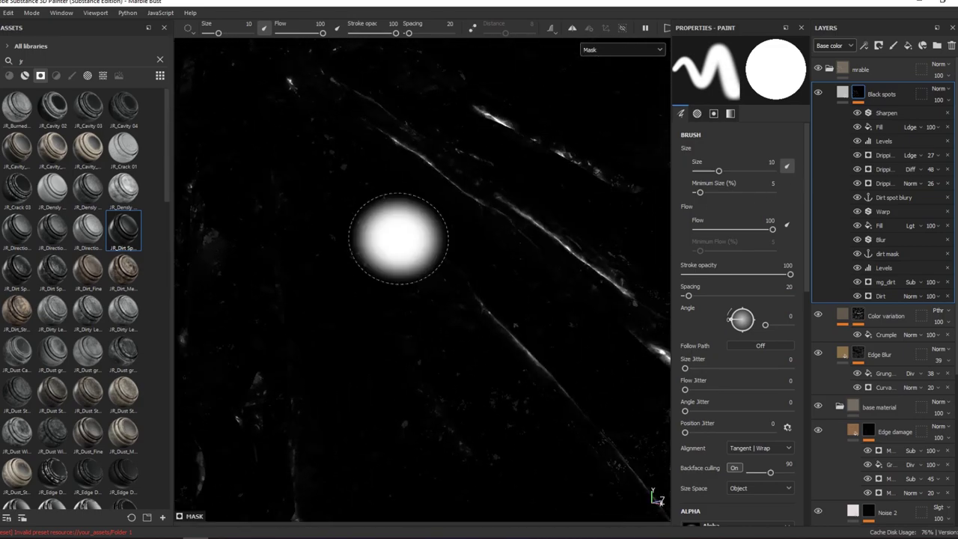
key(m)
alt+drag(415, 177, 487, 150)
Give Black spots a dark grey #222121 base colour, limited to the colour channel only.
click(846, 92)
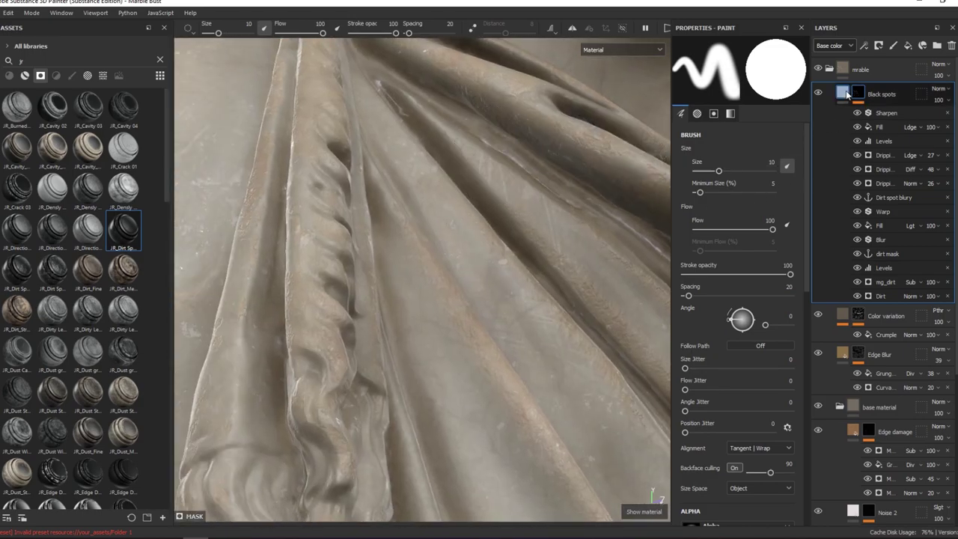
click(723, 279)
click(739, 373)
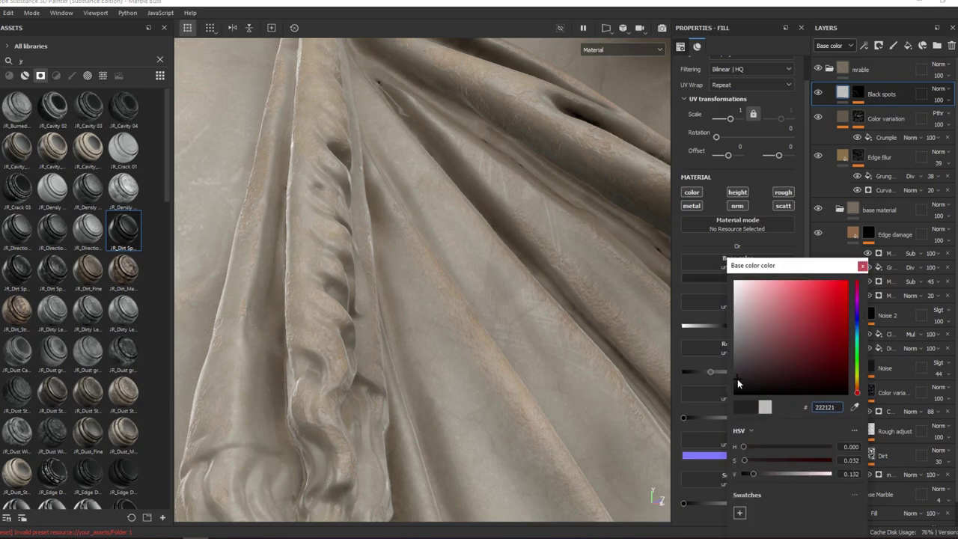
click(862, 266)
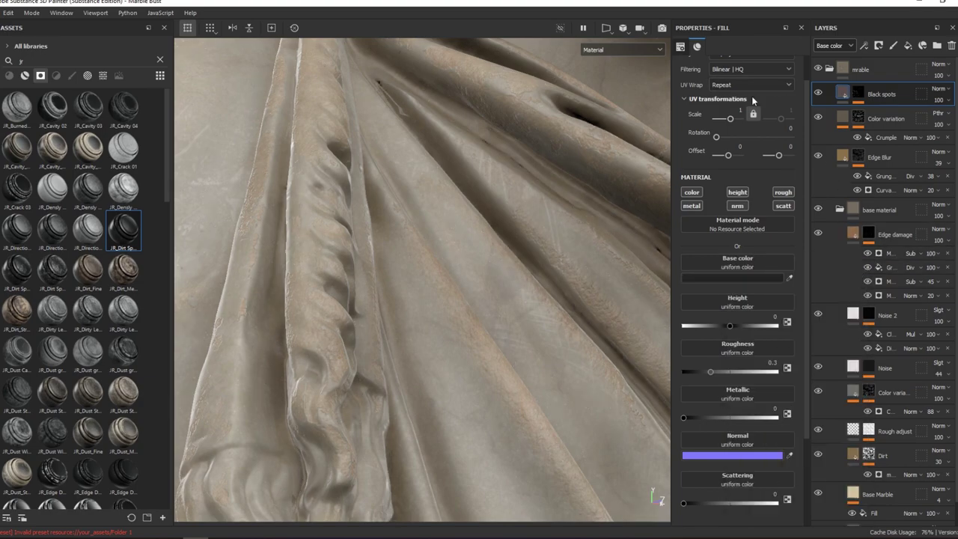
click(701, 194)
key(f)
scroll(491, 308, up, 5)
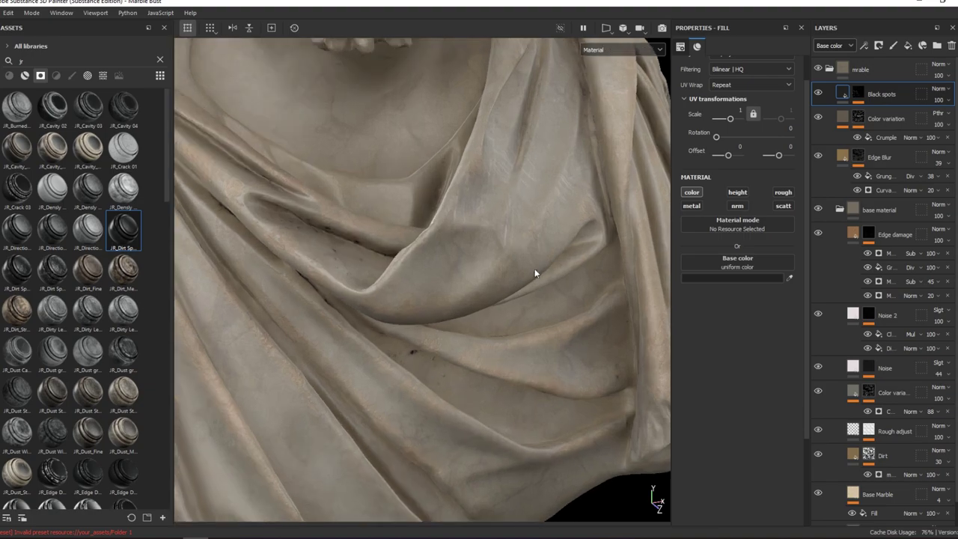
alt+drag(535, 268, 468, 250)
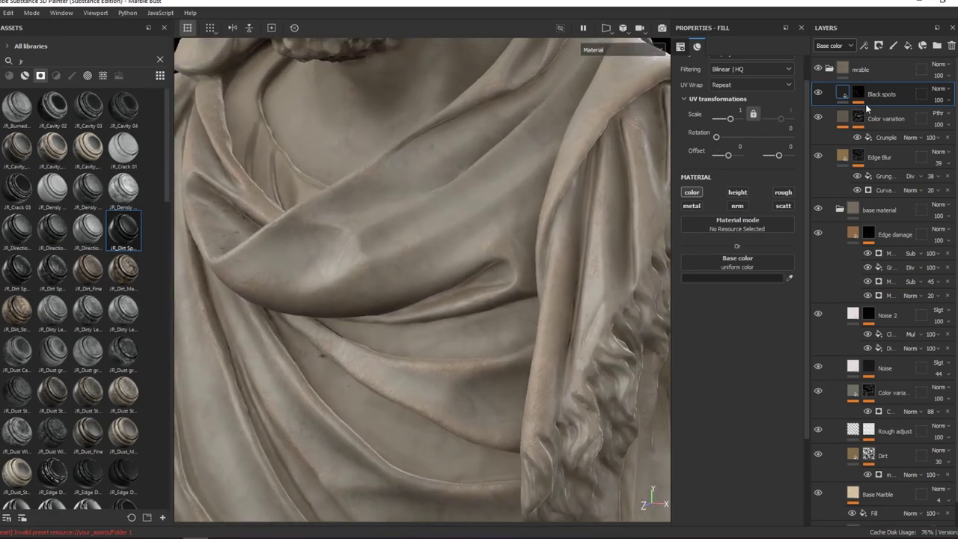
Retune the Black spots mask's top Levels effect to 0.261 and 0.933.
alt+click(858, 94)
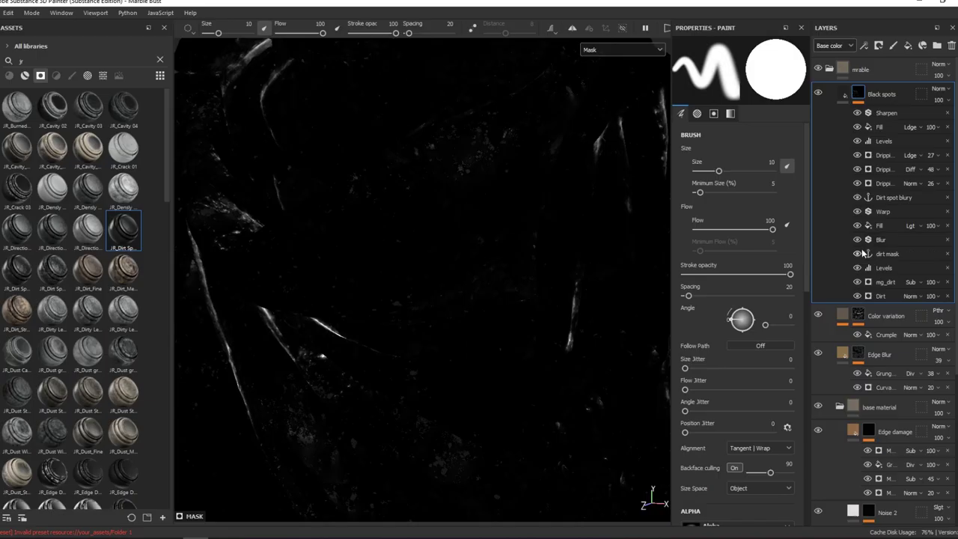
click(859, 282)
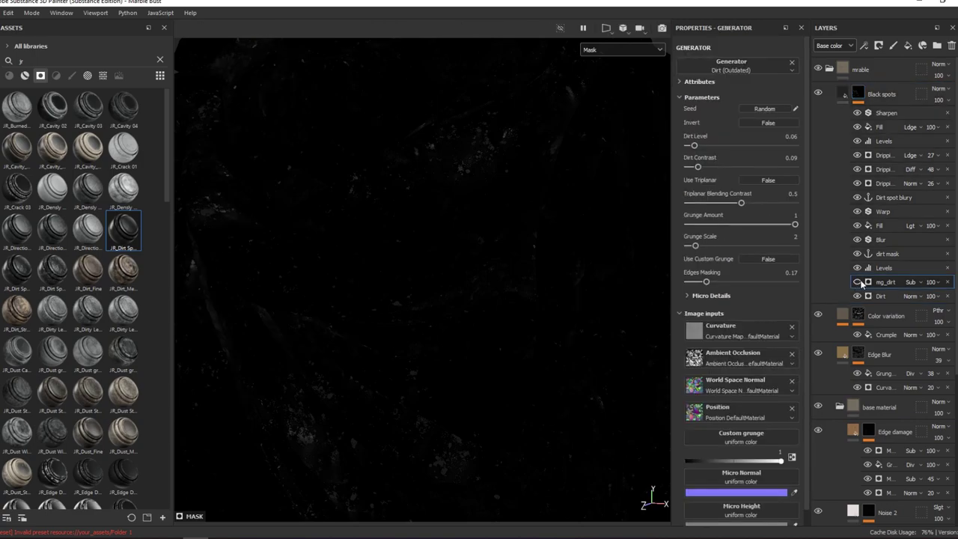
alt+drag(283, 173, 840, 183)
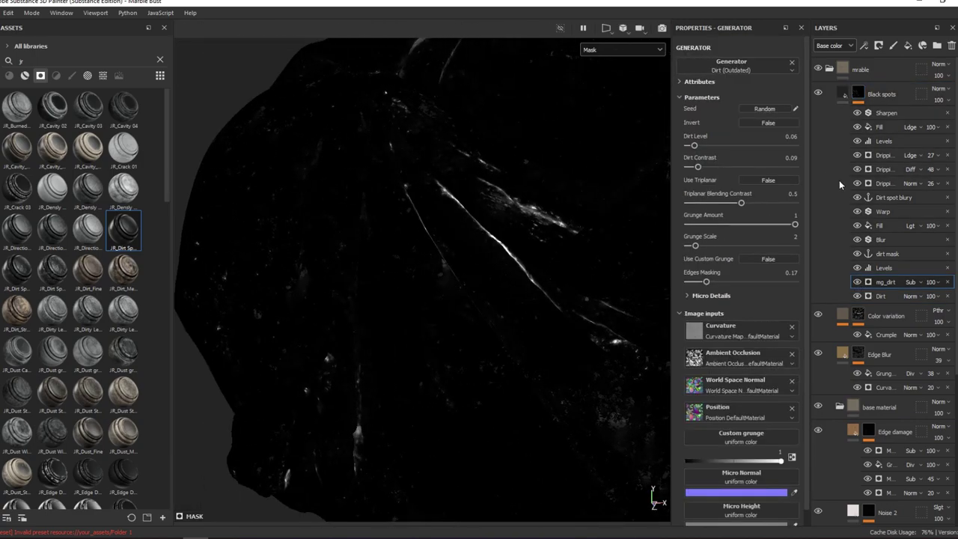
key(1)
click(857, 141)
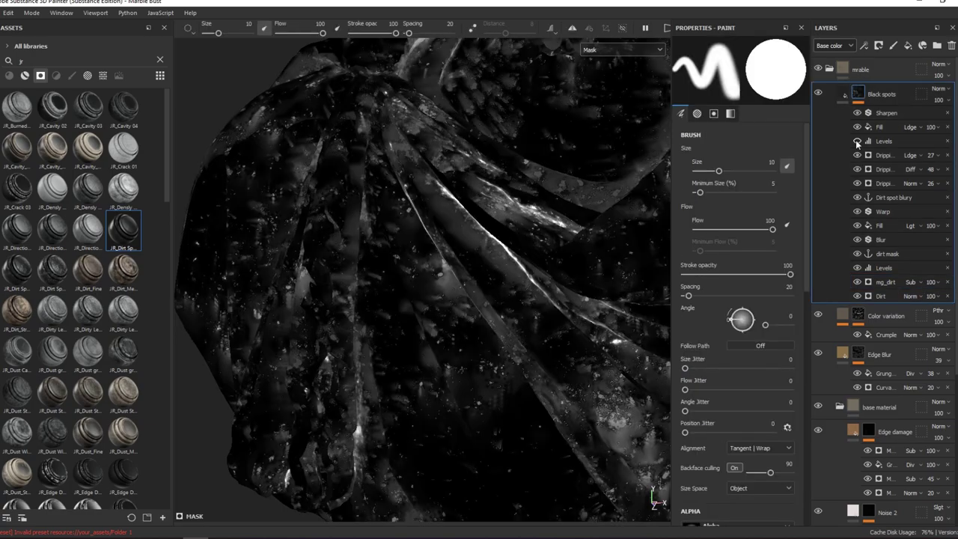
click(857, 141)
click(884, 142)
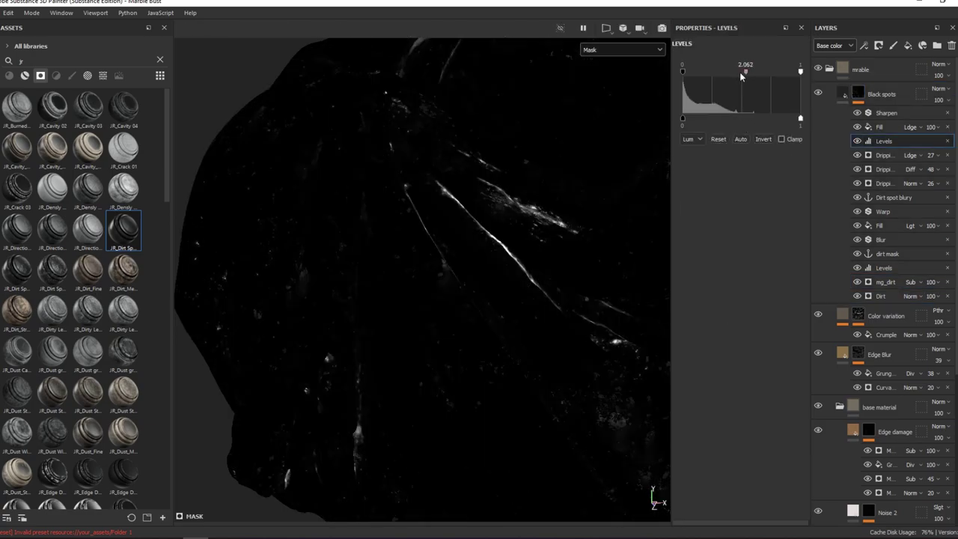
mouse_move(743, 71)
mouse_down()
mouse_move(687, 70)
mouse_move(754, 73)
mouse_up()
Lower the mask Levels black point to 0.252 and delete the Sharpen effect.
key(m)
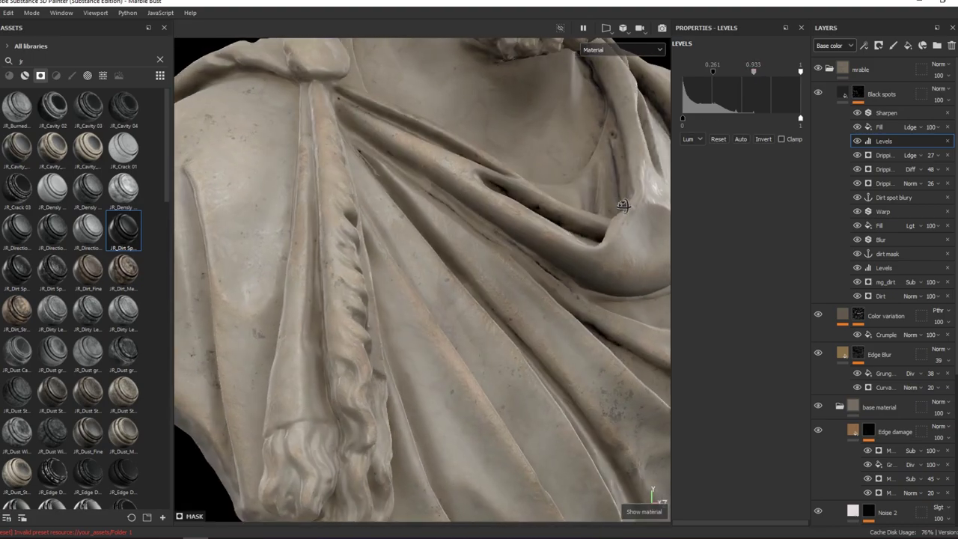
mouse_move(623, 205)
alt+mouse_down()
mouse_move(624, 229)
mouse_move(541, 210)
alt+mouse_up()
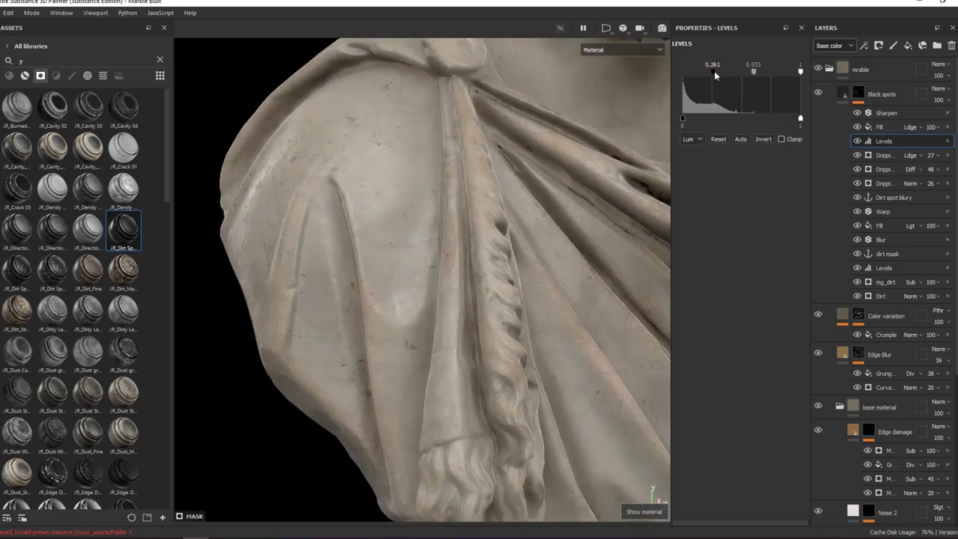
mouse_move(714, 71)
mouse_down()
mouse_move(702, 73)
mouse_move(753, 74)
mouse_up()
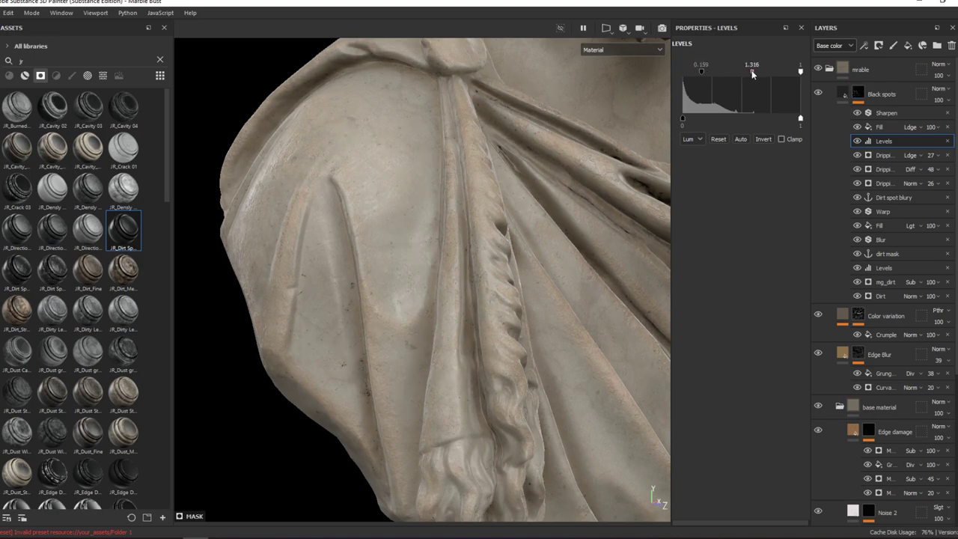
click(857, 114)
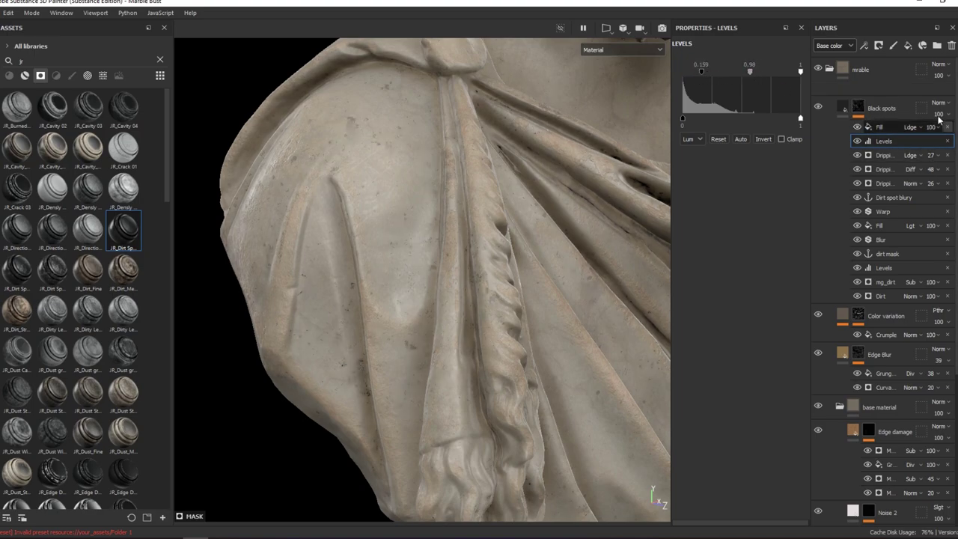
click(948, 112)
Set the Black spots mask Levels midtone to 1.529 and inspect the drapery.
mouse_move(523, 187)
alt+mouse_down()
mouse_move(671, 148)
mouse_move(495, 155)
alt+mouse_up()
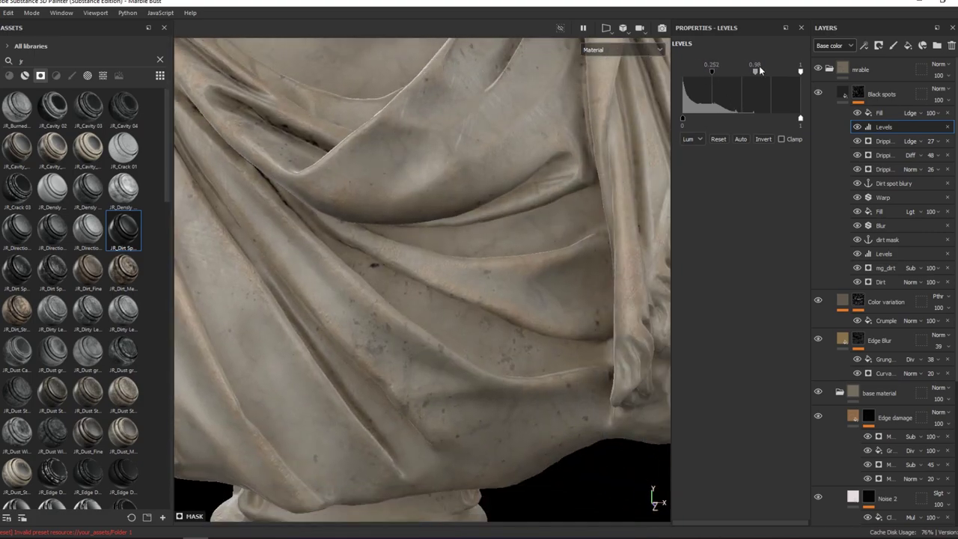
drag(760, 67, 758, 70)
alt+drag(625, 100, 579, 187)
scroll(512, 155, down, 5)
scroll(469, 265, up, 5)
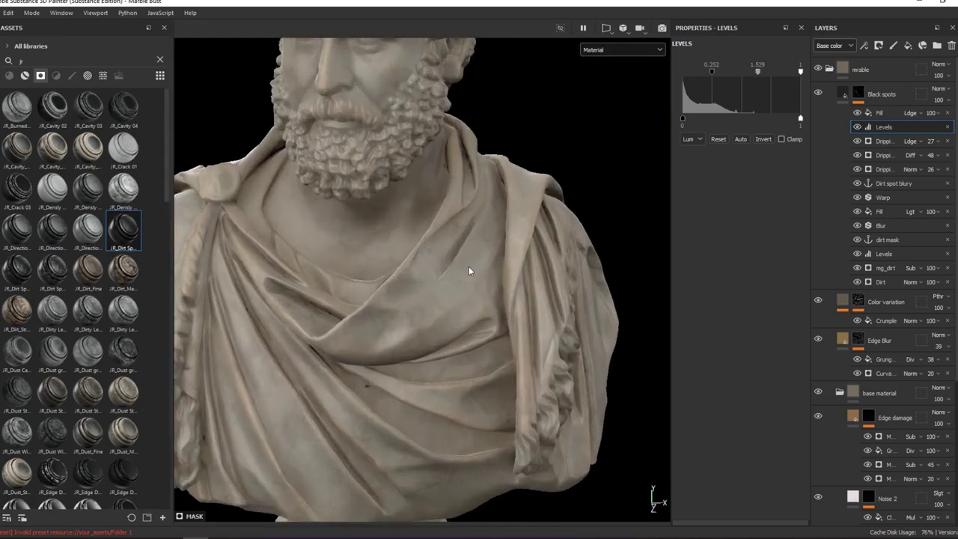
scroll(469, 271, up, 2)
mouse_move(539, 190)
alt+mouse_down()
mouse_move(443, 228)
mouse_move(504, 197)
alt+mouse_up()
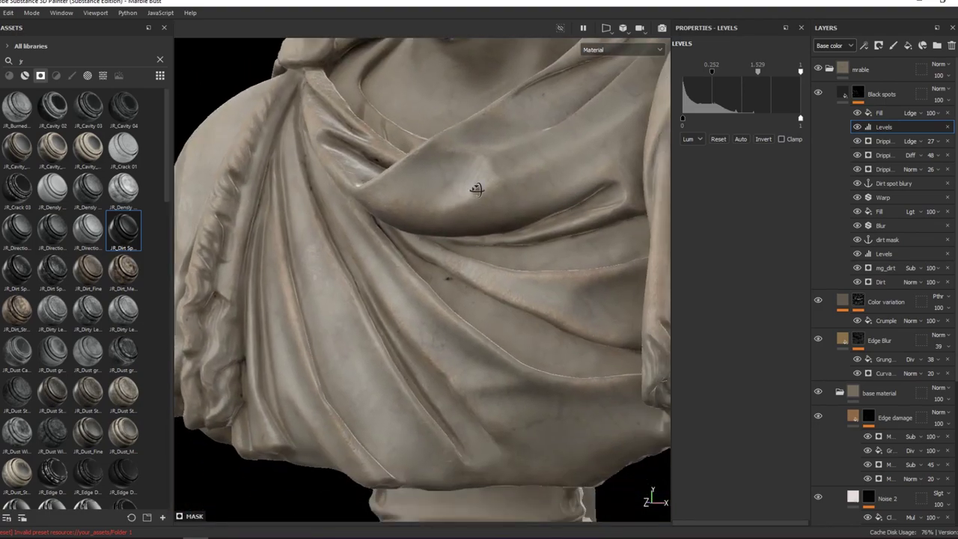
alt+right_drag(504, 197, 539, 194)
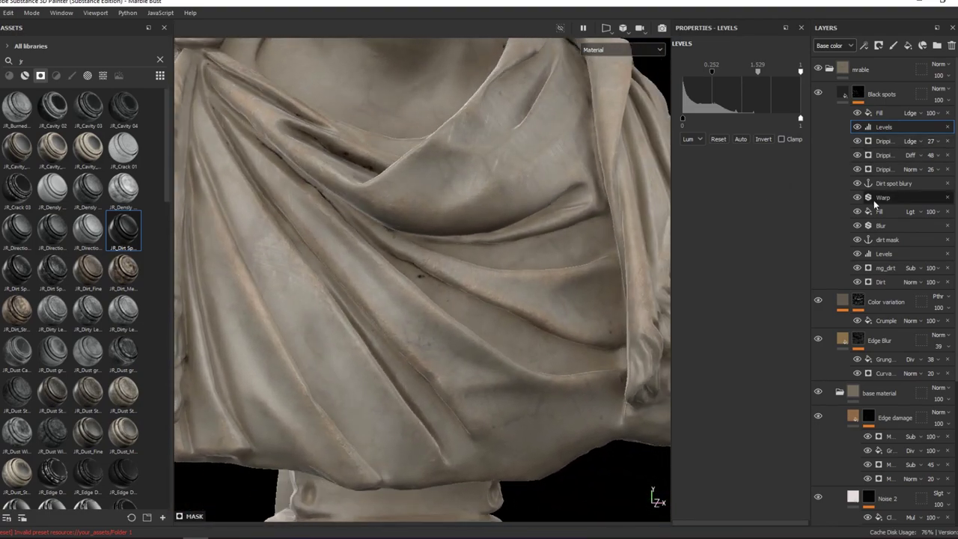
Toggle the Color variation and Edge Blur layers to compare, then select Black spots.
click(818, 301)
click(820, 339)
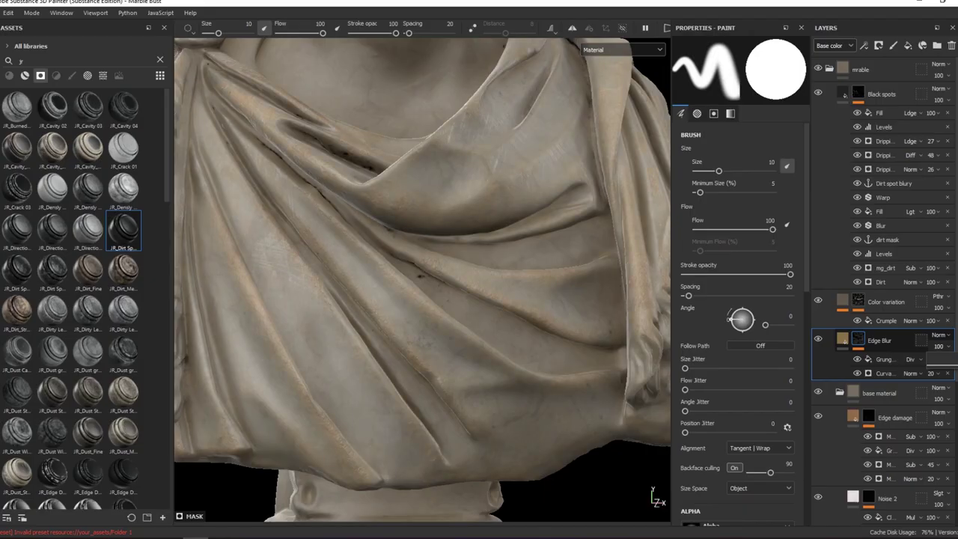
scroll(513, 300, down, 5)
scroll(436, 303, up, 5)
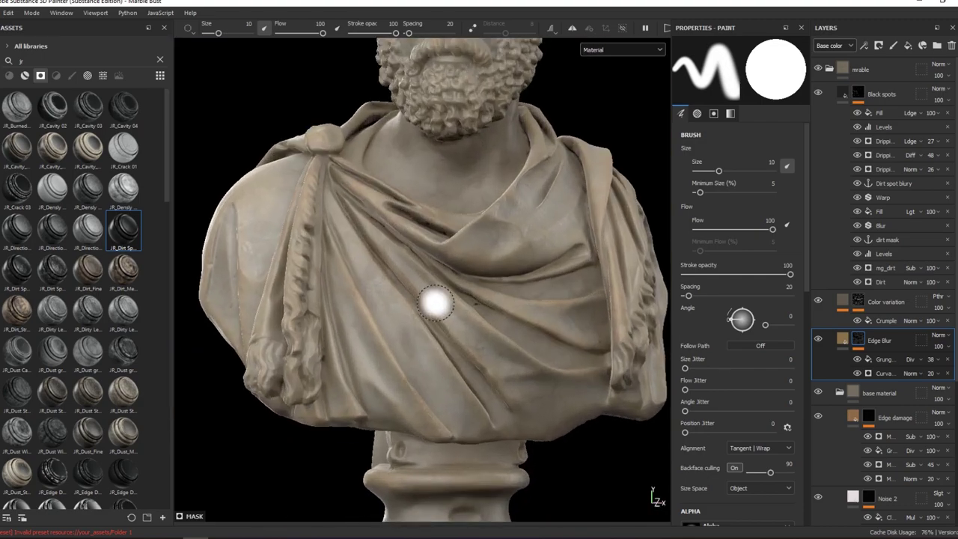
scroll(435, 304, down, 2)
click(898, 94)
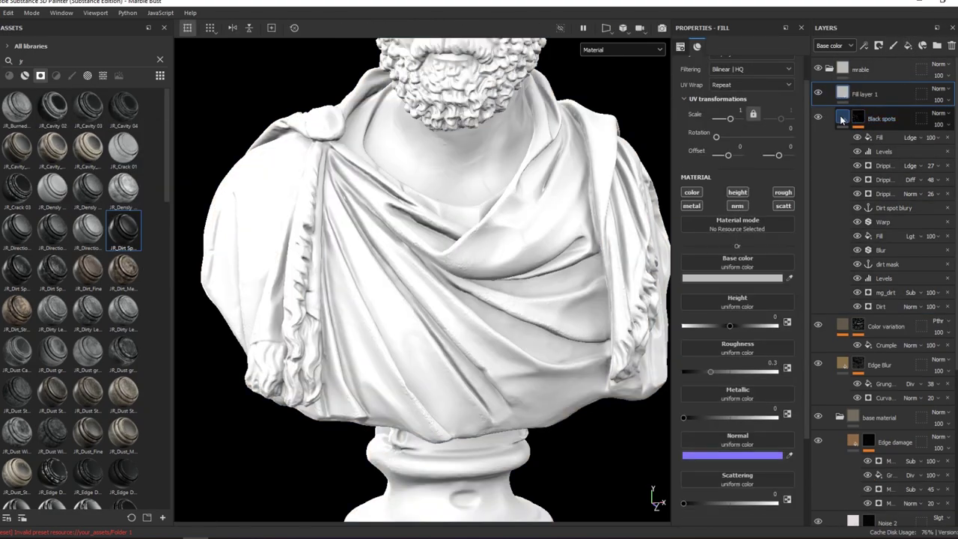
Limit Fill layer 1 to colour, try Grunge Concrete Cracked as base colour, then revert to uniform.
click(692, 194)
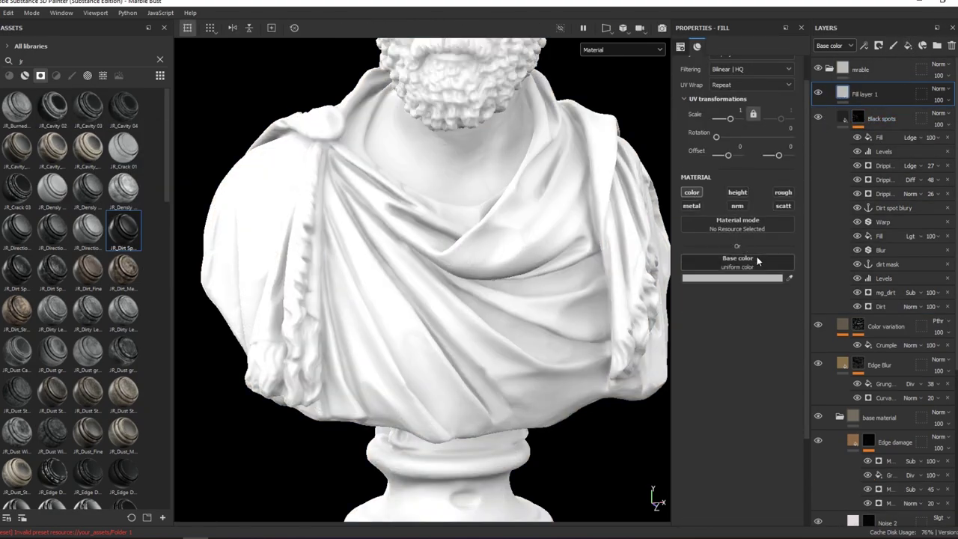
click(744, 257)
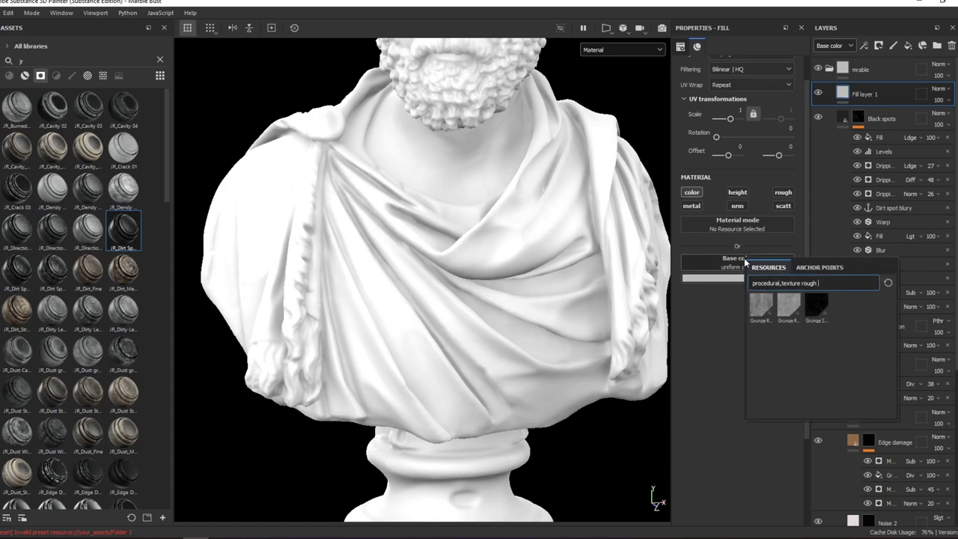
key(BackSpace)
key(BackSpace)
key(BackSpace)
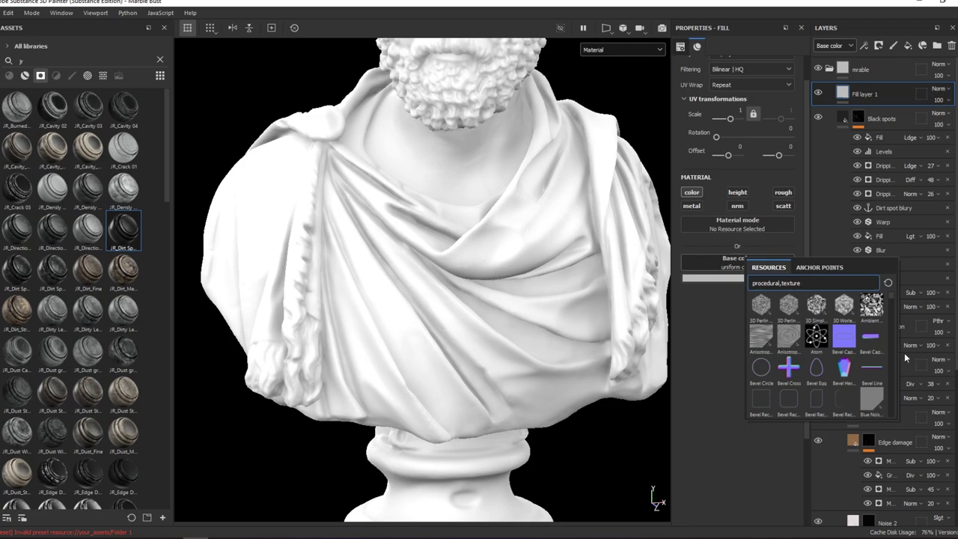
drag(891, 299, 891, 344)
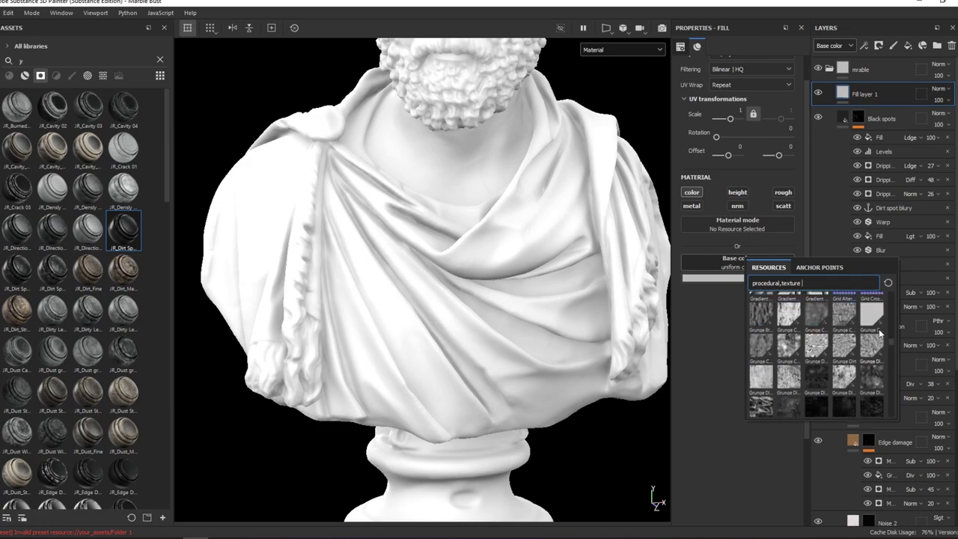
click(877, 329)
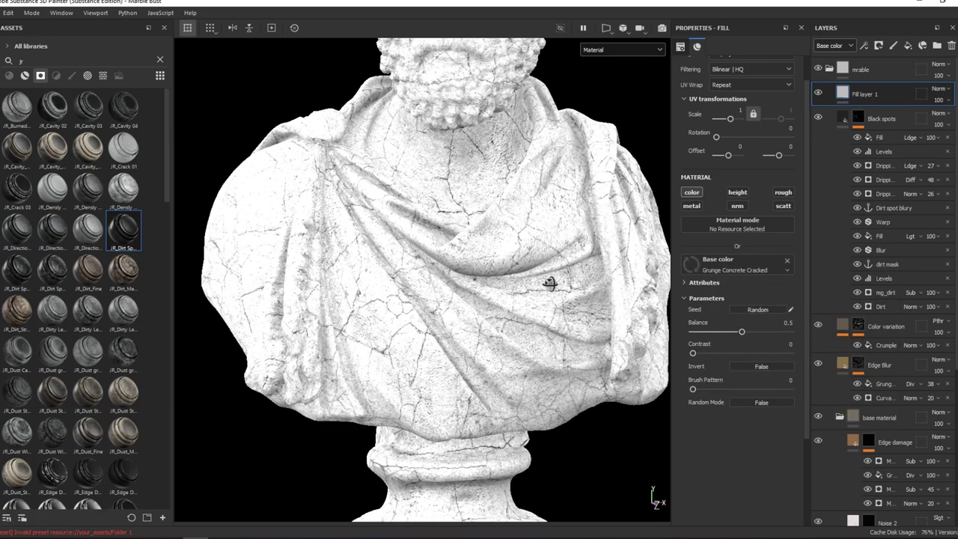
click(785, 261)
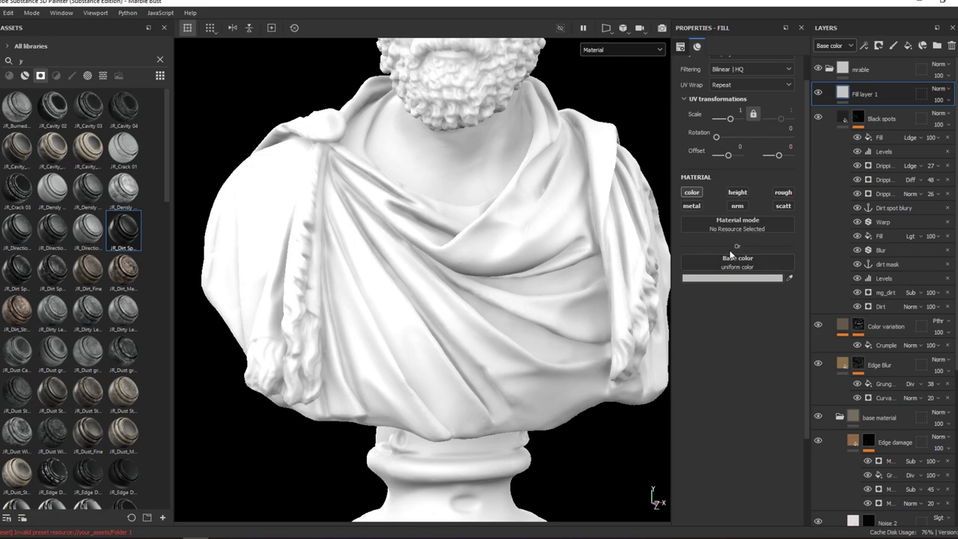
Give Fill layer 1 a black mask with a Curvature generator set to Global Invert True.
right_click(896, 109)
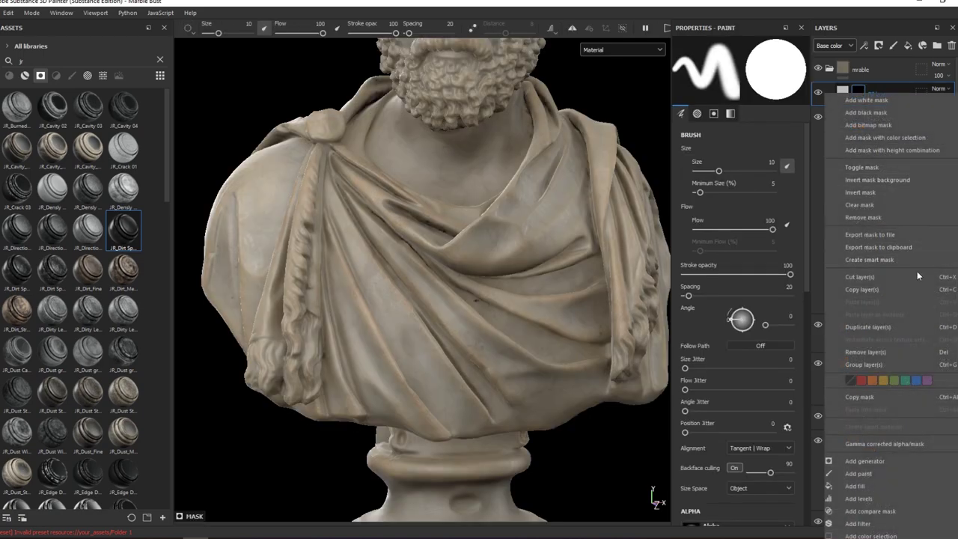
click(864, 460)
click(741, 65)
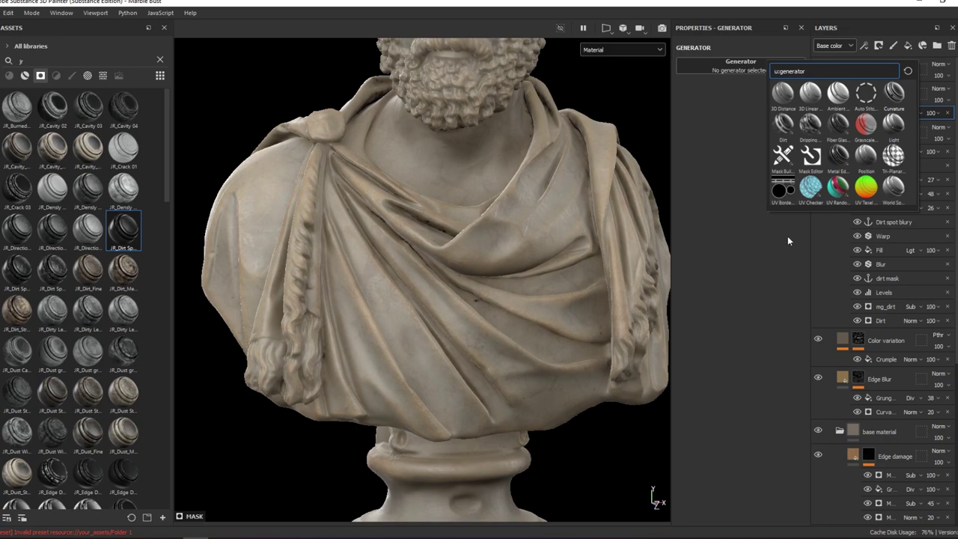
click(894, 93)
click(783, 108)
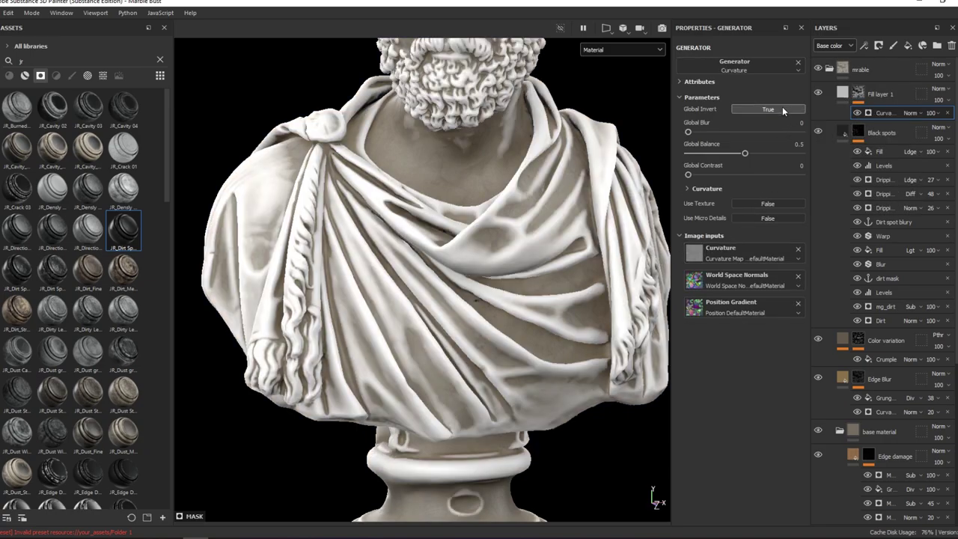
click(843, 92)
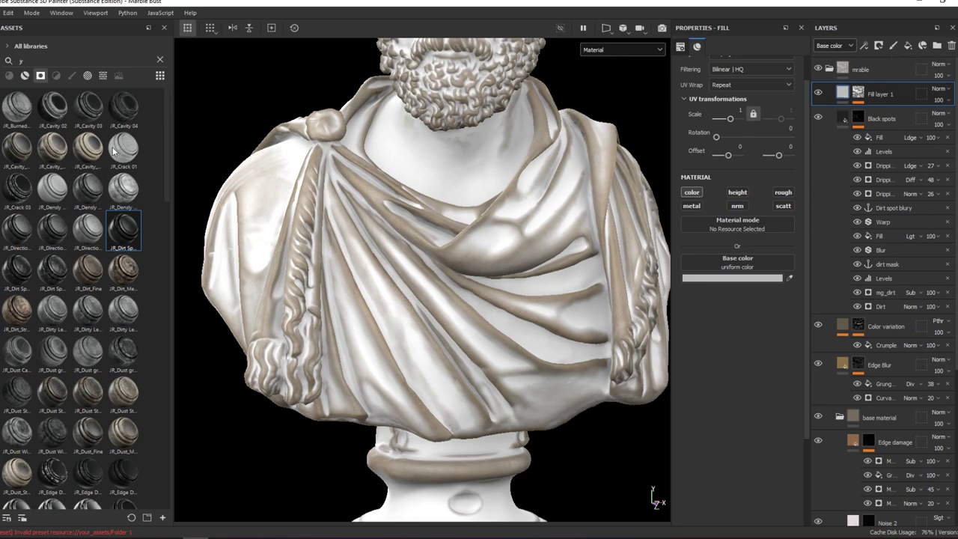
Search the Filters assets for 'con' and drag Contrast Luminosity above Fill layer 1.
key(BackSpace)
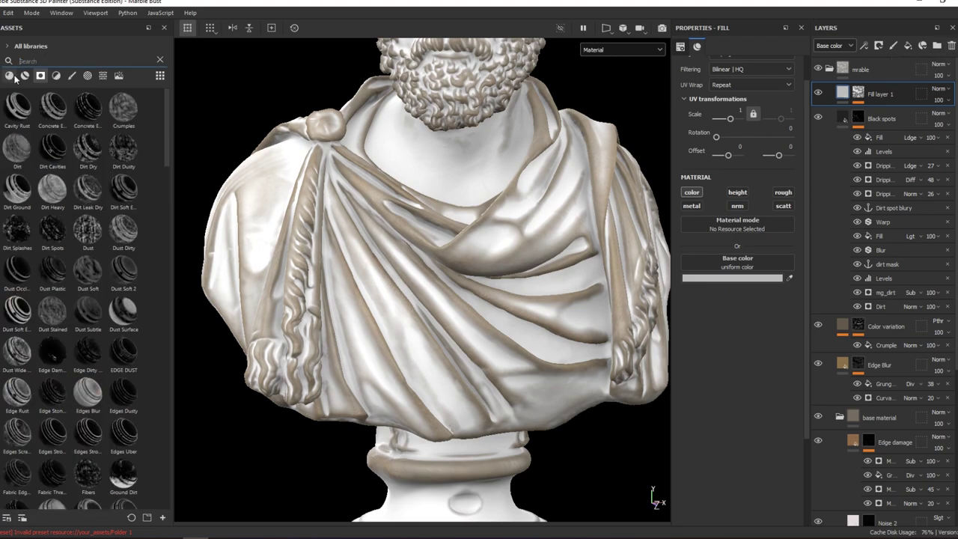
click(25, 77)
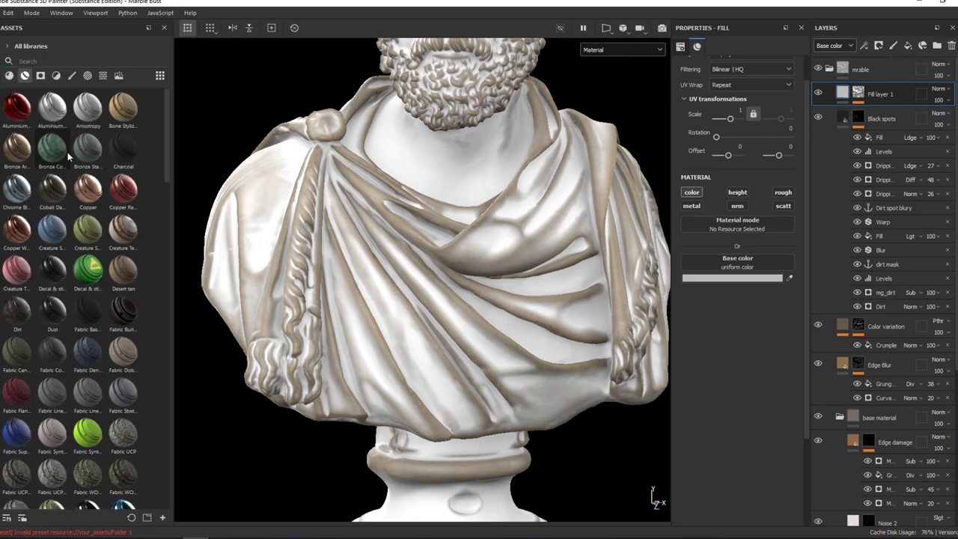
click(54, 75)
text(con)
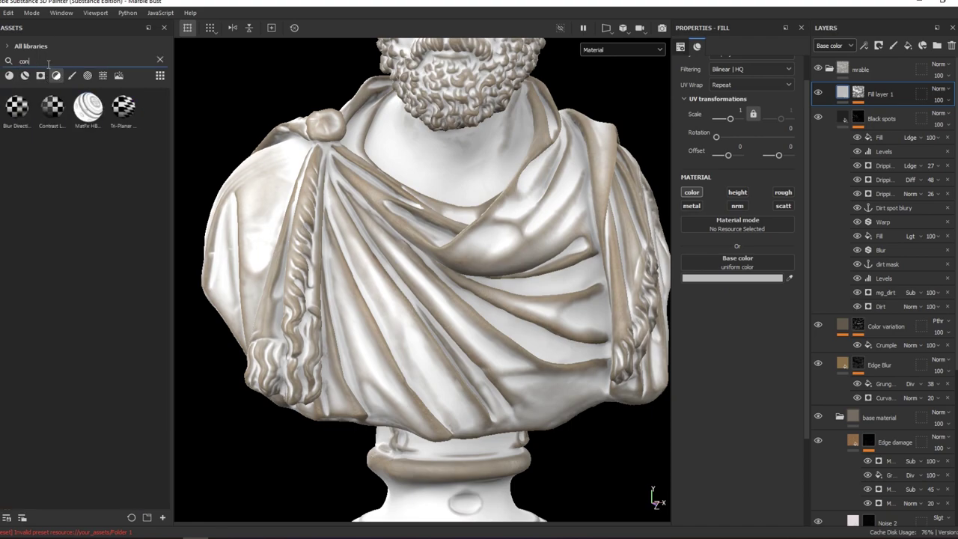
mouse_move(52, 106)
mouse_down()
mouse_move(840, 69)
mouse_move(858, 86)
mouse_up()
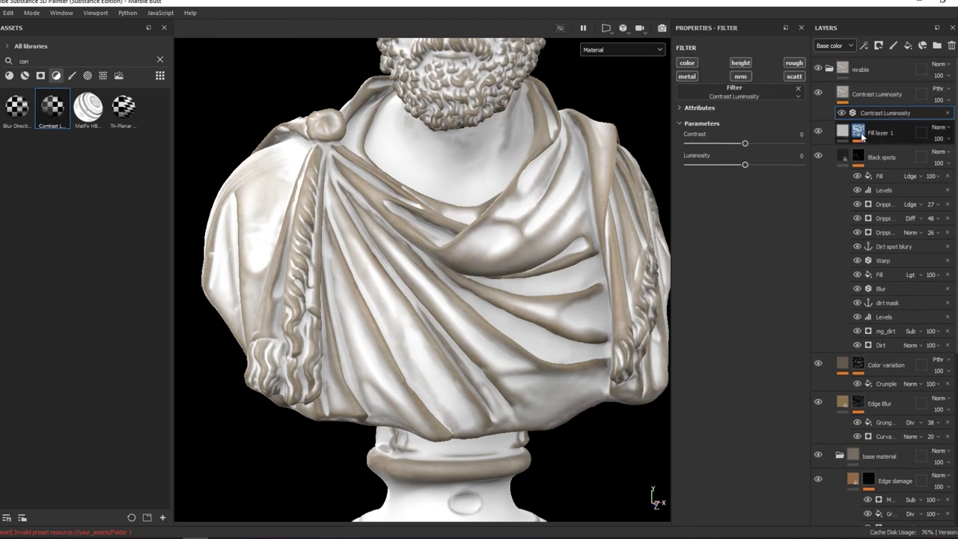
right_click(860, 133)
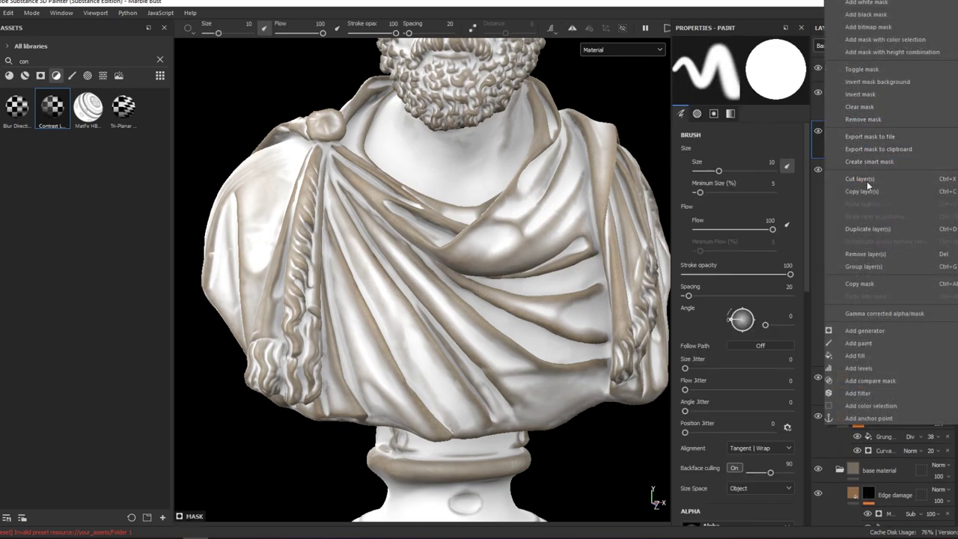
Paste Fill layer 1's curvature mask into Contrast Luminosity's mask, then delete Fill layer 1.
click(856, 284)
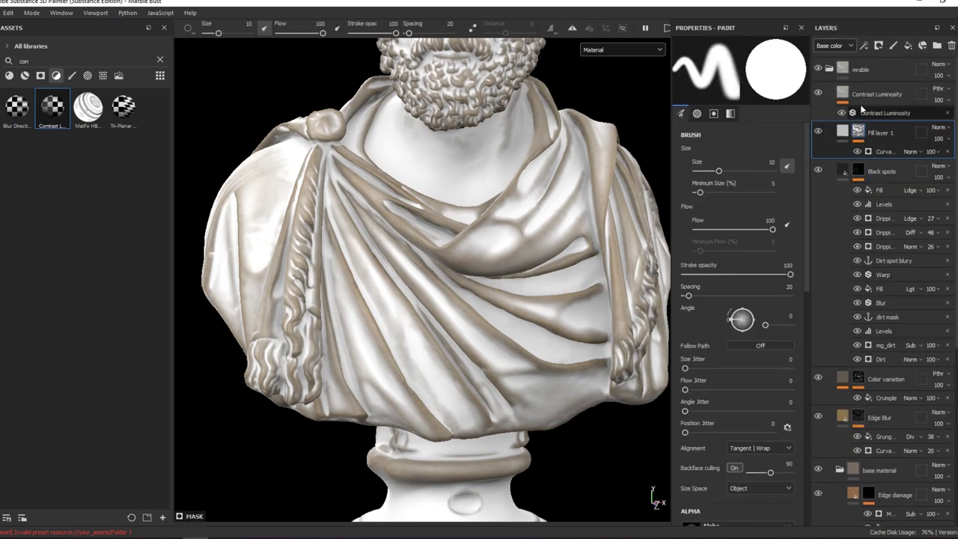
click(876, 109)
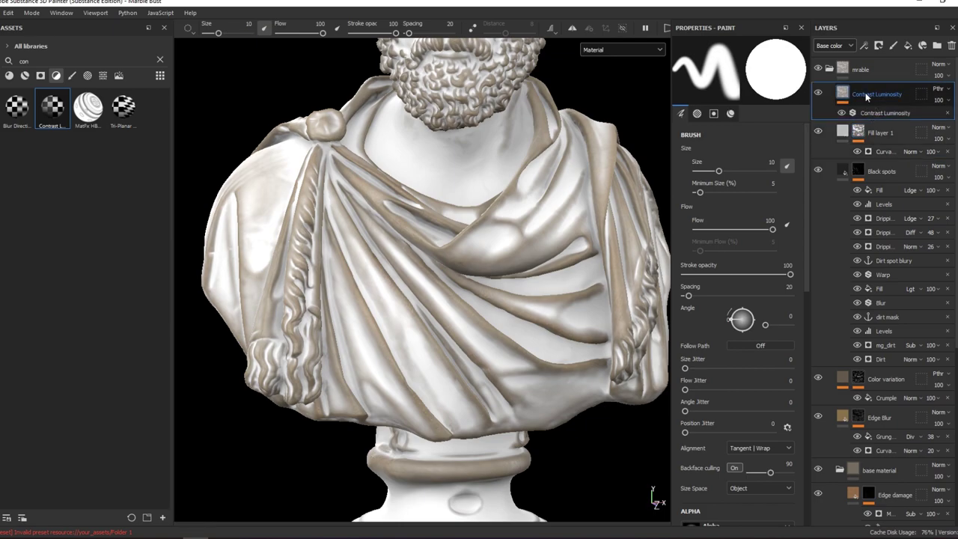
right_click(865, 92)
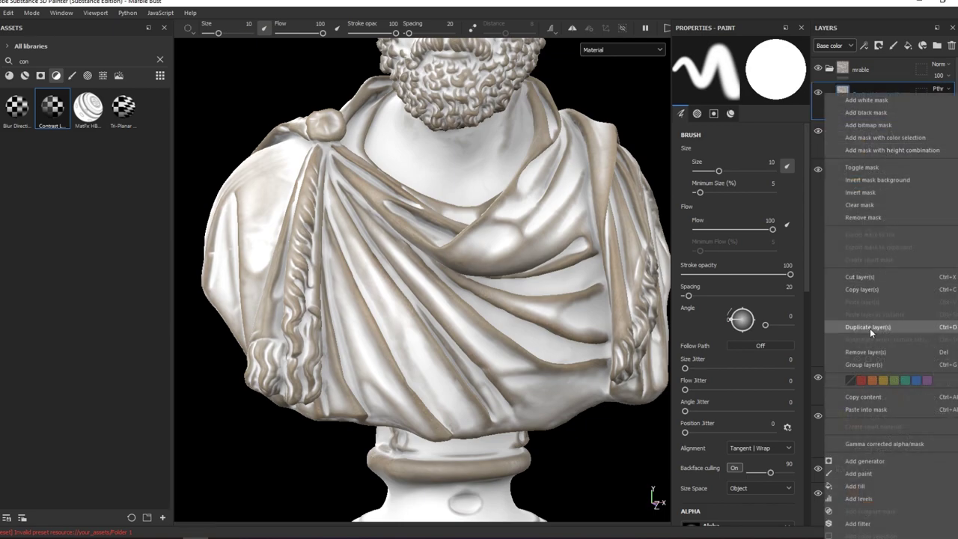
click(880, 411)
key(Delete)
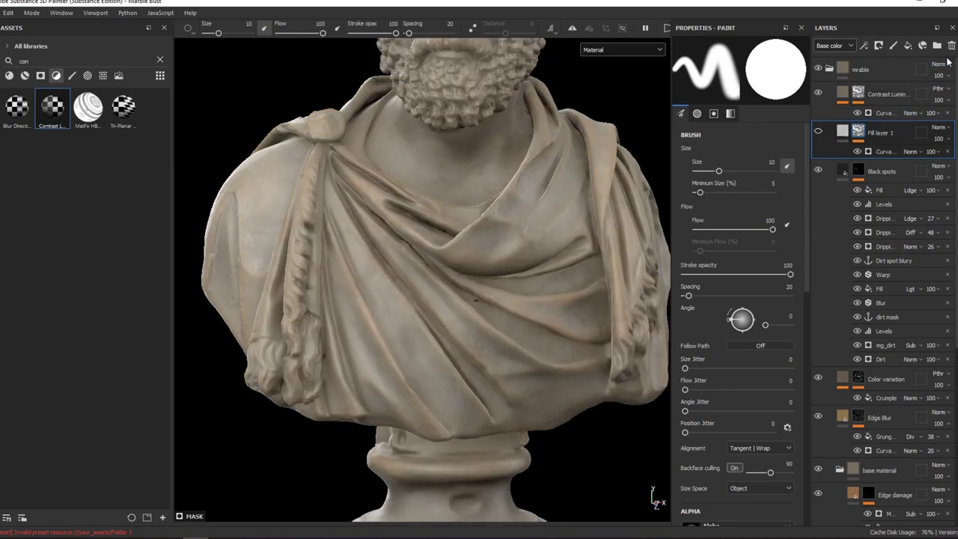
alt+click(858, 92)
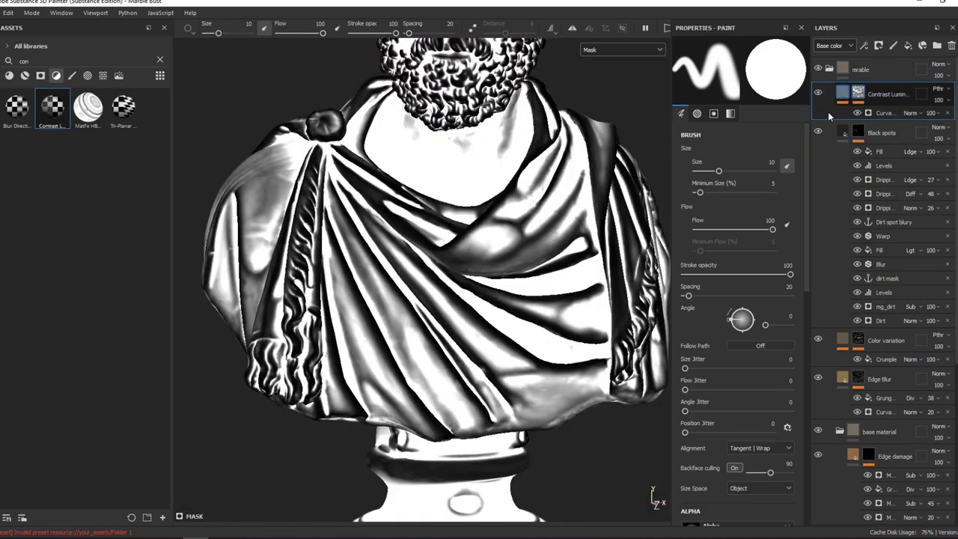
click(827, 112)
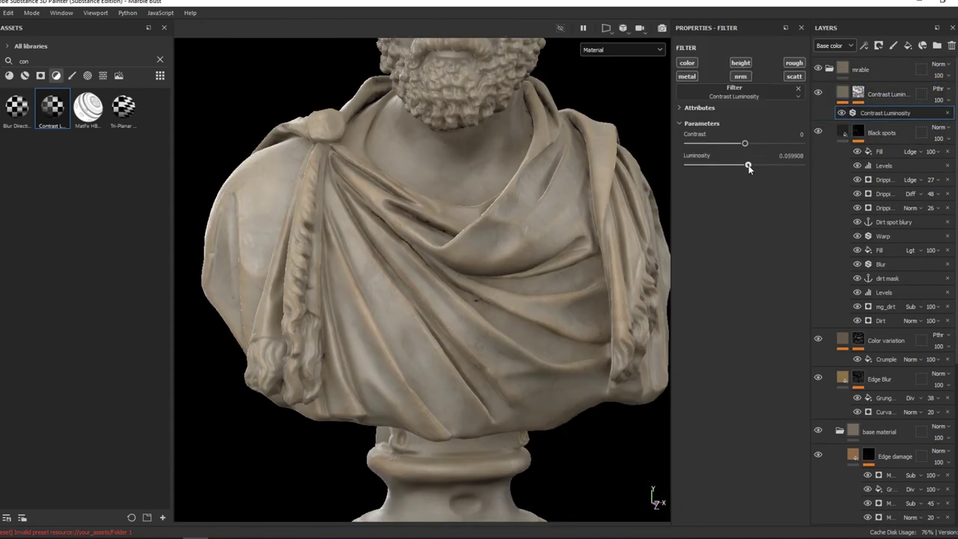
Set the filter to Contrast 0.142857 and Luminosity 0.152074, checking the drapery from several angles.
drag(748, 168, 755, 165)
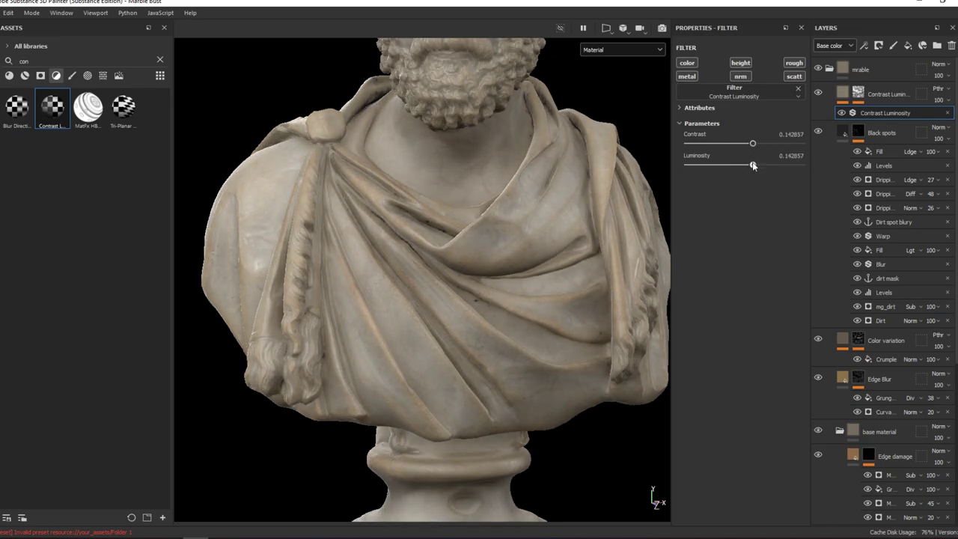
scroll(499, 267, up, 4)
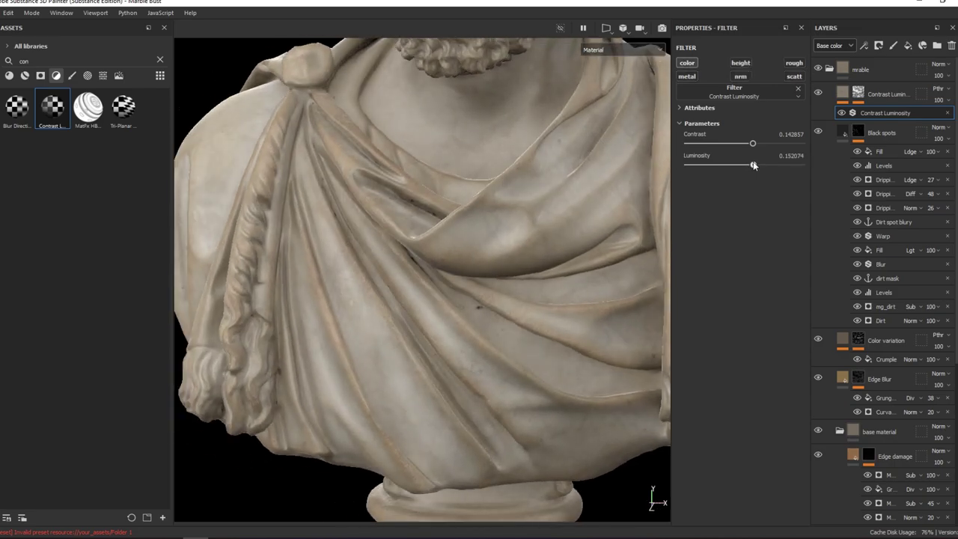
mouse_move(559, 224)
alt+mouse_down()
mouse_move(524, 195)
mouse_move(267, 192)
alt+mouse_up()
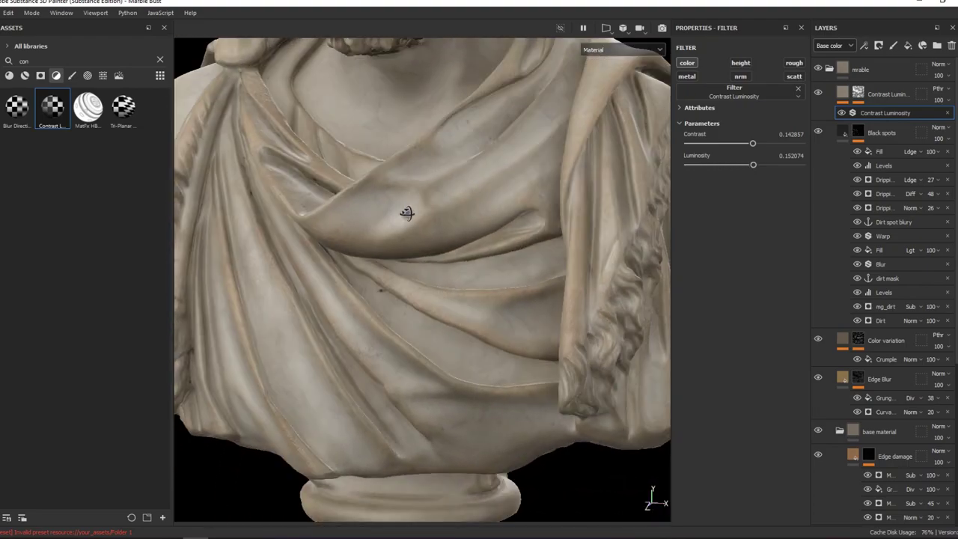
scroll(506, 197, down, 5)
alt+drag(507, 197, 524, 225)
scroll(539, 320, up, 4)
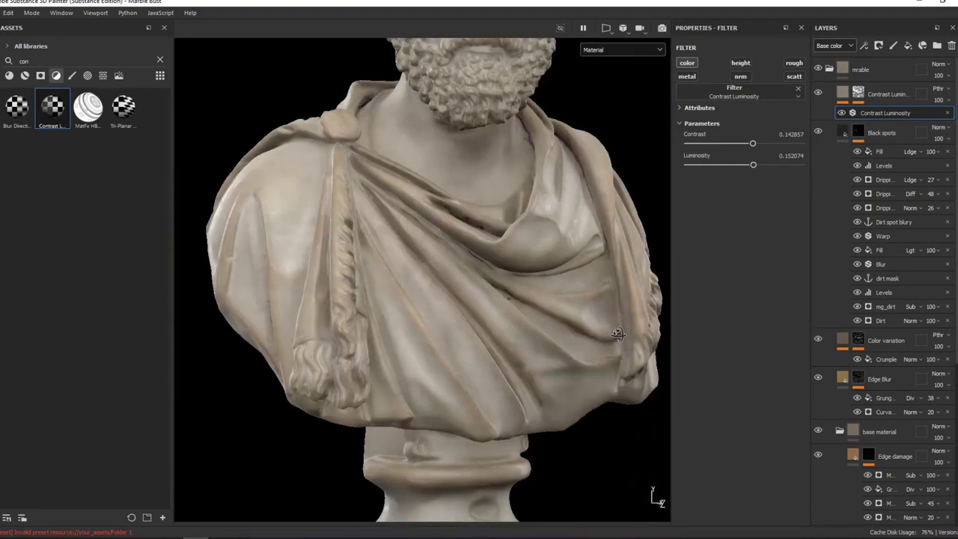
mouse_move(539, 320)
alt+mouse_down()
mouse_move(513, 335)
mouse_move(467, 321)
mouse_move(541, 317)
mouse_move(588, 299)
mouse_move(587, 321)
mouse_move(669, 319)
mouse_move(535, 336)
mouse_move(552, 274)
mouse_move(441, 274)
mouse_move(460, 273)
alt+mouse_up()
scroll(645, 320, down, 3)
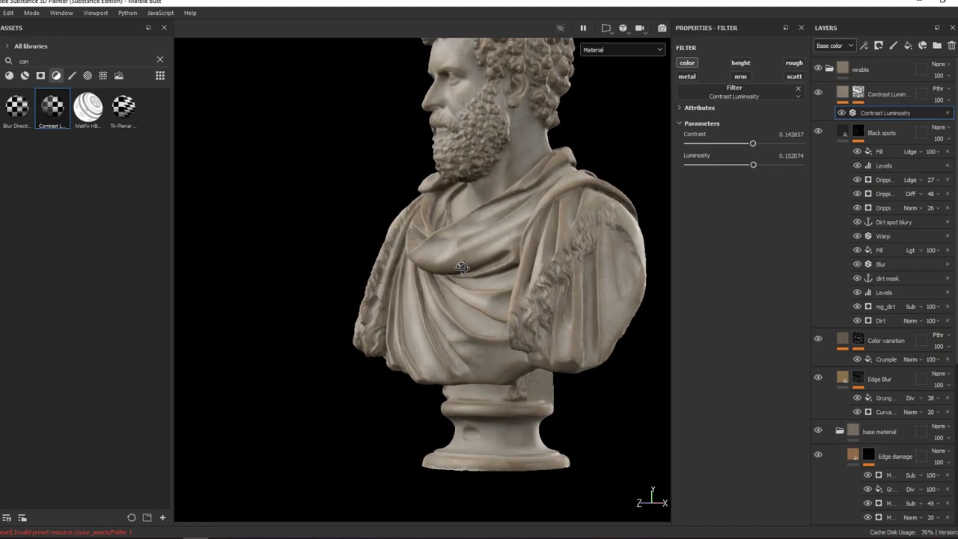
Toggle Contrast Luminosity's visibility to compare before and after, then return to a frontal view.
click(818, 92)
click(818, 92)
click(818, 92)
alt+drag(818, 92, 644, 256)
scroll(645, 257, up, 3)
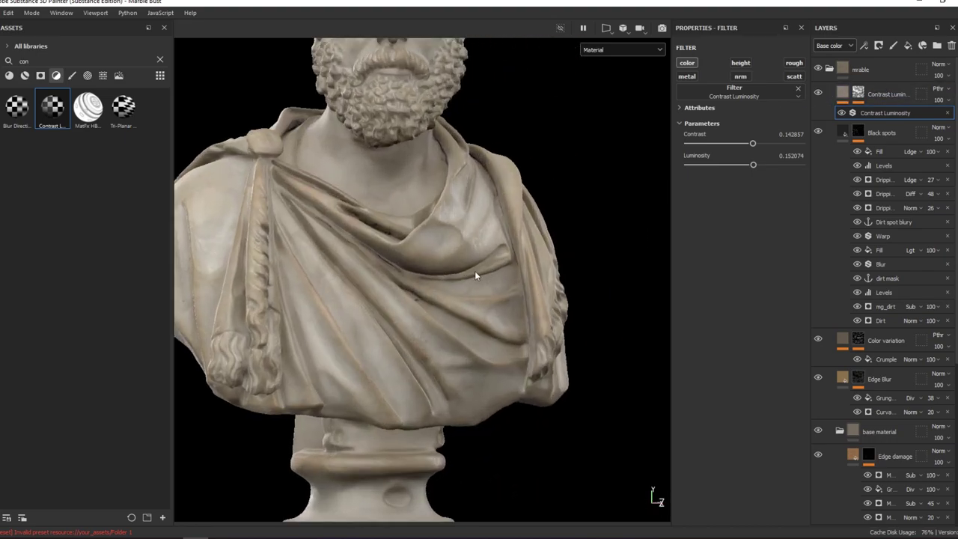
alt+drag(474, 271, 524, 269)
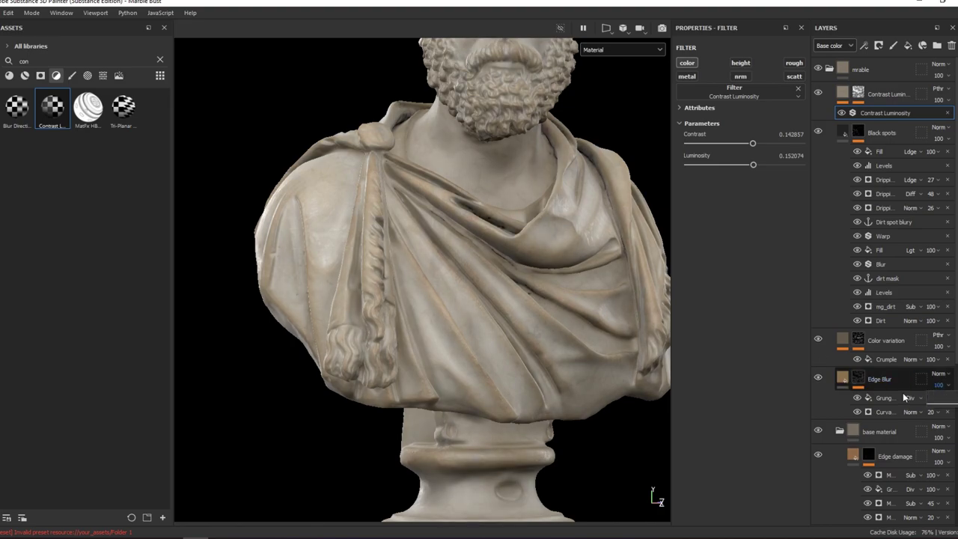
Lower Edge Blur's grunge effect opacity to 61 and select its Curvature generator.
click(881, 397)
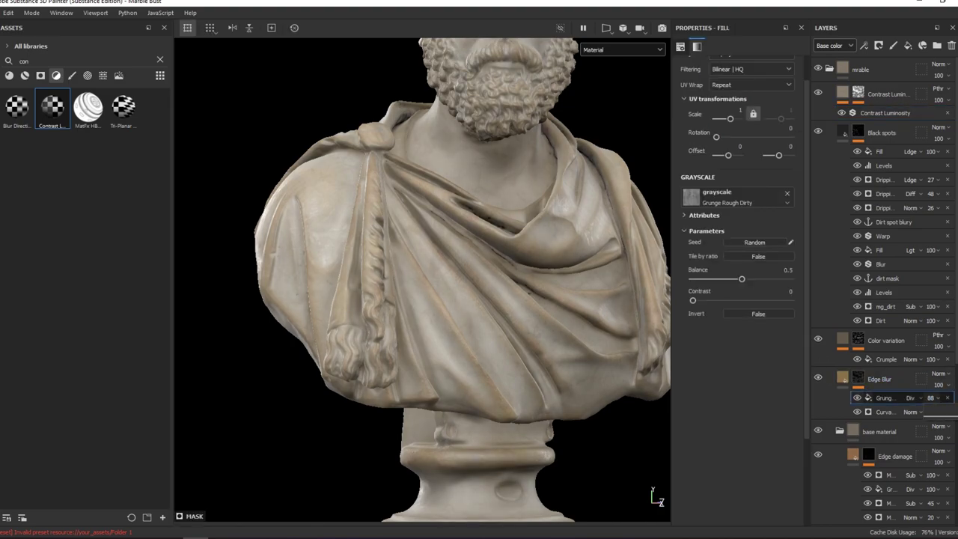
drag(954, 416, 949, 416)
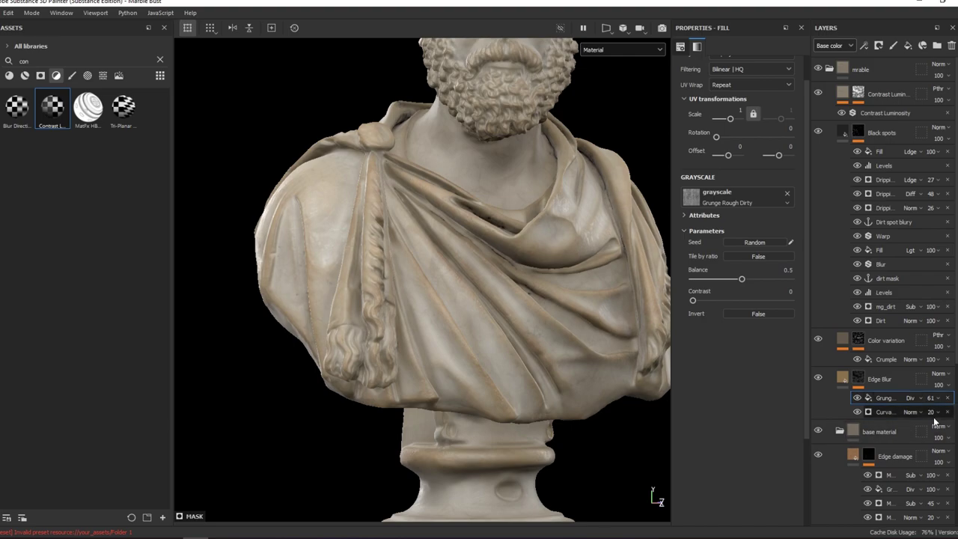
click(930, 413)
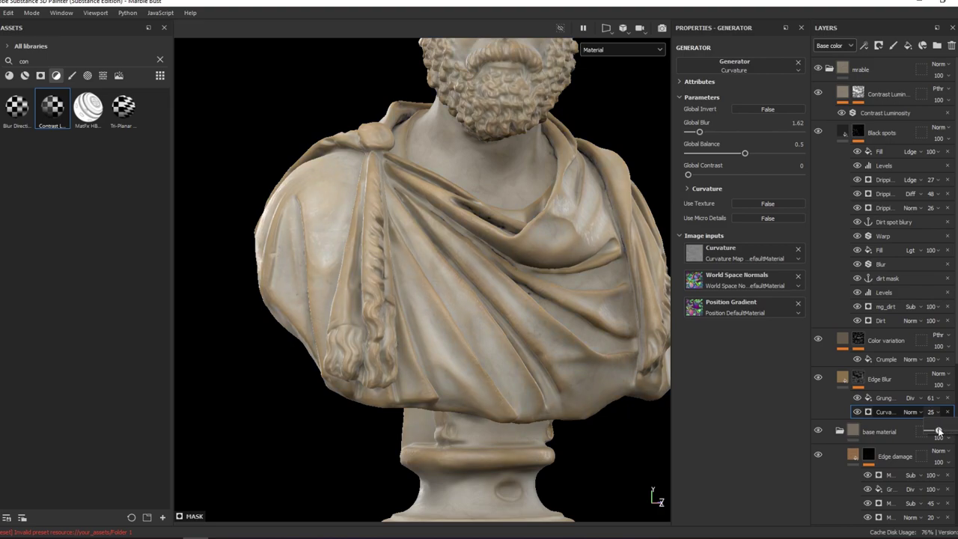
alt+drag(543, 247, 541, 277)
scroll(573, 267, up, 3)
scroll(542, 236, up, 2)
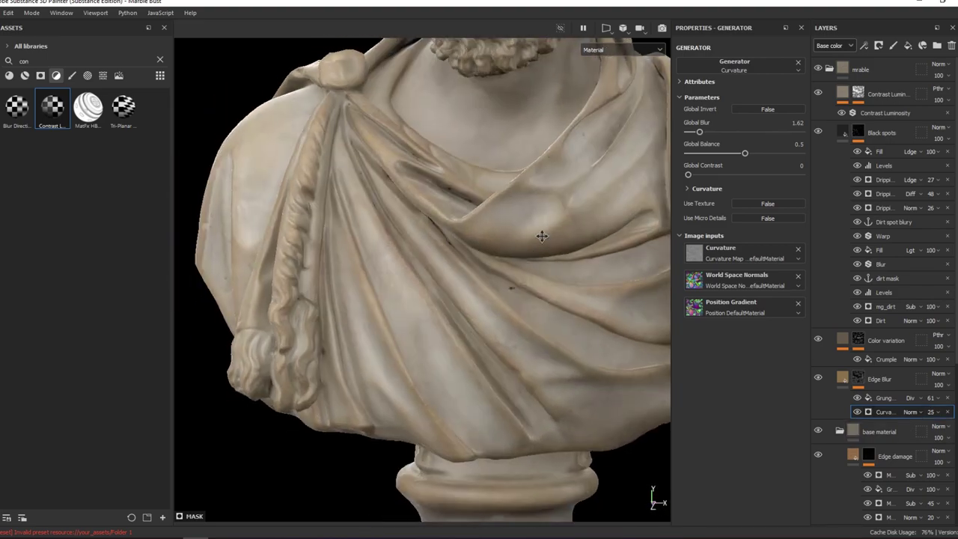
mouse_move(542, 236)
alt+mouse_down()
mouse_move(434, 224)
mouse_move(430, 235)
mouse_move(459, 188)
mouse_move(583, 217)
alt+mouse_up()
Compare the drapery with Contrast Luminosity hidden and shown, then select that layer.
click(818, 92)
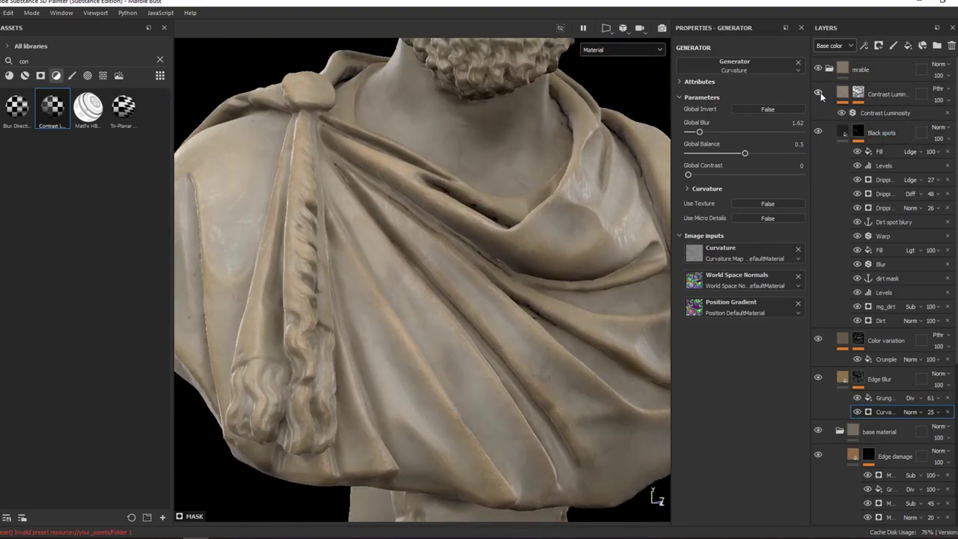
click(820, 92)
click(820, 92)
click(820, 92)
mouse_move(649, 134)
alt+mouse_down()
mouse_move(547, 195)
mouse_move(539, 232)
mouse_move(554, 210)
mouse_move(547, 192)
mouse_move(525, 195)
mouse_move(563, 187)
mouse_move(652, 215)
mouse_move(340, 169)
alt+mouse_up()
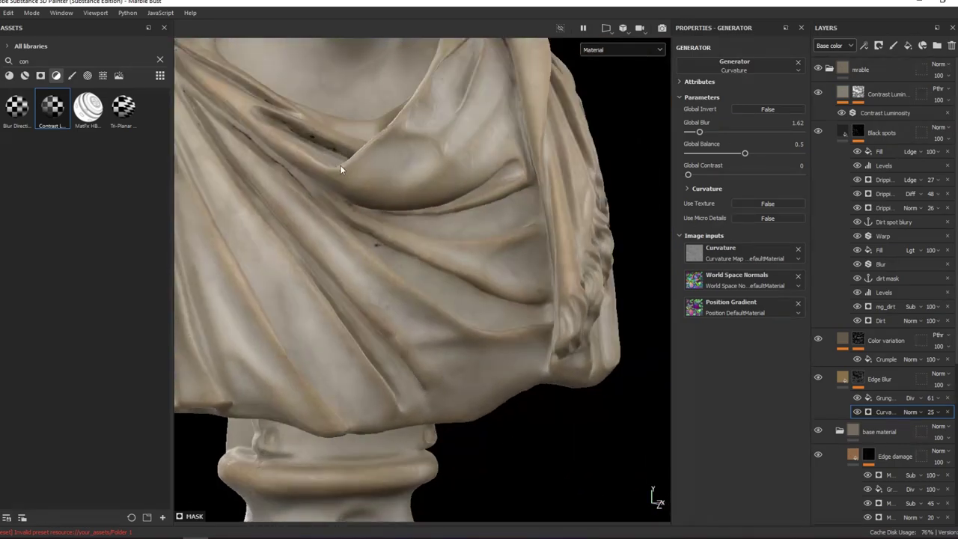
click(887, 94)
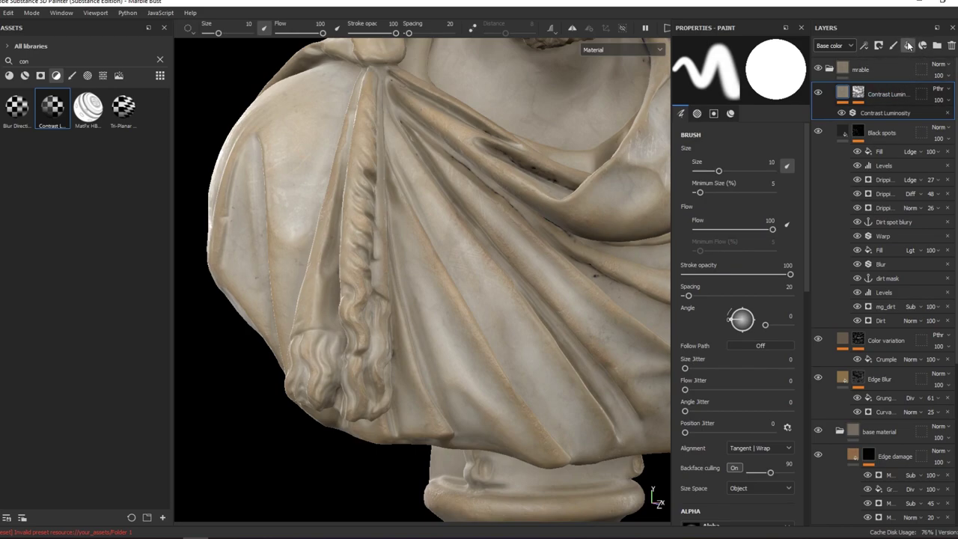
Add a new fill layer whose black mask is filled with the Grunge Roughcast texture.
click(908, 47)
right_click(886, 90)
click(868, 107)
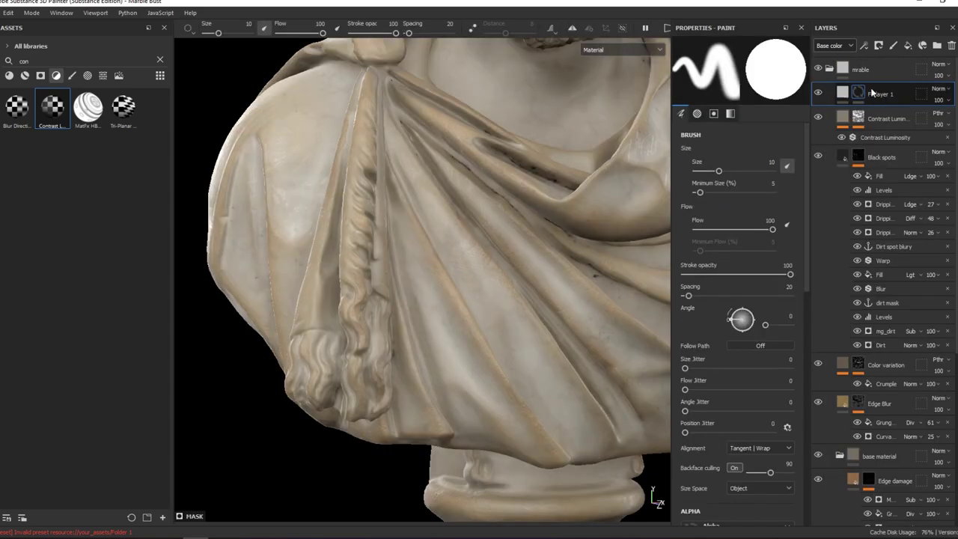
right_click(872, 91)
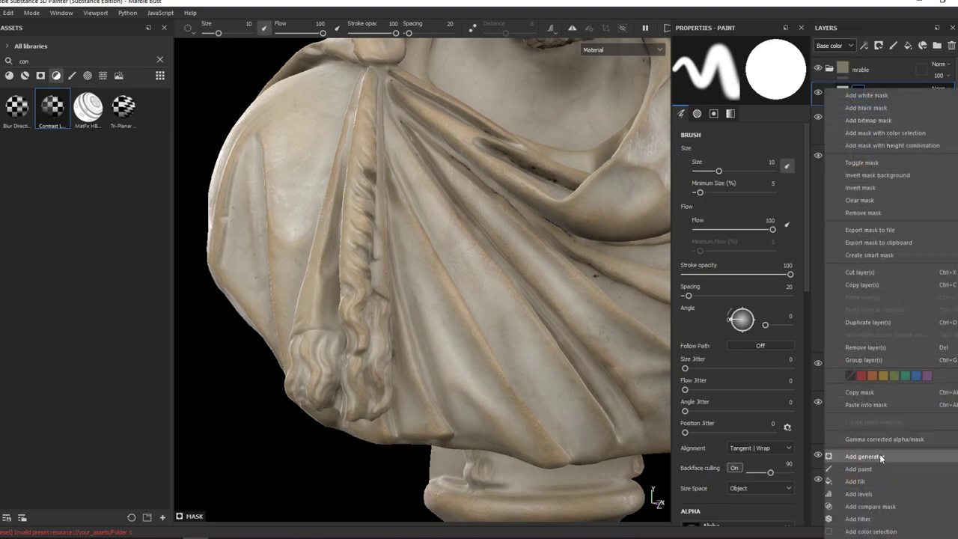
click(875, 481)
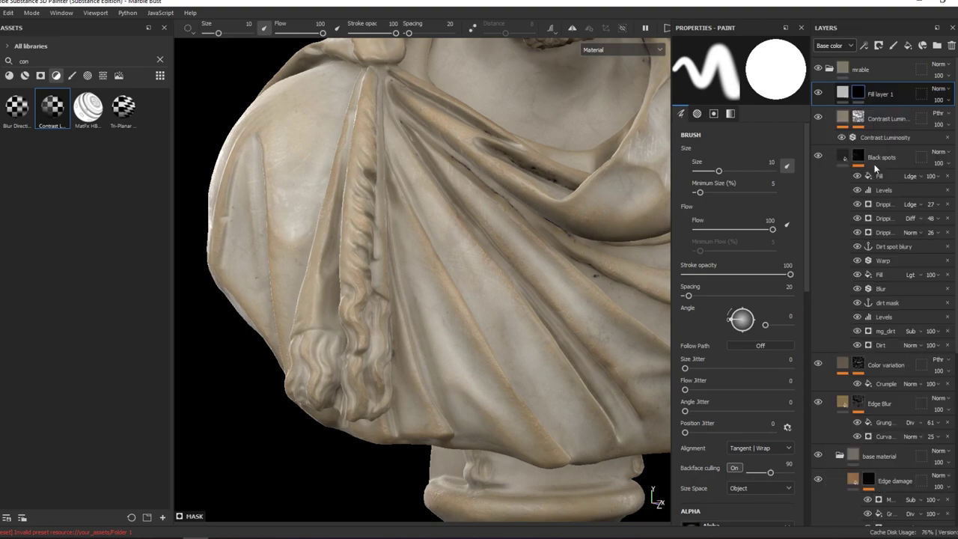
click(736, 196)
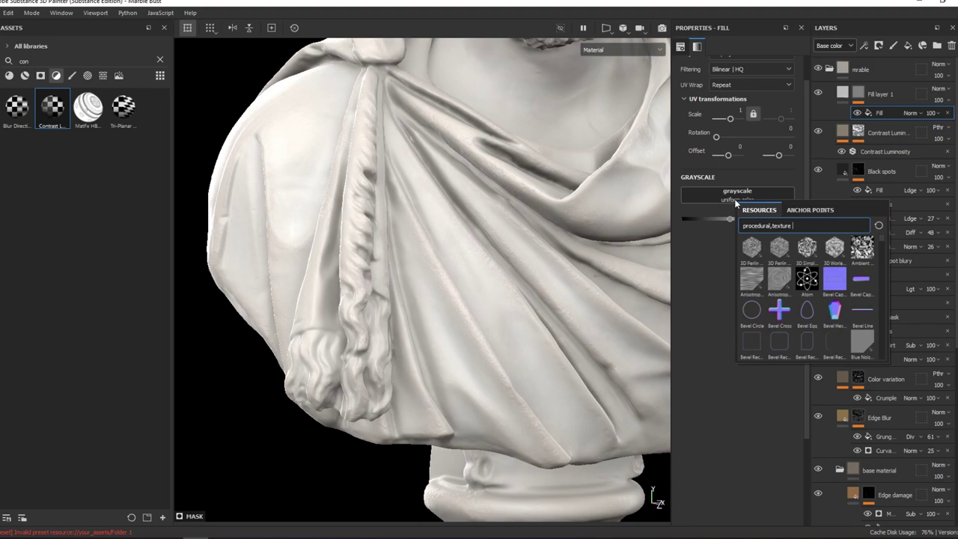
text(rough)
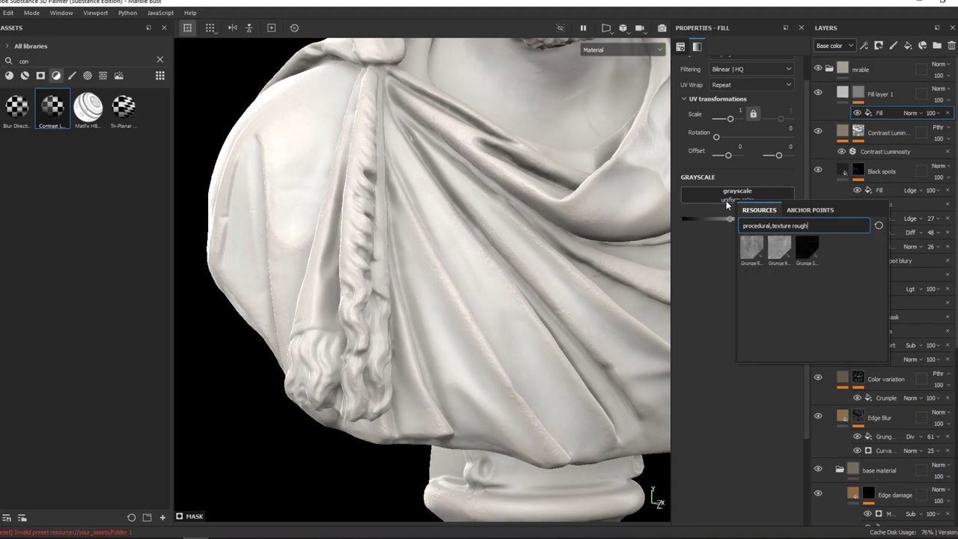
click(781, 258)
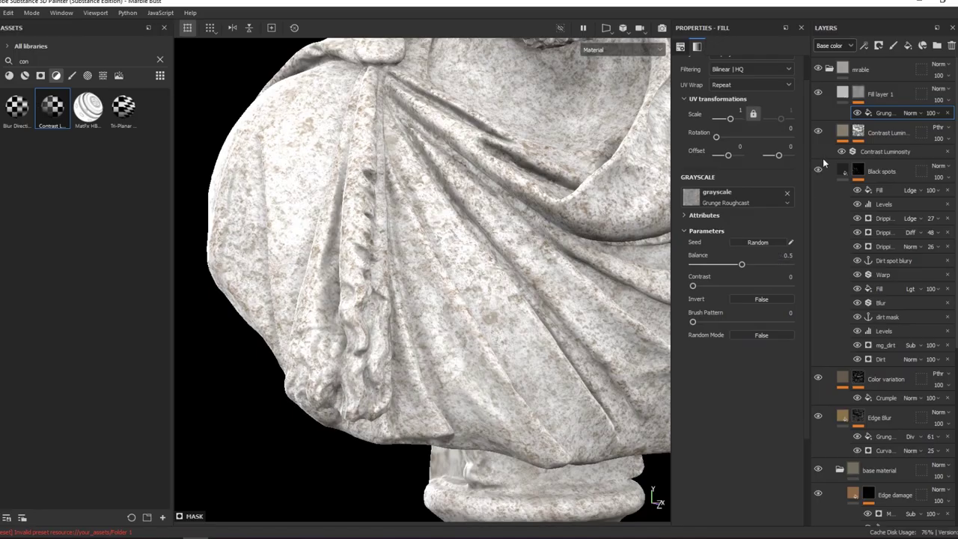
Limit the fill to Height at about -0.0162 and set the Grunge Roughcast scale to 3.
click(838, 91)
click(737, 192)
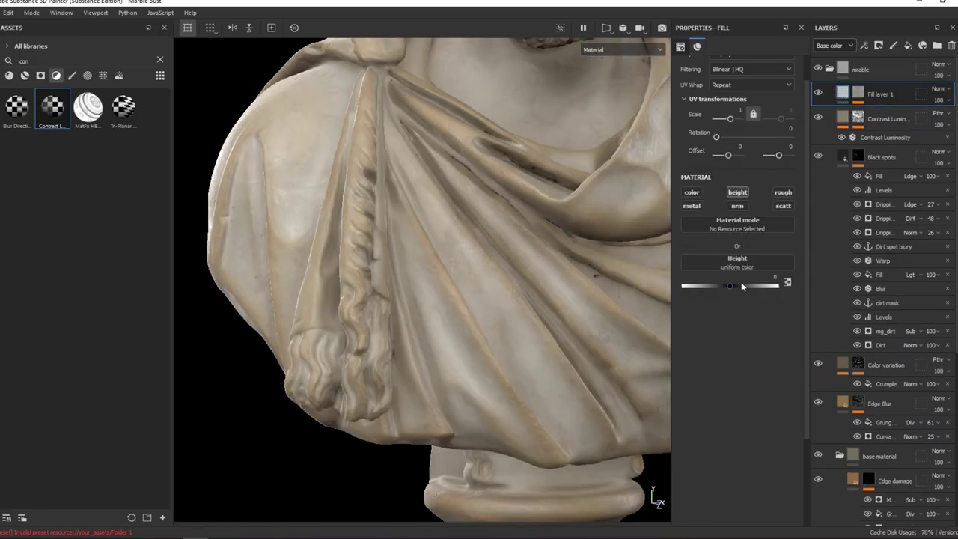
drag(731, 286, 729, 287)
mouse_move(372, 153)
alt+mouse_down()
mouse_move(447, 192)
mouse_move(496, 199)
mouse_move(507, 225)
alt+mouse_up()
alt+click(859, 93)
click(882, 113)
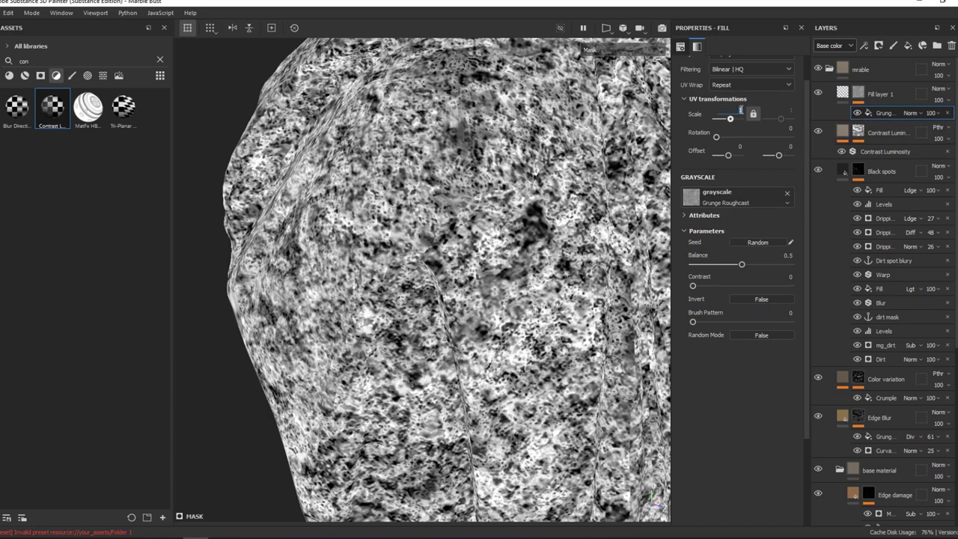
drag(740, 111, 741, 110)
key(m)
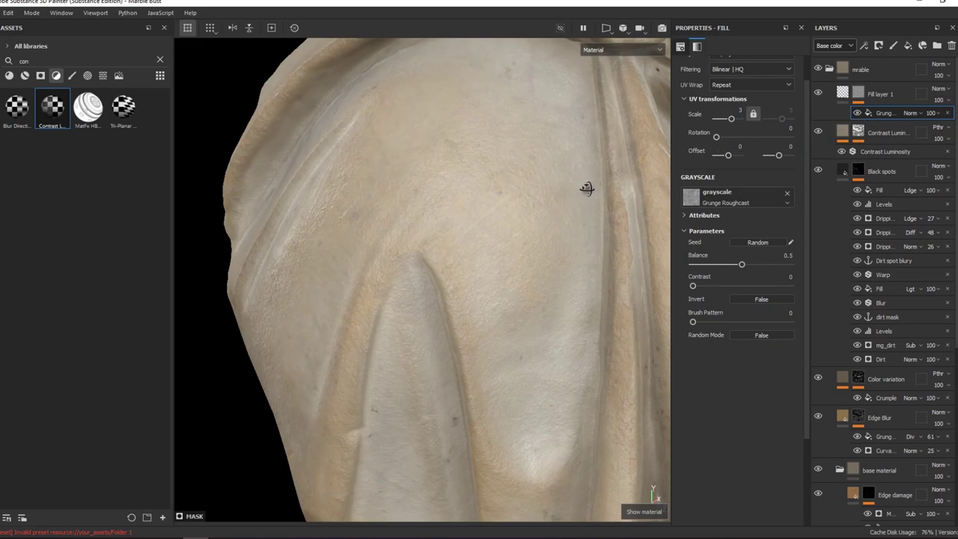
mouse_move(586, 188)
alt+mouse_down()
mouse_move(499, 111)
mouse_move(566, 96)
mouse_move(605, 101)
mouse_move(603, 133)
mouse_move(532, 143)
alt+mouse_up()
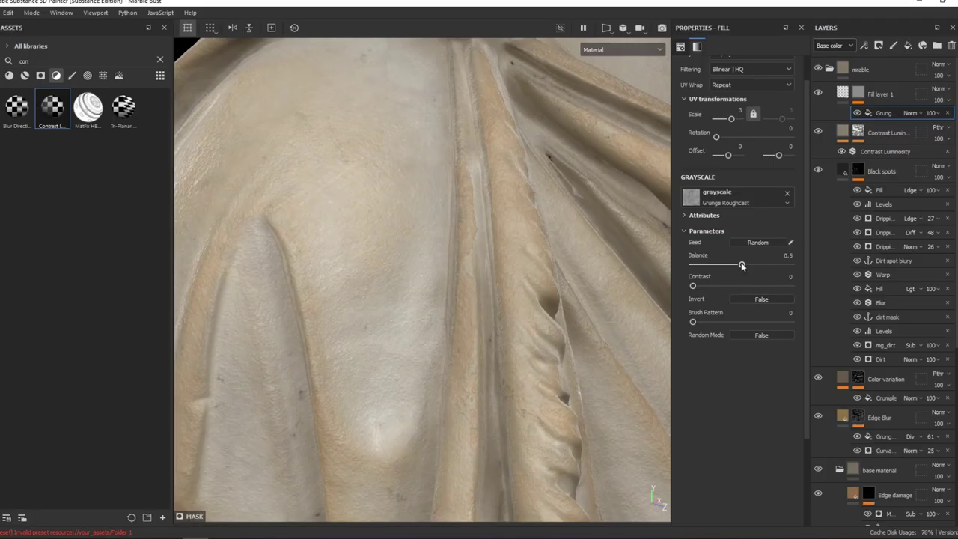
right_click(861, 92)
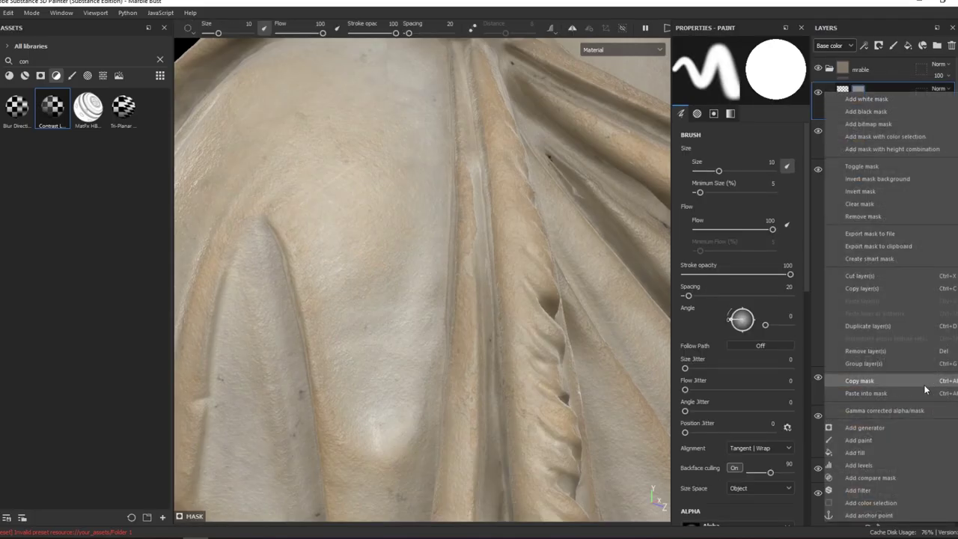
Add a Mask Editor generator to Fill layer 1's mask, blended Multiply over the grunge.
click(864, 427)
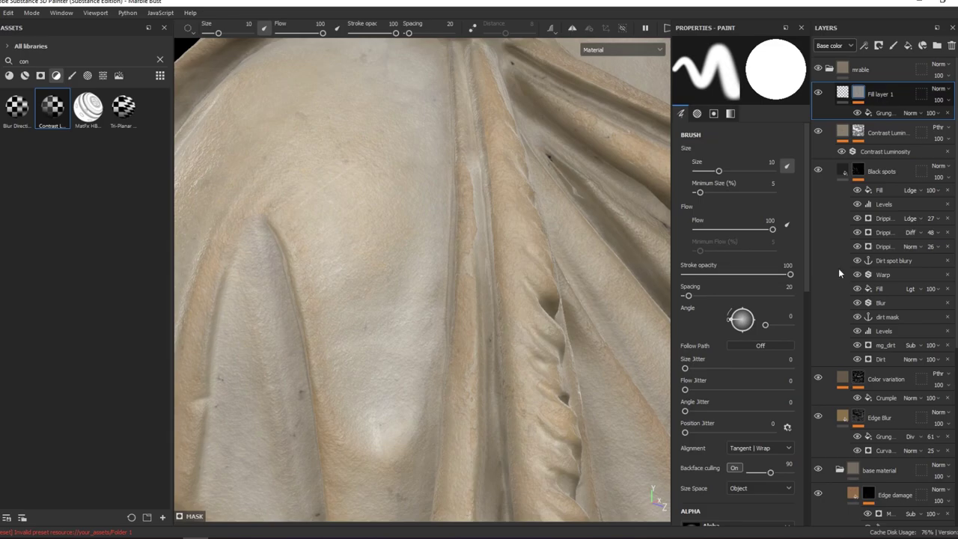
right_click(879, 116)
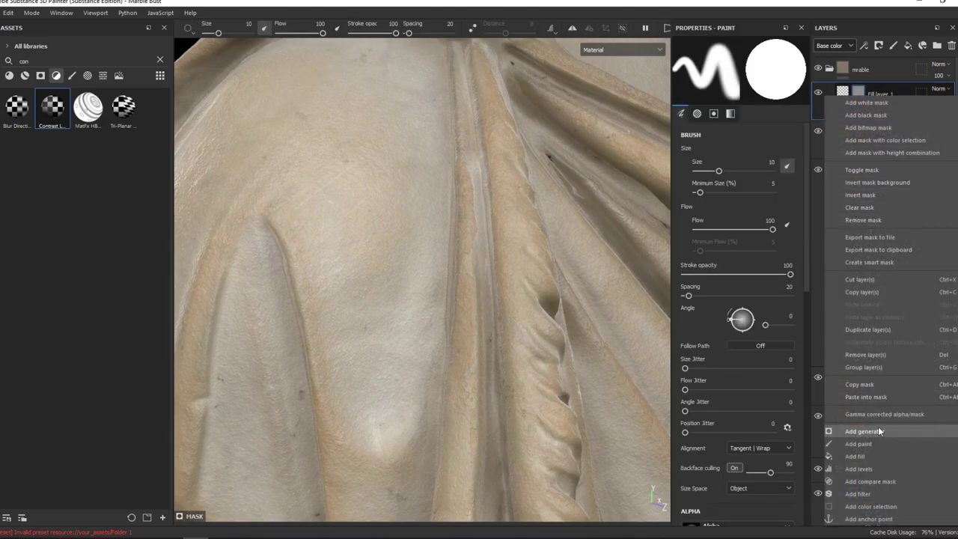
click(874, 430)
click(772, 69)
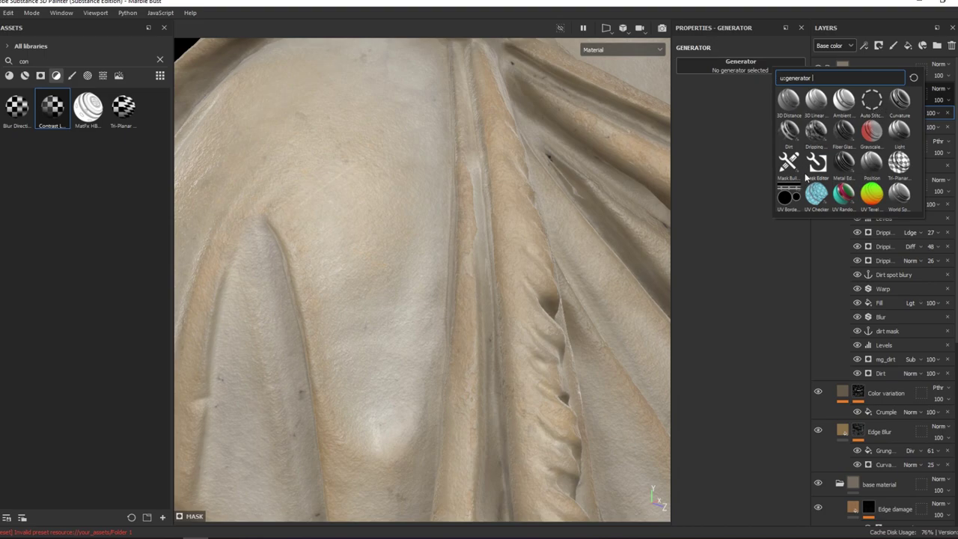
click(812, 169)
alt+click(907, 114)
click(909, 115)
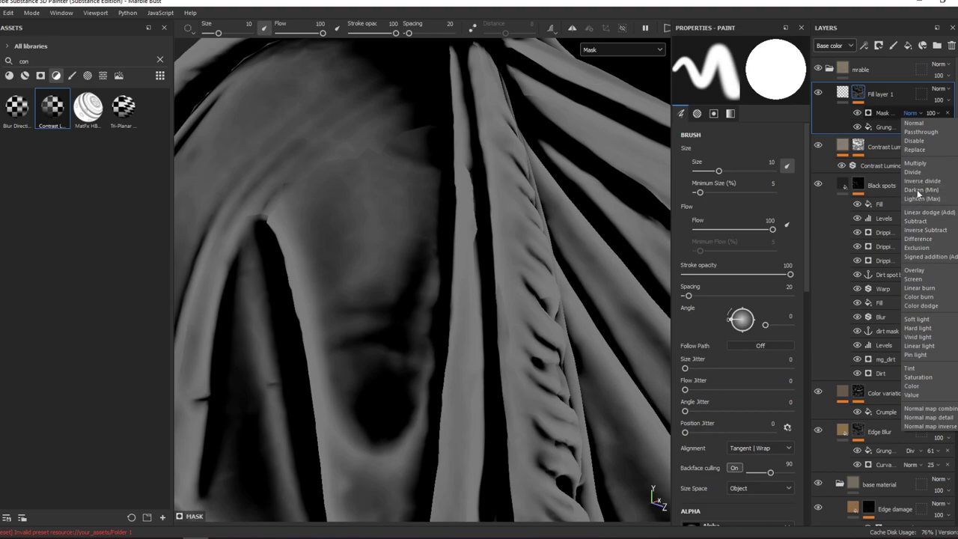
click(915, 164)
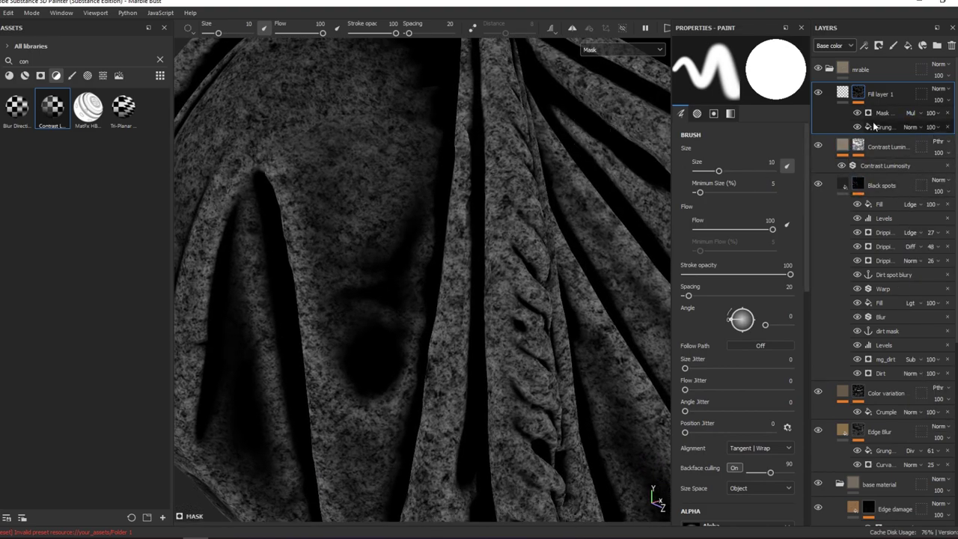
Lower the Mask Editor's Global Balance to 0.36 and compare it on and off on the bust.
click(879, 113)
click(724, 154)
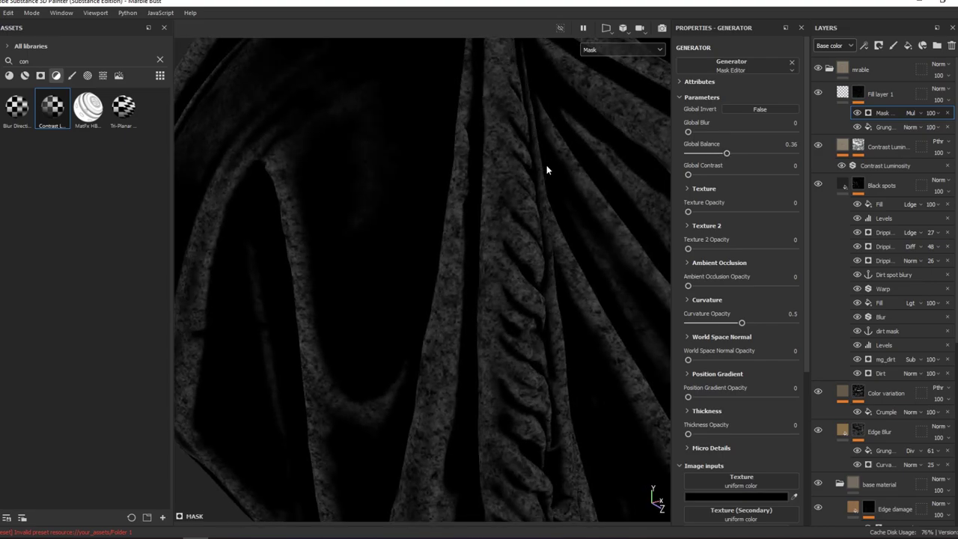
key(f)
scroll(471, 342, up, 5)
scroll(477, 317, up, 2)
middle_drag(451, 243, 488, 196)
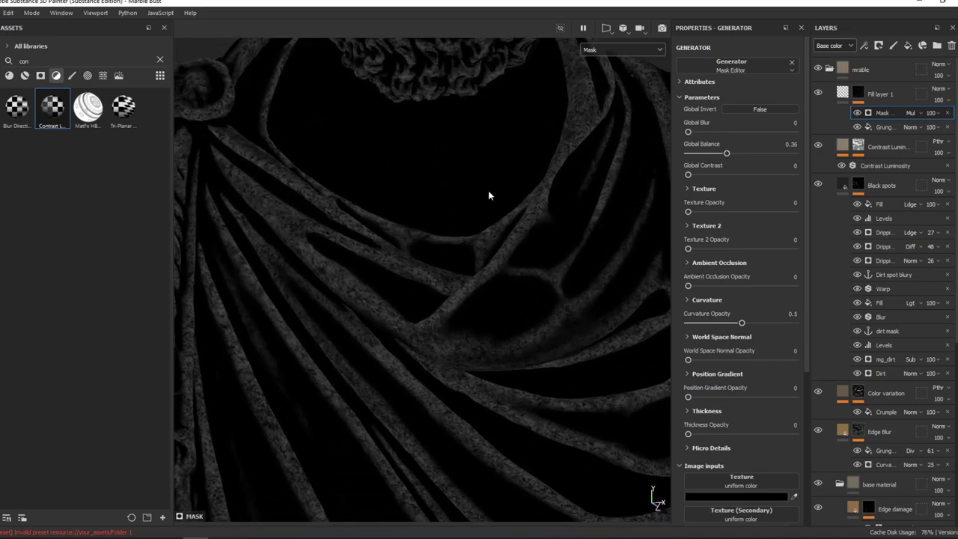
click(857, 113)
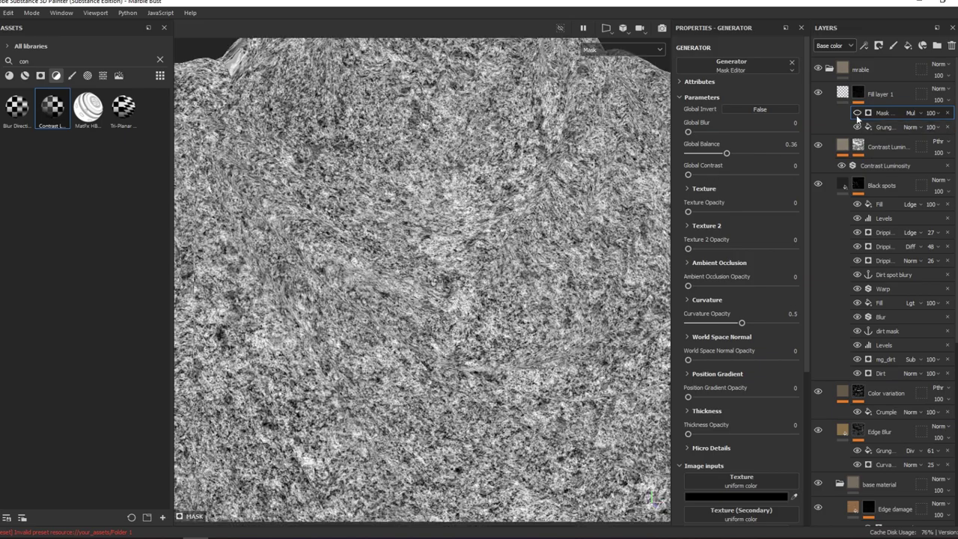
click(857, 113)
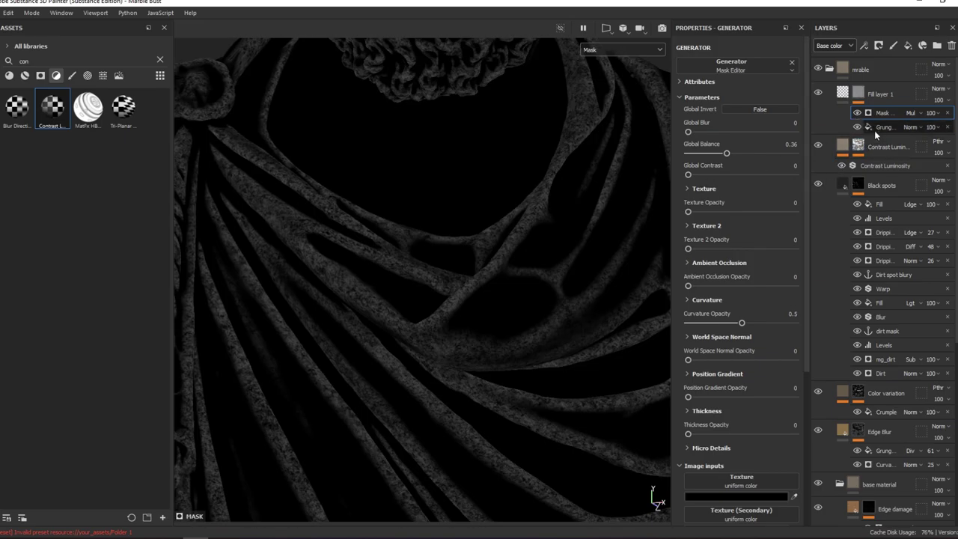
Adjust the grunge fill's balance and opacity, and reduce the Mask Editor generator's opacity to 35.
click(885, 127)
mouse_move(731, 267)
mouse_down()
mouse_move(758, 266)
mouse_move(744, 270)
mouse_up()
alt+drag(573, 202, 490, 194)
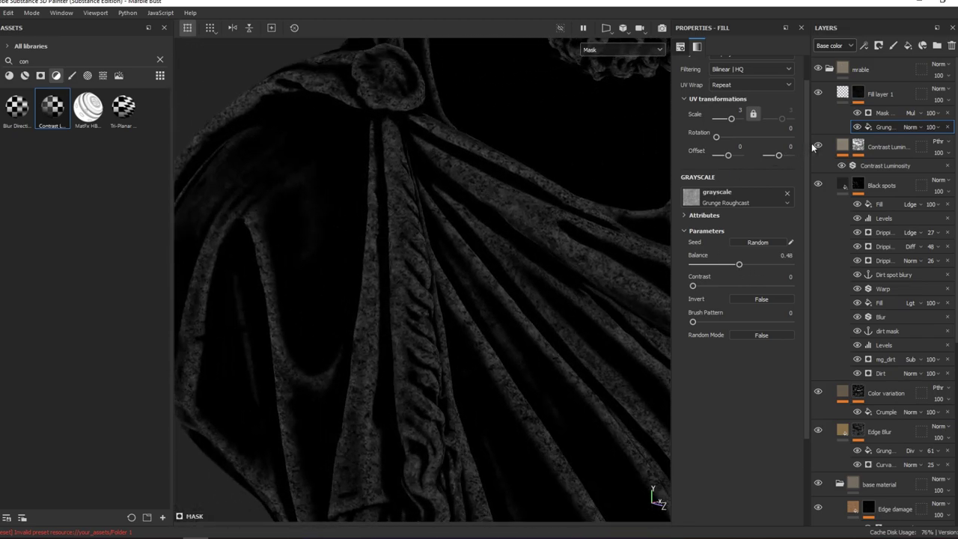
click(875, 113)
key(m)
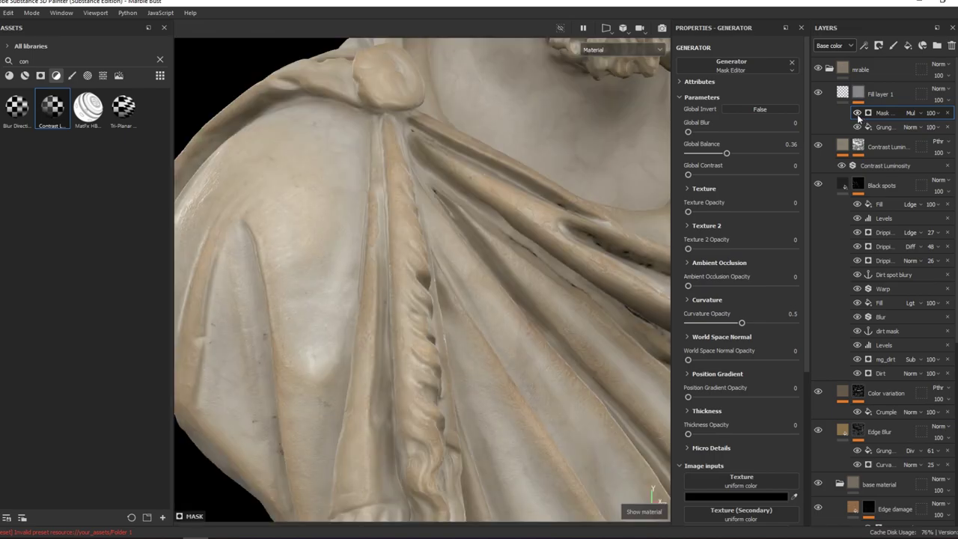
mouse_move(949, 126)
mouse_down()
mouse_move(937, 127)
mouse_move(954, 151)
mouse_up()
key(m)
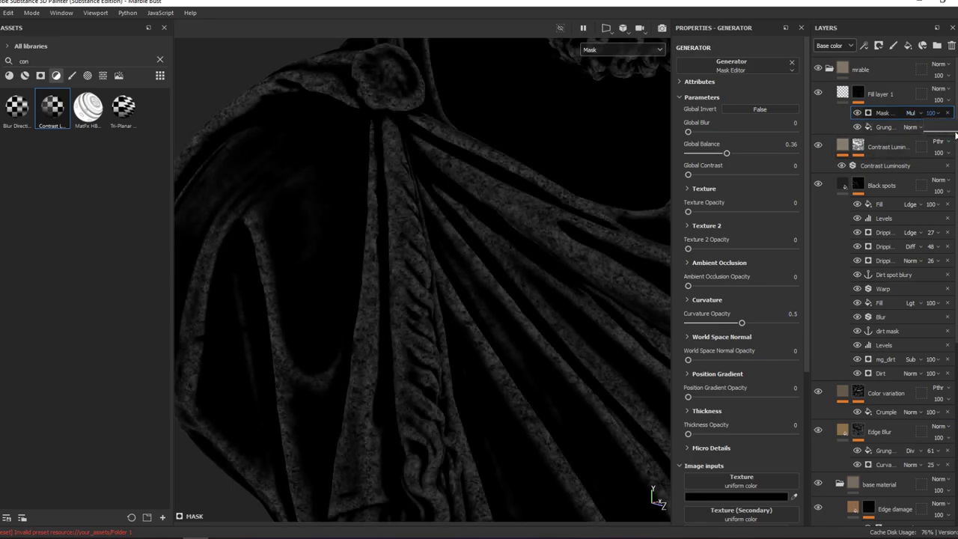
drag(930, 113, 953, 148)
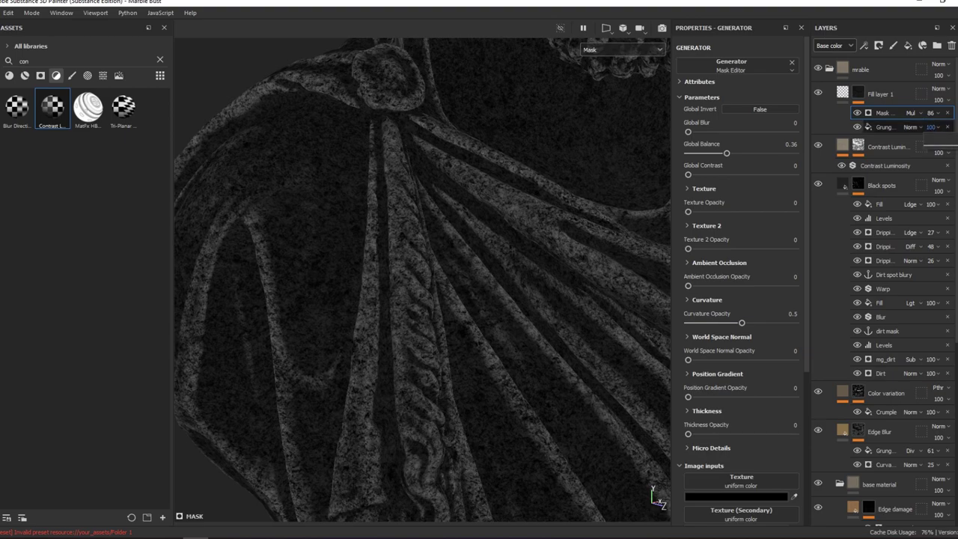
drag(930, 113, 949, 132)
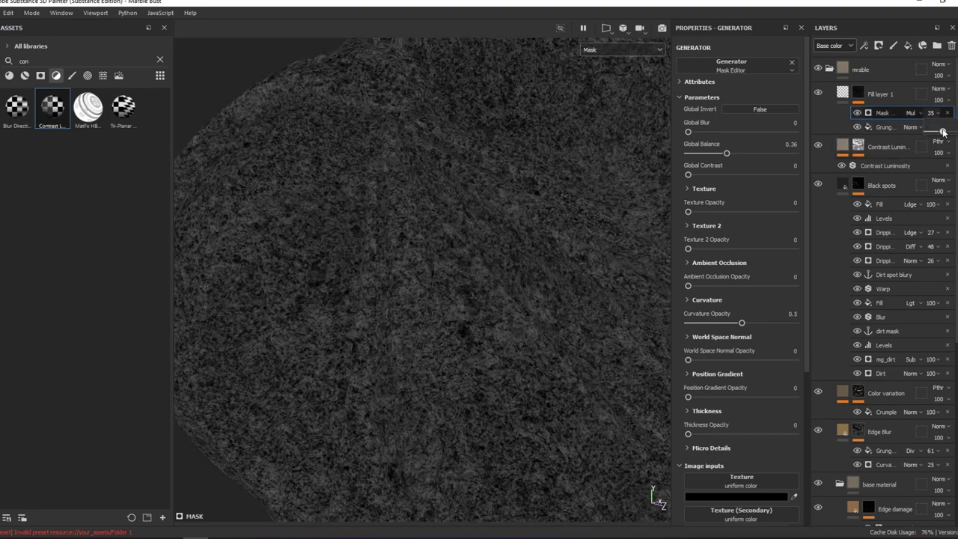
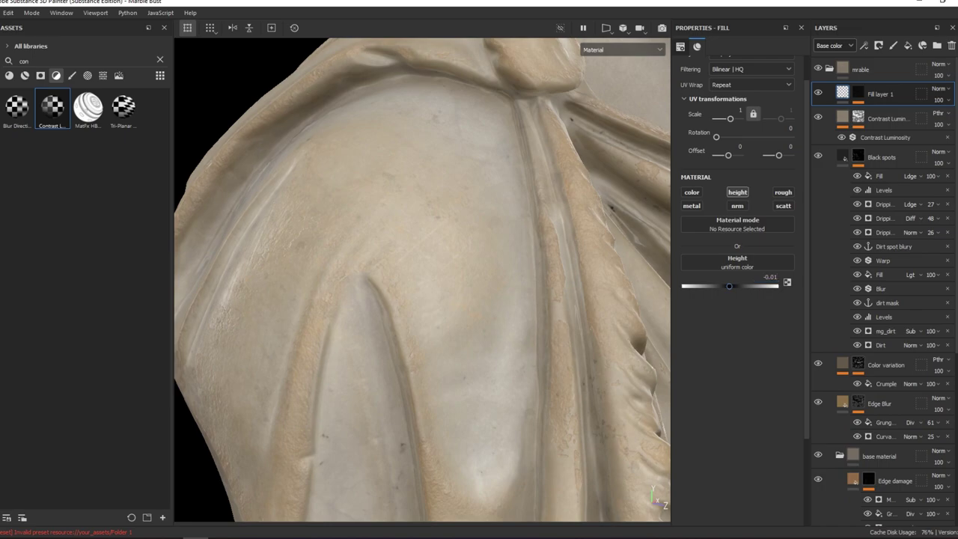
Toggle Fill layer 1's visibility off and on to compare its -0.05 height relief on the marble fold.
scroll(391, 370, up, 3)
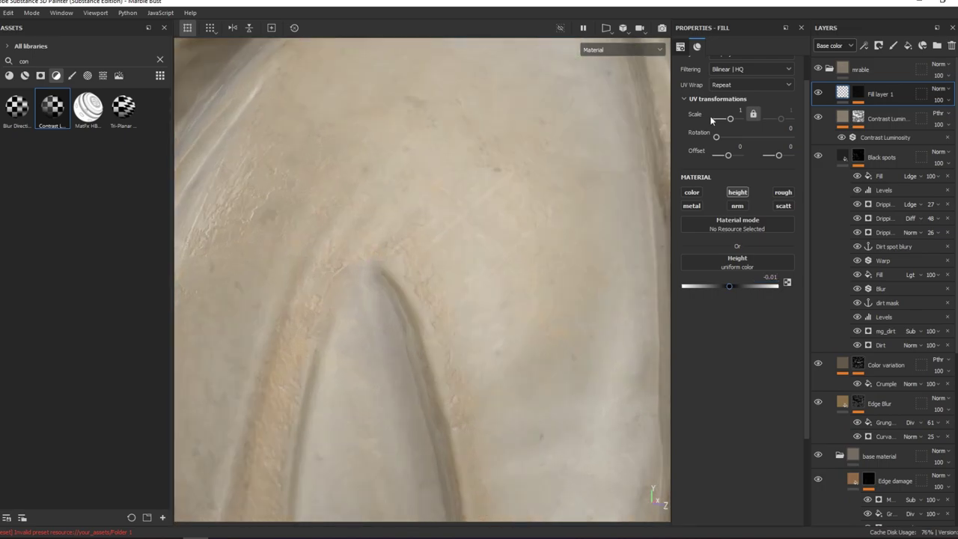
click(817, 93)
click(818, 93)
alt+drag(539, 307, 520, 275)
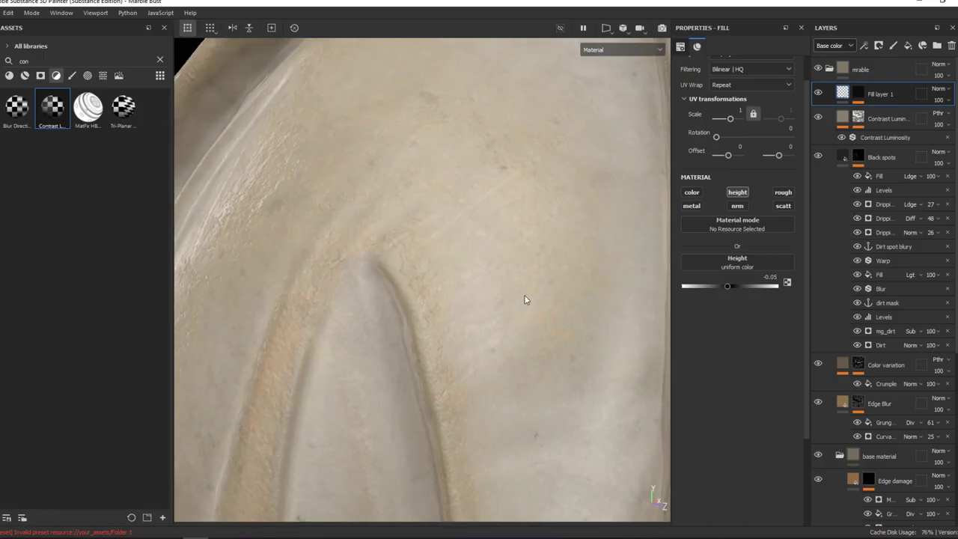
Open Fill layer 1's mask effects and roughly adjust the Grunge fill and Mask effect opacities.
click(879, 114)
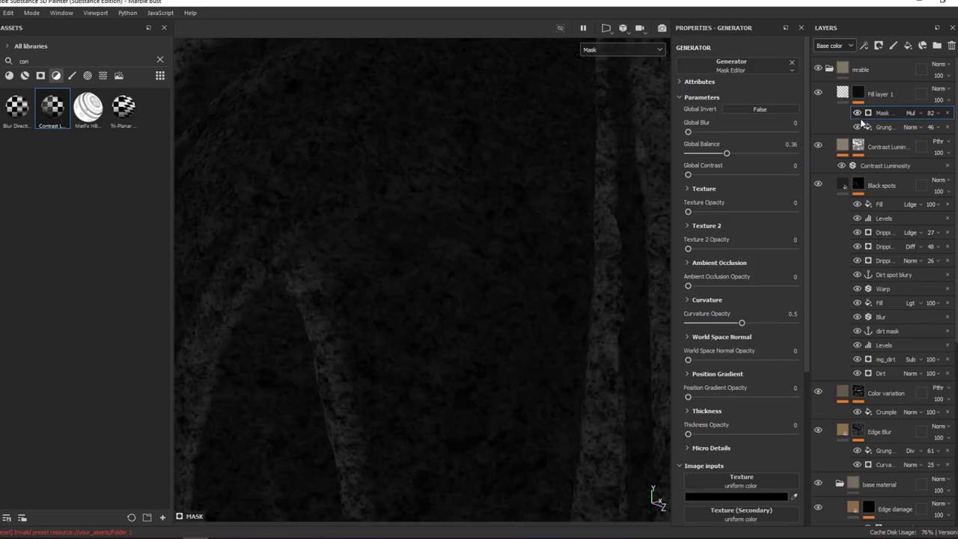
click(930, 128)
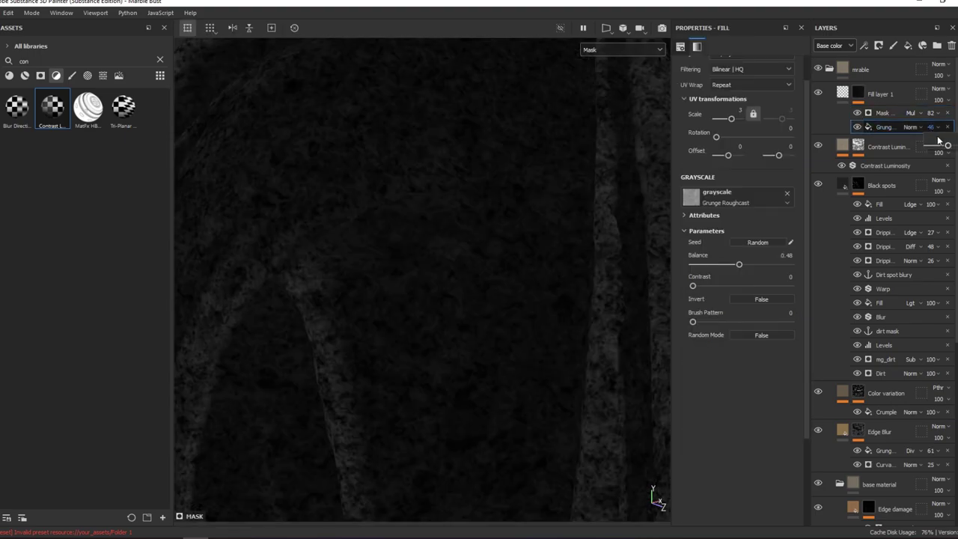
drag(938, 141, 953, 145)
key(m)
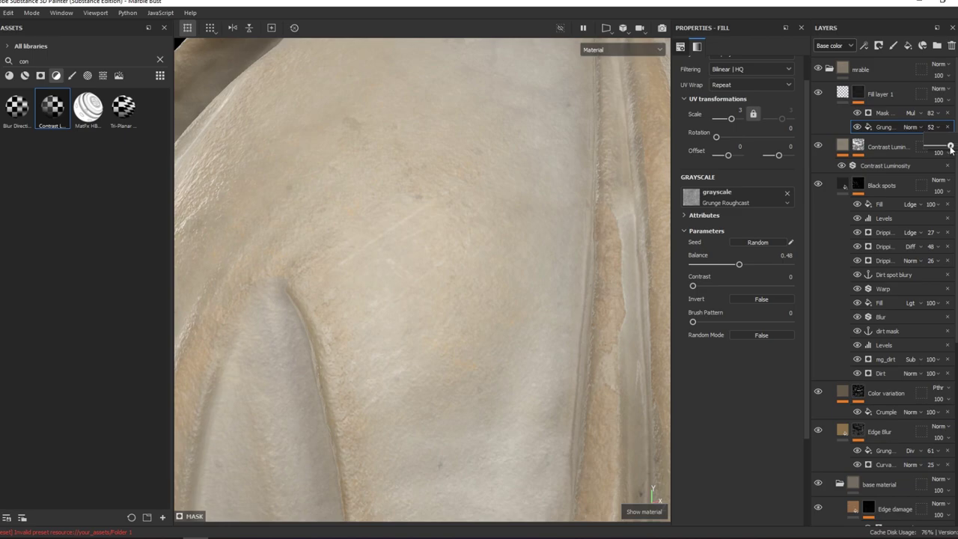
mouse_move(931, 113)
mouse_down()
mouse_move(956, 132)
mouse_move(943, 132)
mouse_up()
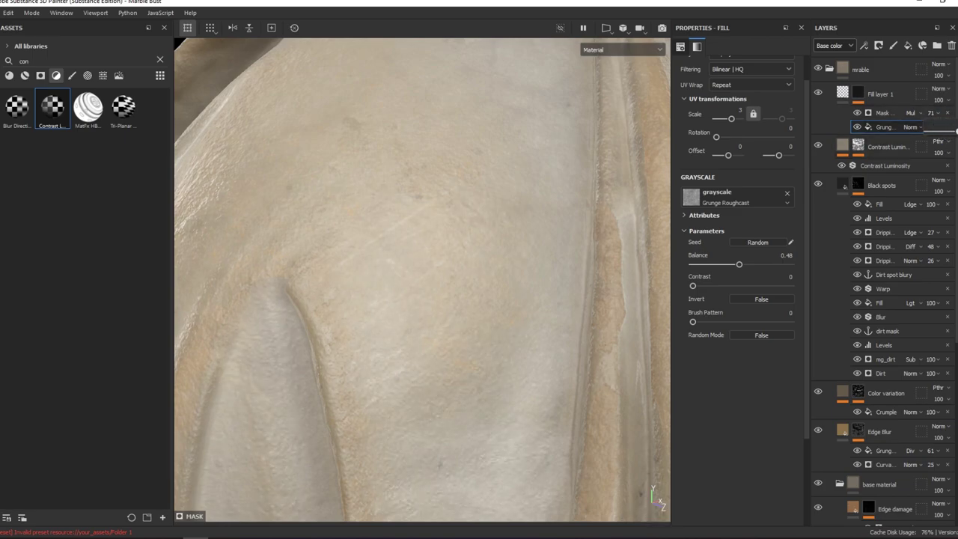
key(f)
alt+drag(389, 299, 429, 294)
scroll(429, 293, up, 3)
mouse_move(370, 317)
alt+mouse_down()
mouse_move(488, 202)
mouse_move(494, 289)
mouse_move(434, 239)
alt+mouse_up()
scroll(494, 289, up, 5)
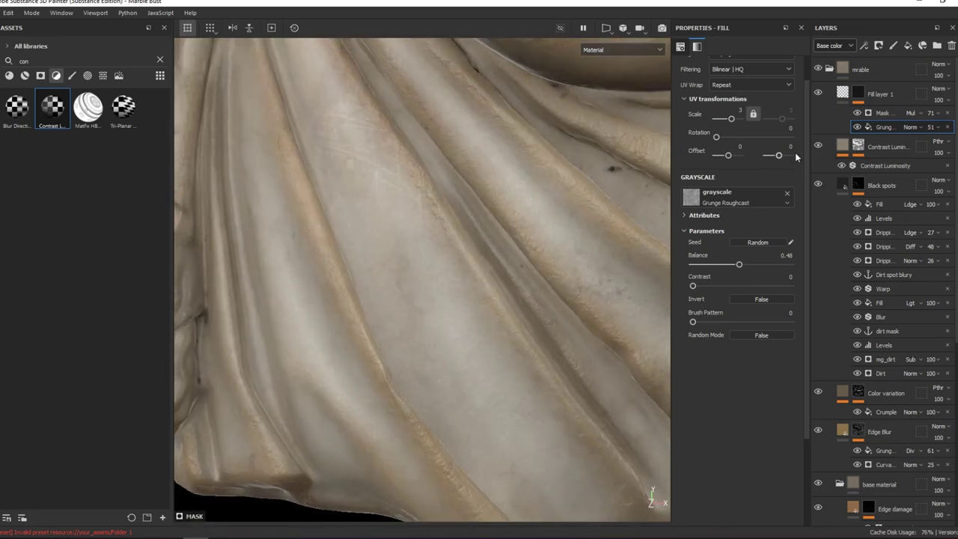
In mask view, set the Mask effect opacity to 79 and lower the Grunge fill to 38.
alt+click(868, 112)
click(931, 113)
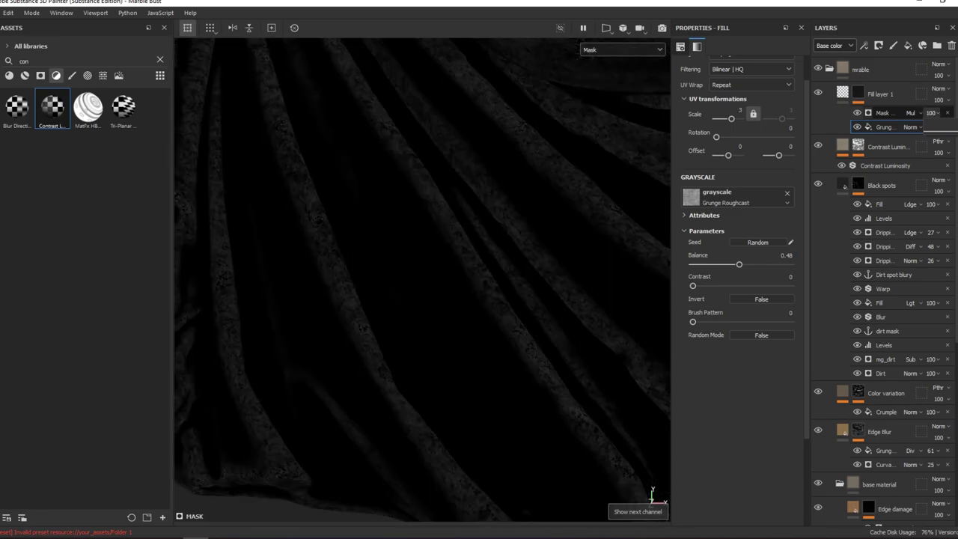
text(79)
key(Return)
click(935, 126)
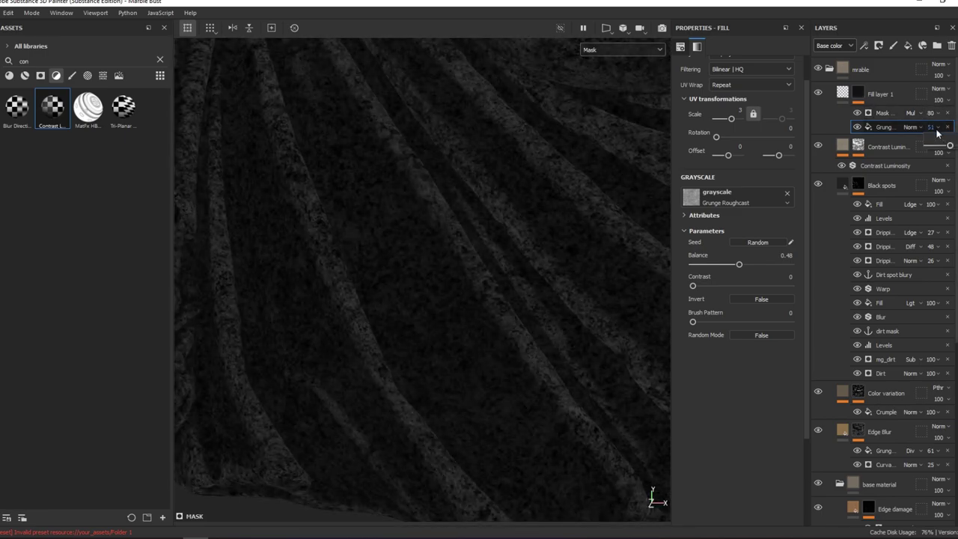
drag(935, 141, 944, 146)
key(m)
mouse_move(590, 174)
alt+mouse_down()
mouse_move(488, 182)
mouse_move(575, 189)
mouse_move(603, 216)
alt+mouse_up()
Test Global Invert on the Mask generator, then turn it back off.
key(m)
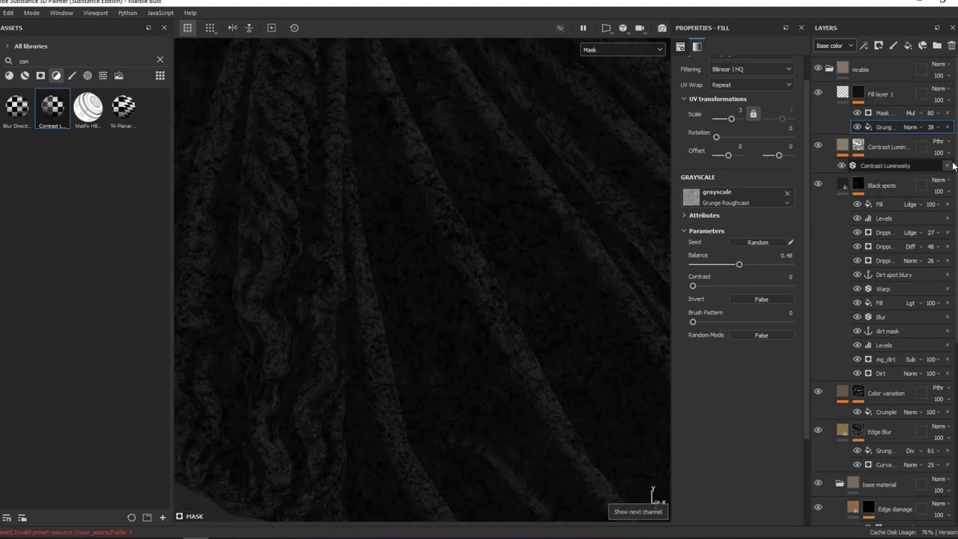
click(898, 112)
click(790, 112)
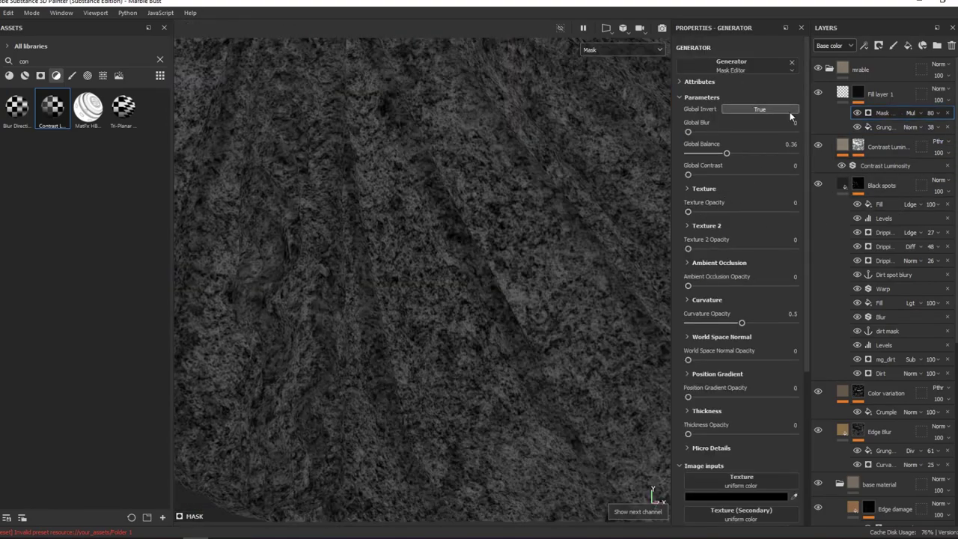
click(787, 111)
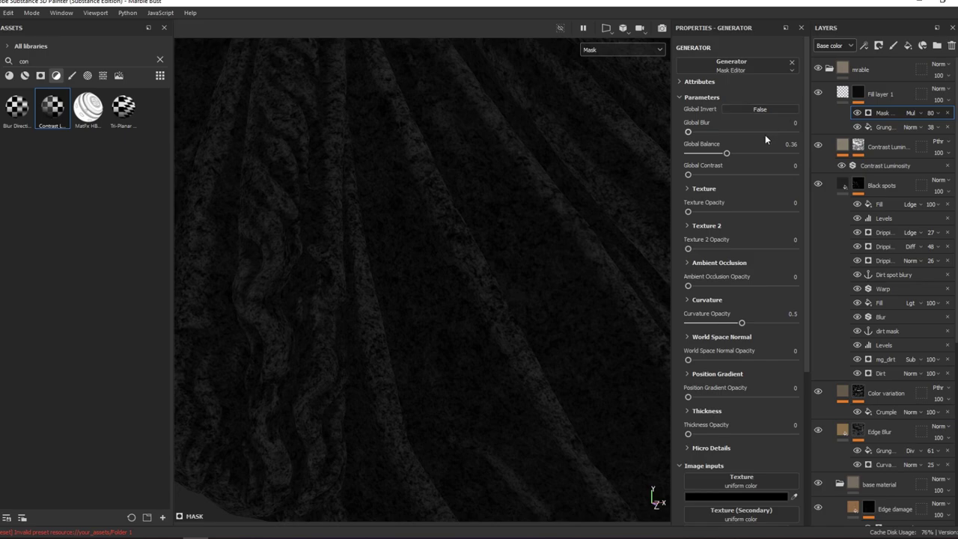
key(m)
mouse_move(528, 150)
alt+mouse_down()
mouse_move(564, 207)
mouse_move(442, 179)
mouse_move(489, 133)
mouse_move(513, 154)
mouse_move(524, 229)
mouse_move(554, 217)
alt+mouse_up()
Add a grayscale fill using the Dirt 2 texture to Fill layer 1's mask.
right_click(886, 116)
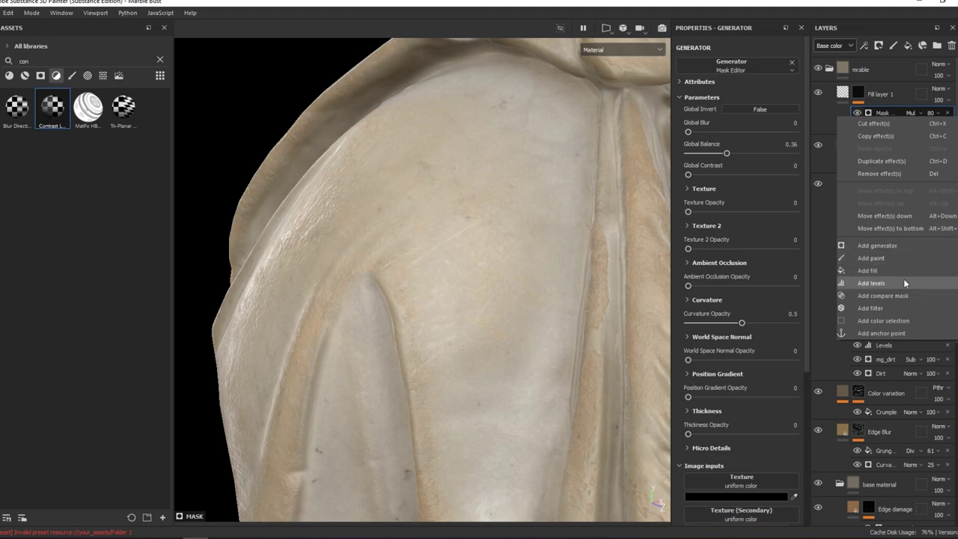
click(796, 224)
click(762, 192)
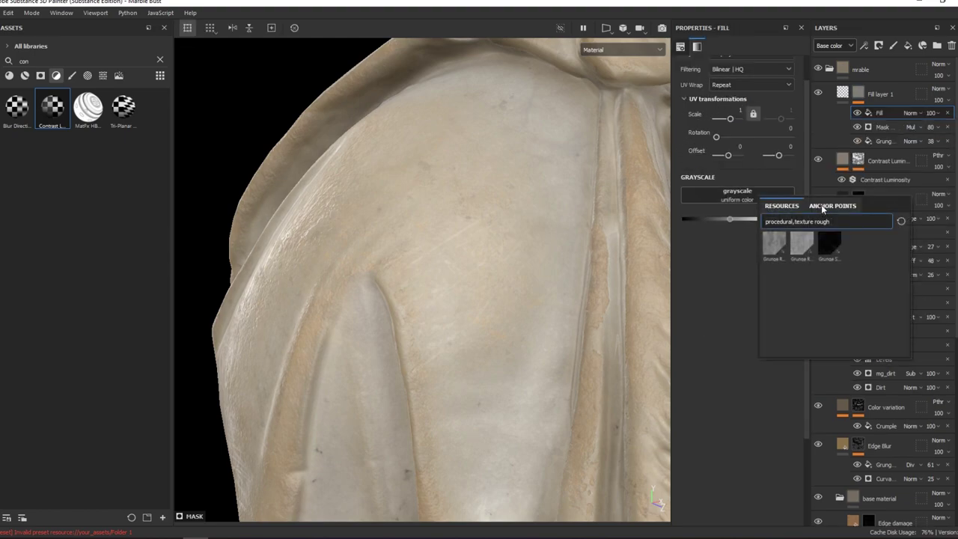
key(BackSpace)
key(BackSpace)
key(BackSpace)
text(dir)
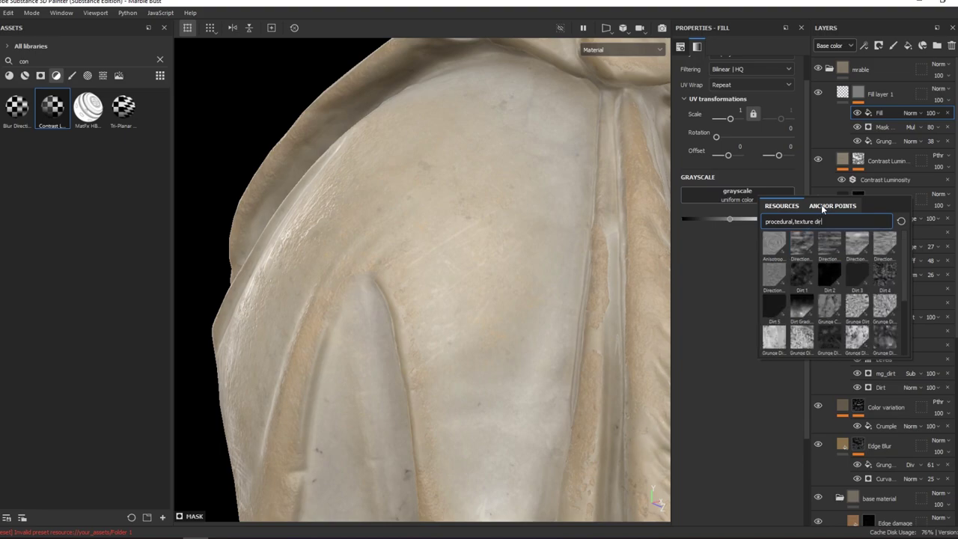
text(t)
click(825, 277)
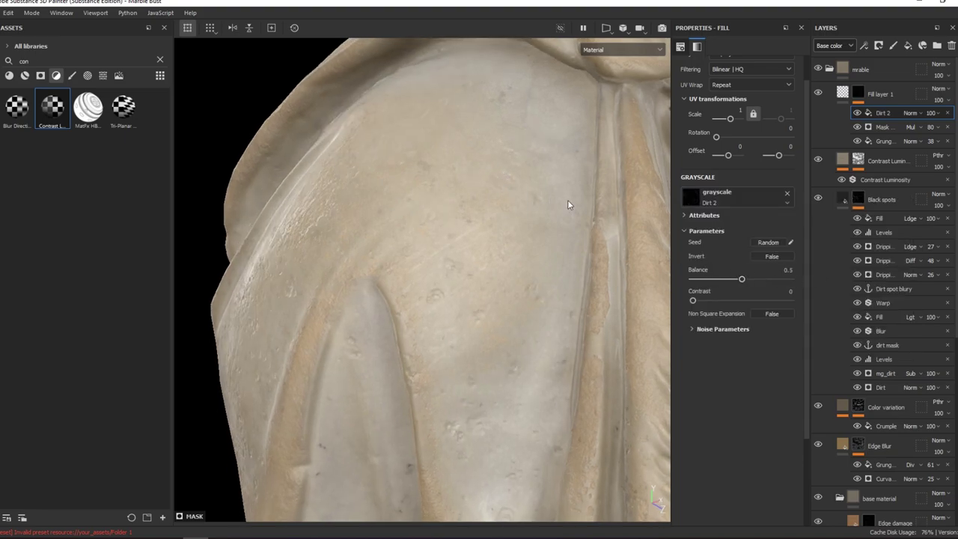
Give the Dirt 2 fill Balance 0.21, Contrast 0.51 and Linear dodge blending.
alt+click(862, 93)
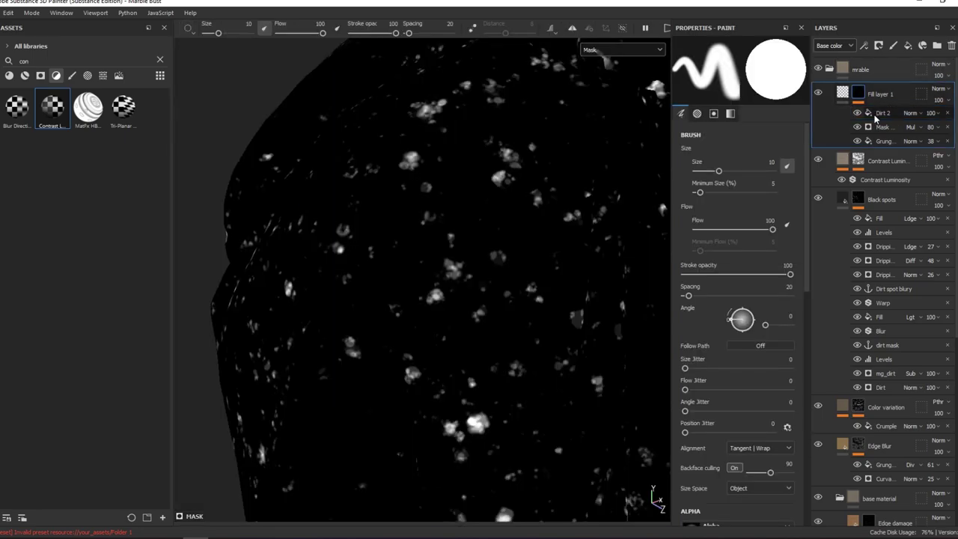
click(880, 113)
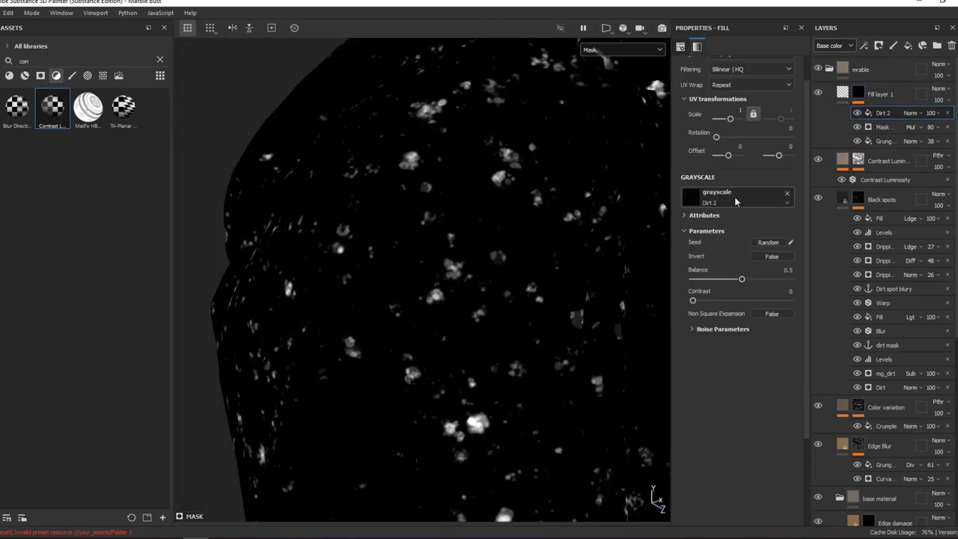
click(723, 330)
mouse_move(693, 300)
mouse_down()
mouse_move(742, 300)
mouse_move(720, 280)
mouse_up()
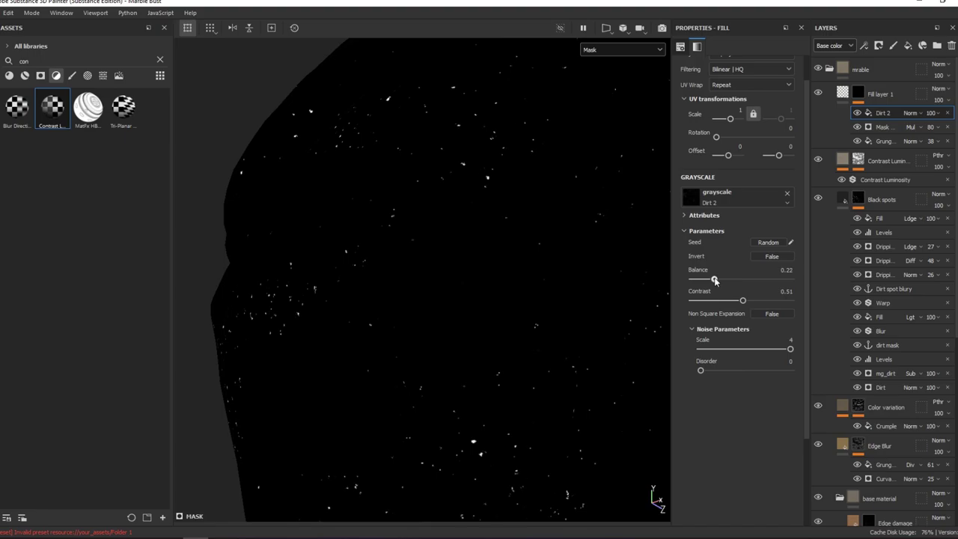
click(910, 113)
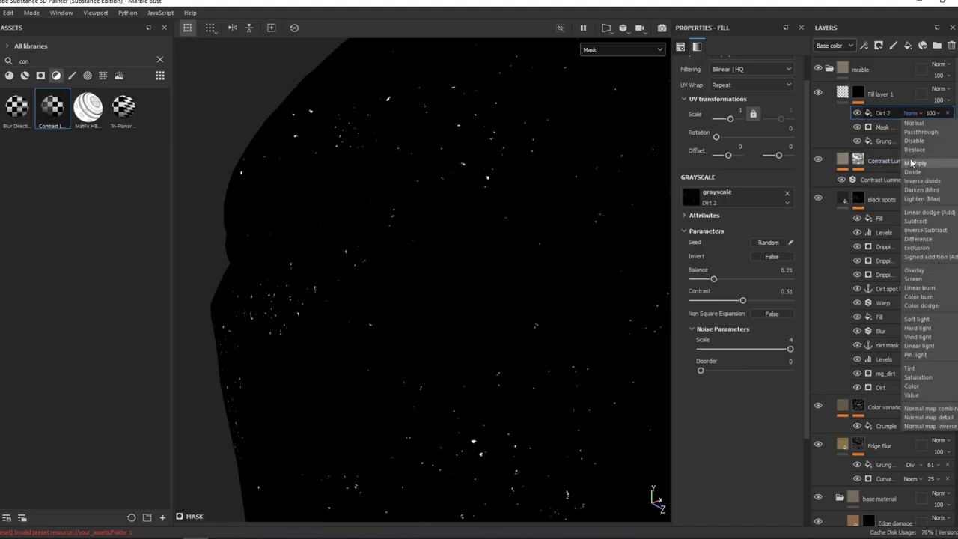
click(918, 213)
key(m)
mouse_move(477, 226)
alt+mouse_down()
mouse_move(451, 222)
mouse_move(439, 251)
alt+mouse_up()
scroll(438, 250, up, 5)
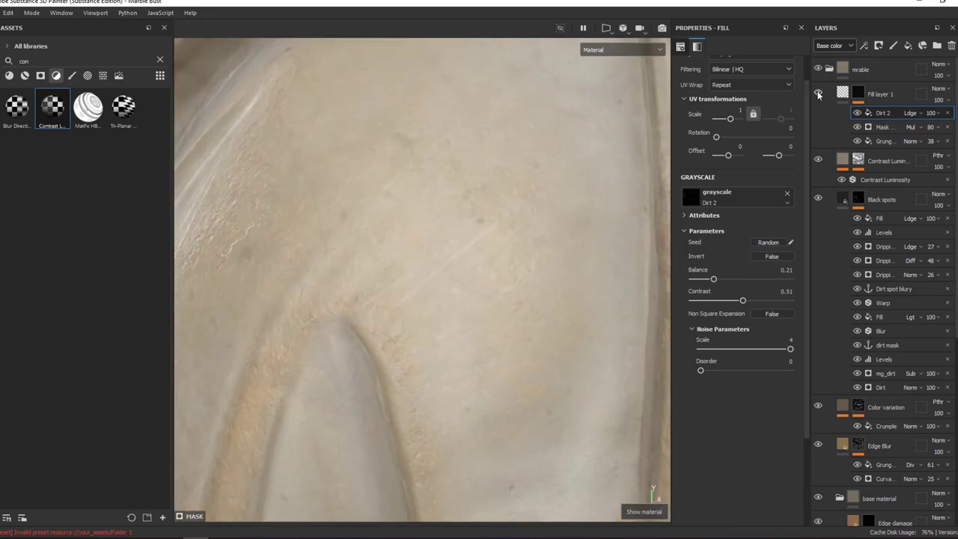
Select Fill layer 1 and toggle its color channel on then off, keeping it height-only.
click(821, 108)
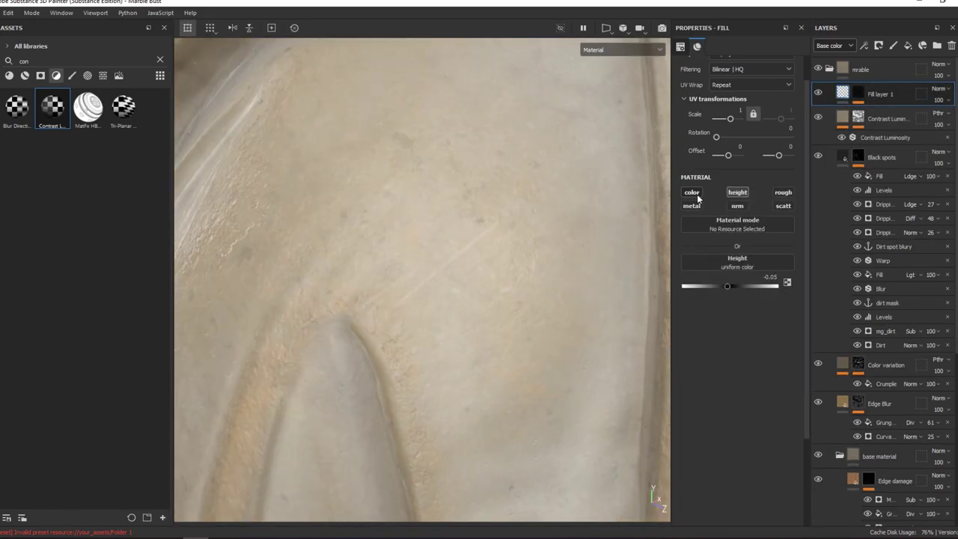
click(695, 195)
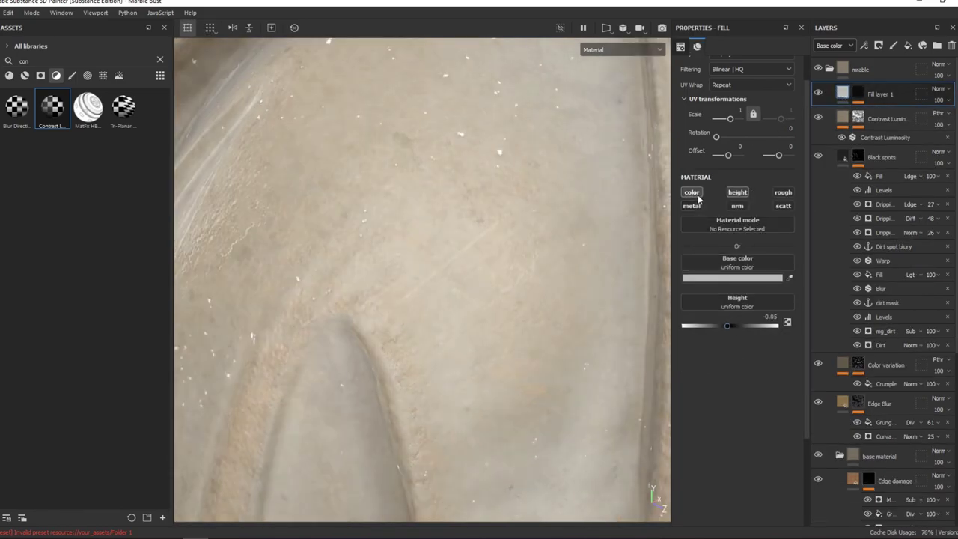
click(697, 195)
Orbit and zoom around the bust to inspect the speckled relief on the neck and shoulder drapery.
key(f)
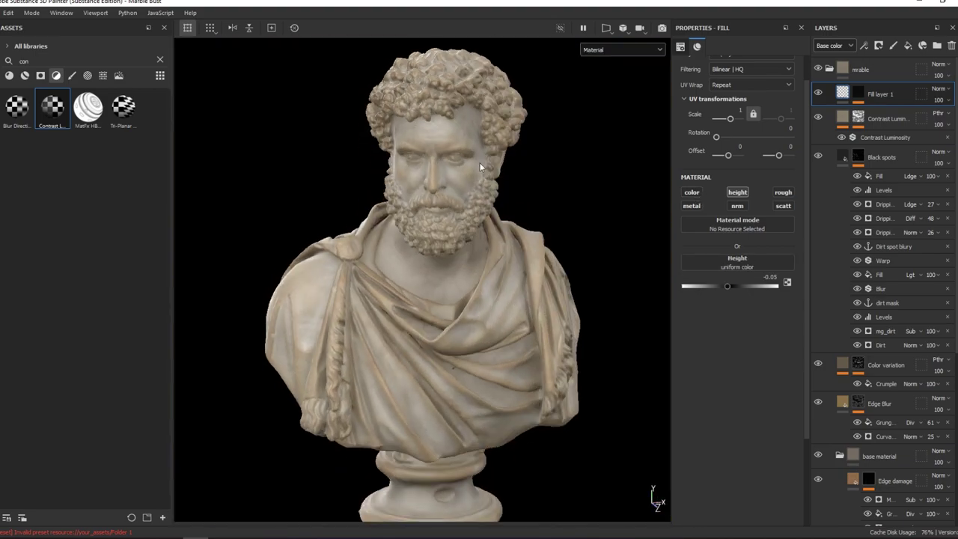
scroll(536, 349, up, 3)
scroll(493, 271, up, 3)
scroll(449, 255, up, 3)
scroll(407, 247, up, 2)
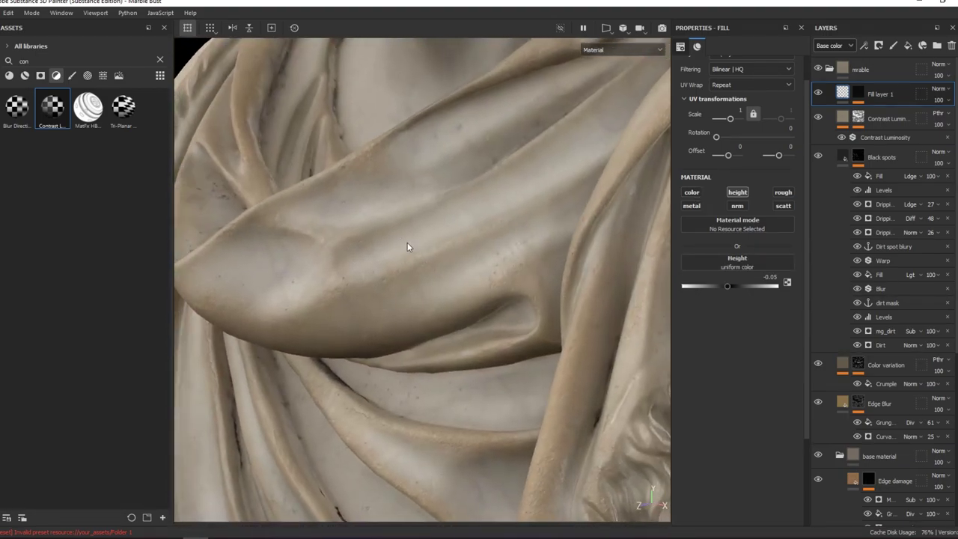
alt+drag(408, 247, 385, 209)
mouse_move(407, 214)
middle_down()
mouse_move(571, 192)
mouse_move(526, 224)
mouse_move(501, 261)
middle_up()
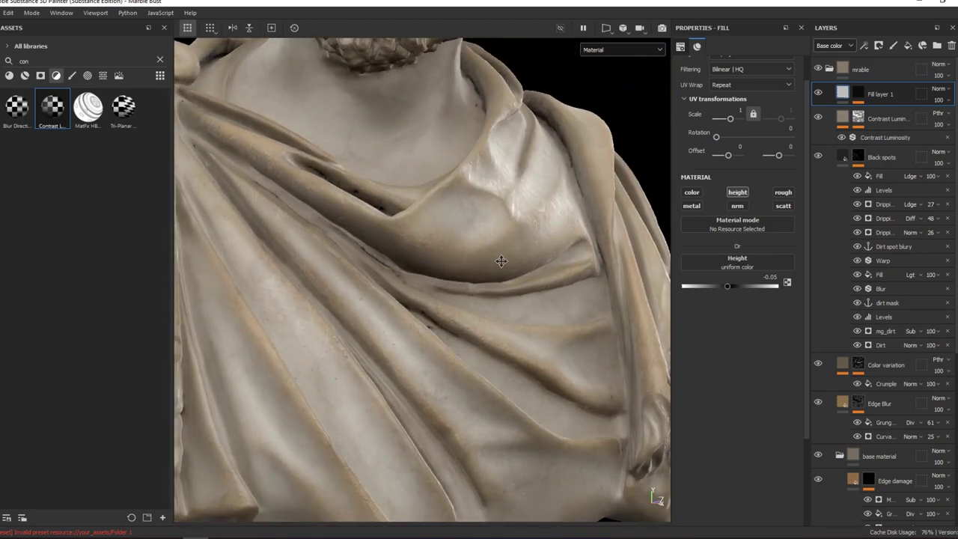
mouse_move(501, 260)
alt+mouse_down()
mouse_move(599, 263)
mouse_move(626, 284)
mouse_move(645, 270)
mouse_move(582, 248)
mouse_move(331, 241)
mouse_move(524, 254)
alt+mouse_up()
scroll(666, 284, up, 2)
scroll(584, 248, down, 3)
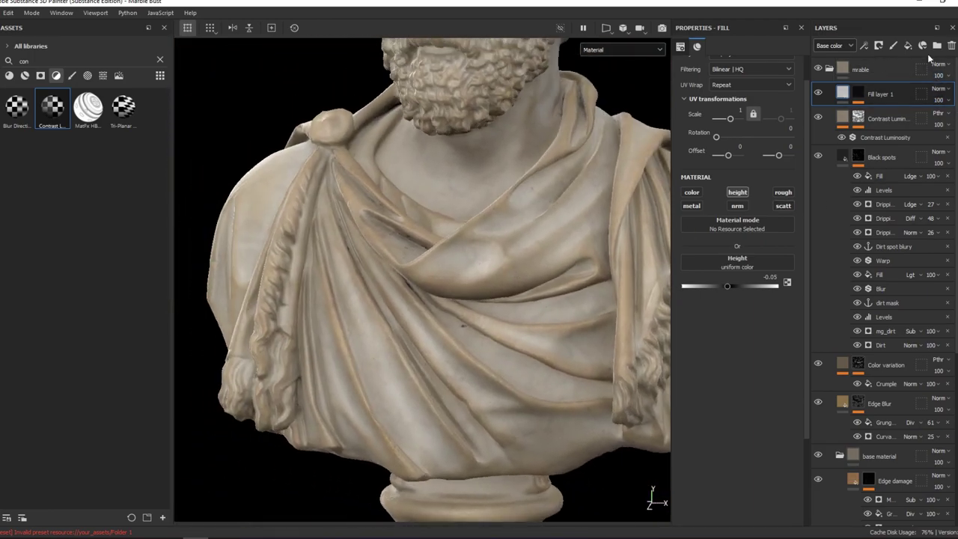
Rename Fill layer 1 to 'surface bump'.
double_click(880, 95)
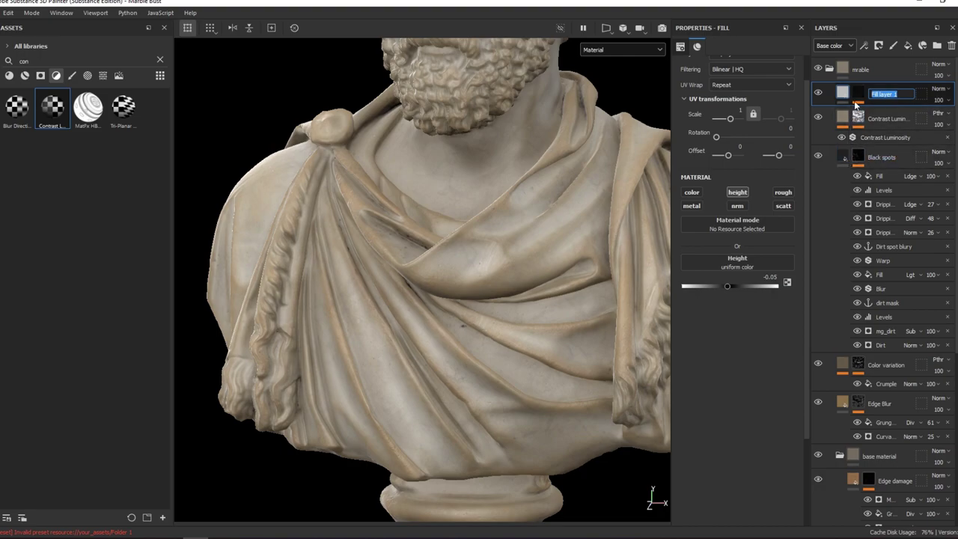
text(da)
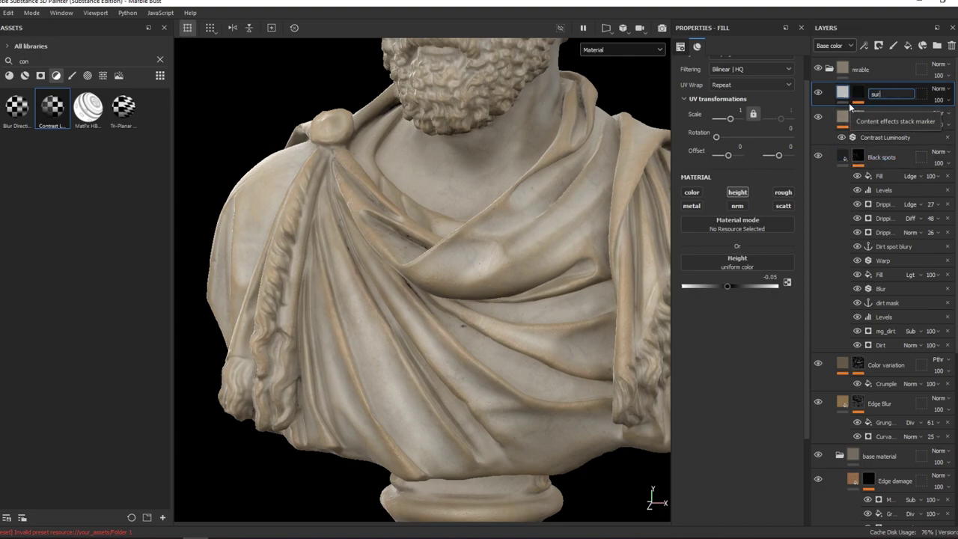
text(urface )
text(bump)
key(Return)
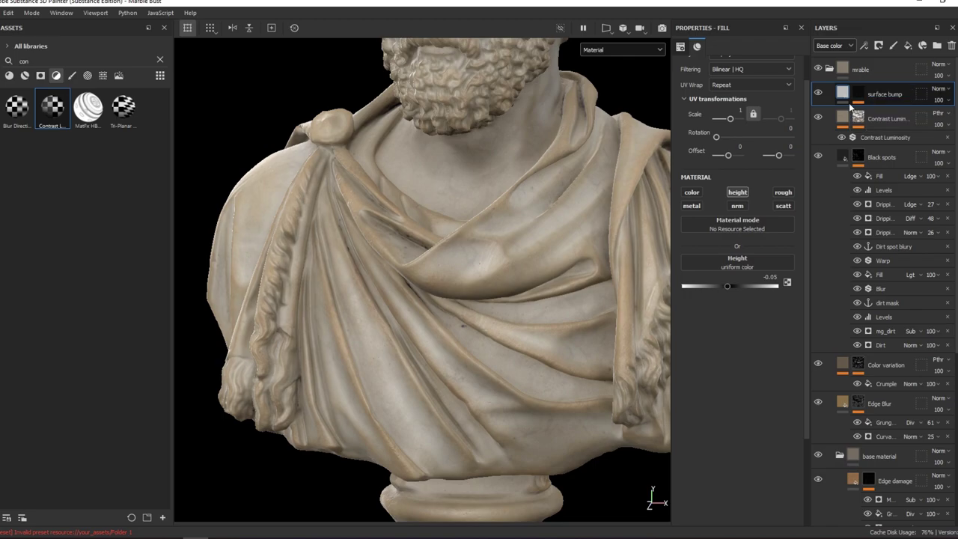
Add a new fill layer above surface bump and give it a black mask.
click(908, 45)
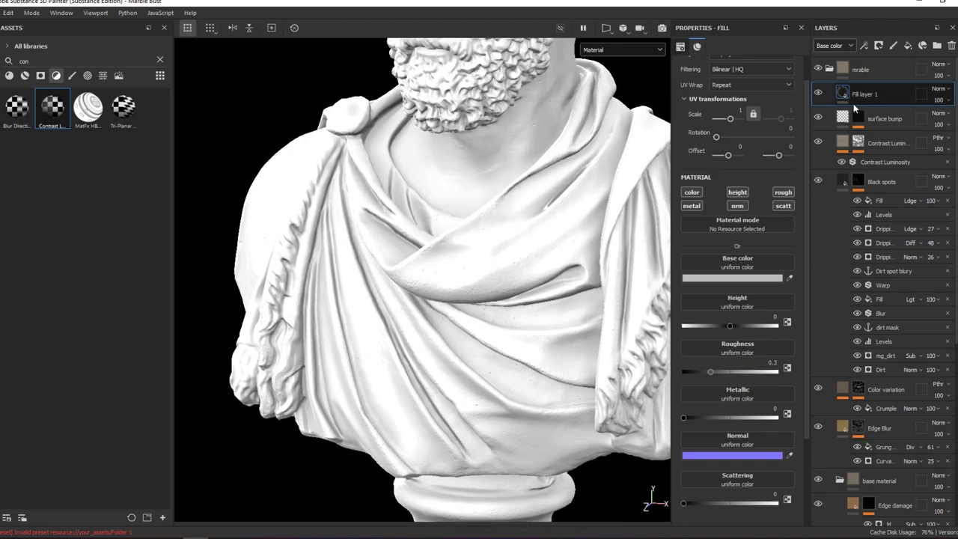
right_click(861, 98)
click(867, 109)
alt+drag(480, 205, 487, 207)
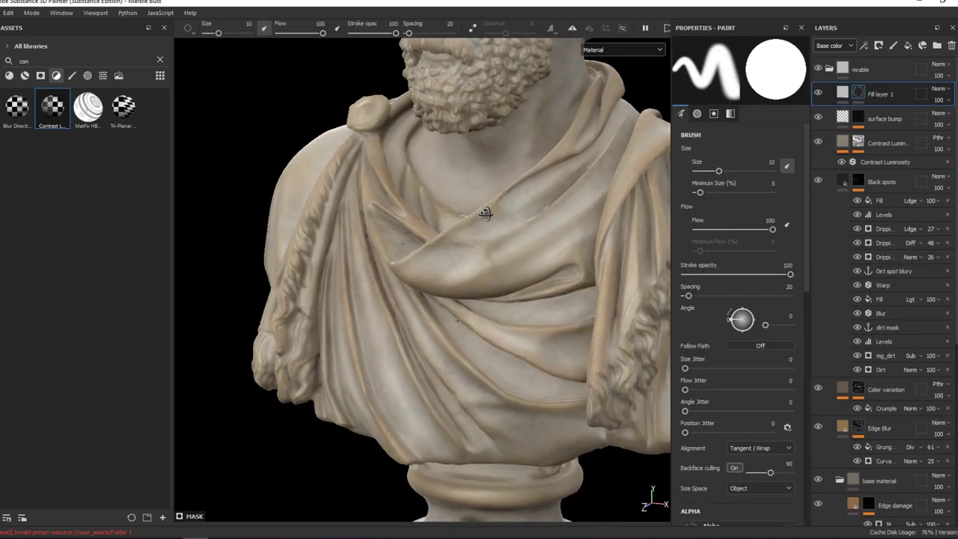
scroll(513, 246, up, 3)
scroll(541, 265, up, 2)
mouse_move(520, 260)
alt+mouse_down()
mouse_move(528, 242)
mouse_move(554, 271)
mouse_move(436, 226)
mouse_move(507, 274)
mouse_move(568, 256)
mouse_move(393, 254)
mouse_move(489, 260)
mouse_move(599, 197)
alt+mouse_up()
scroll(554, 272, up, 5)
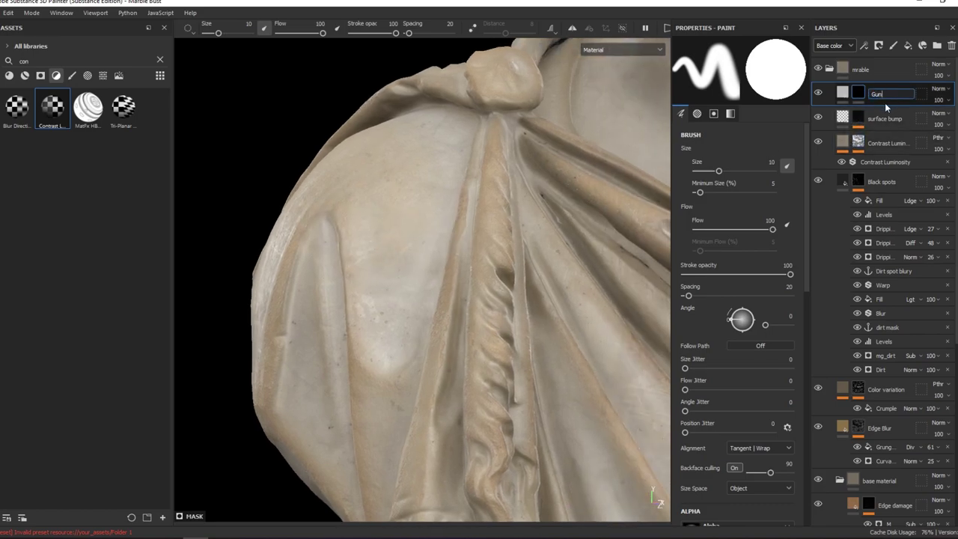
mouse_move(592, 187)
alt+mouse_down()
mouse_move(535, 207)
mouse_move(658, 201)
alt+mouse_up()
click(846, 94)
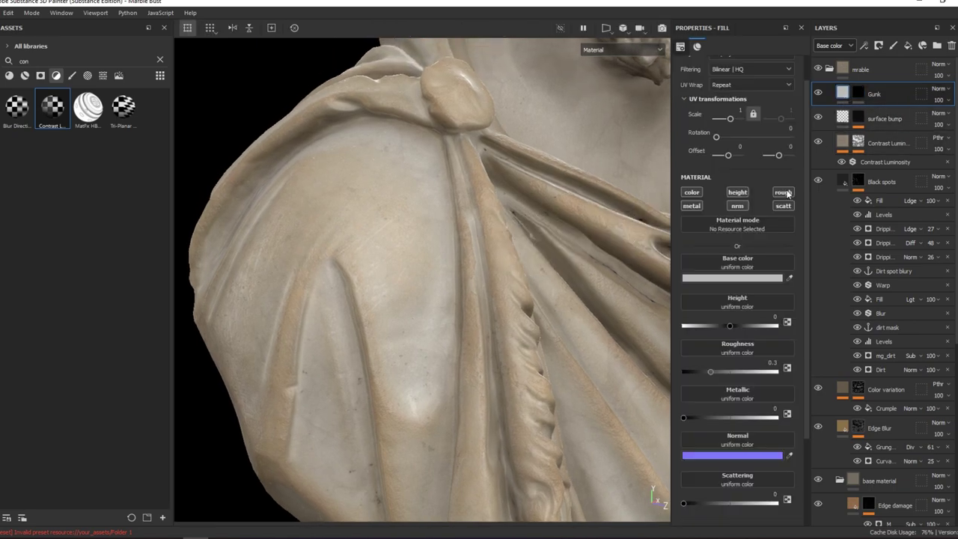
Find the Rust Fine material in the library and drop it into the Gunk base color.
click(25, 75)
key(BackSpace)
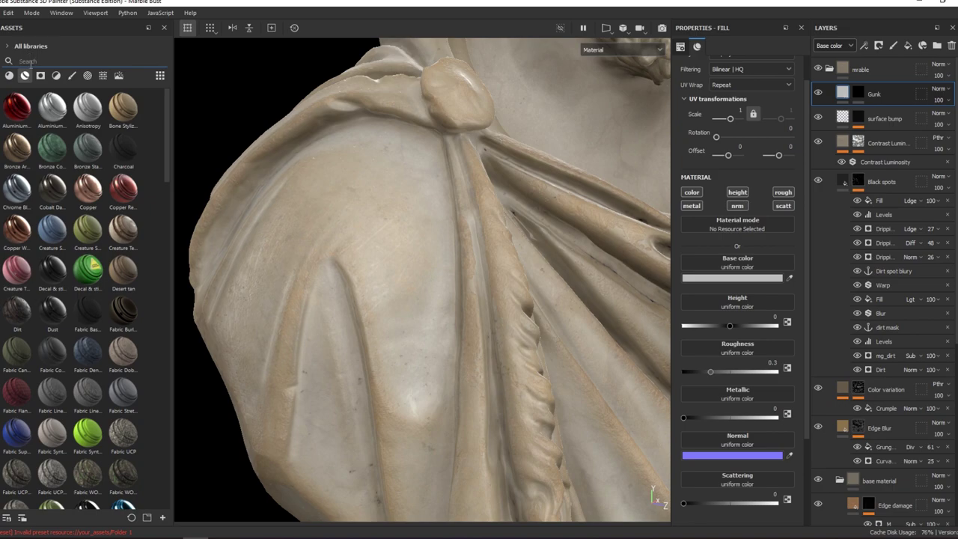
click(9, 76)
drag(166, 193, 158, 322)
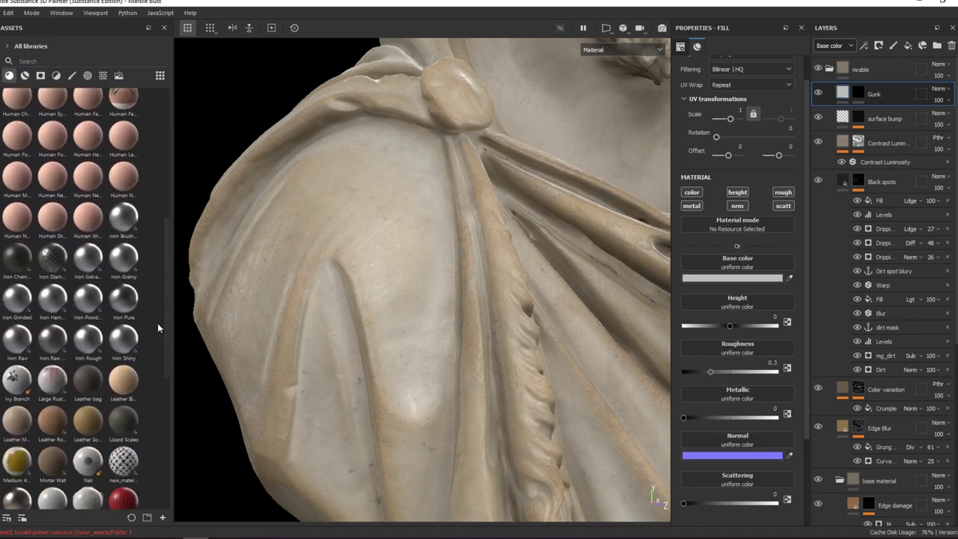
scroll(149, 336, down, 2)
scroll(131, 361, down, 4)
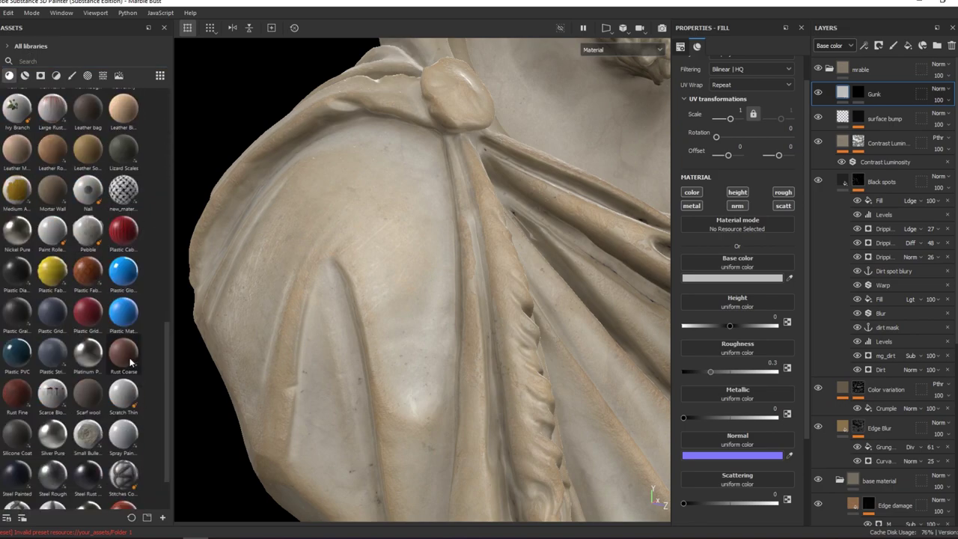
mouse_move(16, 389)
mouse_down()
mouse_move(733, 225)
mouse_move(733, 274)
mouse_up()
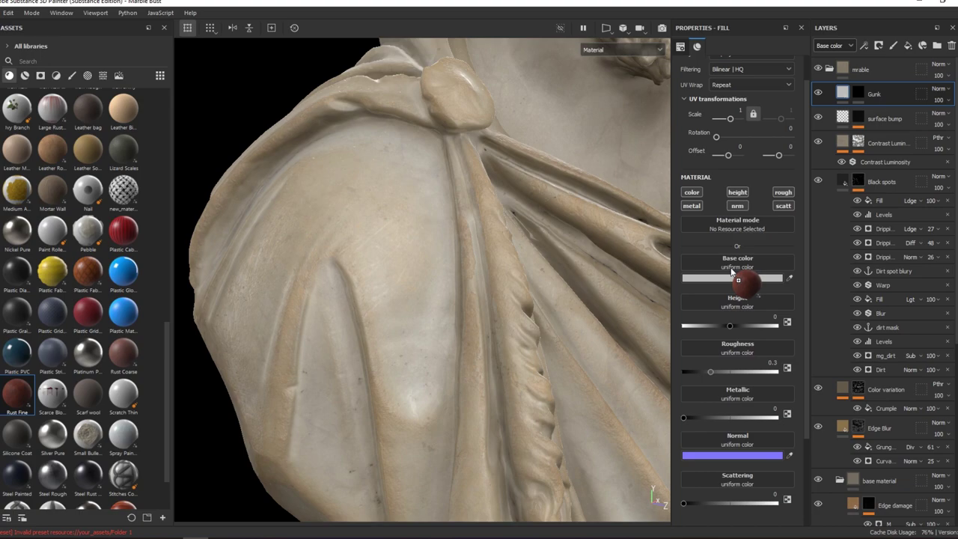
drag(733, 274, 735, 276)
With the Gunk mask disabled, tint Rust Color 5A3918, drop height, and set roughness to 1.
shift+click(857, 94)
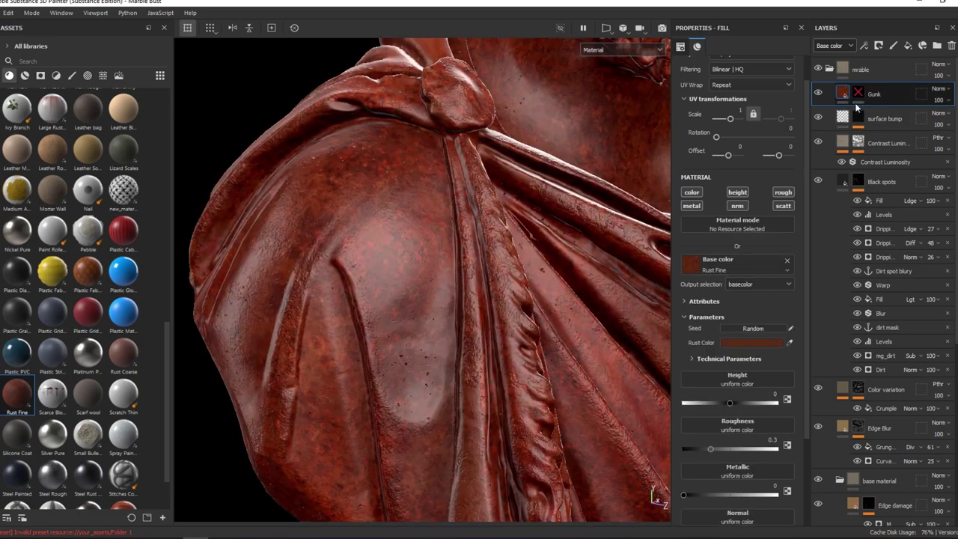
click(726, 342)
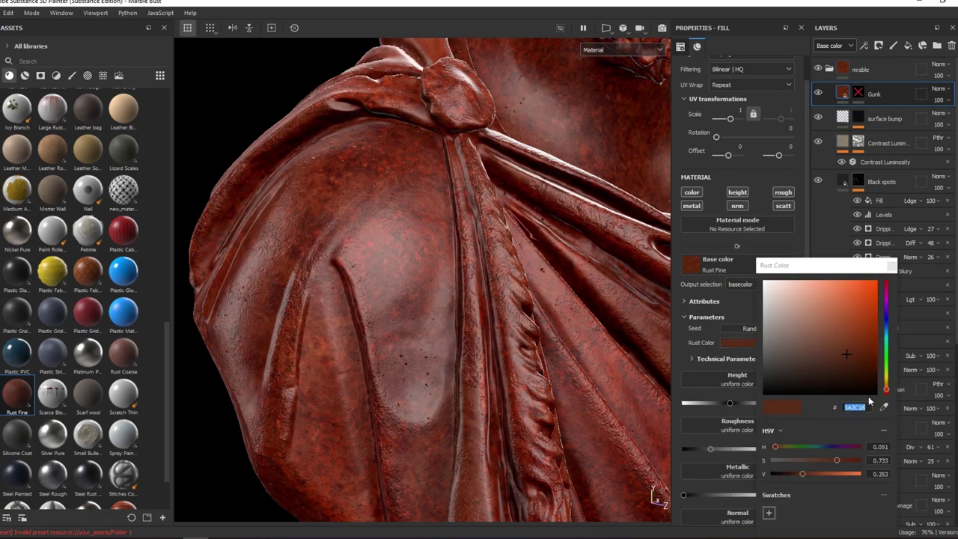
drag(886, 391, 889, 387)
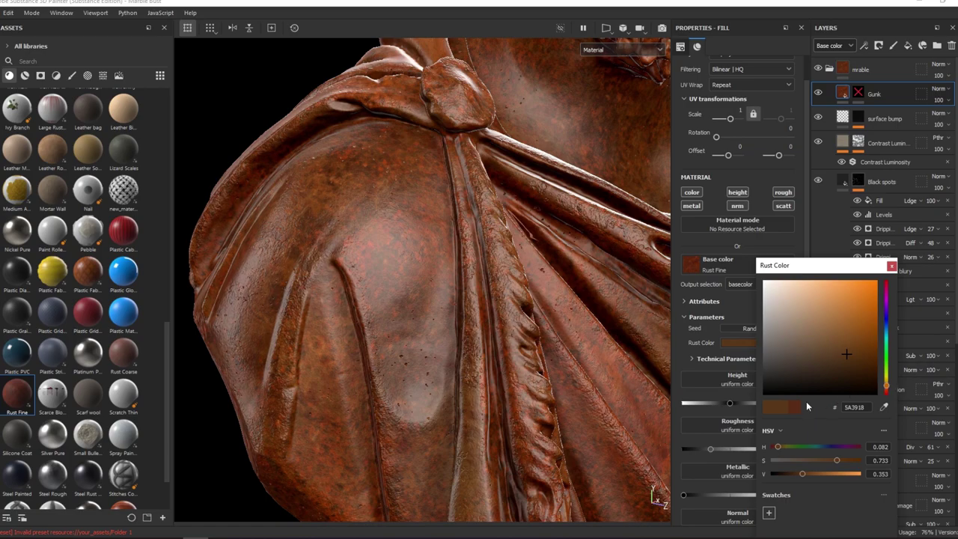
click(737, 205)
click(737, 192)
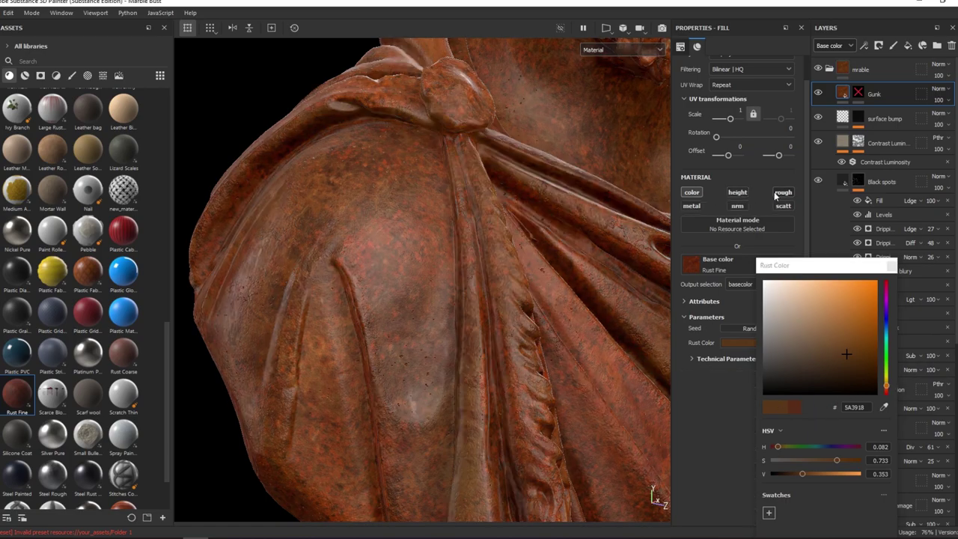
drag(735, 397, 842, 378)
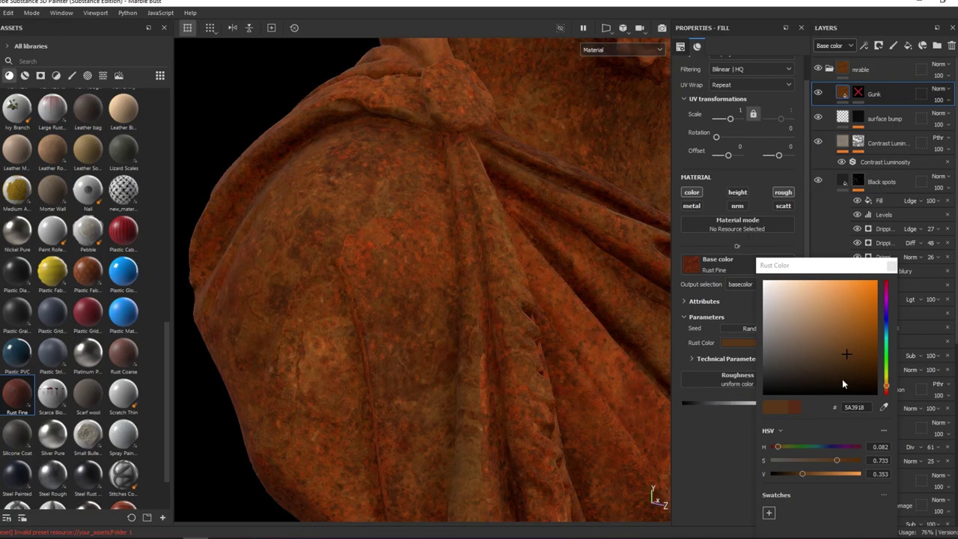
click(888, 267)
Re-enable the Gunk mask, search textures for 'jr', and drag JR_Leak 02 toward the mask.
click(861, 95)
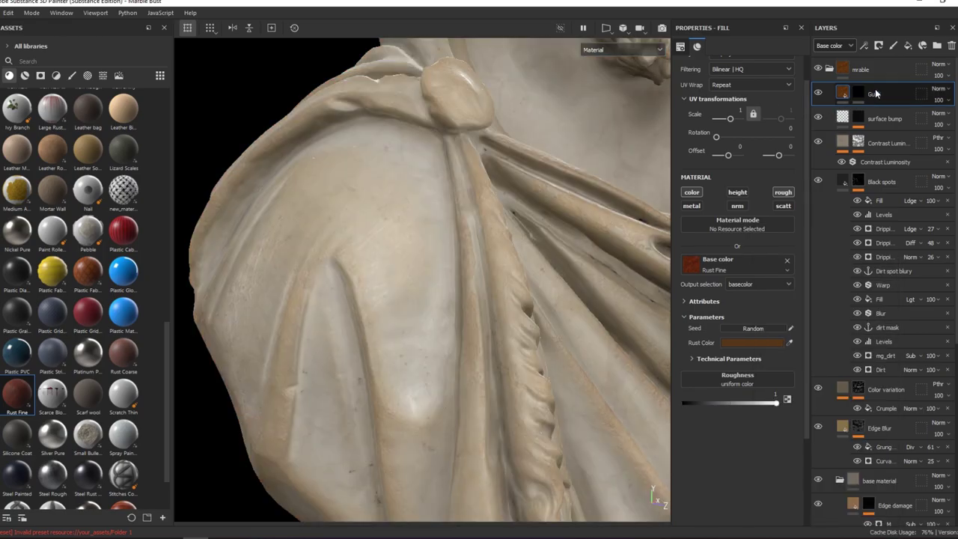
right_click(860, 92)
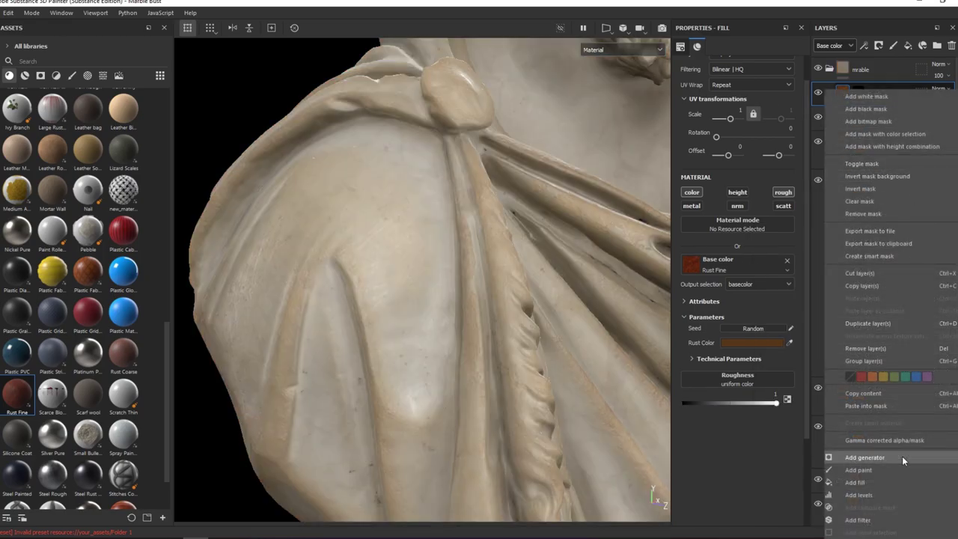
click(40, 75)
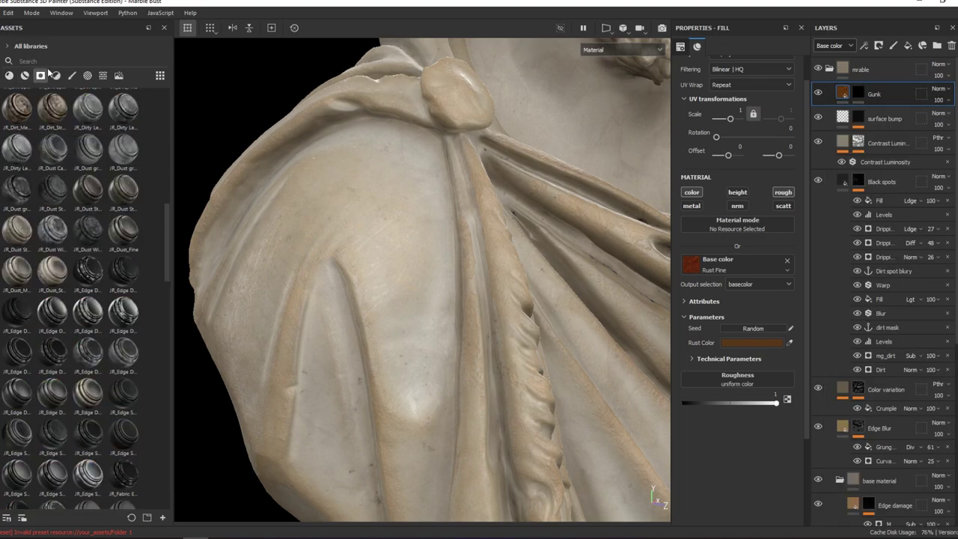
text(jr)
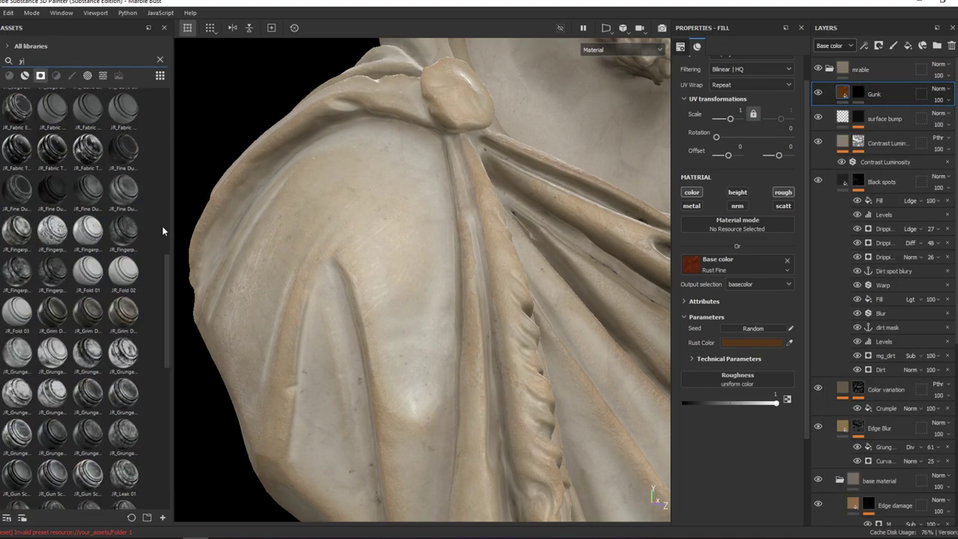
drag(169, 277, 167, 379)
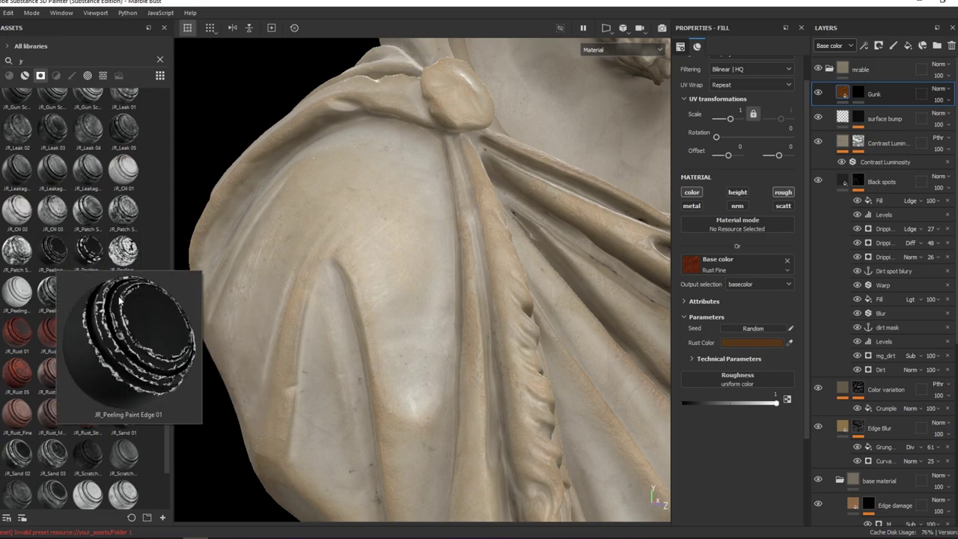
scroll(167, 419, down, 5)
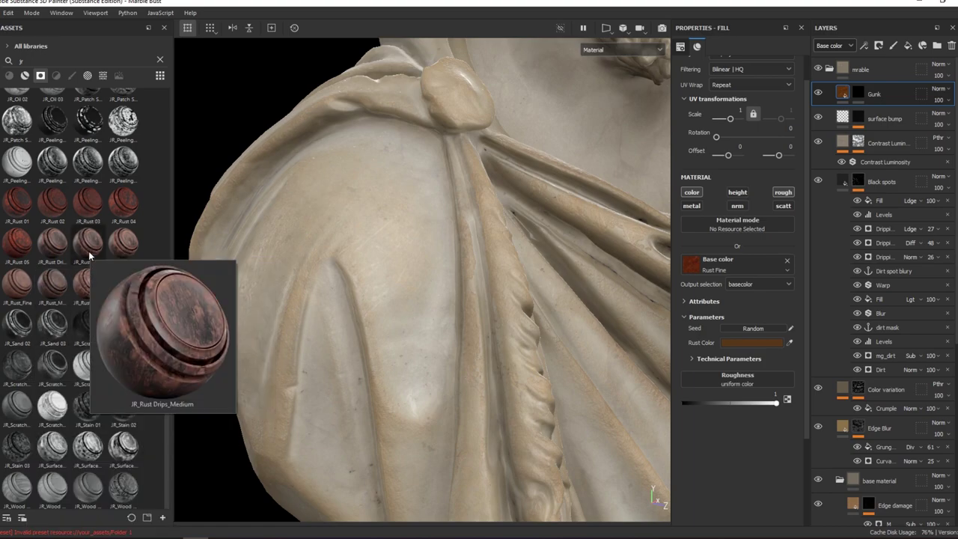
scroll(88, 254, up, 8)
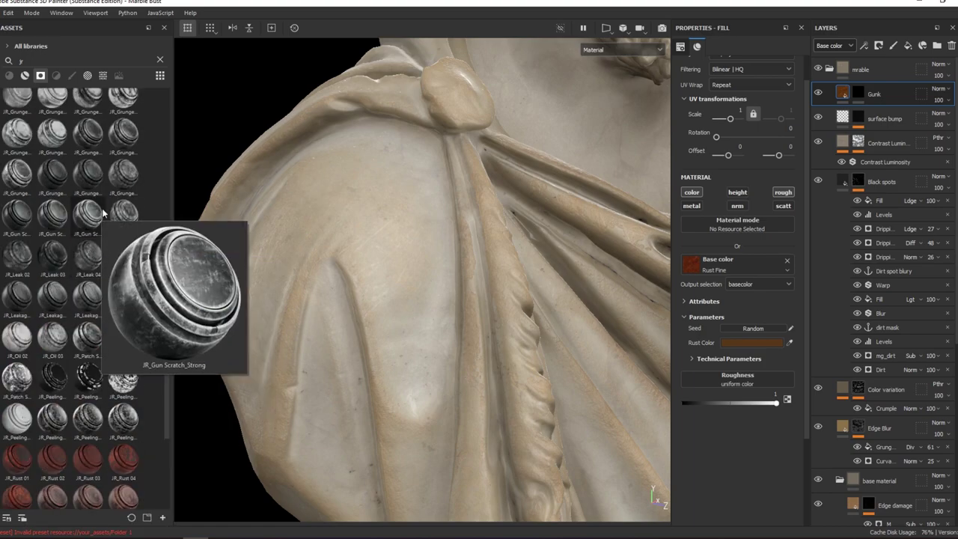
scroll(86, 159, up, 4)
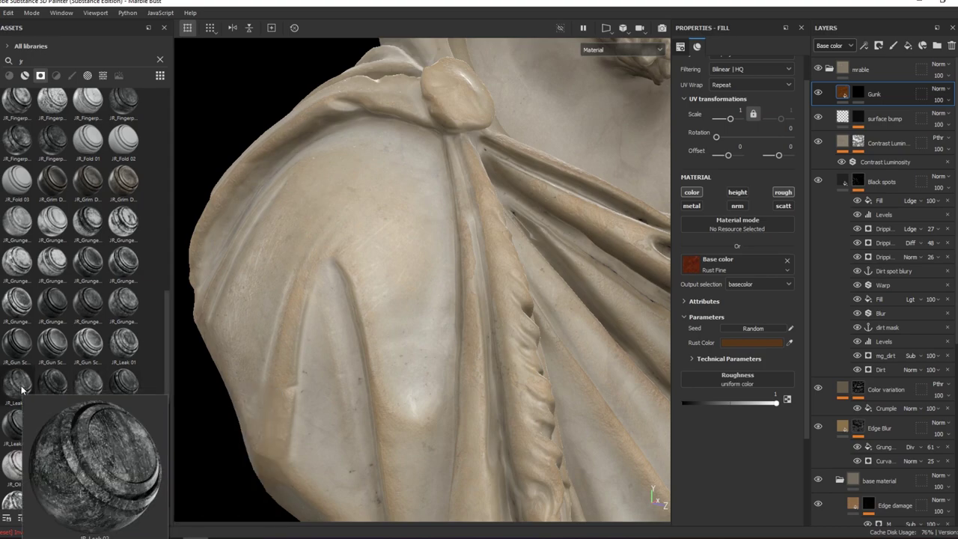
mouse_move(16, 382)
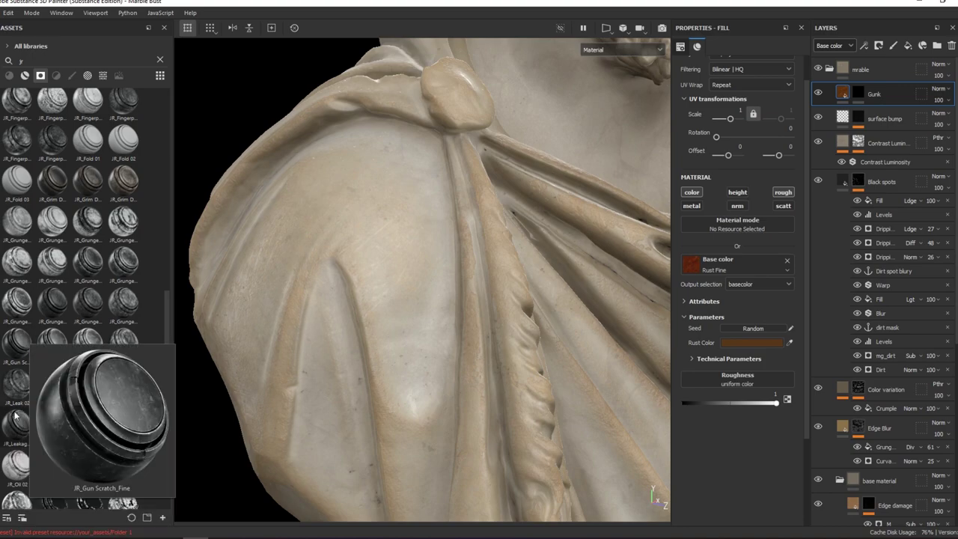
mouse_move(16, 386)
mouse_down()
mouse_move(101, 395)
mouse_move(610, 182)
mouse_up()
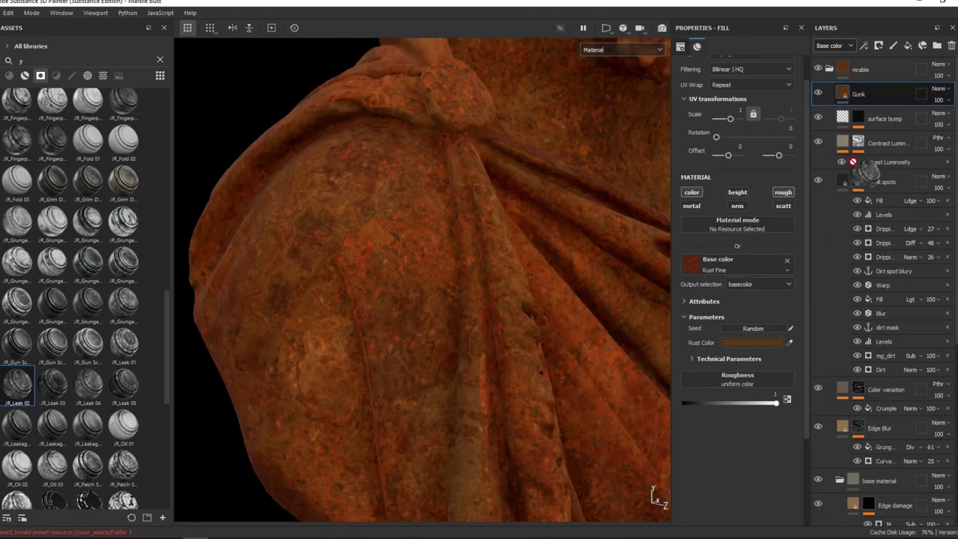
Lighten the Gunk layer's Rust Color toward a brighter orange.
click(897, 103)
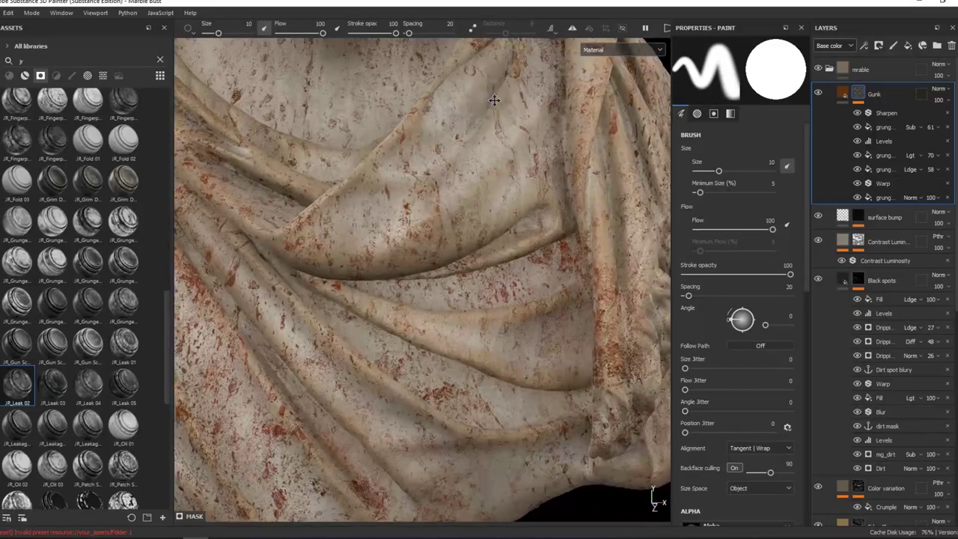
mouse_move(364, 96)
alt+mouse_down()
mouse_move(487, 196)
mouse_move(582, 225)
alt+mouse_up()
click(842, 92)
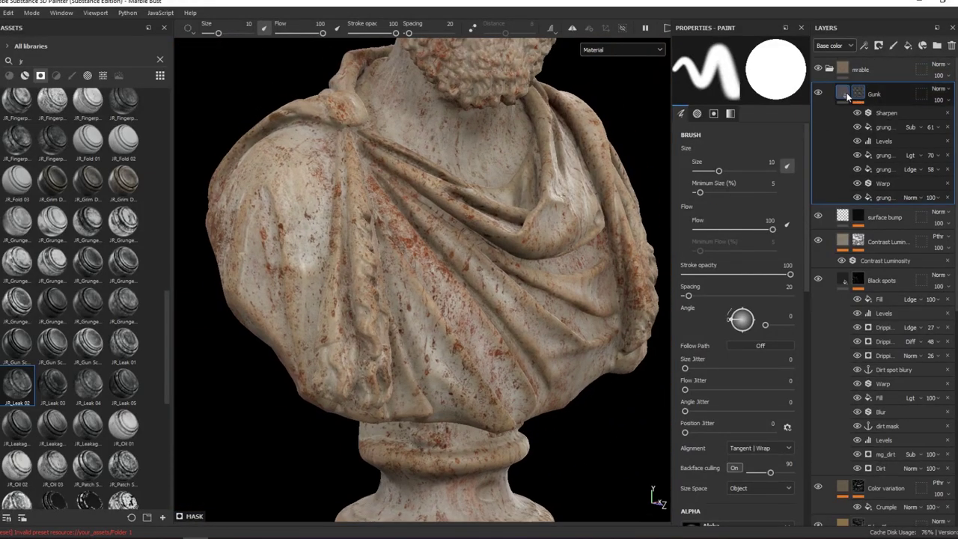
click(761, 343)
mouse_move(838, 357)
mouse_down()
mouse_move(844, 329)
mouse_move(840, 337)
mouse_up()
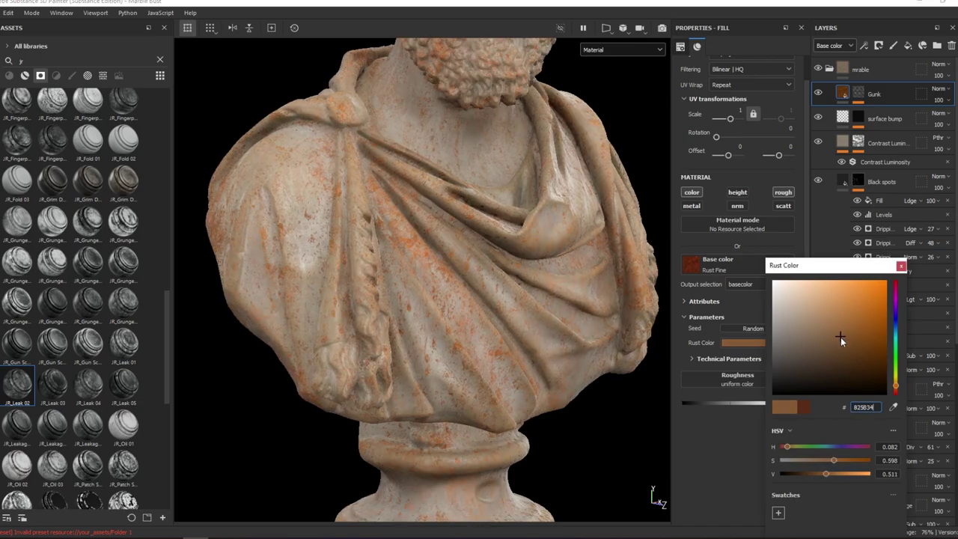
click(900, 267)
alt+drag(436, 181, 419, 232)
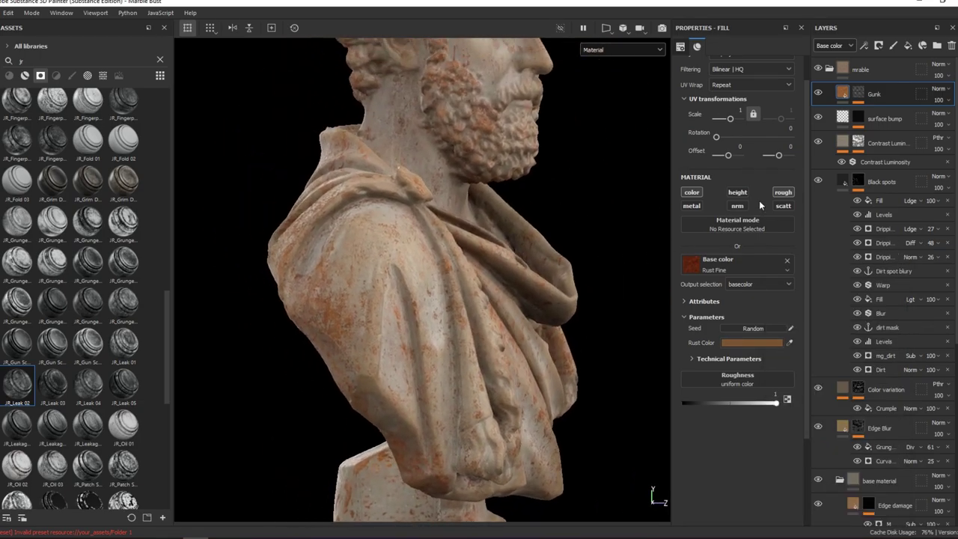
alt+drag(527, 167, 520, 197)
Lower the Gunk layer's opacity and remove its mask.
click(857, 91)
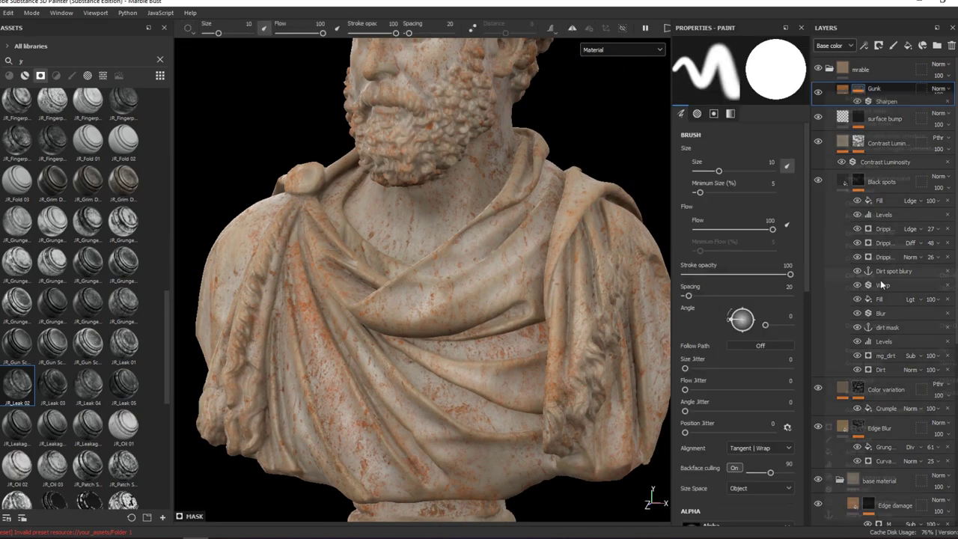
right_click(858, 90)
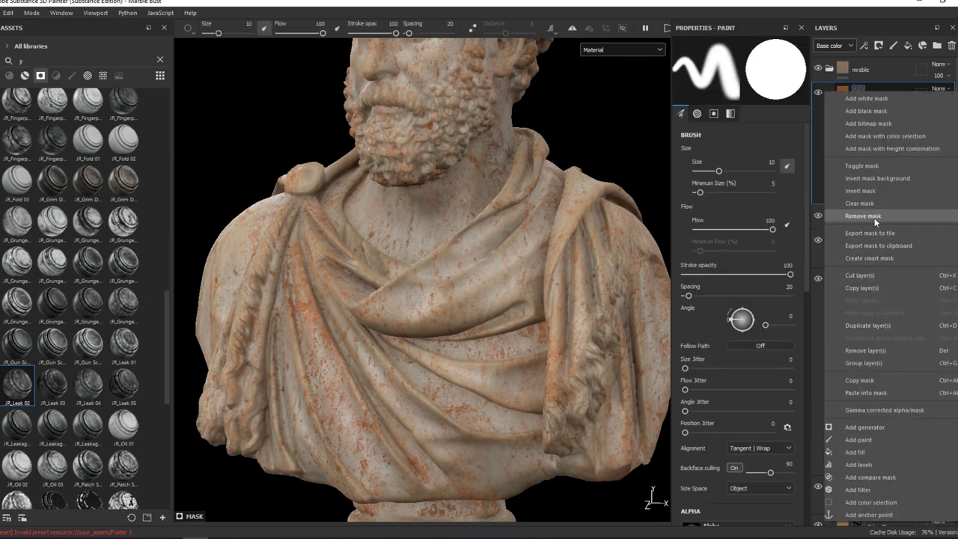
click(875, 191)
click(936, 99)
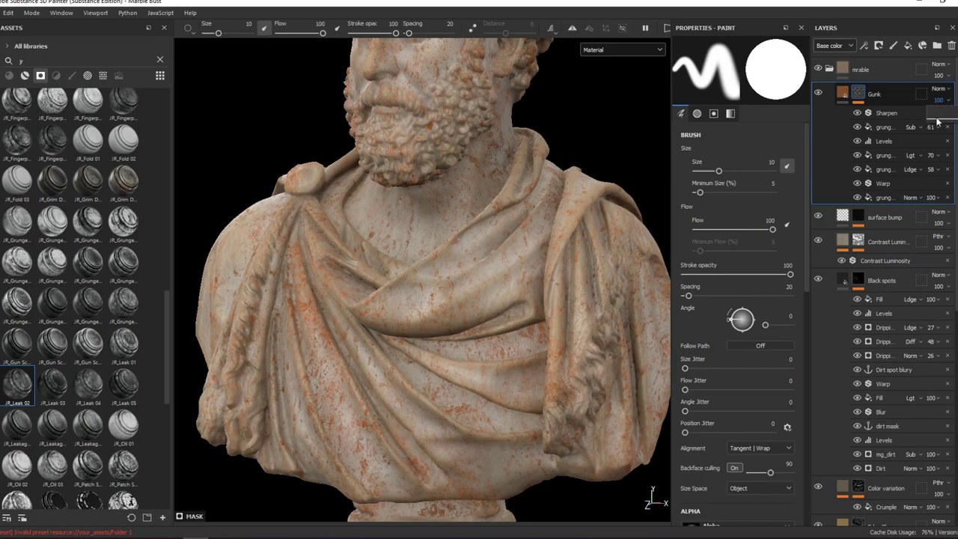
drag(949, 120, 938, 120)
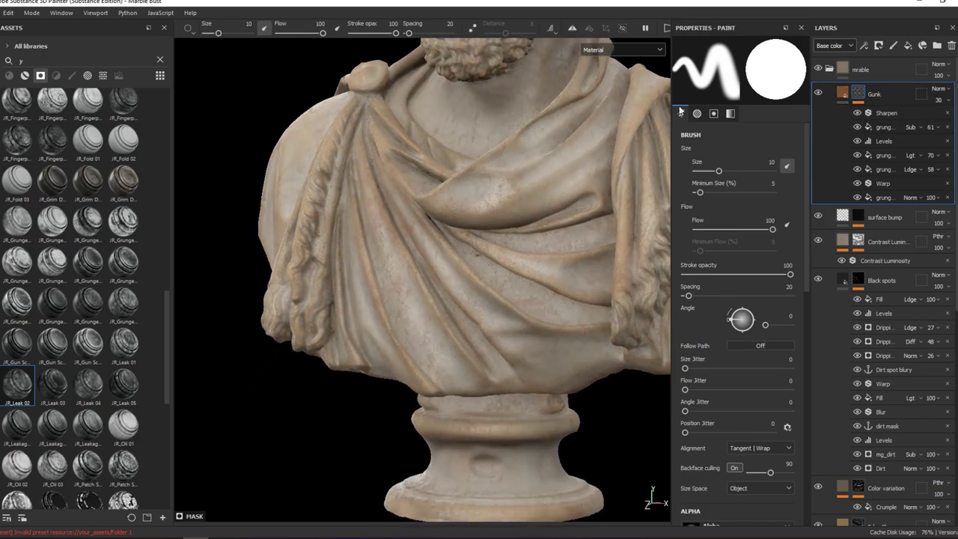
alt+drag(524, 225, 482, 193)
right_click(860, 100)
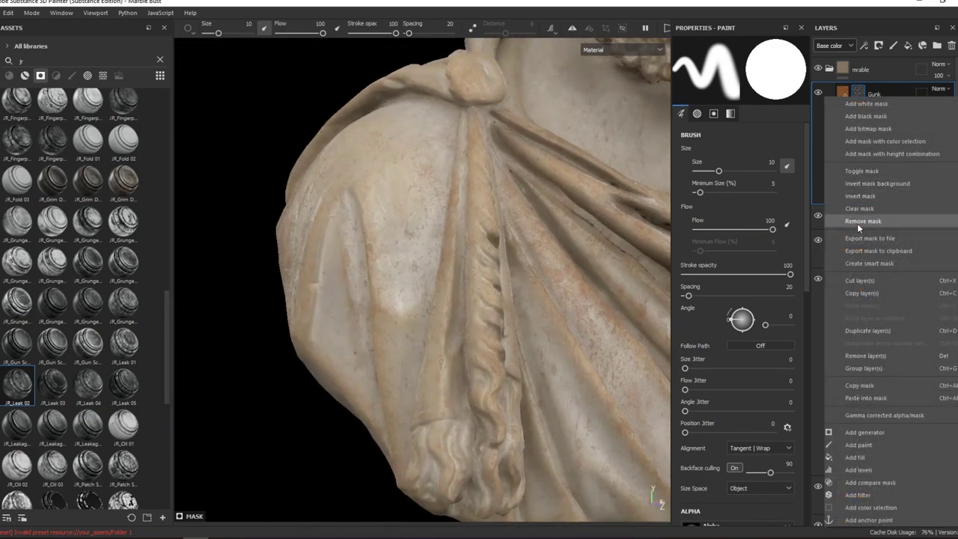
click(857, 223)
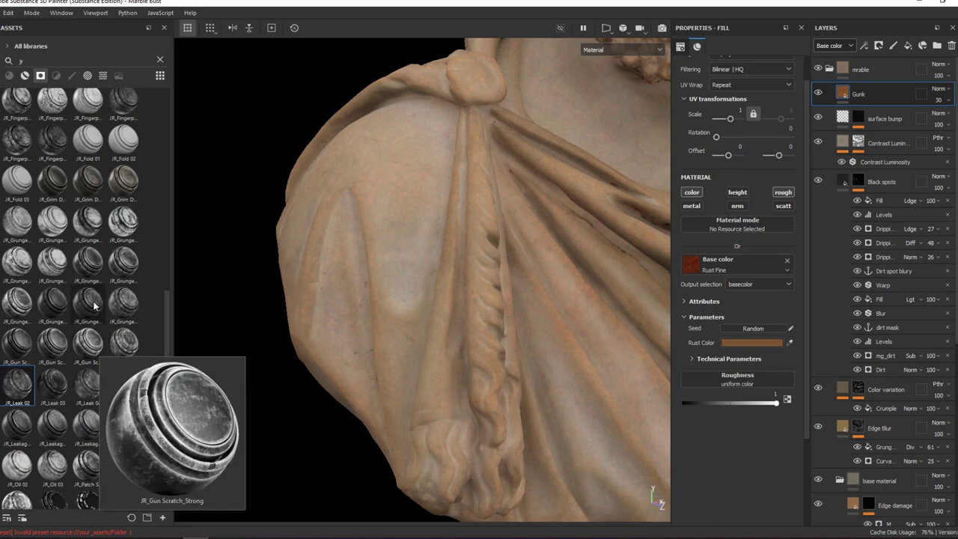
mouse_move(52, 302)
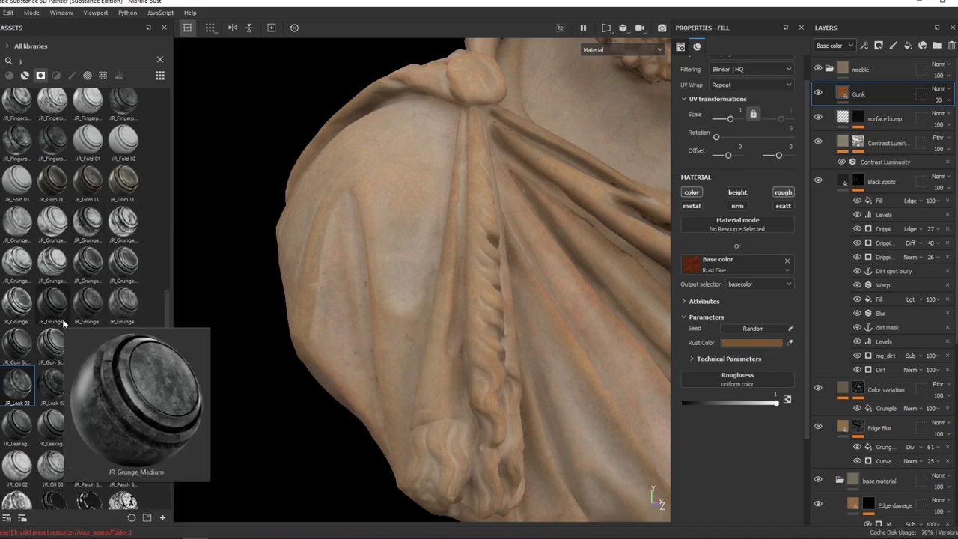
Apply the JR_Grunge_Medium mask to the Gunk layer and set its opacity to 68.
drag(53, 303, 877, 100)
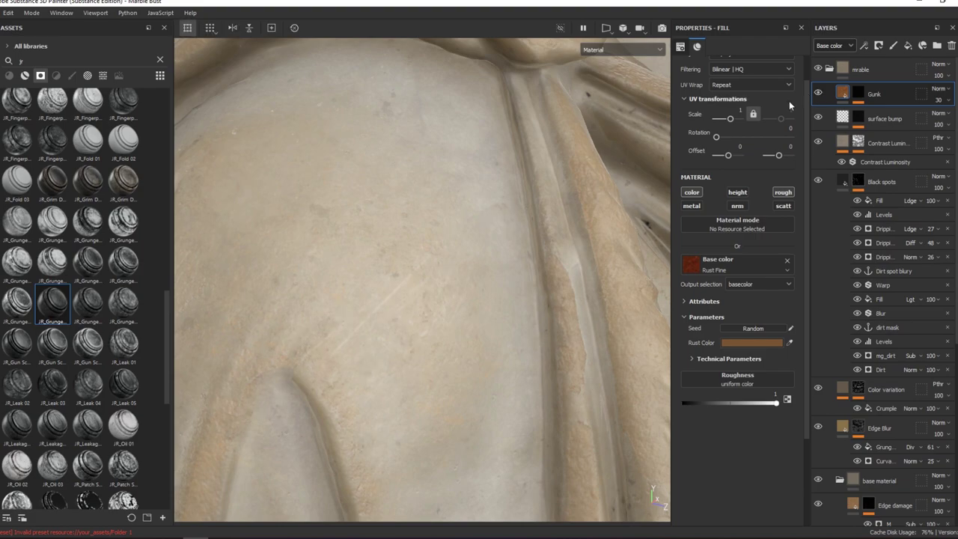
click(938, 100)
drag(942, 117, 949, 118)
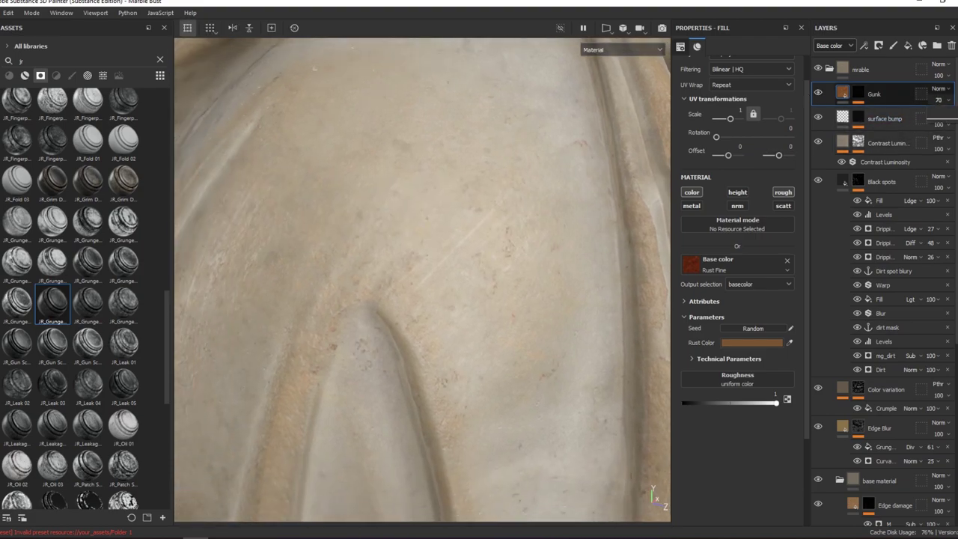
key(f)
scroll(471, 357, up, 3)
scroll(504, 349, up, 3)
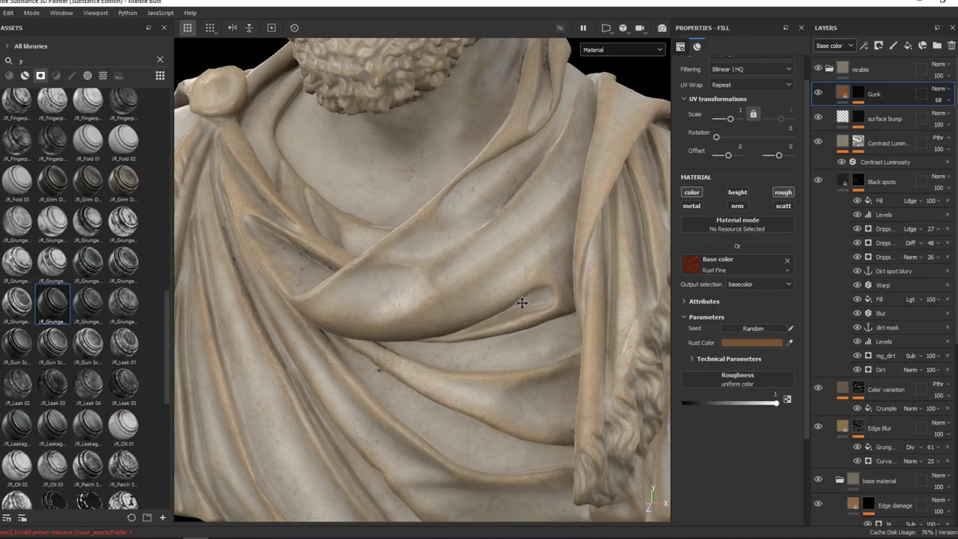
middle_drag(521, 302, 507, 247)
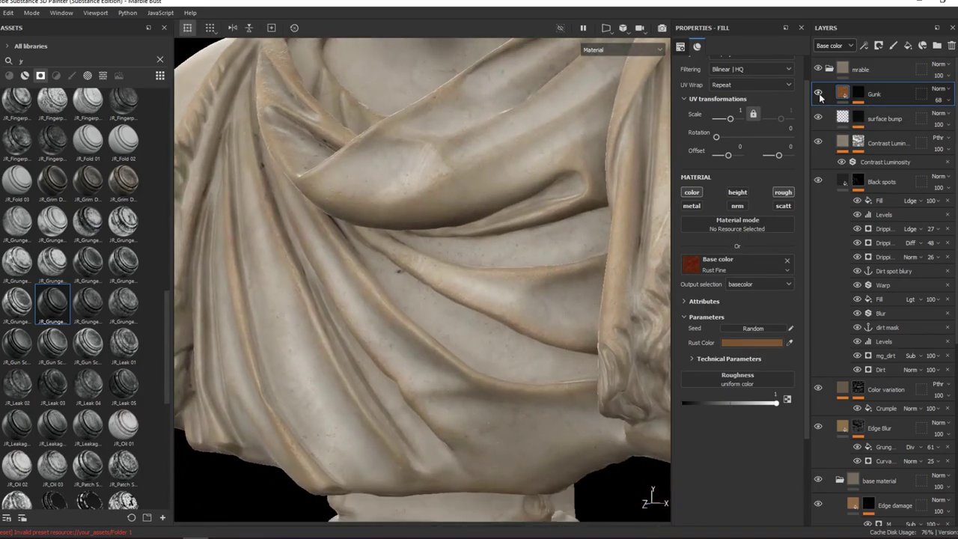
alt+drag(454, 254, 539, 247)
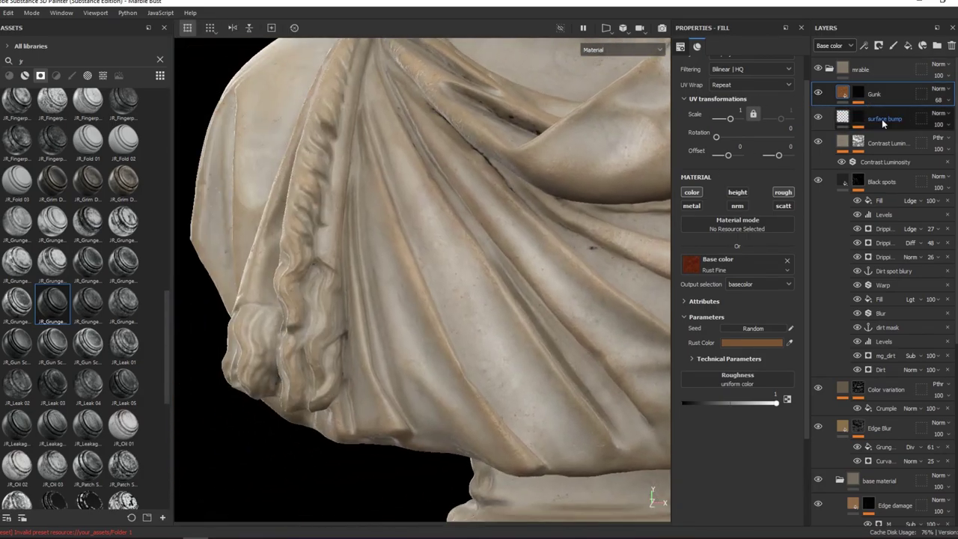
alt+click(858, 93)
drag(934, 103, 917, 103)
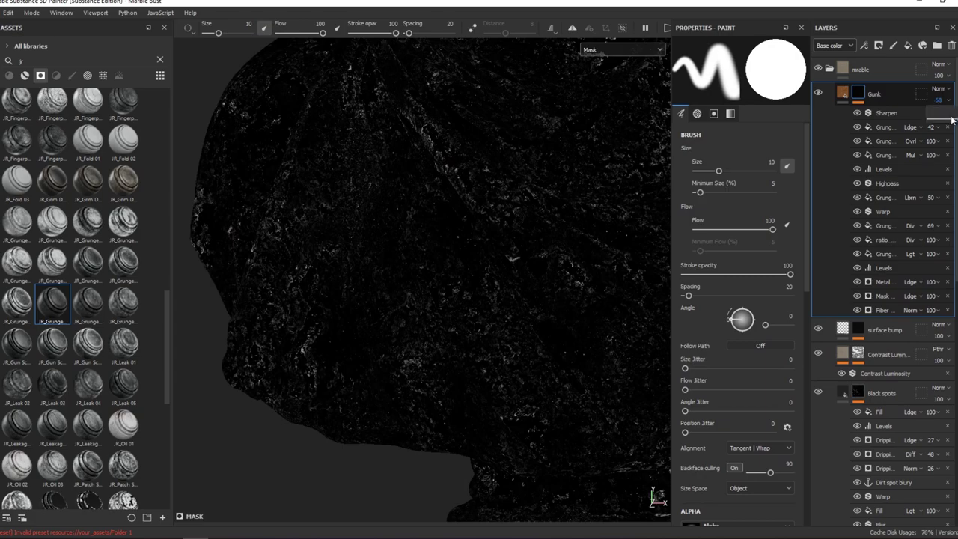
Add a Curvature generator to the Gunk mask.
right_click(906, 96)
click(863, 89)
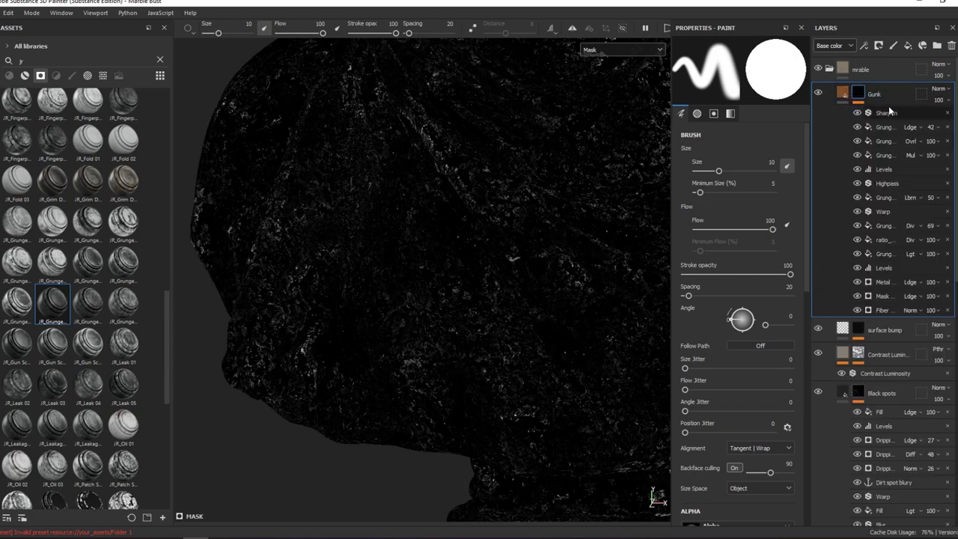
right_click(888, 111)
click(883, 238)
click(757, 70)
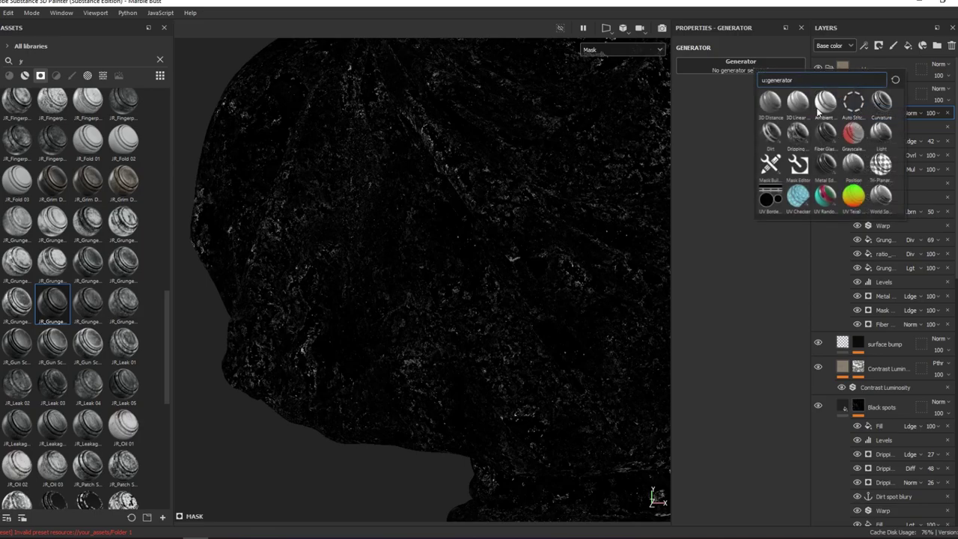
click(881, 103)
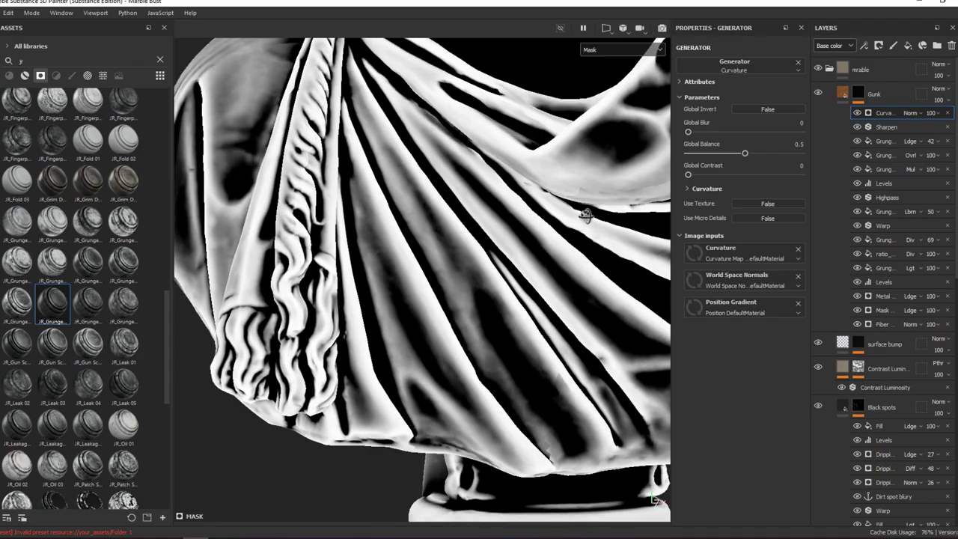
Set the Curvature generator to Subtract with Global Blur 0.74 and Global Balance 0.44.
drag(745, 153, 699, 153)
click(919, 113)
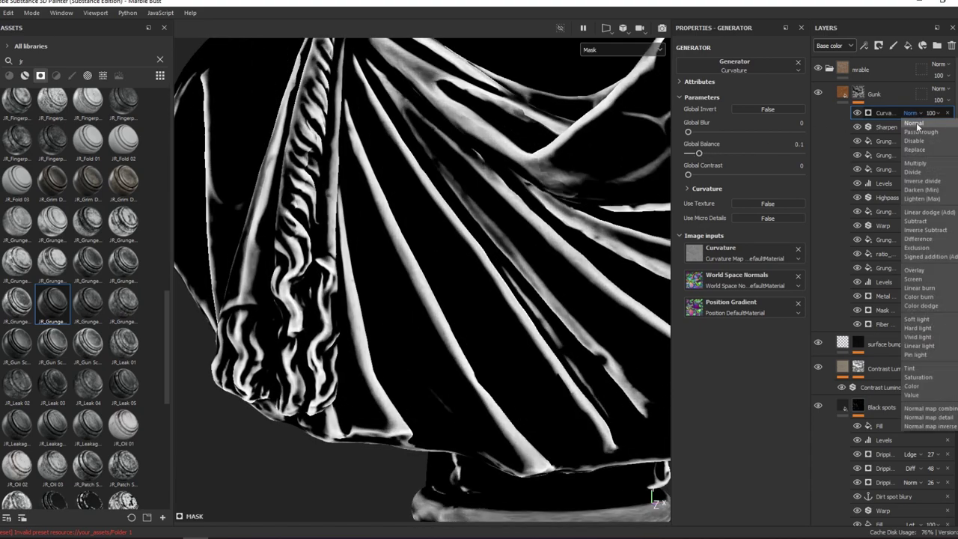
click(926, 224)
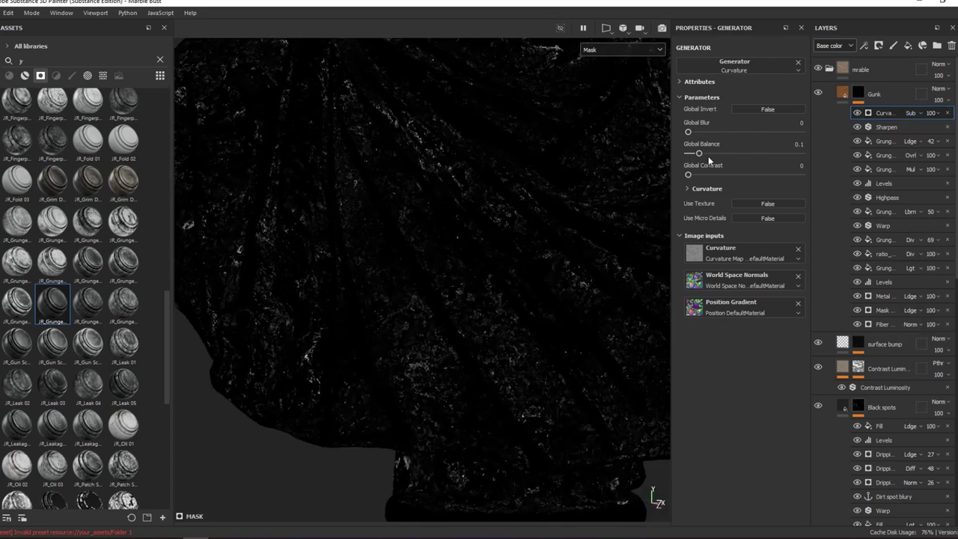
mouse_move(699, 153)
mouse_down()
mouse_move(716, 153)
mouse_move(693, 132)
mouse_move(738, 154)
mouse_up()
key(m)
key(m)
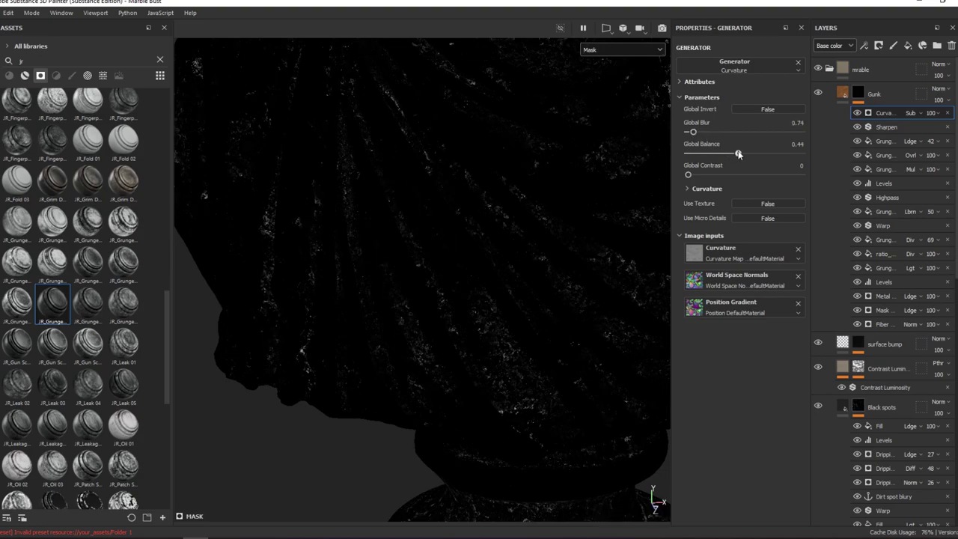
key(m)
alt+drag(550, 228, 591, 202)
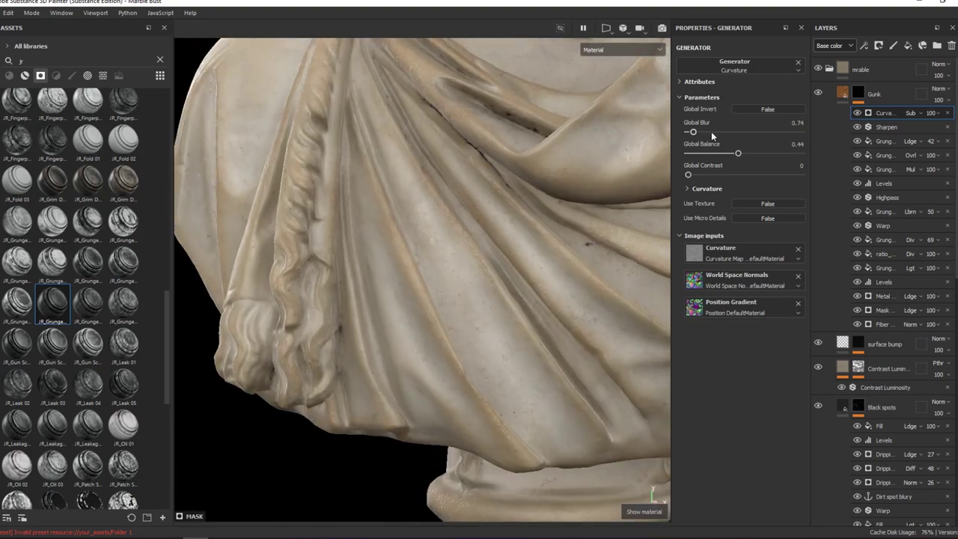
alt+click(857, 94)
click(842, 98)
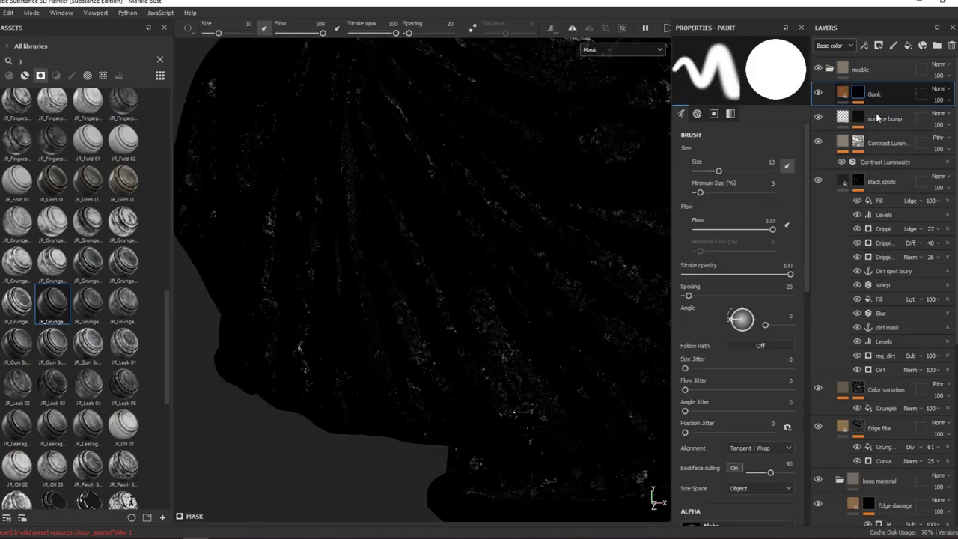
click(872, 112)
Add a Mask Builder - Legacy generator to the Gunk mask, replacing an undone Dirt pick.
right_click(839, 113)
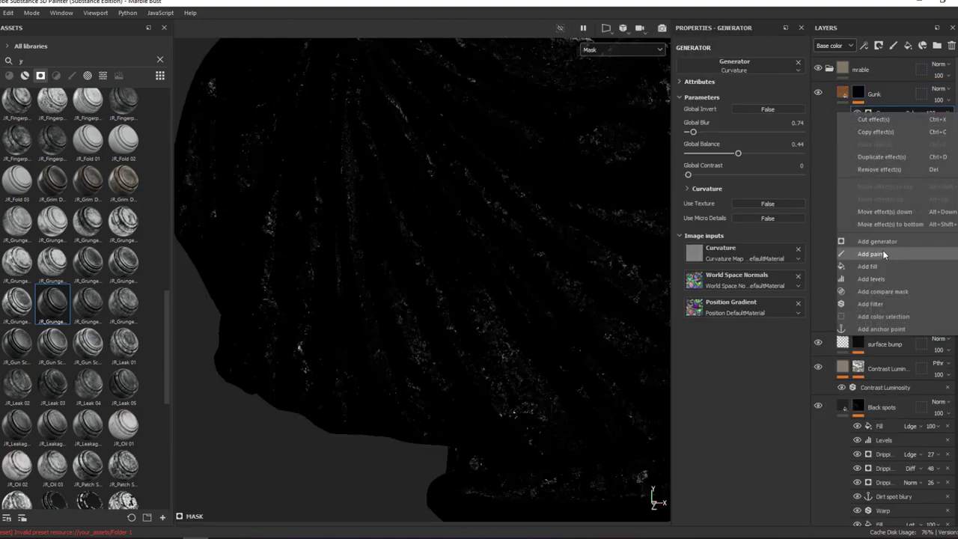
click(886, 241)
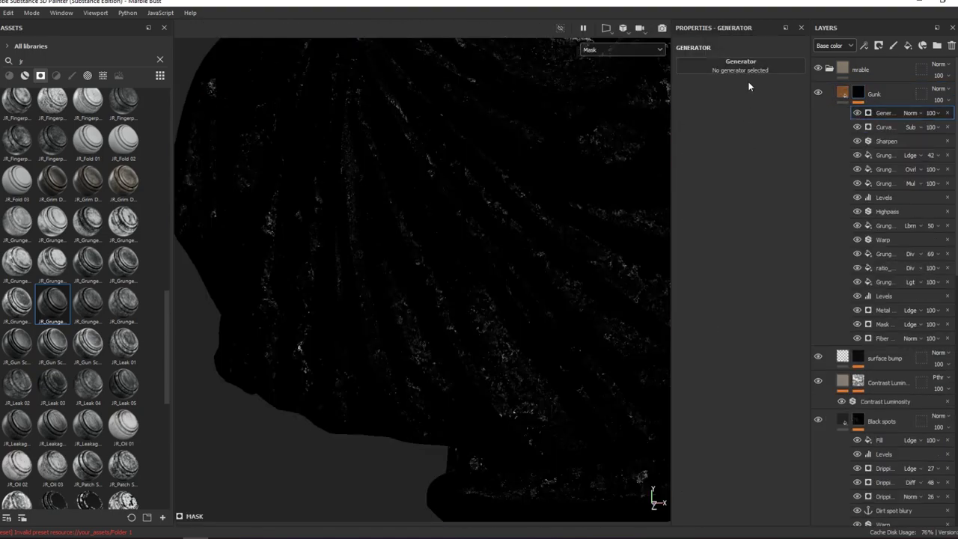
click(754, 63)
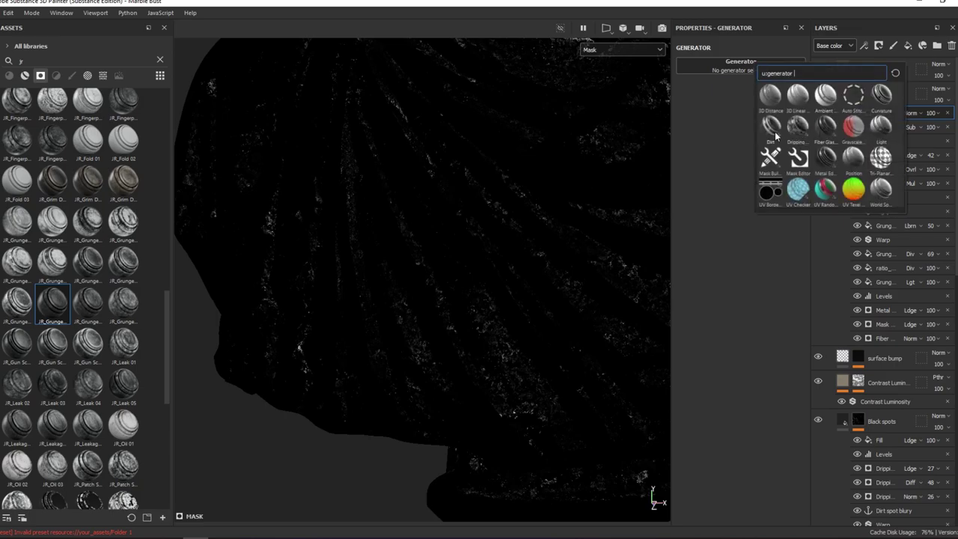
click(774, 135)
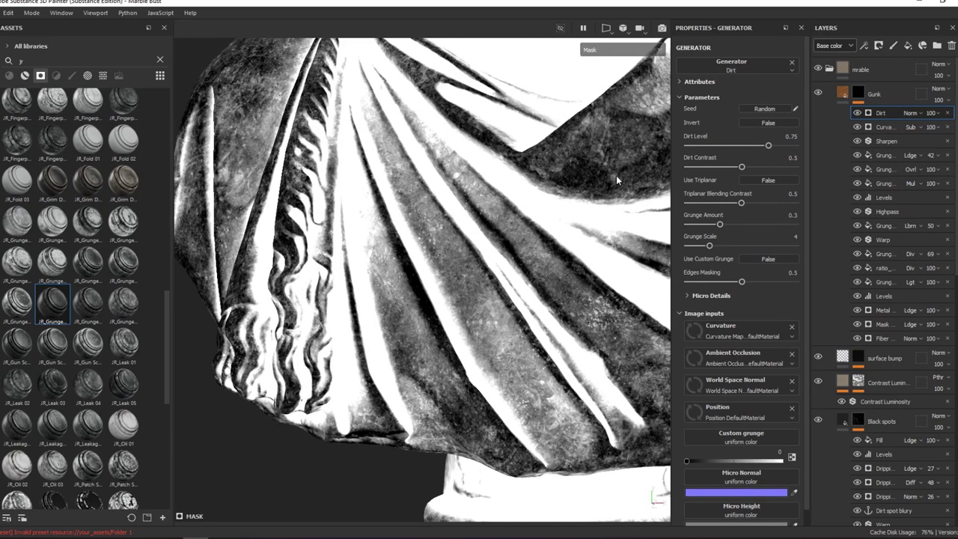
key(ctrl+z)
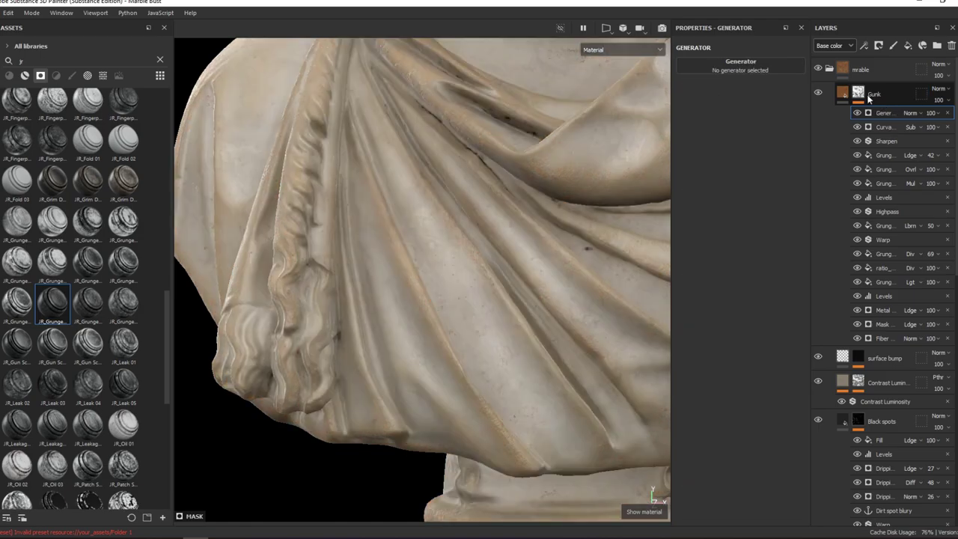
click(868, 114)
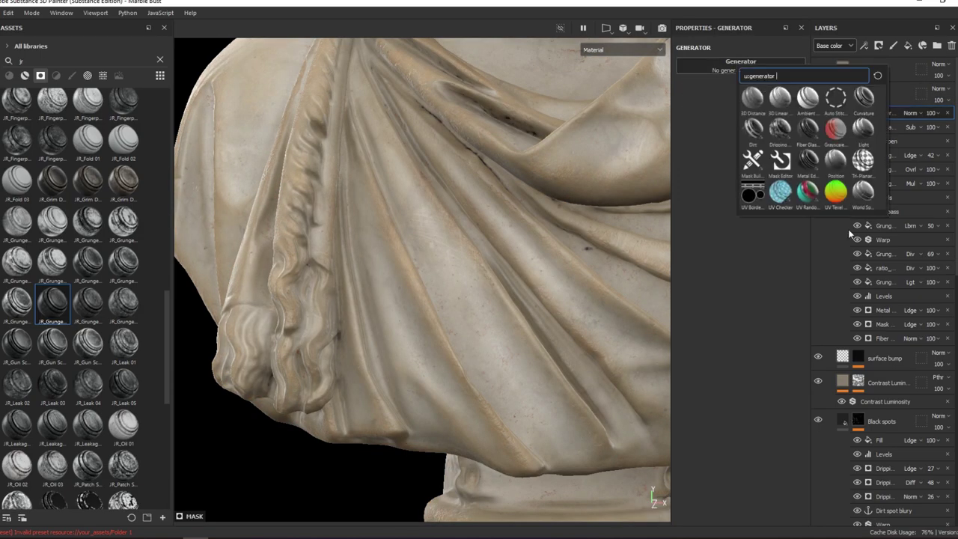
click(757, 171)
Tune the Mask Builder's grunge, level 0.27, opacity and contrast while previewing the mask.
key(c)
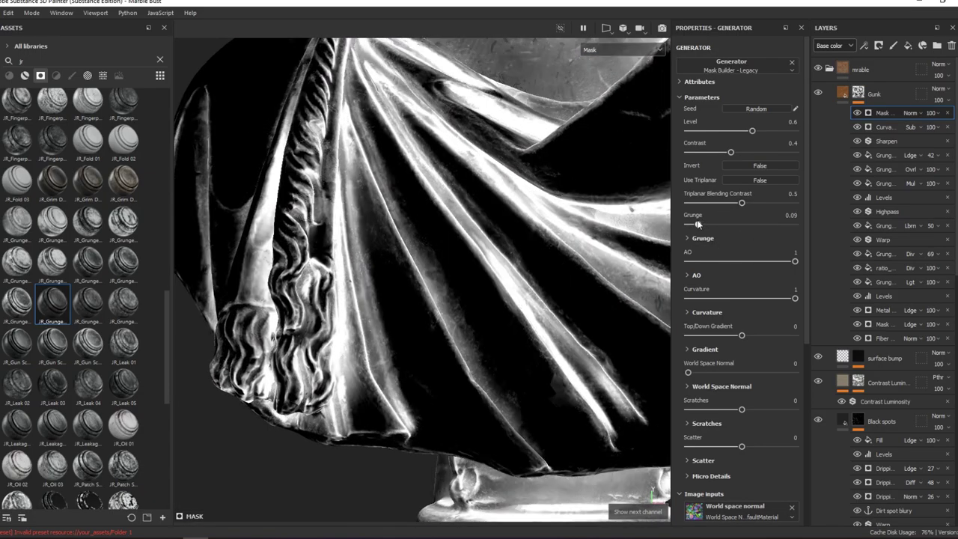
mouse_move(701, 224)
mouse_down()
mouse_move(757, 225)
mouse_move(734, 224)
mouse_up()
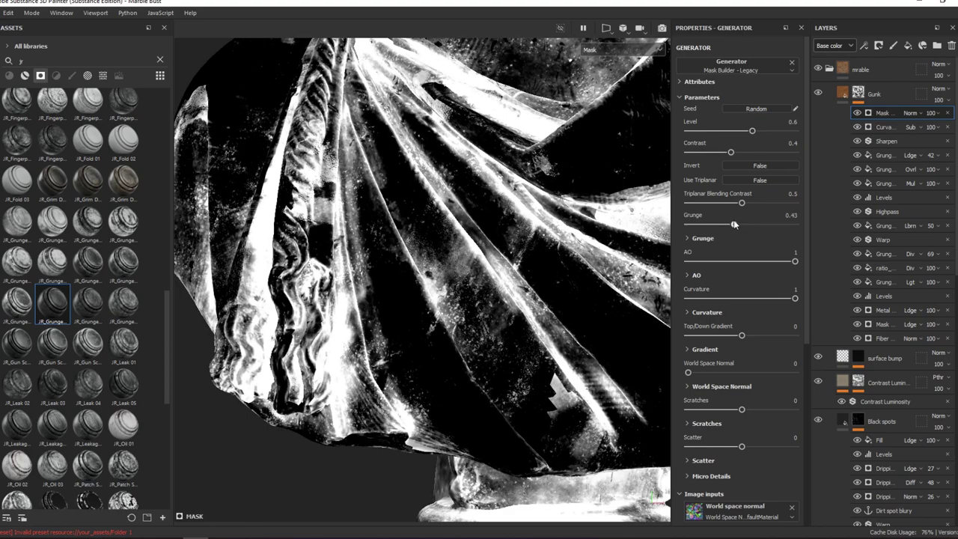
drag(752, 130, 735, 131)
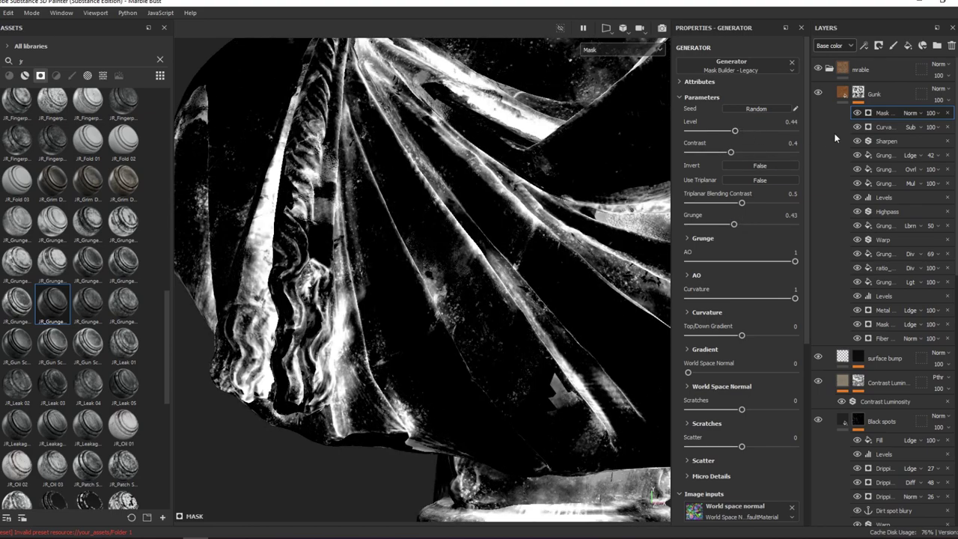
key(m)
click(936, 112)
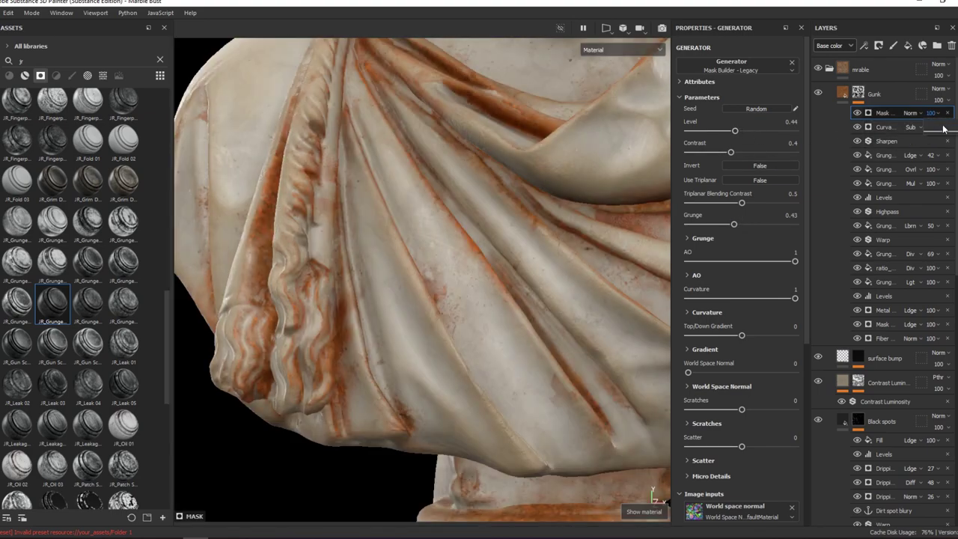
drag(947, 131, 933, 130)
scroll(538, 257, down, 5)
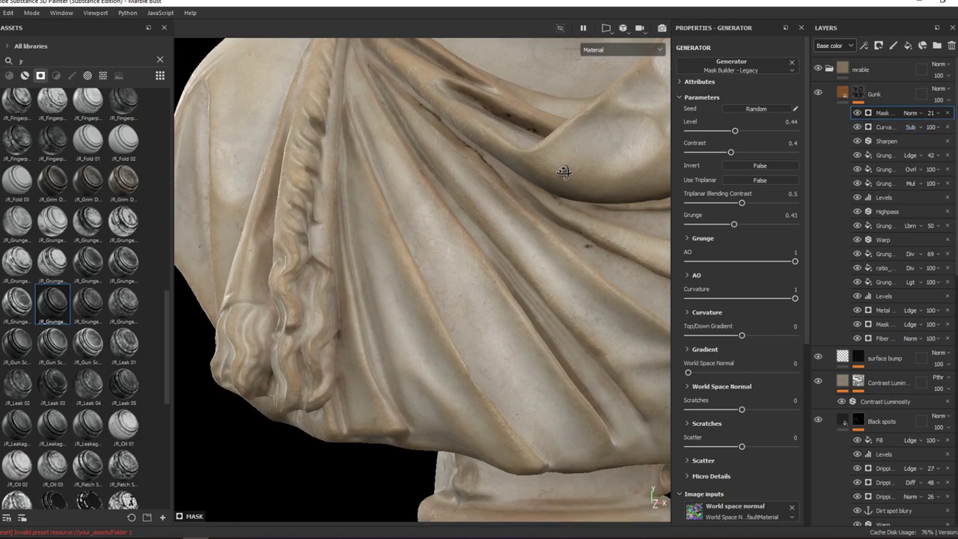
scroll(362, 426, up, 5)
mouse_move(362, 426)
alt+mouse_down()
mouse_move(445, 262)
mouse_move(643, 264)
alt+mouse_up()
key(m)
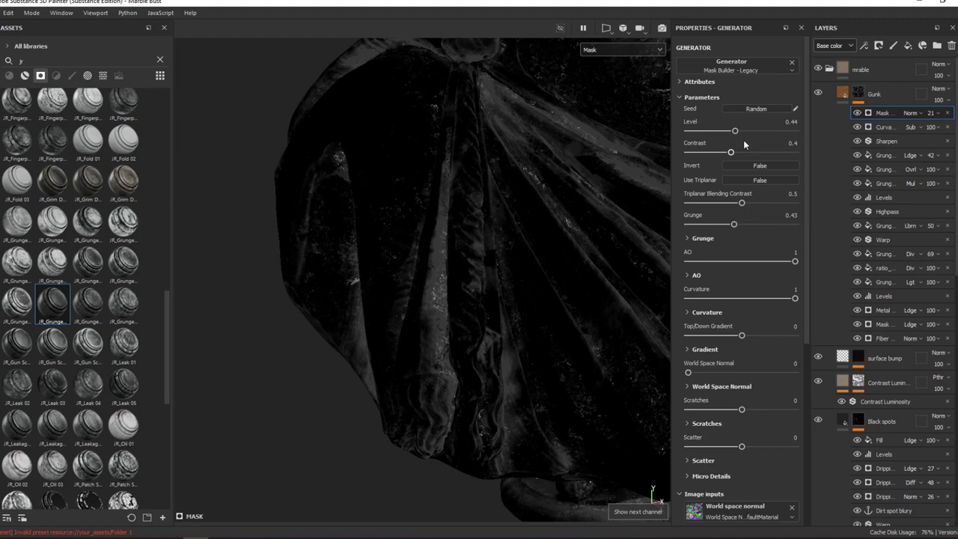
mouse_move(743, 150)
mouse_down()
mouse_move(750, 152)
mouse_move(743, 131)
mouse_move(712, 131)
mouse_up()
Set the Mask Builder generator's blend mode to Linear Dodge and view the material.
click(910, 112)
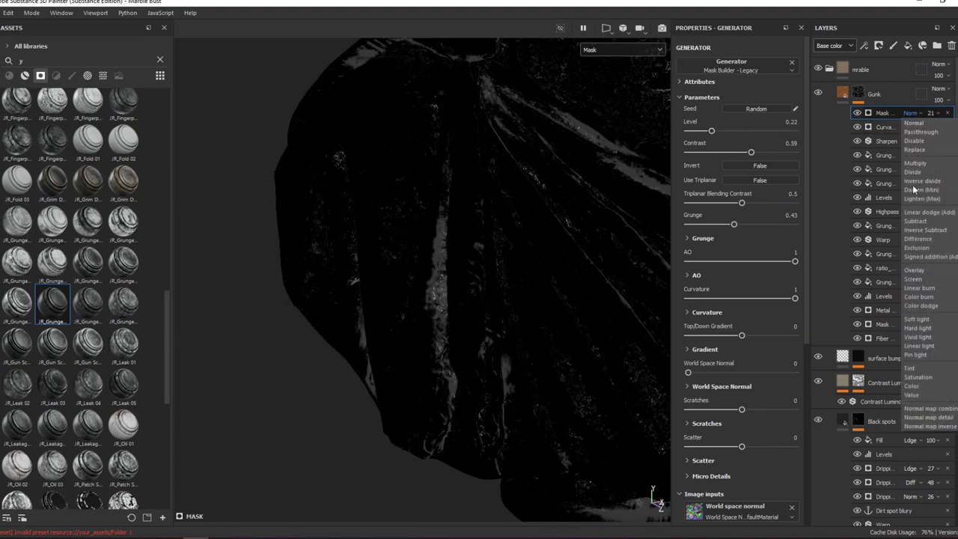
click(928, 212)
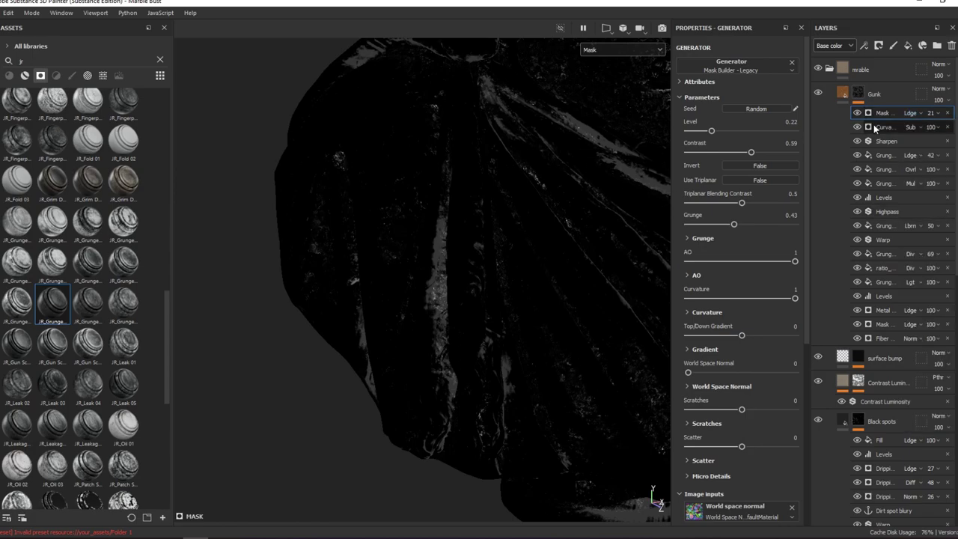
key(m)
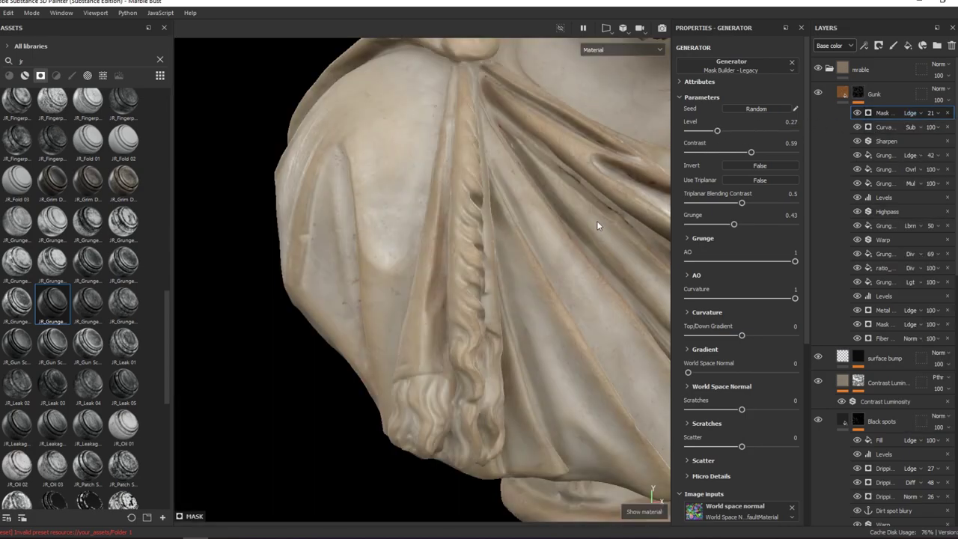
mouse_move(597, 221)
alt+mouse_down()
mouse_move(310, 192)
mouse_move(487, 199)
alt+mouse_up()
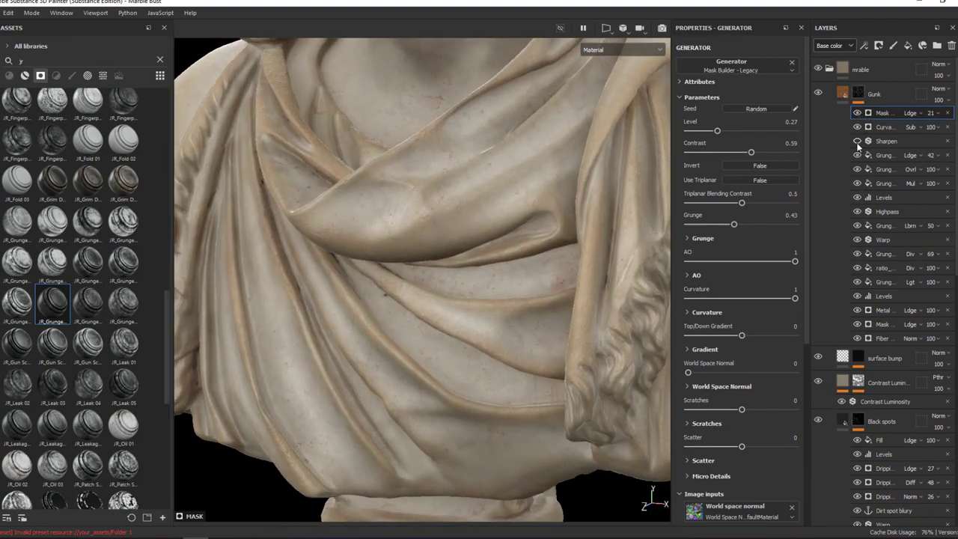
Delete the Sharpen filter from the Gunk mask stack.
click(887, 141)
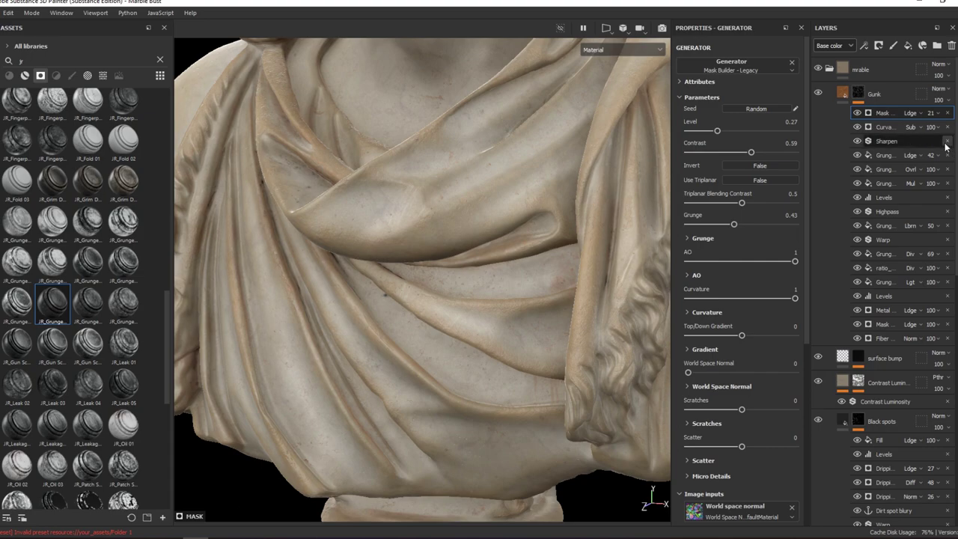
key(Delete)
alt+drag(539, 160, 610, 187)
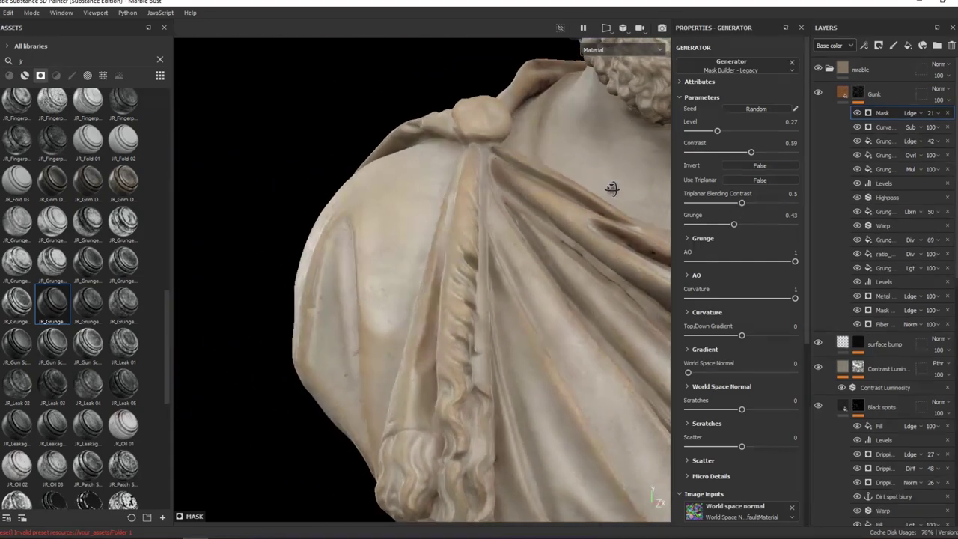
Set the Gunk layer's rust colour to muted brown 654D35, lightened slightly.
click(827, 106)
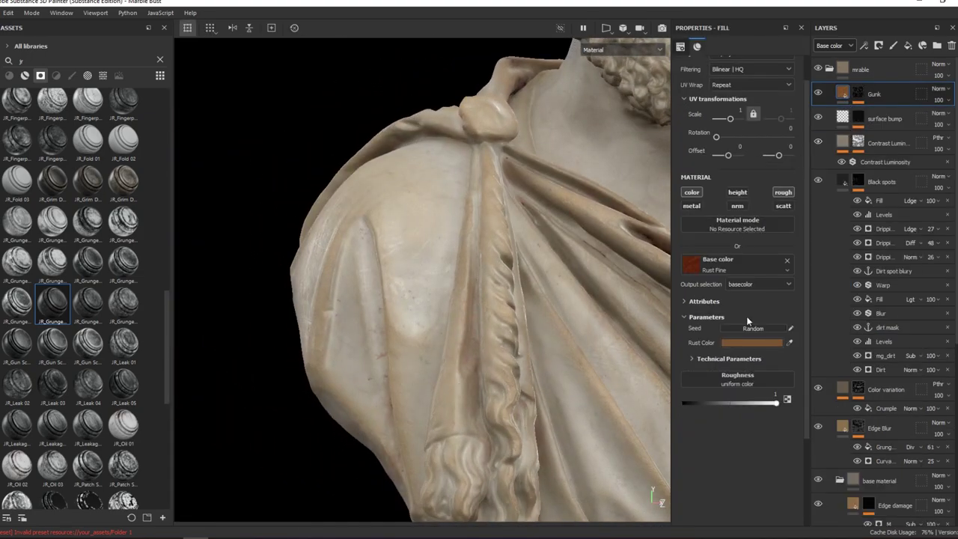
click(748, 342)
text(654D35)
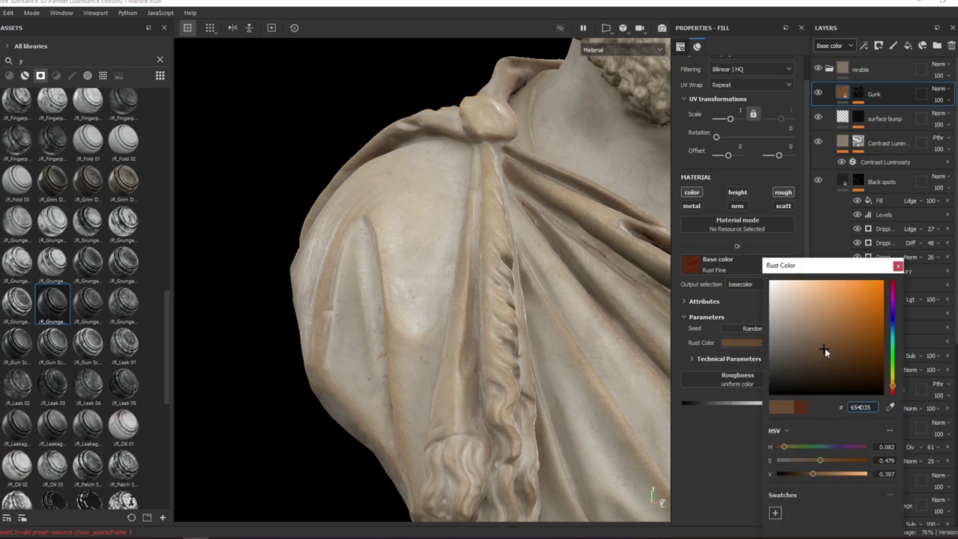
drag(825, 348, 827, 343)
click(898, 265)
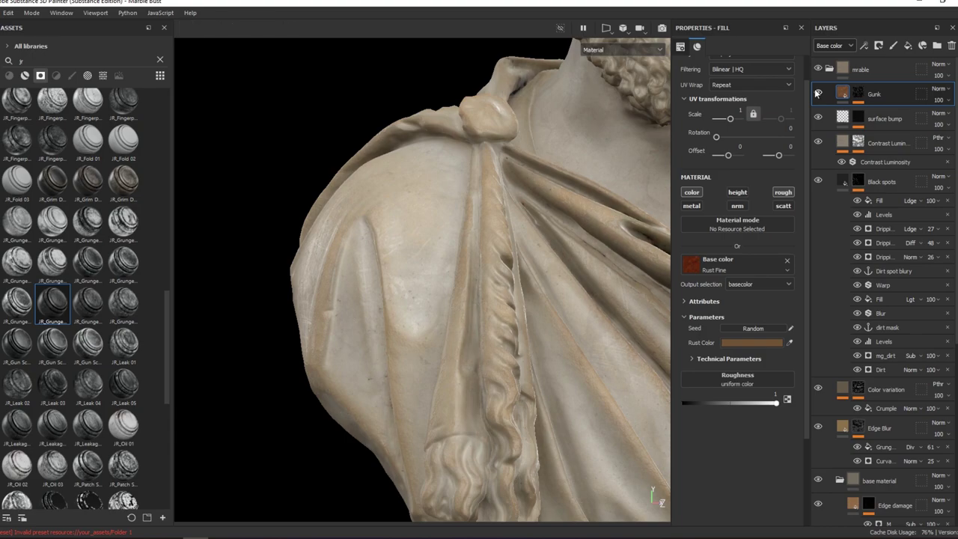
Add a new fill layer above Gunk.
alt+middle_drag(474, 161, 571, 225)
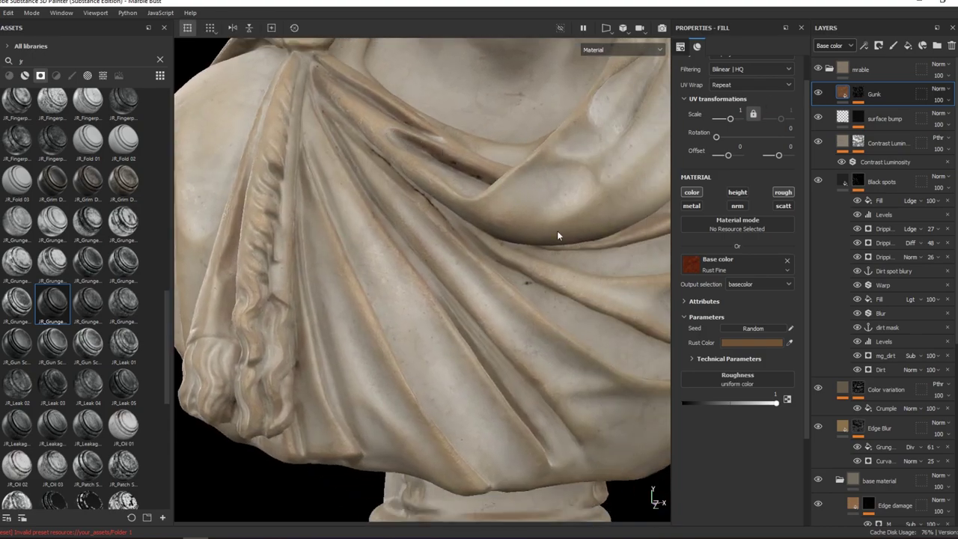
mouse_move(571, 225)
alt+mouse_down()
mouse_move(494, 211)
mouse_move(543, 242)
alt+mouse_up()
click(907, 46)
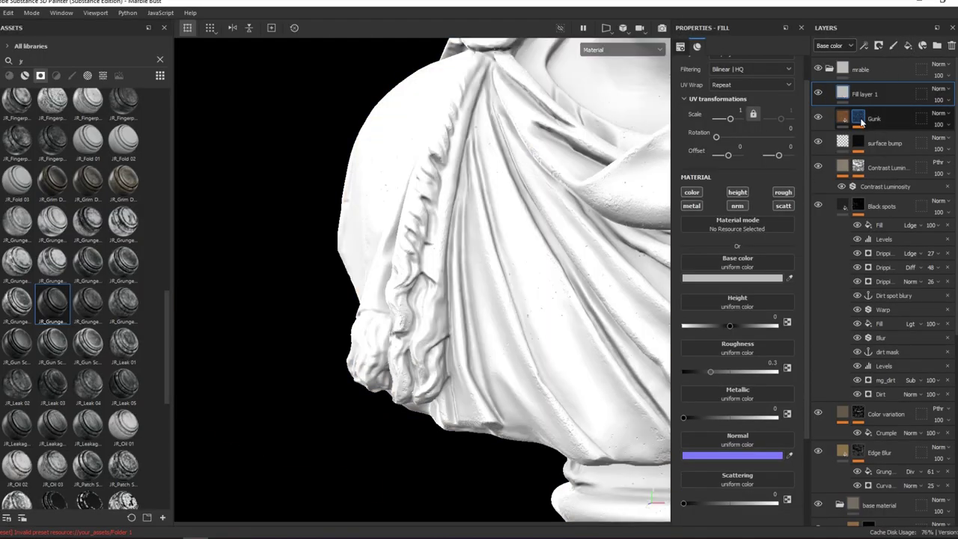
Rename the new fill layer to 'cavity'.
double_click(870, 95)
text(cavit)
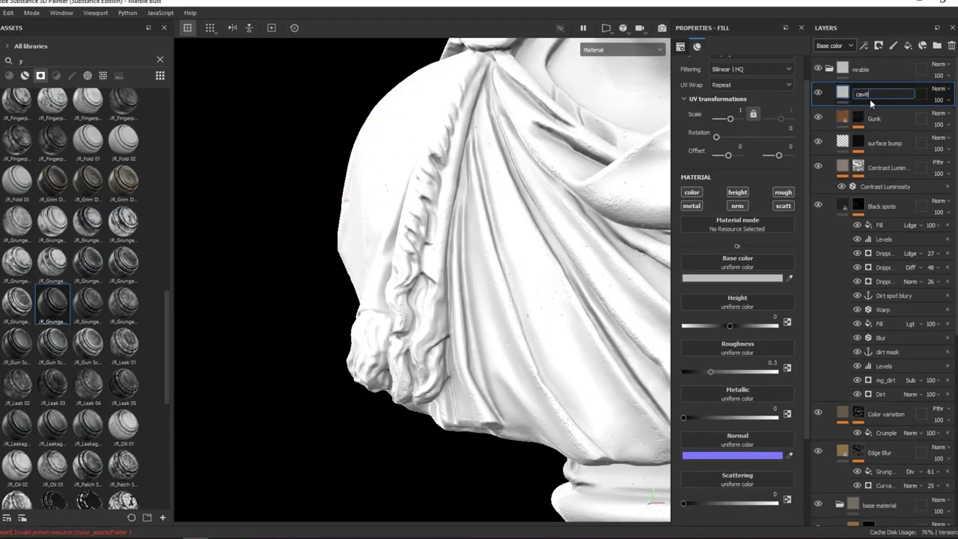
text(y)
key(Return)
Use the BnW Spots 2 texture for the cavity base colour at scale 3.
click(746, 264)
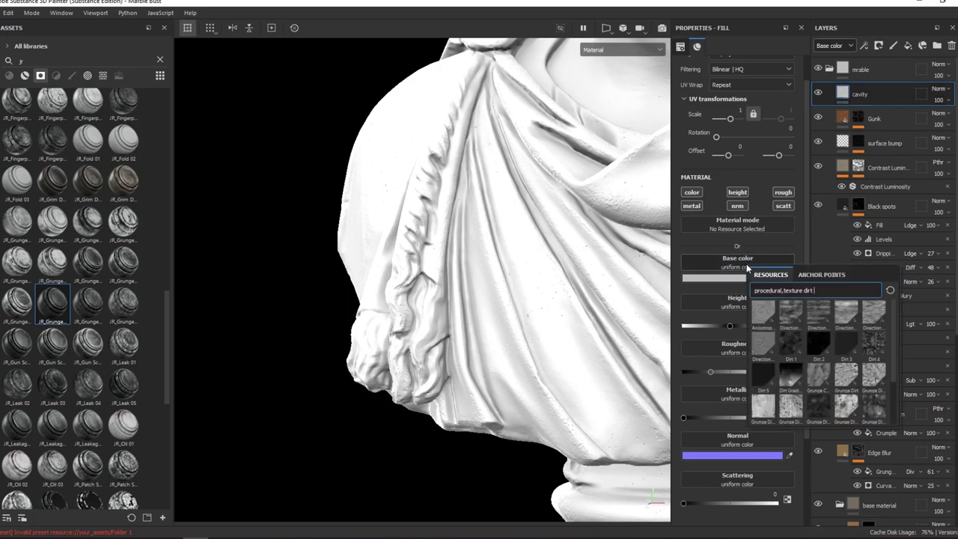
key(BackSpace)
key(BackSpace)
key(BackSpace)
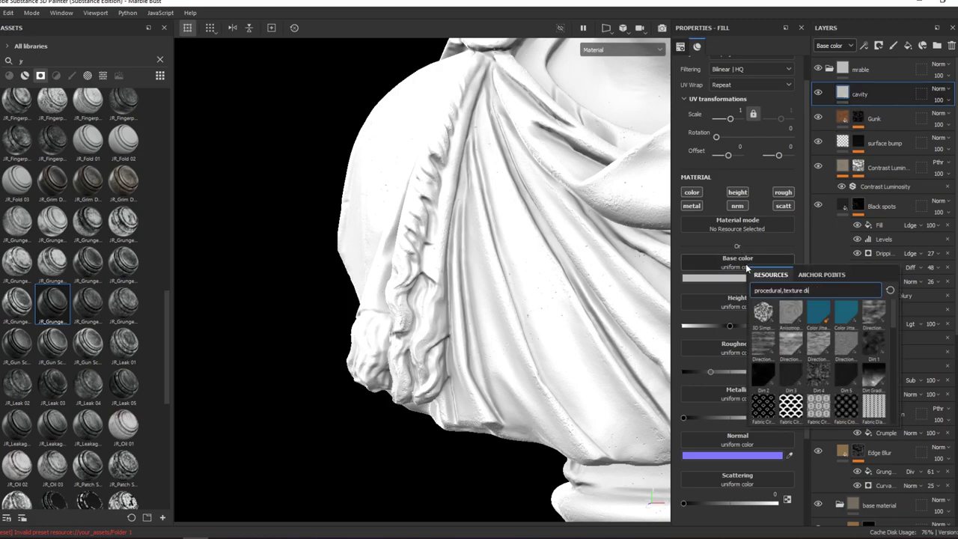
text(bnw)
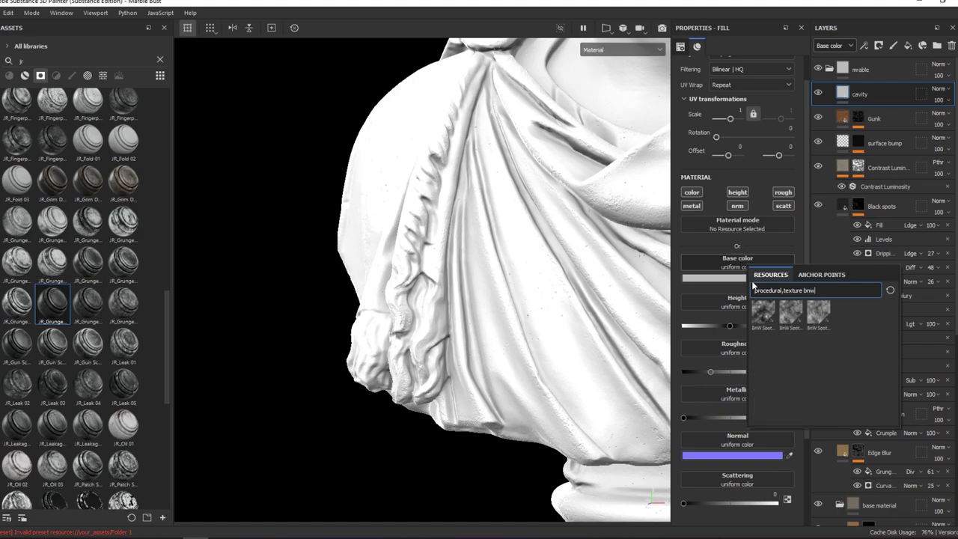
click(779, 310)
alt+drag(582, 247, 644, 249)
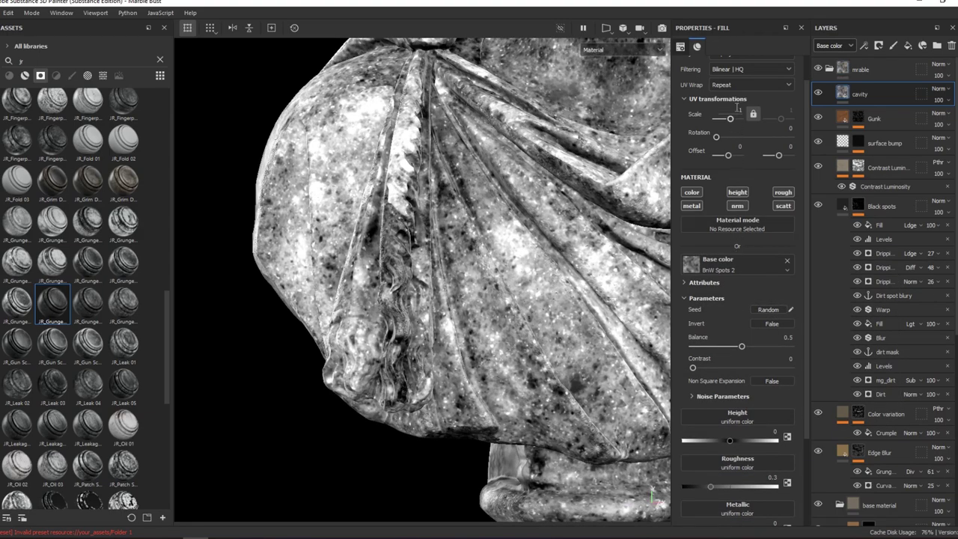
text(3)
key(Return)
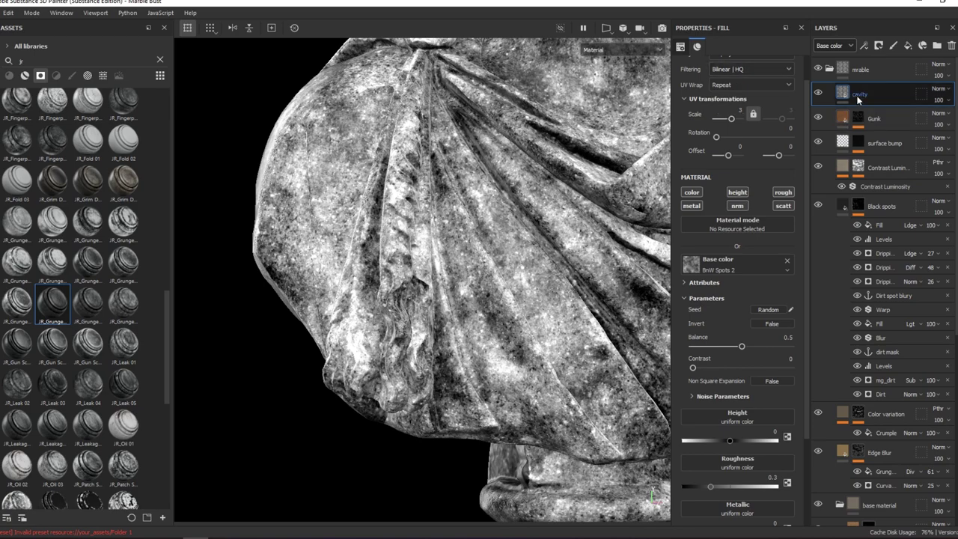
Add a Gradient filter to the cavity layer.
right_click(858, 93)
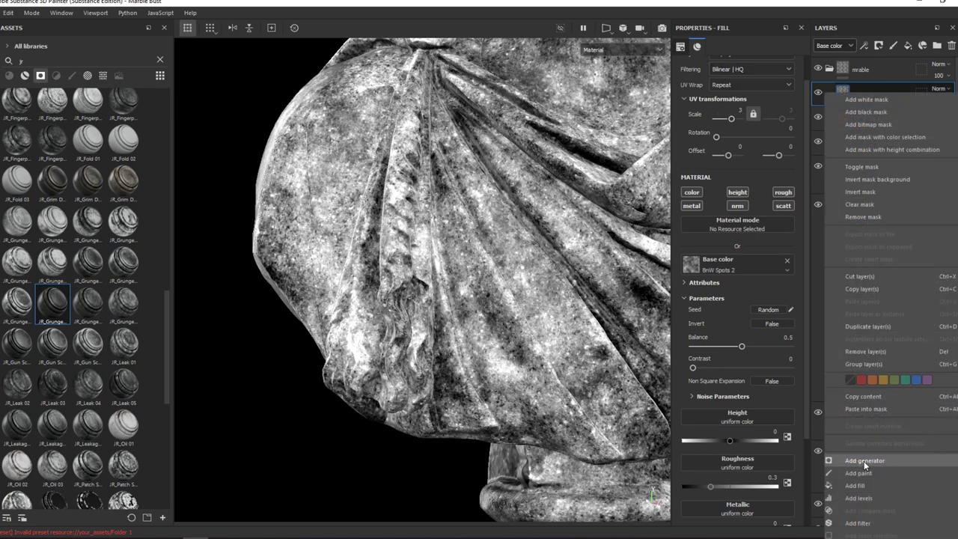
click(858, 523)
click(801, 100)
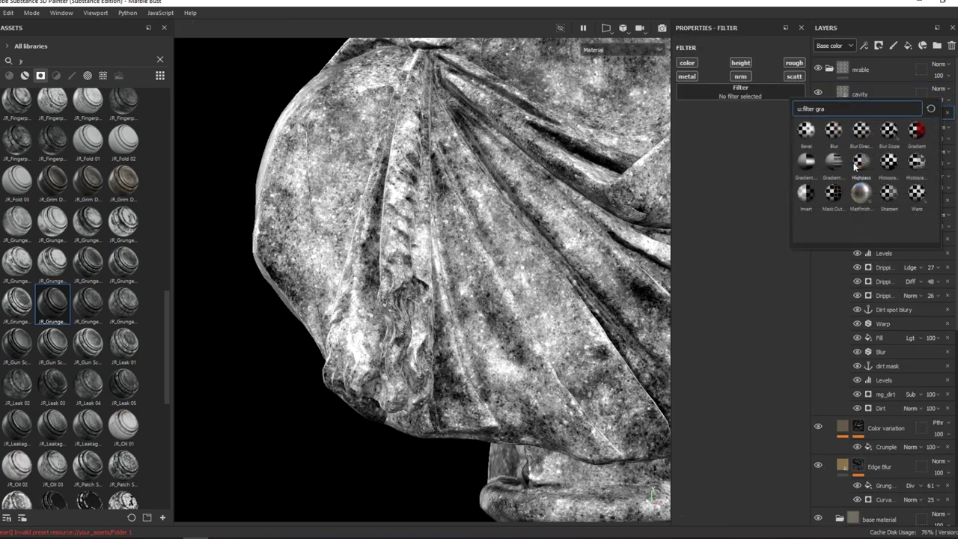
click(917, 131)
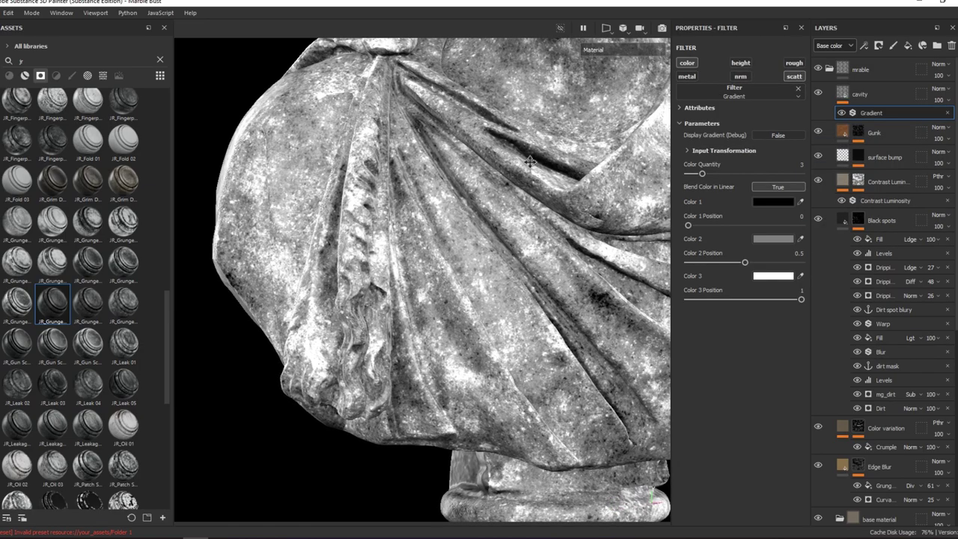
Make the second gradient colour a darkened warm orange and the third a darkened pale pink.
click(774, 240)
drag(914, 358, 915, 370)
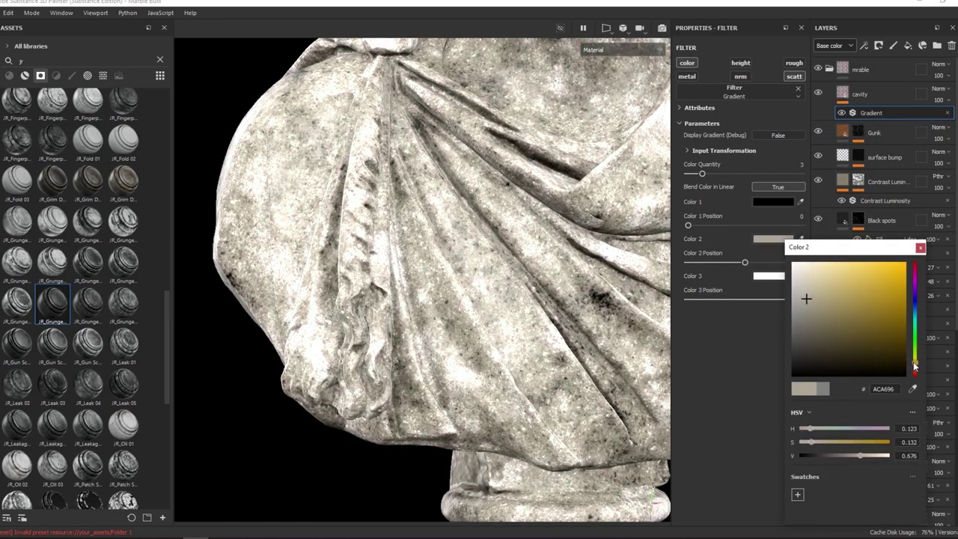
click(756, 273)
click(812, 297)
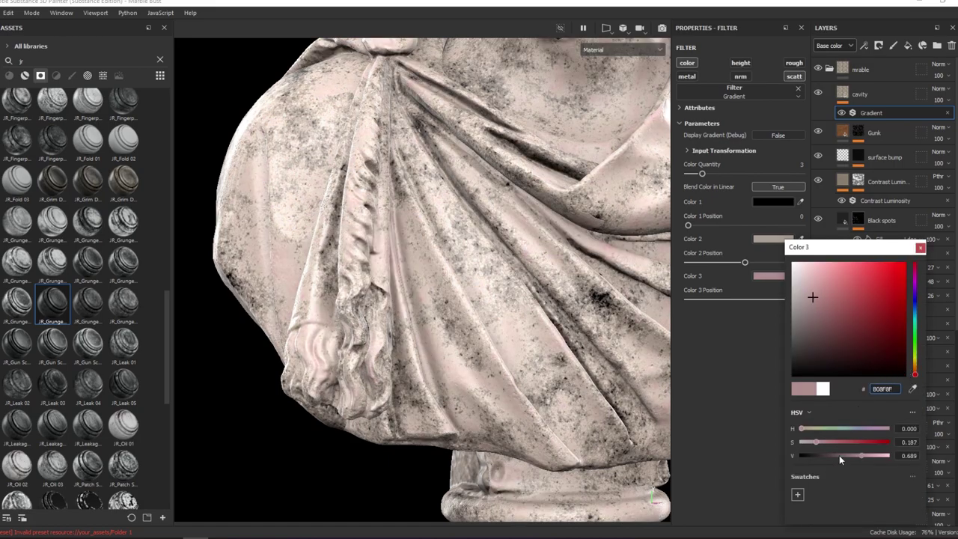
click(839, 456)
click(772, 240)
drag(836, 455, 814, 457)
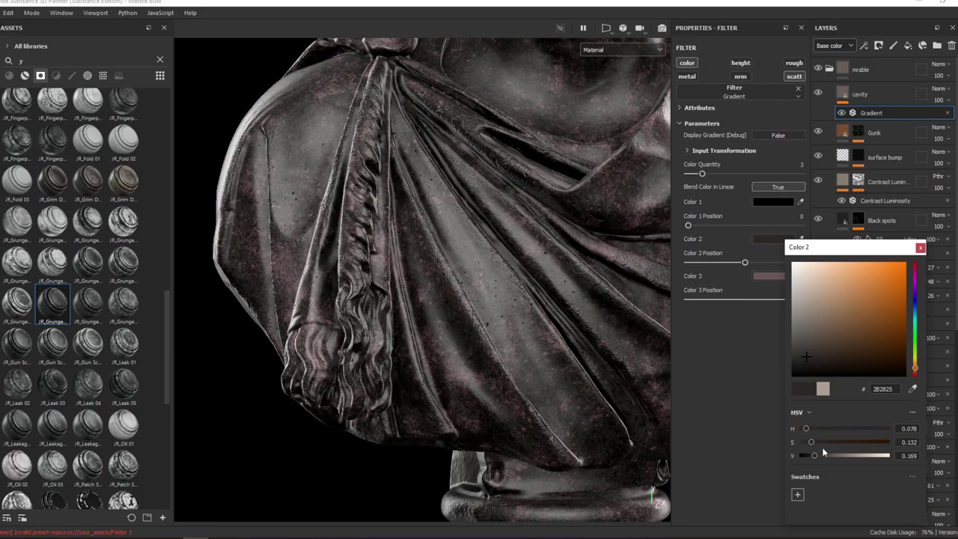
click(823, 454)
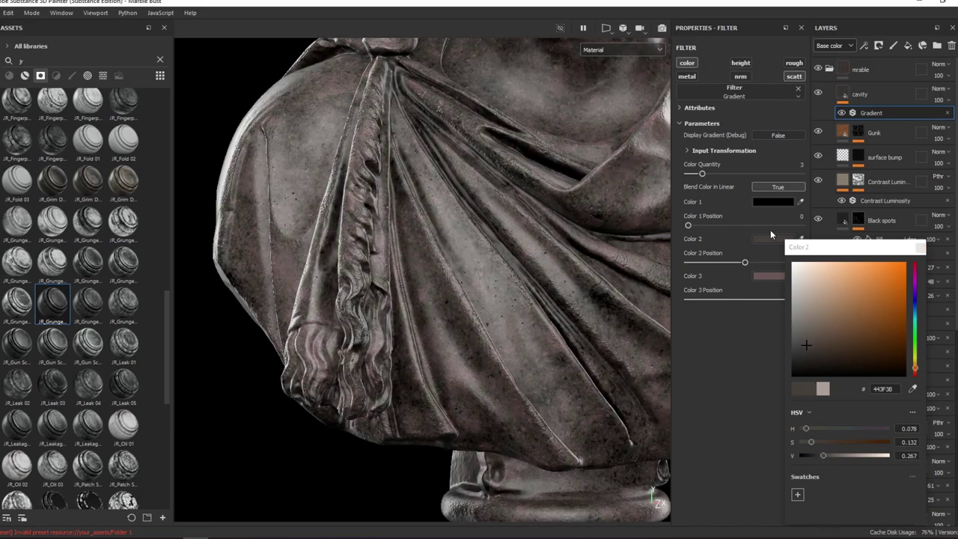
Lighten the third gradient colour and warm its hue toward brown.
click(771, 234)
click(778, 239)
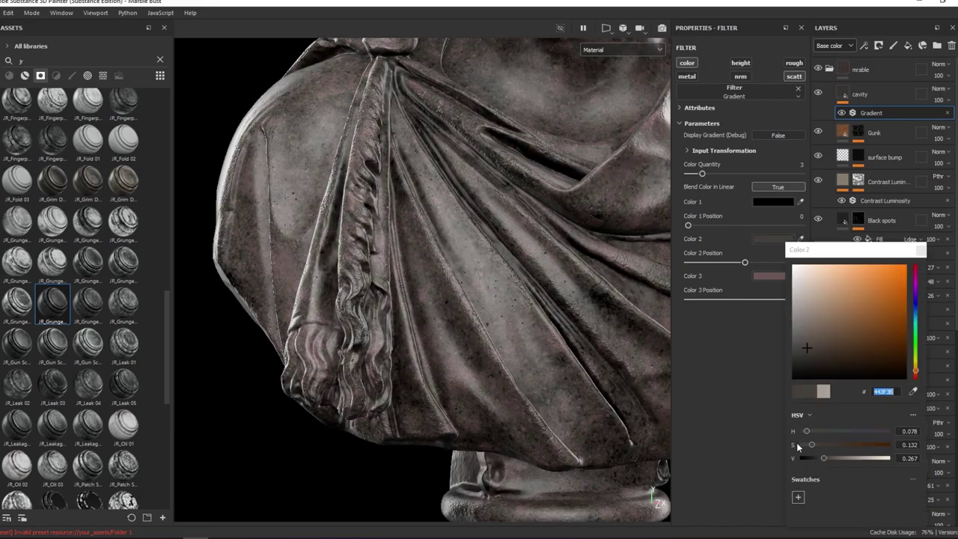
click(771, 283)
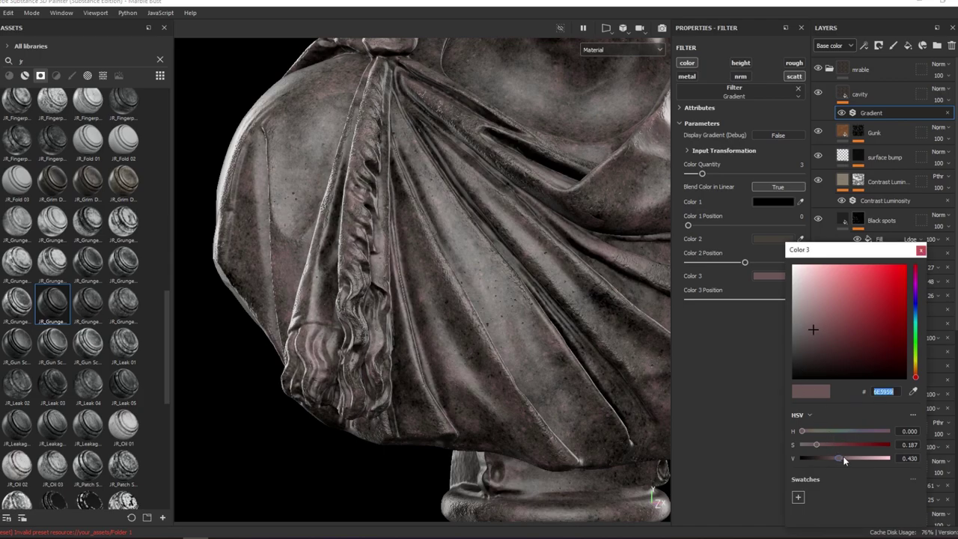
click(843, 456)
click(915, 371)
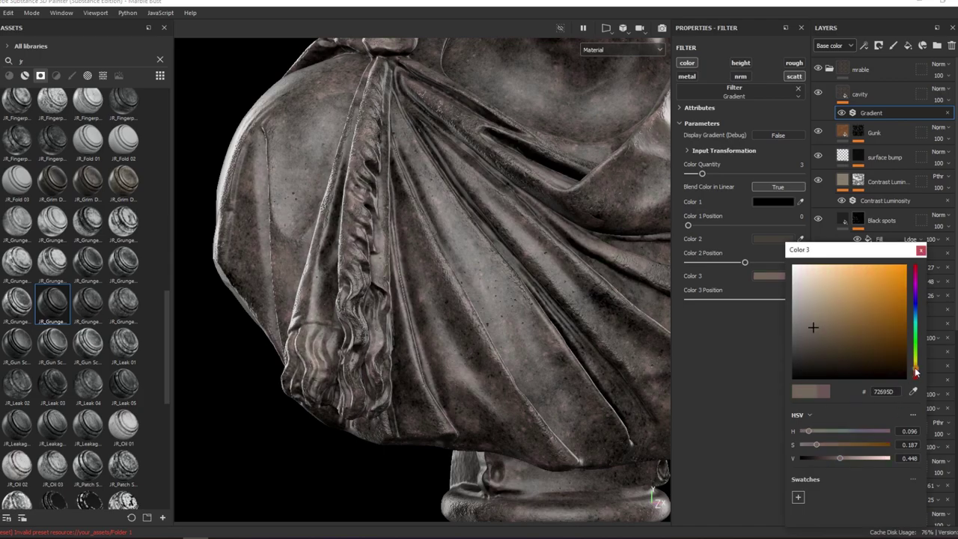
Raise the first gradient colour from black to near-black 0C0C0C.
click(775, 289)
drag(805, 458, 810, 458)
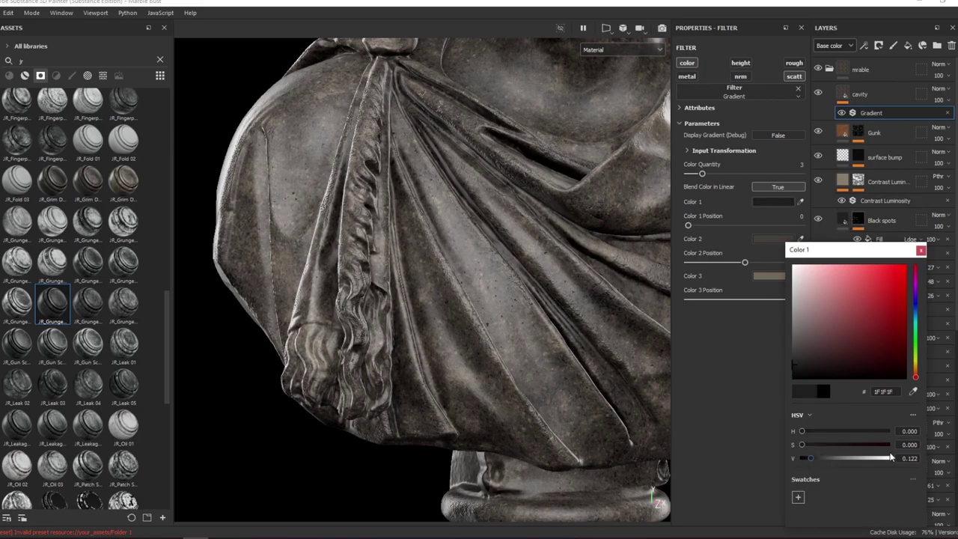
drag(814, 458, 803, 463)
alt+drag(599, 337, 534, 298)
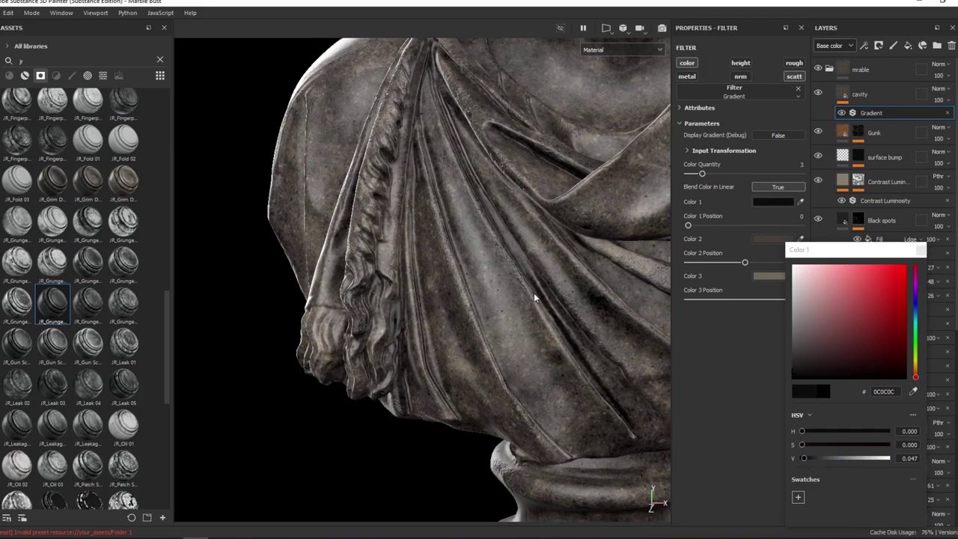
click(919, 250)
mouse_move(538, 105)
alt+mouse_down()
mouse_move(308, 91)
mouse_move(598, 105)
alt+mouse_up()
click(842, 96)
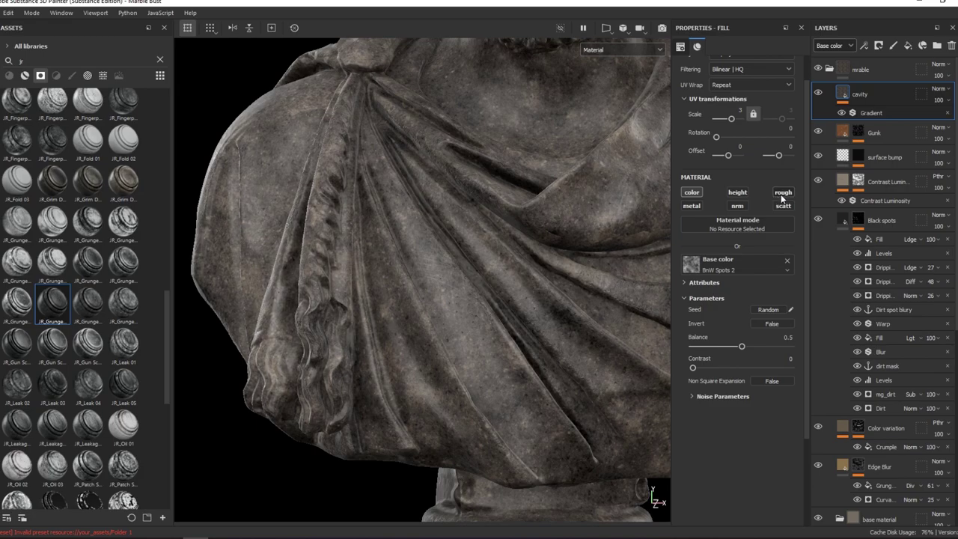
Enable roughness on the cavity fill and set its value to 1.
click(782, 194)
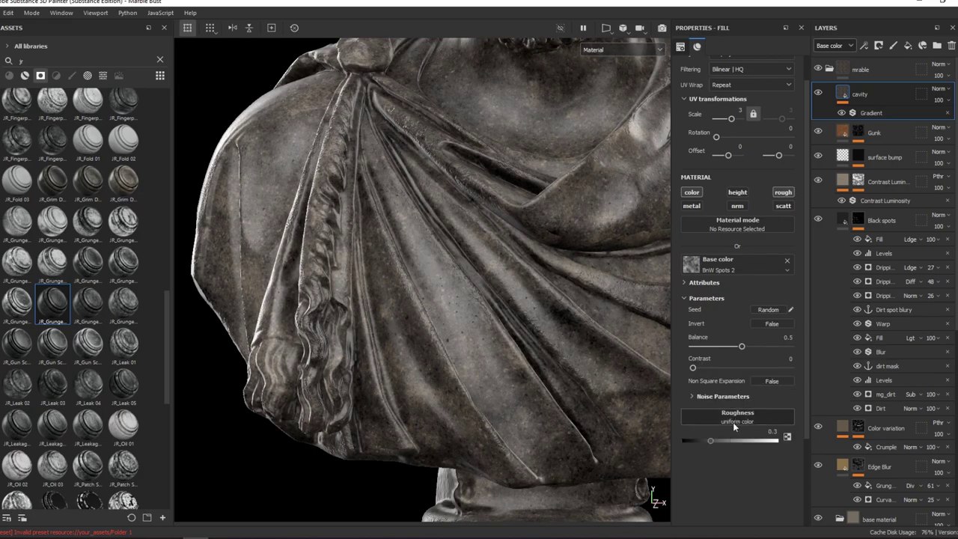
drag(778, 441, 766, 442)
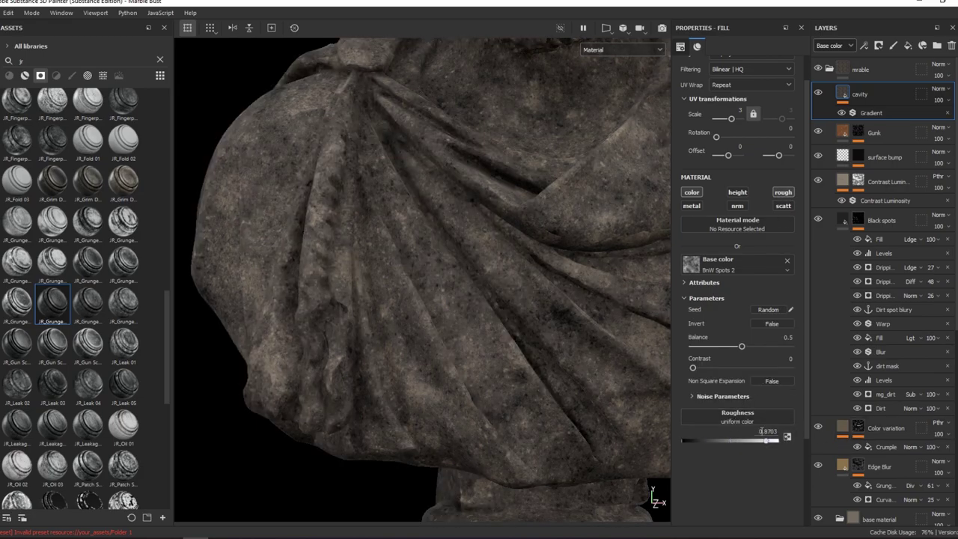
click(761, 431)
text(1)
key(Return)
alt+drag(644, 225, 598, 103)
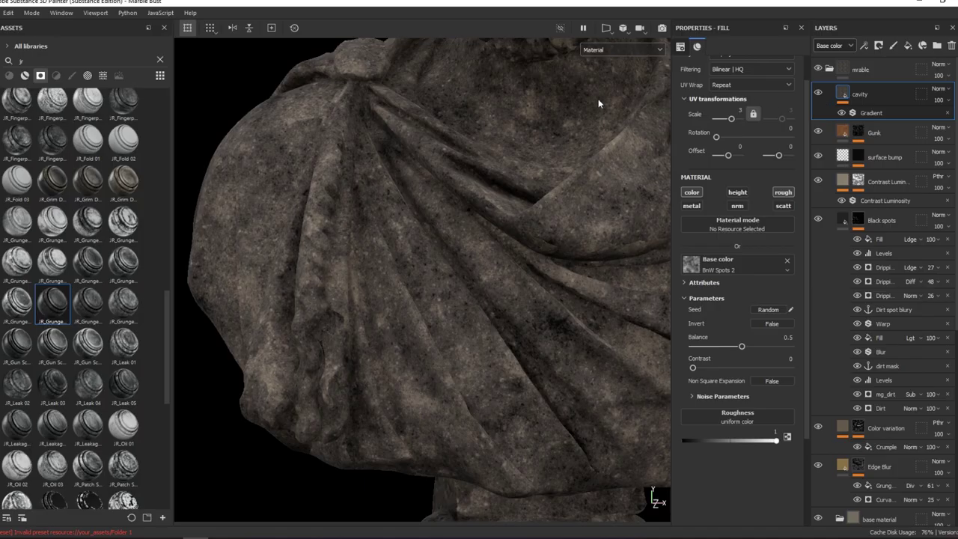
Find the JR_Cavity_Strong smart mask in Assets and apply it to the cavity layer.
click(82, 60)
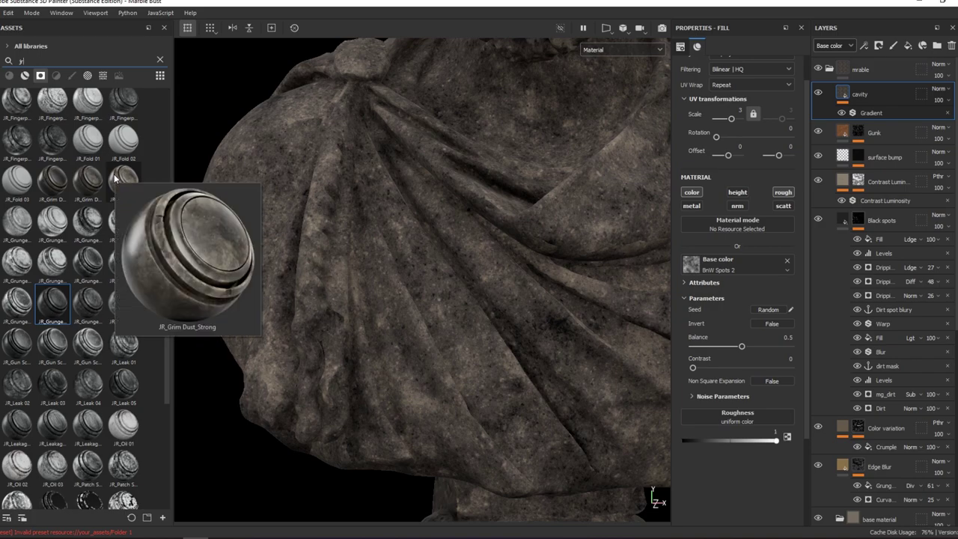
drag(164, 310, 166, 410)
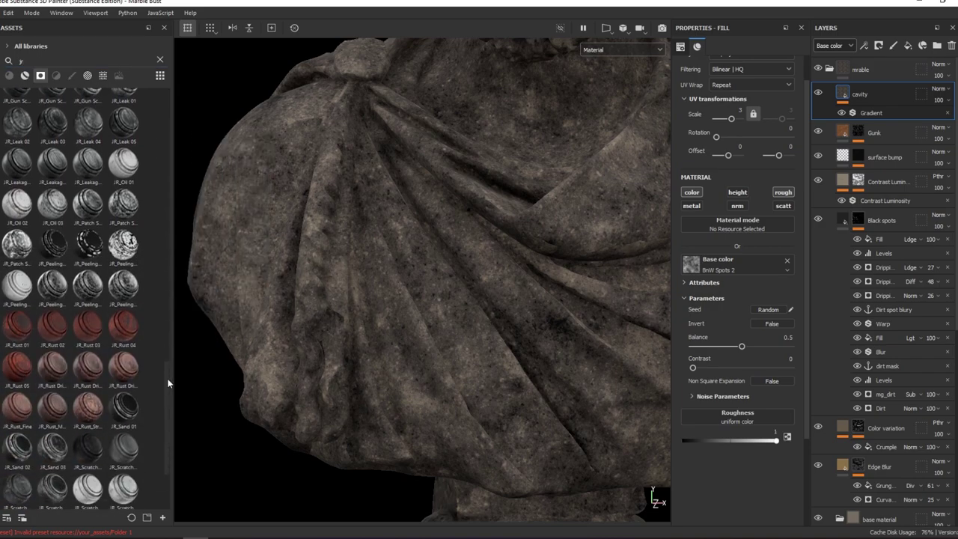
drag(164, 422, 150, 197)
mouse_move(52, 113)
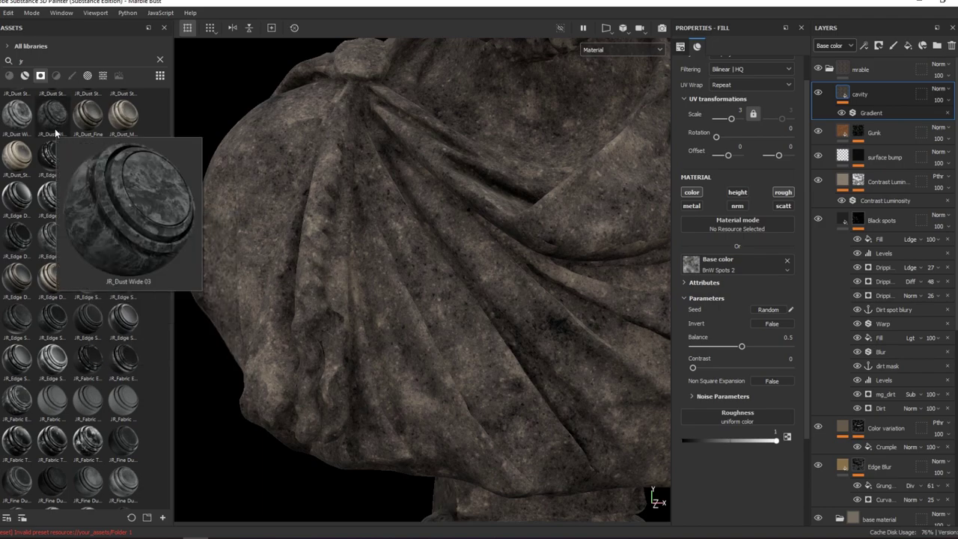
scroll(90, 153, up, 3)
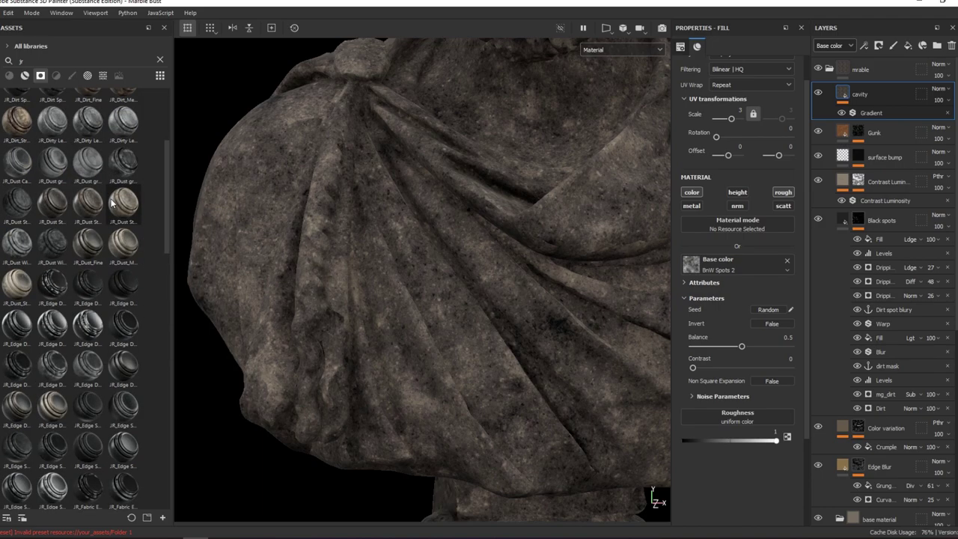
scroll(110, 155, up, 3)
scroll(111, 155, up, 2)
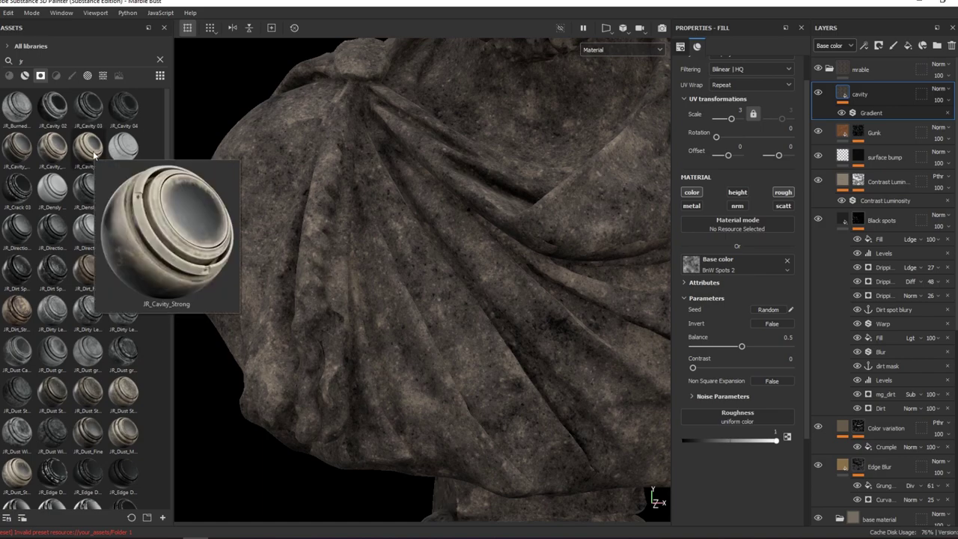
drag(52, 146, 865, 100)
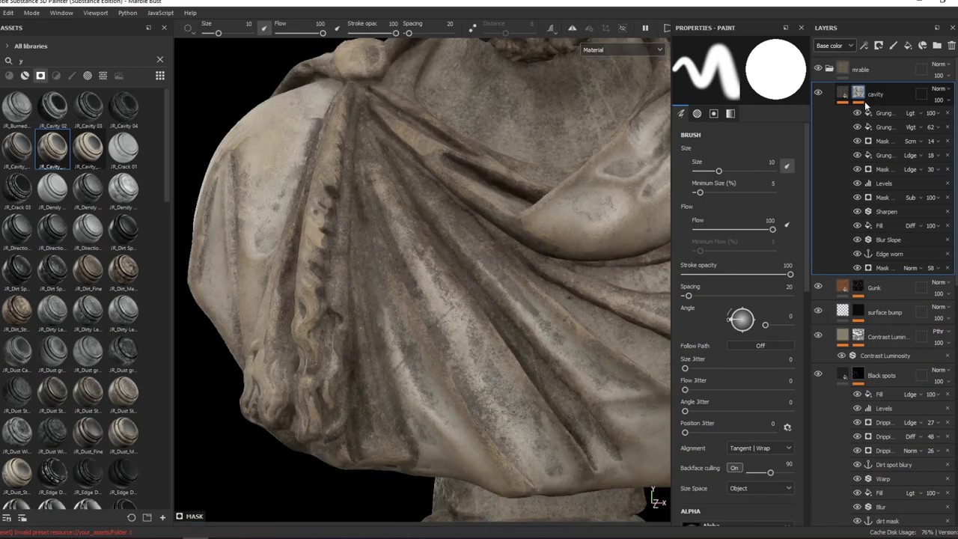
Preview the cavity mask, then drop the cavity layer's opacity from 100 to 24.
key(f)
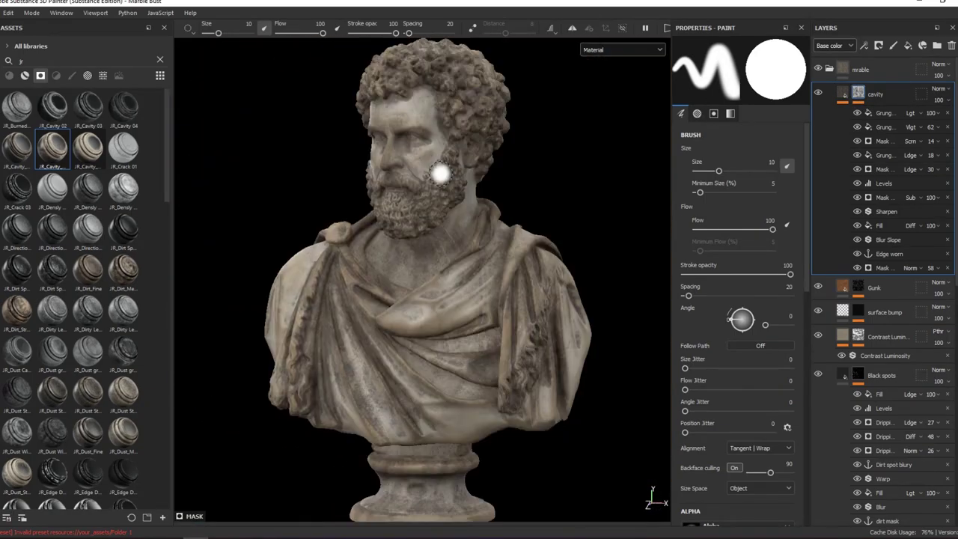
mouse_move(440, 173)
alt+mouse_down()
mouse_move(486, 191)
mouse_move(487, 210)
alt+mouse_up()
scroll(529, 208, up, 3)
scroll(487, 209, up, 3)
alt+click(866, 91)
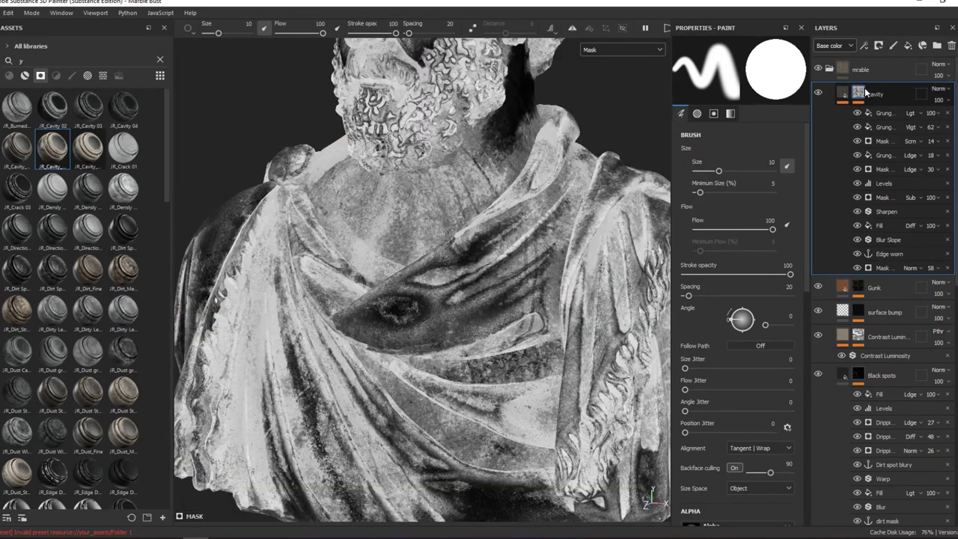
click(849, 93)
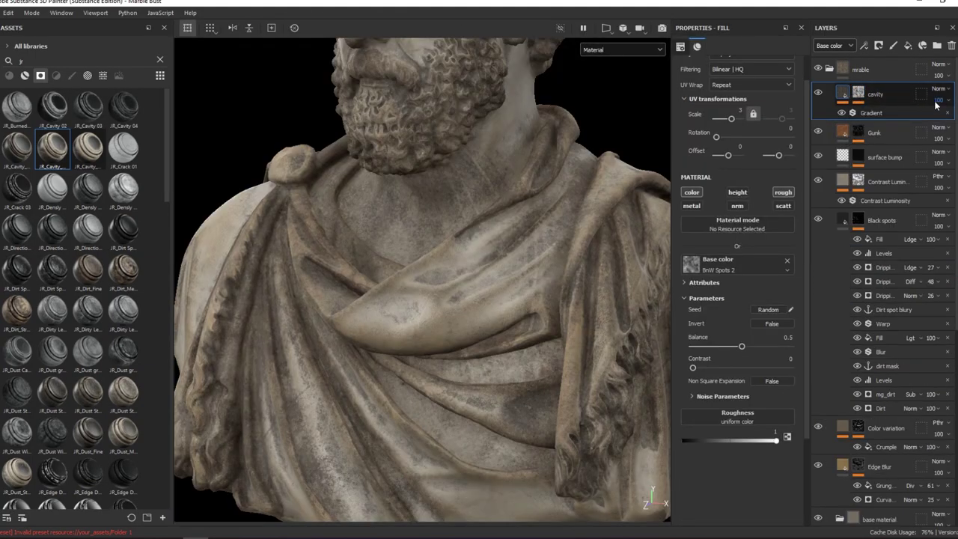
drag(937, 100, 942, 119)
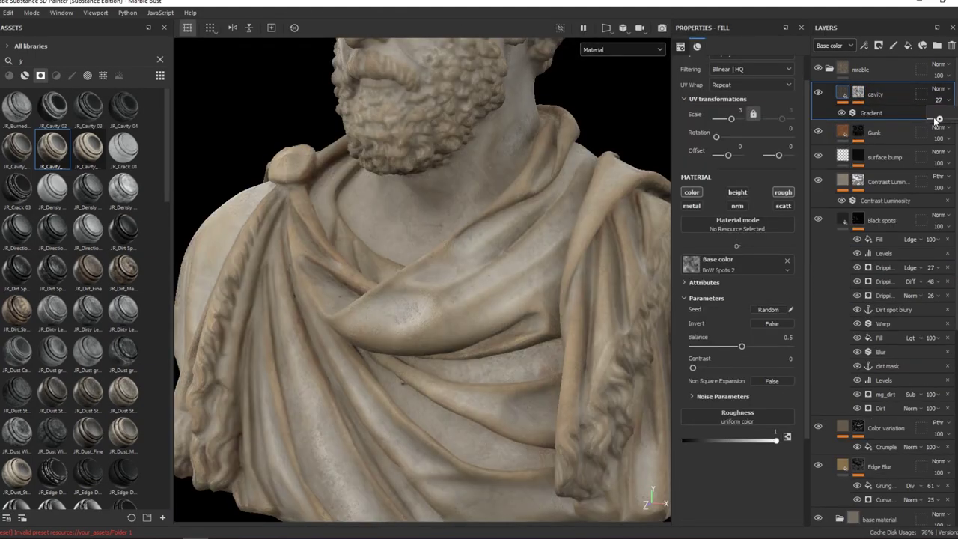
click(876, 114)
right_click(876, 113)
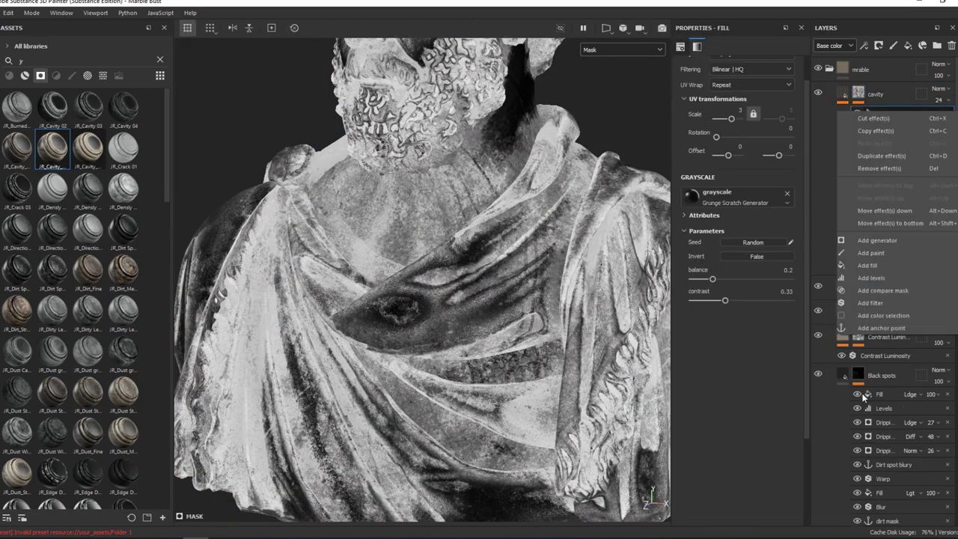
Add a Levels effect to the cavity mask with black point 0.544 and white point 0.925.
click(868, 277)
drag(690, 69, 746, 80)
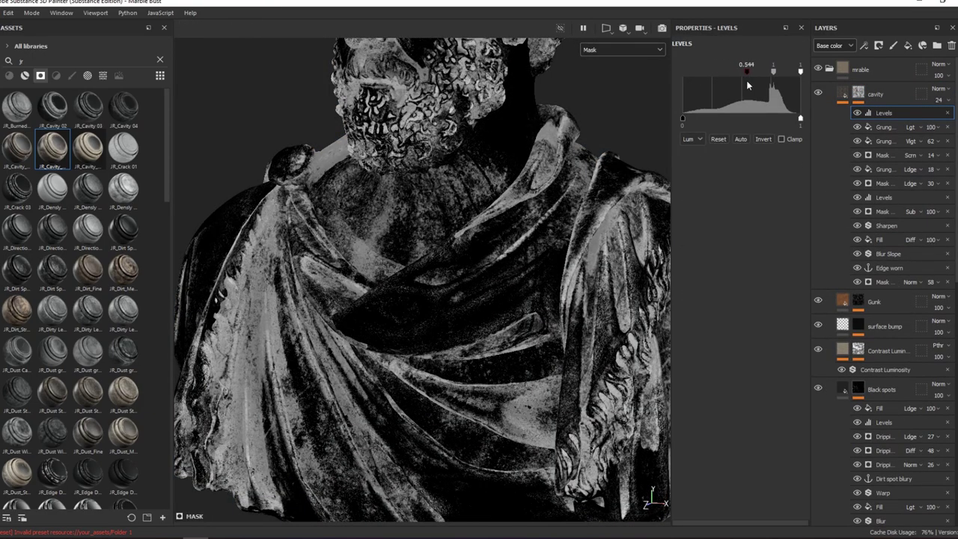
key(m)
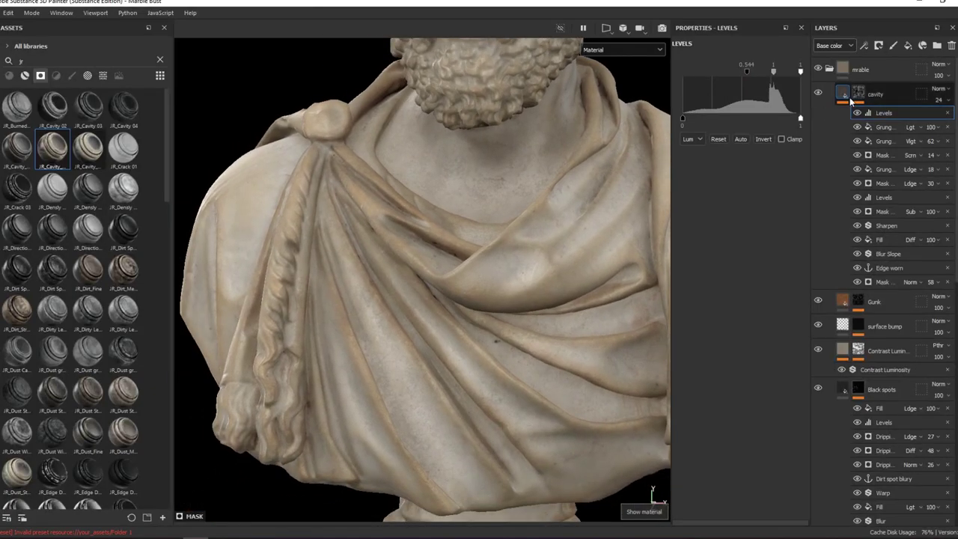
click(860, 93)
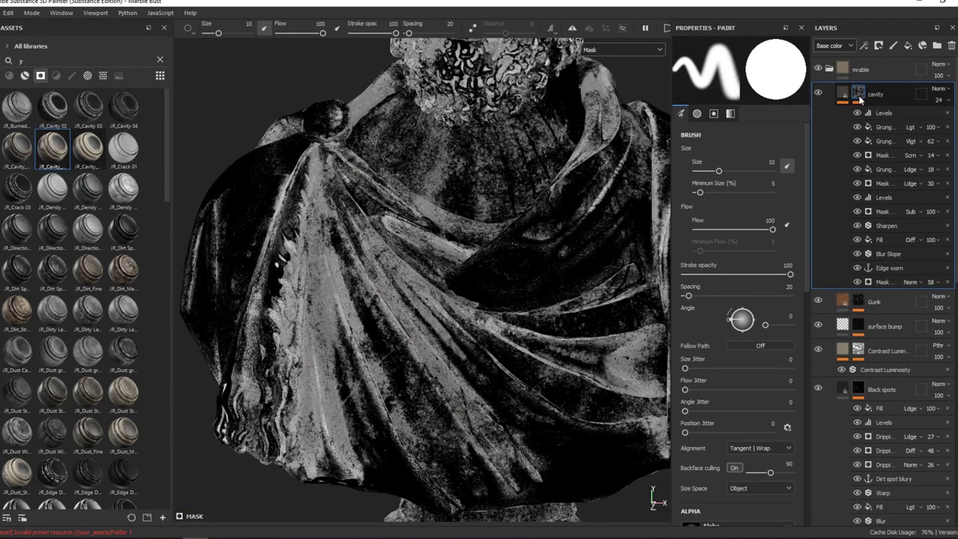
key(m)
click(881, 114)
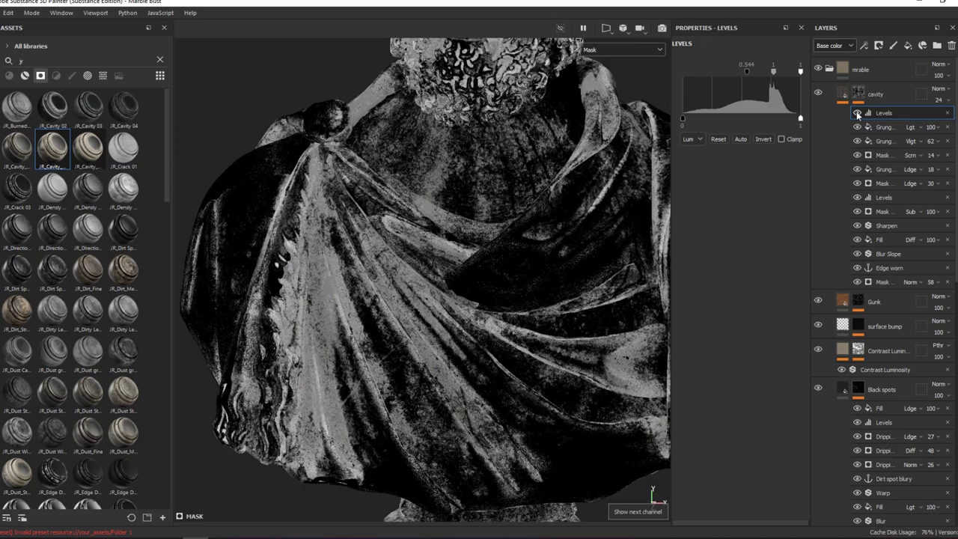
drag(802, 73, 791, 72)
key(m)
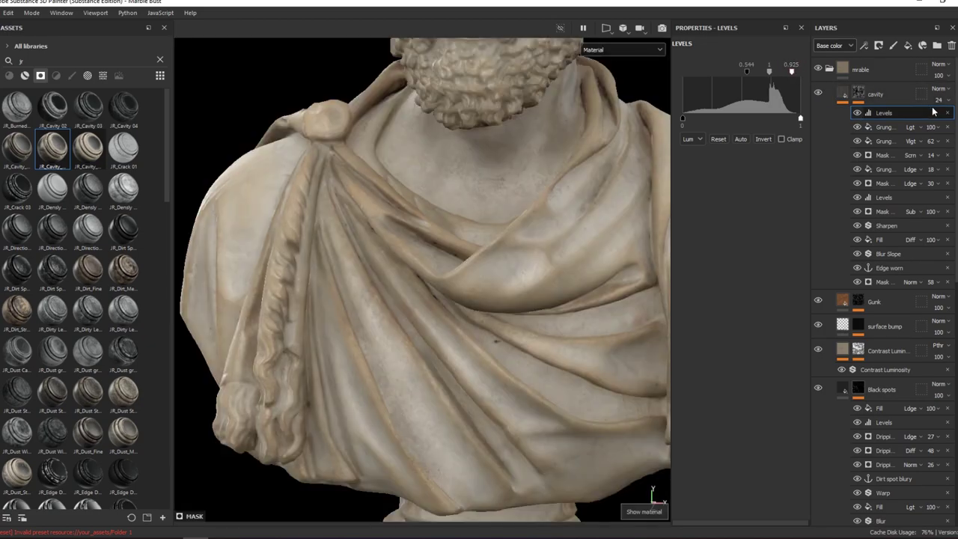
mouse_move(935, 100)
mouse_down()
mouse_move(949, 120)
mouse_move(938, 119)
mouse_up()
Toggle the cavity layer's visibility to compare the bust before and after.
mouse_move(539, 224)
alt+mouse_down()
mouse_move(487, 250)
mouse_move(603, 150)
mouse_move(550, 292)
mouse_move(394, 267)
alt+mouse_up()
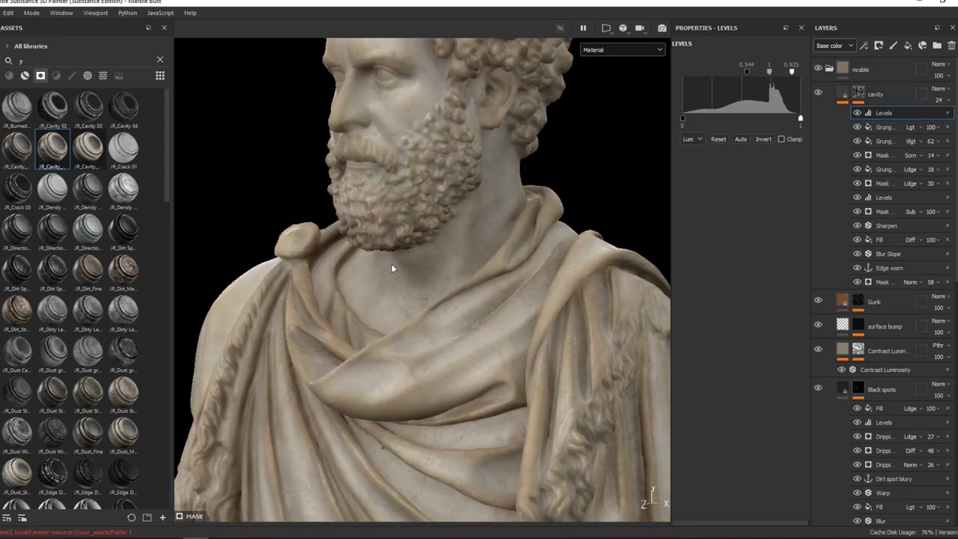
scroll(393, 267, down, 5)
click(818, 93)
click(818, 94)
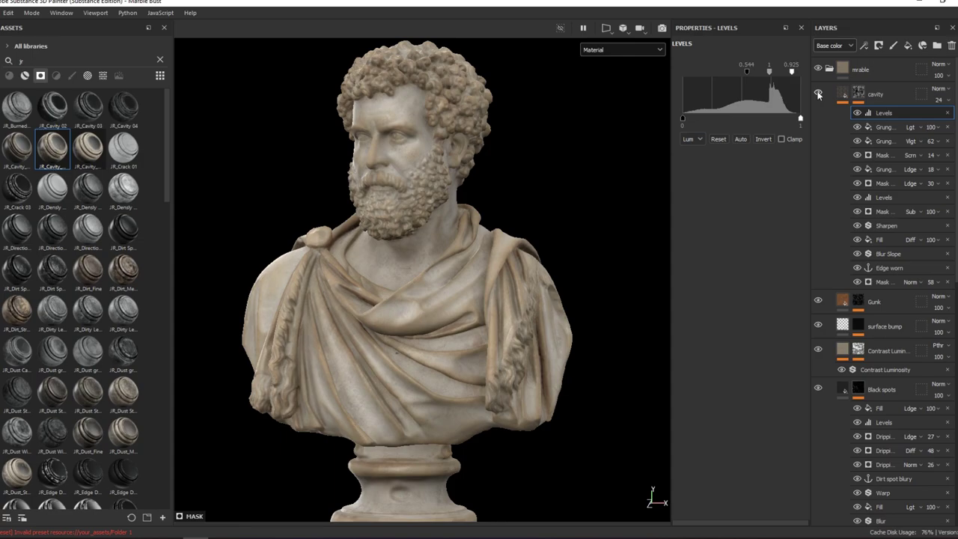
click(818, 94)
click(818, 94)
scroll(281, 161, up, 5)
mouse_move(278, 167)
alt+mouse_down()
mouse_move(443, 184)
mouse_move(552, 154)
alt+mouse_up()
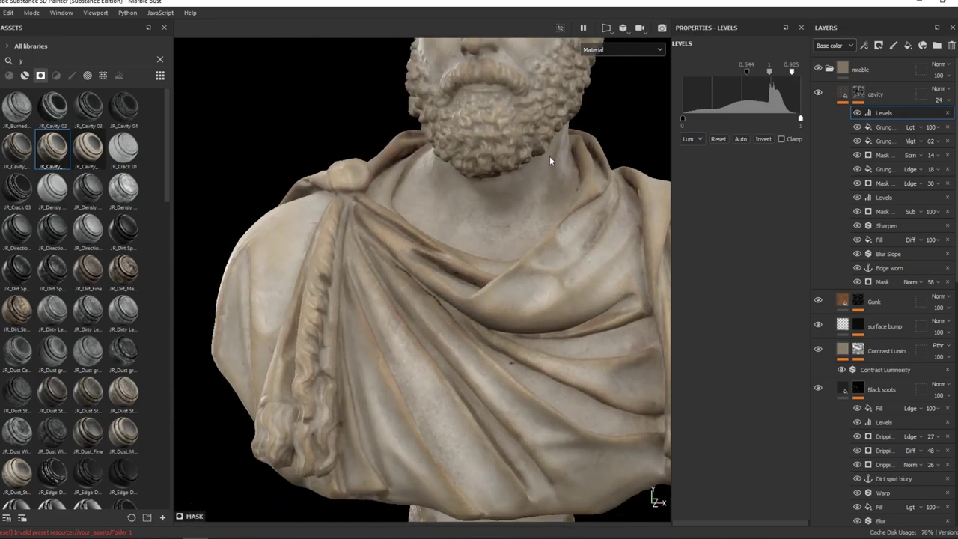
Raise the Levels midtone to 2.744 and cap the mask output at 0.606.
key(c)
drag(767, 72, 773, 78)
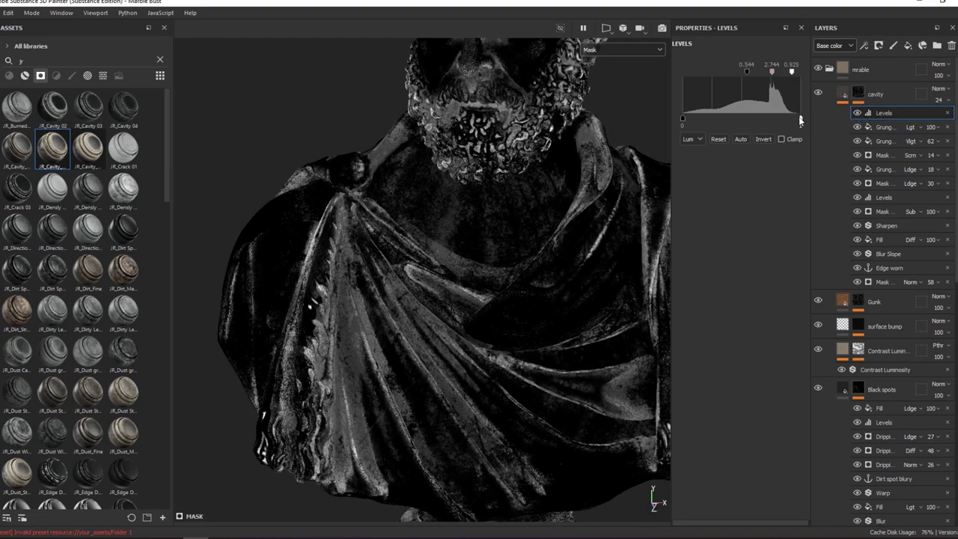
drag(800, 120, 747, 127)
key(m)
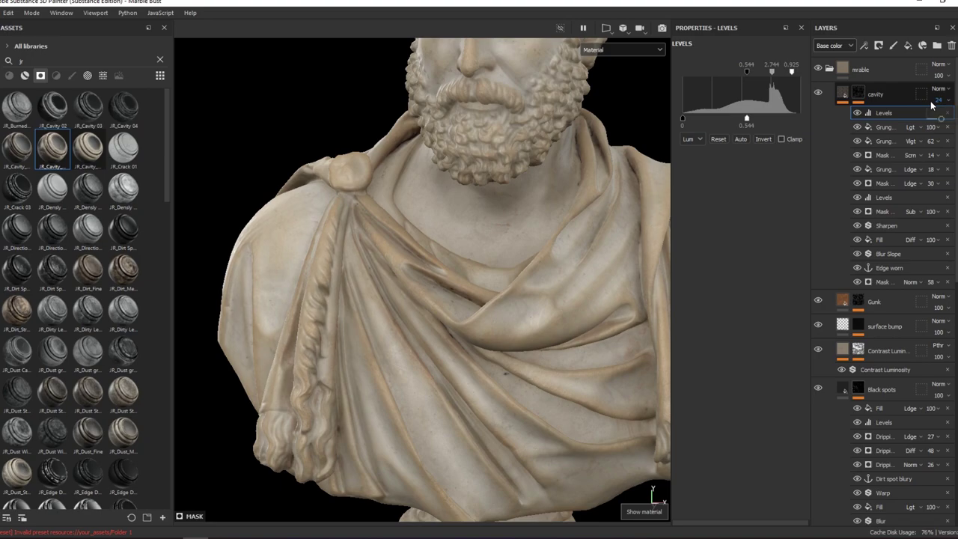
drag(939, 99, 954, 100)
drag(746, 118, 765, 124)
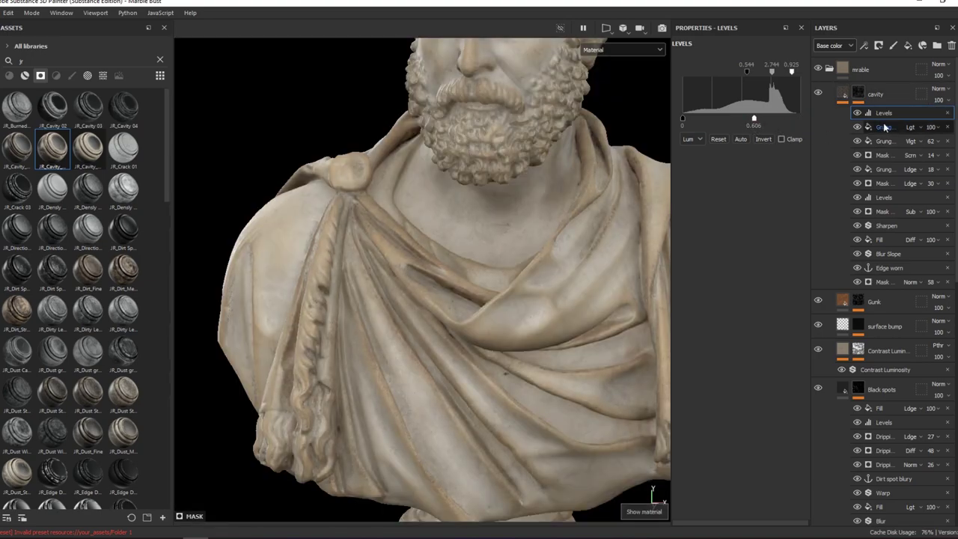
Add a Dirt generator to the cavity mask with Level 0.33.
right_click(876, 116)
click(868, 249)
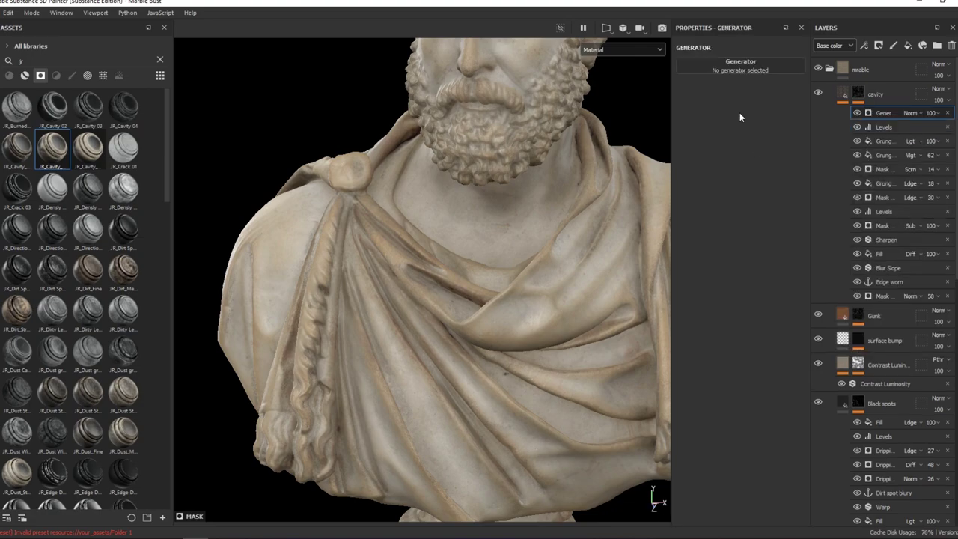
click(740, 66)
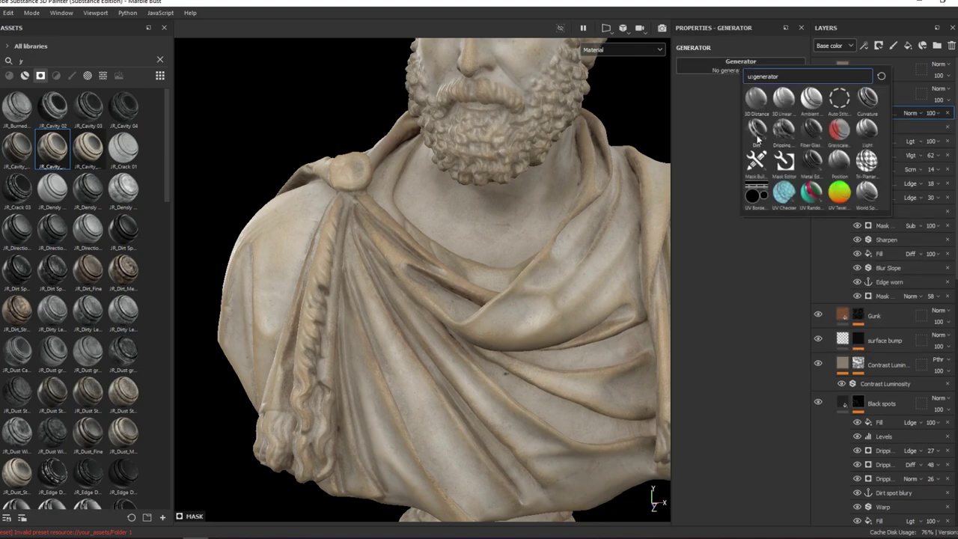
click(756, 133)
alt+click(868, 112)
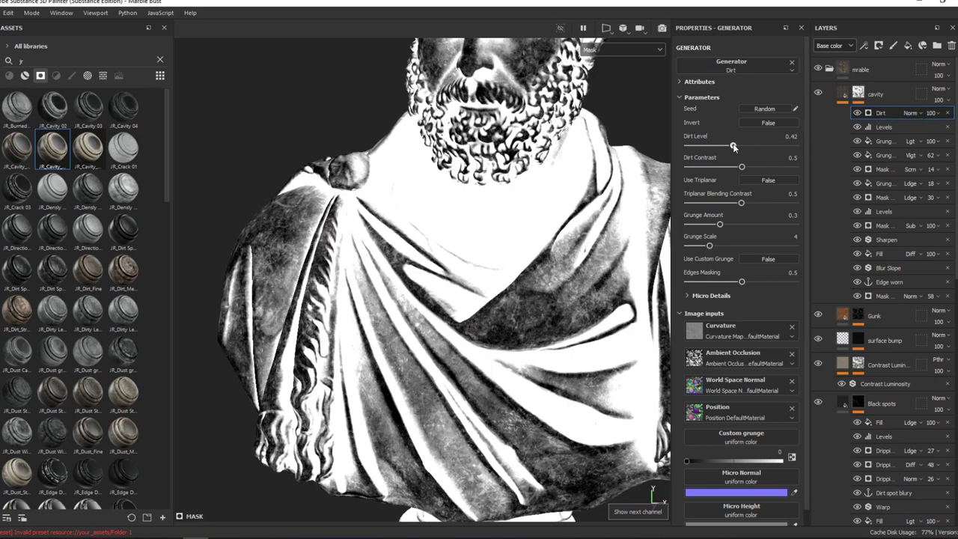
drag(733, 147, 723, 147)
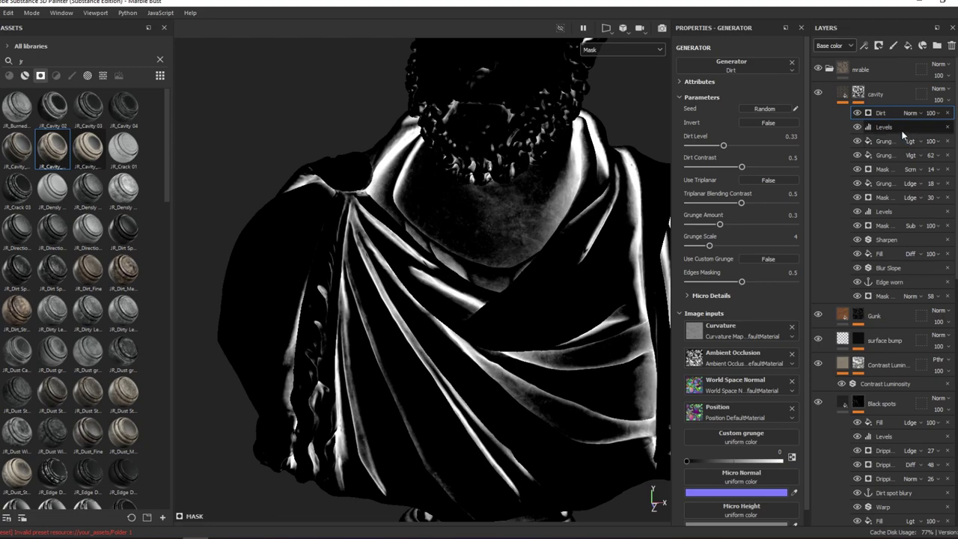
Enable custom grunge using Grunge Roughcast with Grunge Amount 0.34.
click(759, 434)
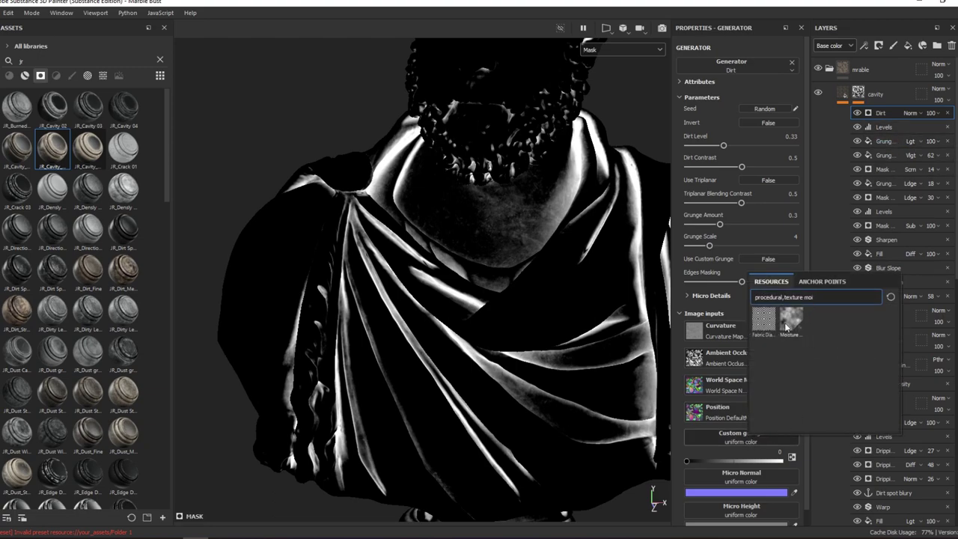
key(BackSpace)
key(BackSpace)
key(BackSpace)
text(ough)
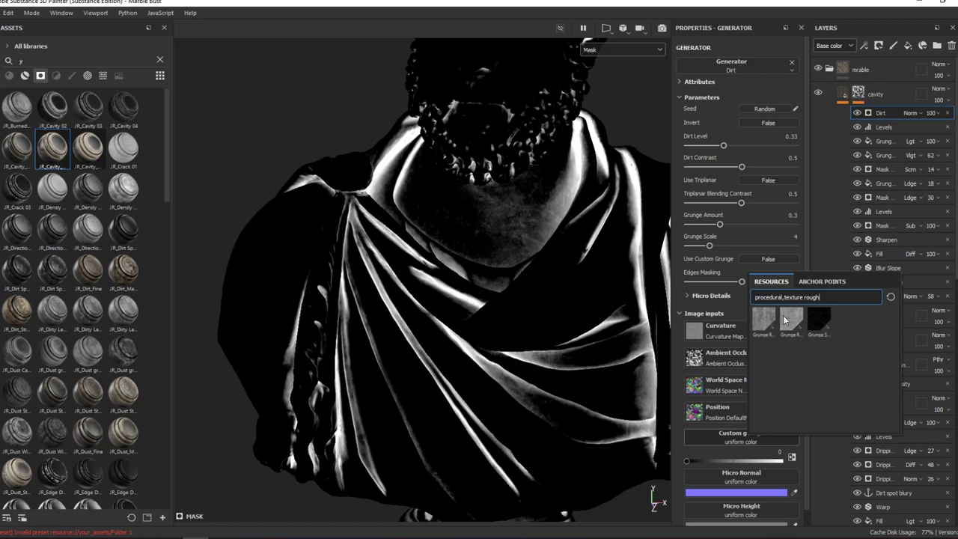
click(790, 319)
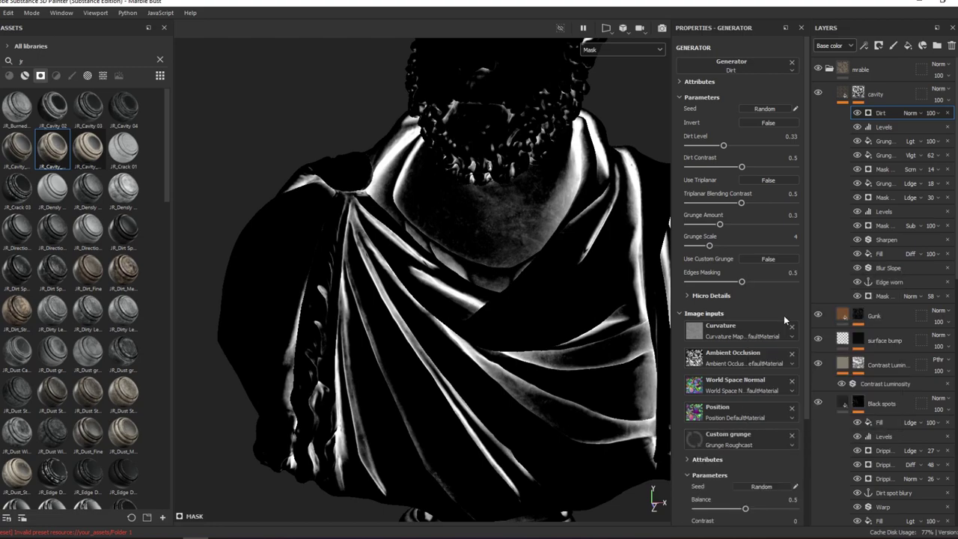
click(768, 259)
scroll(504, 415, up, 5)
alt+drag(509, 392, 700, 235)
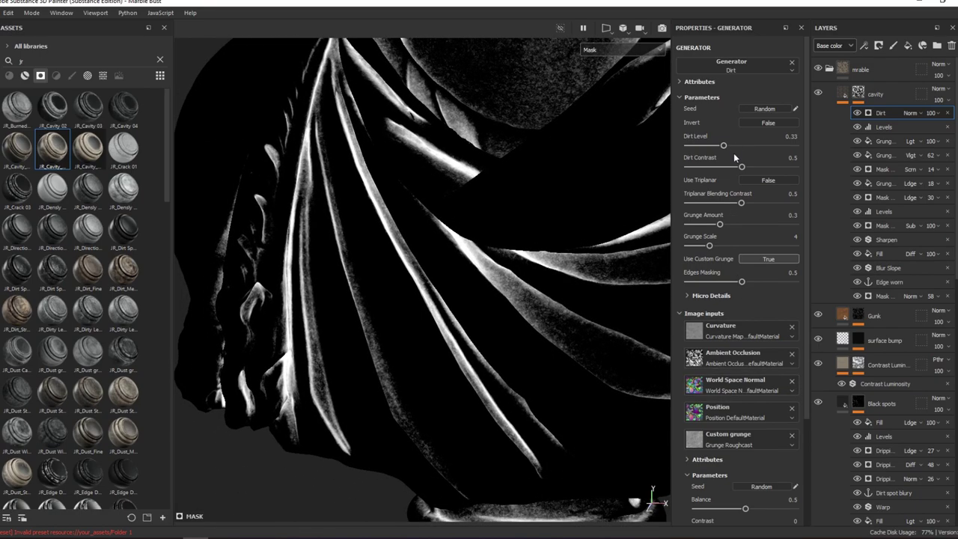
drag(719, 225, 725, 225)
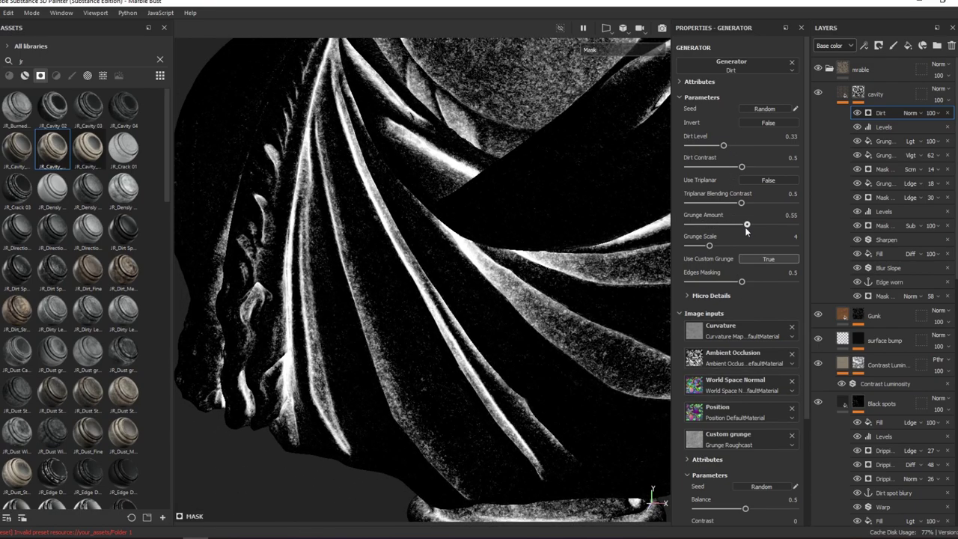
click(707, 295)
click(707, 295)
Blend the Dirt generator as Linear dodge and view the textured material.
click(910, 112)
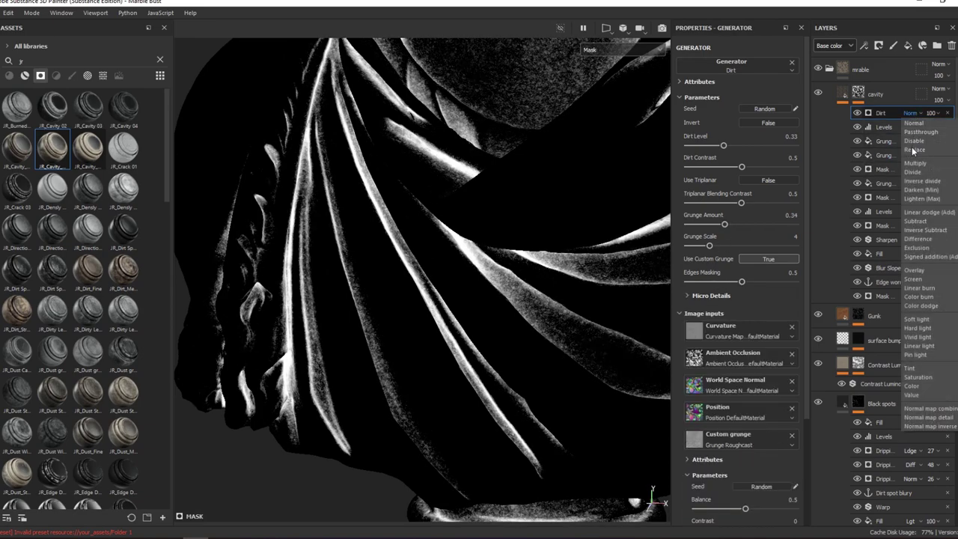
click(928, 213)
alt+drag(621, 220, 644, 210)
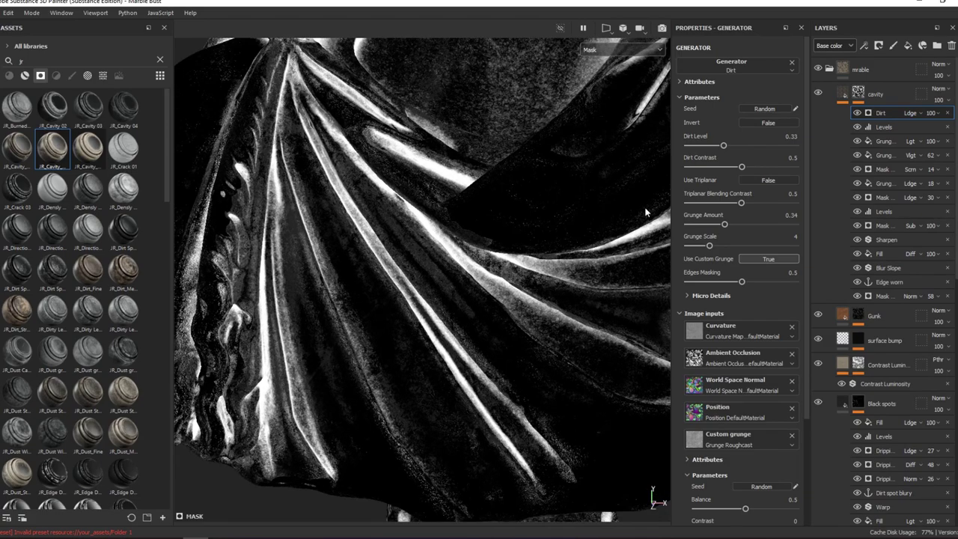
key(m)
mouse_move(503, 247)
alt+mouse_down()
mouse_move(616, 254)
mouse_move(535, 197)
alt+mouse_up()
Set the cavity layer's opacity to 71 and inspect the grime on head and shoulder.
key(f)
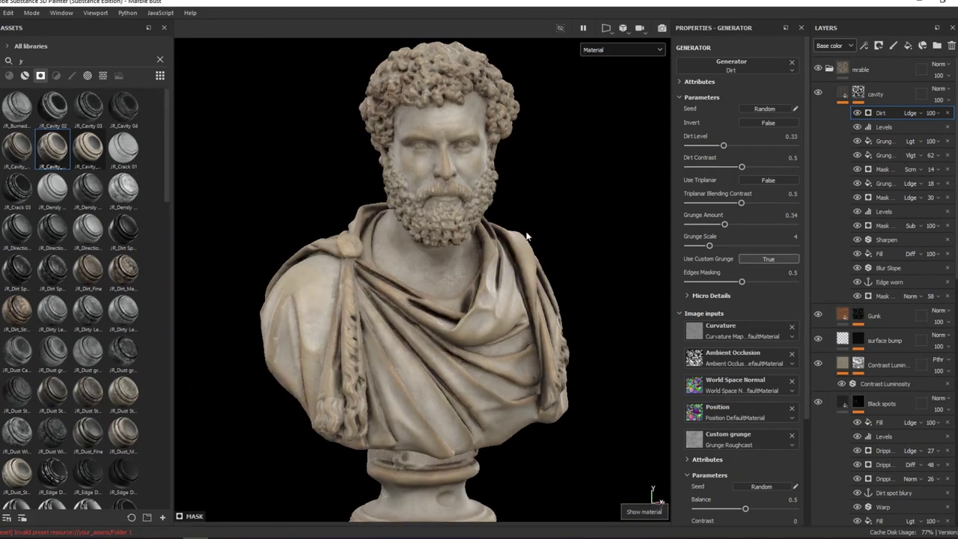
scroll(435, 332, up, 5)
scroll(411, 307, up, 3)
scroll(410, 307, up, 2)
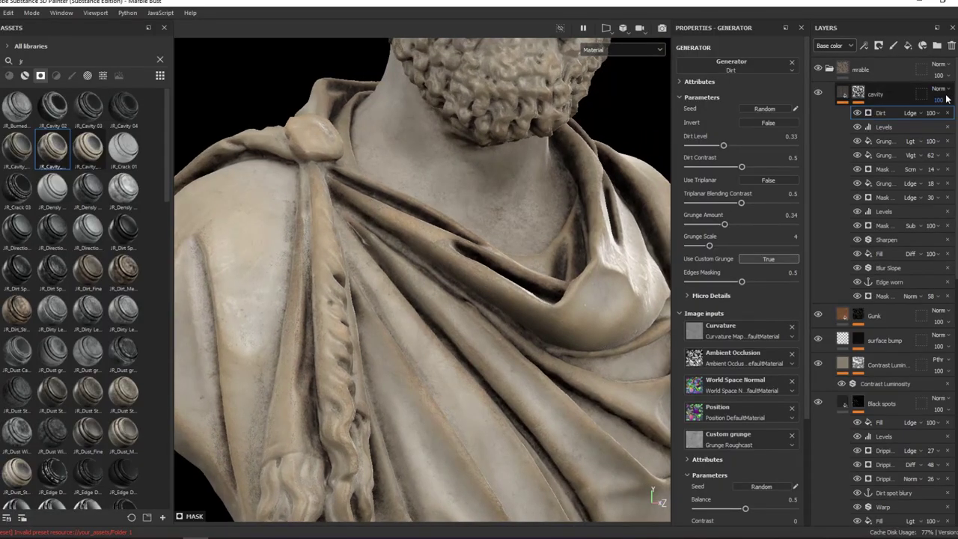
drag(931, 112, 954, 118)
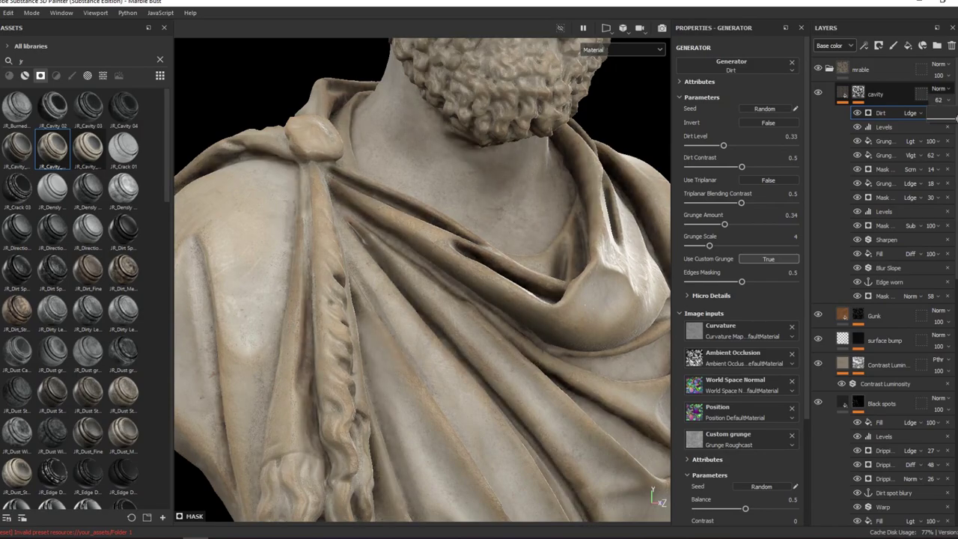
alt+drag(516, 217, 596, 207)
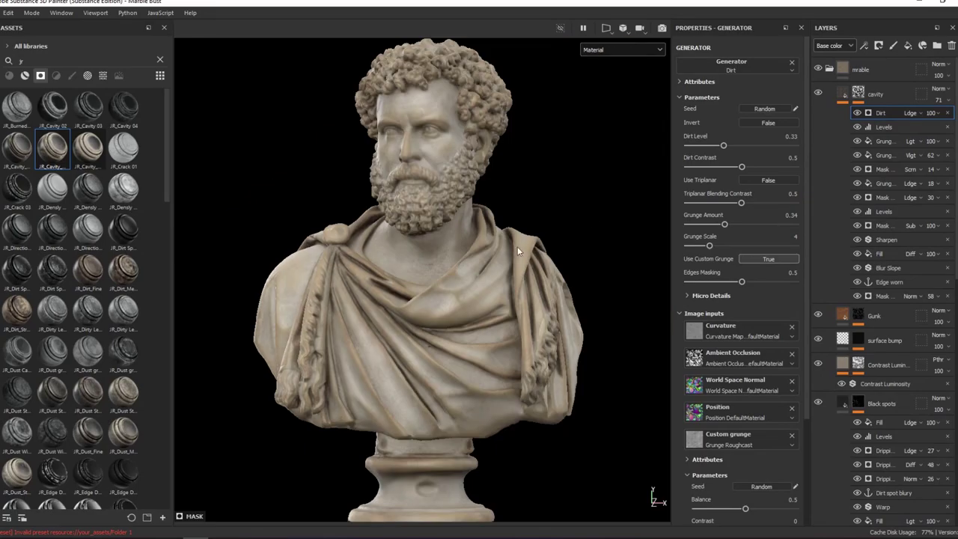
mouse_move(517, 246)
alt+mouse_down()
mouse_move(598, 267)
mouse_move(371, 276)
mouse_move(471, 246)
mouse_move(547, 270)
mouse_move(564, 219)
mouse_move(546, 278)
mouse_move(452, 259)
mouse_move(479, 254)
alt+mouse_up()
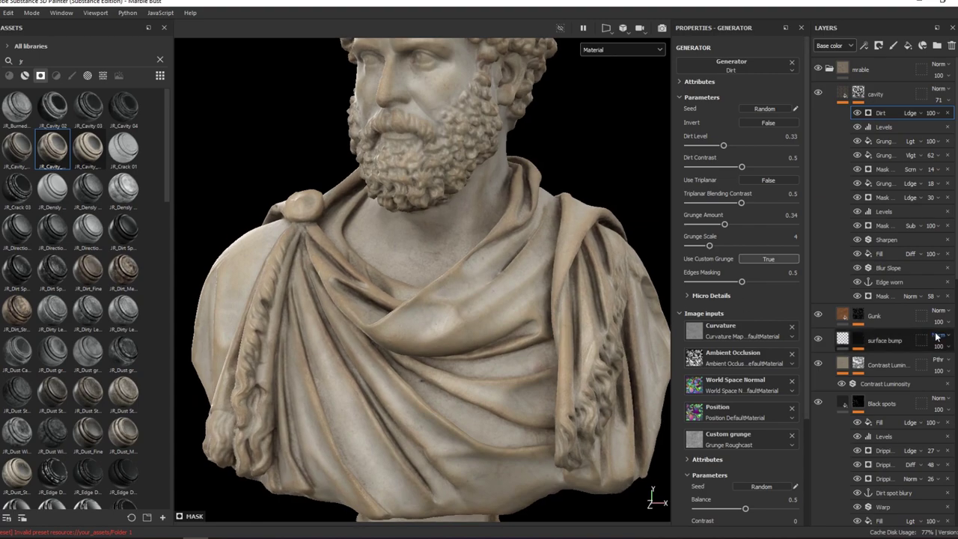
Group the cavity layer with Ctrl+G and name the new folder 'dirt'.
click(823, 101)
key(ctrl+g)
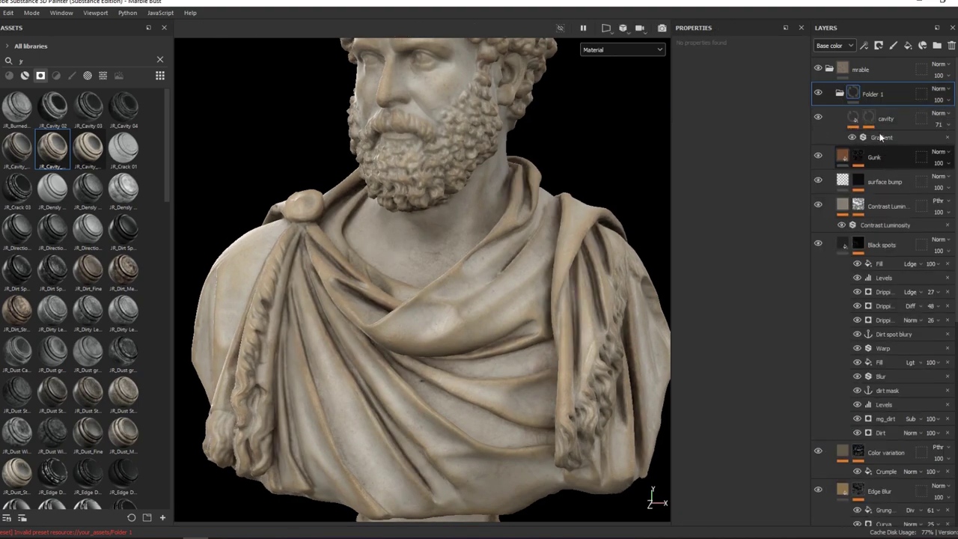
text(dirty)
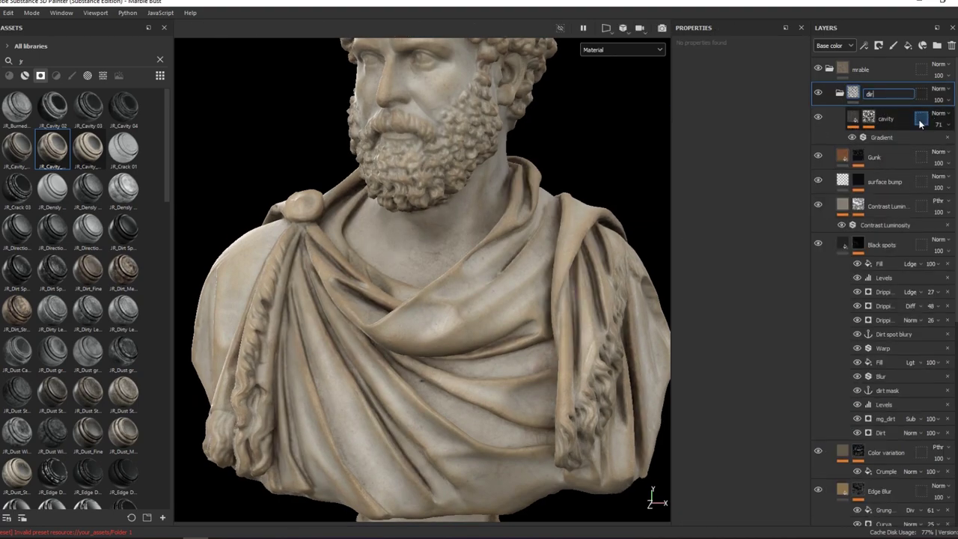
key(Return)
click(884, 92)
double_click(884, 96)
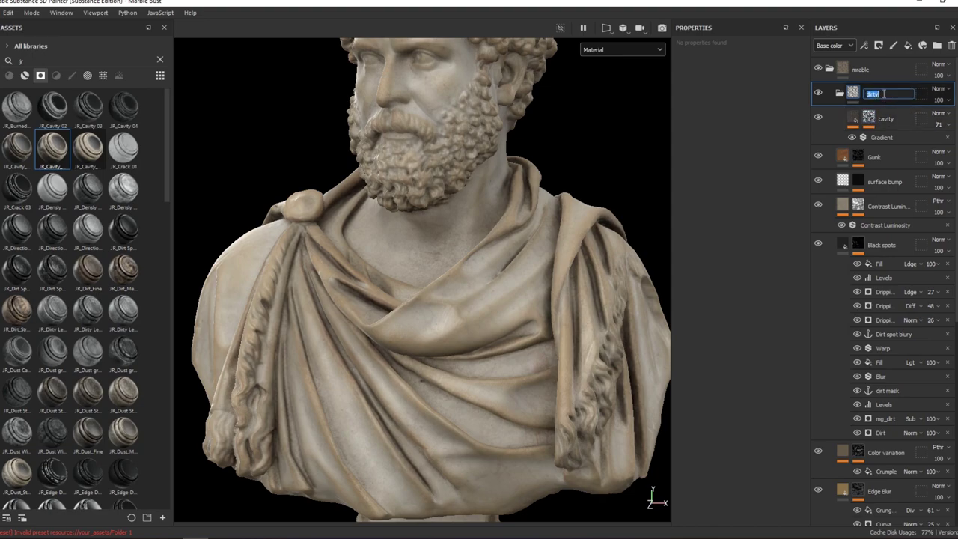
double_click(883, 94)
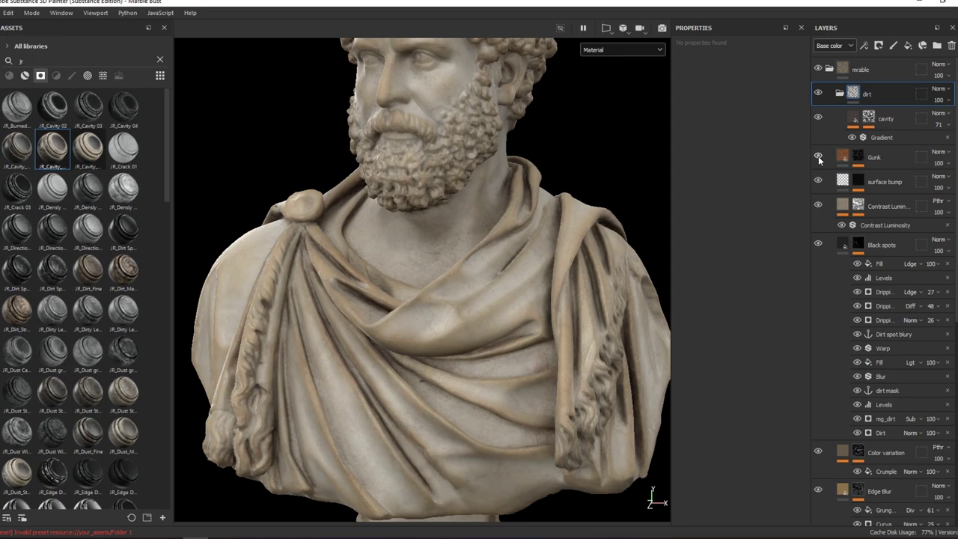
Move the Gunk layer up toward the dirt folder and toggle Contrast Luminosity to compare.
drag(887, 162, 888, 137)
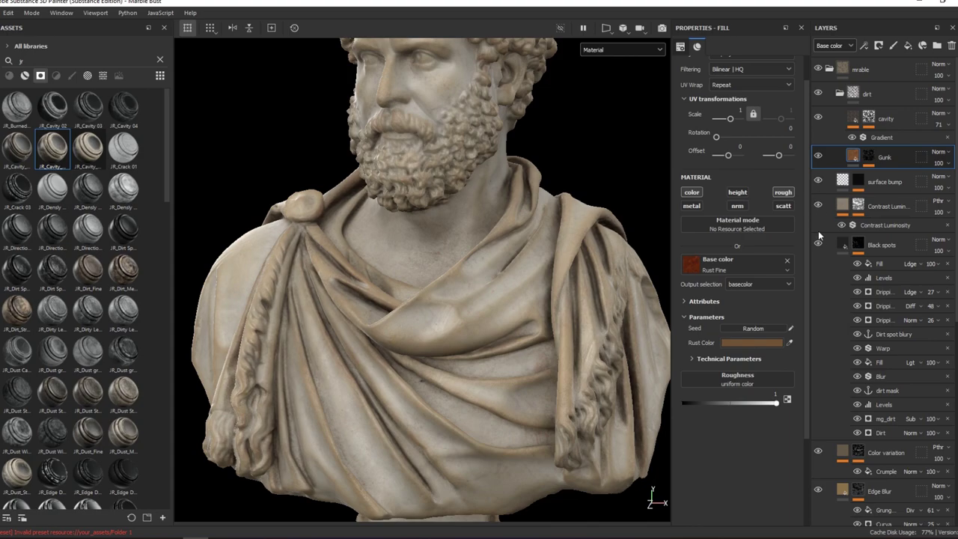
click(818, 206)
click(818, 205)
alt+middle_drag(547, 247, 558, 238)
scroll(557, 237, down, 3)
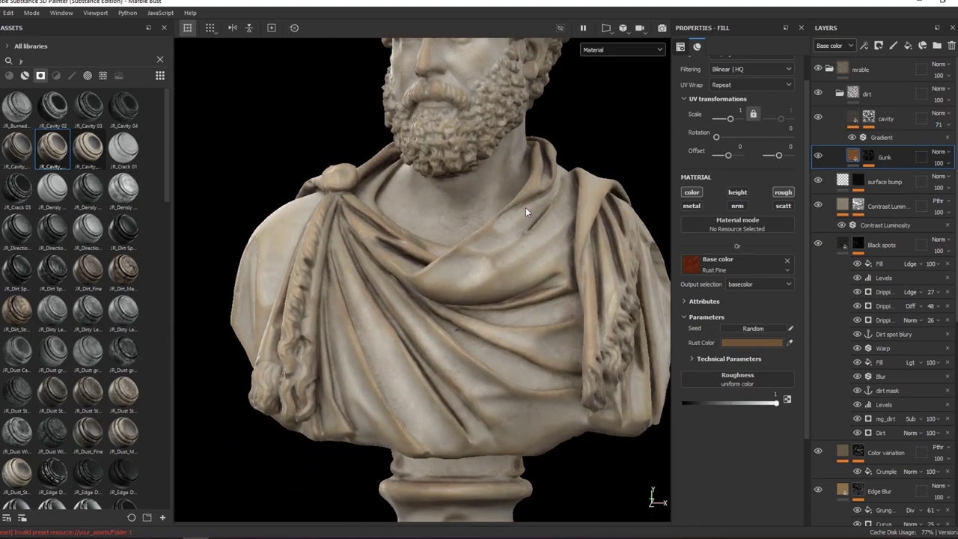
scroll(525, 207, down, 5)
mouse_move(525, 207)
alt+mouse_down()
mouse_move(611, 210)
mouse_move(556, 217)
alt+mouse_up()
scroll(557, 217, up, 5)
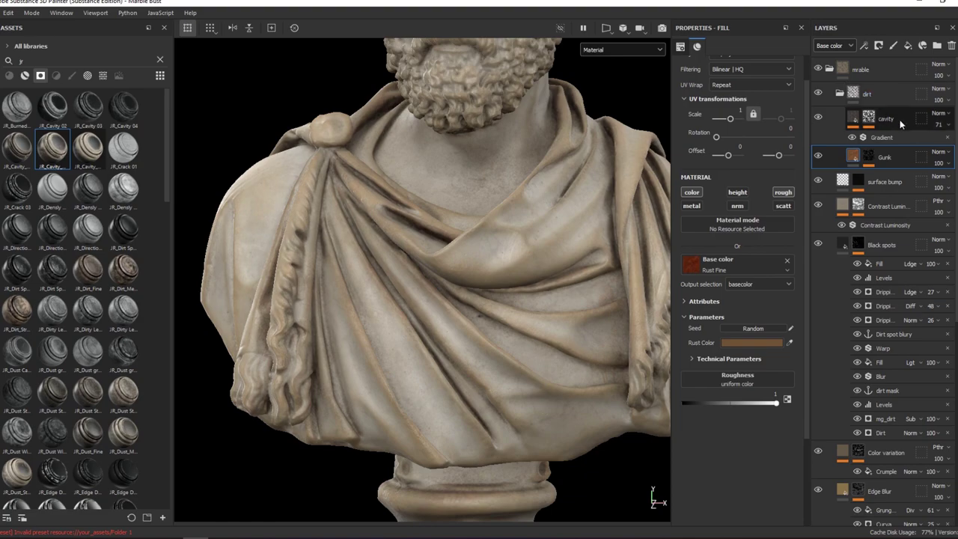
Add a fill layer above cavity in the dirt folder and clear the asset search.
click(885, 119)
click(908, 45)
right_click(893, 119)
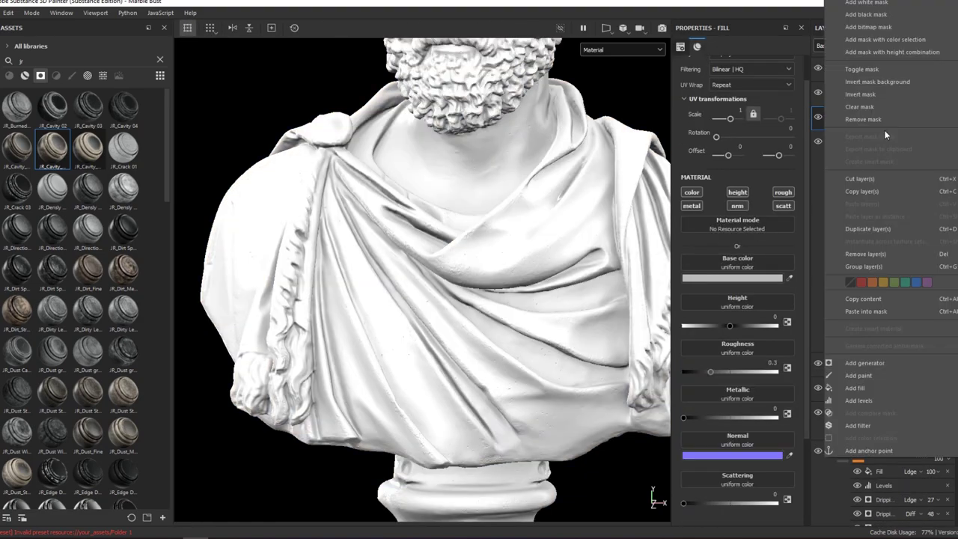
key(Escape)
click(24, 74)
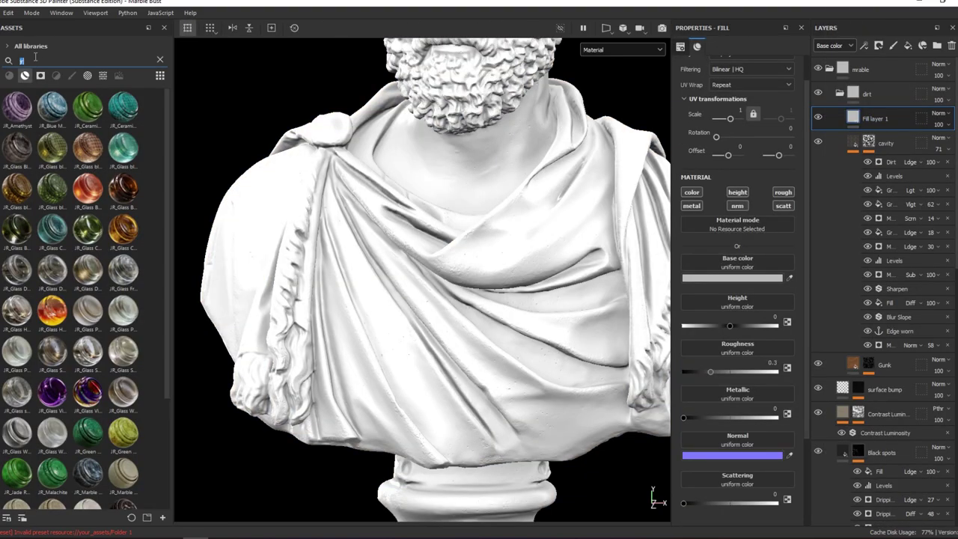
key(BackSpace)
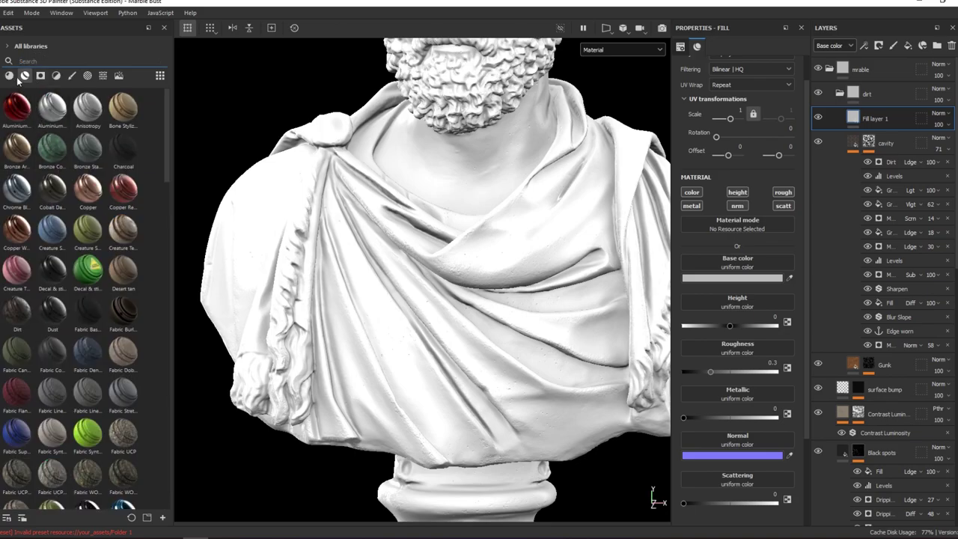
click(15, 77)
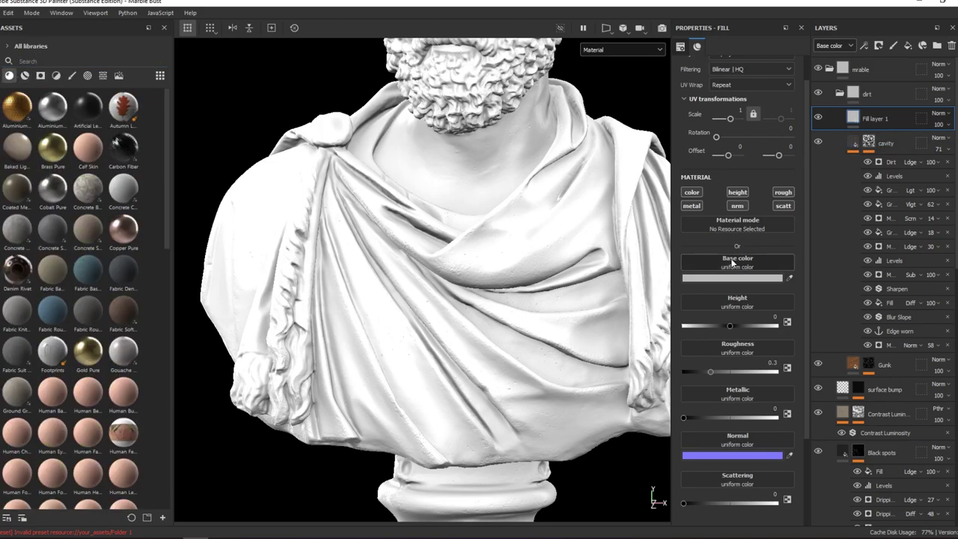
Set the fill layer's base colour to the Clouds 1 procedural.
click(730, 258)
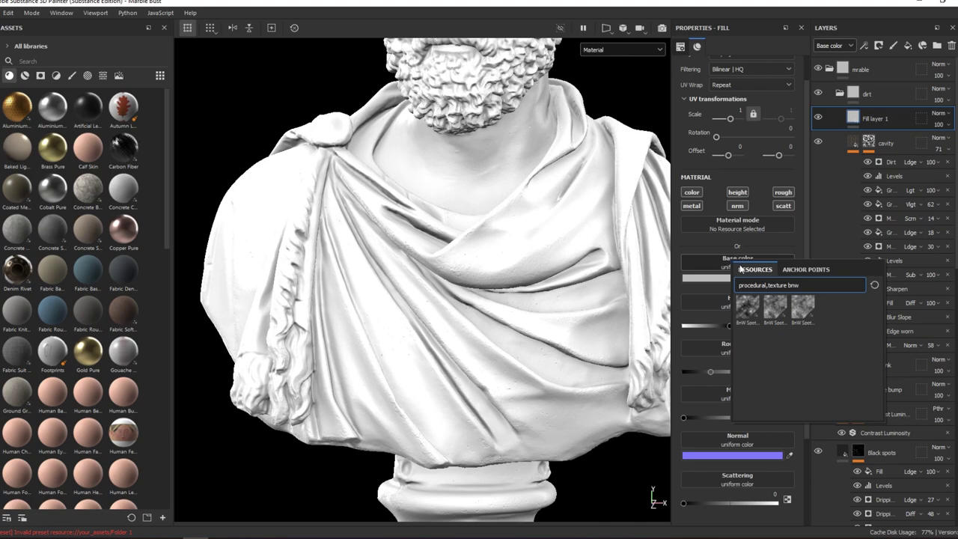
key(BackSpace)
key(BackSpace)
key(BackSpace)
key(BackSpace)
key(BackSpace)
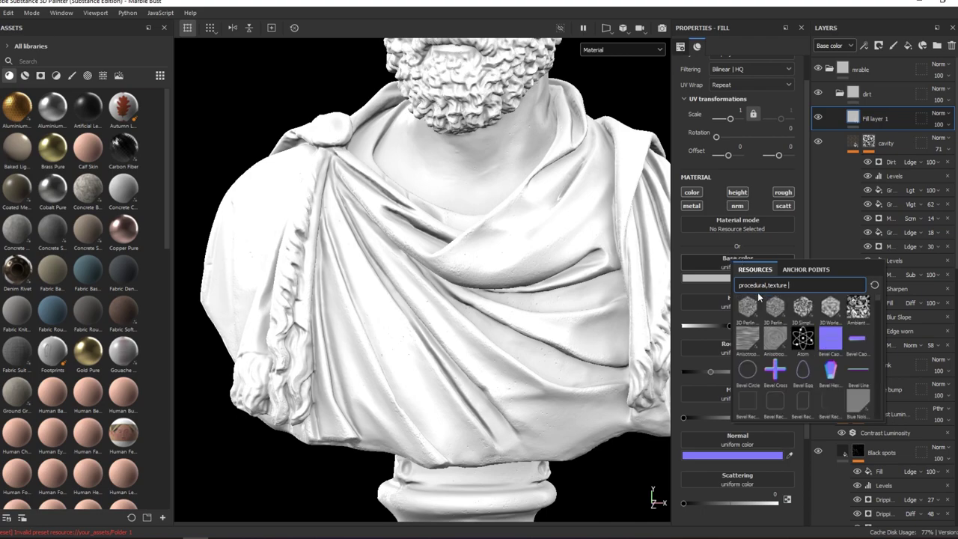
text(clo)
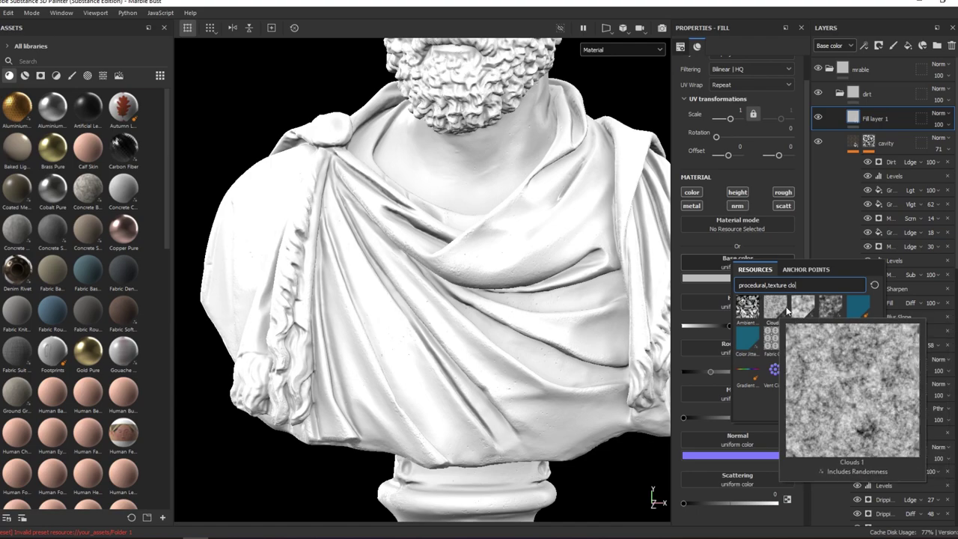
click(783, 310)
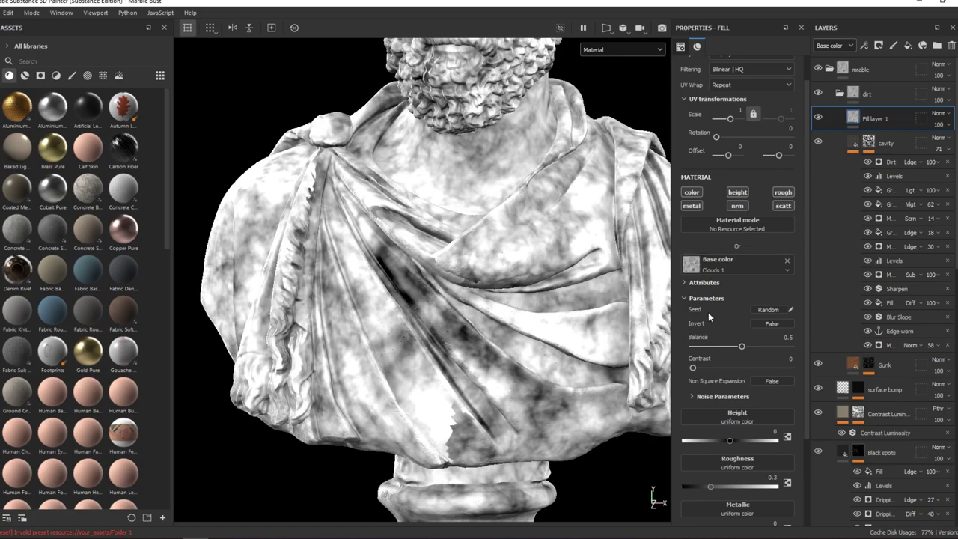
click(714, 396)
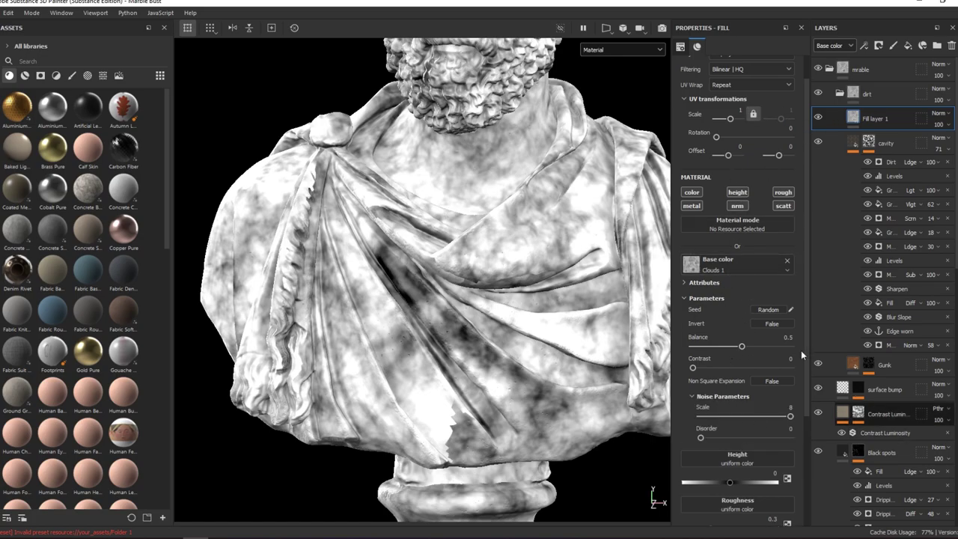
click(707, 299)
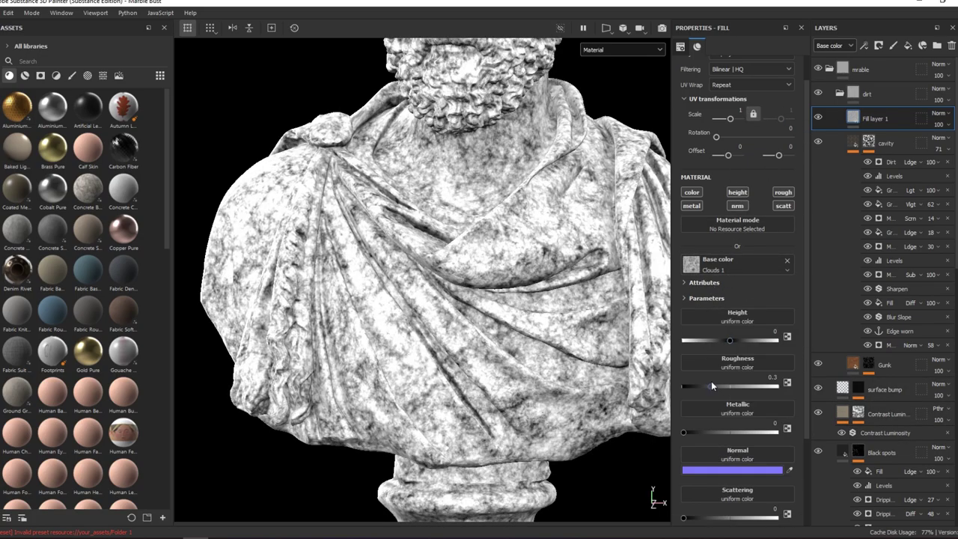
Keep only the colour and roughness channels and set roughness to 0.1946.
click(739, 196)
click(783, 192)
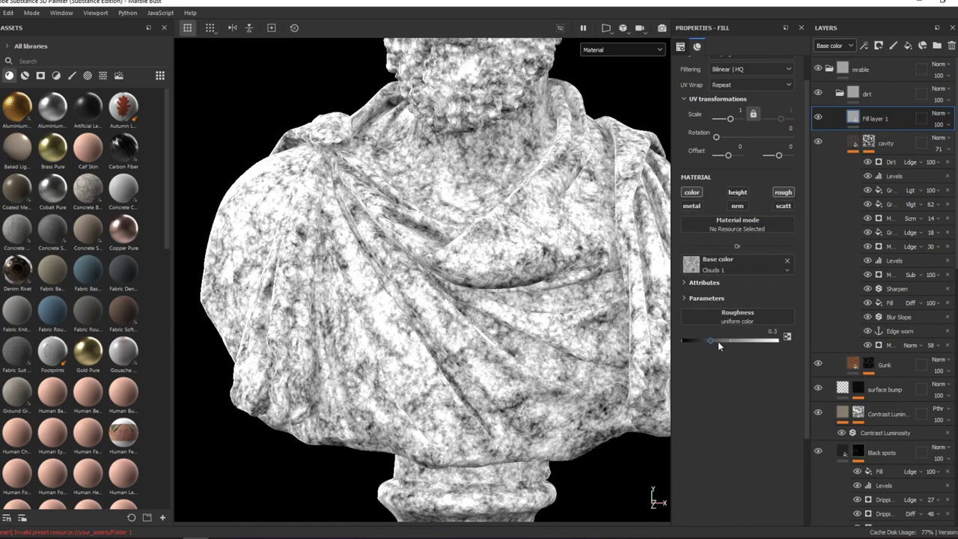
drag(717, 341, 694, 337)
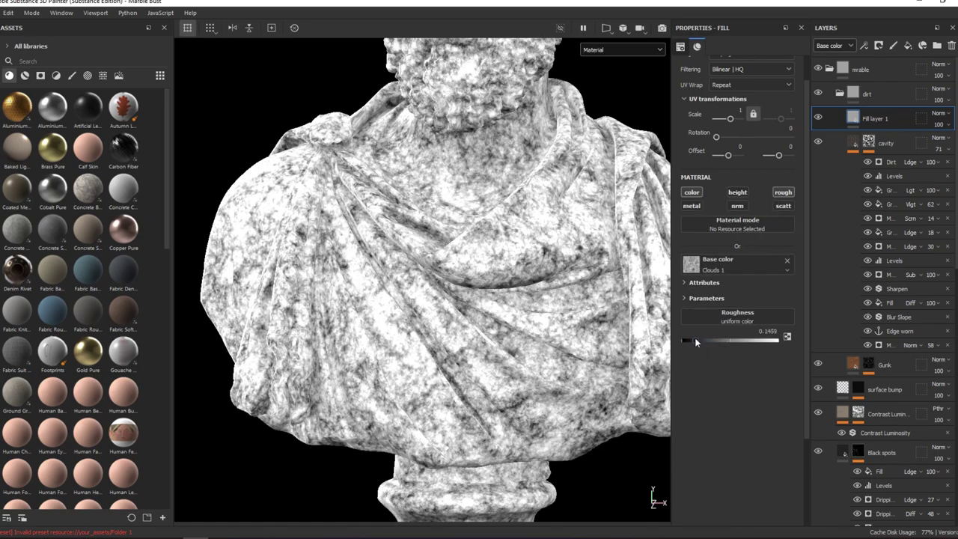
right_click(863, 116)
Add a Gradient filter to Fill layer 1 and tint its second colour olive green.
click(868, 423)
text(gra)
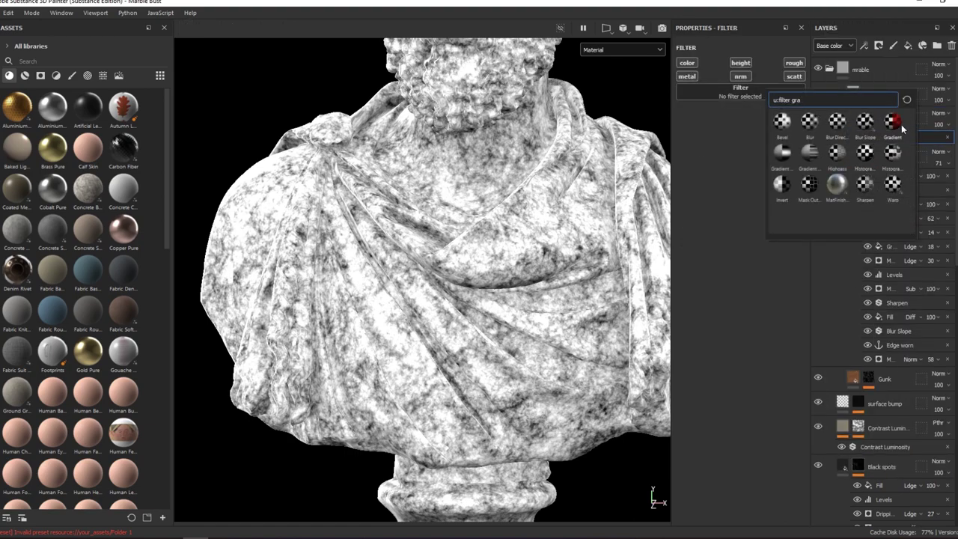
click(892, 122)
click(774, 239)
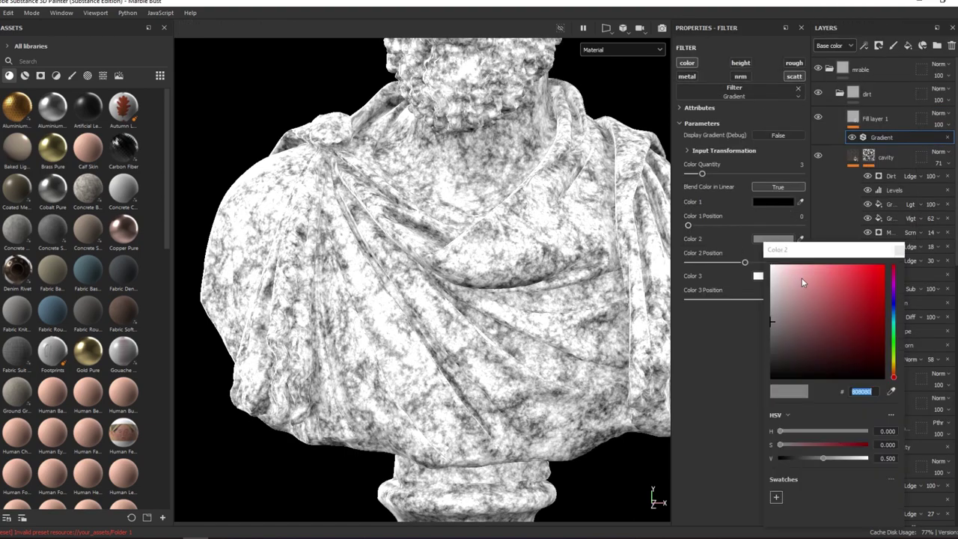
drag(890, 354, 892, 342)
drag(809, 287, 850, 324)
click(894, 357)
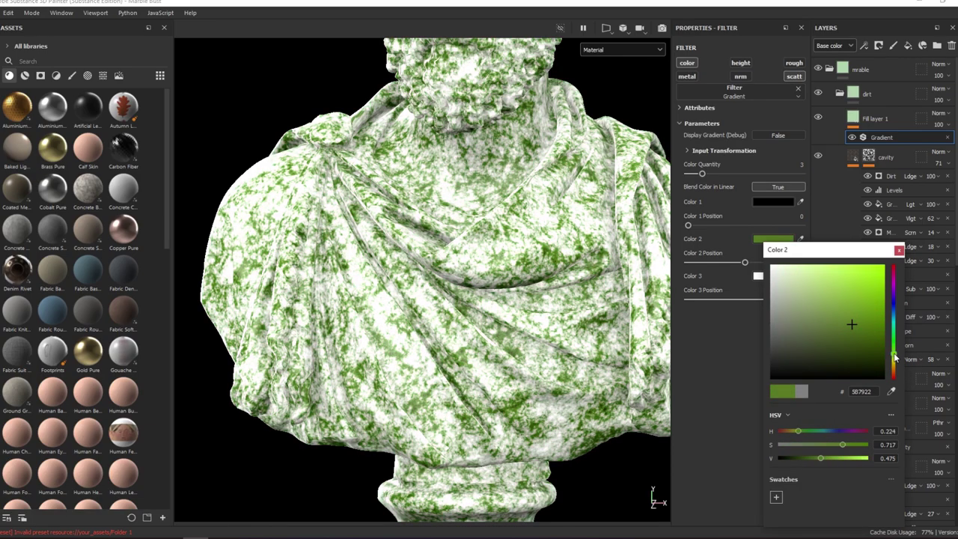
Set the gradient's third colour to a lighter, slightly saturated olive green.
click(760, 276)
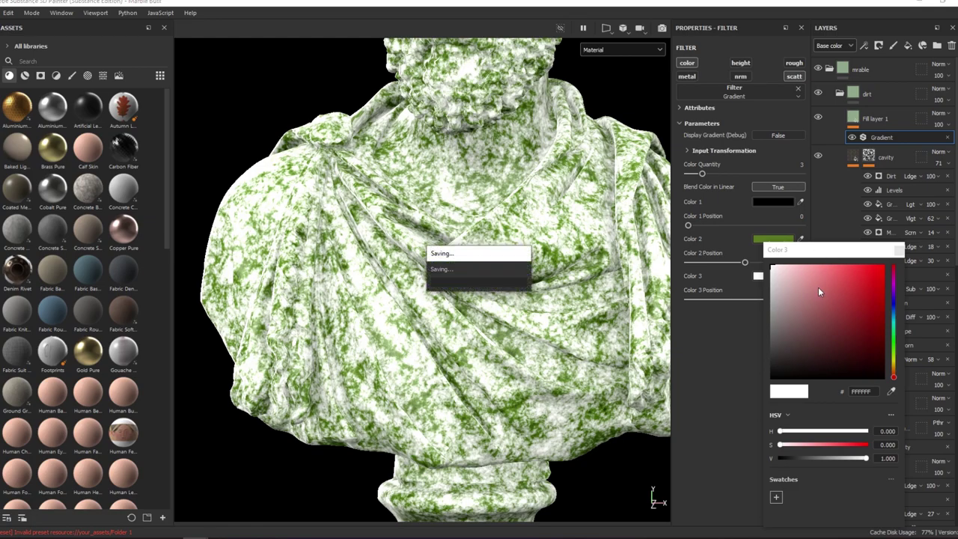
click(891, 391)
click(778, 238)
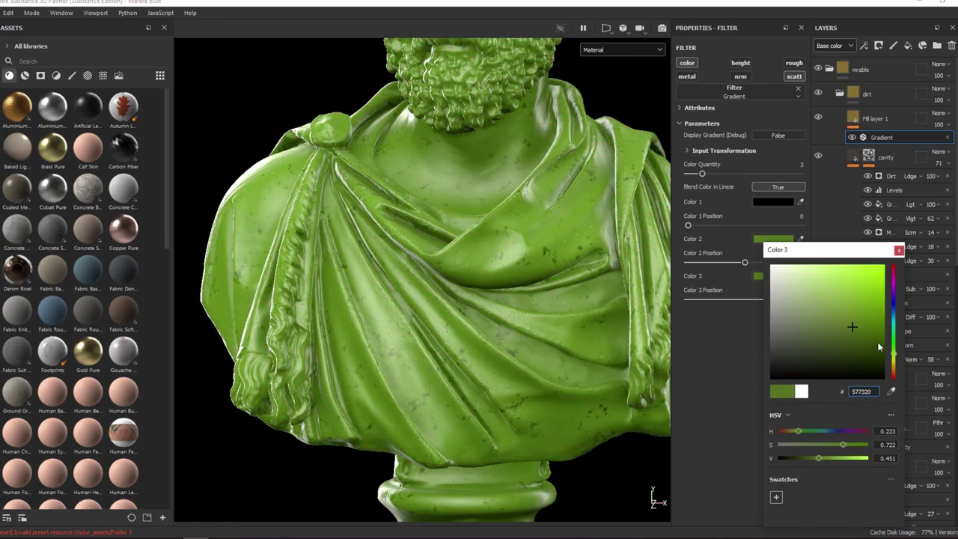
click(828, 445)
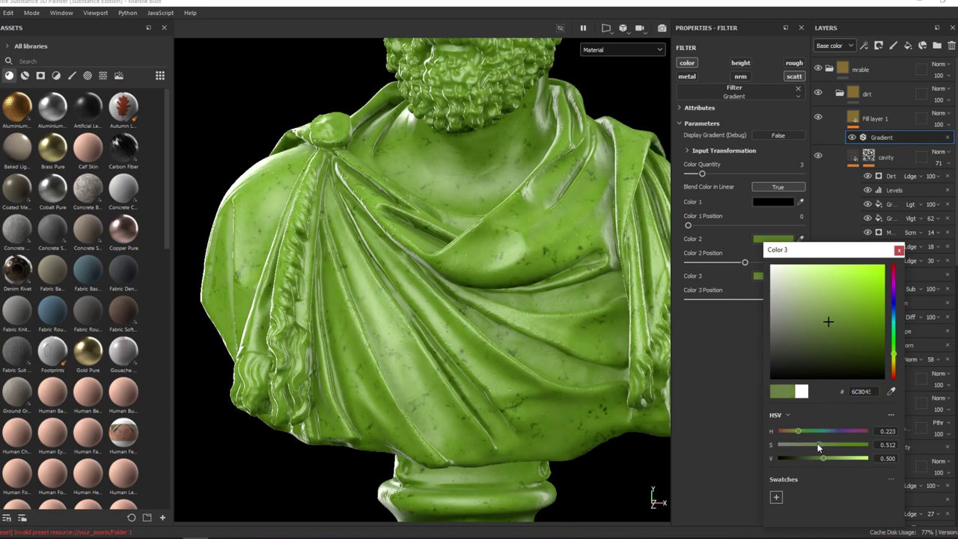
drag(817, 443, 830, 458)
click(829, 458)
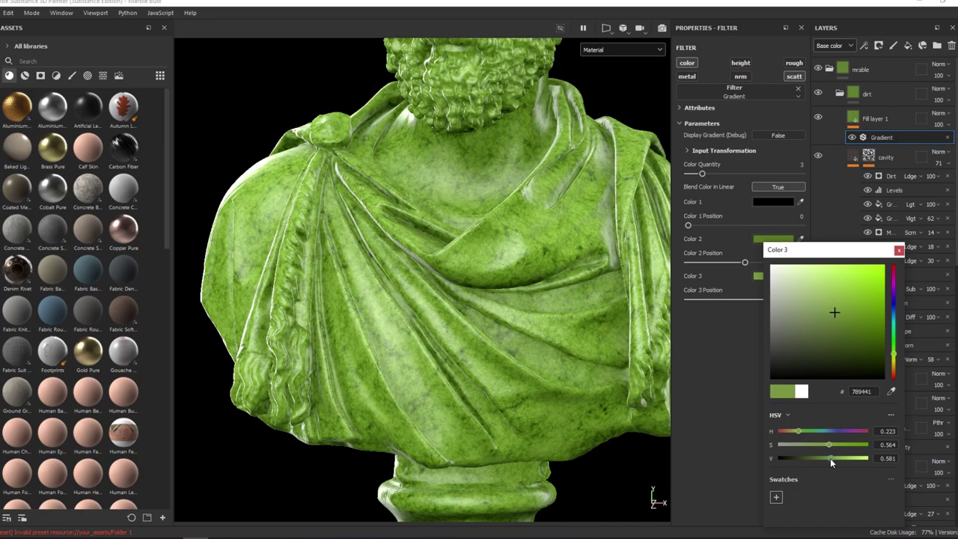
Set the gradient's first colour to a deep dark olive (303B1F).
click(775, 201)
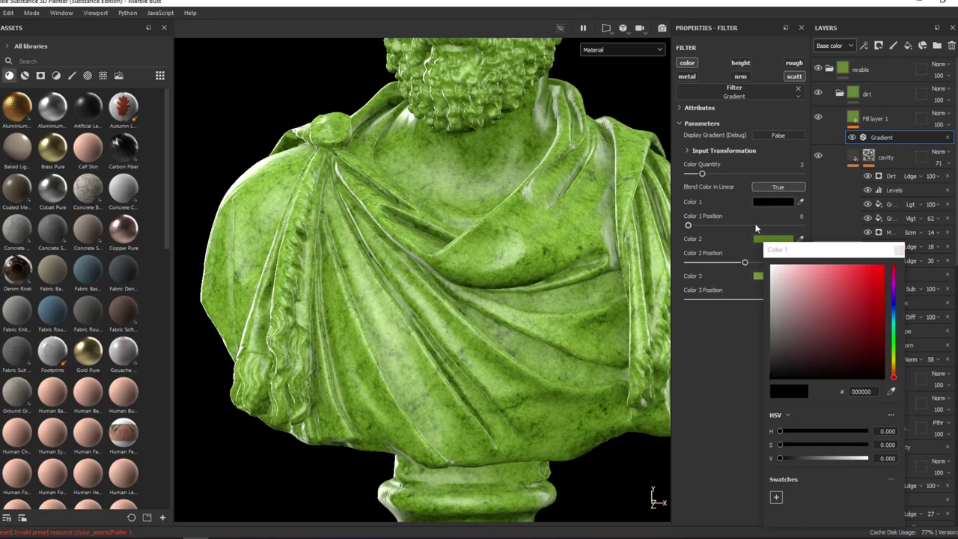
click(800, 201)
click(767, 236)
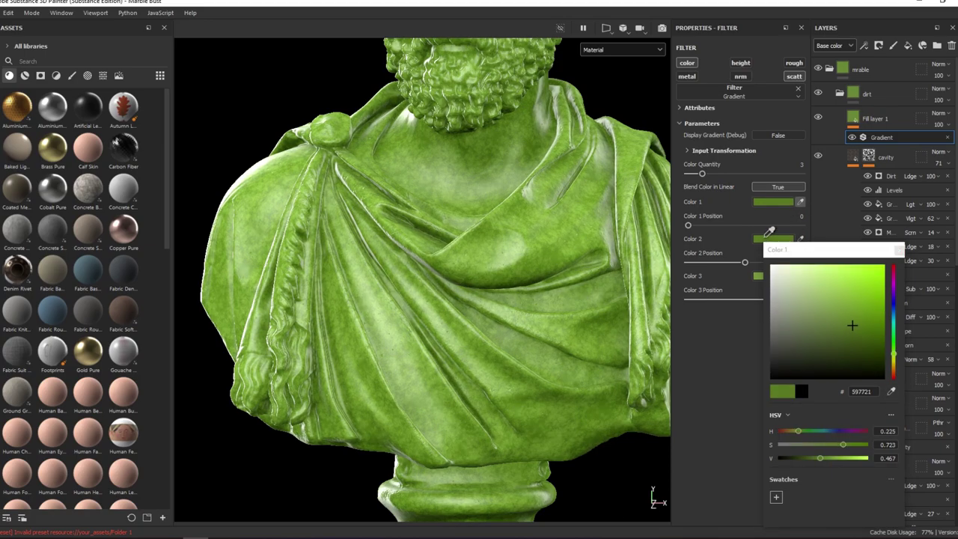
click(792, 213)
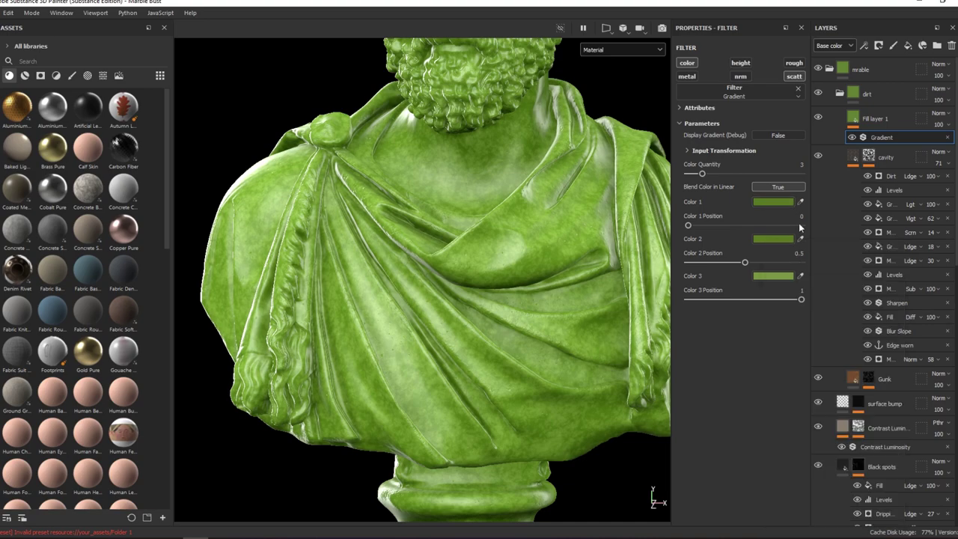
click(776, 201)
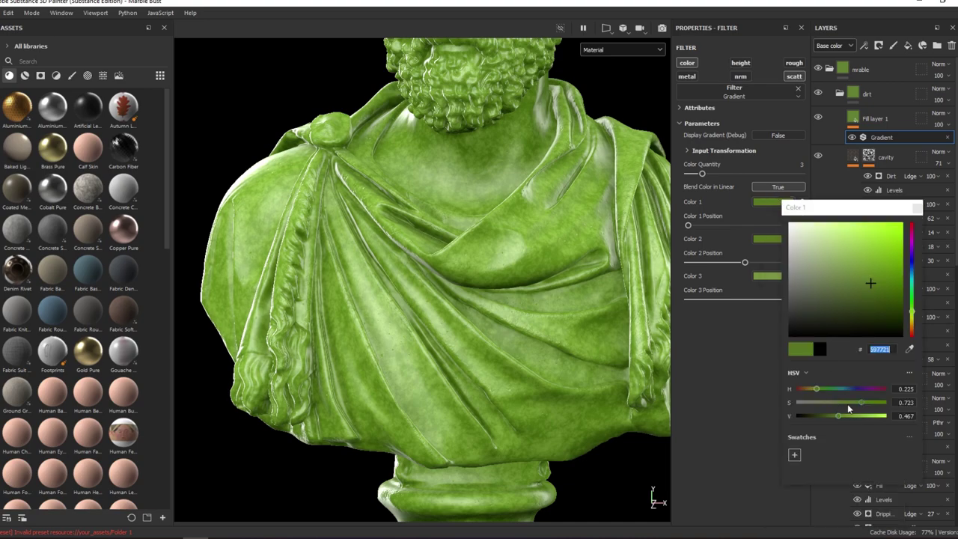
drag(848, 404, 812, 416)
Shift the second colour toward yellow (6A7922) and brighten the third (789441).
click(766, 241)
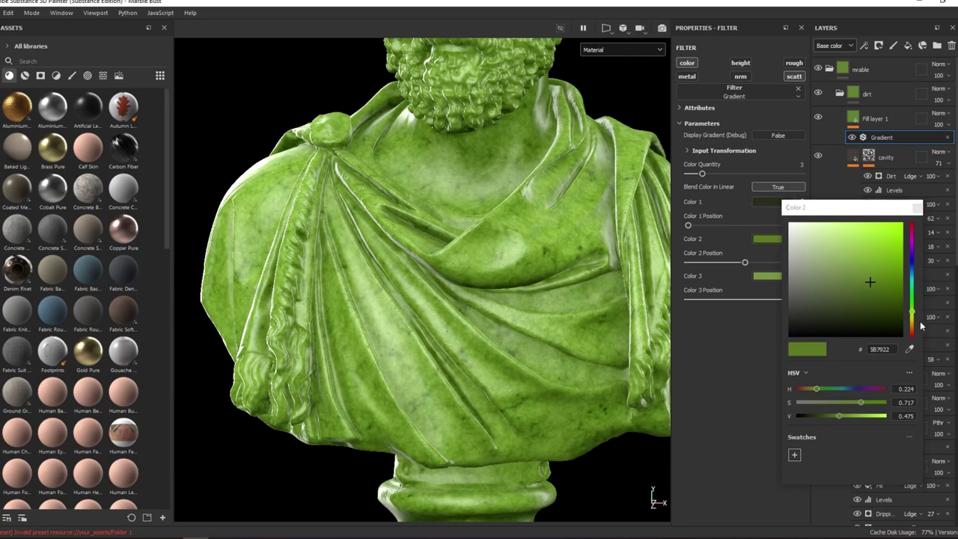
click(911, 316)
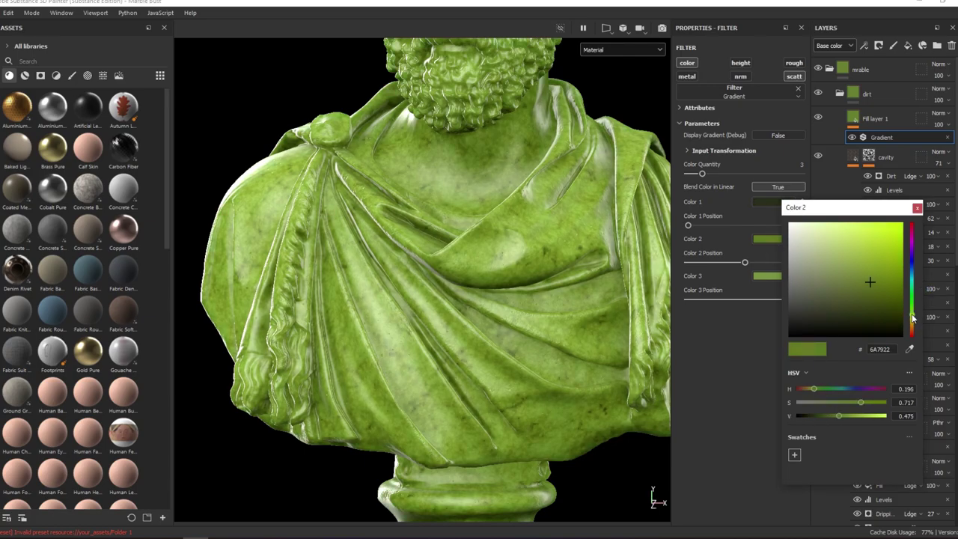
click(771, 275)
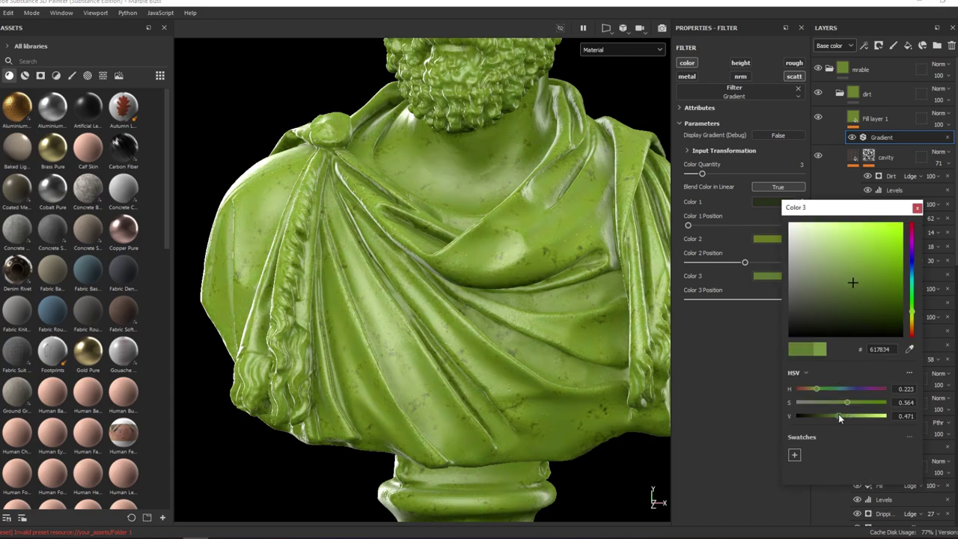
drag(839, 414, 849, 420)
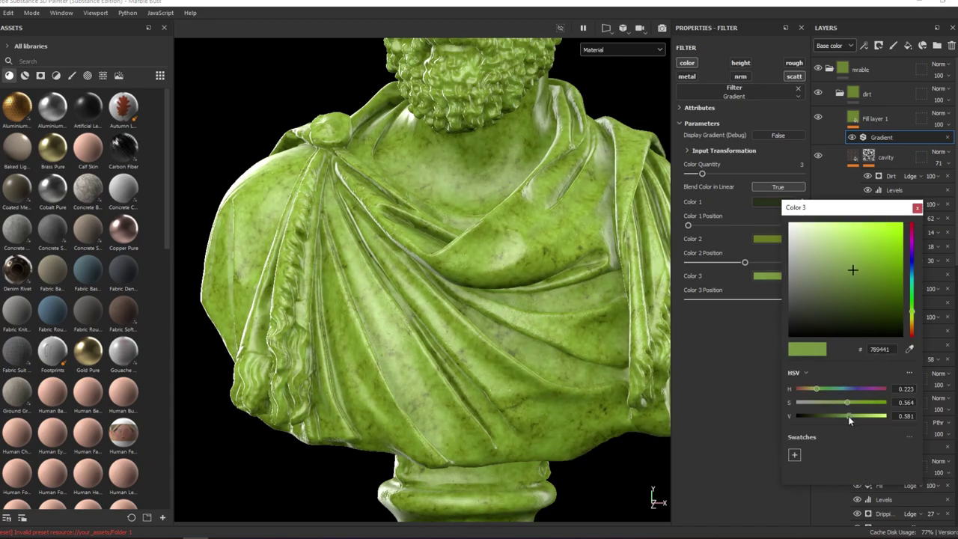
alt+drag(524, 229, 554, 229)
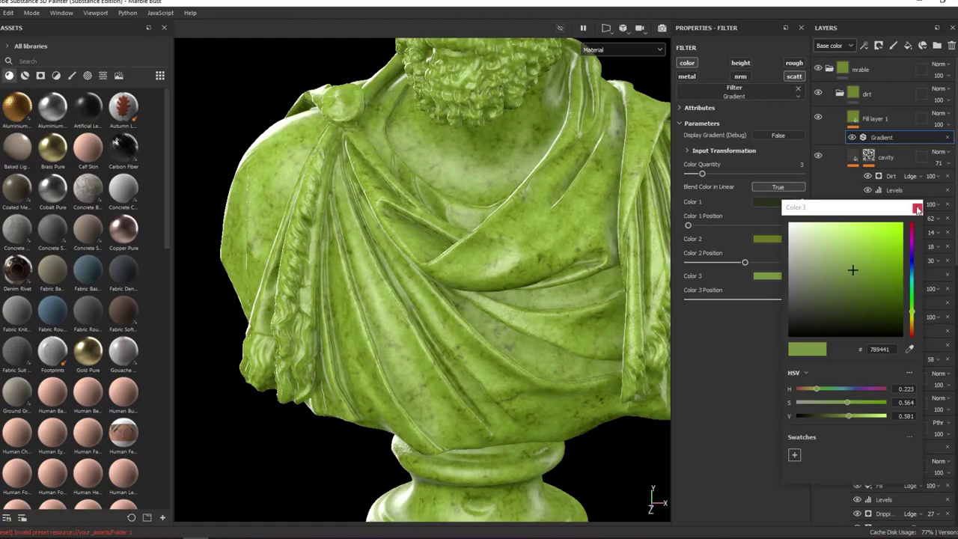
click(917, 207)
right_click(871, 119)
key(Escape)
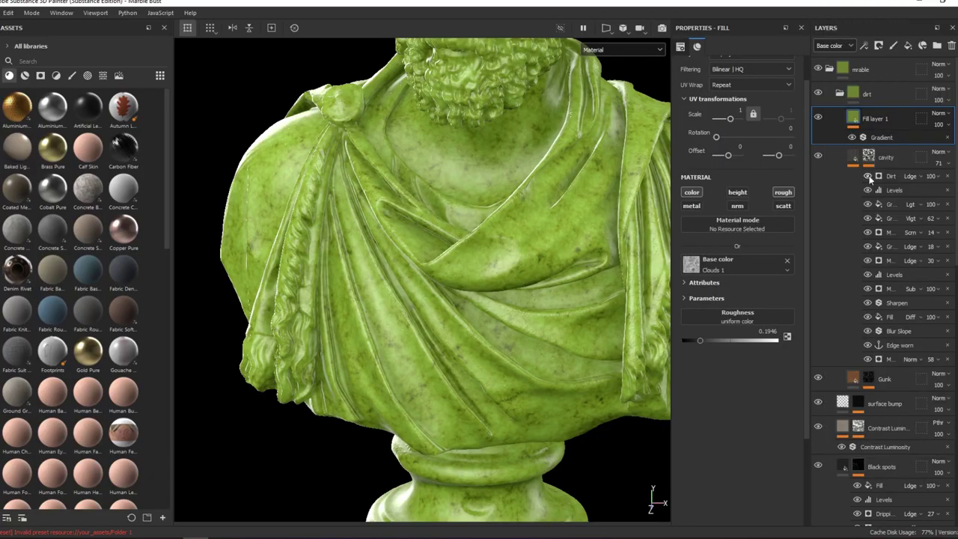
Add a Warp filter above the Gradient filter on Fill layer 1.
click(881, 137)
right_click(881, 137)
key(Escape)
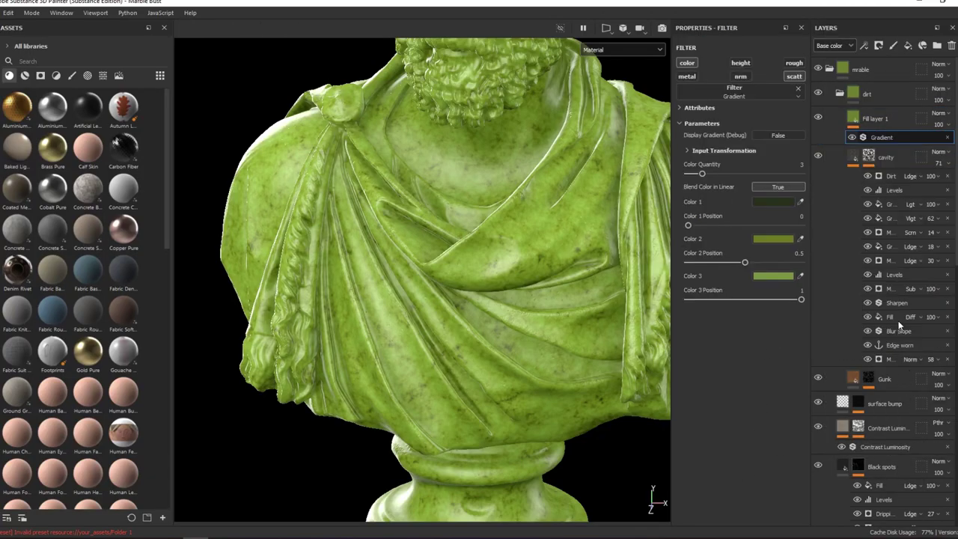
click(864, 46)
click(734, 91)
text(warp)
click(785, 122)
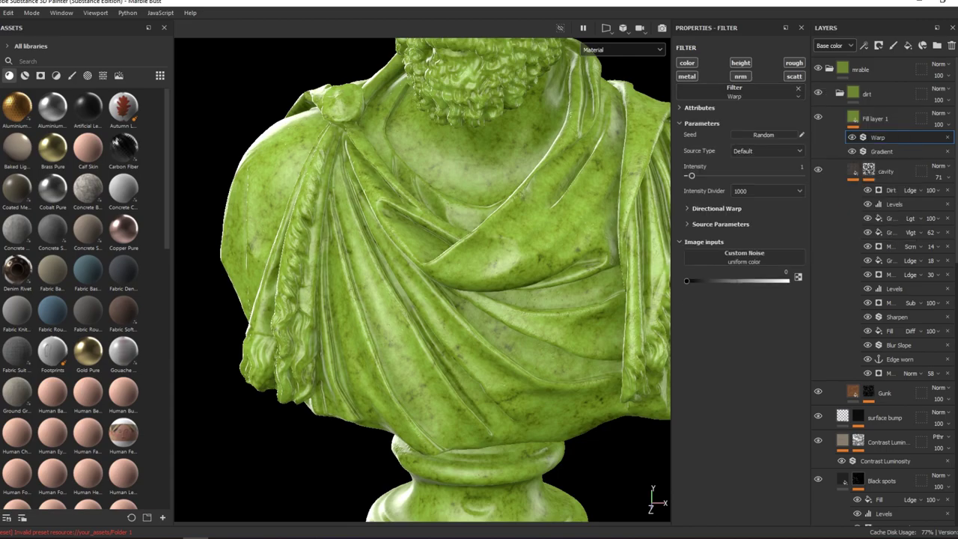
scroll(588, 271, up, 5)
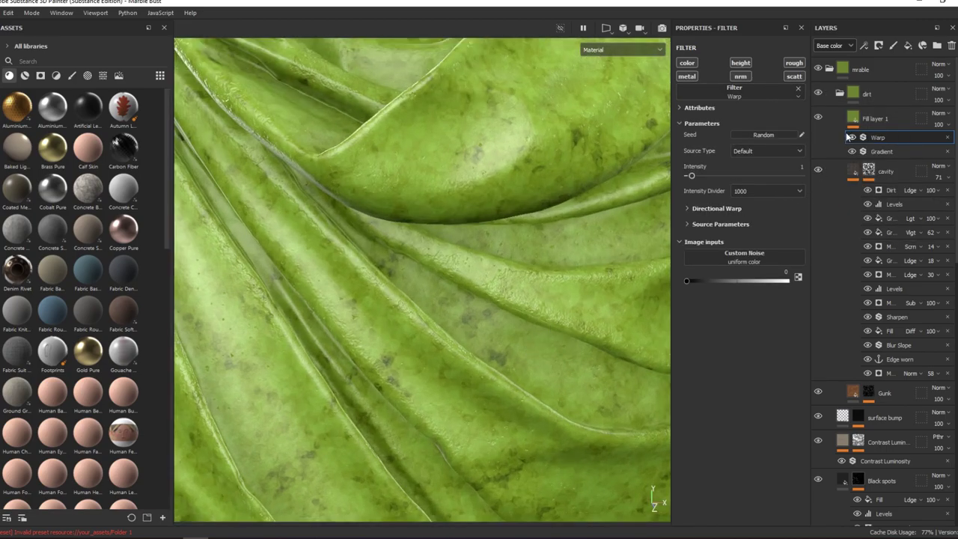
Try the Blur Slope filter at intensity 0.44, then switch the slot back to Warp.
click(762, 93)
key(BackSpace)
key(BackSpace)
key(BackSpace)
text(b)
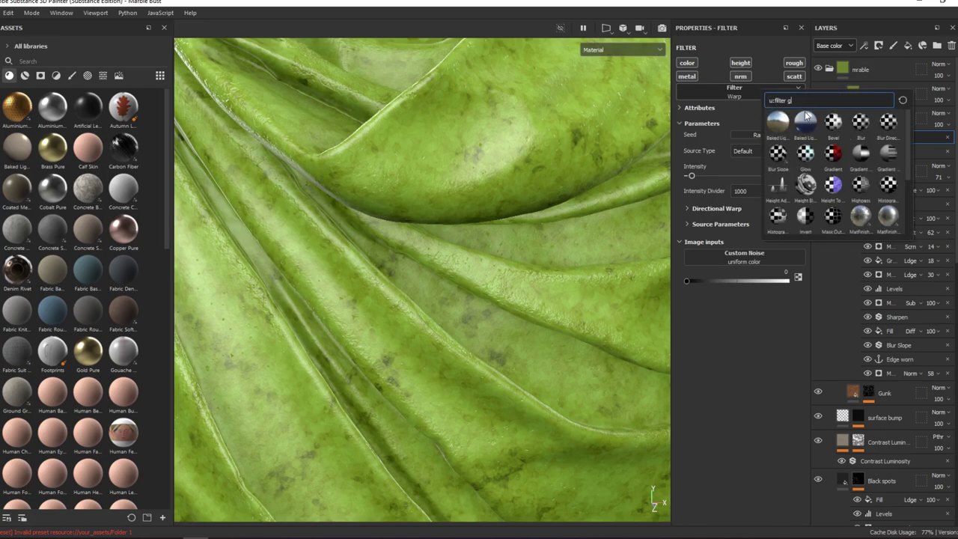
click(777, 154)
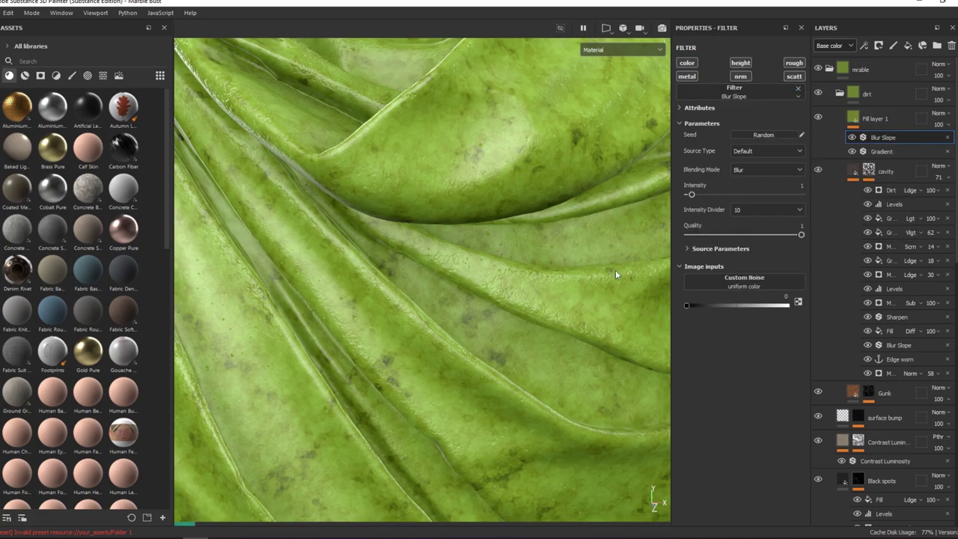
shift+right_drag(602, 268, 550, 260)
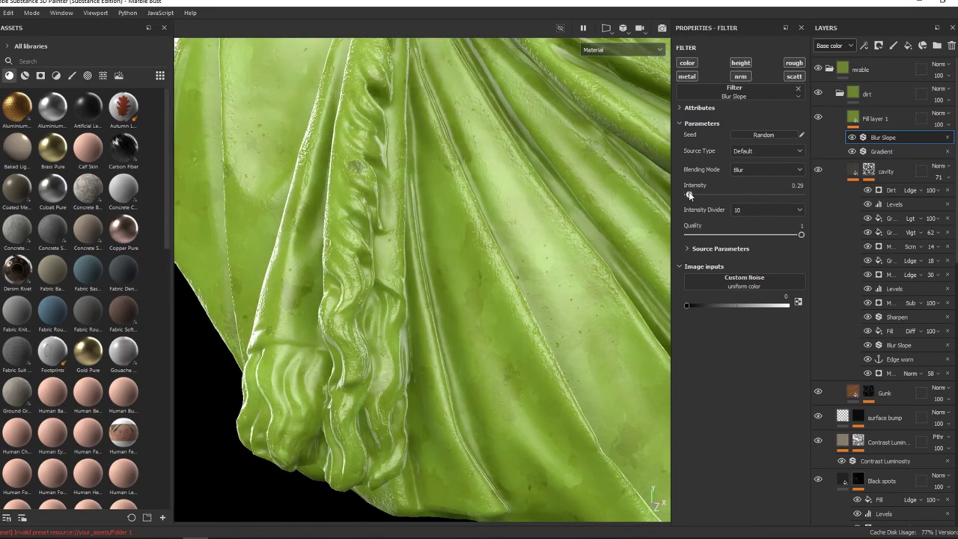
drag(689, 194, 690, 195)
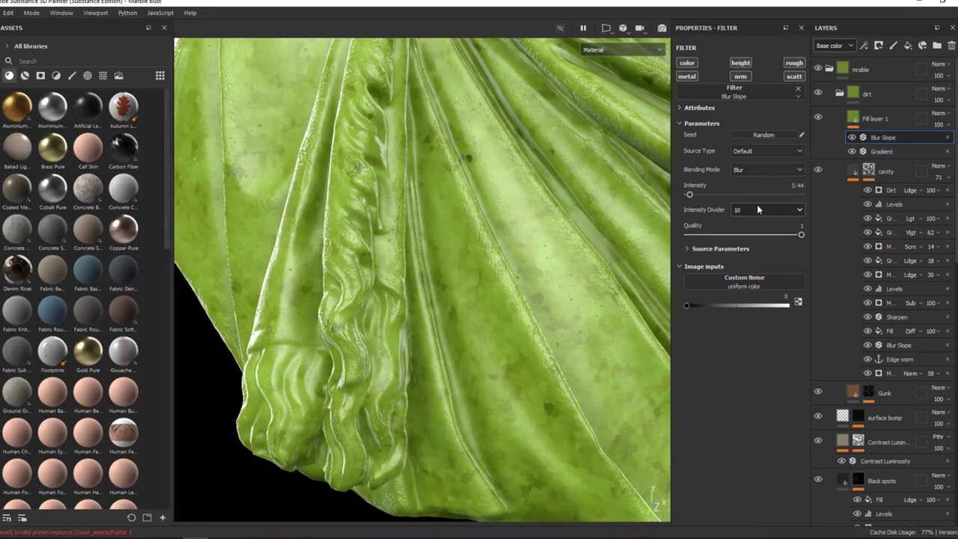
click(749, 92)
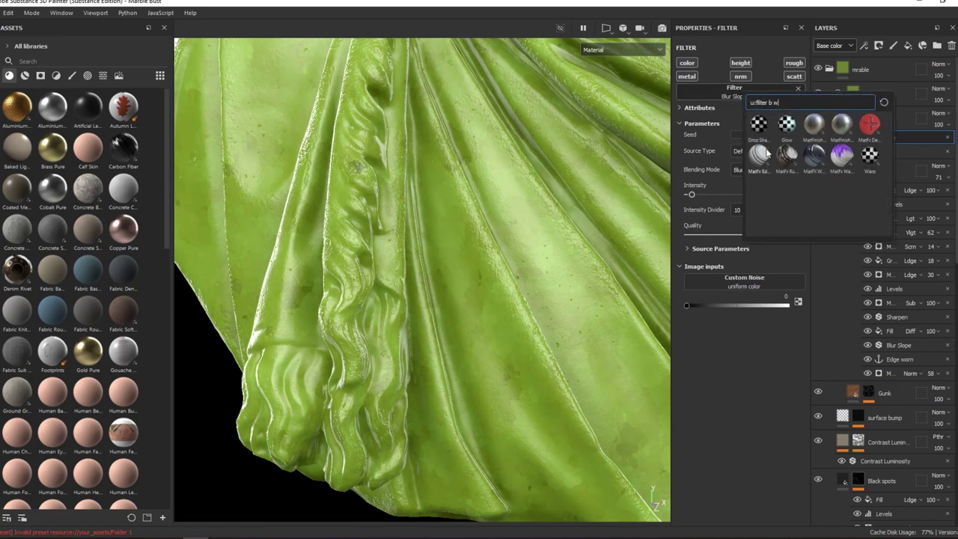
click(870, 160)
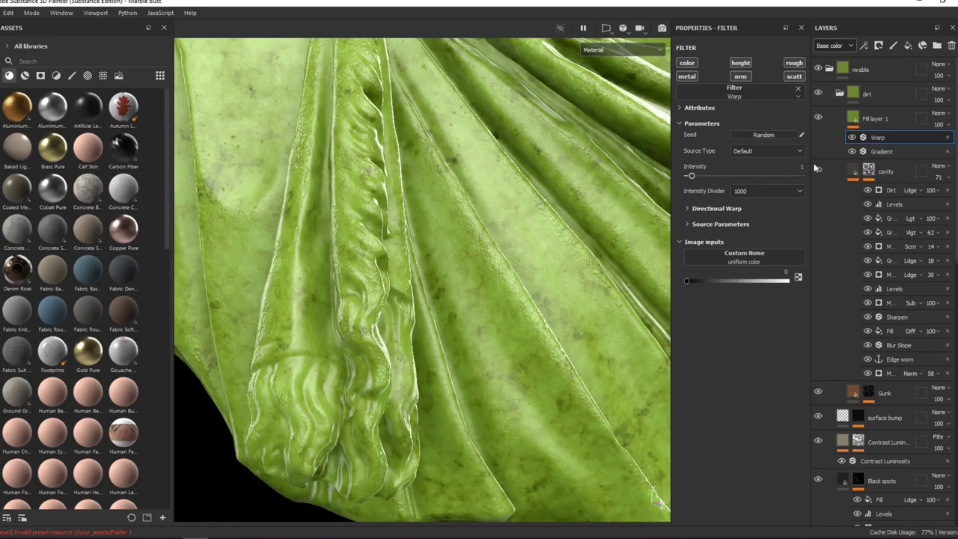
Apply a moss mask generator from the library to Fill layer 1's mask.
right_click(870, 120)
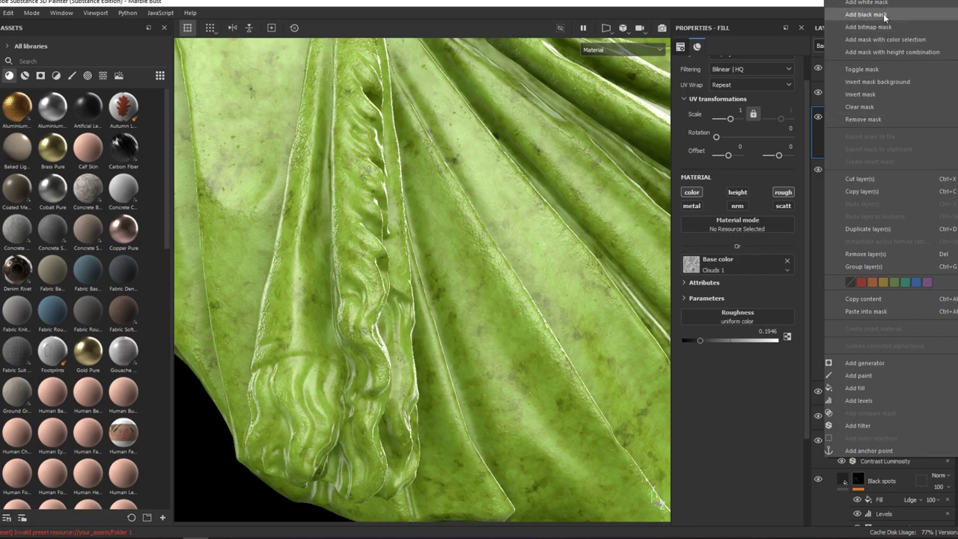
click(24, 75)
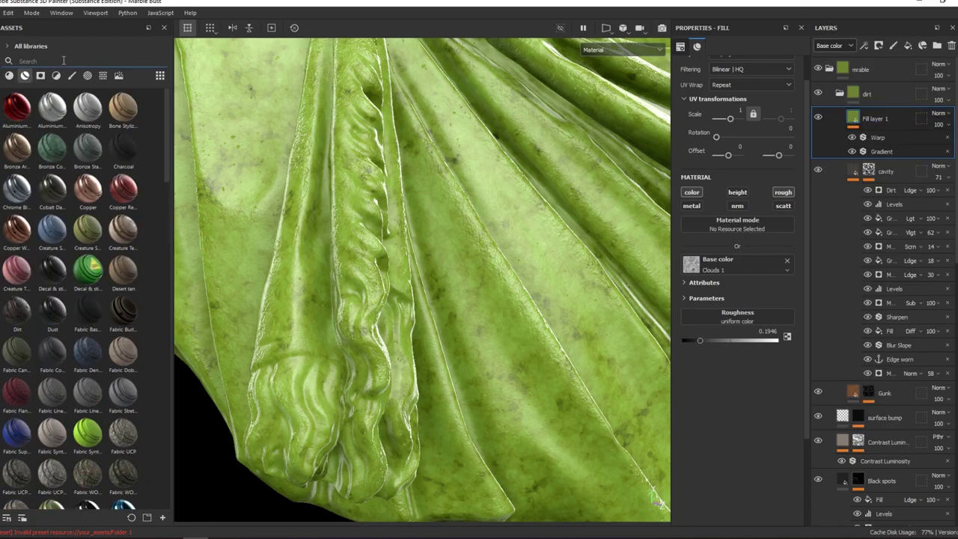
click(62, 62)
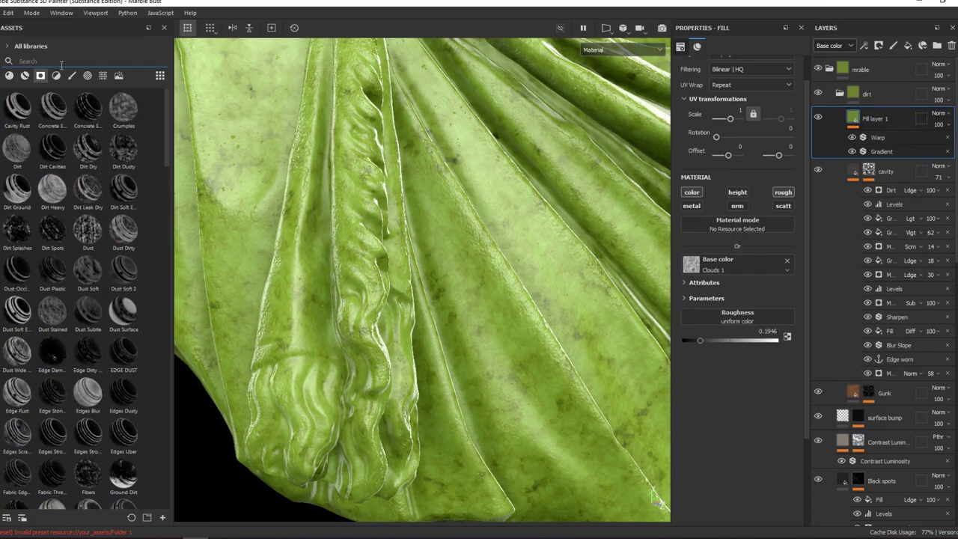
text(moss)
drag(53, 107, 876, 119)
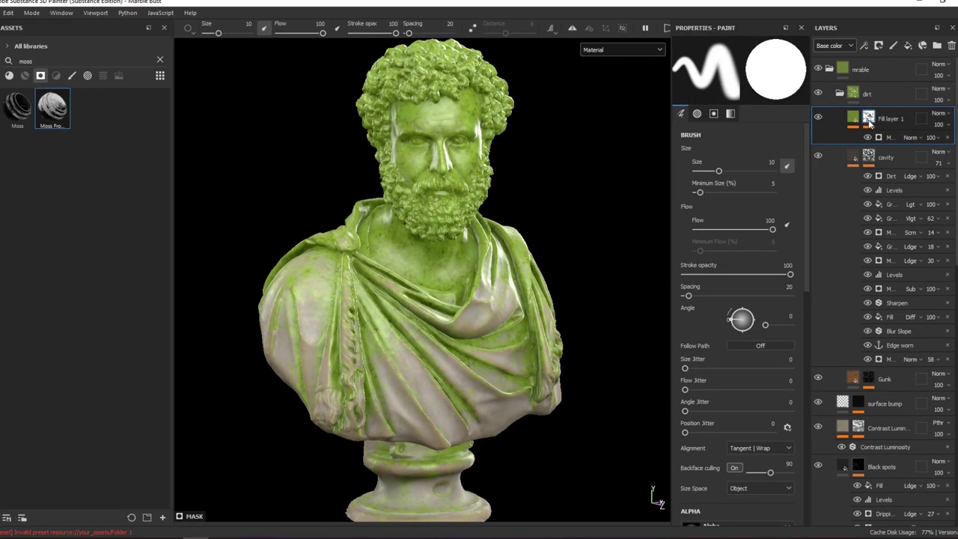
Lower the Mask Builder generator's opacity from 100 to 36.
scroll(524, 256, up, 3)
scroll(539, 246, up, 3)
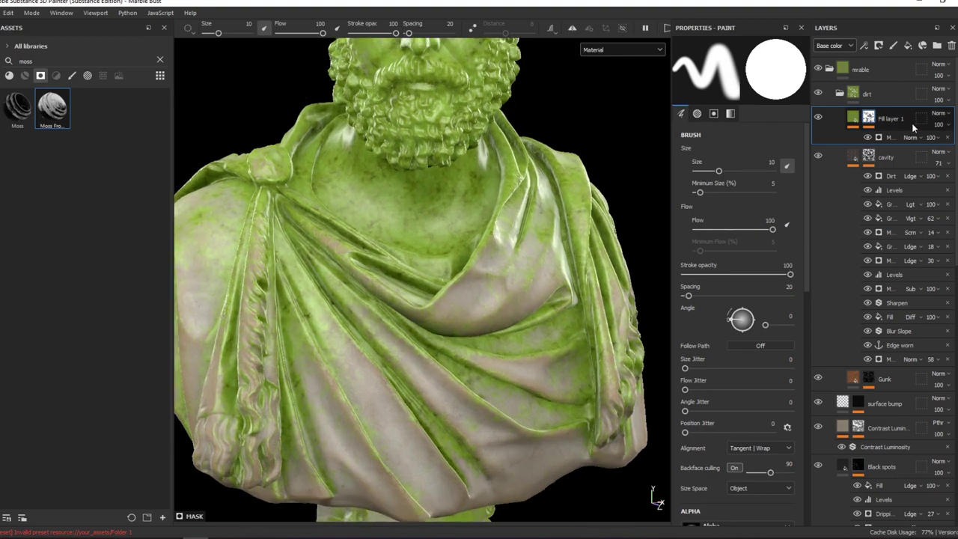
click(888, 137)
middle_drag(539, 254, 561, 170)
scroll(508, 163, up, 2)
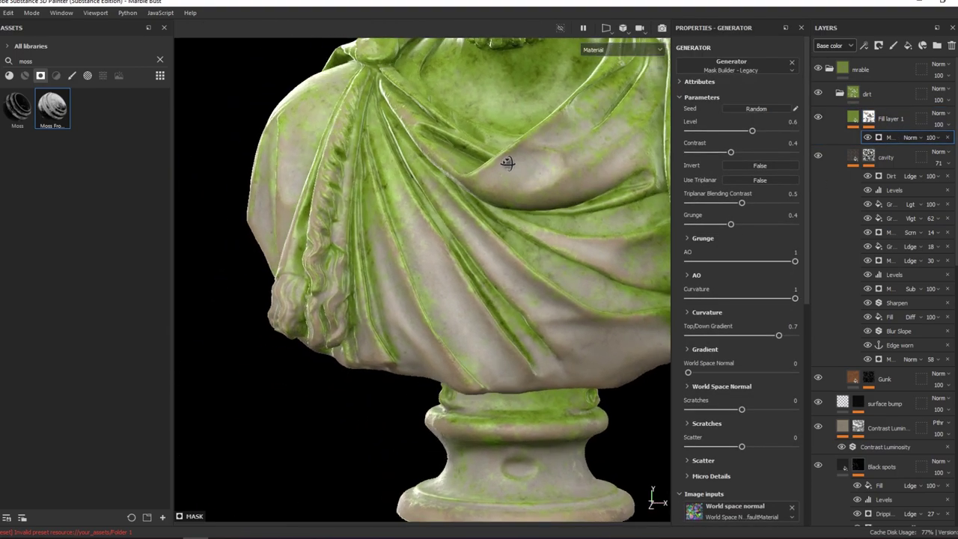
scroll(494, 187, down, 4)
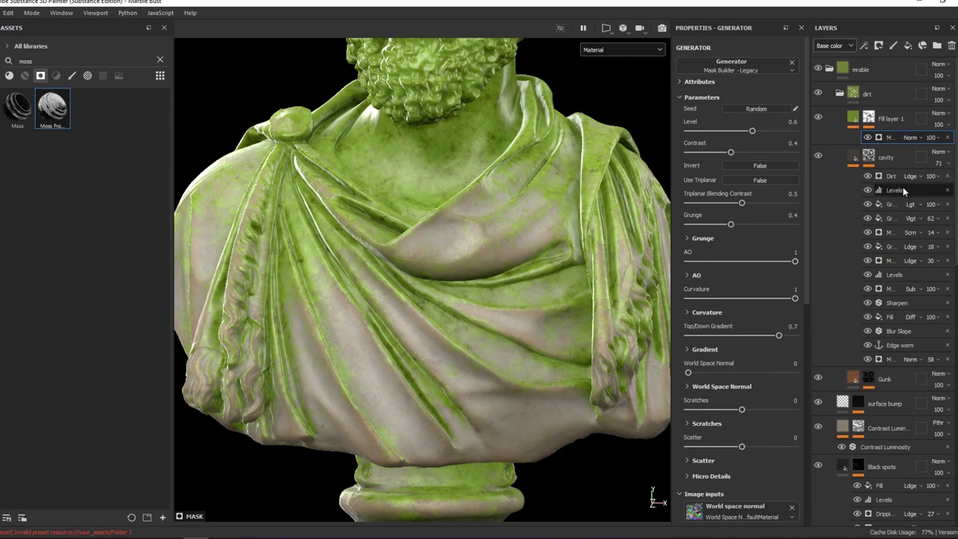
mouse_move(930, 137)
mouse_down()
mouse_move(948, 156)
mouse_move(939, 155)
mouse_up()
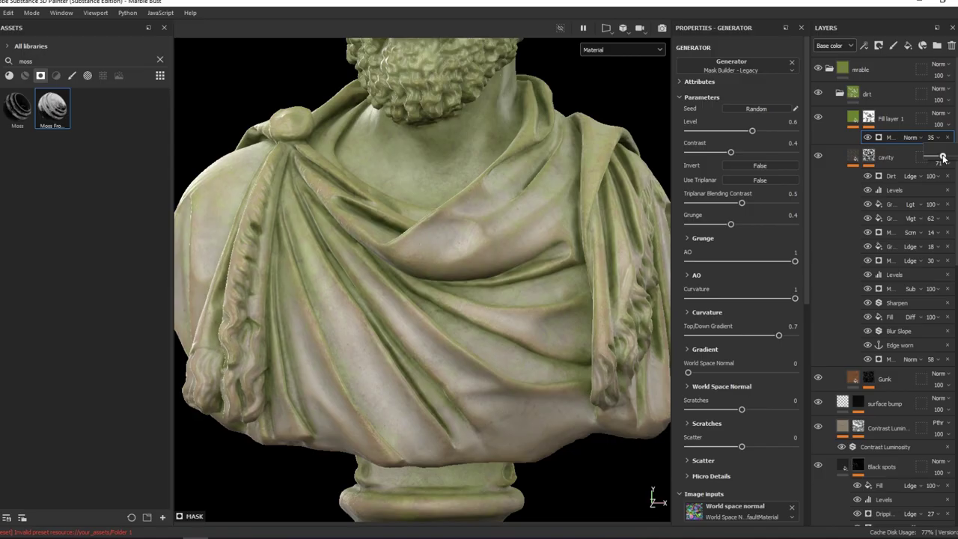
mouse_move(449, 247)
alt+mouse_down()
mouse_move(542, 184)
mouse_move(573, 282)
mouse_move(505, 207)
mouse_move(443, 225)
mouse_move(494, 218)
alt+mouse_up()
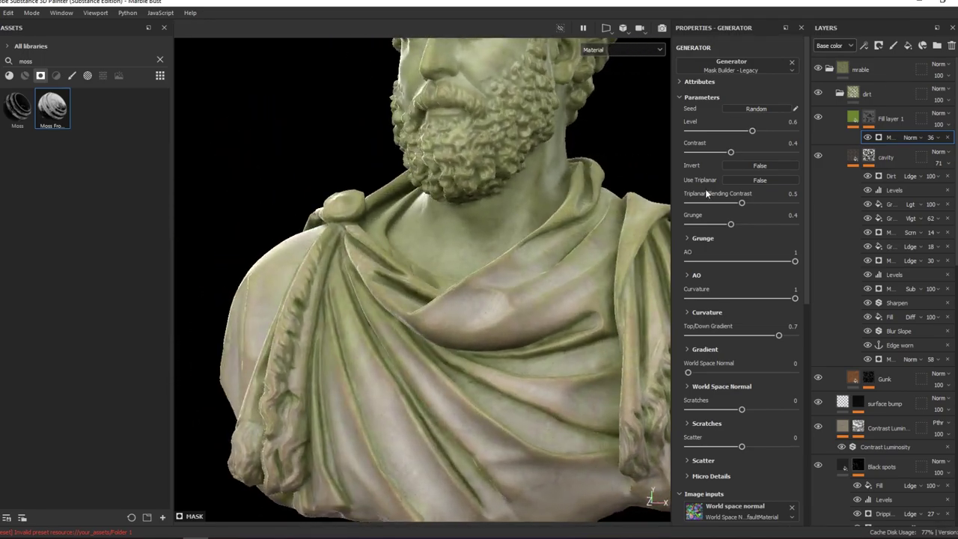
Show the moss mask in greyscale, add a Curvature generator, and toggle M to compare.
alt+click(868, 119)
click(888, 137)
right_click(889, 137)
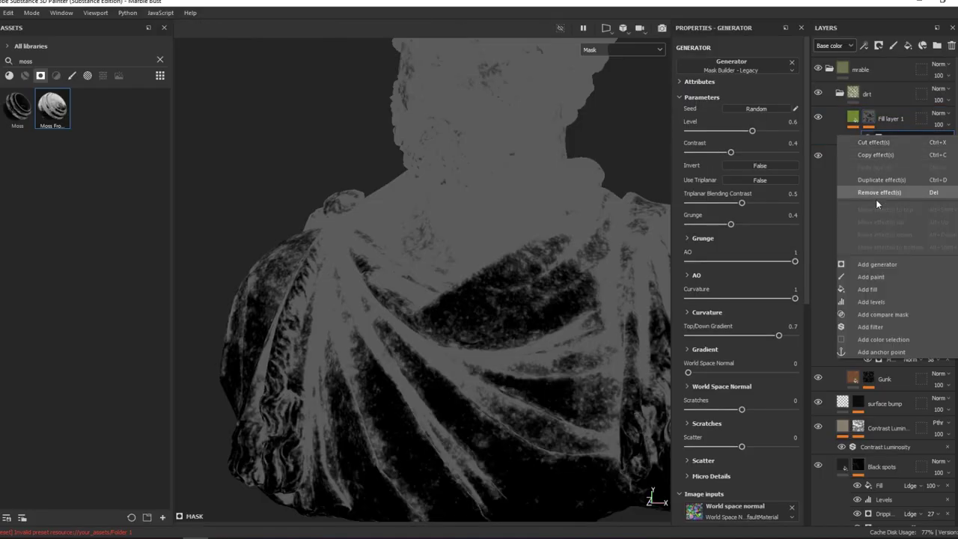
click(873, 263)
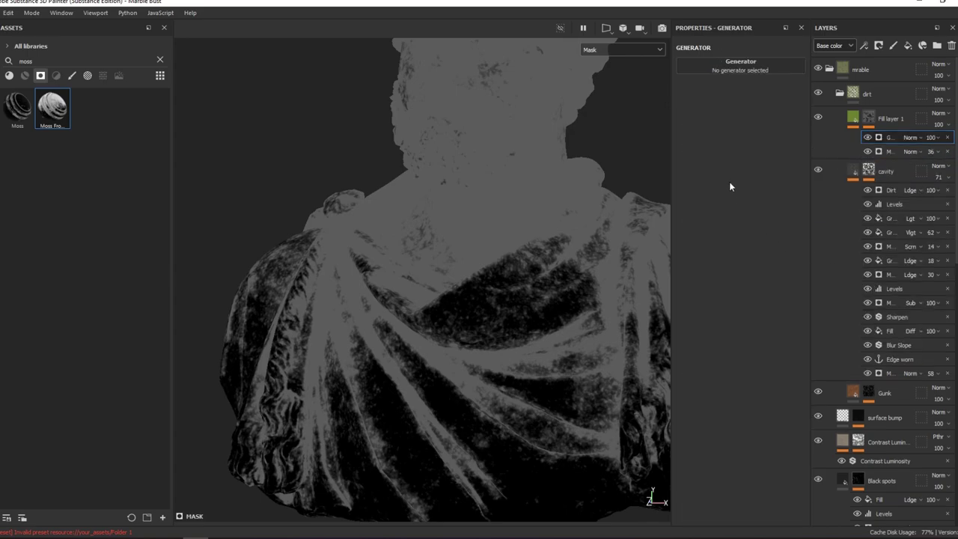
click(761, 71)
click(888, 103)
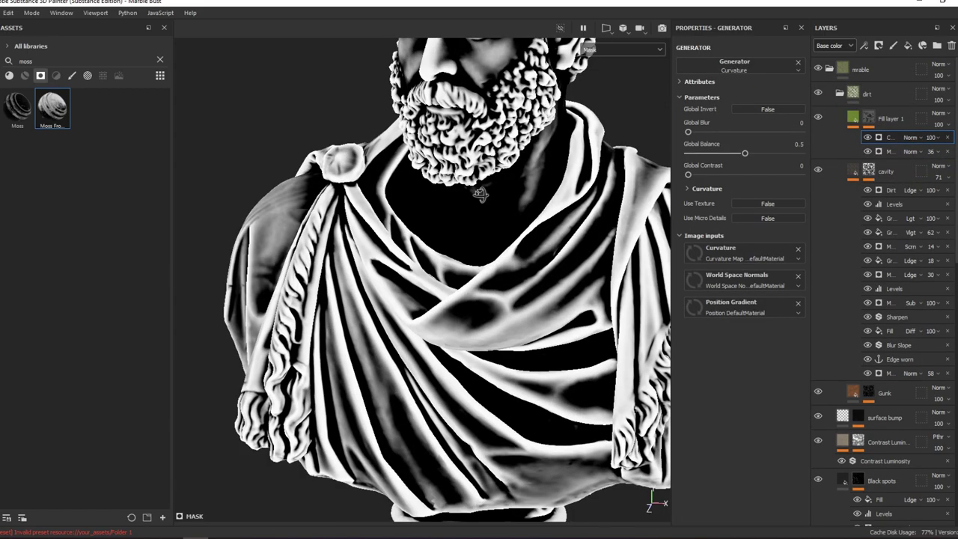
key(m)
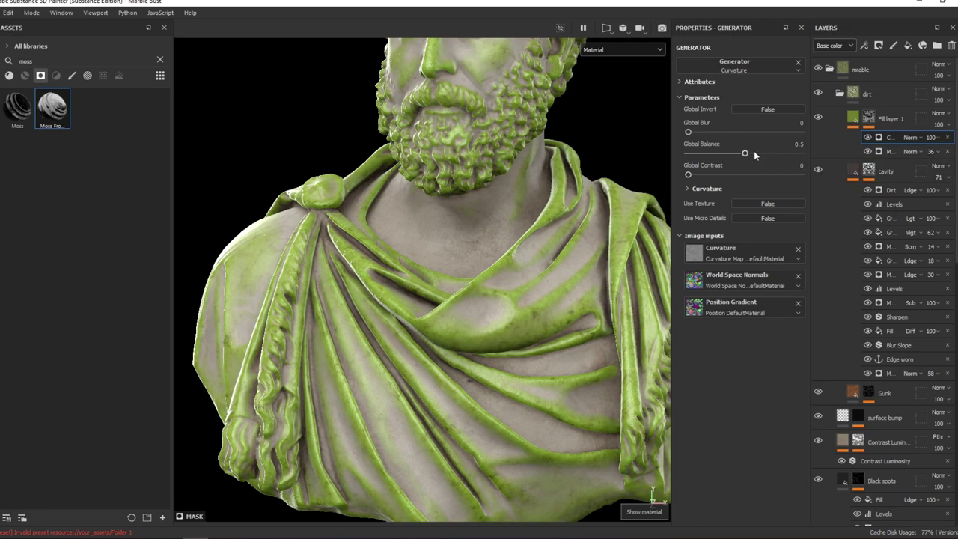
key(m)
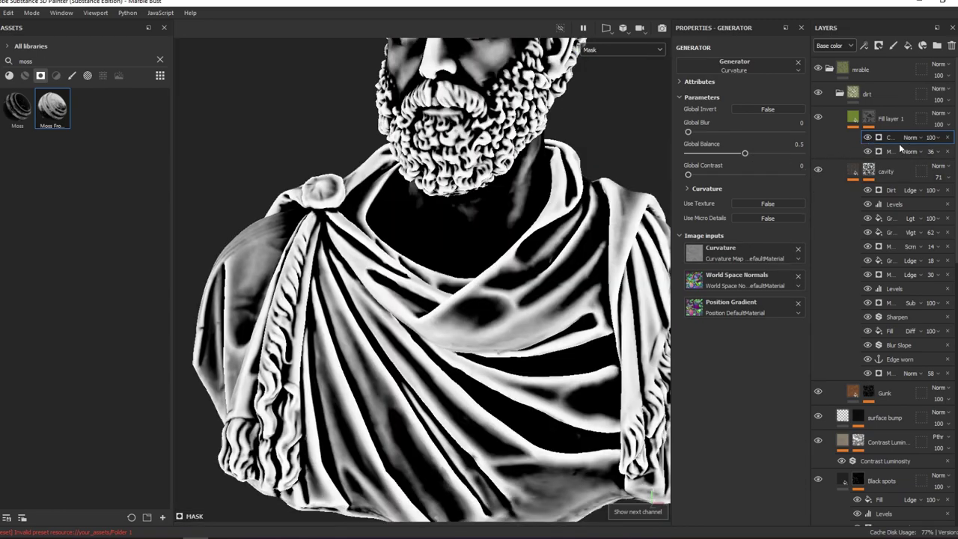
right_click(889, 135)
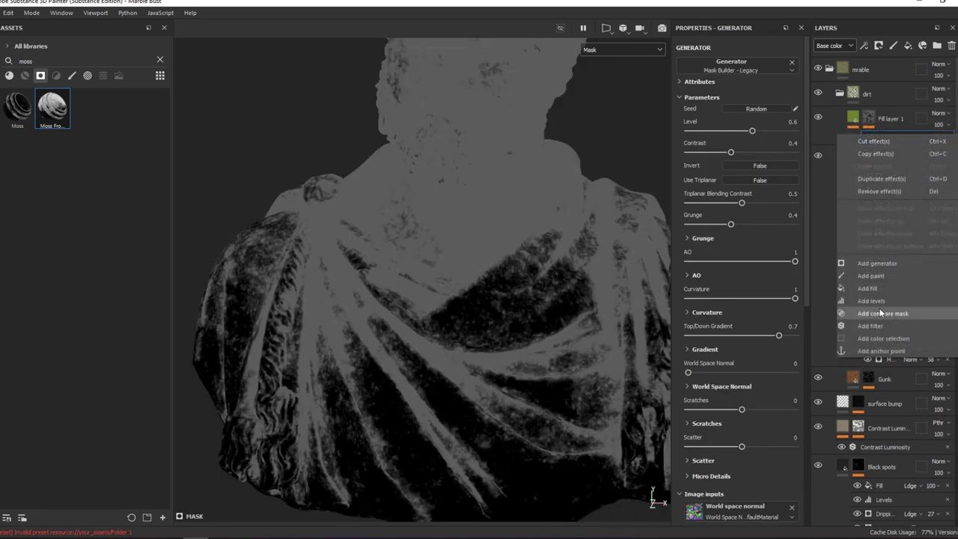
Add a Mask Editor generator to the moss mask.
click(875, 266)
click(738, 73)
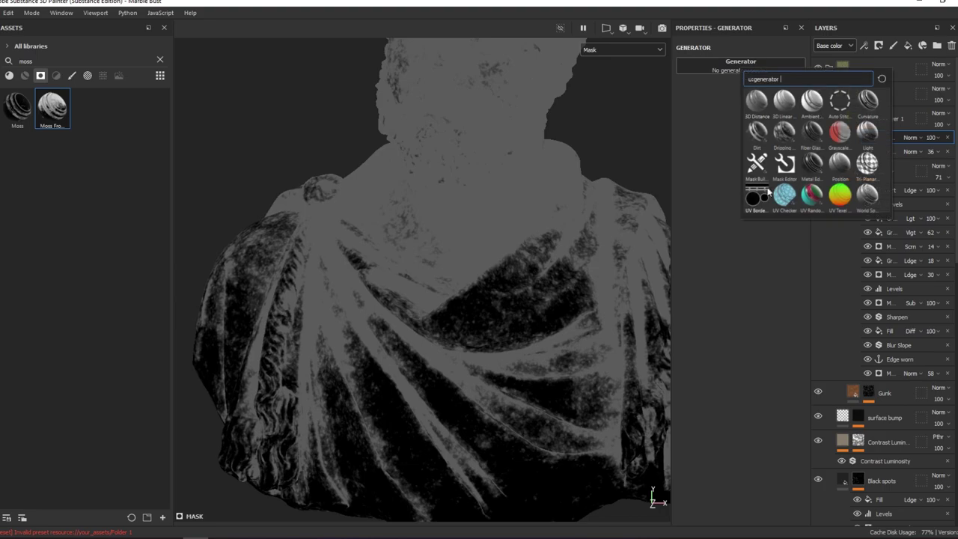
click(795, 189)
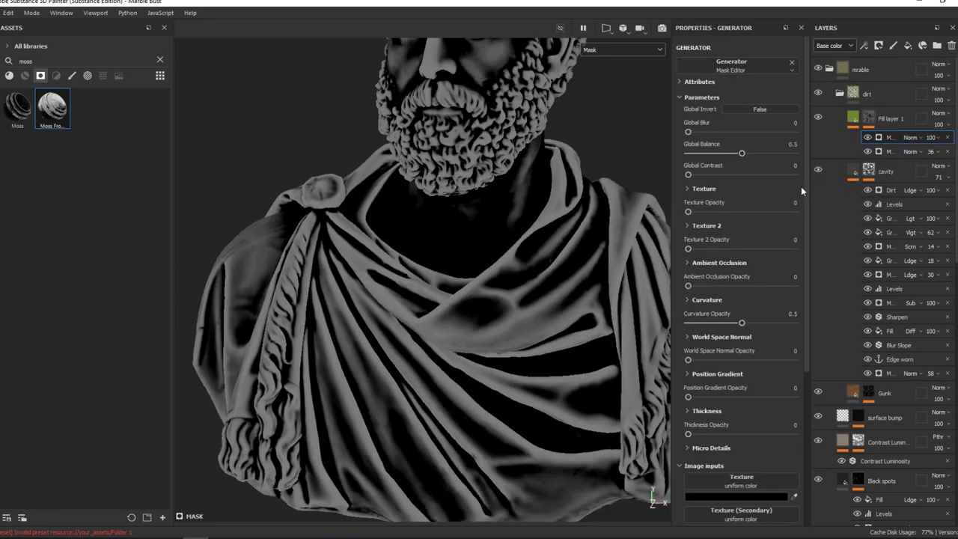
scroll(803, 205, down, 5)
Set the Mask Editor textures to Grunge Roughcast and Fractal Sum 2 (secondary).
click(775, 297)
text(procedural,texture rough)
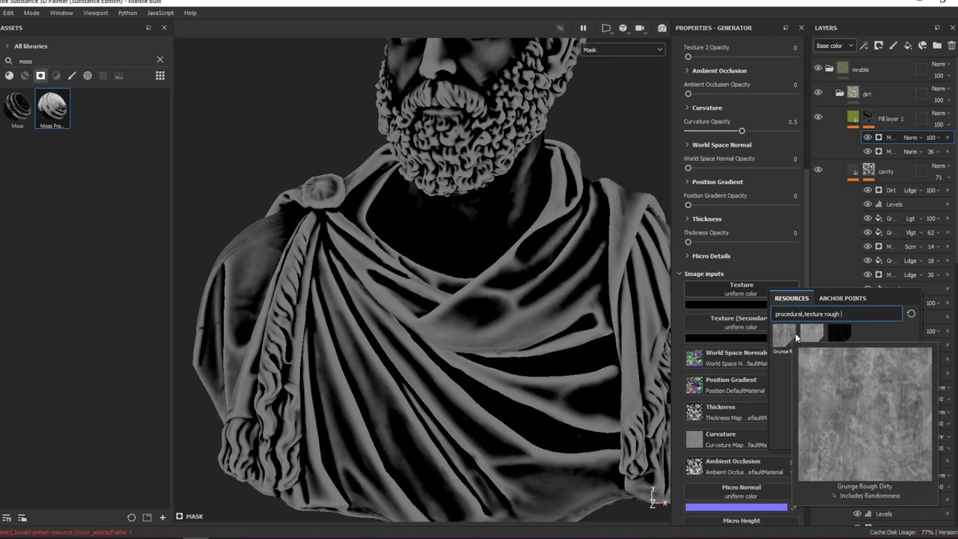
click(811, 337)
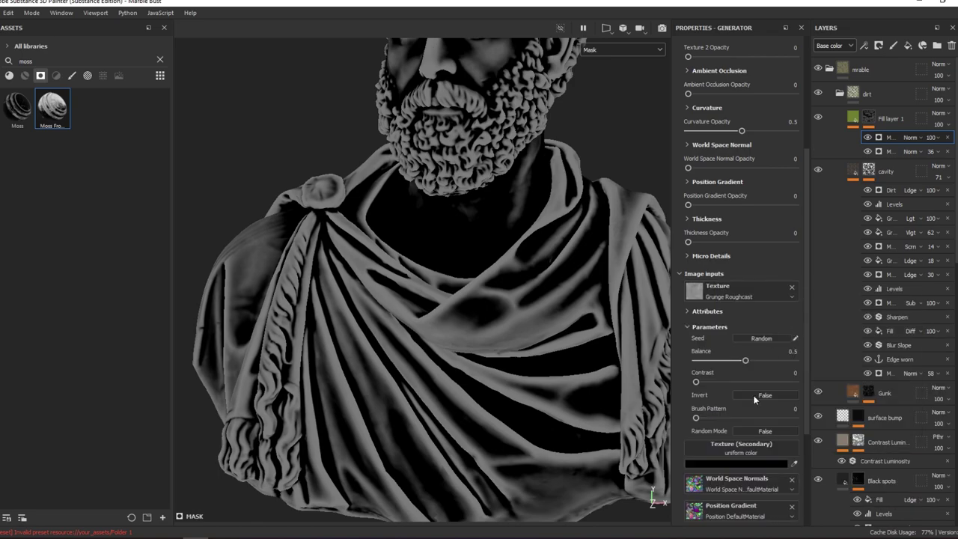
click(769, 449)
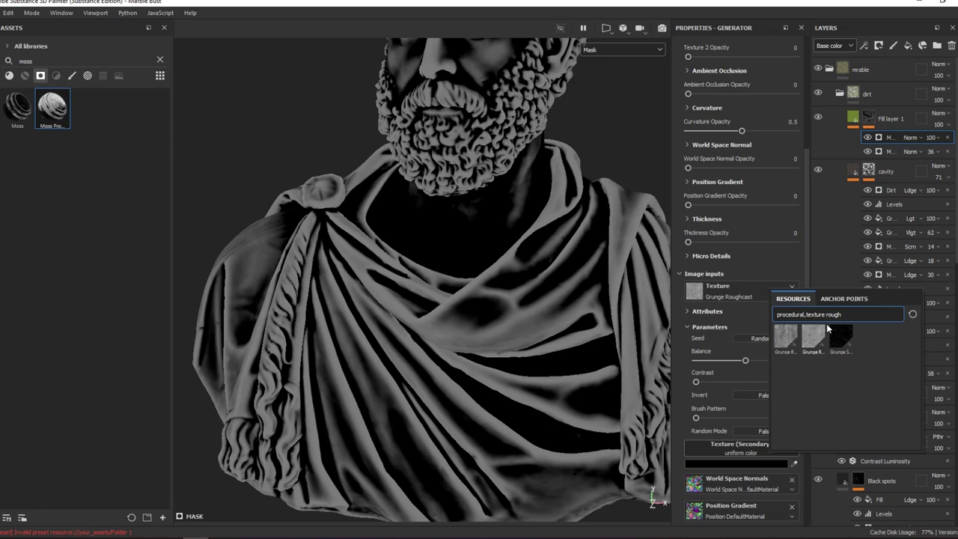
key(BackSpace)
key(BackSpace)
key(BackSpace)
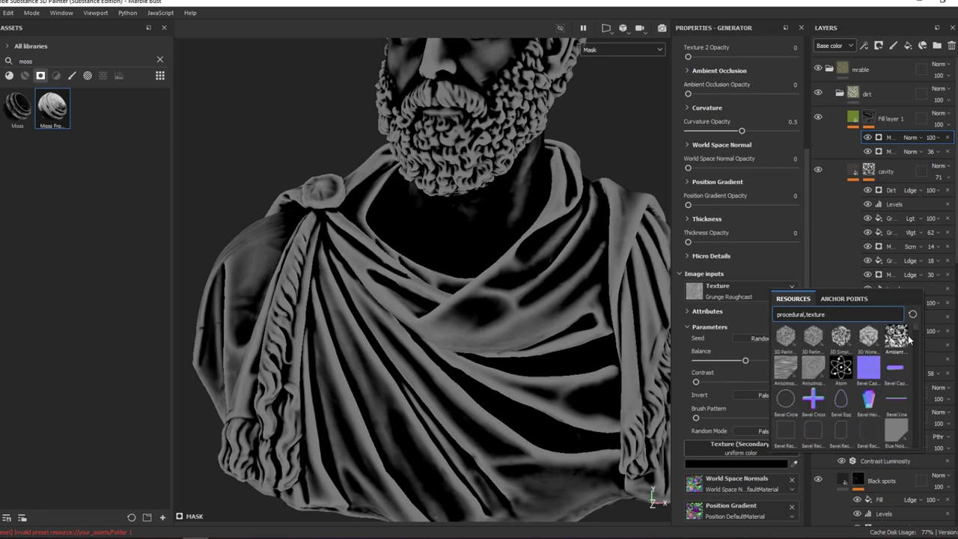
scroll(905, 352, down, 5)
scroll(879, 373, down, 5)
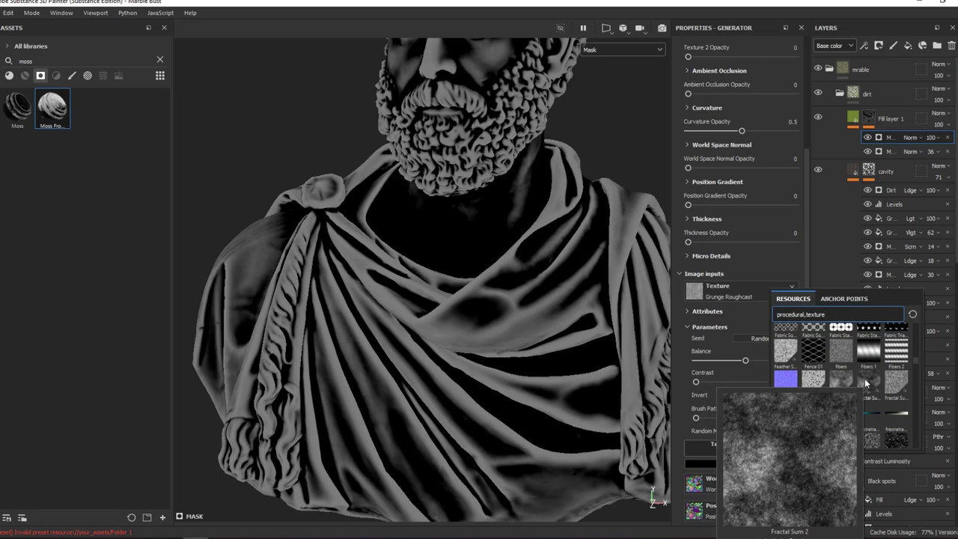
click(864, 378)
scroll(791, 289, up, 1)
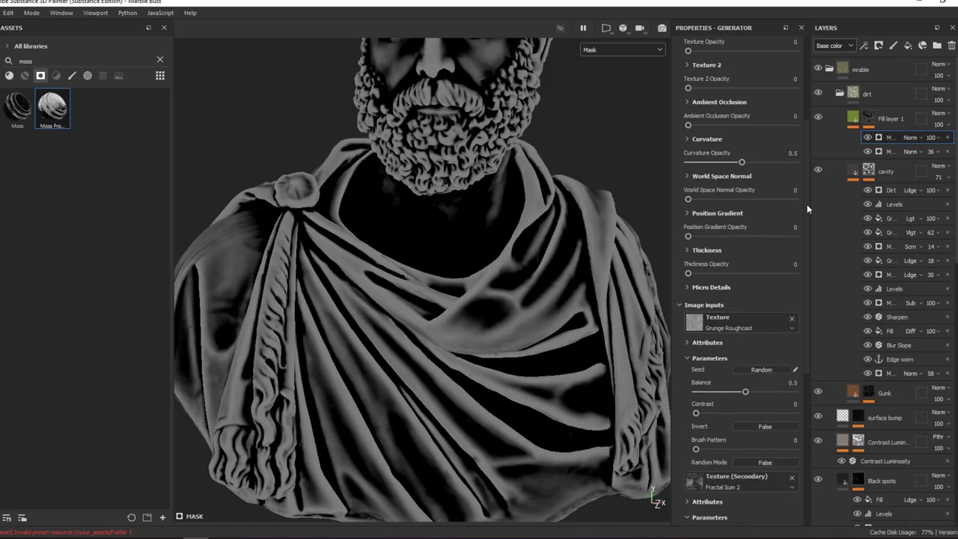
Set Texture Opacity 0.53, Texture 2 Opacity 1 and Global Balance 0.36 on the Mask Editor.
drag(806, 204, 817, 141)
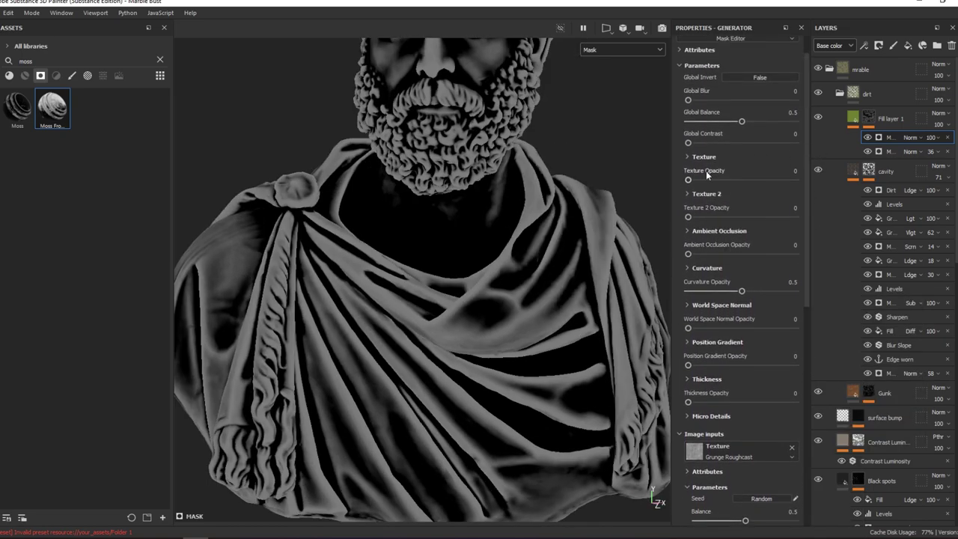
mouse_move(706, 179)
mouse_down()
mouse_move(746, 180)
mouse_move(731, 181)
mouse_up()
drag(688, 216, 795, 217)
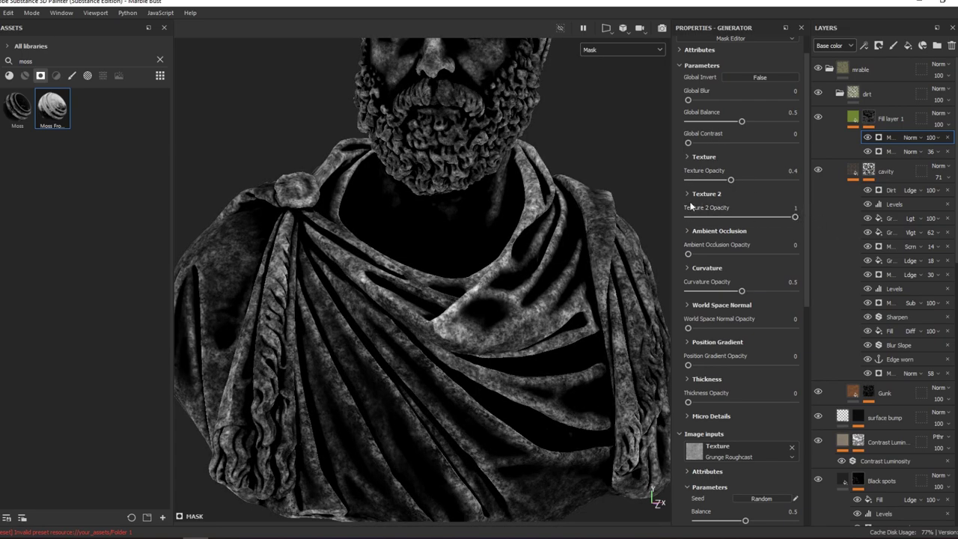
mouse_move(730, 180)
mouse_down()
mouse_move(700, 181)
mouse_move(745, 184)
mouse_up()
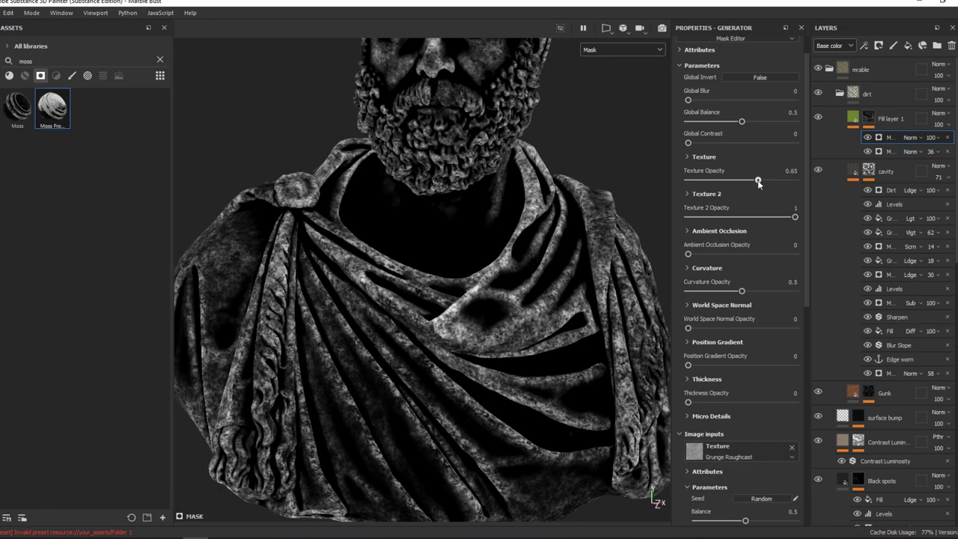
scroll(736, 181, up, 1)
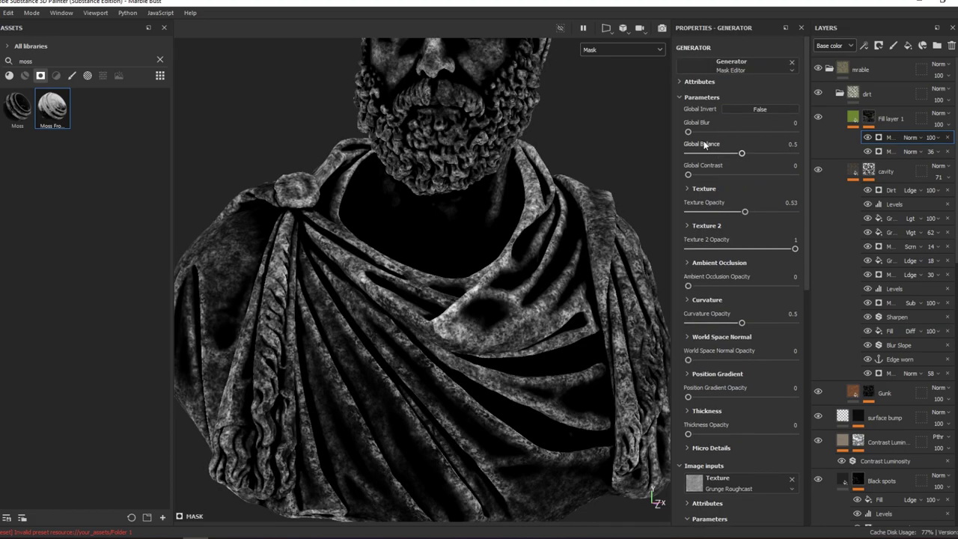
mouse_move(741, 152)
mouse_down()
mouse_move(723, 153)
mouse_move(707, 175)
mouse_up()
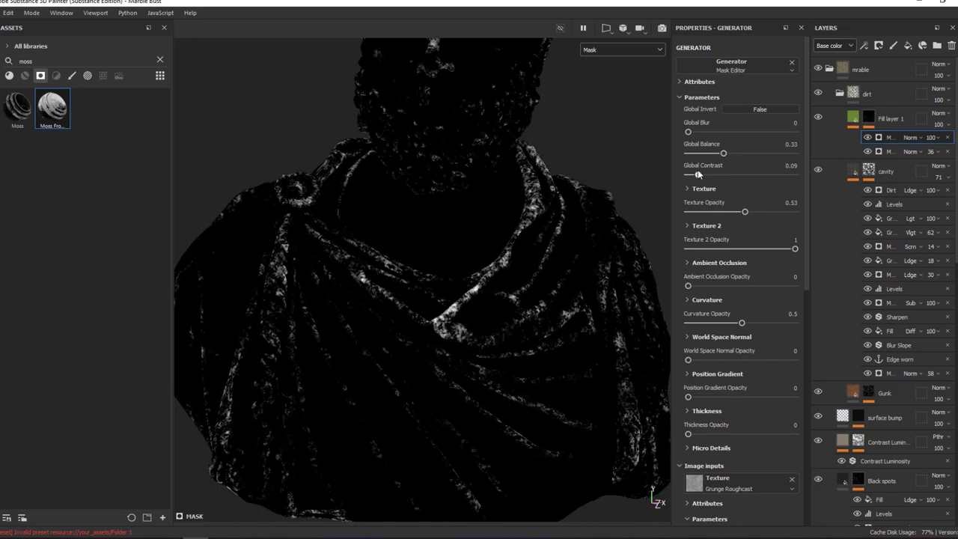
drag(727, 154, 725, 153)
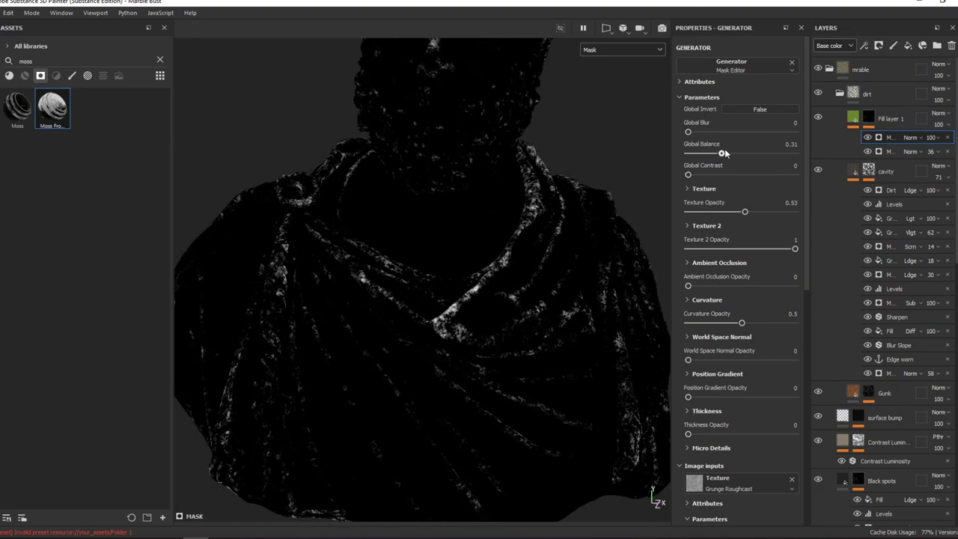
click(867, 138)
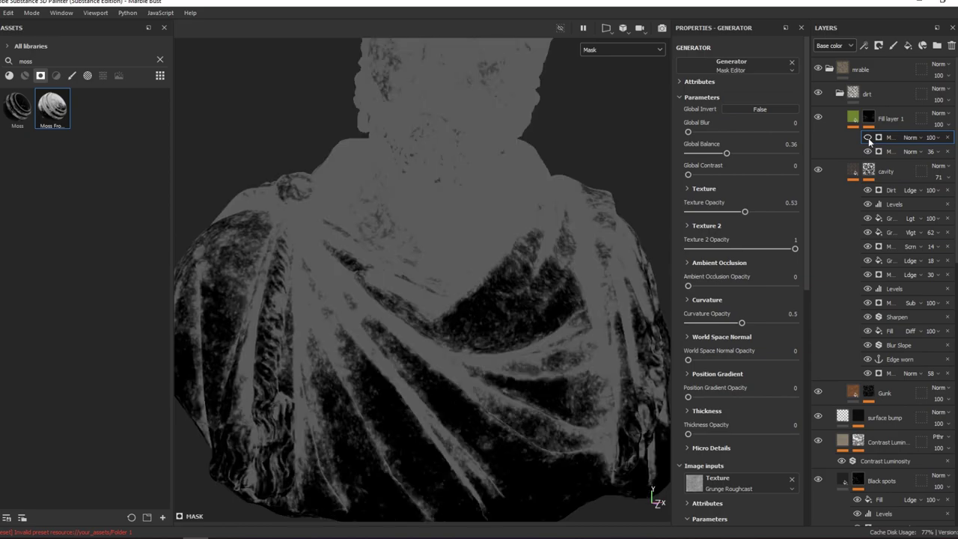
click(868, 138)
Blend the Mask Editor in Linear dodge and lower the Mask Builder opacity to 6.
click(910, 138)
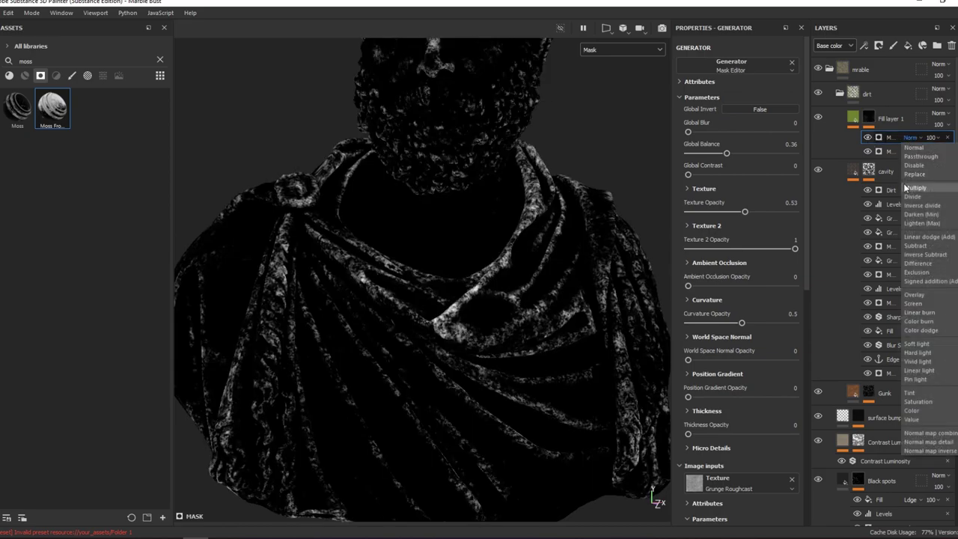
click(911, 234)
drag(930, 152, 929, 172)
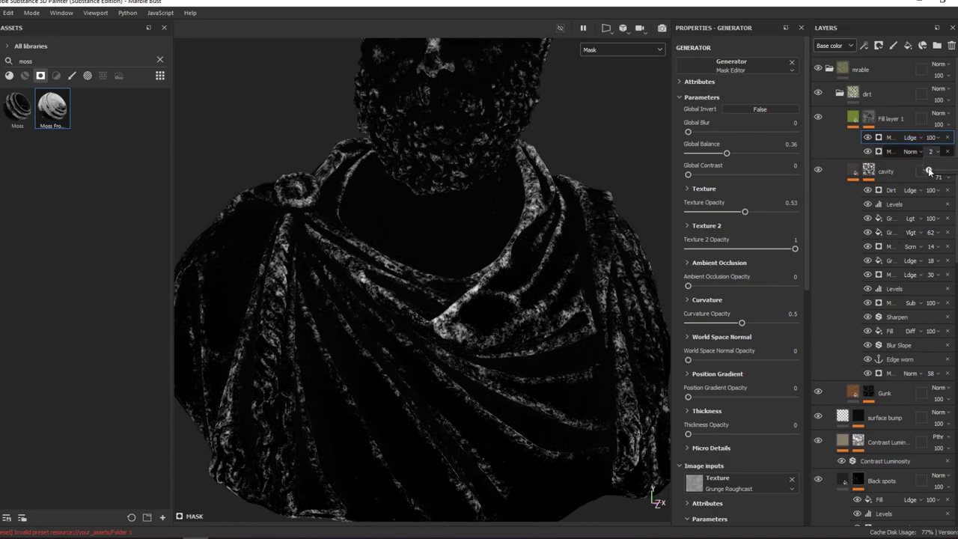
click(868, 138)
click(867, 138)
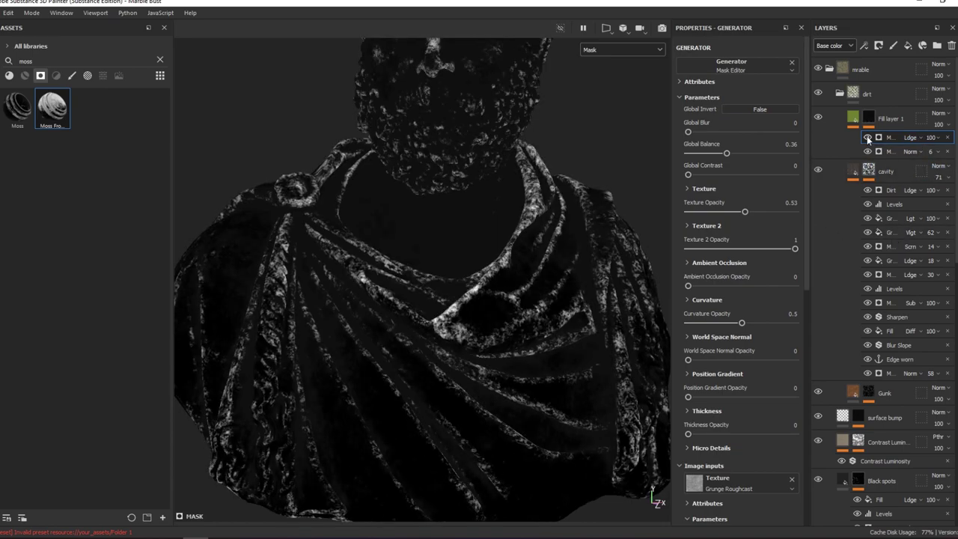
click(868, 137)
Raise the Mask Builder opacity to 19, then set Level 0.29 and Grunge 0.41.
key(m)
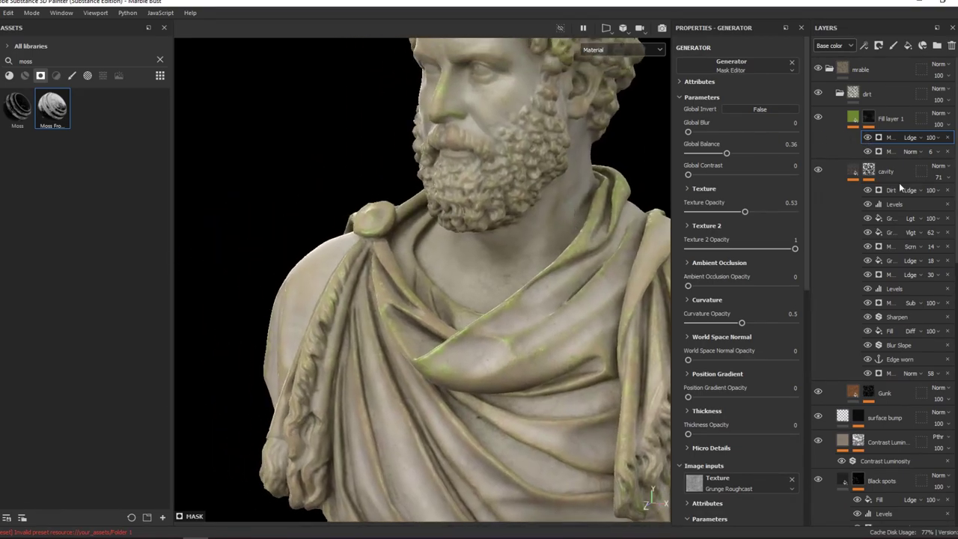
drag(934, 160, 939, 170)
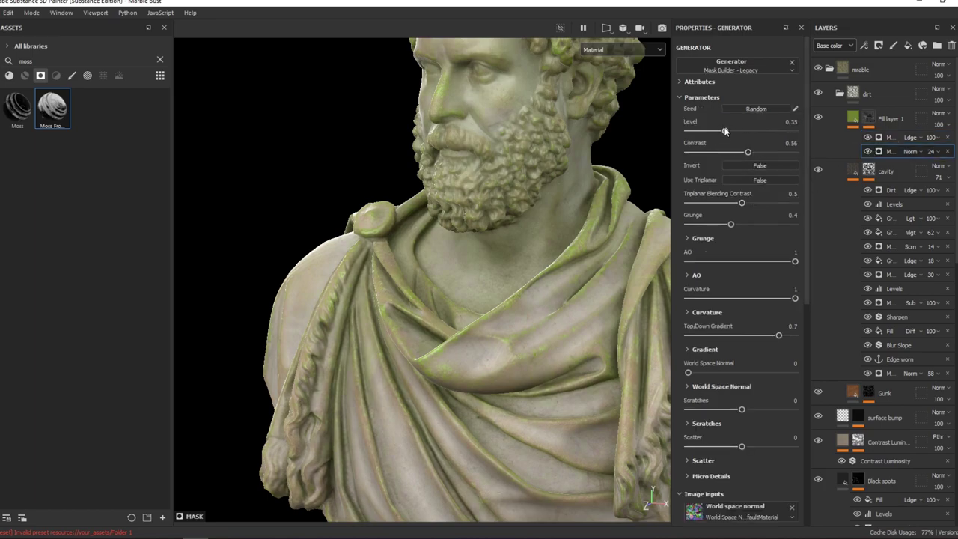
key(c)
drag(724, 131, 719, 131)
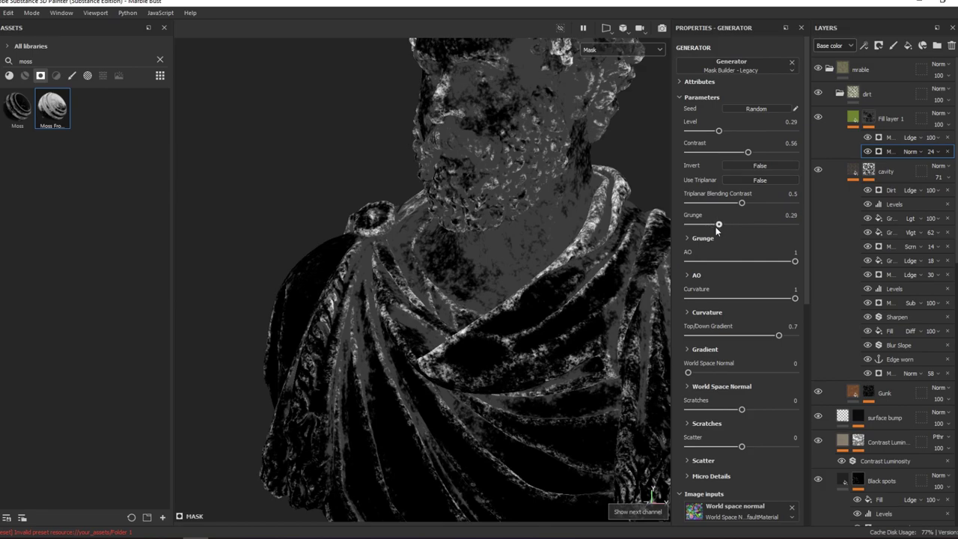
drag(717, 225, 732, 224)
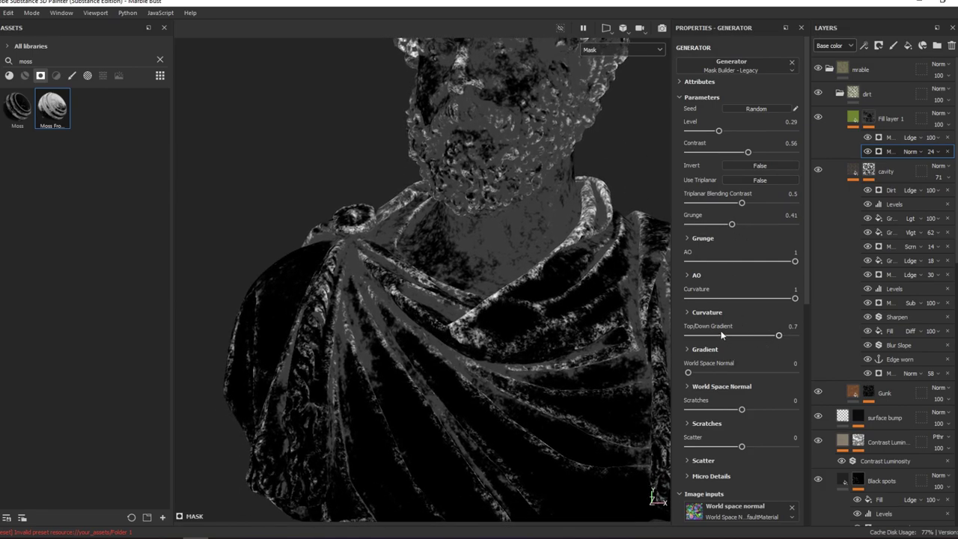
Set Top/Down Gradient to 0.31, Curvature to 1 and Contrast to 0.
drag(737, 336, 758, 336)
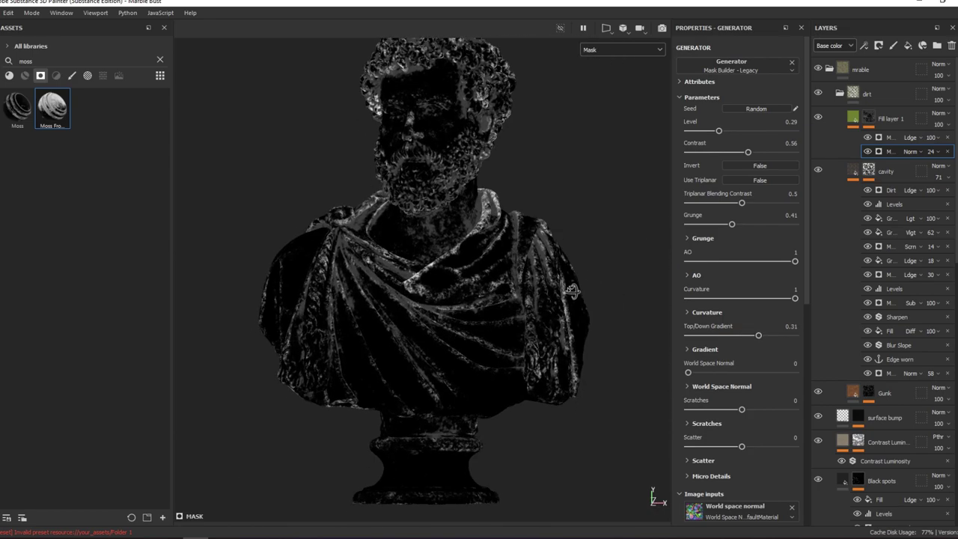
click(736, 298)
mouse_move(754, 299)
mouse_down()
mouse_move(797, 298)
mouse_move(806, 325)
mouse_up()
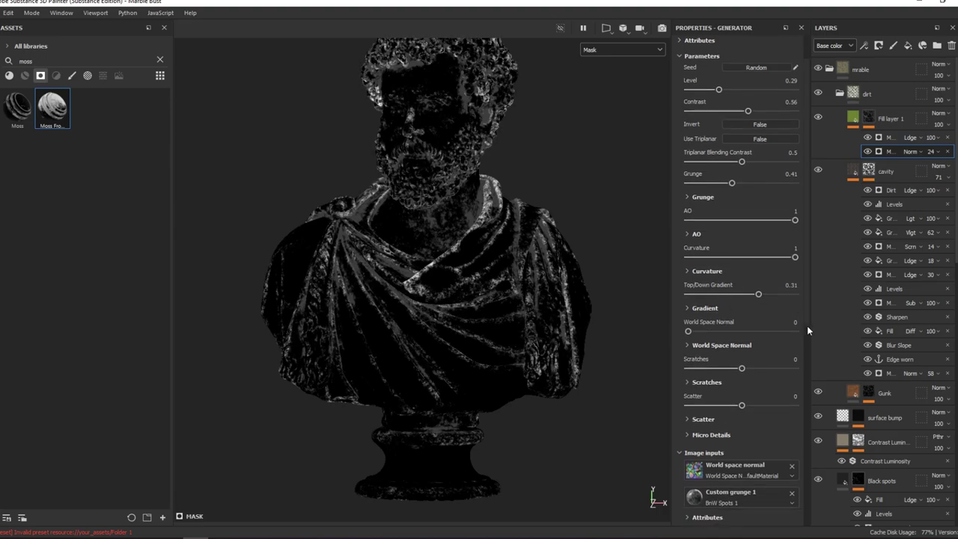
scroll(390, 252, up, 3)
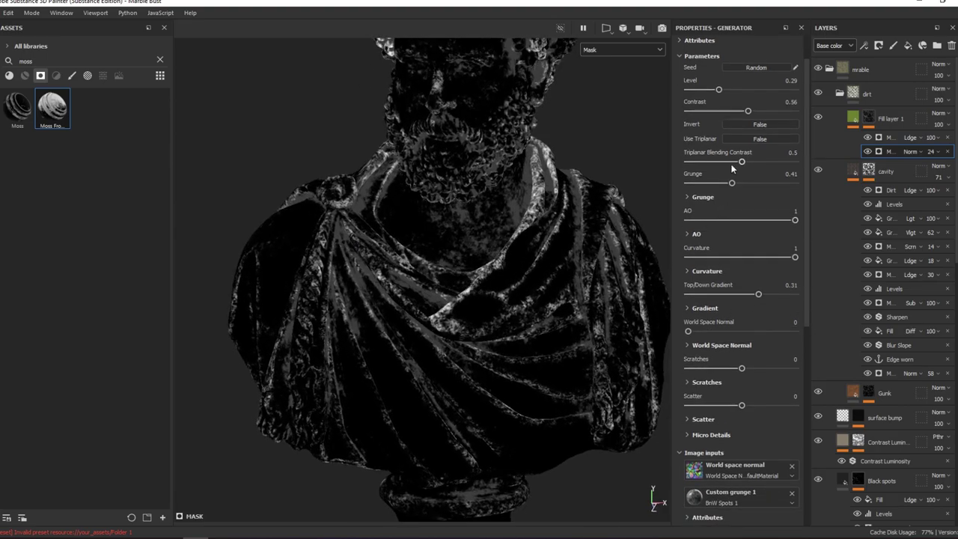
scroll(736, 124, up, 2)
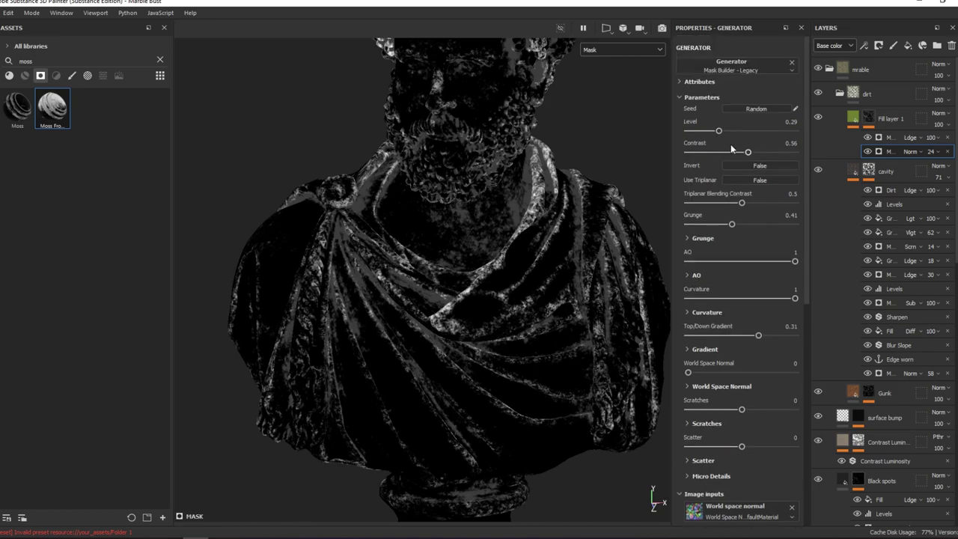
drag(747, 152, 688, 154)
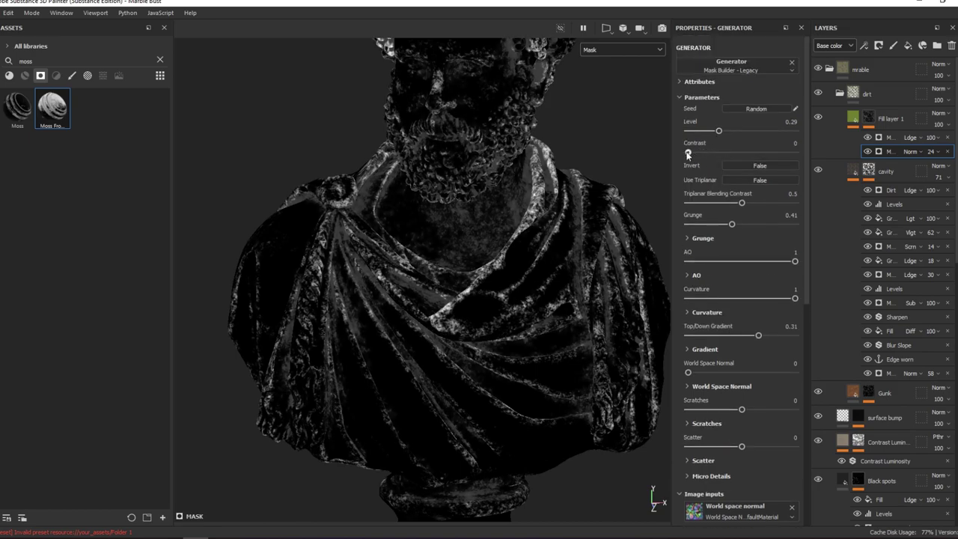
scroll(491, 263, up, 3)
mouse_move(561, 255)
alt+mouse_down()
mouse_move(702, 203)
mouse_move(598, 224)
alt+mouse_up()
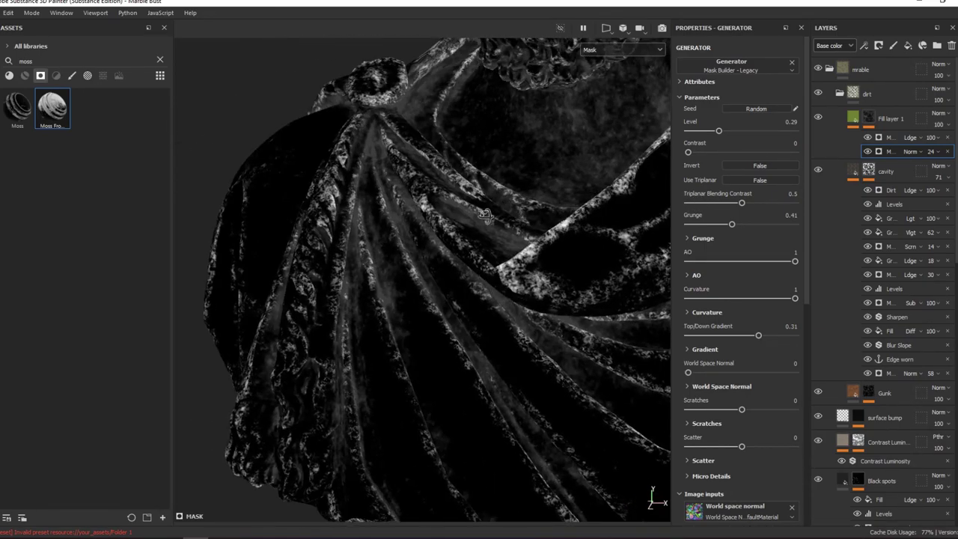
scroll(580, 230, up, 5)
Enable a height channel on the moss Fill layer 1, giving the moss a uniform height of 0.0162.
key(m)
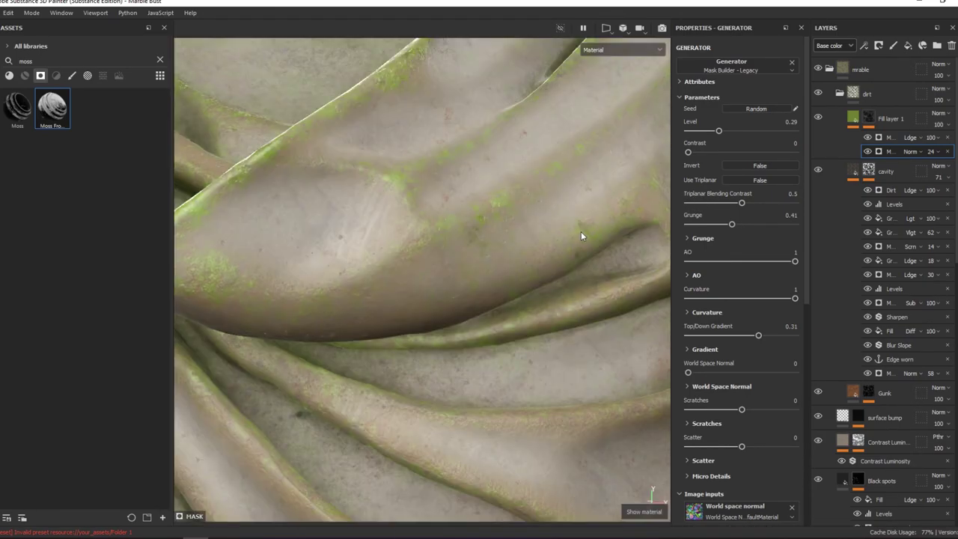
alt+drag(567, 246, 580, 206)
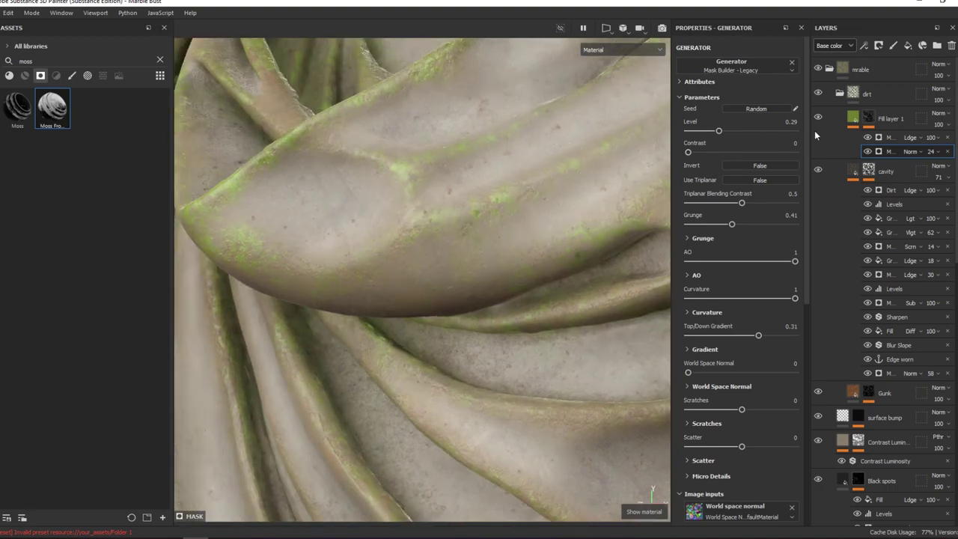
click(844, 118)
click(739, 193)
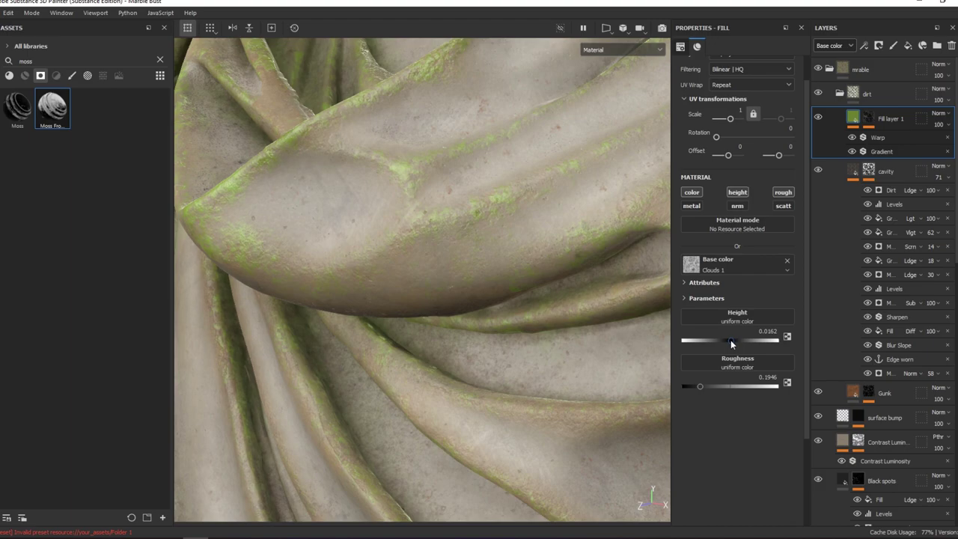
Check the Warp filter settings, frame the whole bust, and reselect the moss fill layer.
mouse_move(636, 314)
alt+mouse_down()
mouse_move(458, 214)
mouse_move(655, 235)
mouse_move(458, 234)
alt+mouse_up()
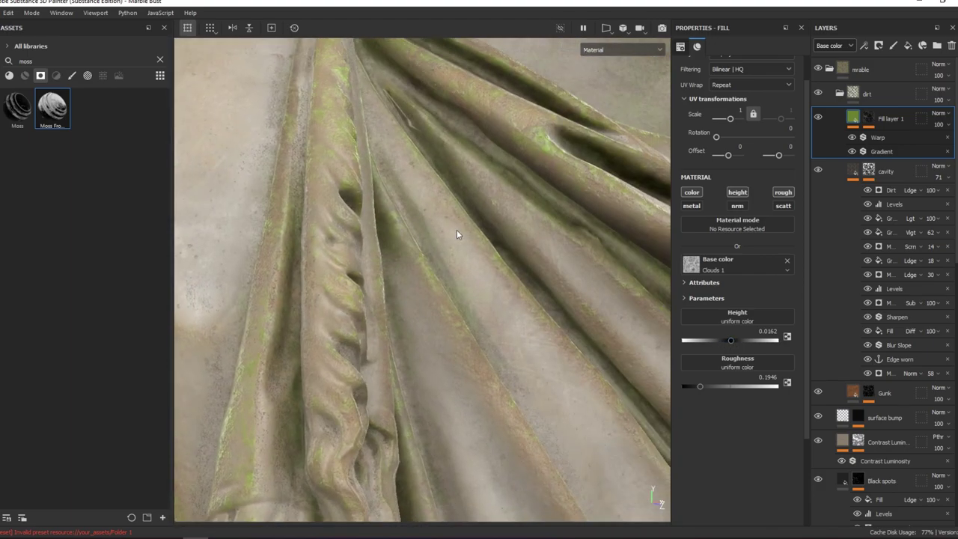
click(853, 138)
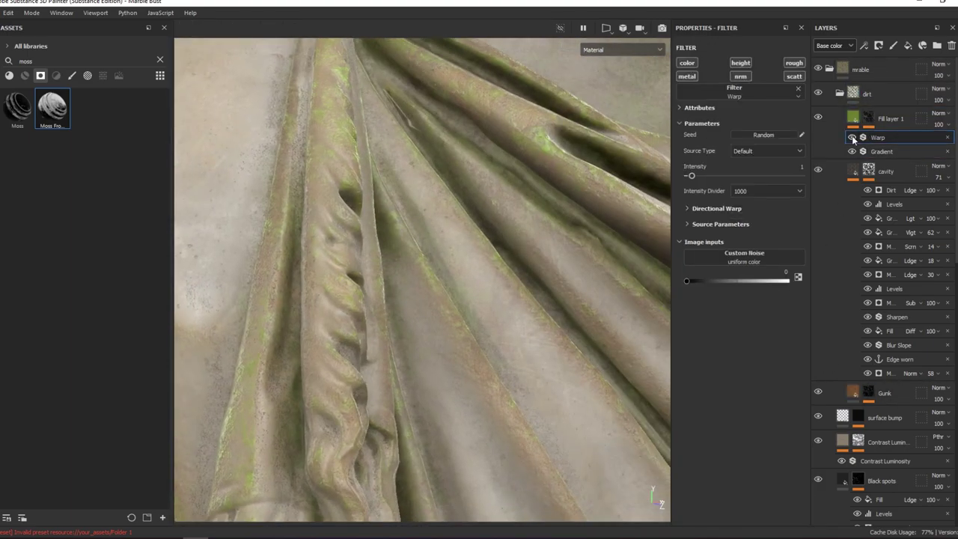
key(f)
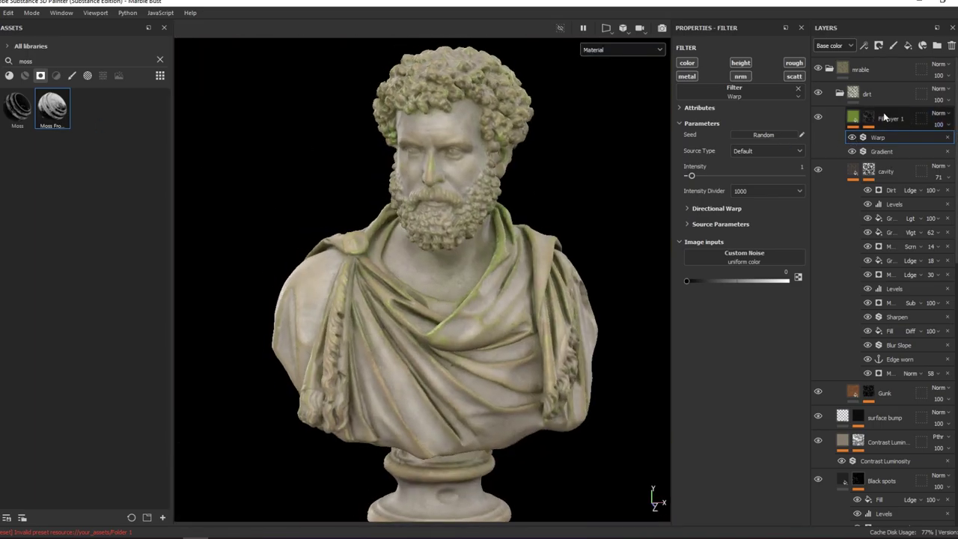
click(861, 124)
scroll(489, 314, up, 5)
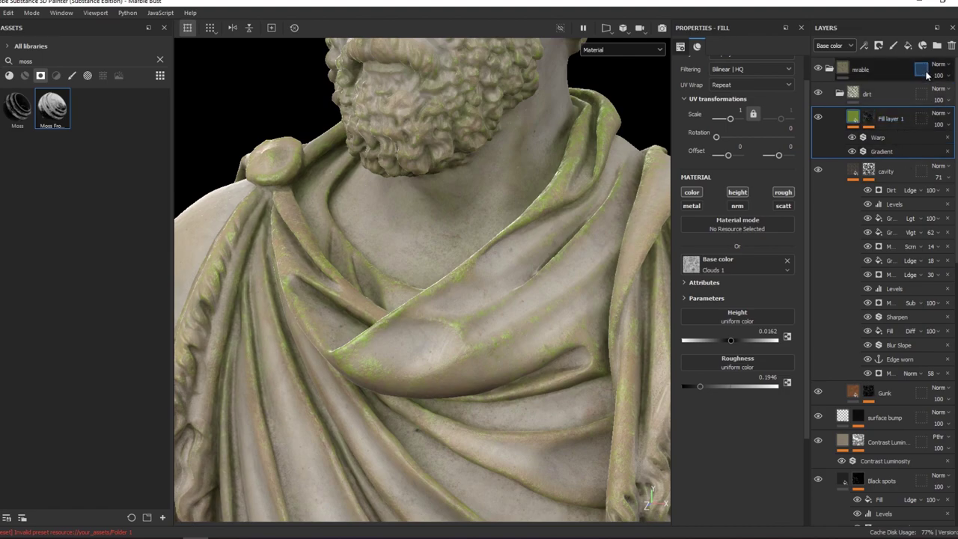
Duplicate the moss fill layer with Ctrl+D and review the copy's mask generator settings.
key(ctrl+d)
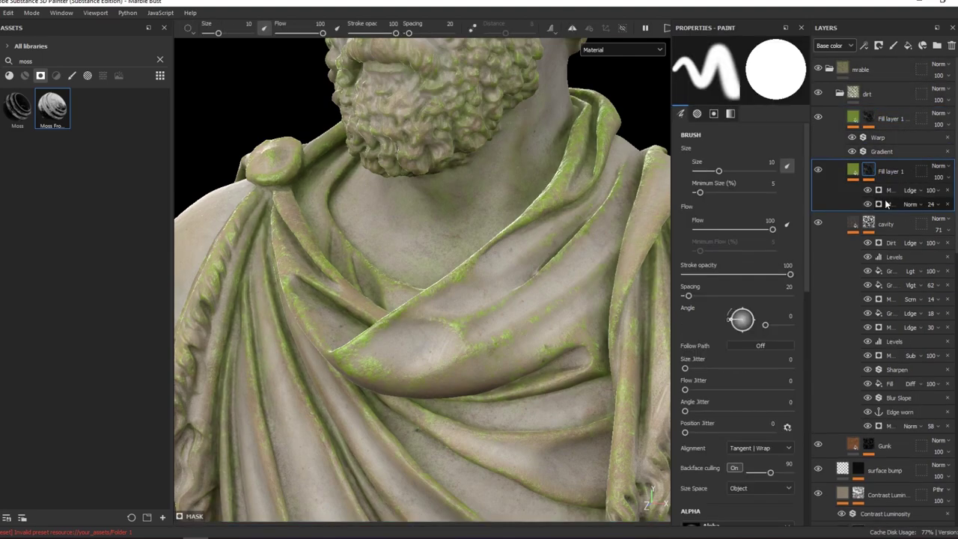
scroll(805, 299, down, 2)
scroll(804, 314, down, 1)
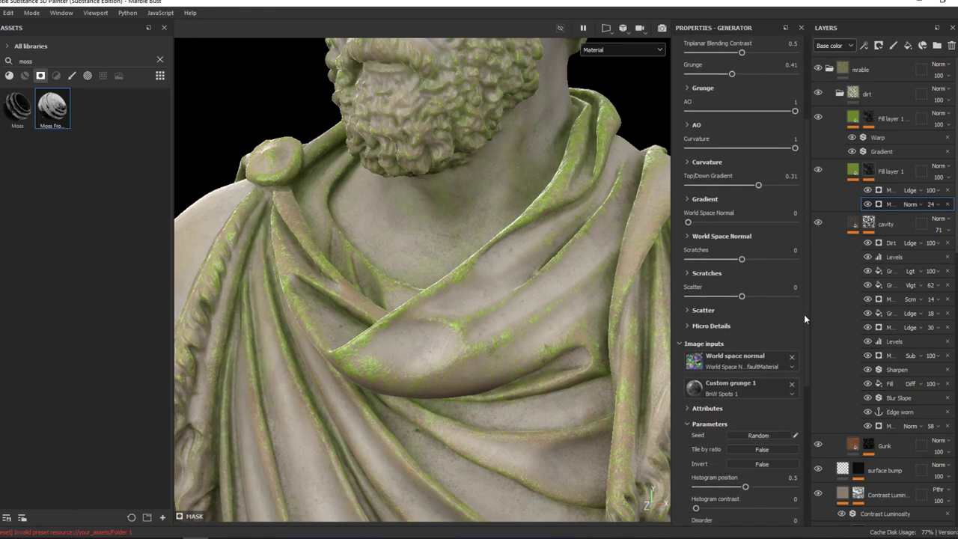
scroll(803, 314, up, 3)
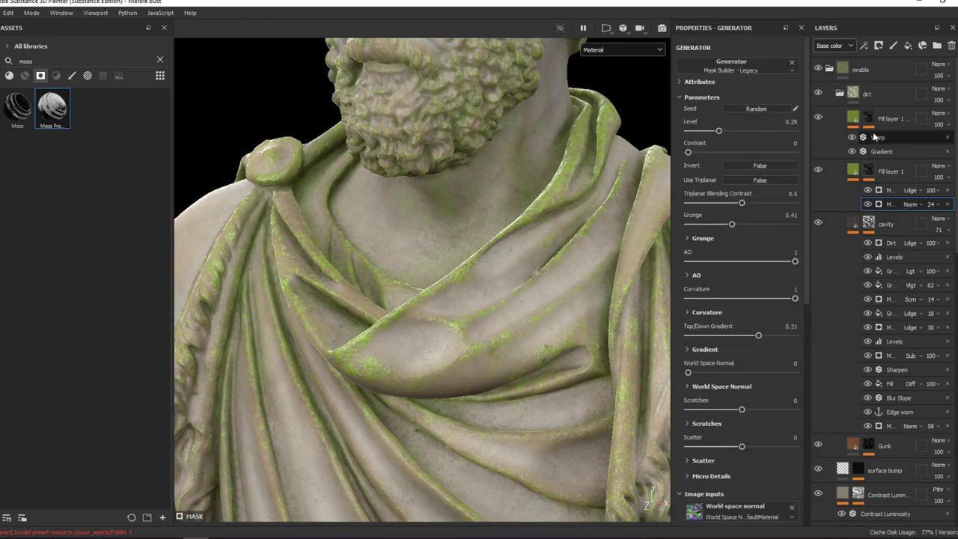
click(836, 189)
scroll(808, 175, down, 5)
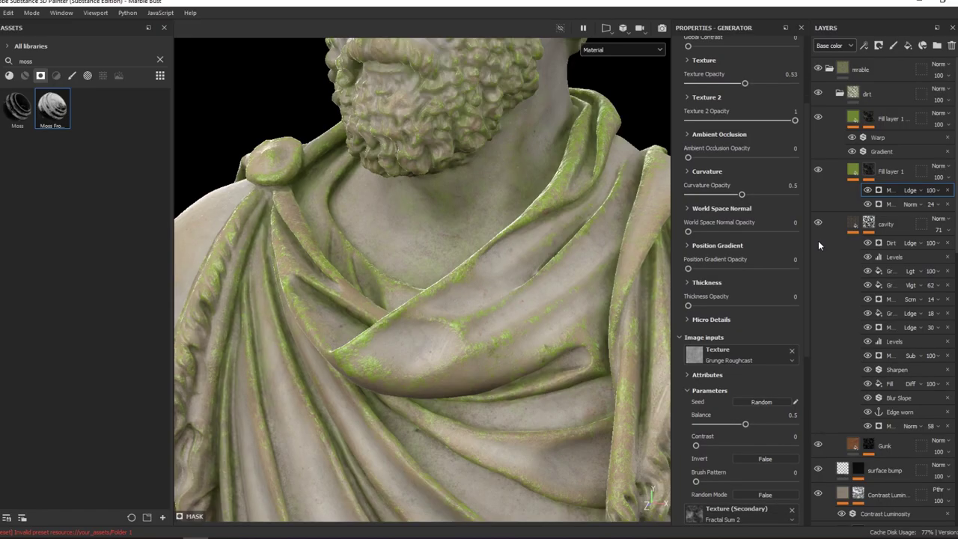
On the duplicated moss layer, search the Base color texture choices for fractal textures.
click(889, 120)
click(743, 265)
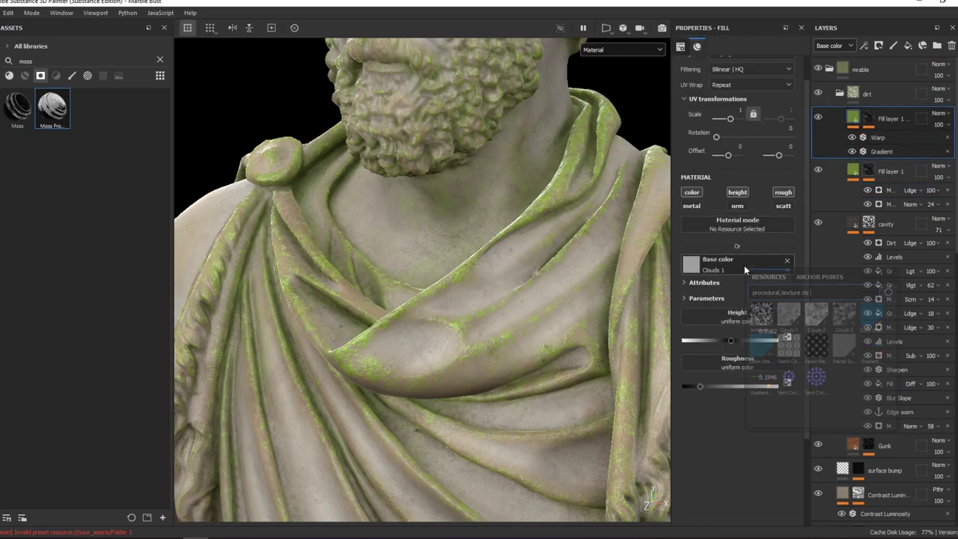
key(BackSpace)
key(BackSpace)
key(BackSpace)
text(f)
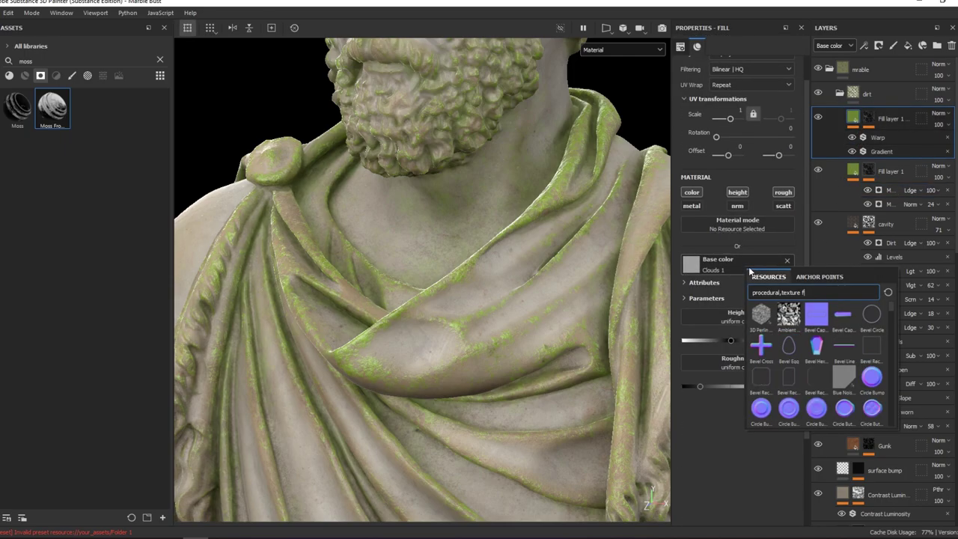
text(radc)
key(BackSpace)
key(BackSpace)
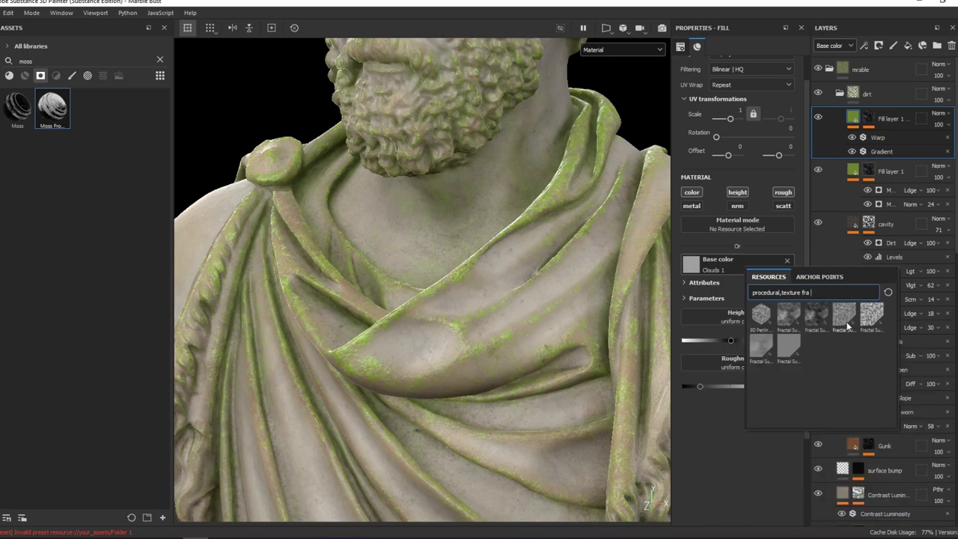
Load Fractal Sum 3 as the moss Base color at scale 20, with the mask disabled for preview.
click(846, 320)
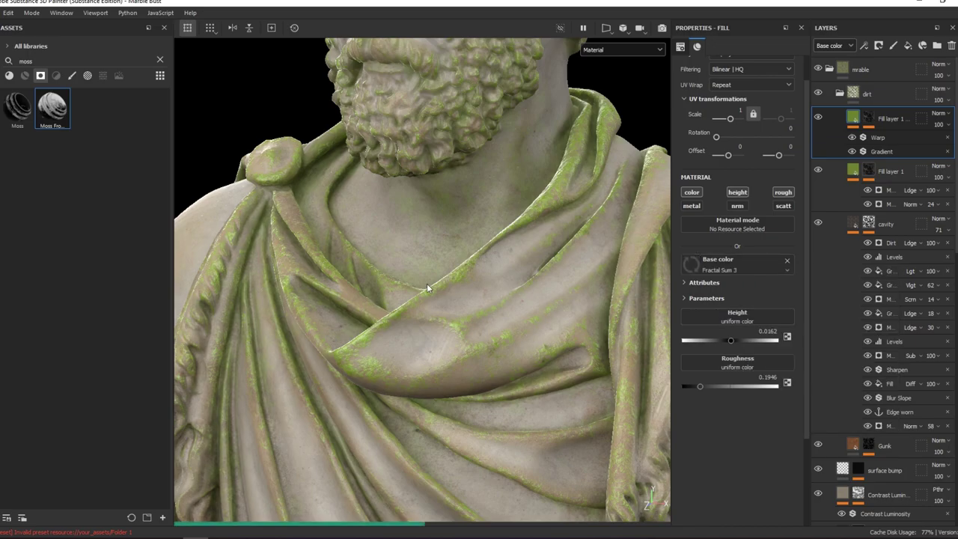
click(865, 122)
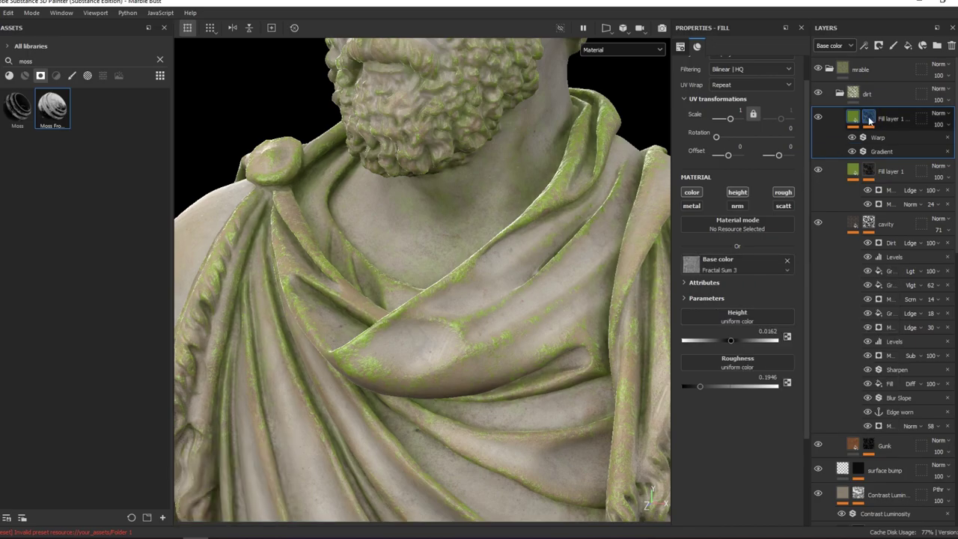
shift+click(869, 121)
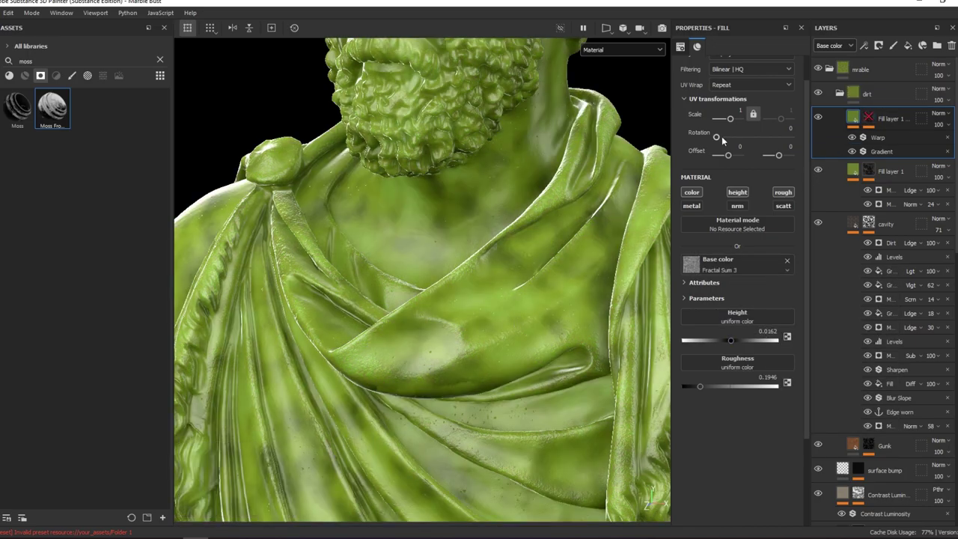
drag(738, 111, 742, 113)
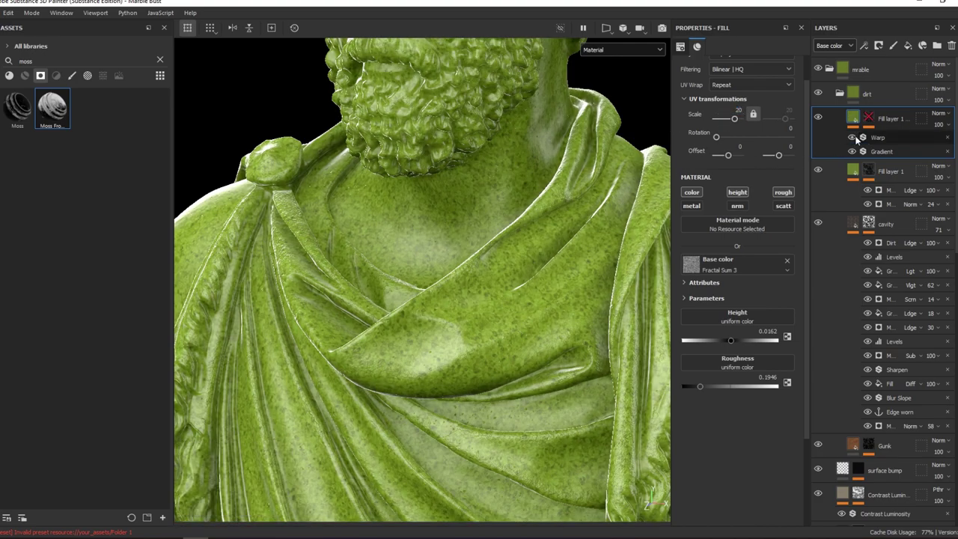
Turn off the moss fill's roughness and height channels so it affects colour only.
click(877, 138)
key(f)
scroll(442, 327, up, 5)
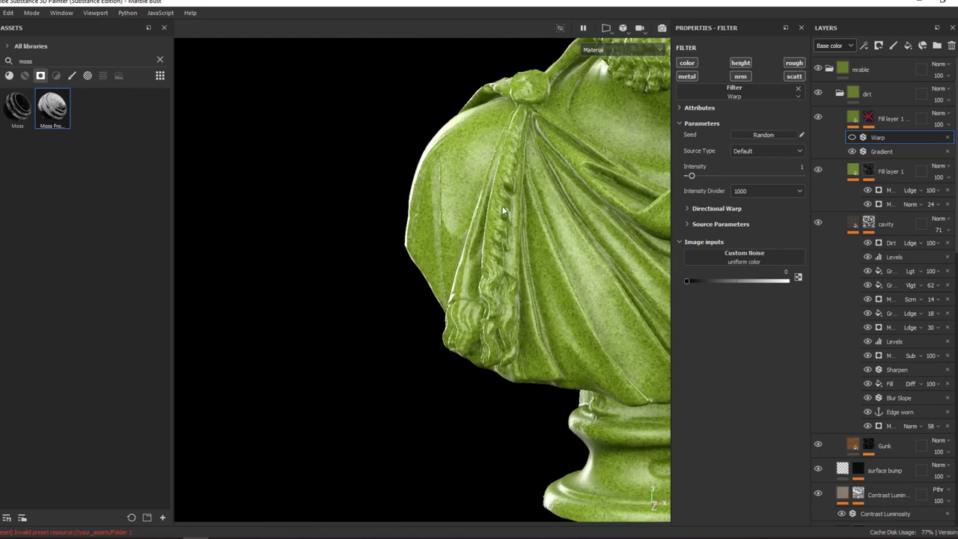
click(890, 119)
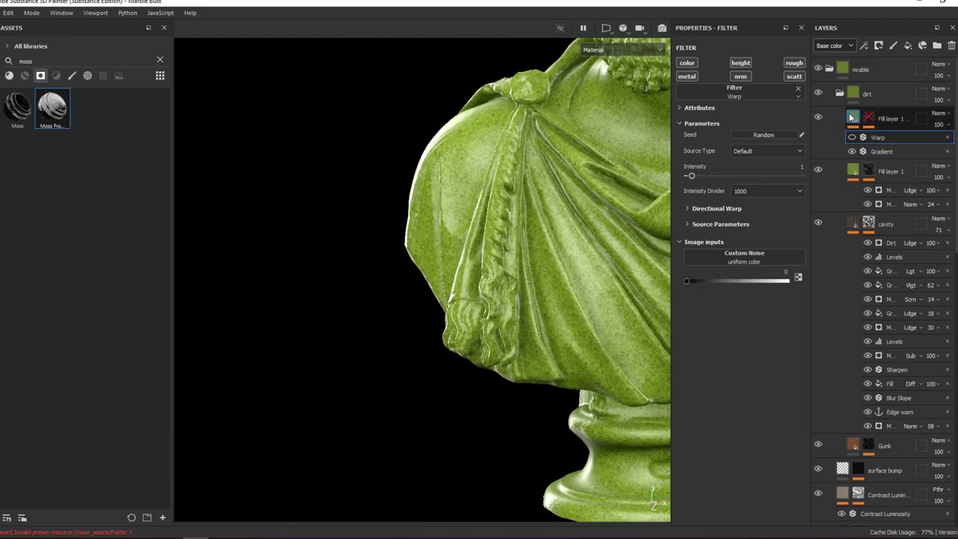
scroll(464, 228, down, 2)
scroll(464, 228, down, 2)
drag(739, 387, 751, 389)
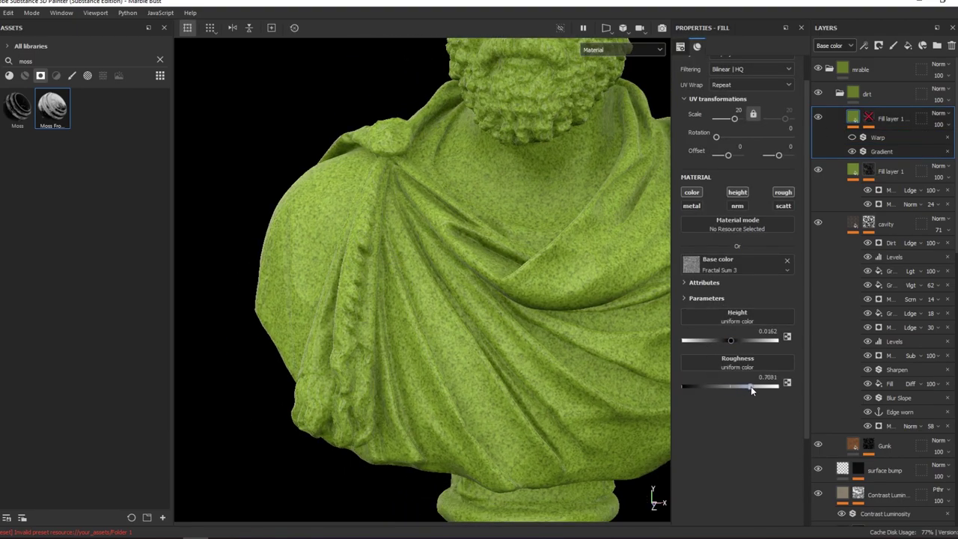
click(783, 194)
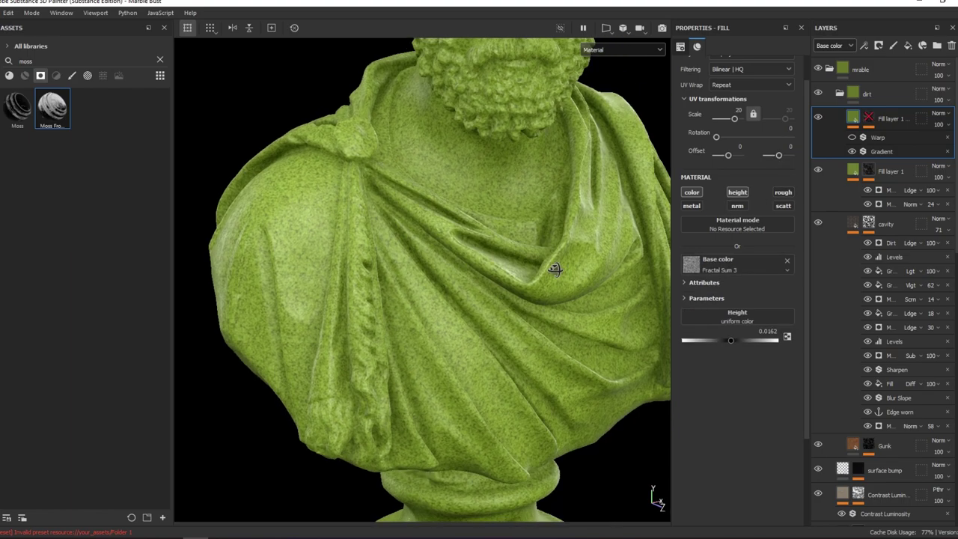
click(737, 193)
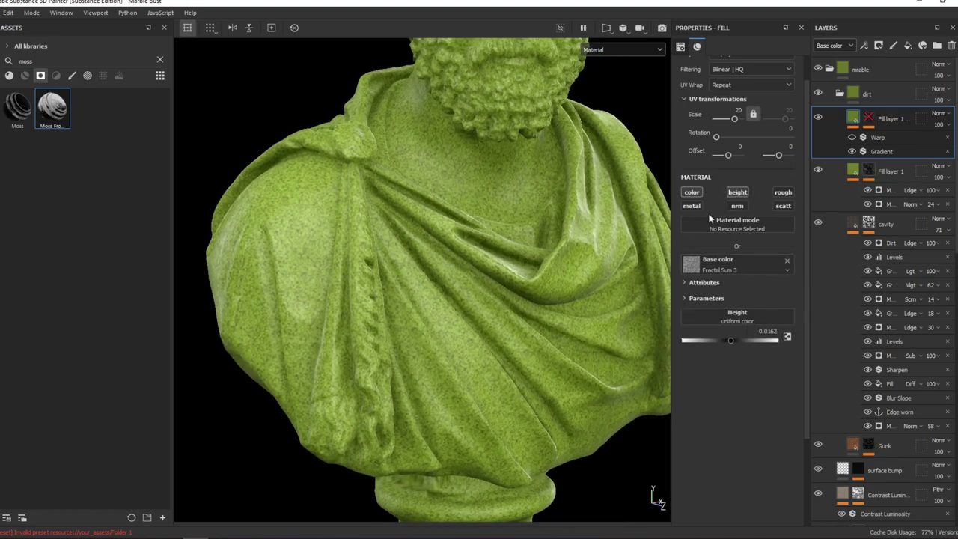
Enable Warp on the moss texture at intensity 3.1 and re-enable the moss mask.
scroll(517, 325, up, 3)
scroll(322, 214, up, 3)
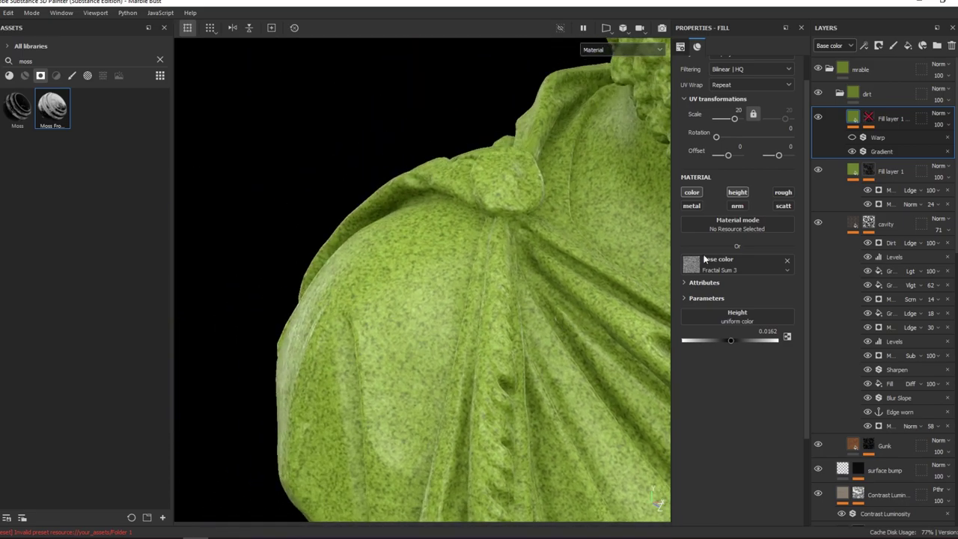
click(852, 137)
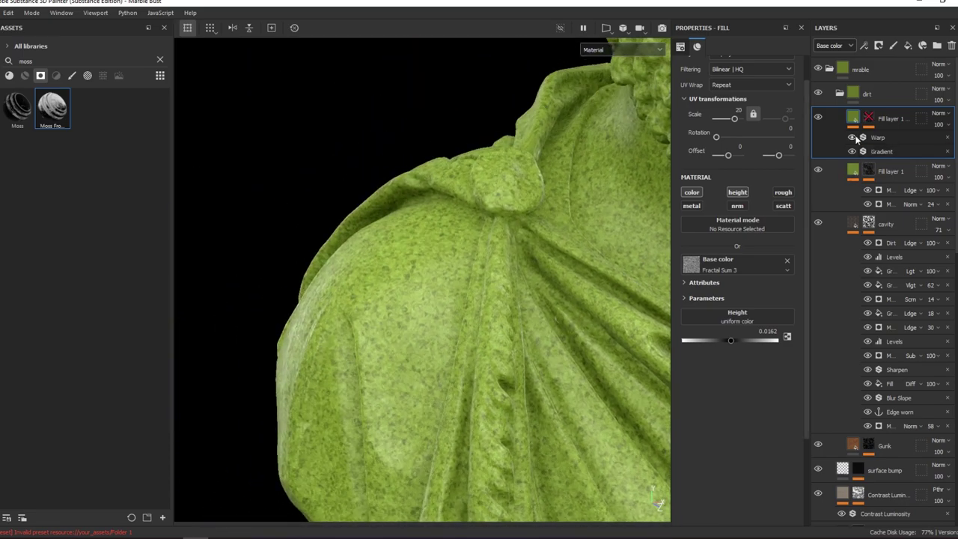
click(859, 138)
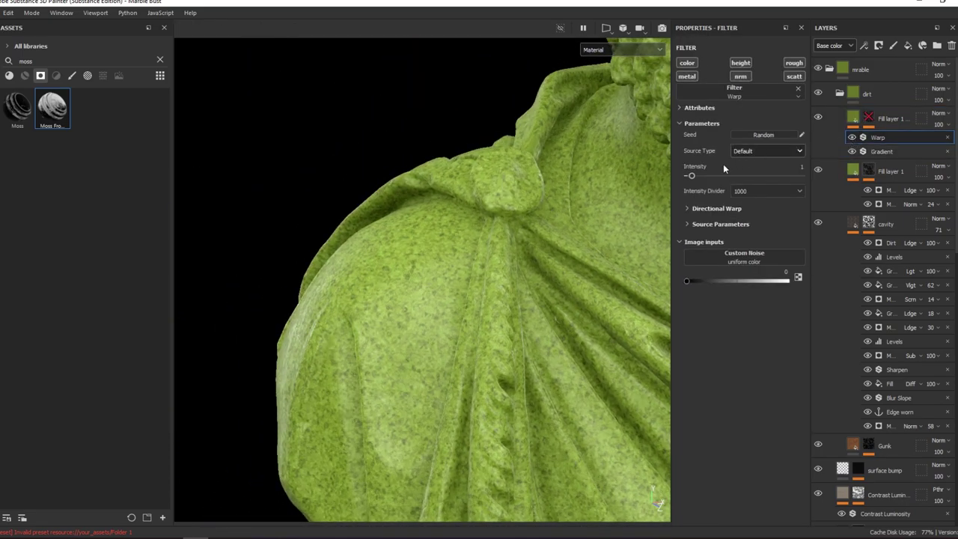
alt+drag(601, 186, 607, 216)
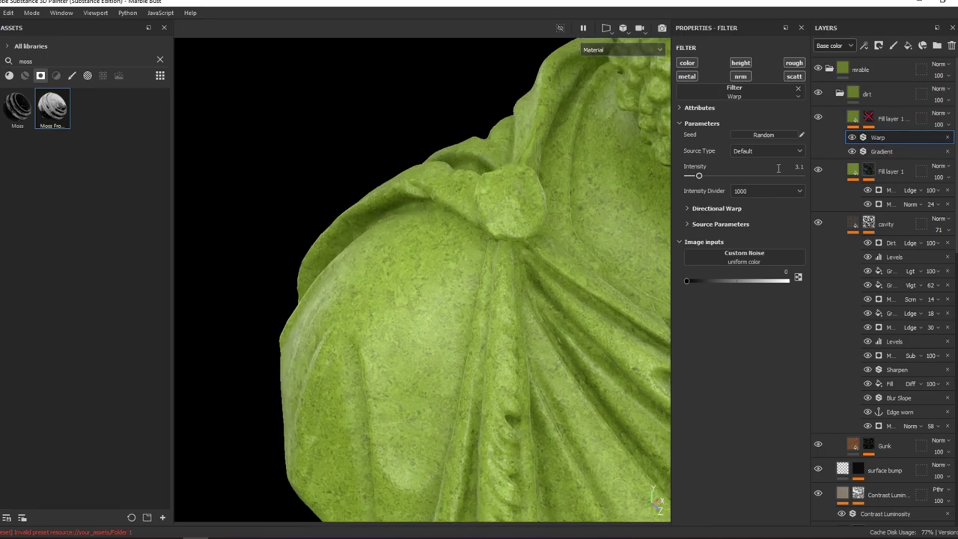
mouse_move(666, 187)
alt+mouse_down()
mouse_move(651, 205)
mouse_move(733, 196)
alt+mouse_up()
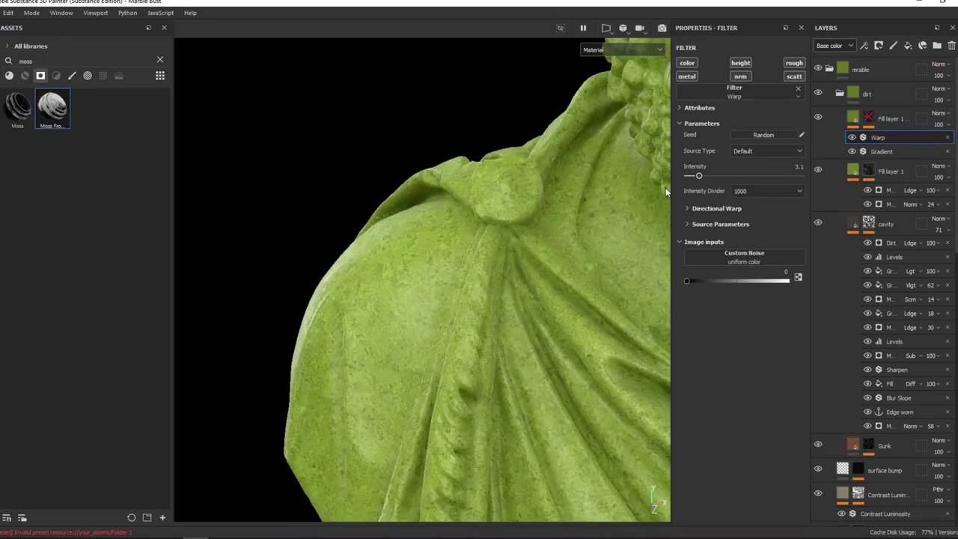
alt+drag(666, 191, 827, 122)
shift+click(868, 118)
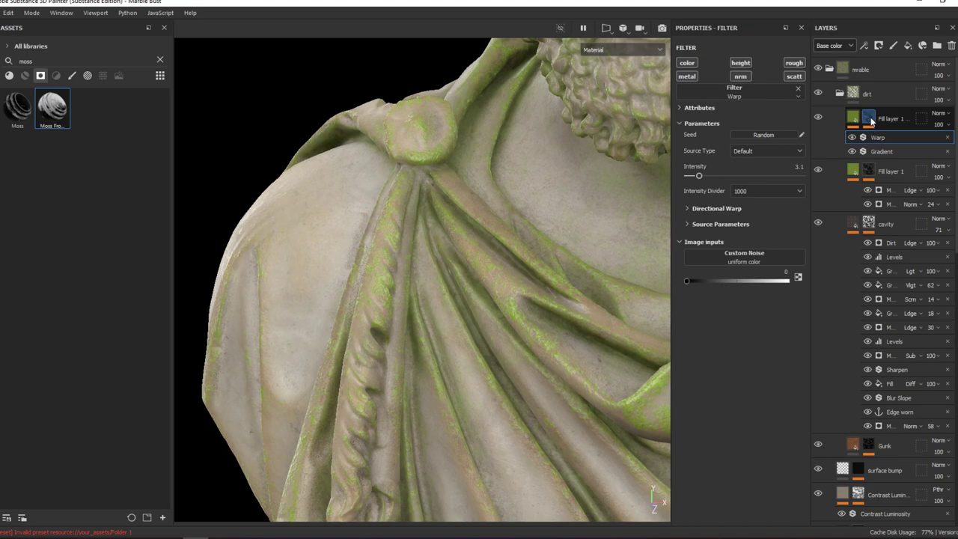
Hide the old mask effect and add the Moss smart mask to the moss layer's mask.
alt+click(870, 120)
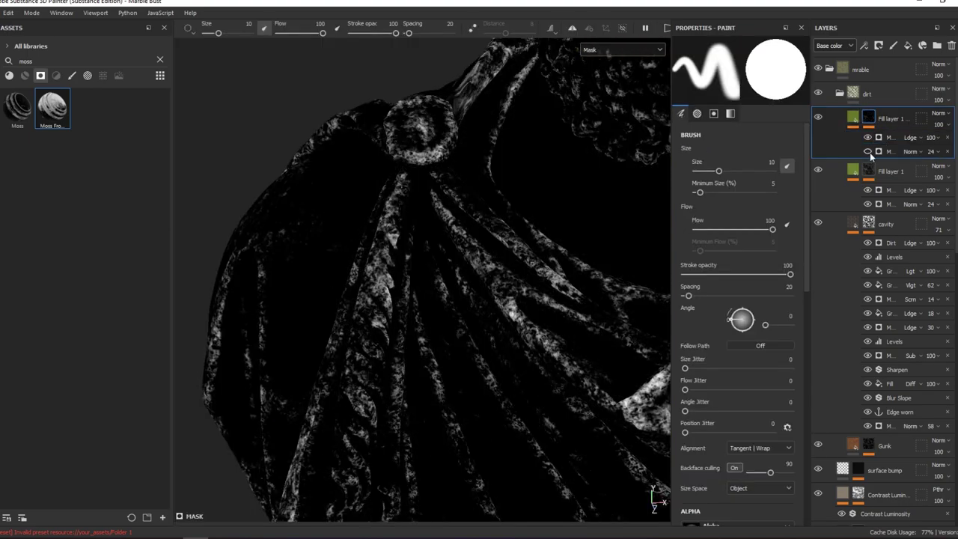
click(868, 152)
drag(23, 118, 898, 150)
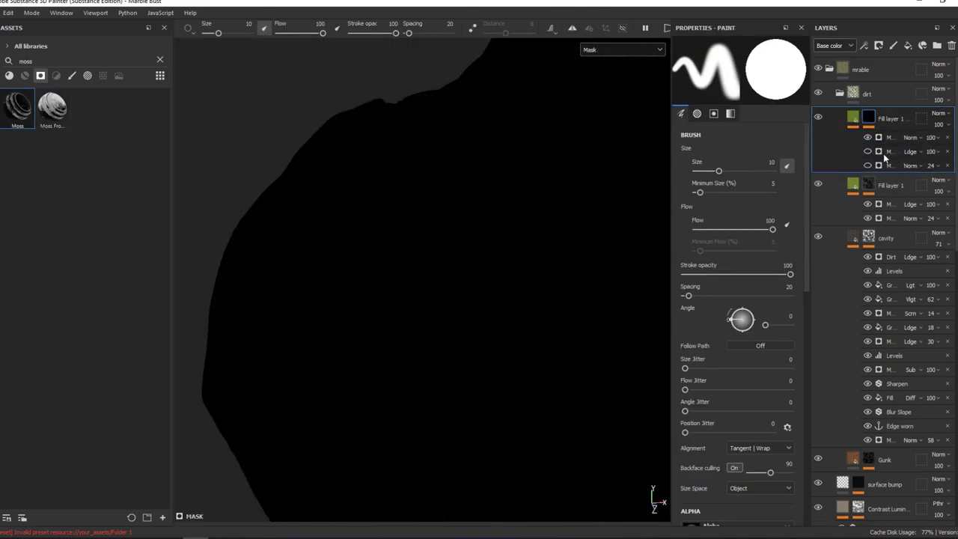
alt+middle_drag(628, 200, 573, 140)
key(m)
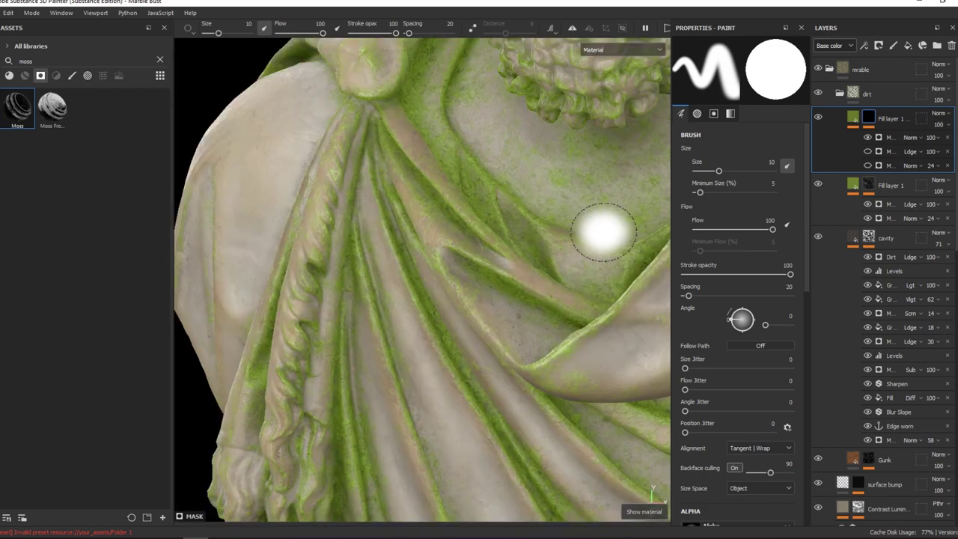
alt+middle_drag(599, 225, 524, 122)
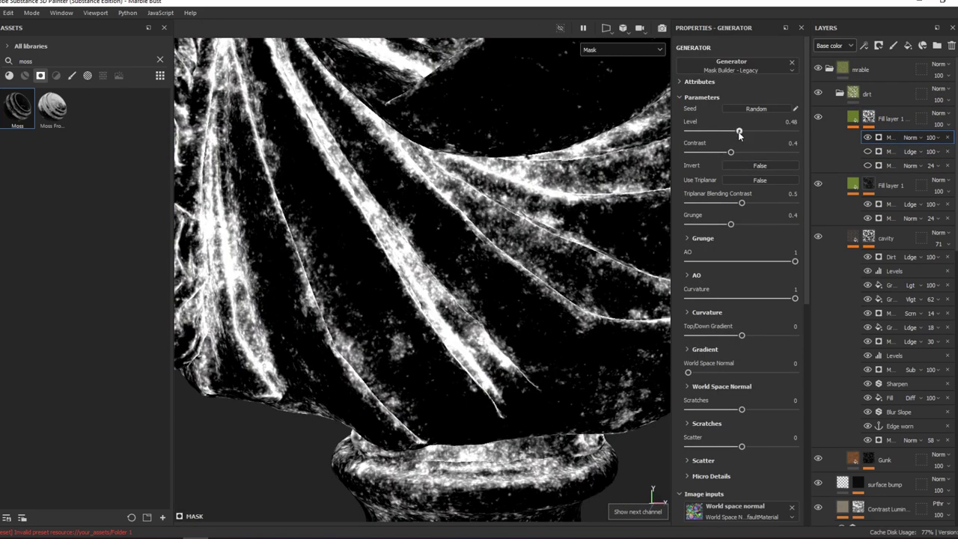
Set the Moss mask level to 0.3 and delete the unused mask effect.
drag(738, 132, 721, 131)
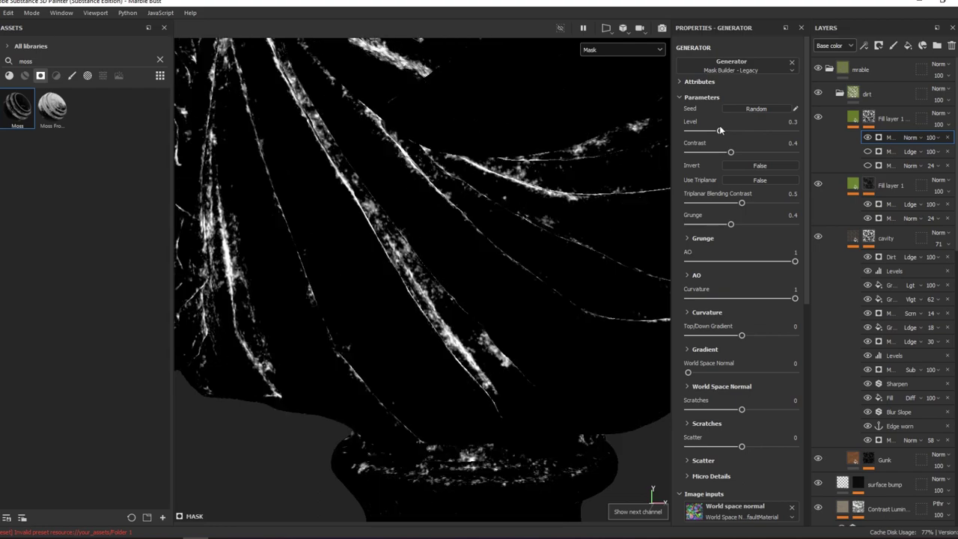
key(m)
alt+drag(445, 196, 419, 156)
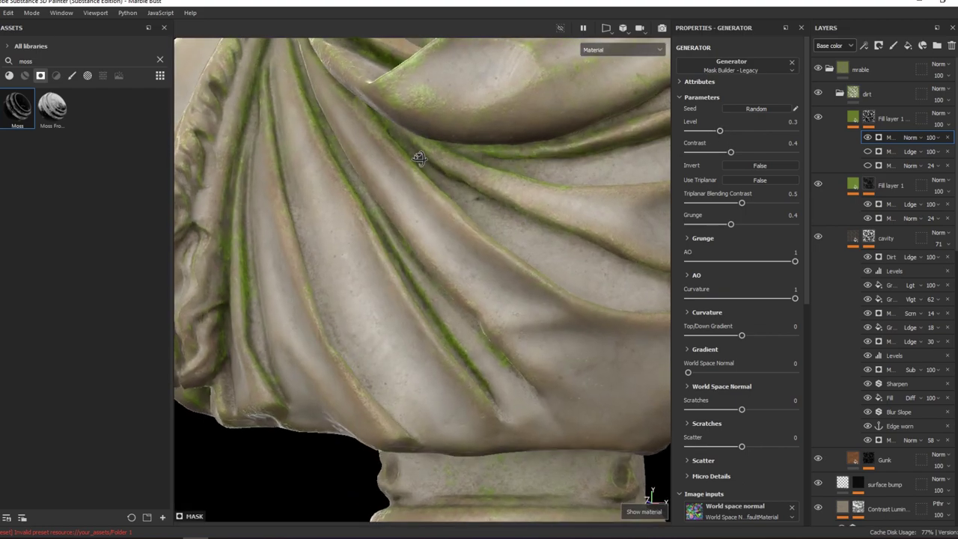
scroll(619, 239, up, 2)
scroll(620, 239, down, 1)
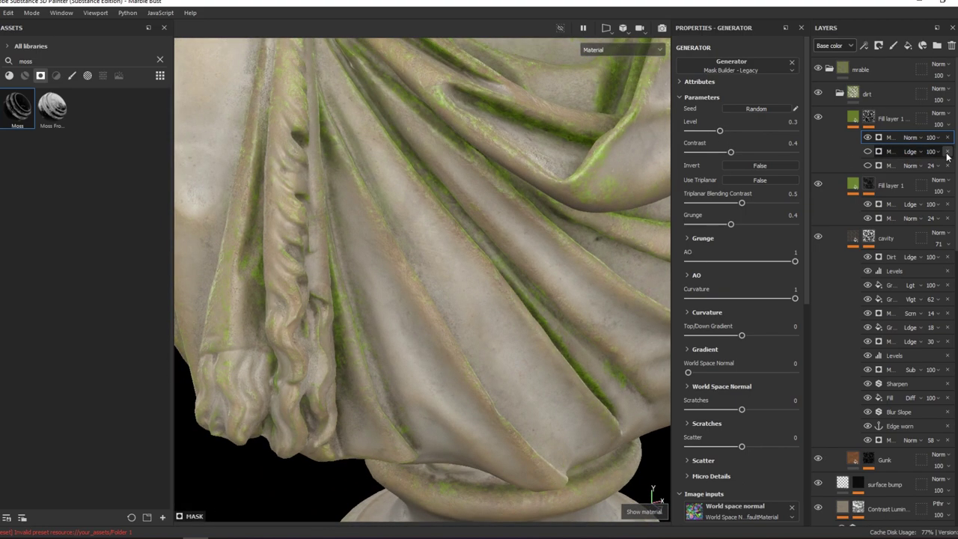
click(947, 151)
click(853, 119)
alt+drag(442, 209, 440, 177)
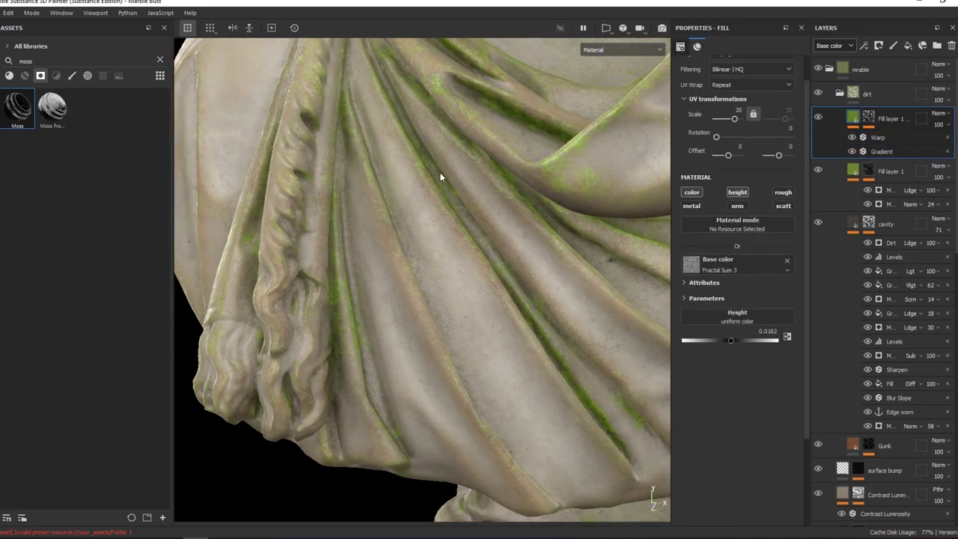
scroll(440, 177, down, 2)
Set the moss Gradient's Color 2 to 797822 and Color 3 to 8C9441.
click(882, 151)
click(778, 239)
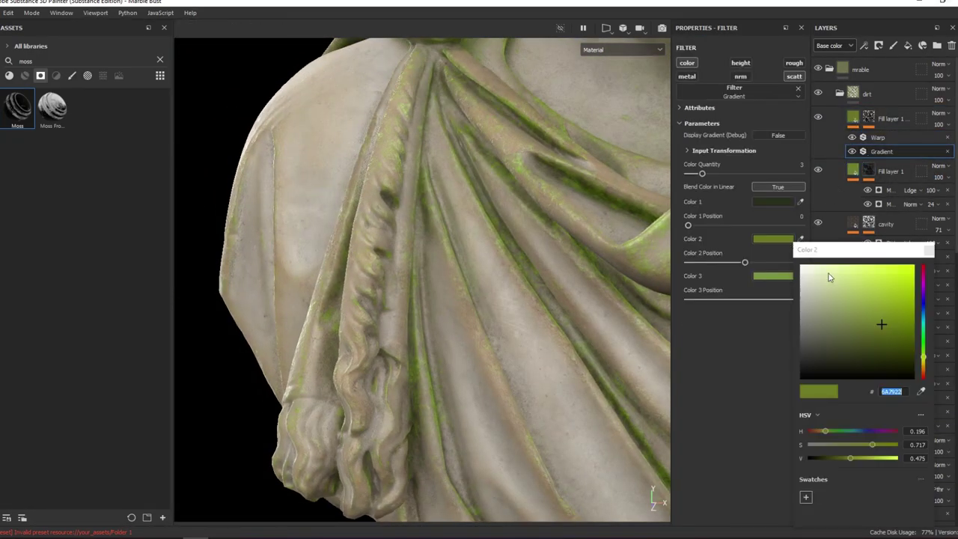
drag(924, 360, 924, 349)
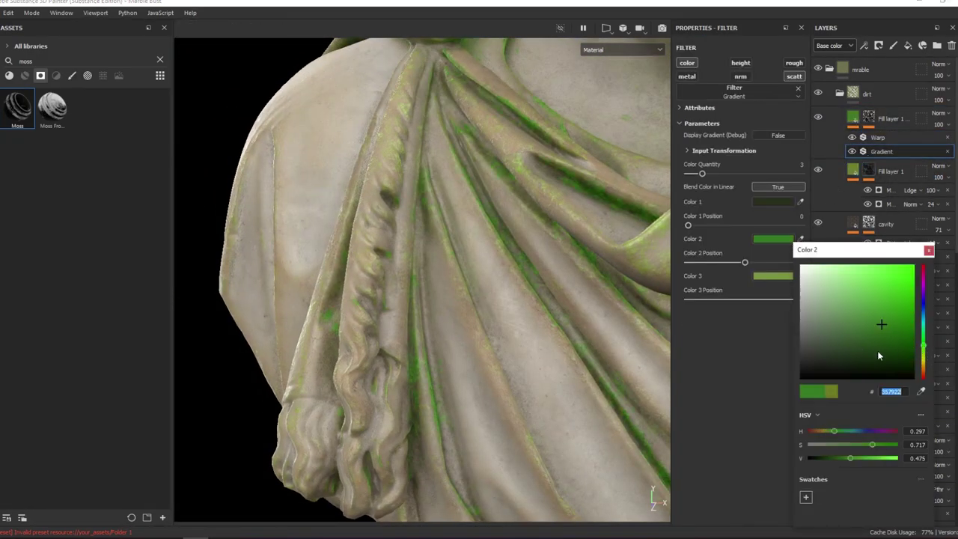
click(779, 278)
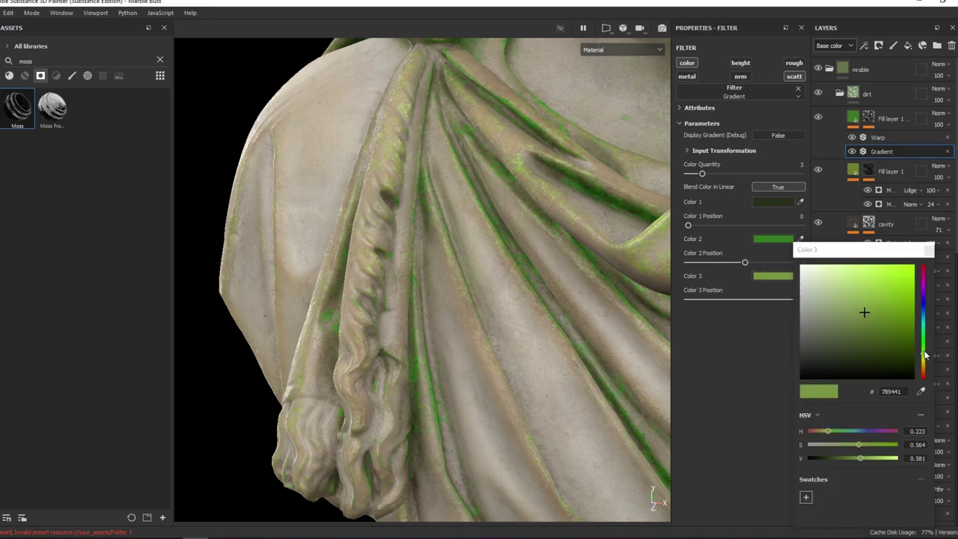
drag(925, 357, 925, 363)
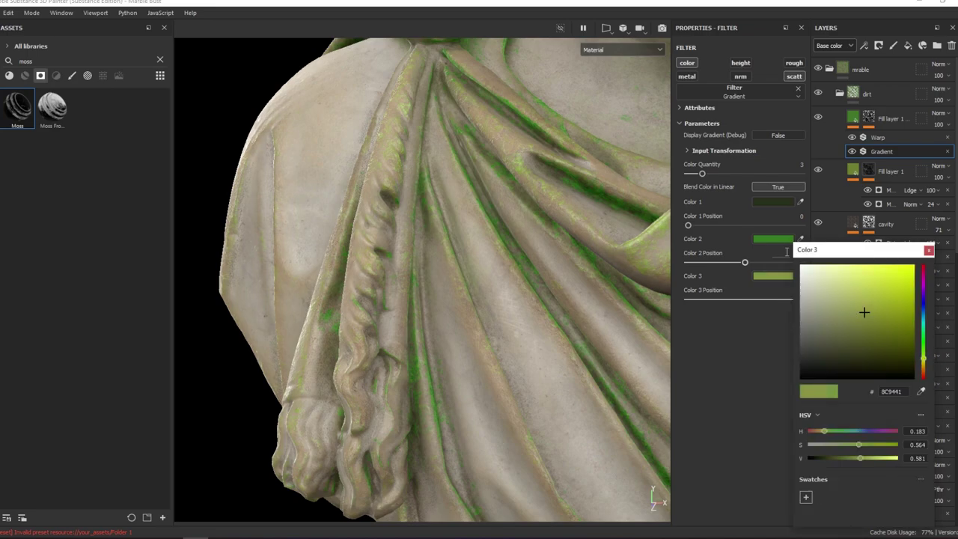
click(777, 240)
click(925, 364)
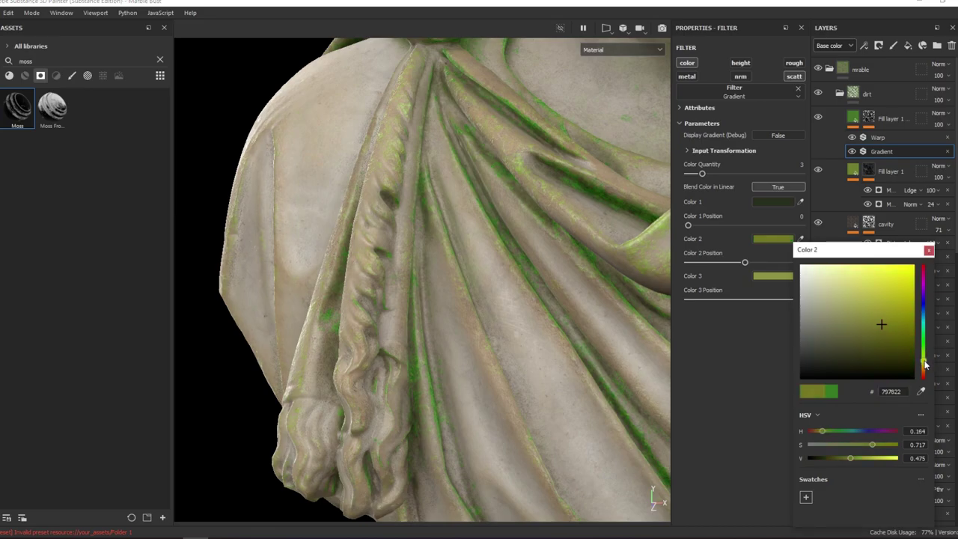
Lower the top moss fill opacity to 29 and the mask effects to 27 and 43.
mouse_move(449, 210)
alt+mouse_down()
mouse_move(536, 200)
mouse_move(487, 214)
mouse_move(331, 160)
mouse_move(400, 155)
mouse_move(473, 177)
alt+mouse_up()
scroll(473, 177, down, 5)
scroll(272, 247, up, 5)
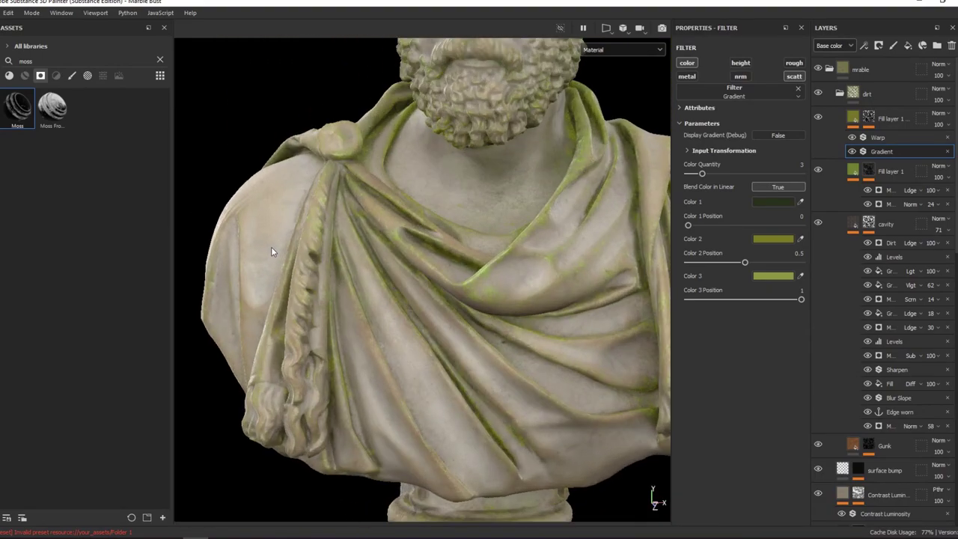
mouse_move(272, 246)
alt+mouse_down()
mouse_move(422, 201)
mouse_move(479, 196)
alt+mouse_up()
drag(939, 125, 943, 151)
mouse_move(938, 190)
mouse_down()
mouse_move(940, 211)
mouse_move(922, 210)
mouse_up()
mouse_move(603, 161)
alt+mouse_down()
mouse_move(466, 147)
mouse_move(580, 189)
alt+mouse_up()
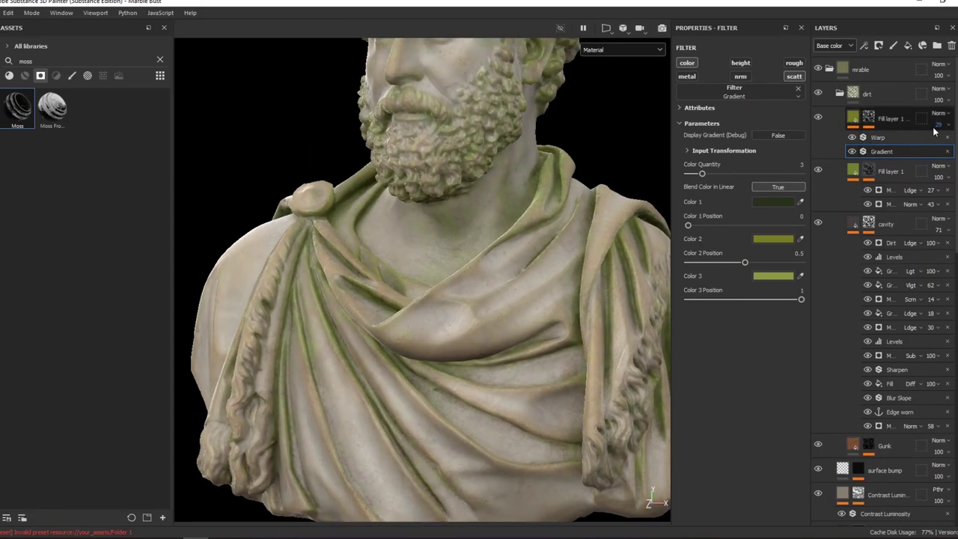
In Roughness view, toggle Fill layer 1 off and on to compare roughness.
key(c)
key(c)
key(c)
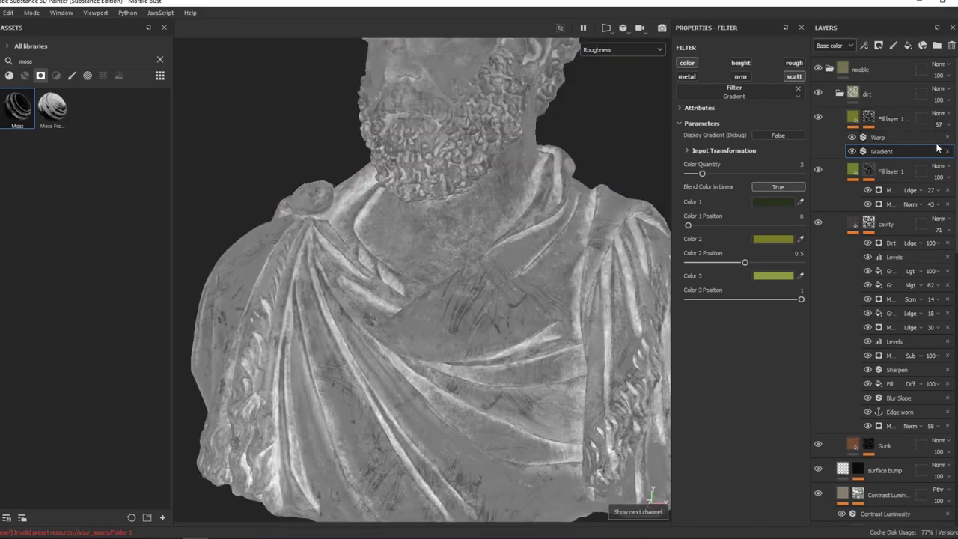
click(818, 117)
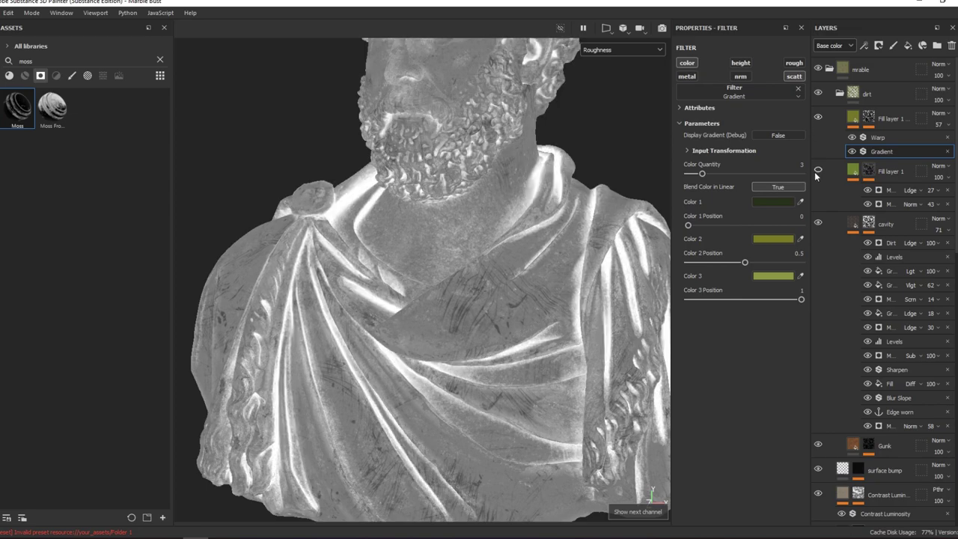
click(818, 171)
double_click(817, 171)
click(817, 171)
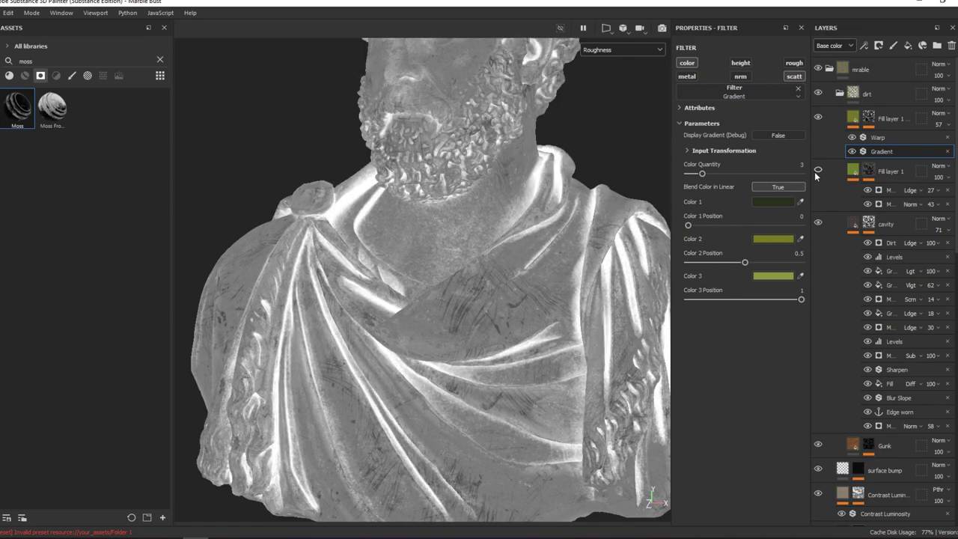
click(817, 170)
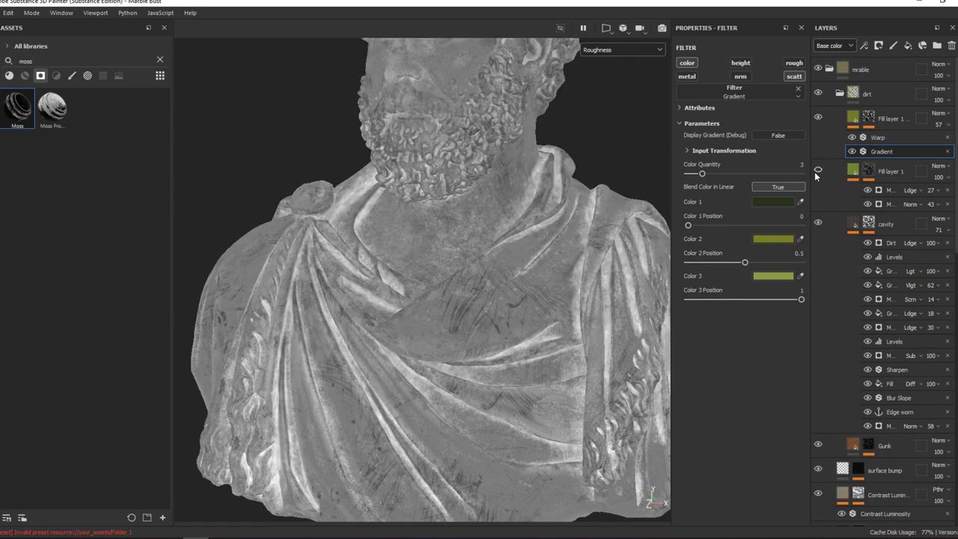
click(817, 171)
click(817, 170)
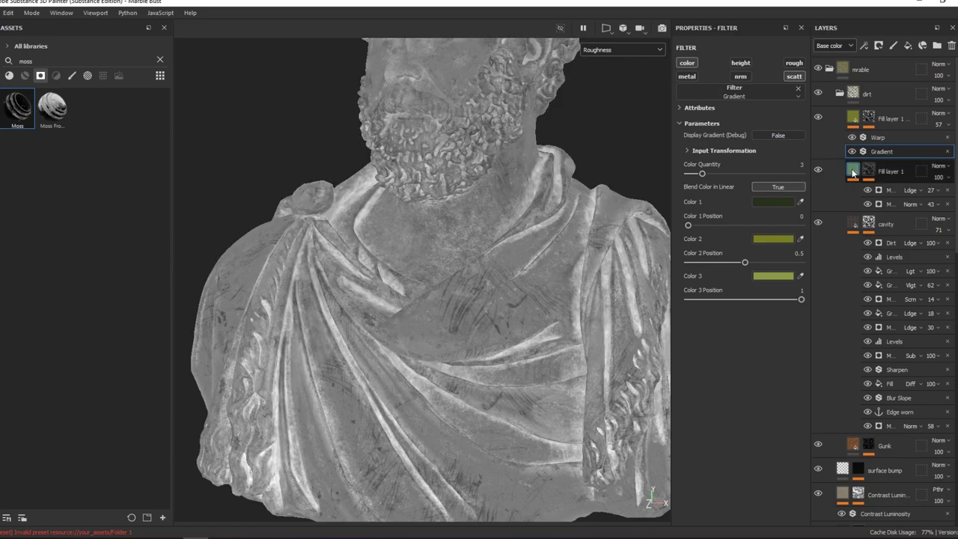
Select Fill layer 1, return to Material view and orbit toward the pedestal.
click(841, 176)
key(m)
mouse_move(494, 214)
alt+mouse_down()
mouse_move(617, 248)
mouse_move(577, 262)
mouse_move(455, 187)
mouse_move(559, 186)
mouse_move(506, 223)
mouse_move(628, 229)
mouse_move(466, 231)
mouse_move(407, 279)
mouse_move(468, 156)
mouse_move(503, 216)
mouse_move(577, 177)
alt+mouse_up()
scroll(589, 256, up, 5)
Switch the viewport display to the Scattering channel.
click(612, 50)
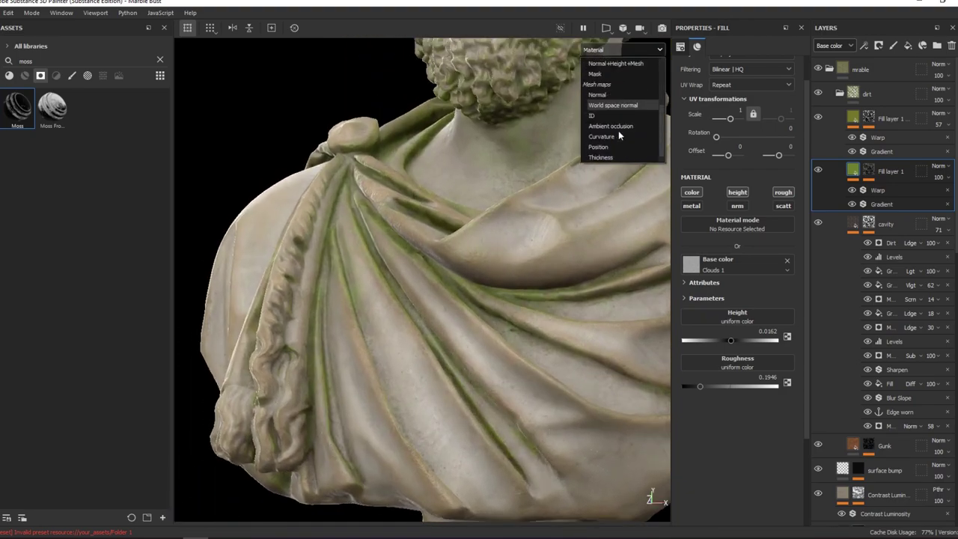
scroll(618, 130, up, 3)
click(617, 115)
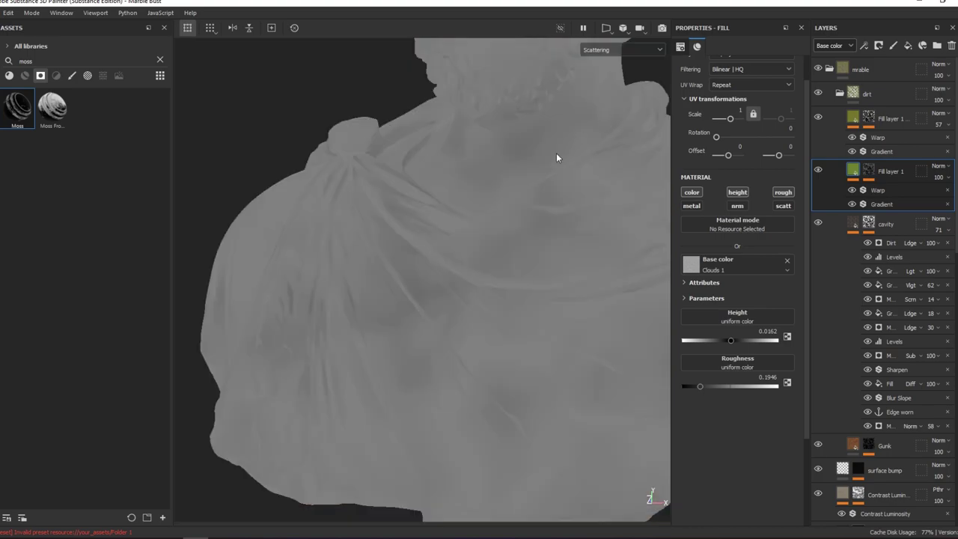
alt+drag(556, 153, 651, 157)
Enable the scatt channel on both moss Fill layer 1 layers.
click(868, 120)
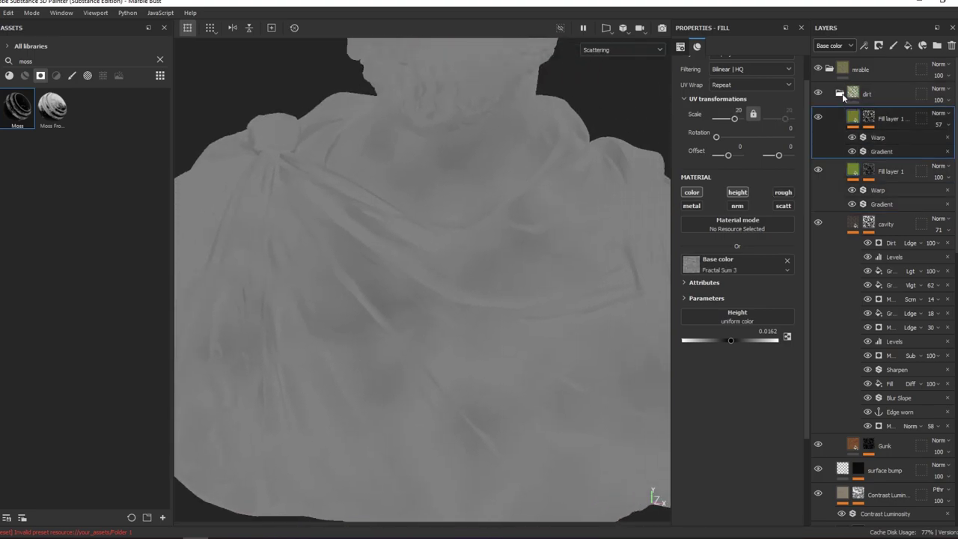
click(841, 94)
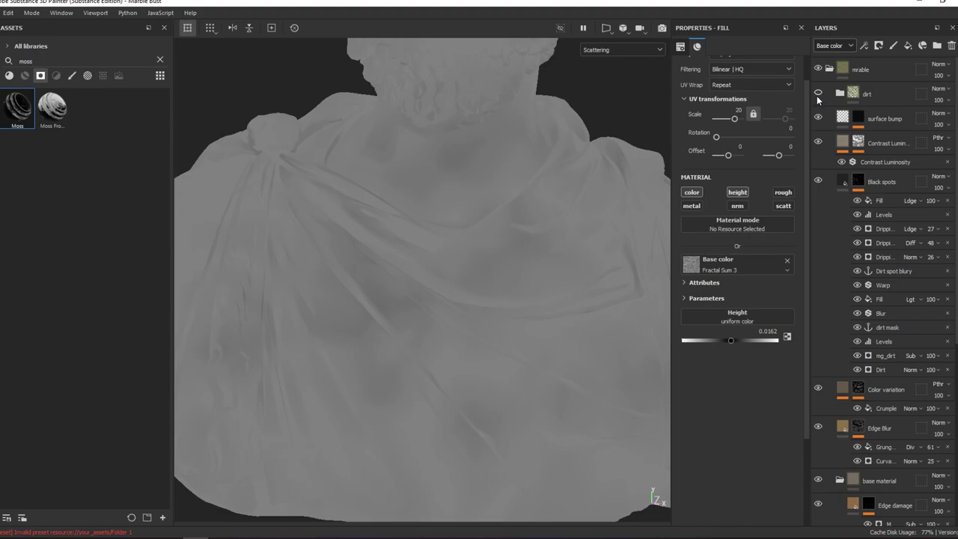
click(841, 93)
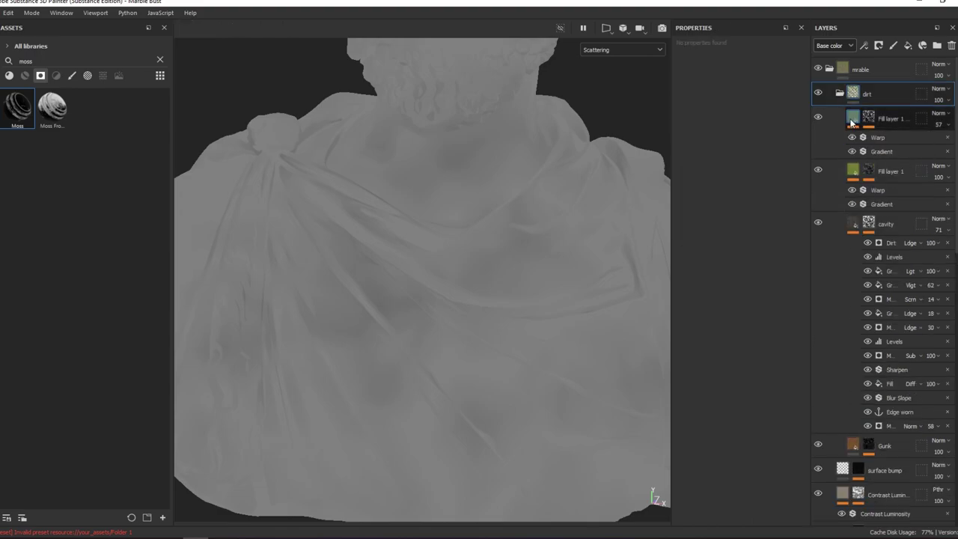
click(851, 122)
click(782, 208)
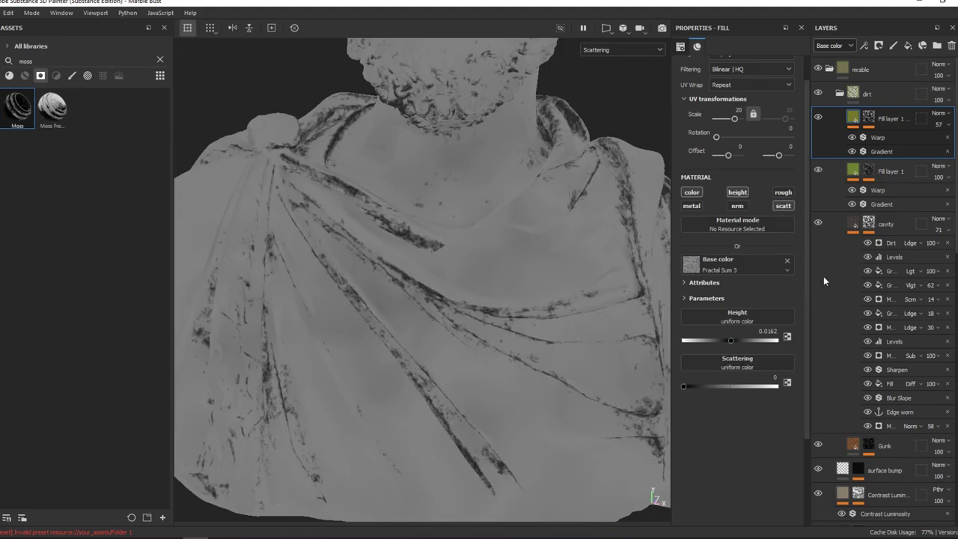
click(857, 171)
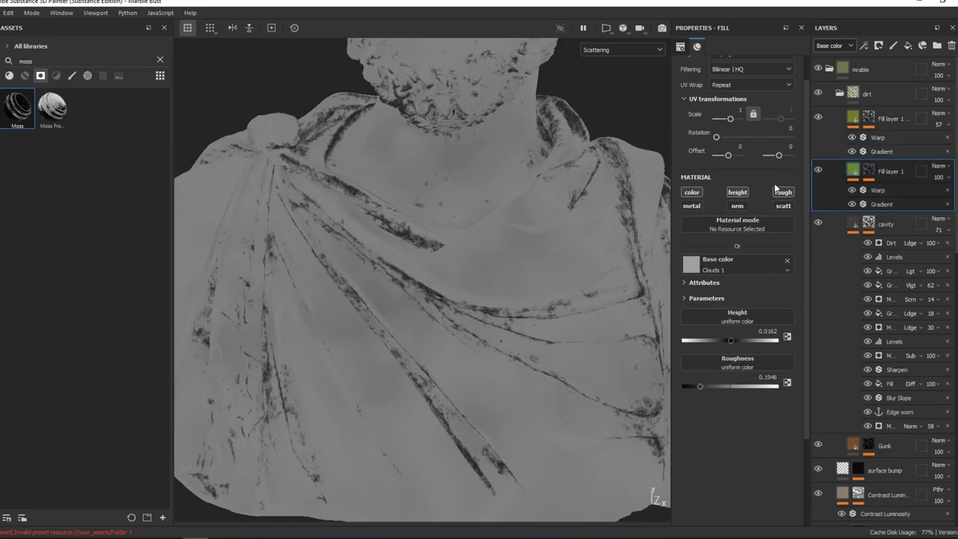
click(782, 207)
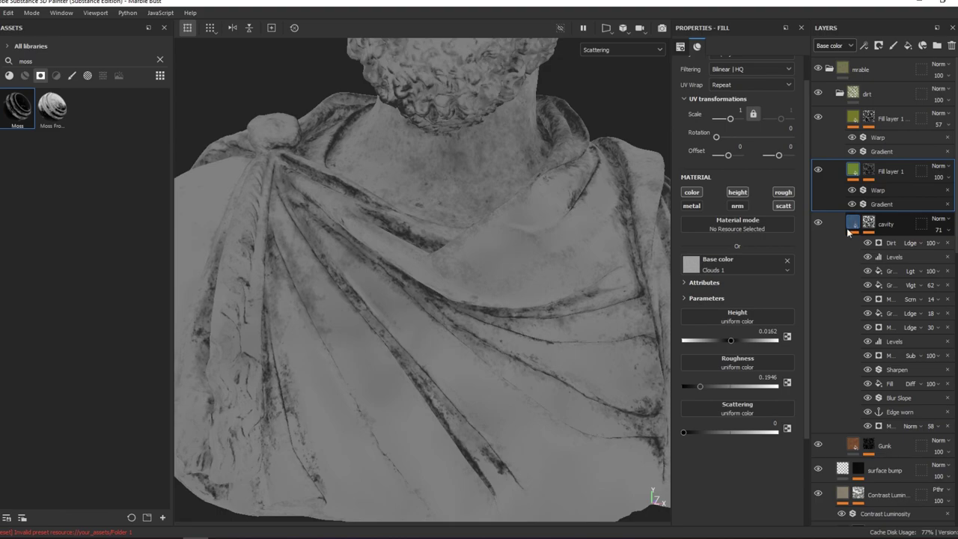
Enable the scatt channel on the Gunk and Black spots layers.
click(848, 231)
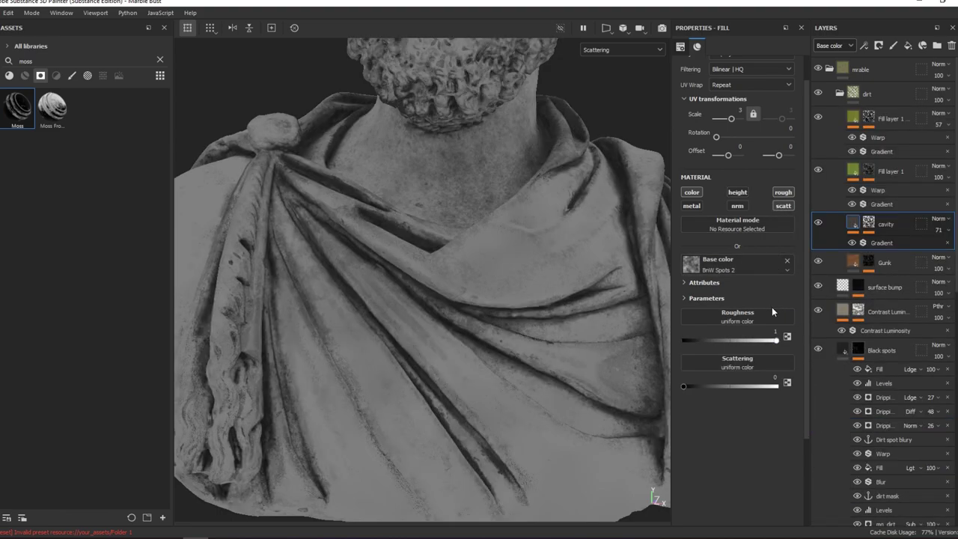
click(891, 264)
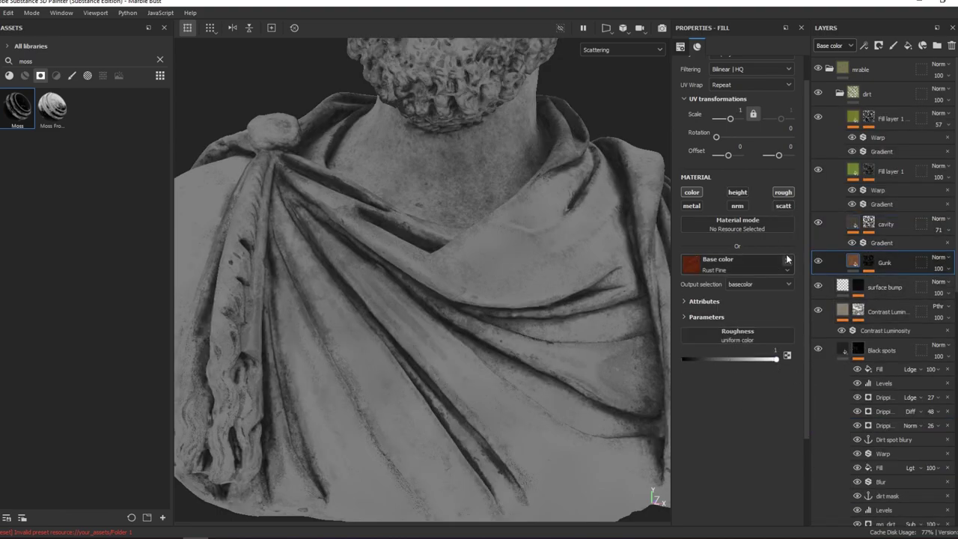
click(782, 207)
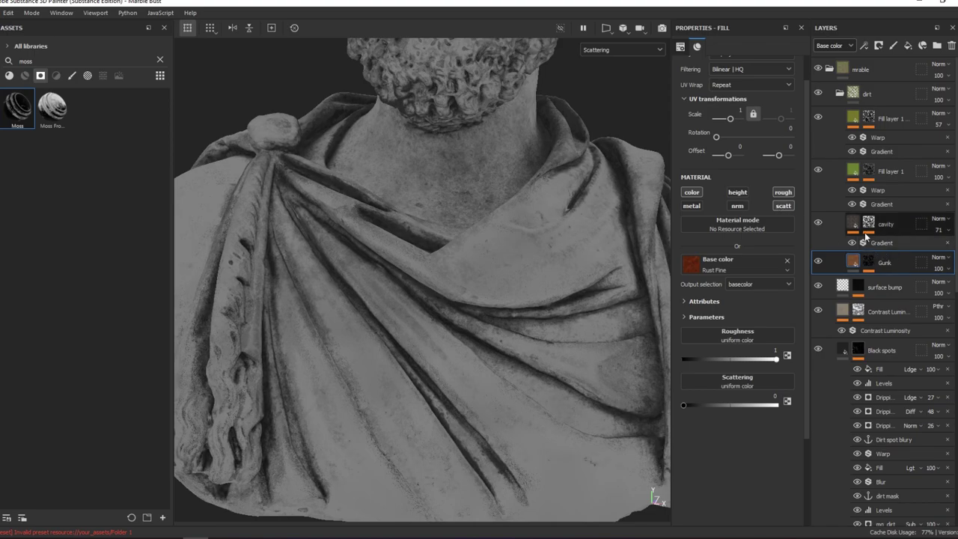
click(839, 289)
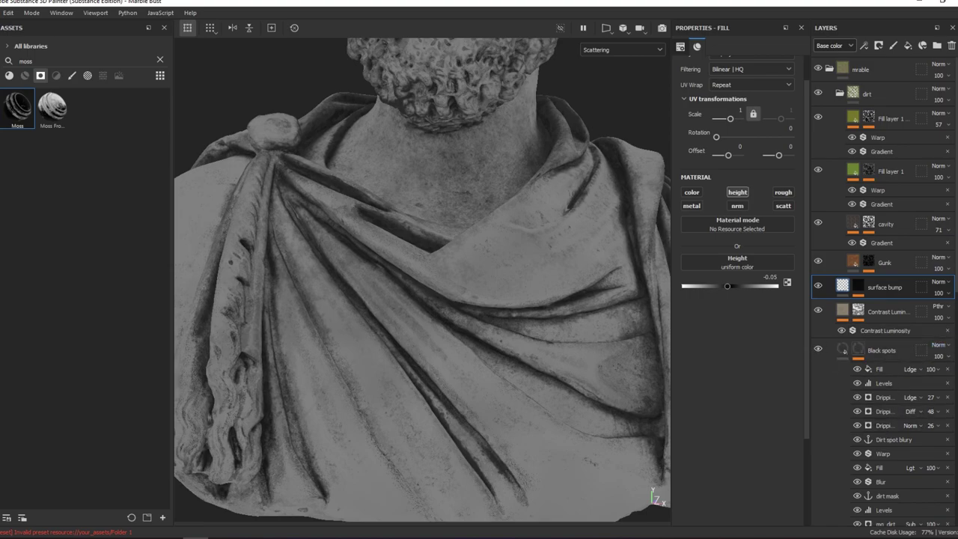
scroll(845, 350, down, 2)
click(848, 279)
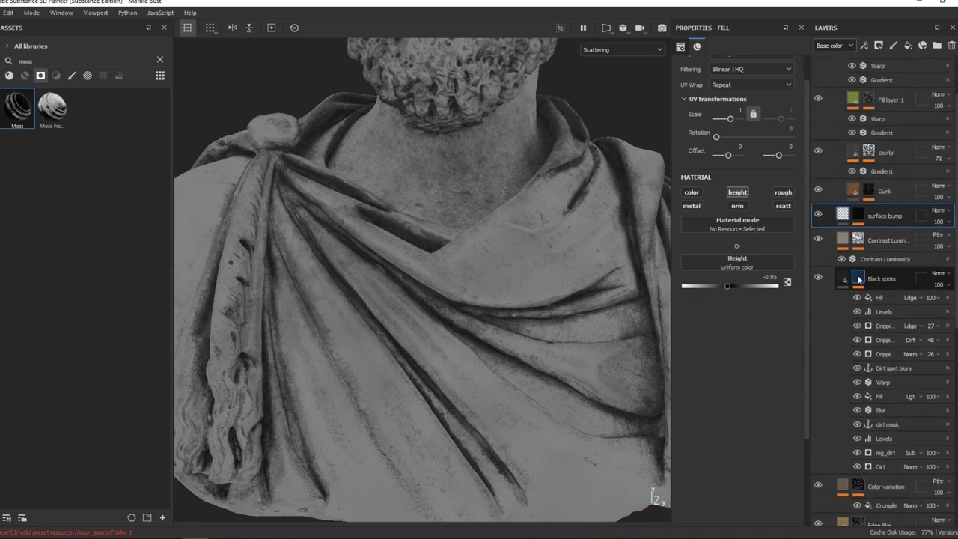
click(844, 279)
click(782, 204)
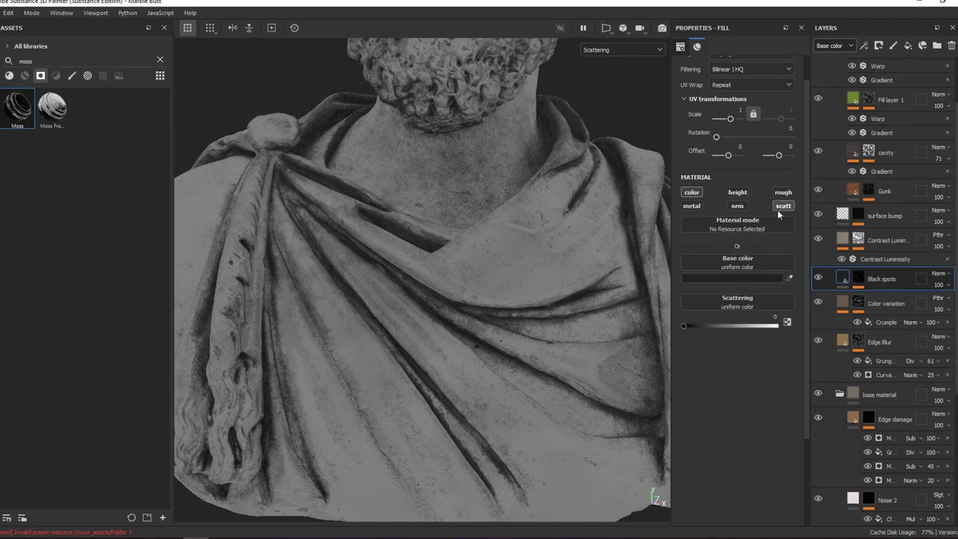
Add a new fill layer above Base Marble.
scroll(883, 315, down, 3)
scroll(883, 299, down, 3)
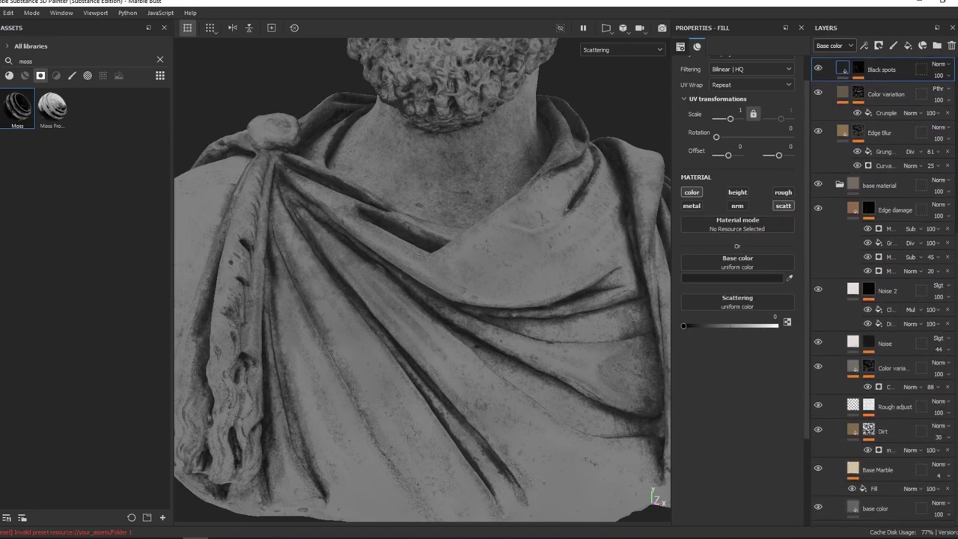
click(877, 470)
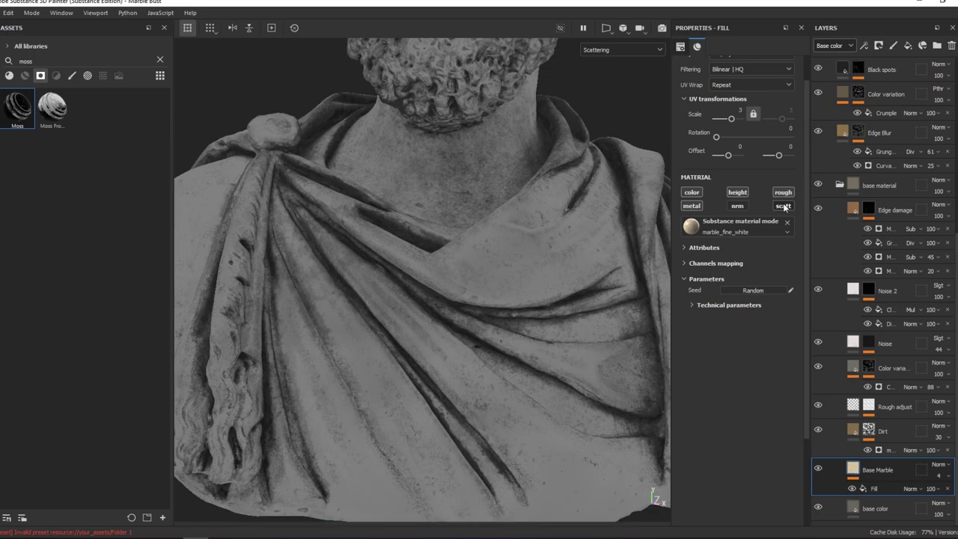
click(907, 46)
Rename the new fill layer to sss and keep only its scatt channel at 1.
right_click(864, 470)
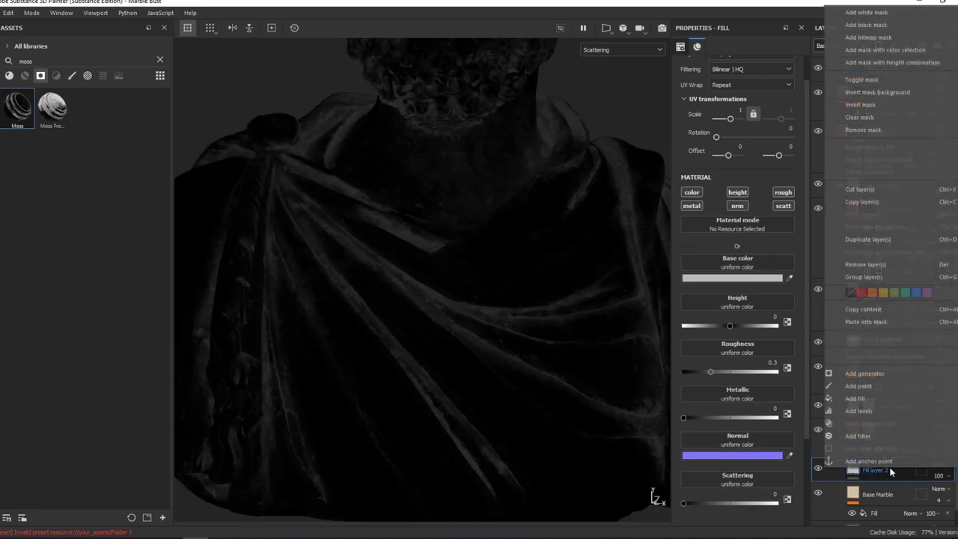
click(861, 465)
text(sss)
key(Return)
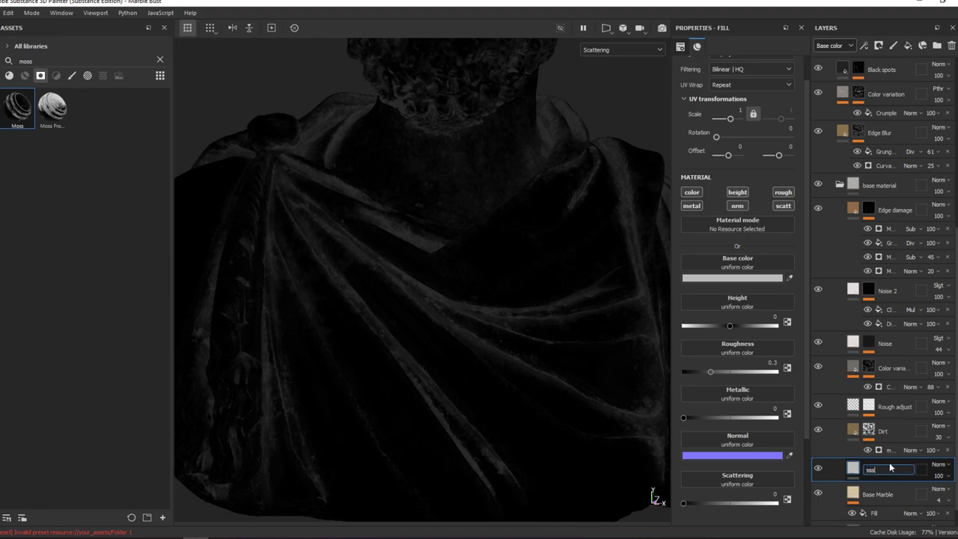
key(Return)
click(783, 205)
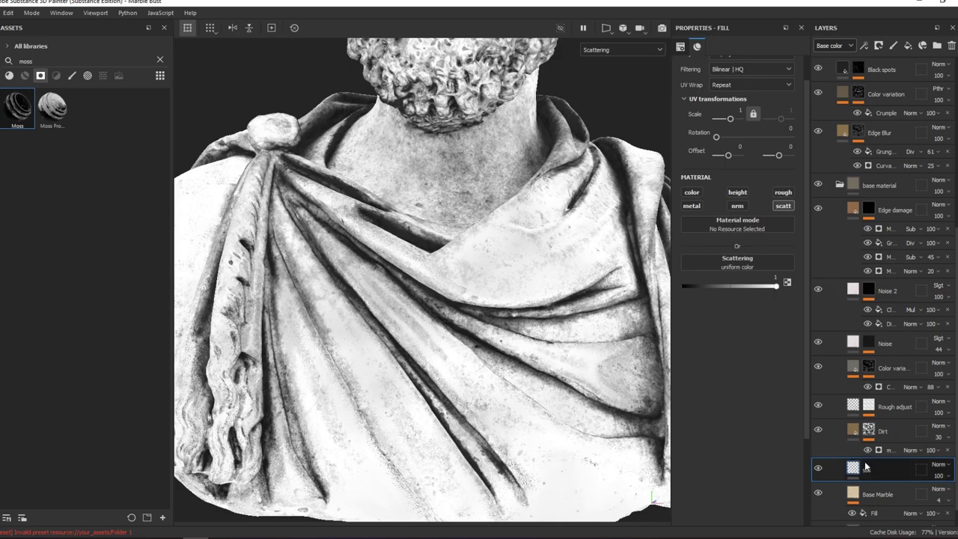
Add a black mask to sss and fill it with the Thickness Map.
right_click(875, 469)
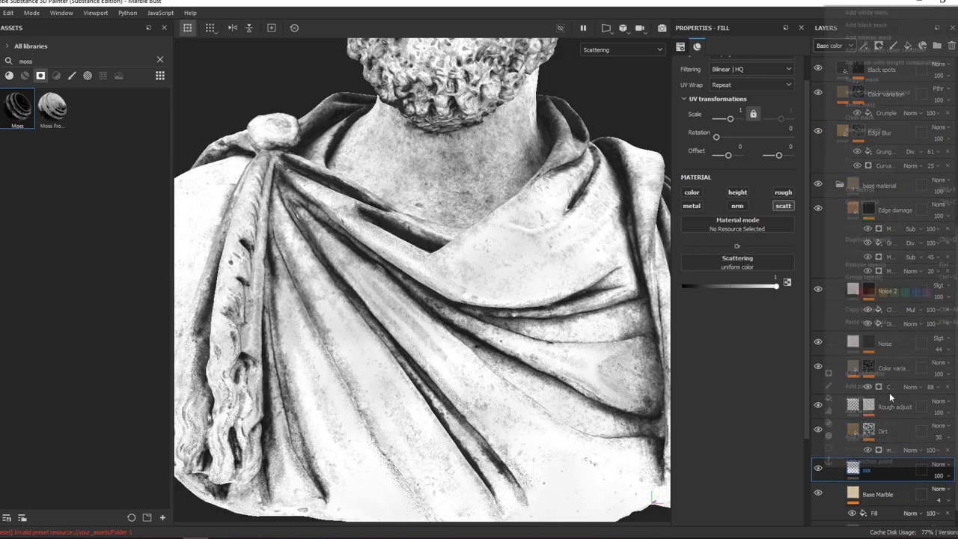
click(880, 442)
right_click(874, 468)
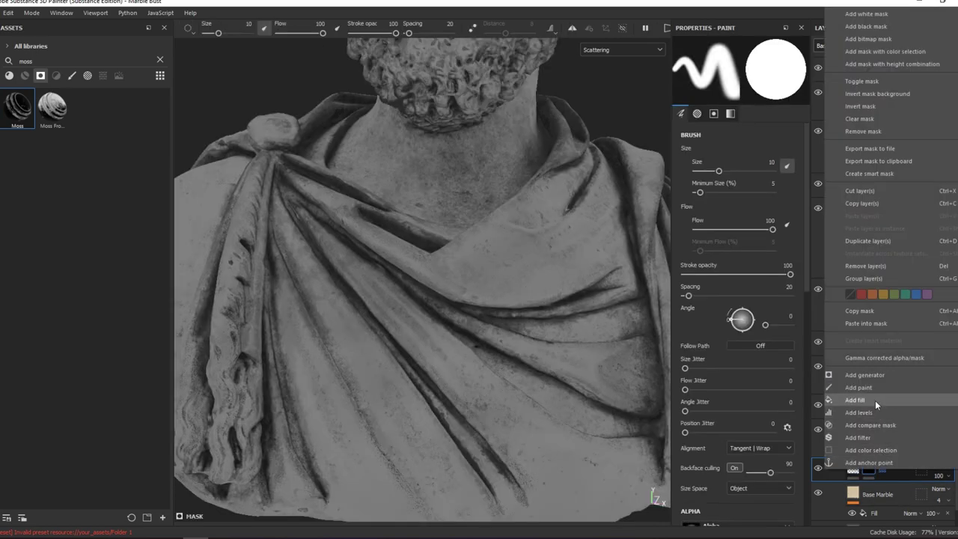
click(874, 400)
click(782, 198)
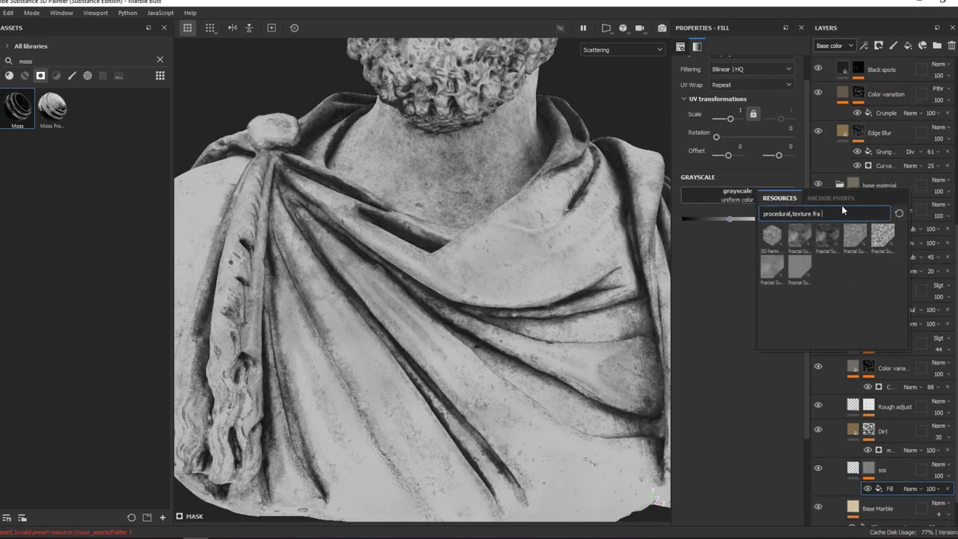
click(768, 214)
key(BackSpace)
key(BackSpace)
key(BackSpace)
text(thi)
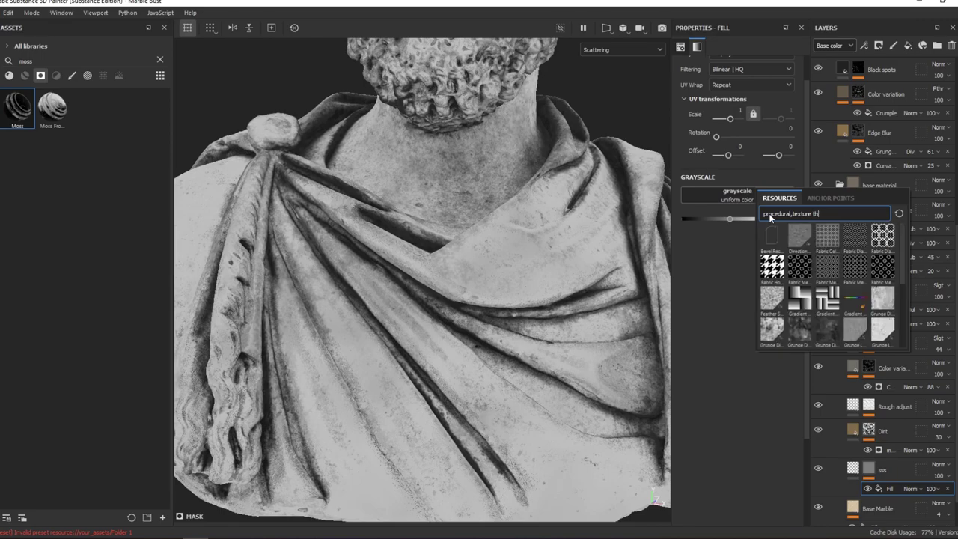
text(ck)
click(771, 235)
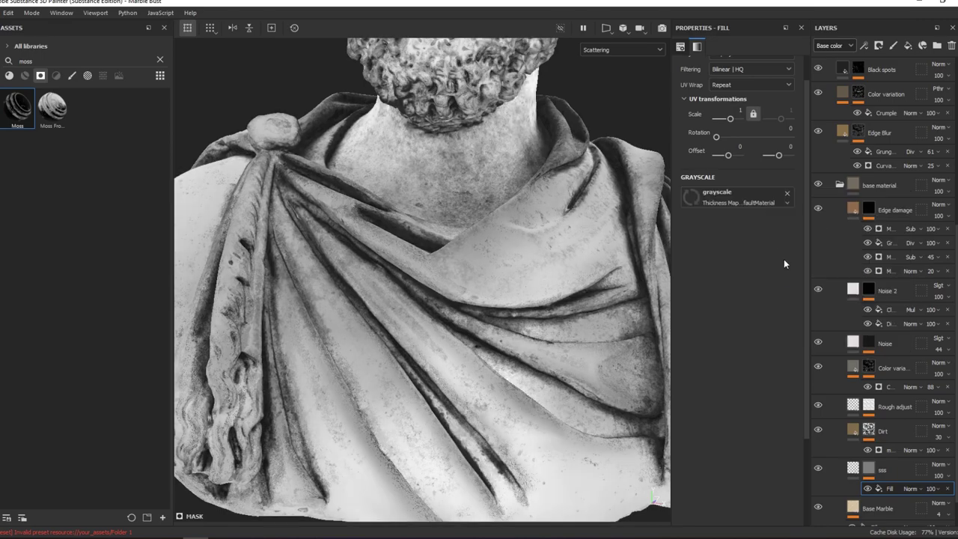
Add a Levels effect to the sss mask, invert it, and adjust black point and midtones.
click(880, 473)
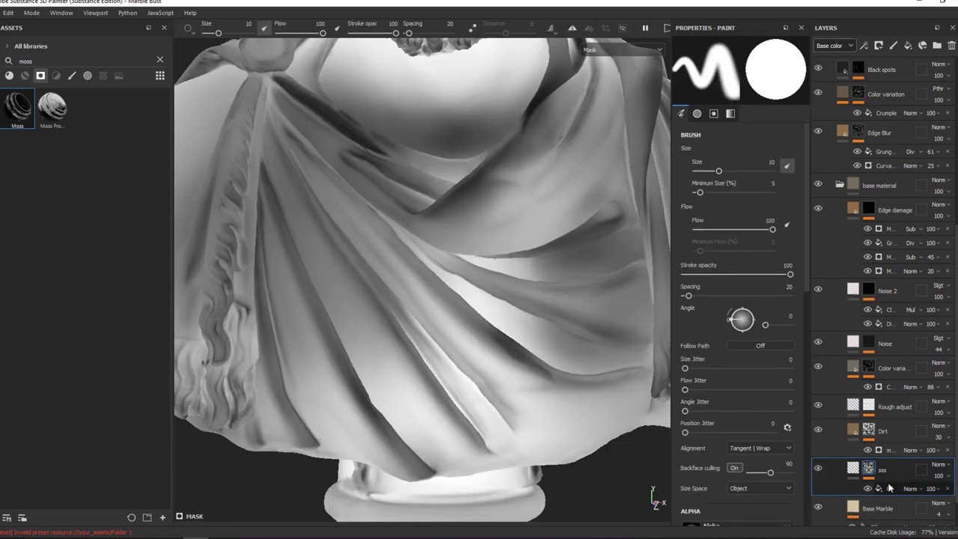
right_click(880, 473)
click(890, 430)
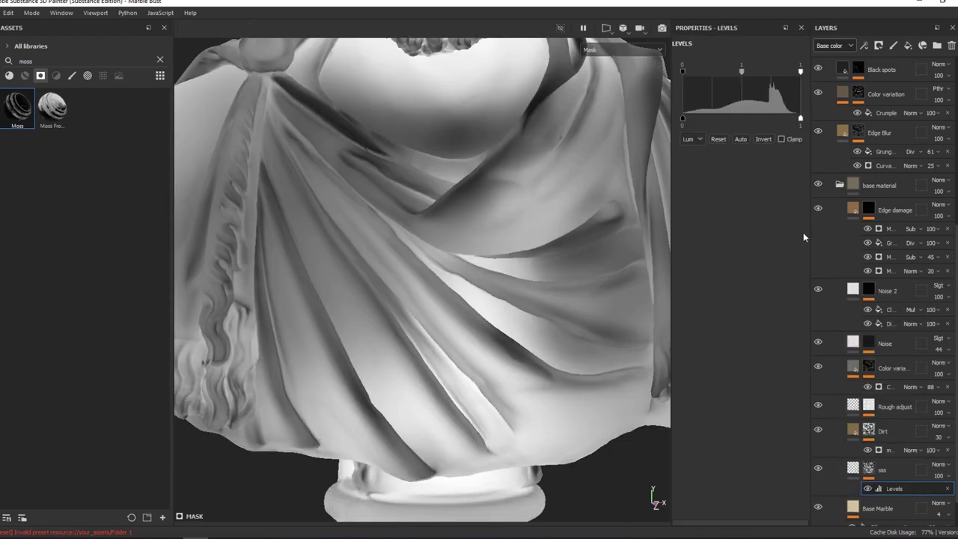
click(763, 138)
drag(747, 69, 701, 71)
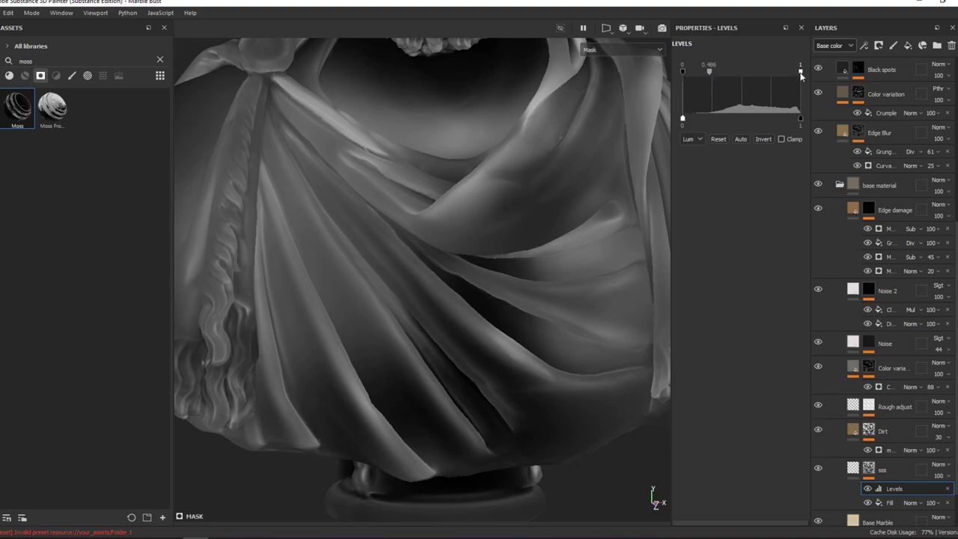
mouse_move(800, 71)
mouse_down()
mouse_move(753, 71)
mouse_move(778, 71)
mouse_up()
mouse_move(682, 71)
mouse_down()
mouse_move(748, 73)
mouse_move(734, 76)
mouse_up()
Show the Scattering channel and raise the sss levels white point to 0.881.
alt+drag(568, 193, 517, 171)
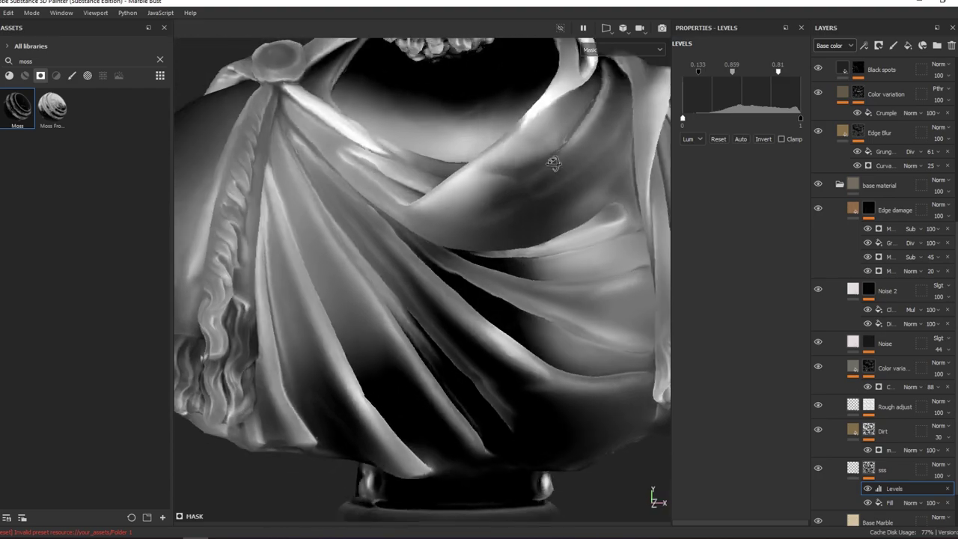
key(m)
key(m)
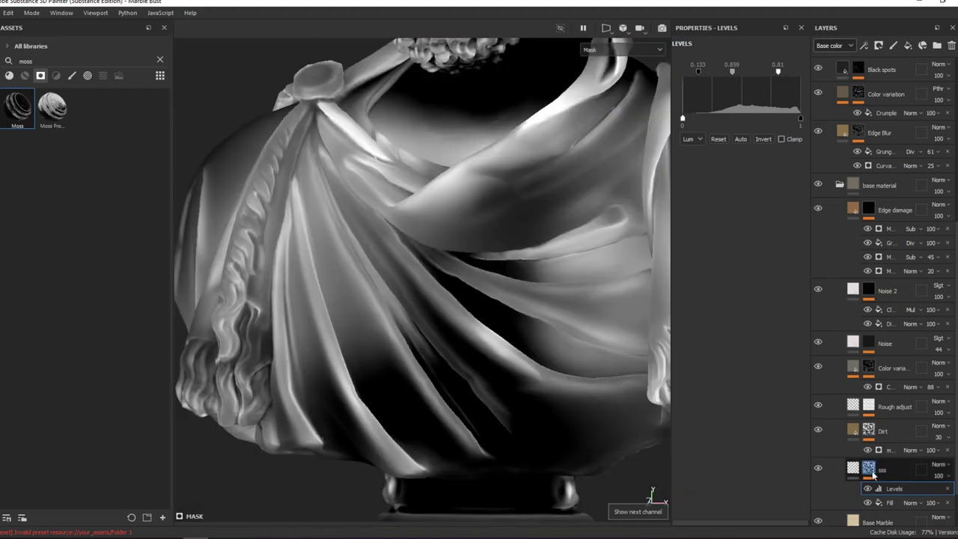
click(610, 50)
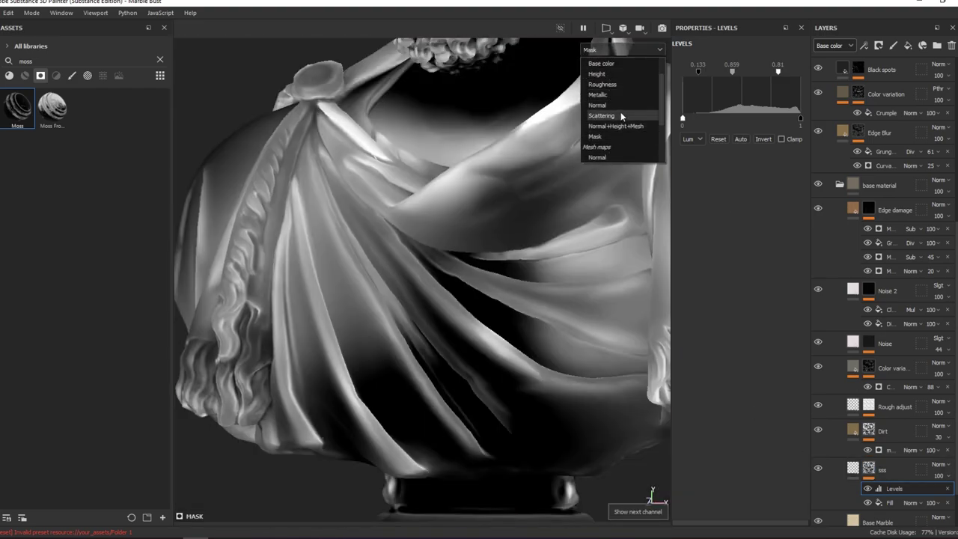
click(620, 116)
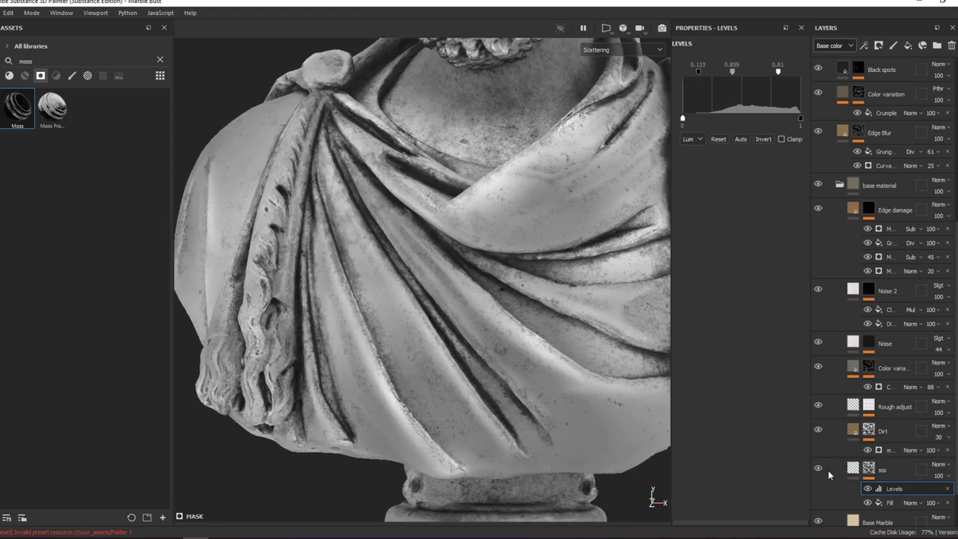
click(819, 470)
drag(756, 72, 787, 75)
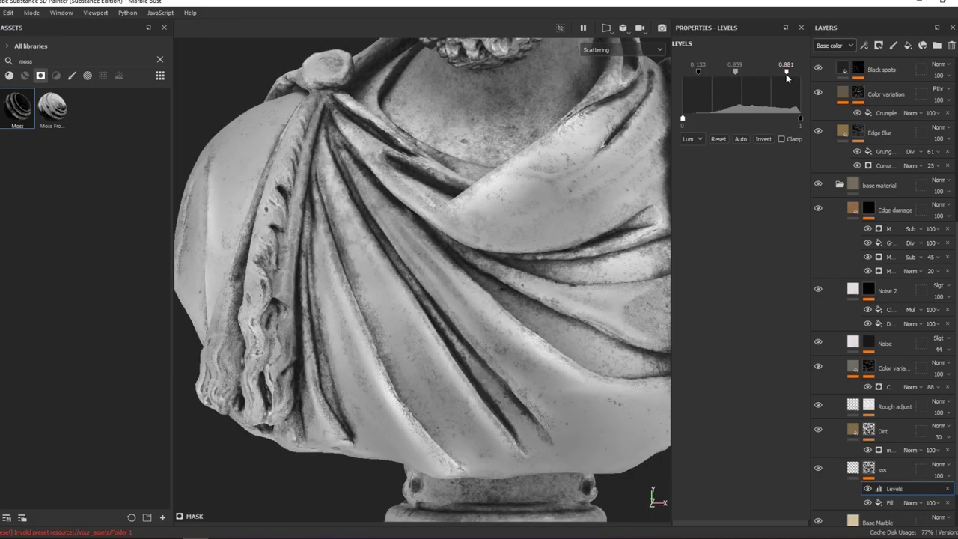
Toggle the sss layer off and on to compare scattering, then reselect it.
scroll(875, 441, down, 2)
click(871, 503)
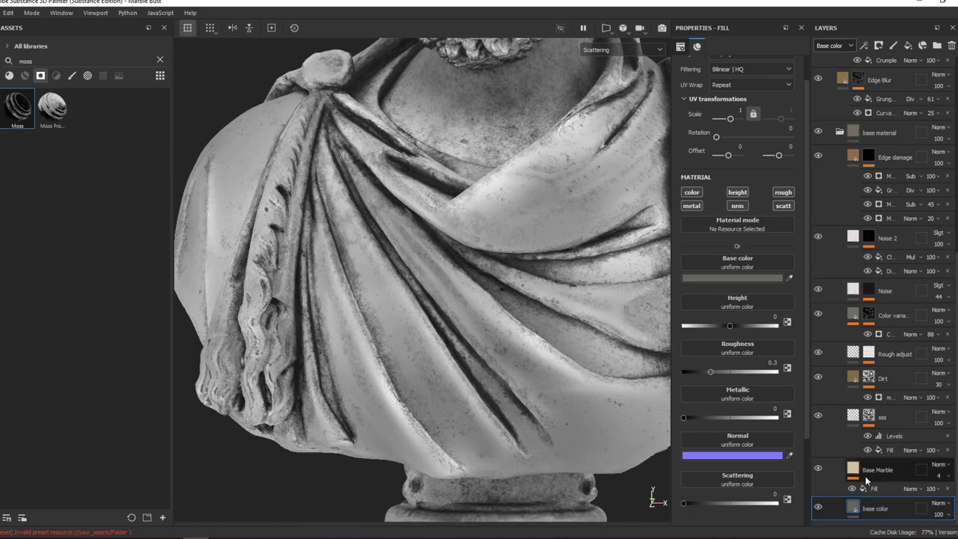
click(818, 416)
click(818, 416)
click(818, 416)
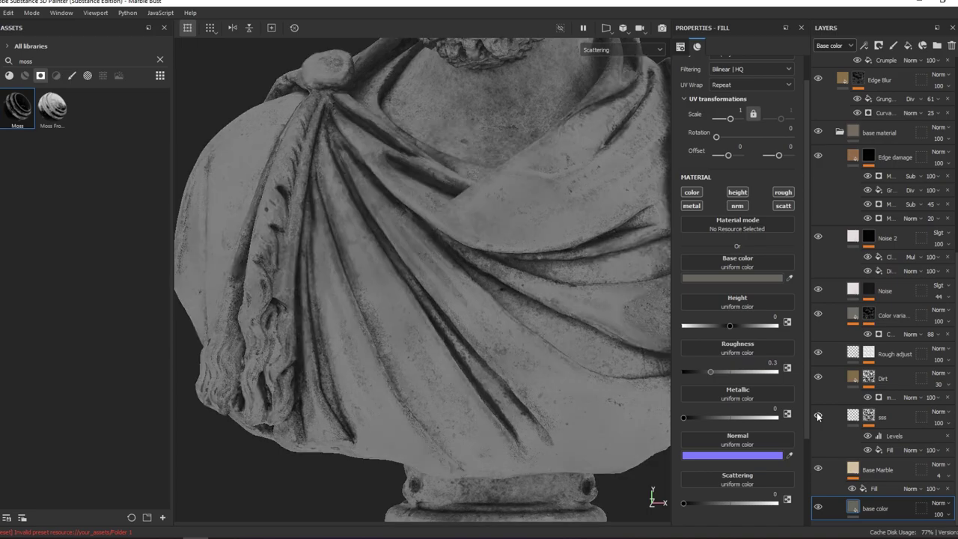
click(818, 417)
click(892, 420)
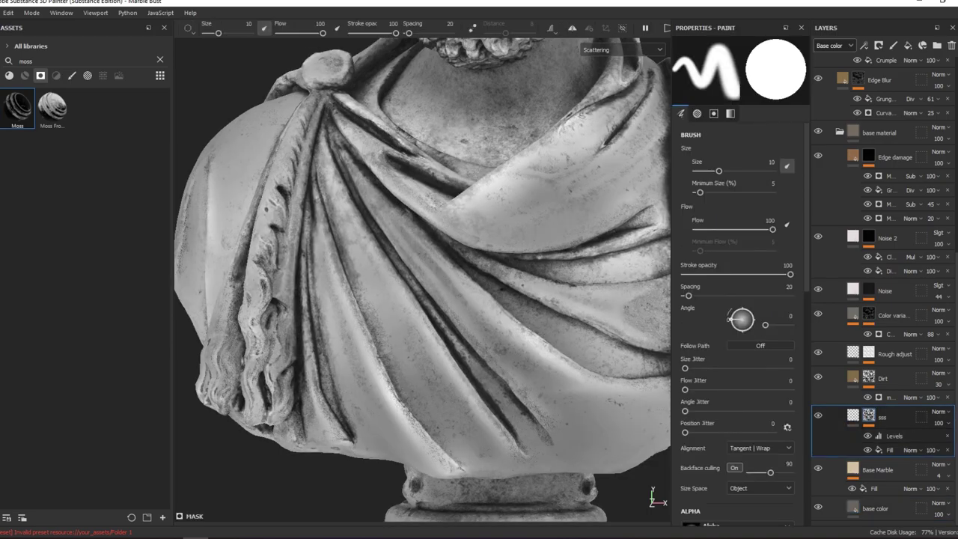
scroll(899, 224, up, 5)
Filter the asset library to filters and search for 'con'.
click(898, 96)
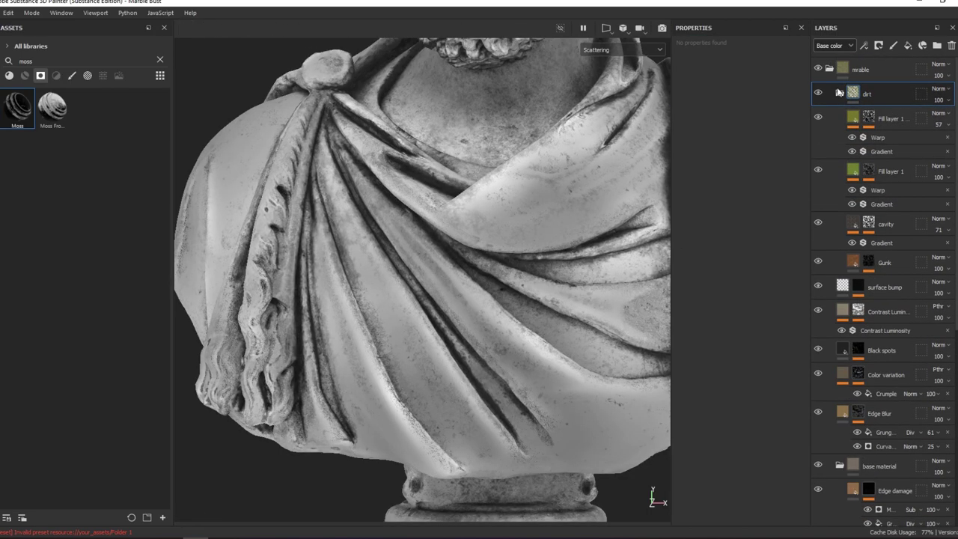
right_click(881, 100)
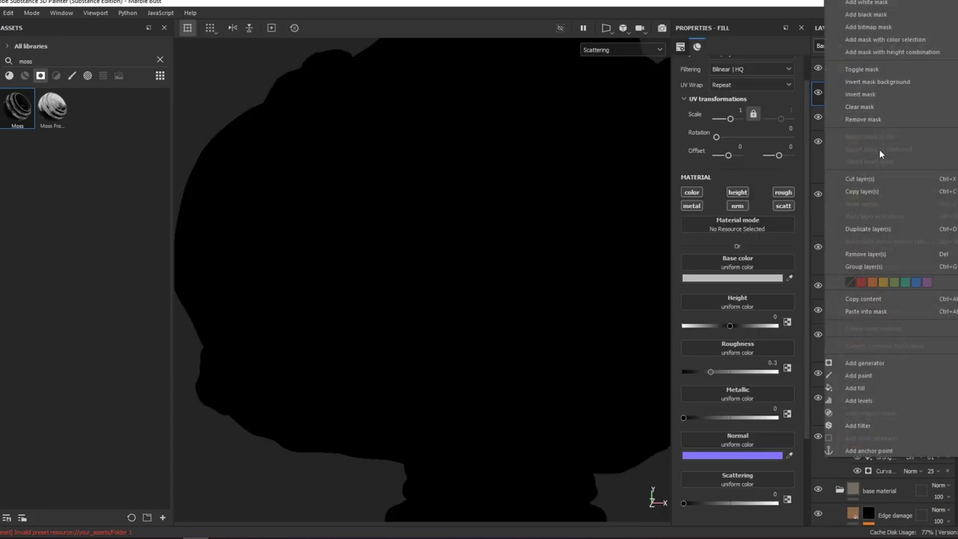
click(41, 76)
key(BackSpace)
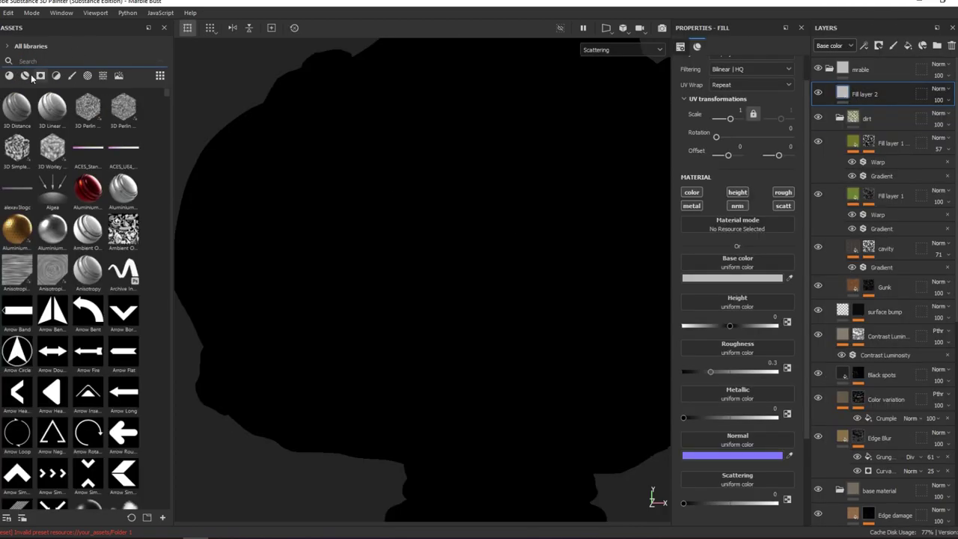
click(29, 75)
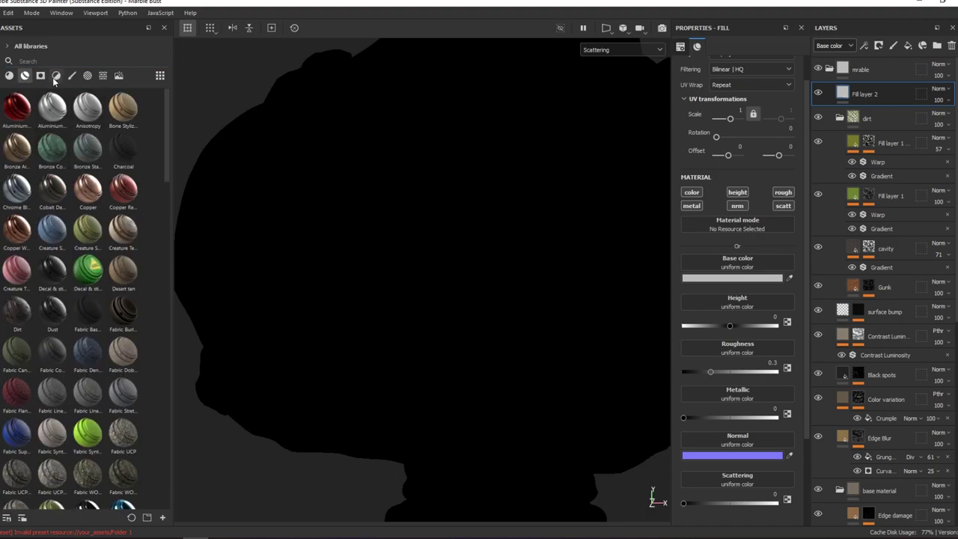
click(56, 77)
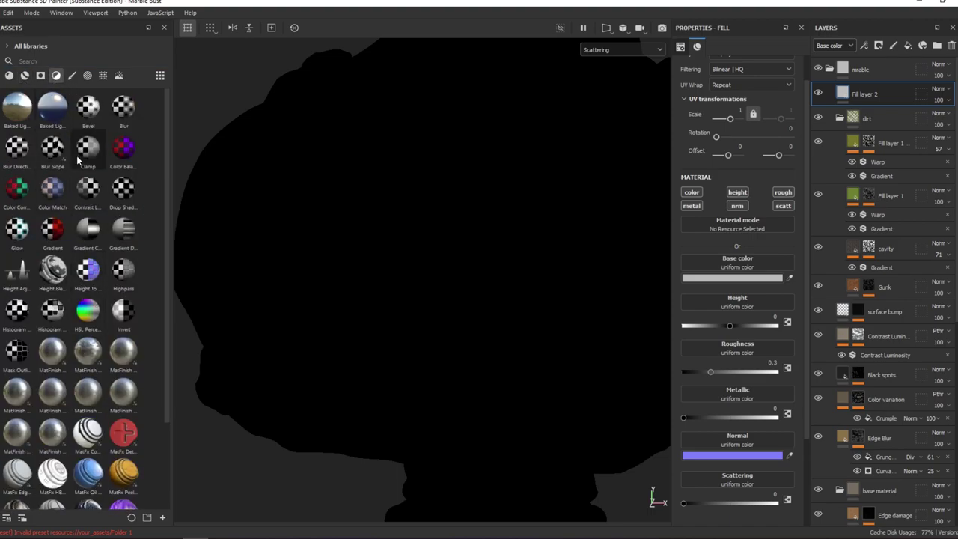
click(68, 62)
text(con)
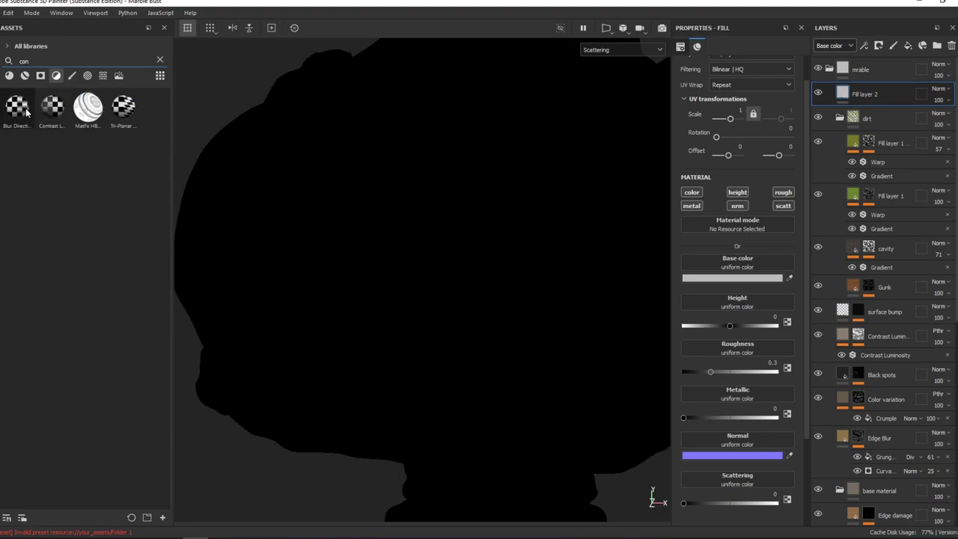
Add Contrast Luminosity to the mrable group, delete Fill layer 2, and set luminosity to -0.48.
drag(53, 107, 907, 148)
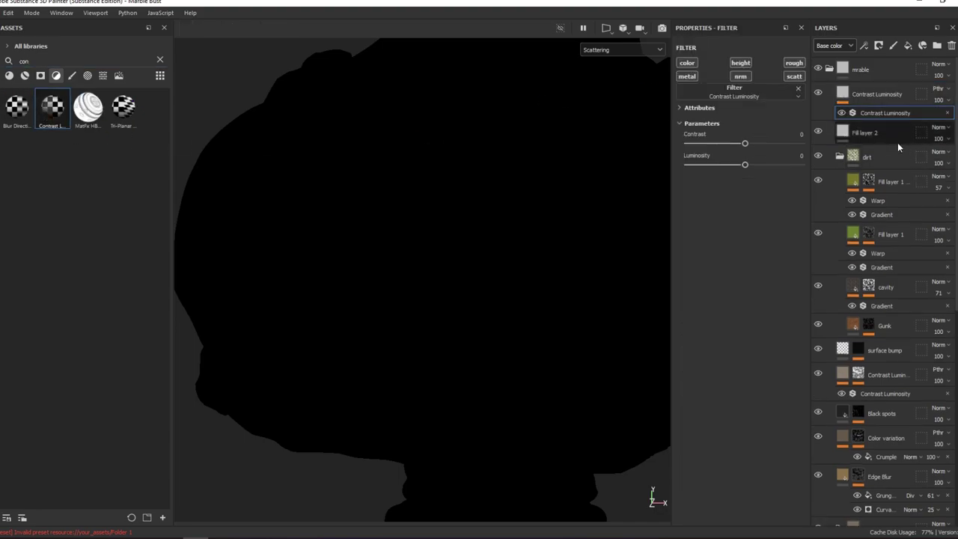
key(Delete)
click(889, 113)
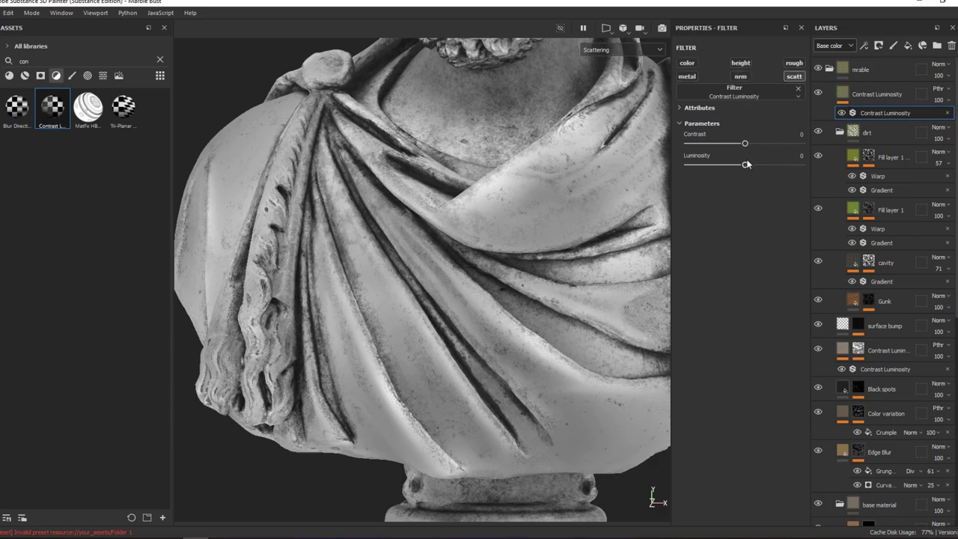
mouse_move(746, 164)
mouse_down()
mouse_move(703, 165)
mouse_move(764, 143)
mouse_up()
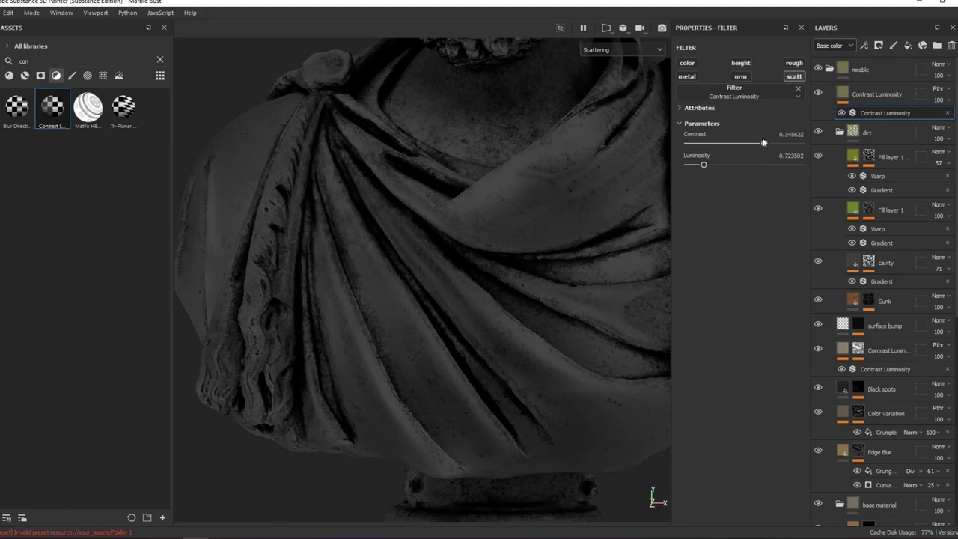
drag(703, 164, 717, 166)
key(m)
key(m)
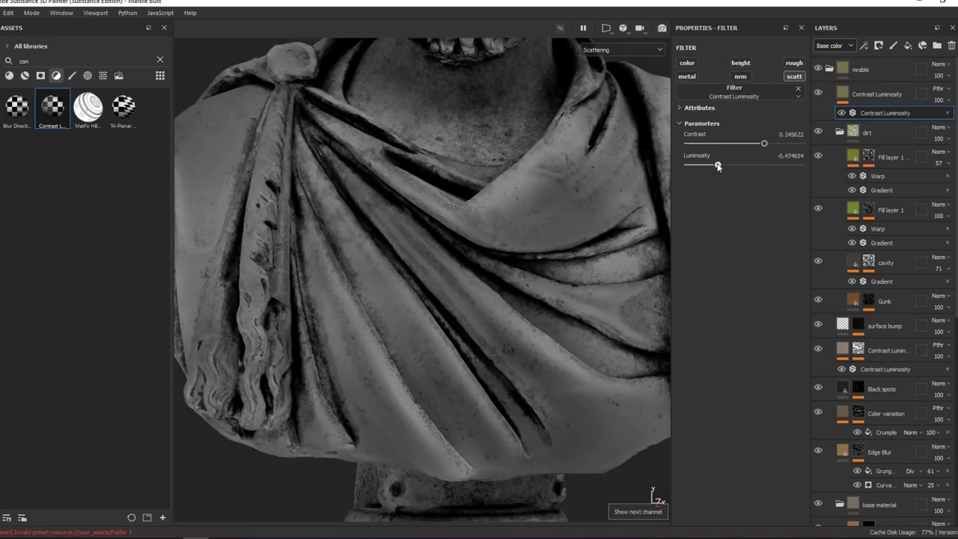
mouse_move(538, 187)
alt+mouse_down()
mouse_move(562, 179)
mouse_move(486, 188)
alt+mouse_up()
key(m)
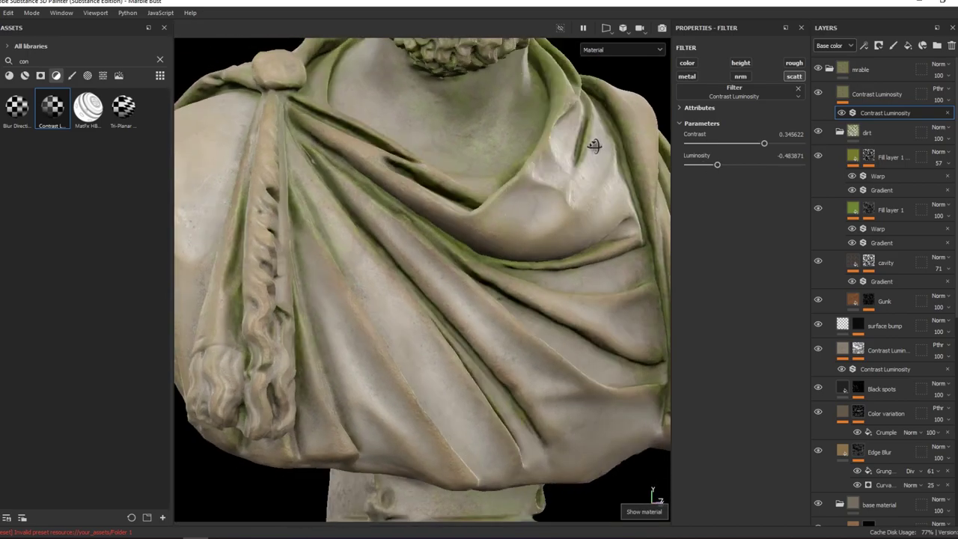
Add a second Contrast Luminosity filter effect to the Contrast Luminosity layer.
right_click(862, 118)
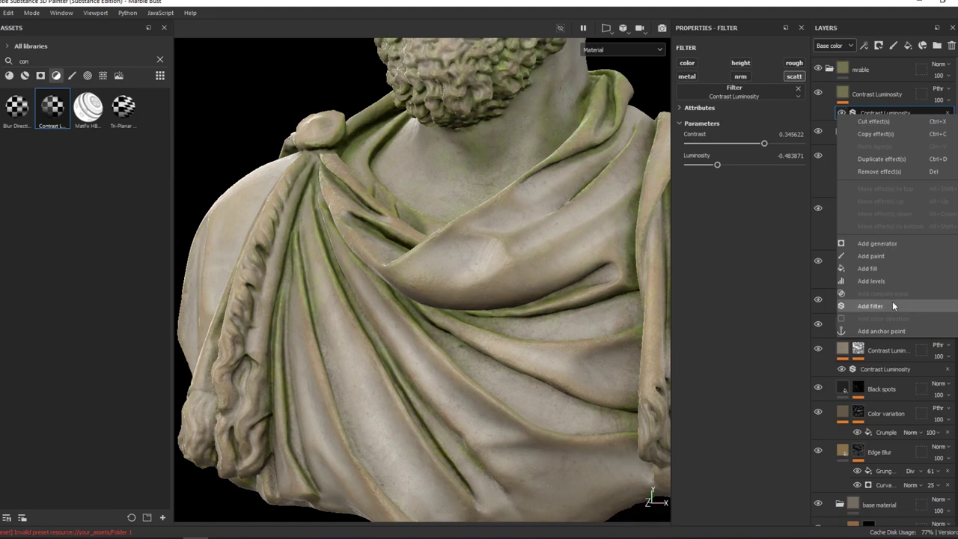
click(870, 305)
click(741, 92)
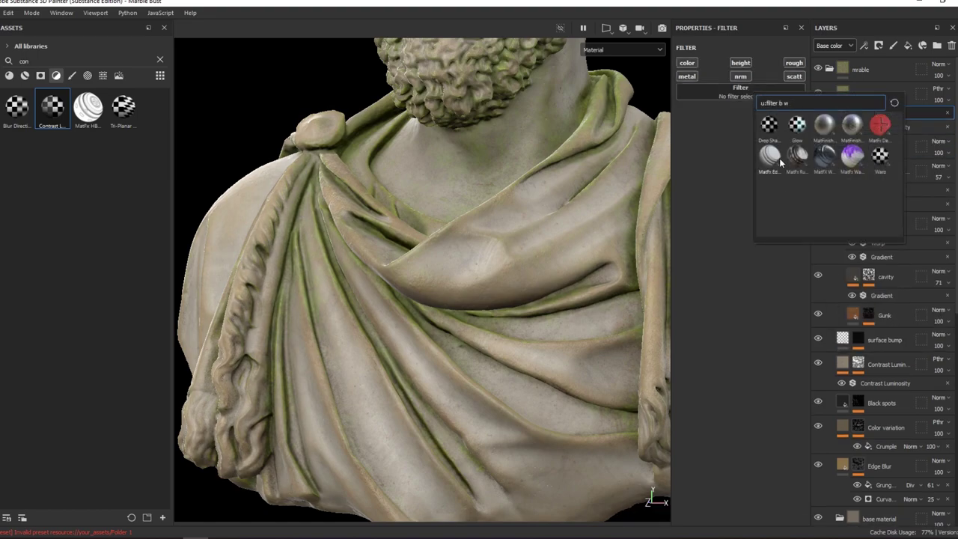
key(BackSpace)
key(BackSpace)
key(BackSpace)
text(con)
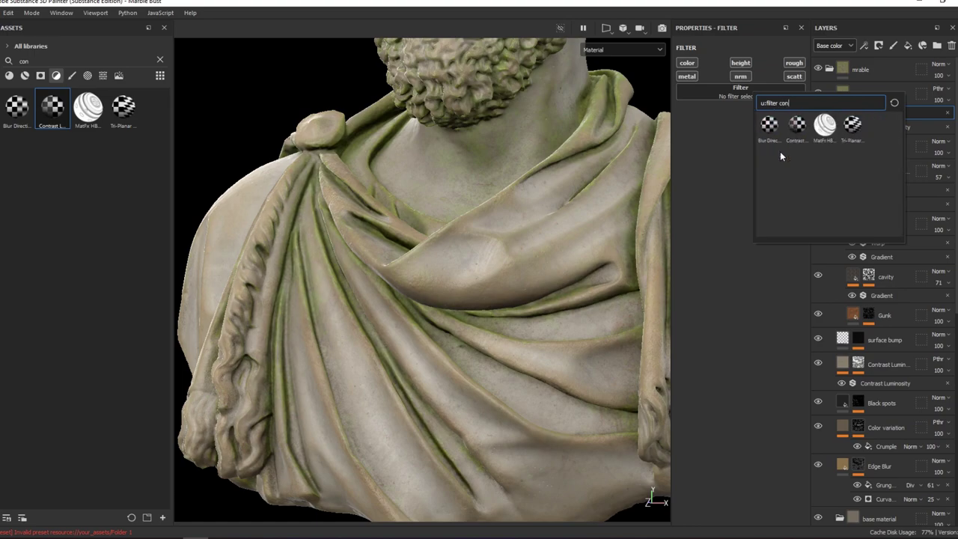
click(797, 125)
Limit the new effect to the colour channel and set its contrast to about 0.13.
alt+drag(550, 171, 612, 186)
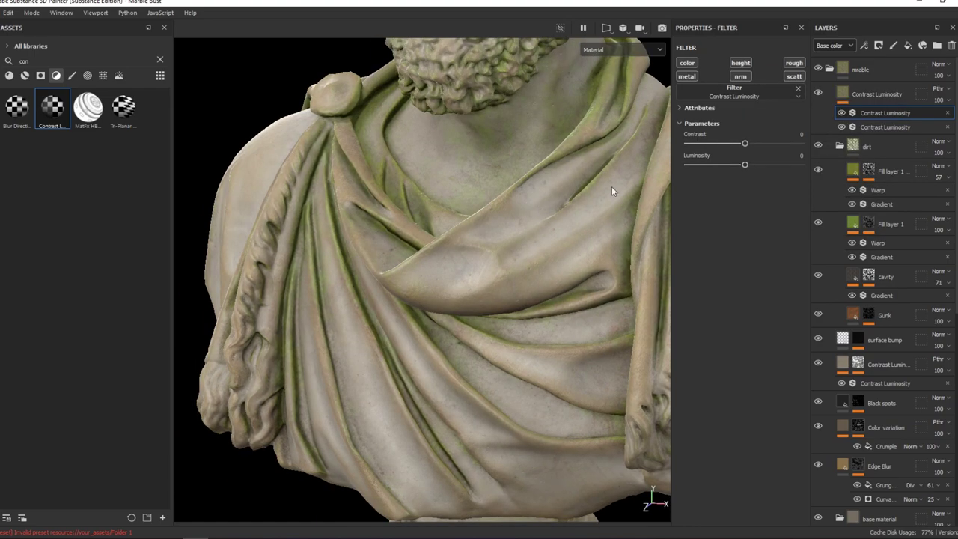
key(c)
drag(744, 143, 749, 143)
key(m)
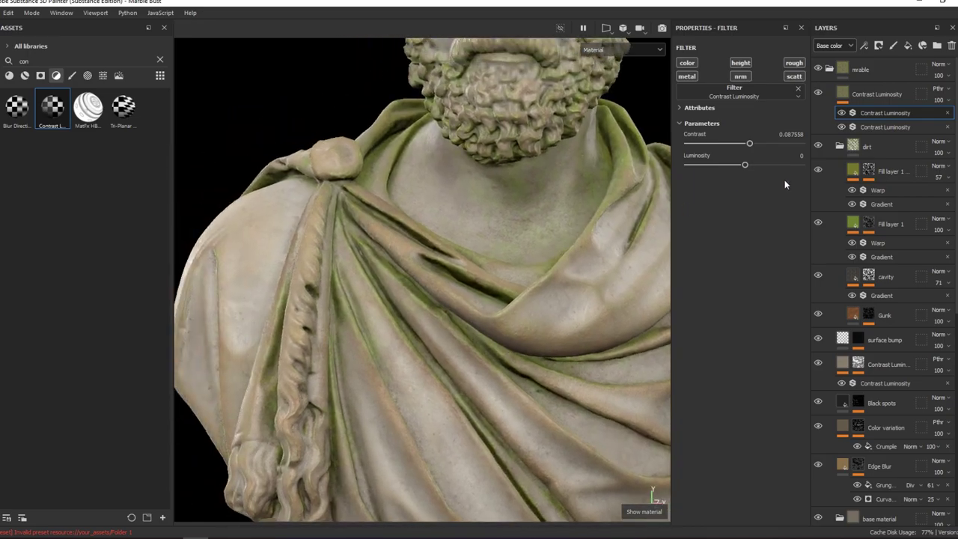
click(686, 63)
drag(749, 143, 759, 145)
key(f)
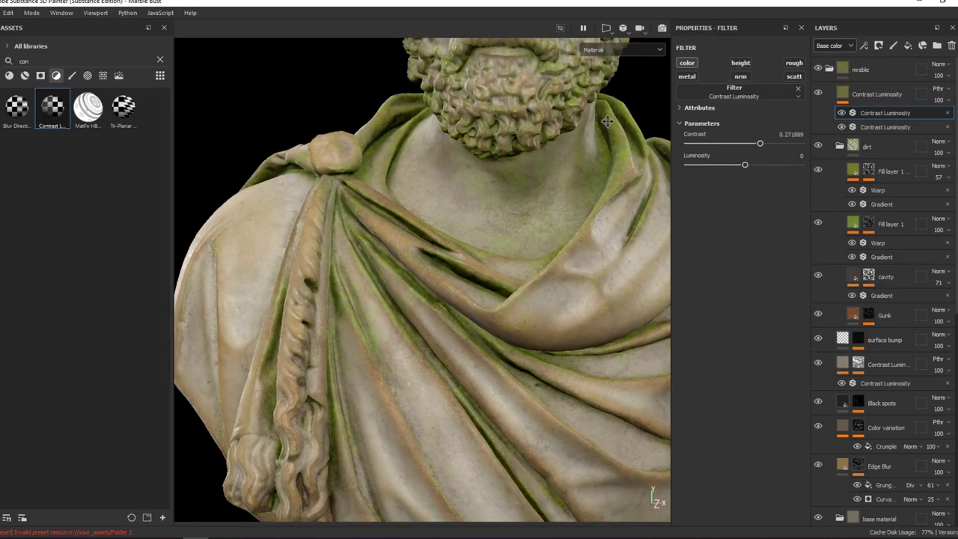
scroll(446, 214, up, 3)
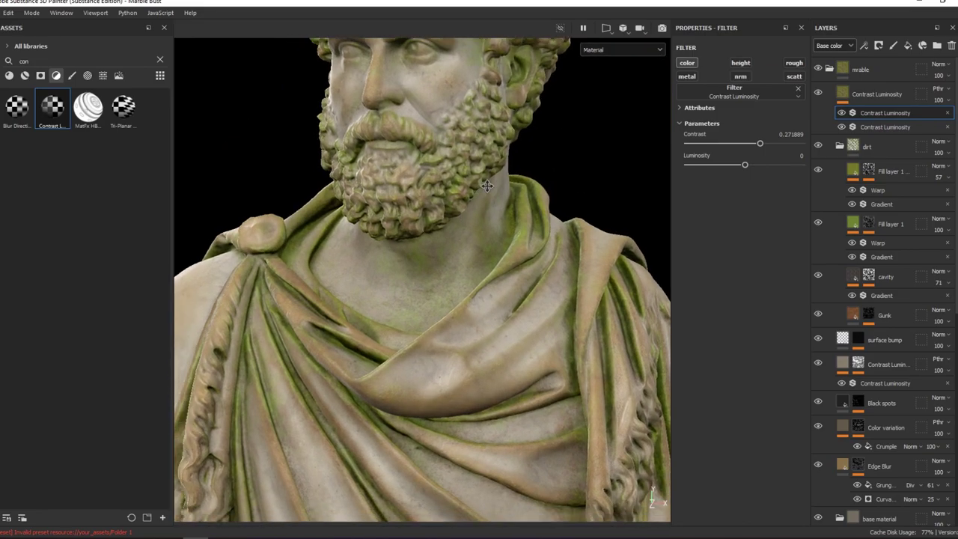
drag(760, 143, 753, 144)
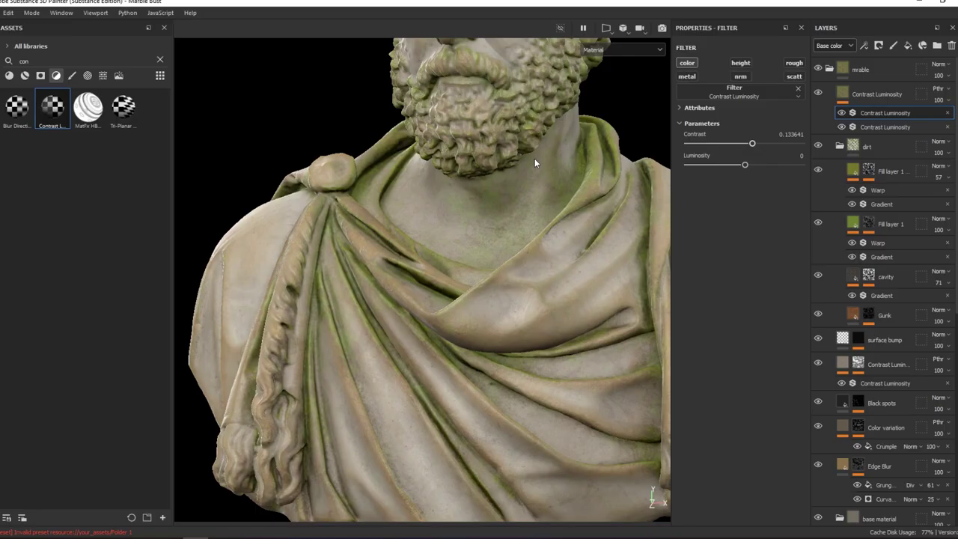
Inspect the bust's drapery from several angles, then begin renaming 'Fill layer 1 copy'.
mouse_move(535, 159)
alt+mouse_down()
mouse_move(525, 208)
mouse_move(565, 192)
mouse_move(538, 212)
mouse_move(826, 109)
alt+mouse_up()
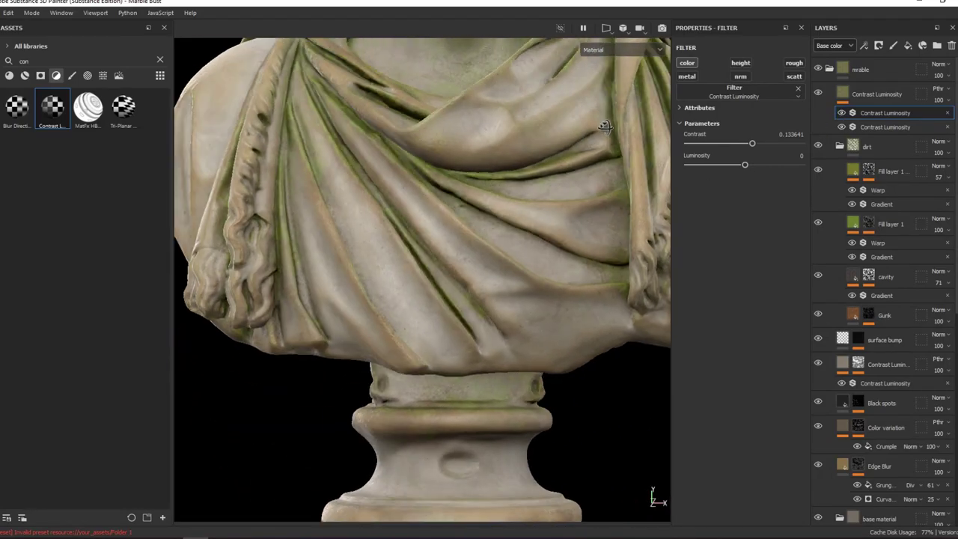
alt+drag(568, 204, 596, 200)
scroll(573, 207, up, 5)
scroll(552, 213, down, 5)
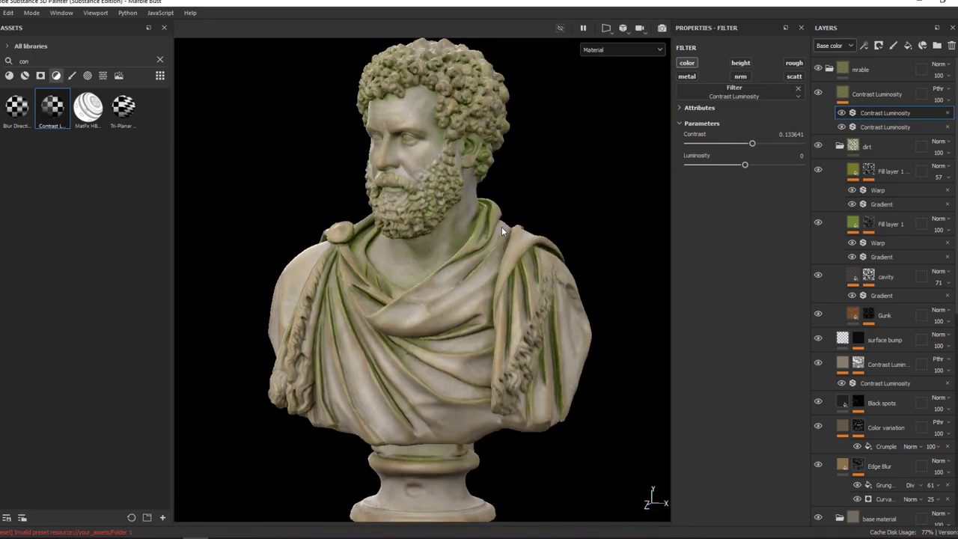
mouse_move(501, 226)
alt+mouse_down()
mouse_move(585, 210)
mouse_move(579, 223)
alt+mouse_up()
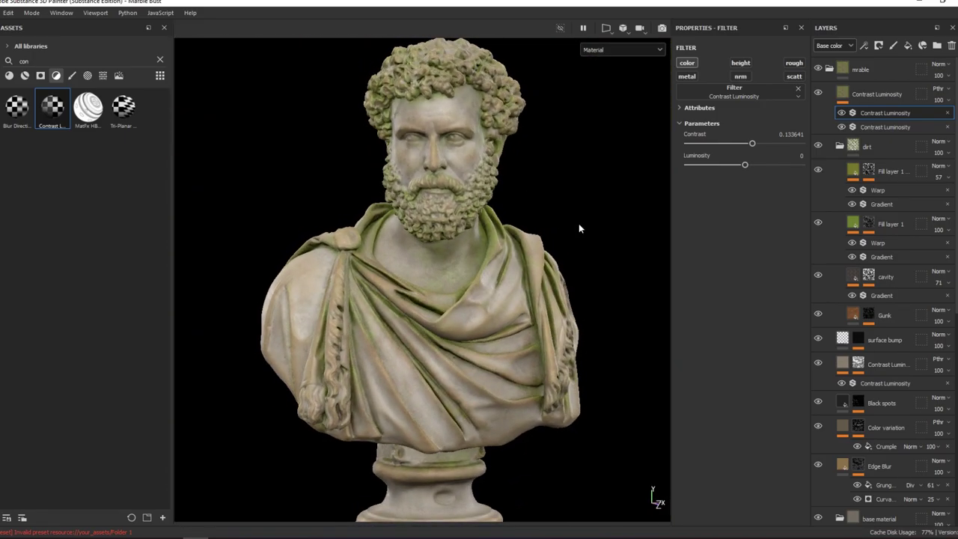
double_click(888, 172)
Name both green fill layers MOSS and collapse the dirt folder.
text(M)
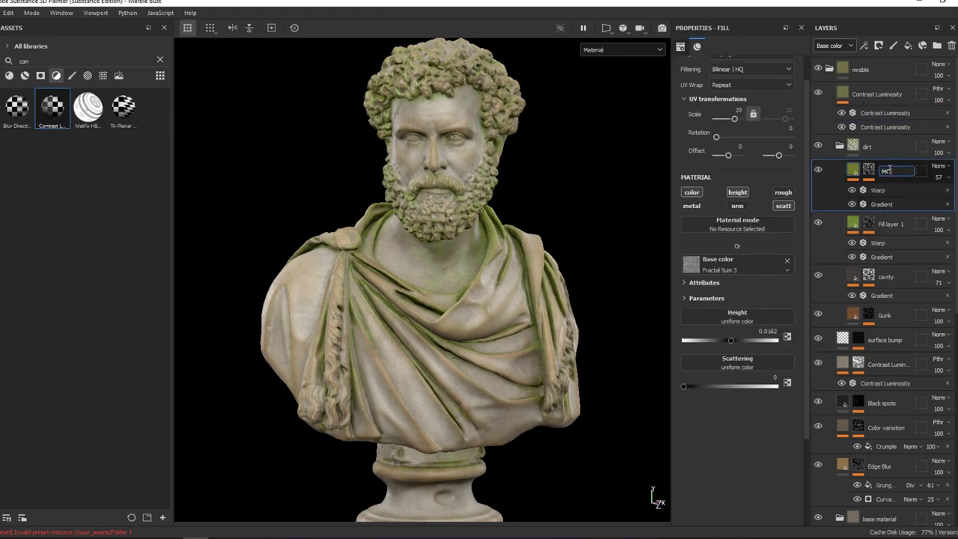
text(OSS)
double_click(891, 225)
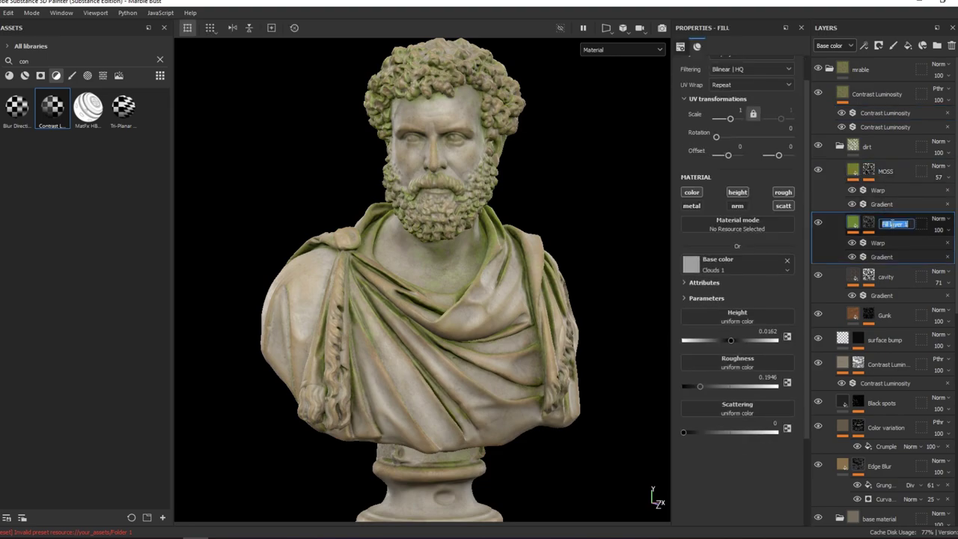
text(MOSS)
key(Return)
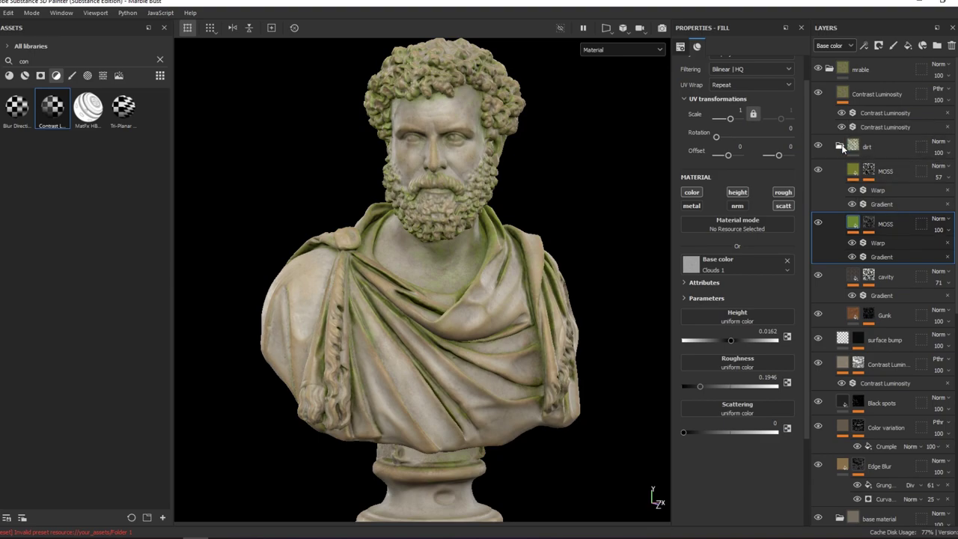
click(839, 146)
Compare the Contrast Luminosity layer hidden and shown, then add a Sharpen filter to it.
click(817, 94)
click(818, 93)
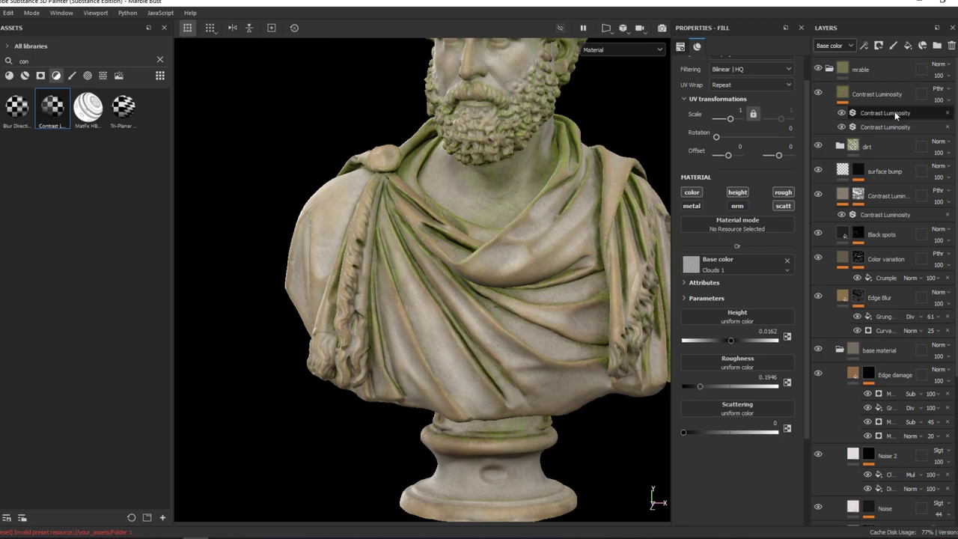
right_click(894, 110)
click(870, 302)
click(757, 94)
text(S)
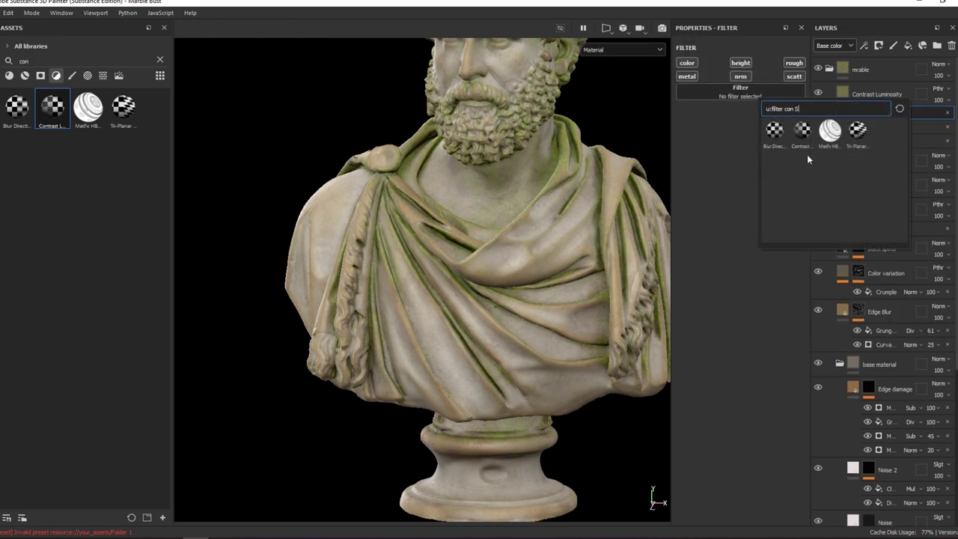
text(HA)
key(BackSpace)
key(BackSpace)
key(BackSpace)
key(BackSpace)
key(BackSpace)
key(BackSpace)
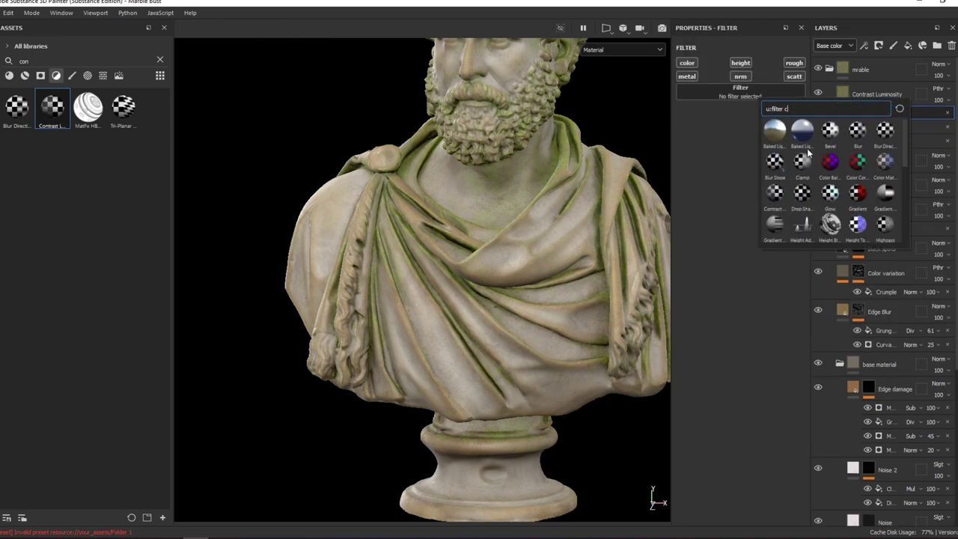
text(S)
text(SHAR)
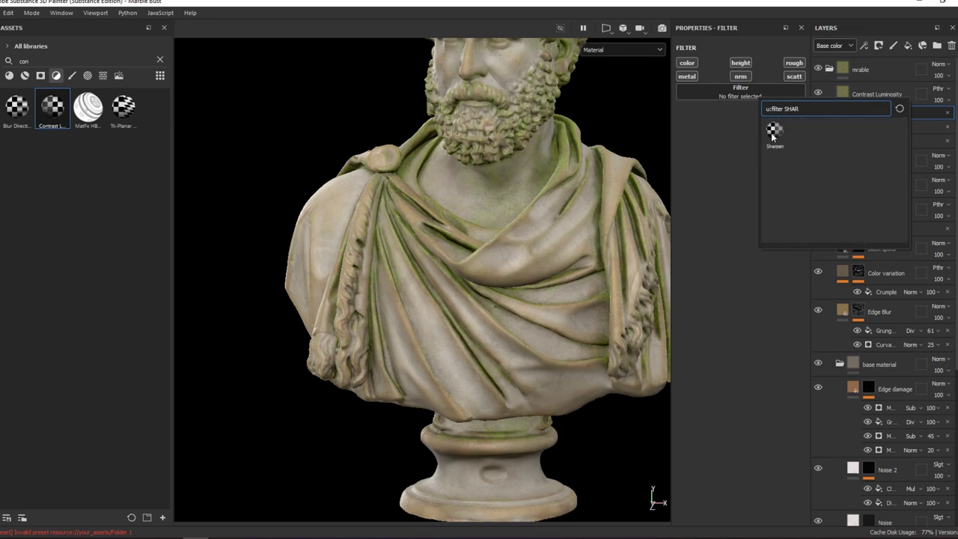
click(773, 131)
Set the Sharpen filter's intensity to 0.1.
drag(704, 143, 694, 142)
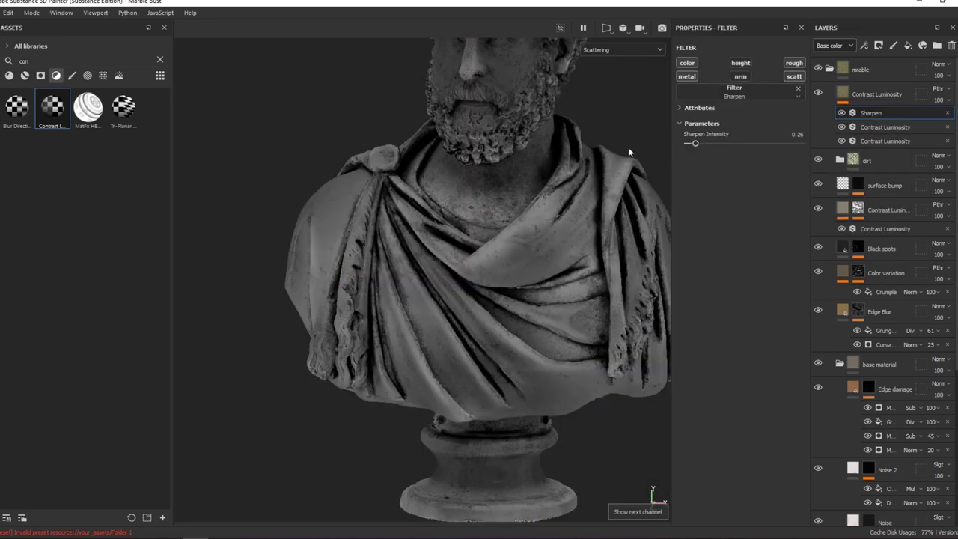
scroll(420, 223, up, 5)
scroll(430, 224, up, 5)
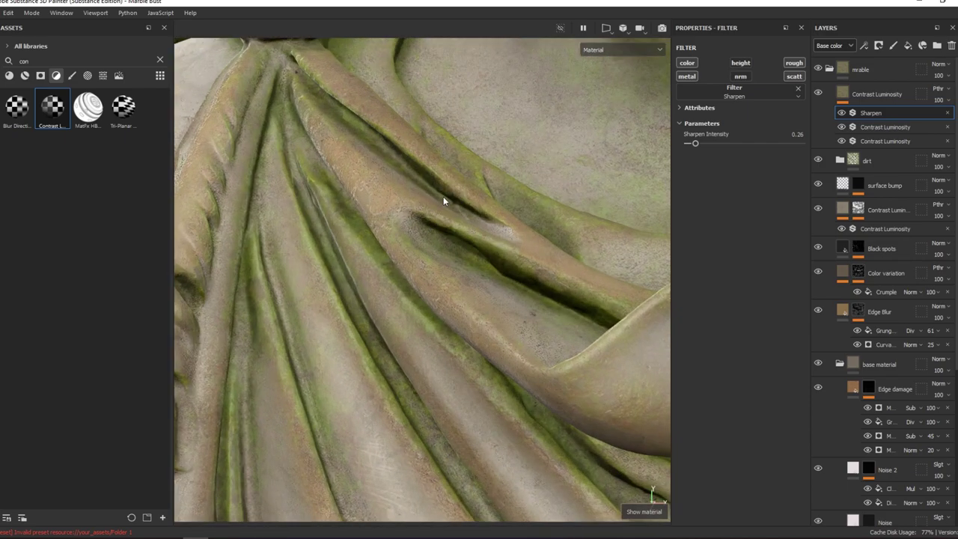
drag(693, 145, 687, 143)
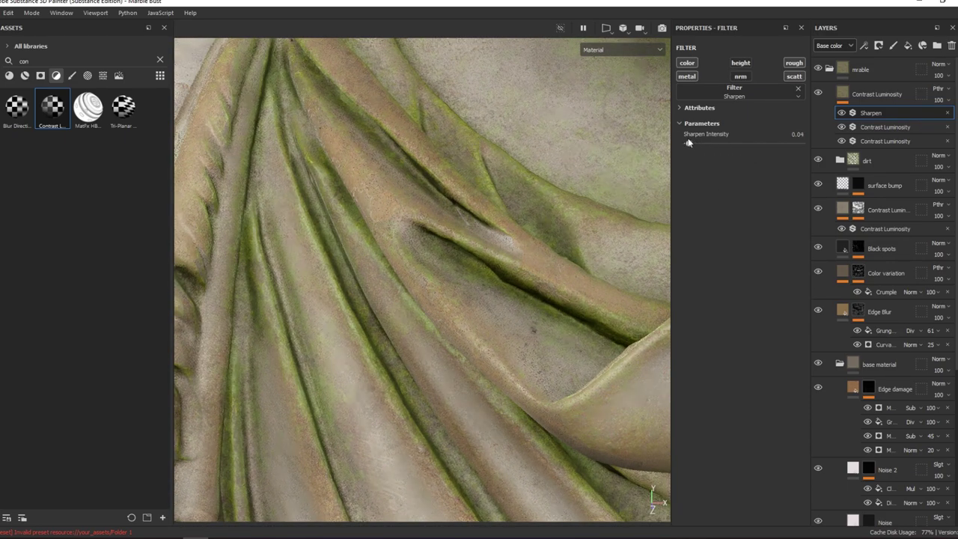
click(797, 134)
key(Return)
Orbit around the bust's cloth folds and shoulder, viewing the roughness channel.
mouse_move(658, 157)
alt+mouse_down()
mouse_move(544, 197)
mouse_move(776, 182)
alt+mouse_up()
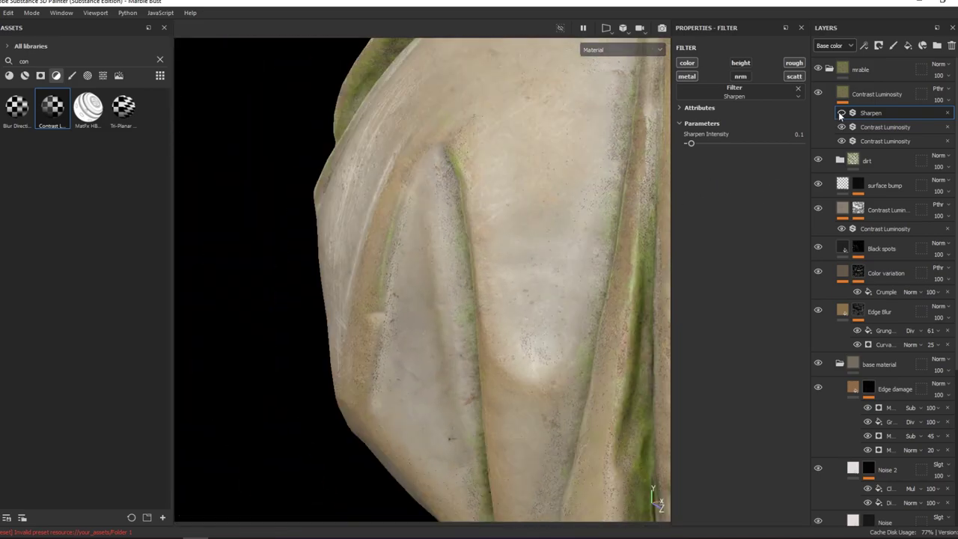
mouse_move(659, 119)
alt+mouse_down()
mouse_move(609, 124)
mouse_move(772, 125)
mouse_move(445, 145)
alt+mouse_up()
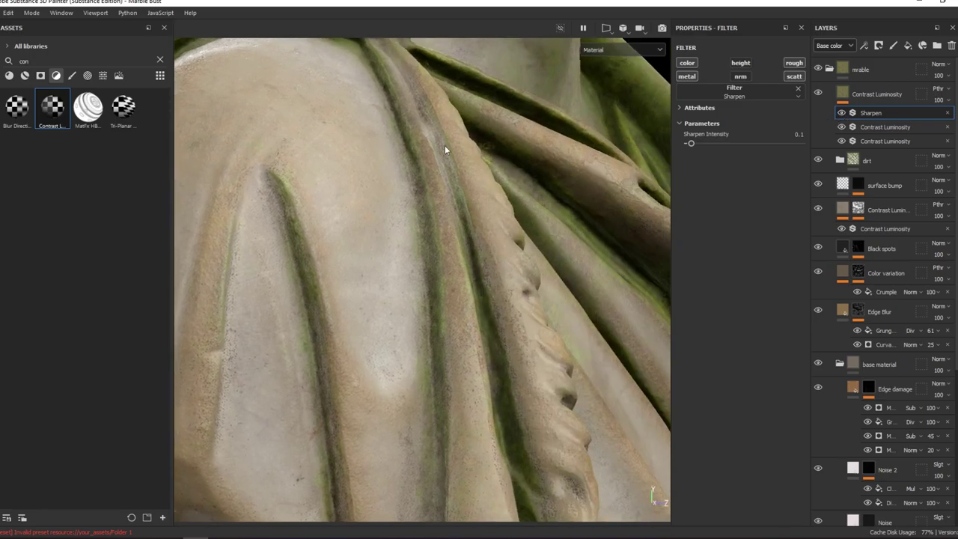
scroll(374, 160, down, 5)
scroll(547, 327, up, 3)
scroll(502, 212, up, 2)
mouse_move(502, 217)
alt+mouse_down()
mouse_move(567, 261)
mouse_move(694, 231)
alt+mouse_up()
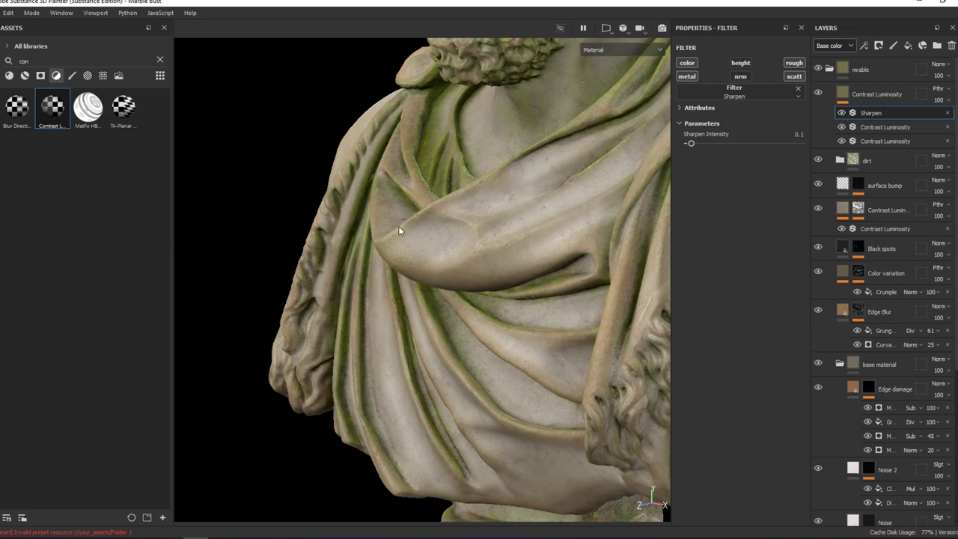
alt+drag(398, 226, 575, 196)
key(c)
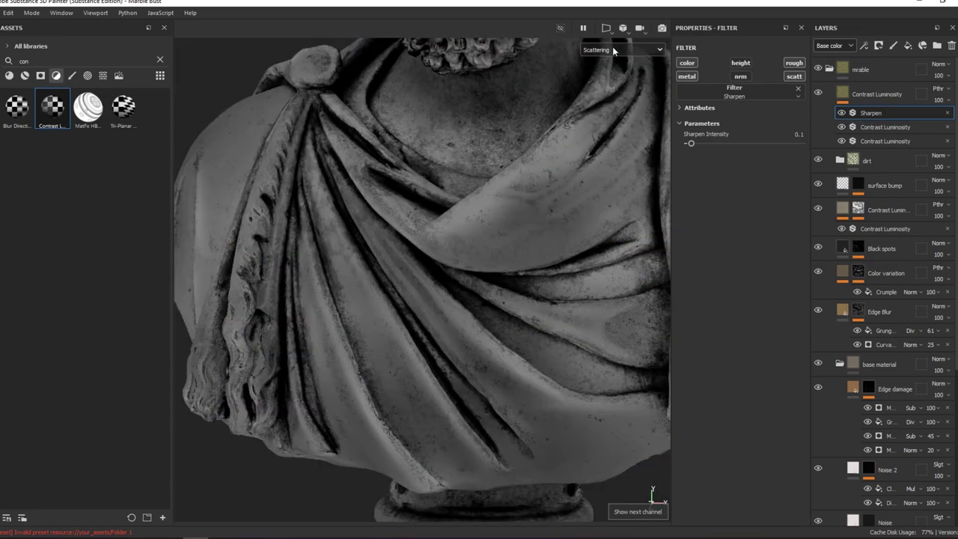
click(612, 50)
click(602, 86)
right_click(861, 111)
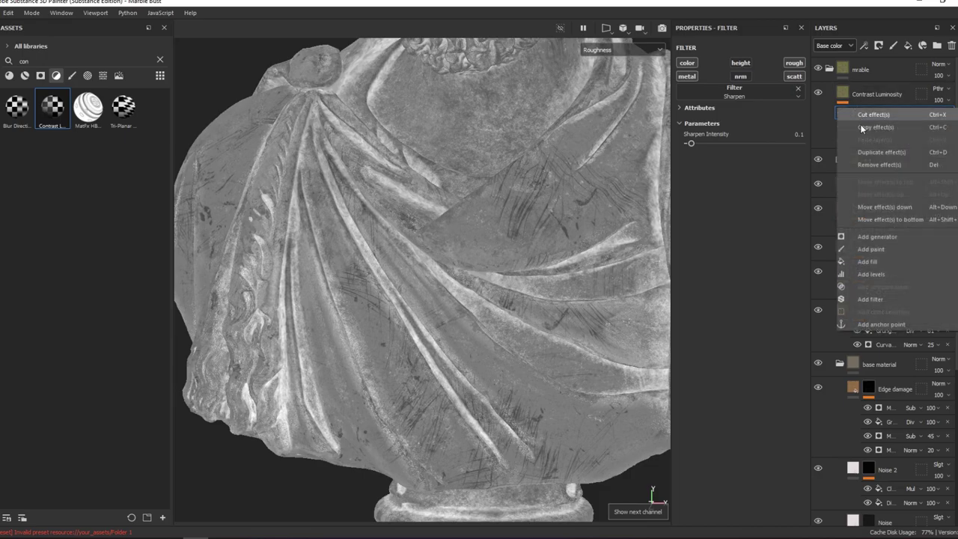
click(870, 299)
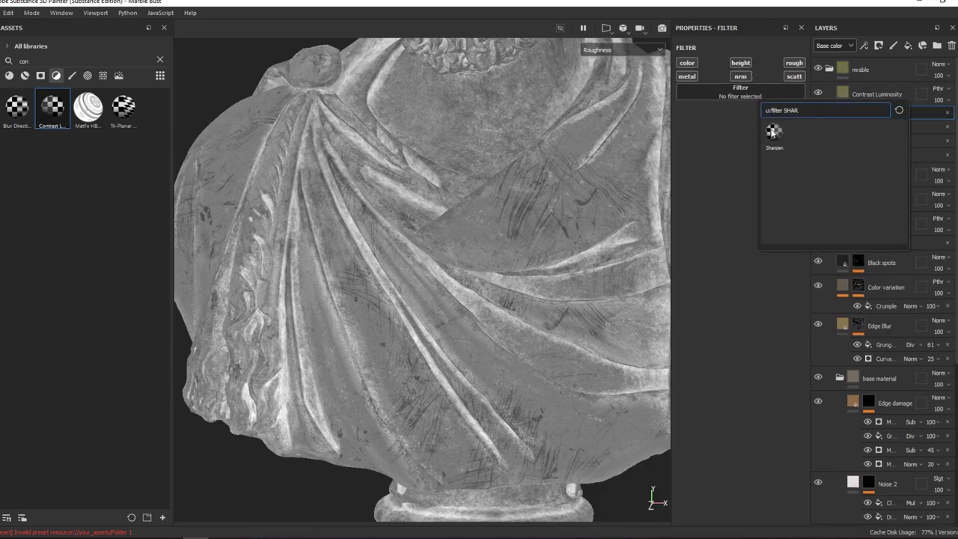
key(BackSpace)
key(BackSpace)
key(BackSpace)
text(EVE)
key(BackSpace)
key(BackSpace)
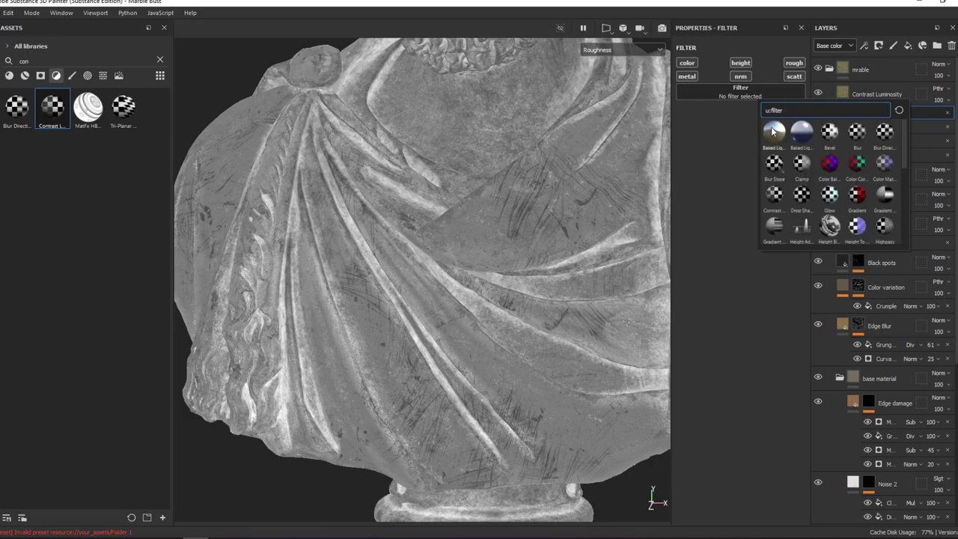
key(Escape)
right_click(883, 113)
click(891, 286)
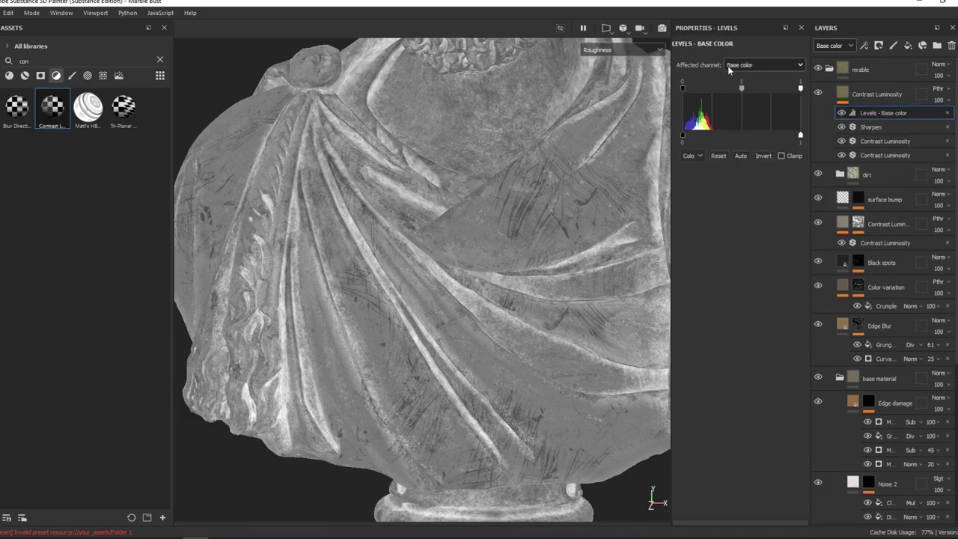
click(763, 65)
click(749, 98)
mouse_move(800, 136)
mouse_down()
mouse_move(750, 137)
mouse_move(789, 137)
mouse_up()
key(m)
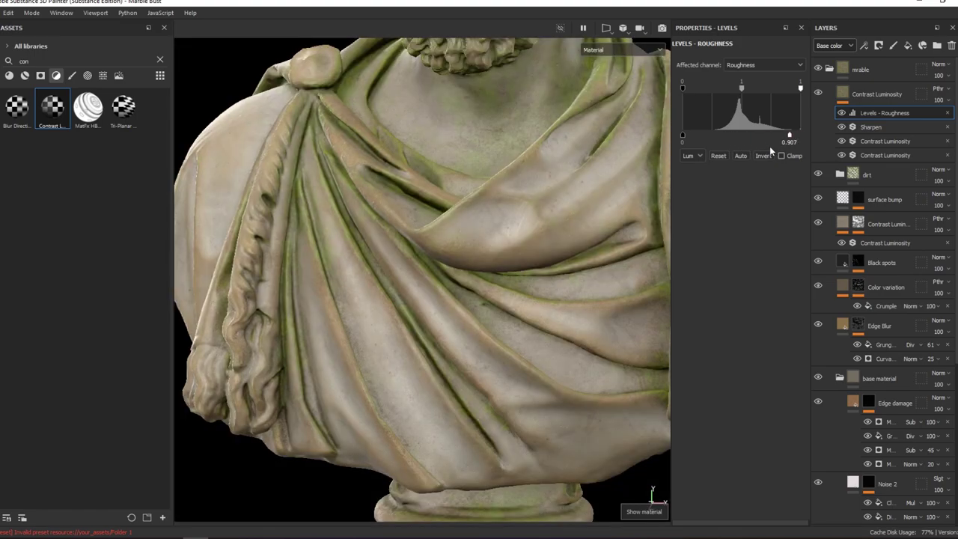
click(718, 154)
key(c)
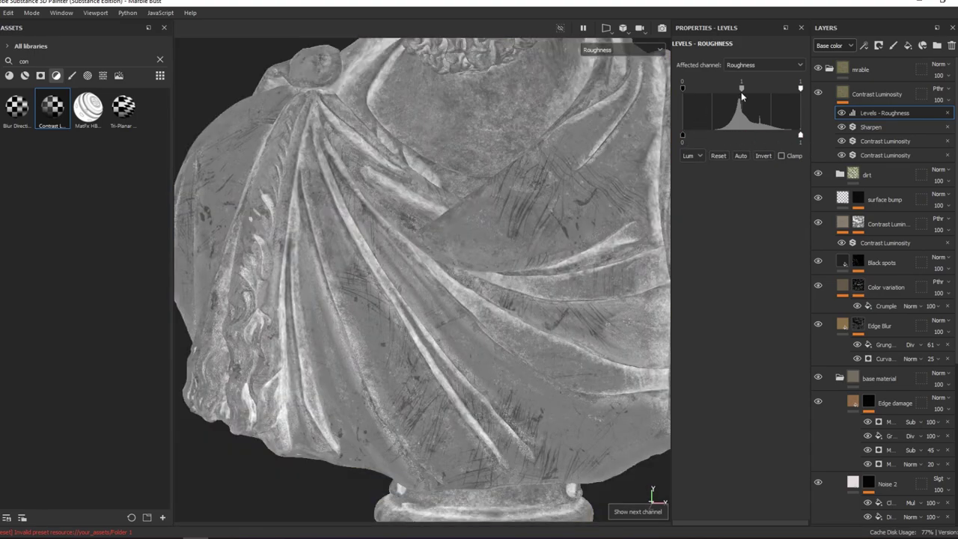
drag(682, 135, 717, 139)
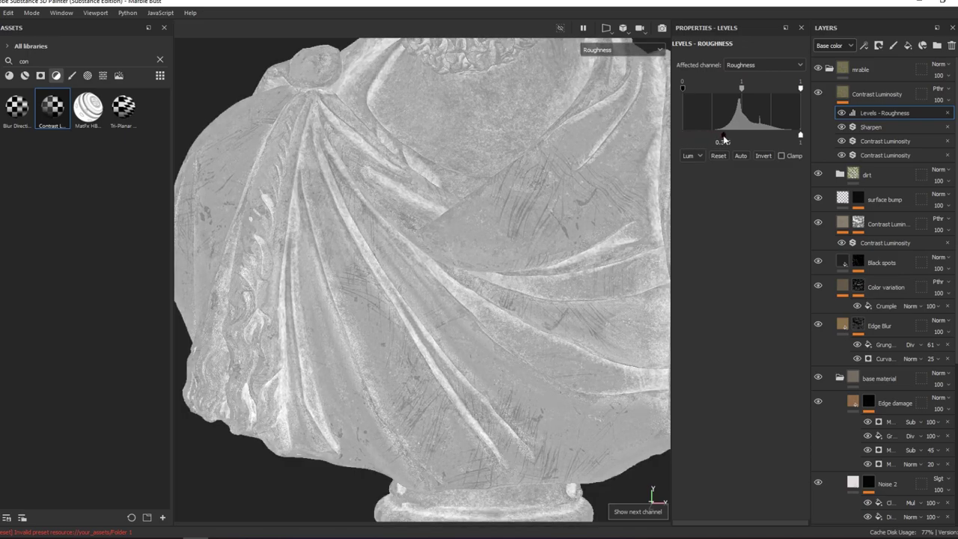
key(m)
mouse_move(571, 135)
alt+mouse_down()
mouse_move(720, 168)
mouse_move(681, 138)
alt+mouse_up()
key(c)
drag(735, 87, 752, 89)
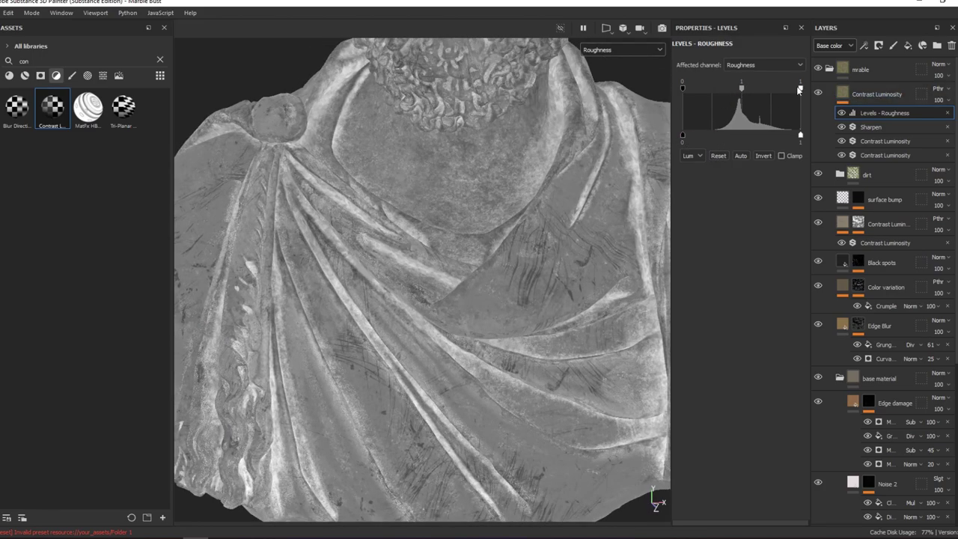
key(Delete)
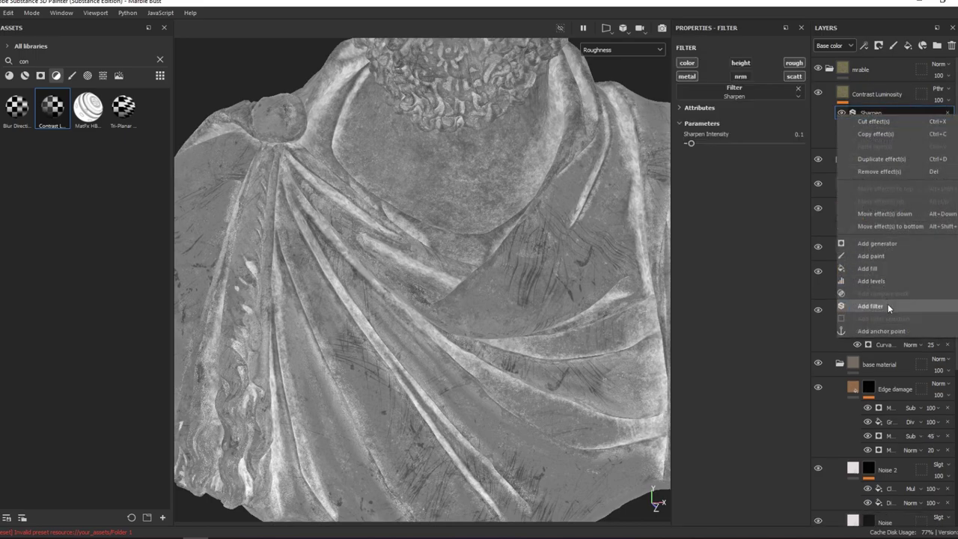
Add a third Contrast Luminosity filter at contrast -0.43 and luminosity -0.078, checking roughness.
click(888, 304)
click(762, 90)
click(780, 196)
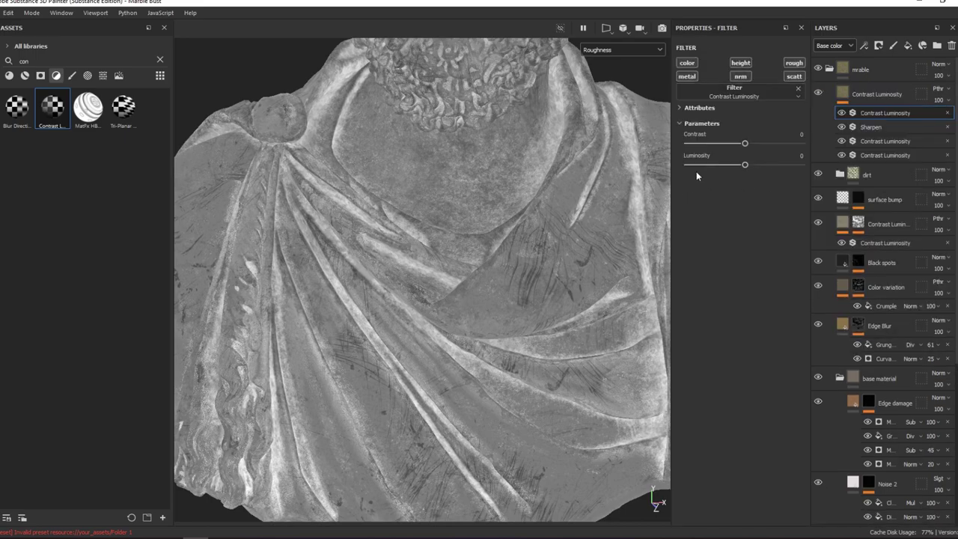
drag(739, 144, 721, 143)
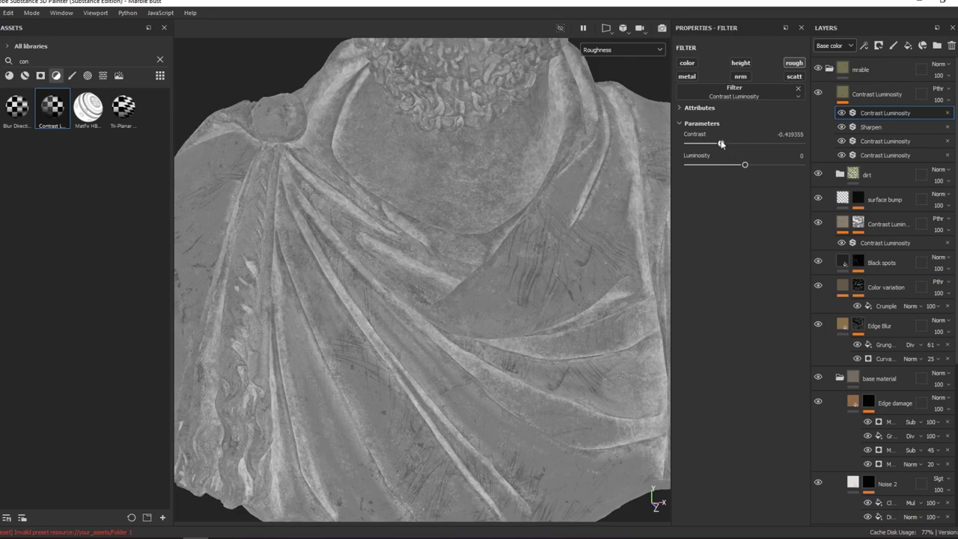
key(m)
alt+drag(567, 156, 577, 127)
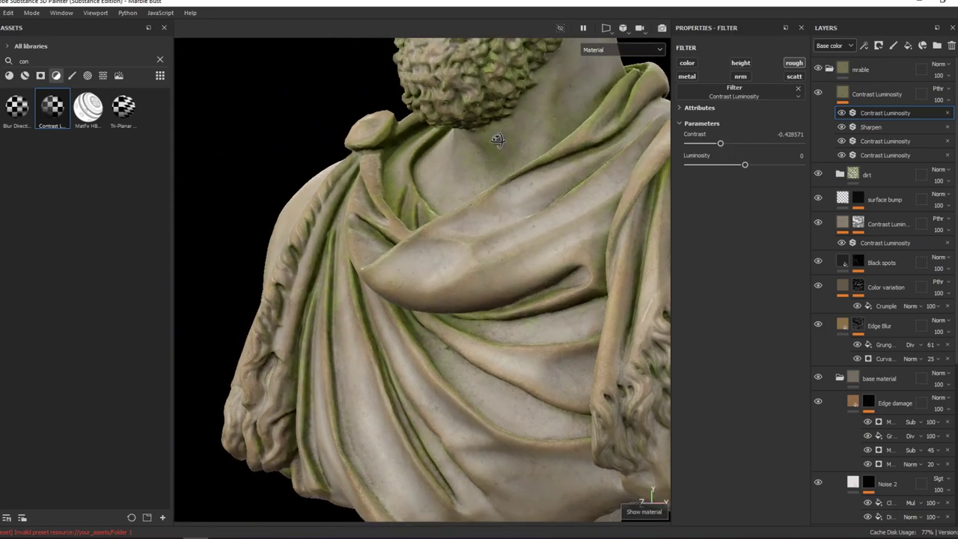
key(c)
drag(745, 164, 740, 166)
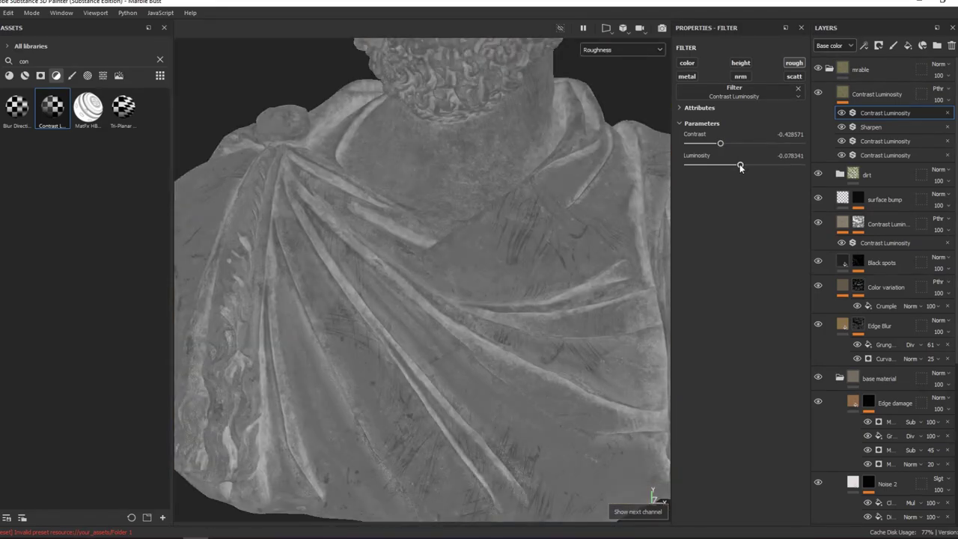
key(m)
mouse_move(525, 197)
alt+mouse_down()
mouse_move(466, 217)
mouse_move(529, 188)
mouse_move(594, 188)
mouse_move(546, 190)
mouse_move(568, 187)
alt+mouse_up()
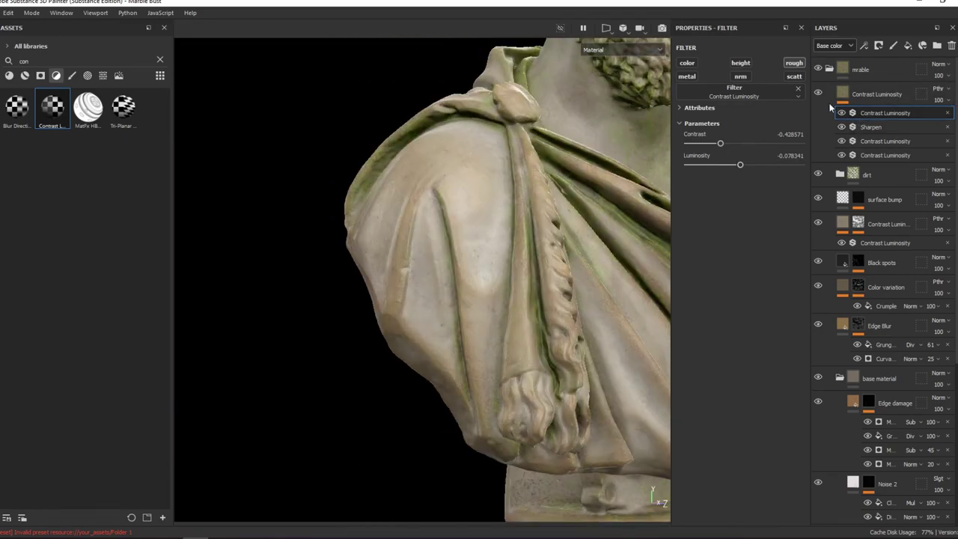
key(f)
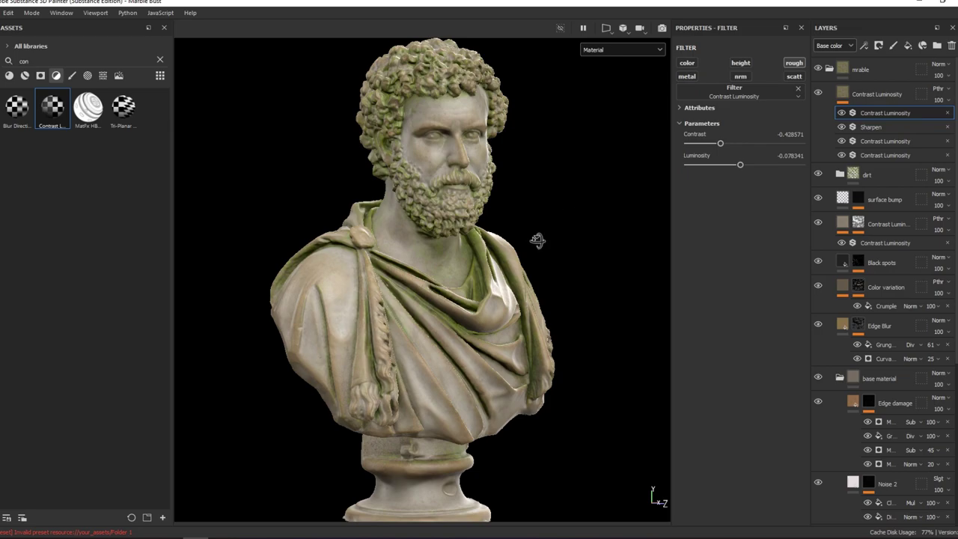
alt+drag(539, 239, 394, 234)
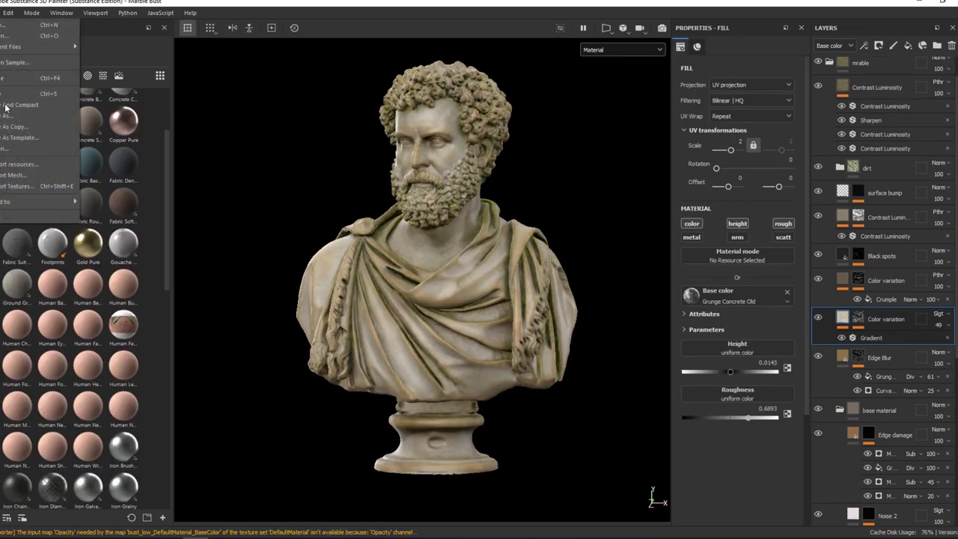
Load the PBR Metallic Roughness output template and remove its Emissive map.
click(37, 180)
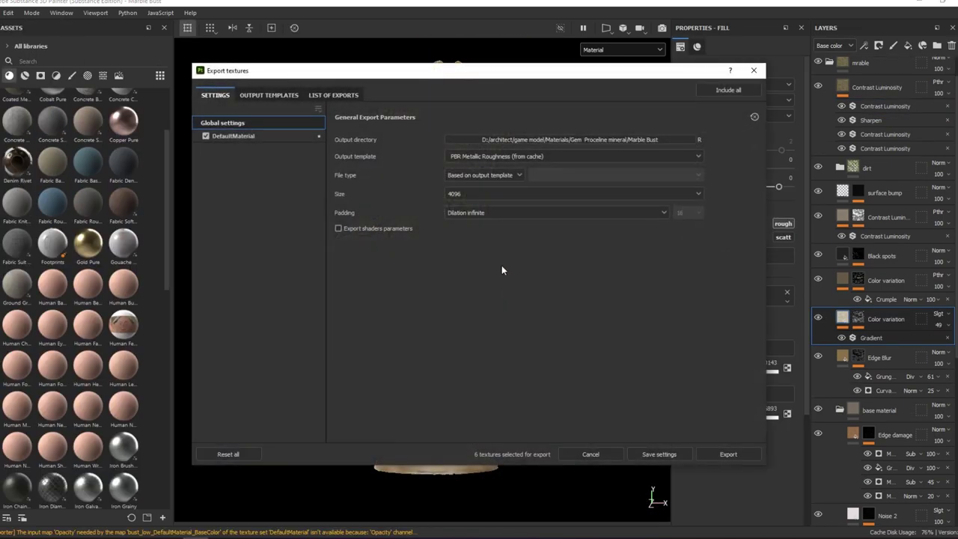
click(268, 96)
click(231, 223)
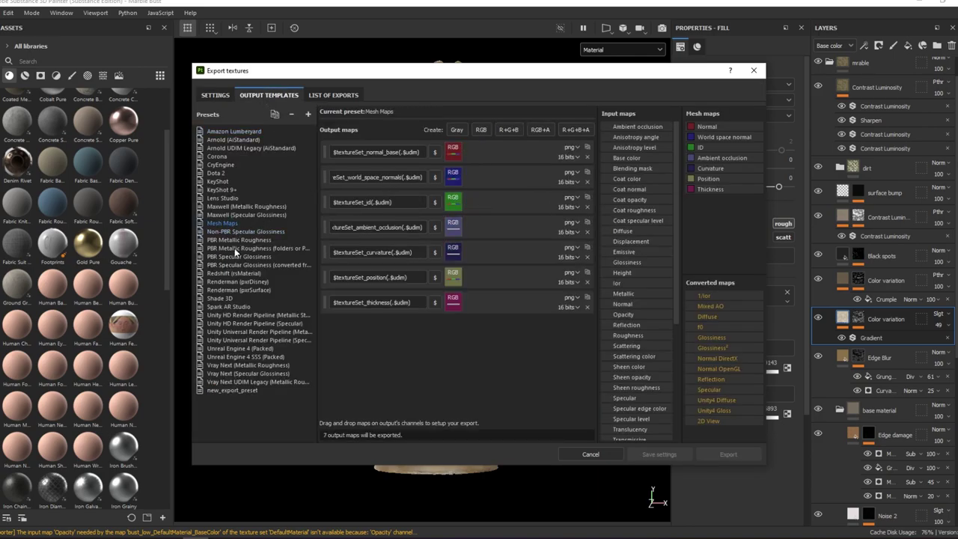
click(234, 240)
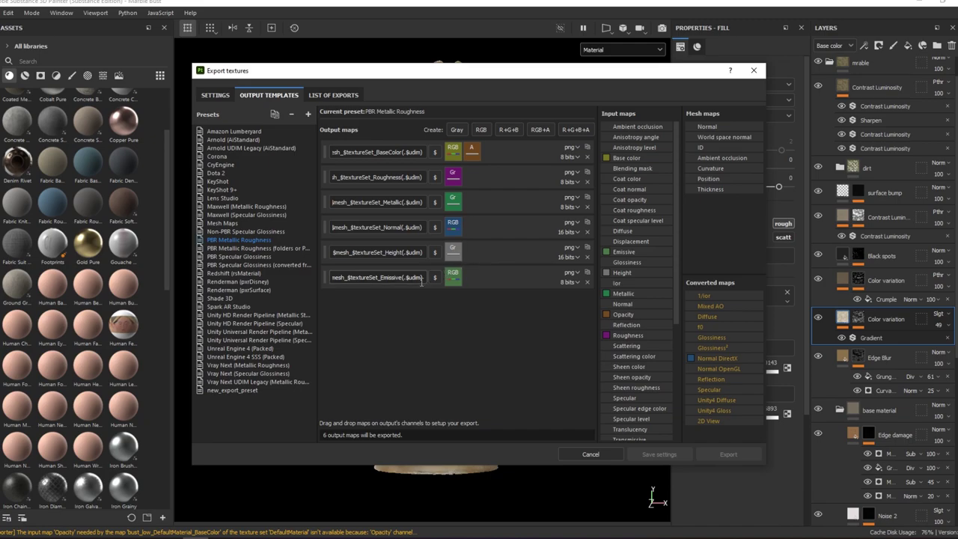
click(586, 282)
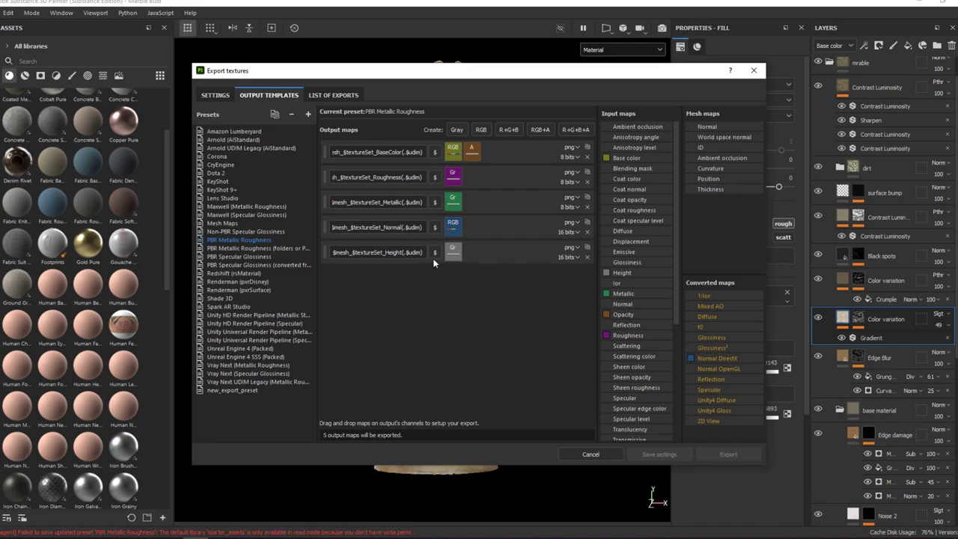
Add a new grayscale output, naming it from the Height map's file name minus 'Height'.
click(456, 129)
click(389, 252)
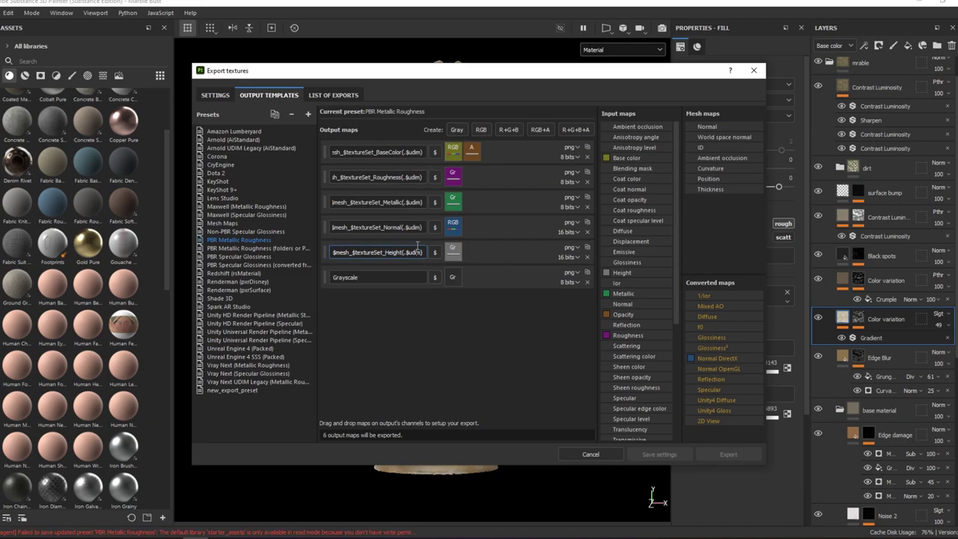
key(ctrl+a)
key(ctrl+c)
click(377, 277)
key(ctrl+a)
key(ctrl+v)
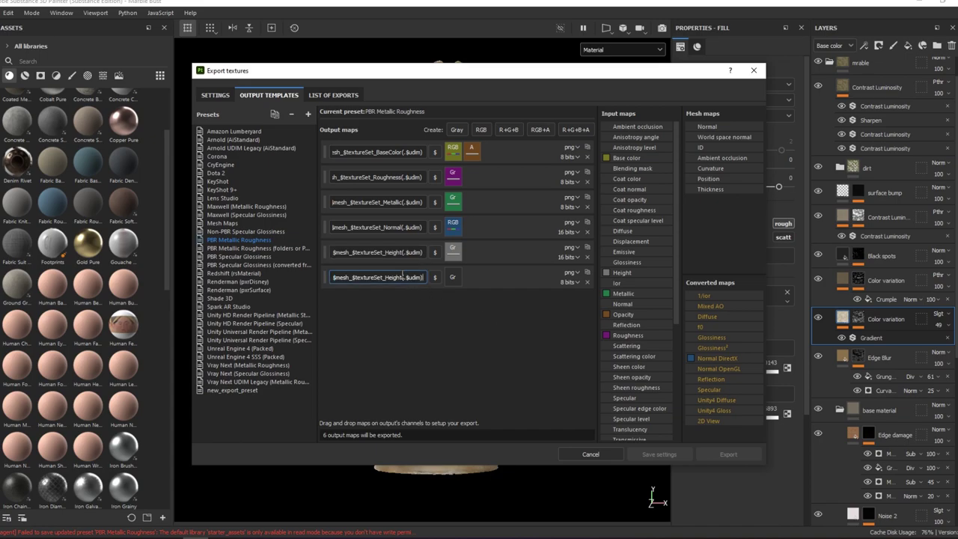
key(Left)
key(Left)
key(Left)
key(BackSpace)
key(BackSpace)
key(BackSpace)
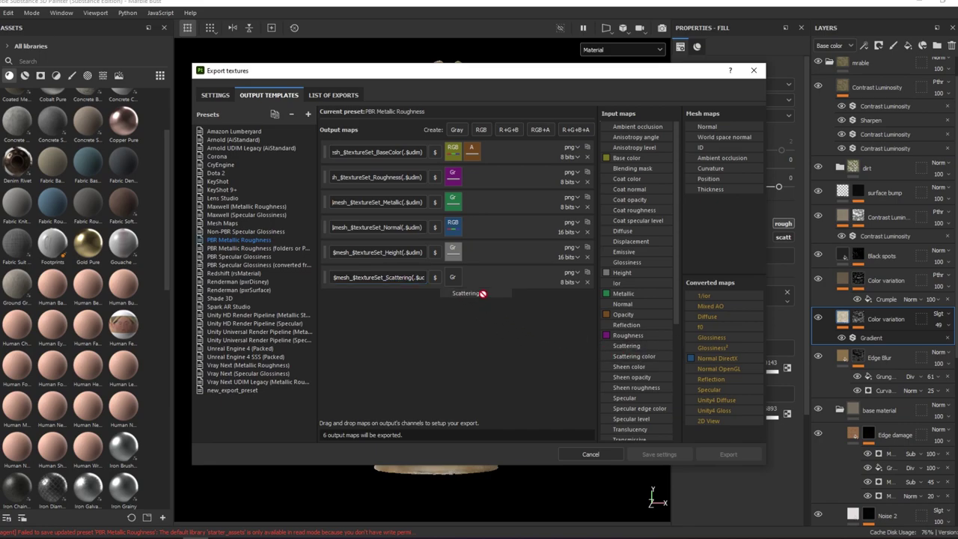
Feed the Scattering channel into the new output's gray channel.
drag(639, 345, 451, 277)
click(451, 289)
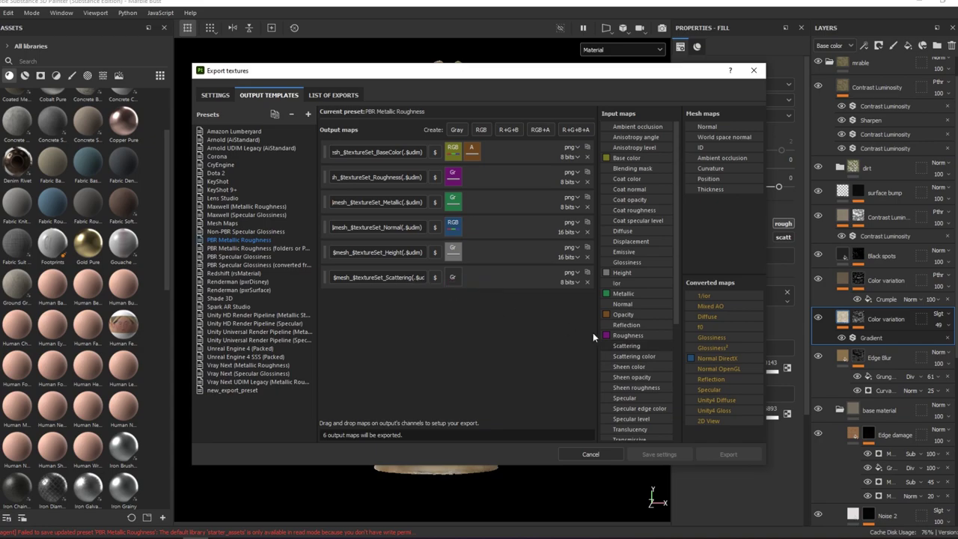
drag(626, 346, 453, 278)
click(475, 303)
Set the export output template to PBR Metallic Roughness and confirm Scattering is exported.
click(213, 96)
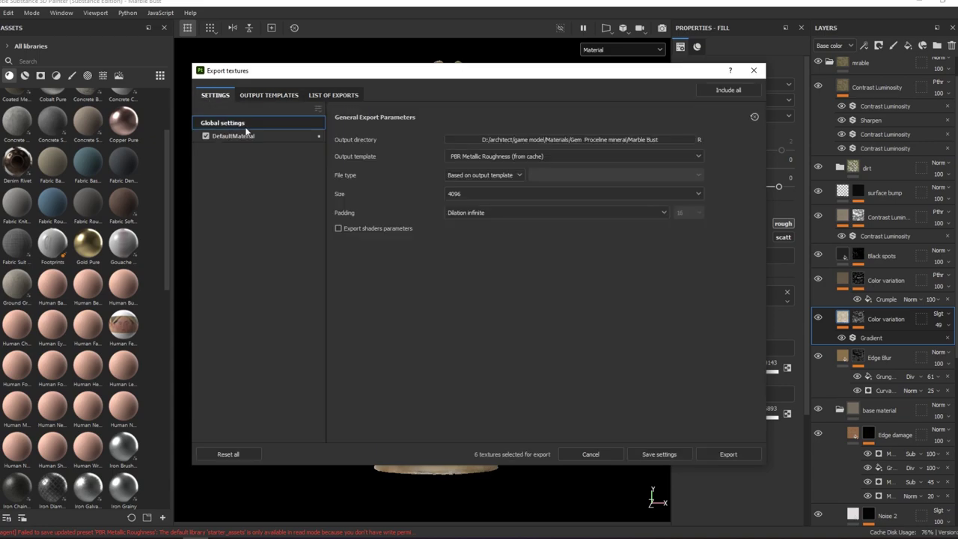
click(307, 135)
click(309, 123)
click(301, 139)
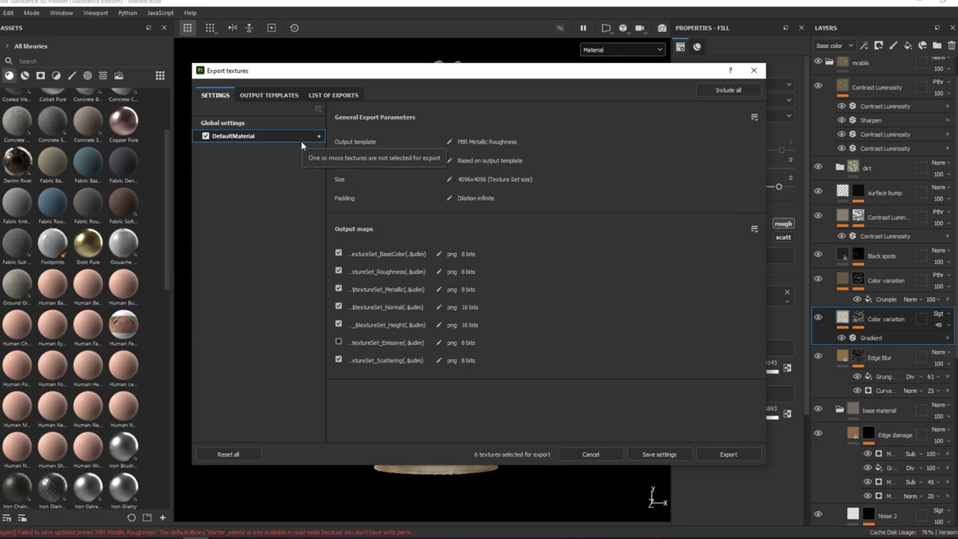
click(299, 123)
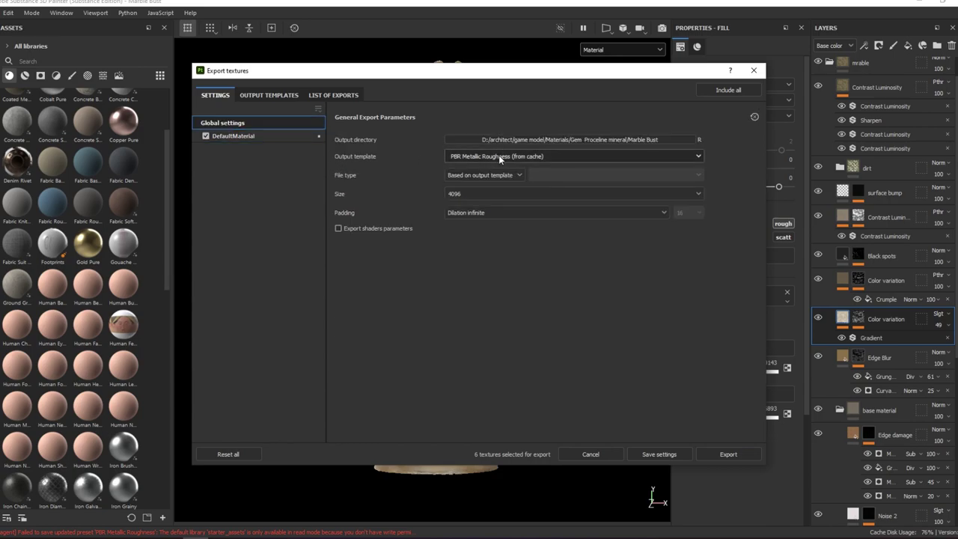
click(498, 156)
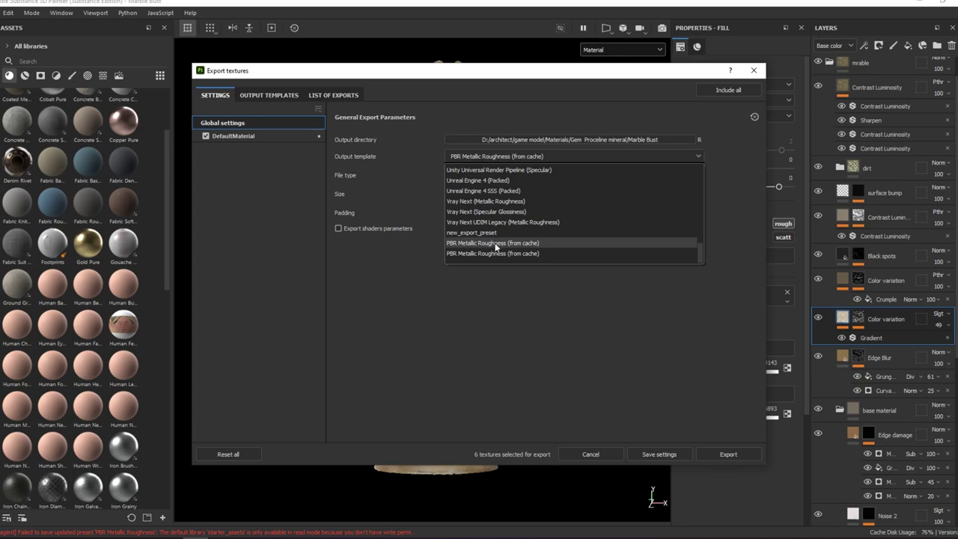
scroll(505, 216, up, 1)
scroll(509, 220, up, 2)
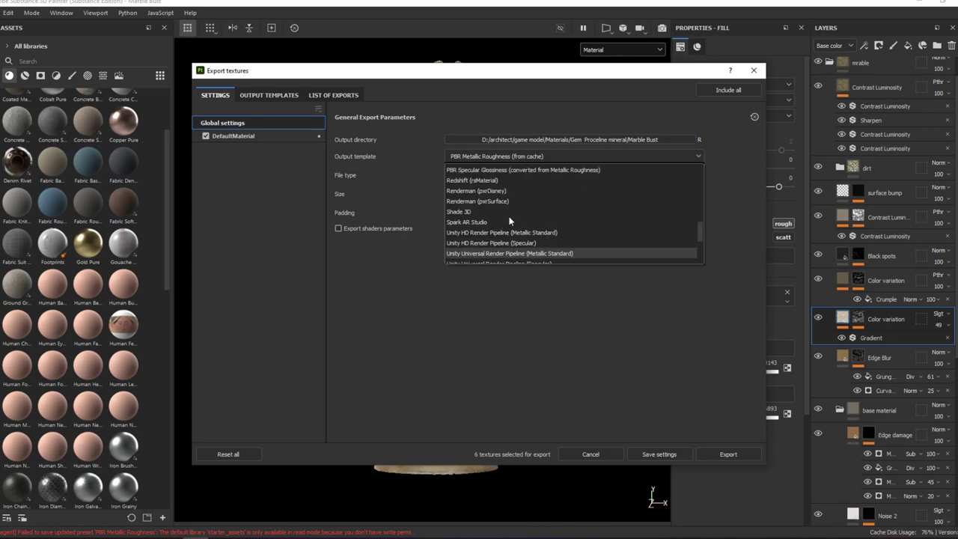
scroll(507, 228, up, 1)
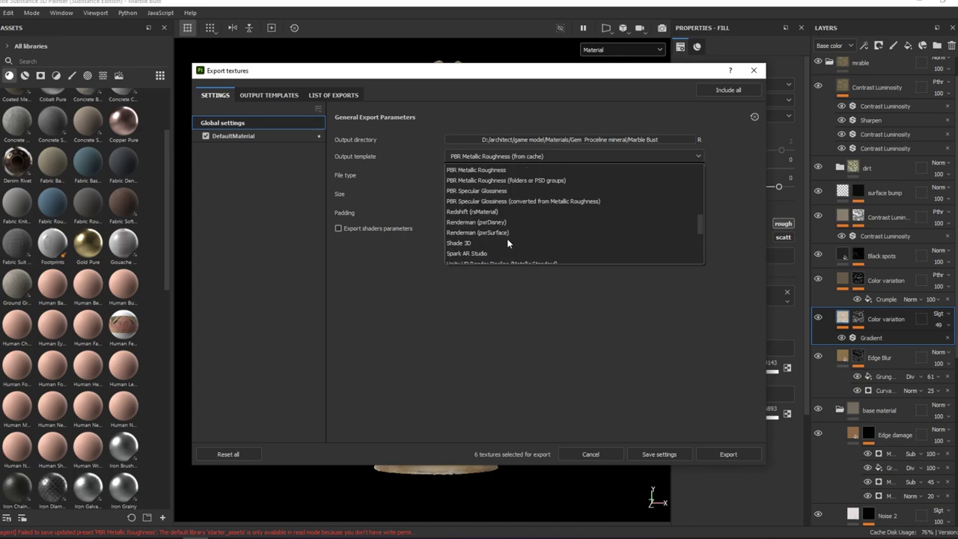
click(499, 171)
click(300, 136)
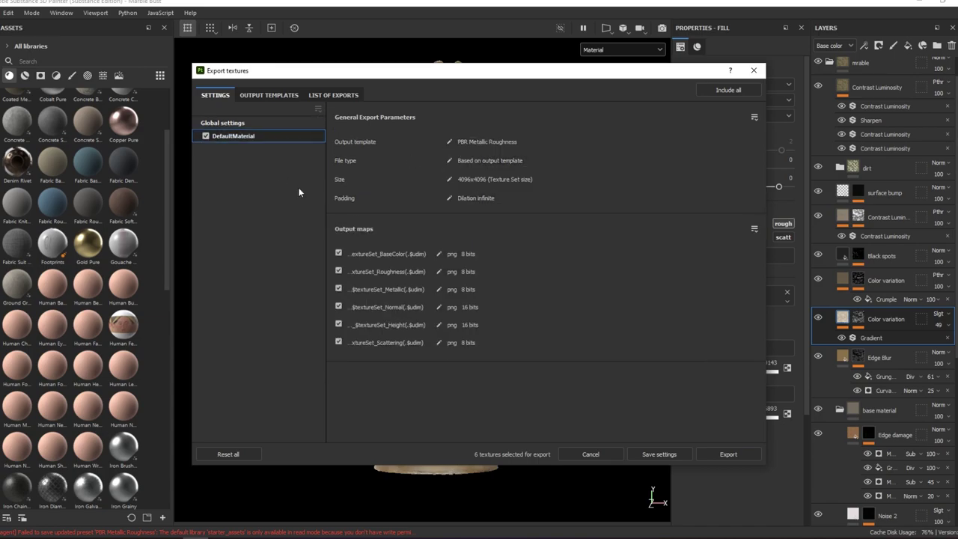
click(280, 124)
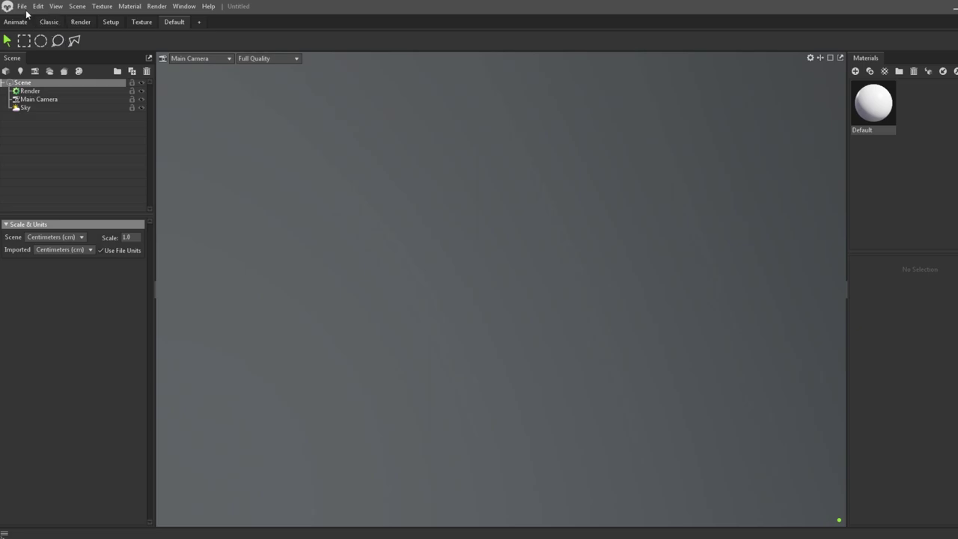
Import the bust_low model into Marmoset Toolbag.
click(24, 8)
click(60, 93)
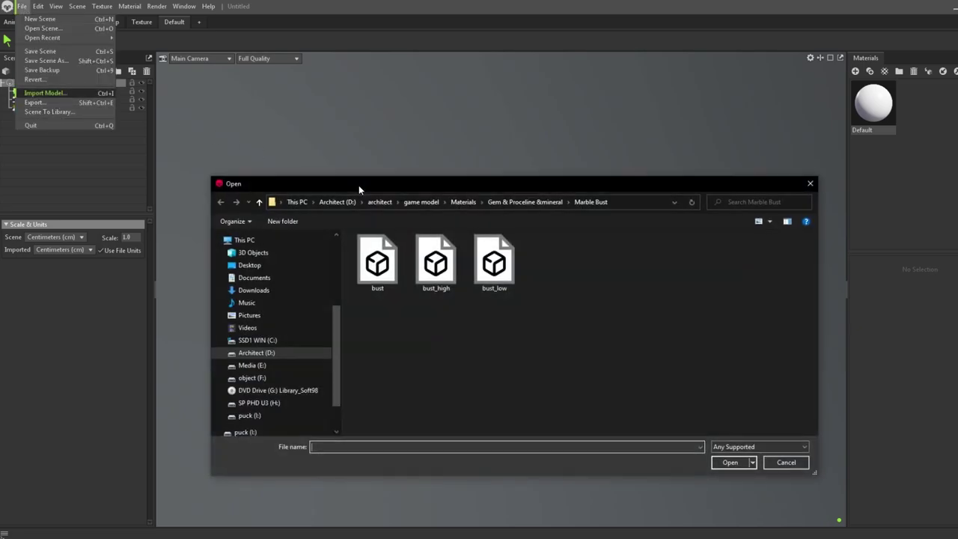
double_click(476, 290)
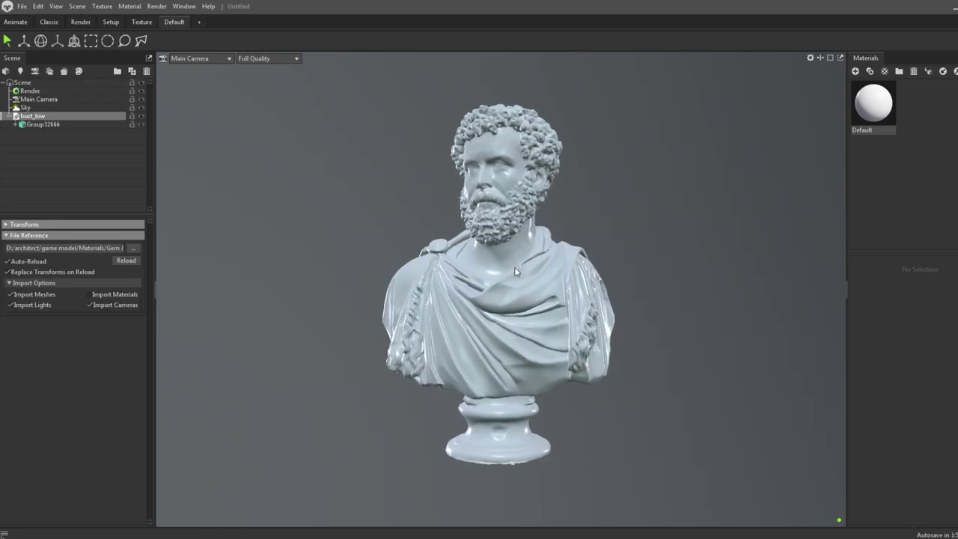
click(515, 271)
Scale the bust down against the human scale reference, then hide the reference.
click(811, 59)
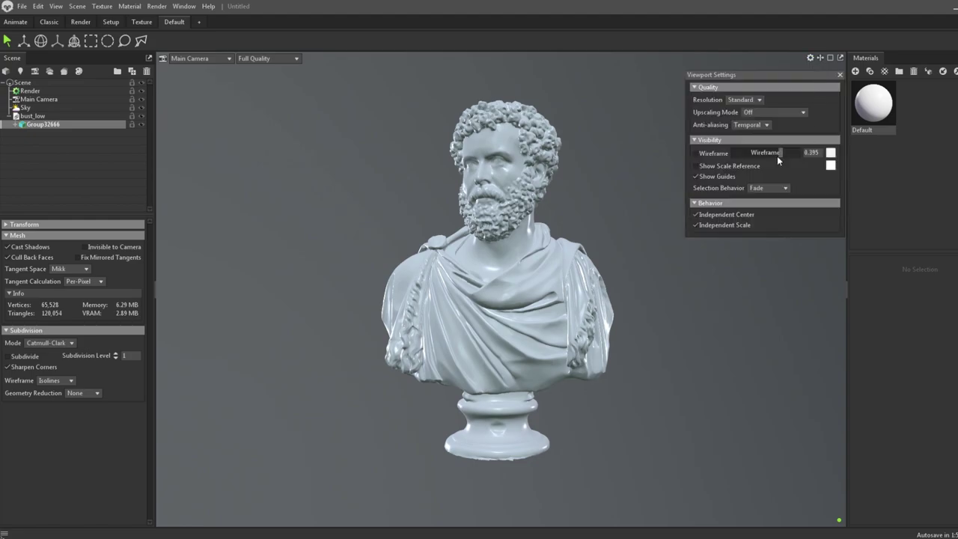
click(707, 165)
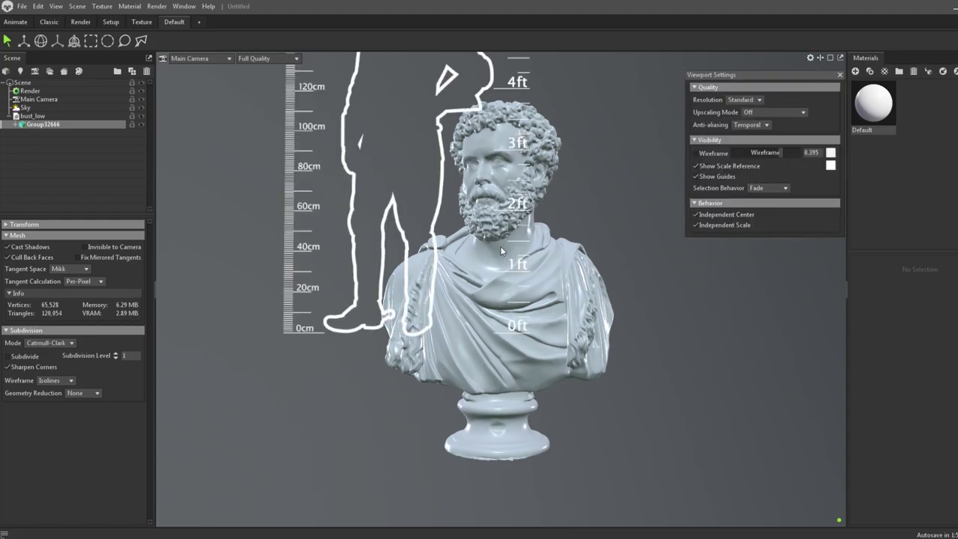
key(r)
drag(408, 333, 429, 316)
click(839, 74)
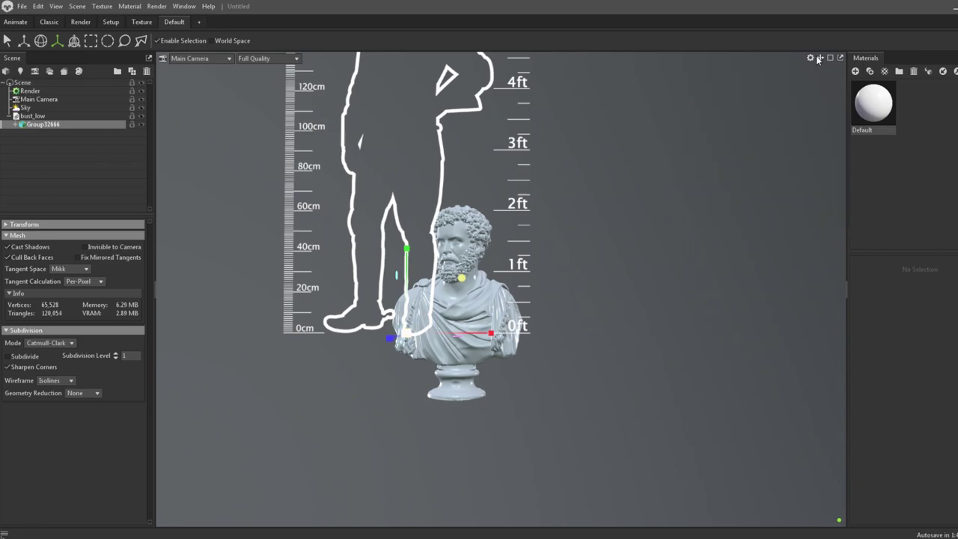
click(813, 57)
click(782, 84)
click(719, 166)
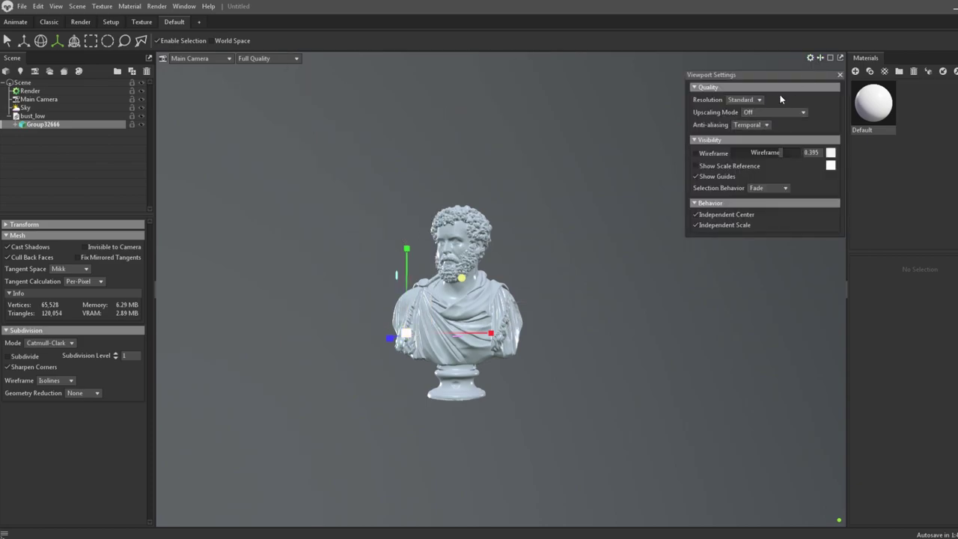
click(810, 58)
Frame the bust and set the Main Camera lens to 85 mm.
click(65, 91)
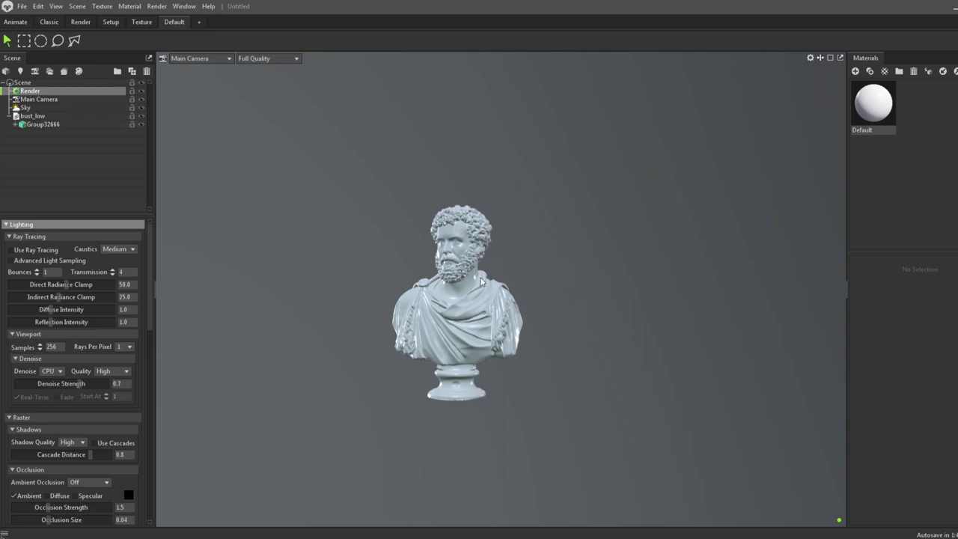
click(43, 124)
key(f)
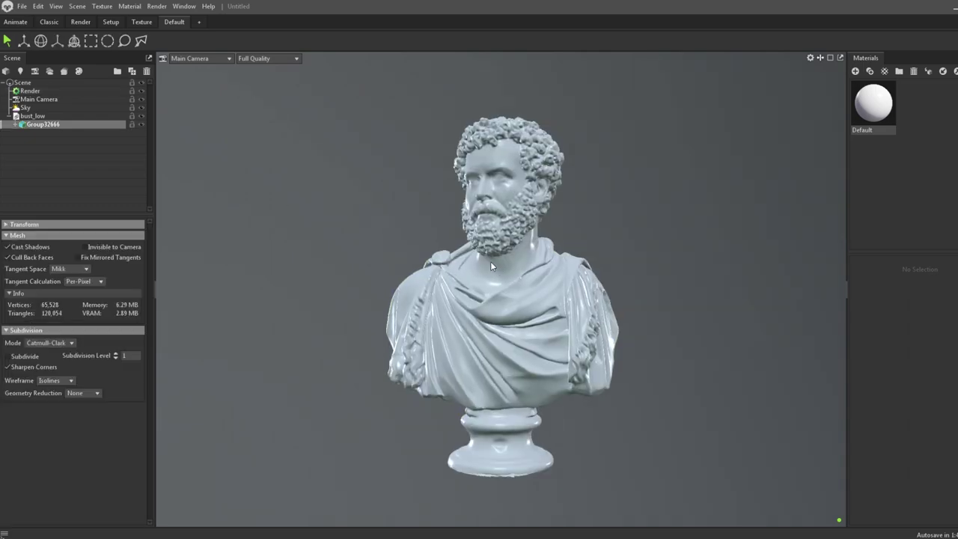
drag(490, 261, 497, 254)
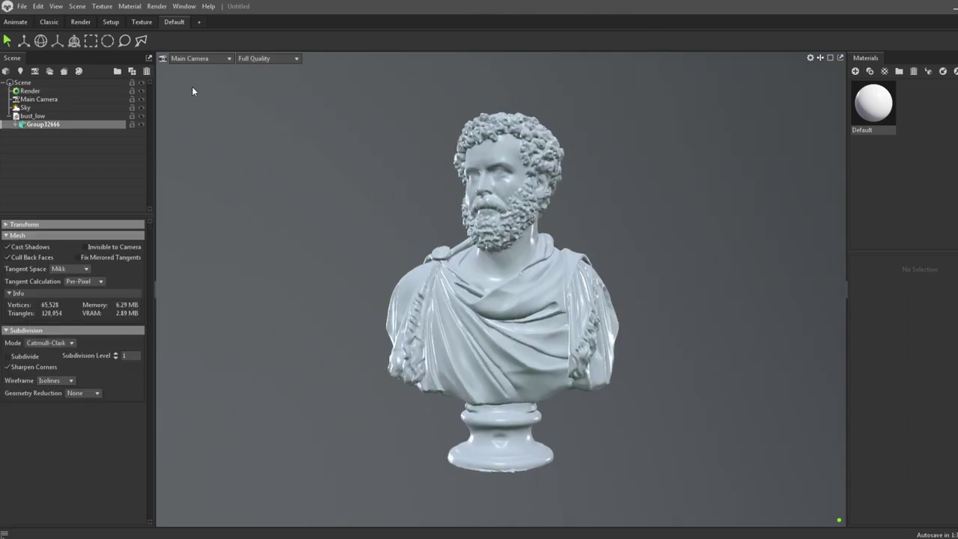
click(65, 88)
click(66, 98)
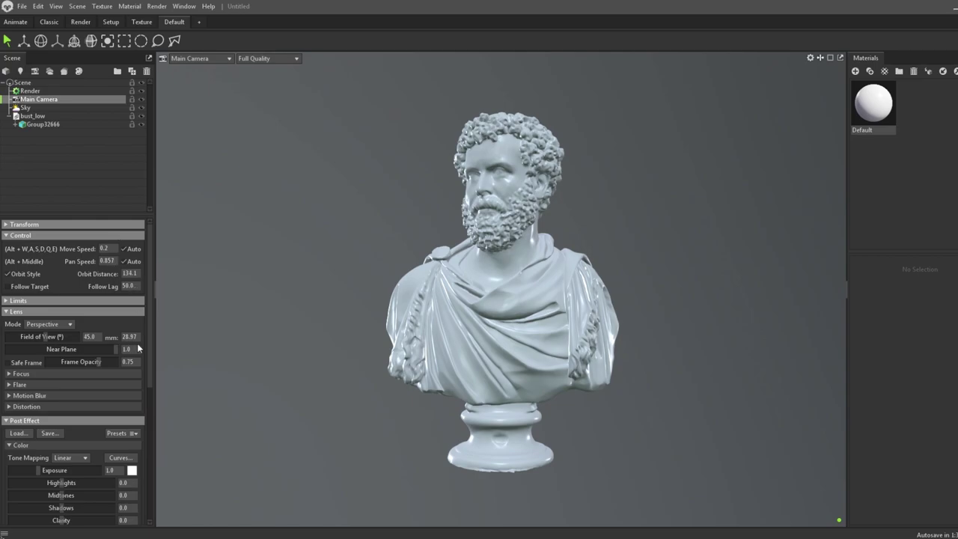
text(85)
key(Return)
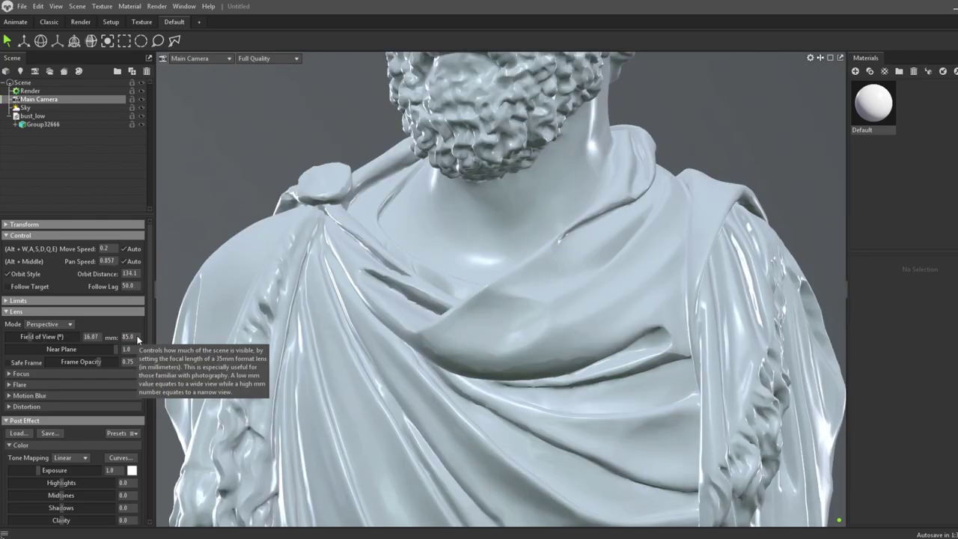
Scroll down the panel to the bust's Default material properties.
scroll(514, 281, down, 2)
scroll(513, 282, down, 1)
scroll(513, 281, down, 1)
scroll(513, 282, down, 2)
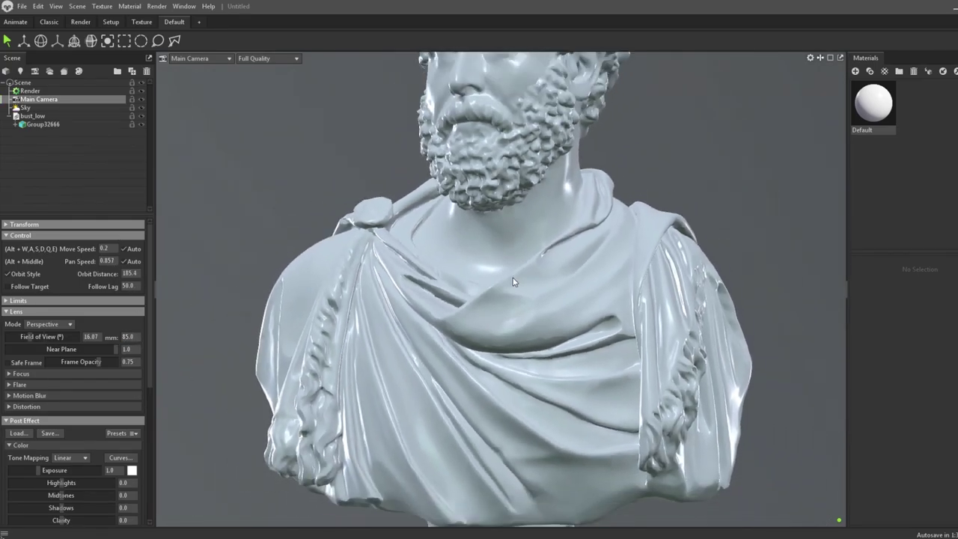
scroll(513, 282, down, 2)
scroll(513, 282, down, 2)
scroll(513, 282, down, 1)
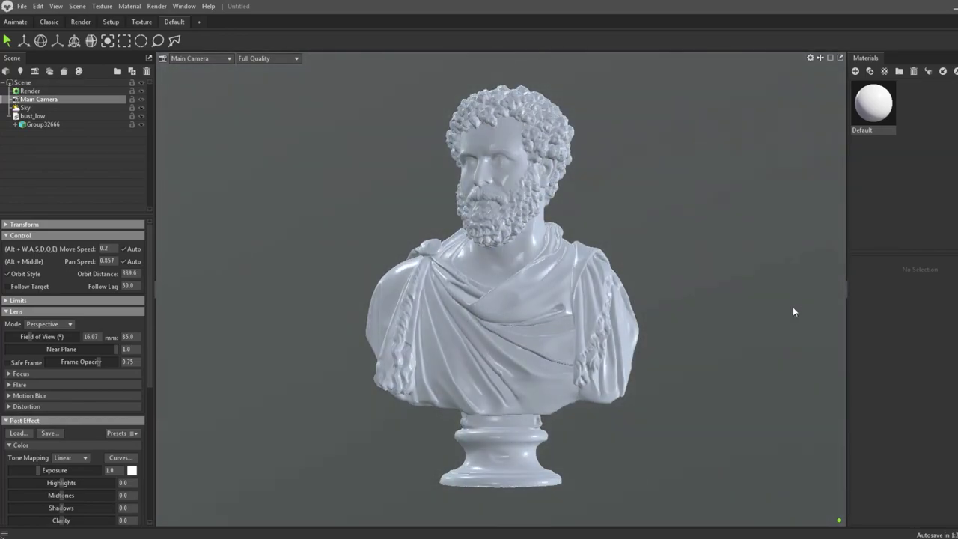
drag(873, 103, 883, 121)
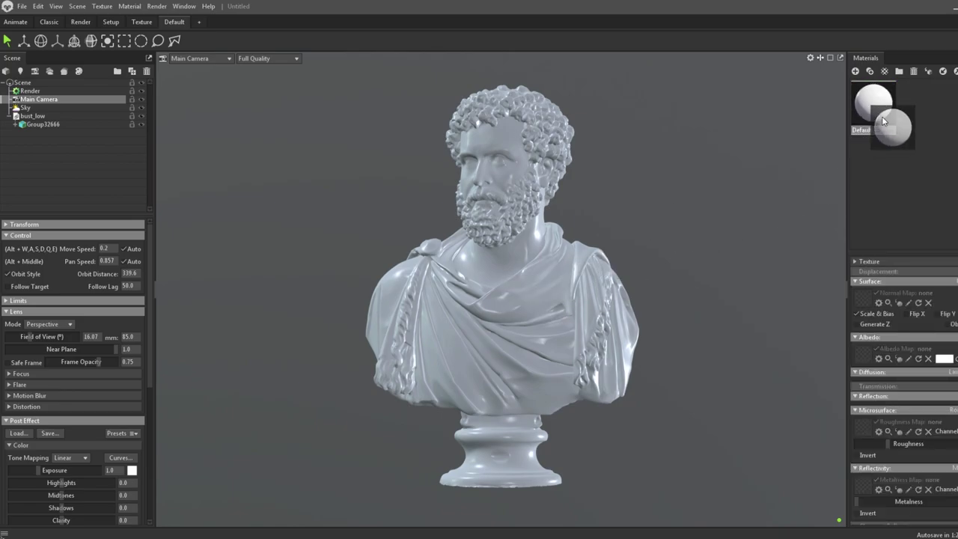
Load the bust_low albedo and roughness textures into the Default material.
click(902, 349)
double_click(728, 262)
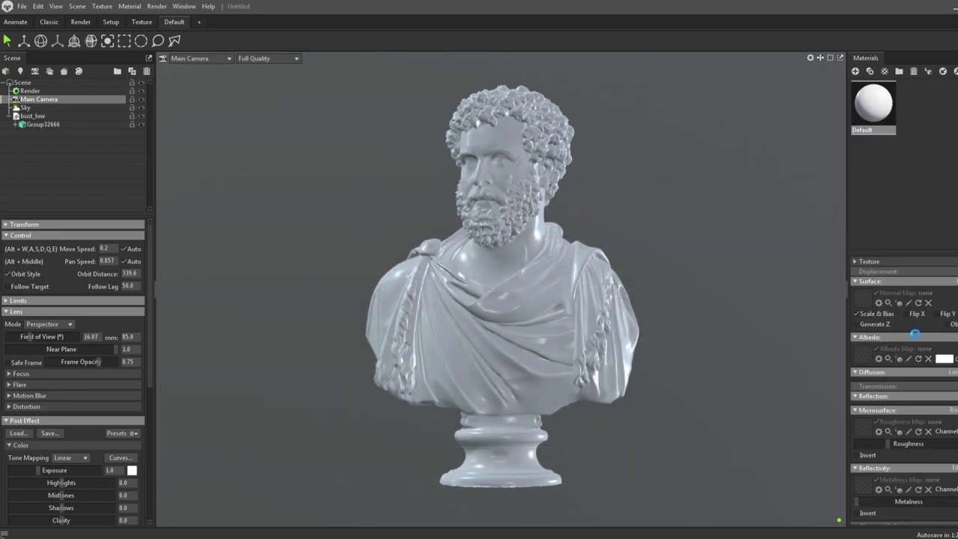
click(865, 355)
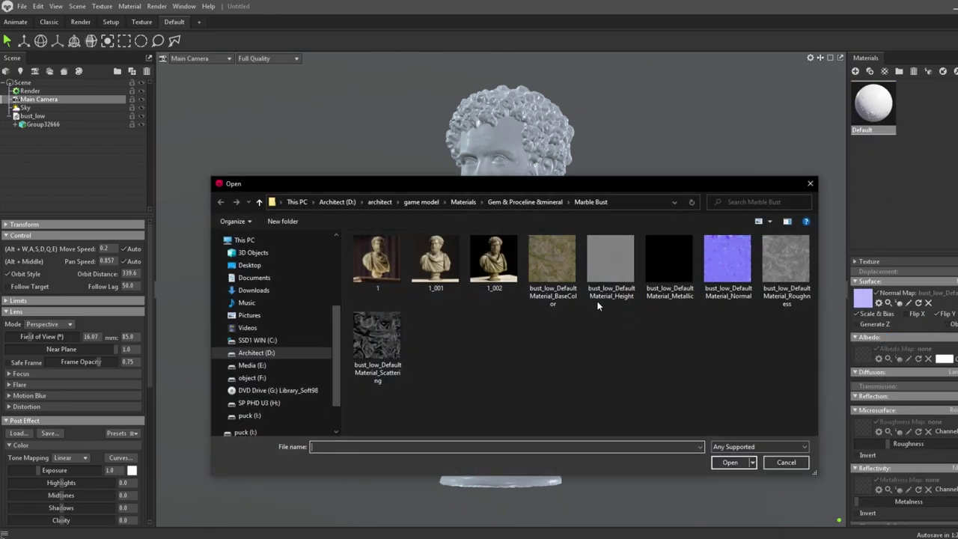
double_click(563, 290)
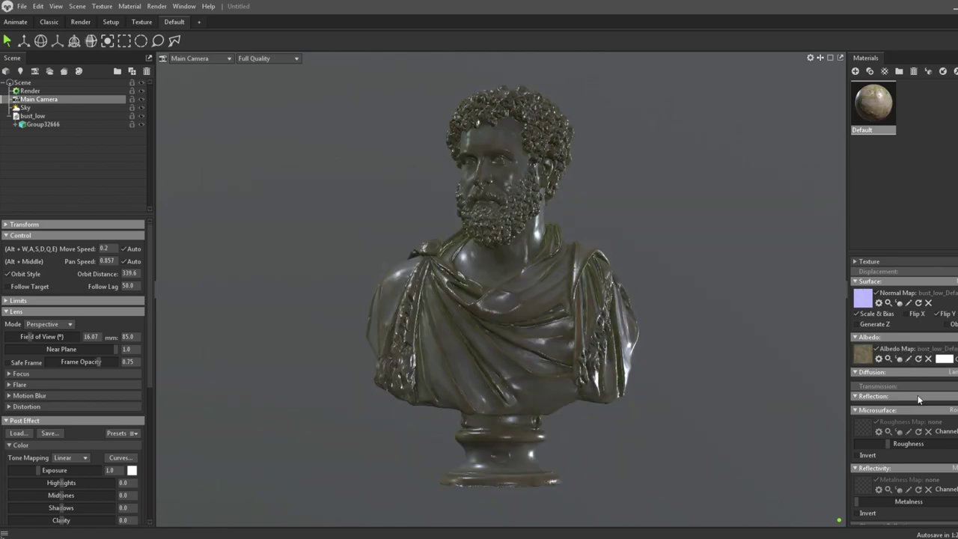
click(861, 434)
double_click(786, 300)
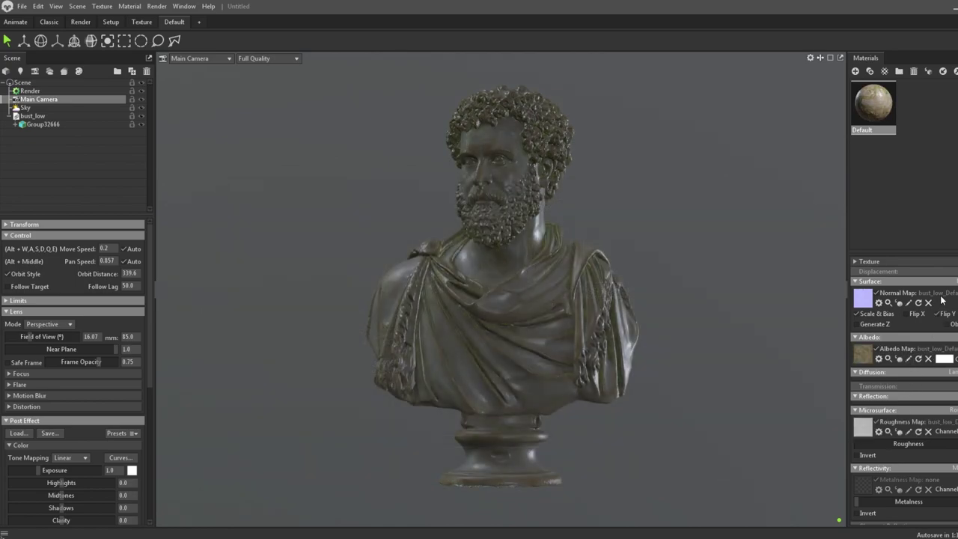
Load the bust_low displacement texture and enable Use Ray Tracing in Render settings.
click(956, 293)
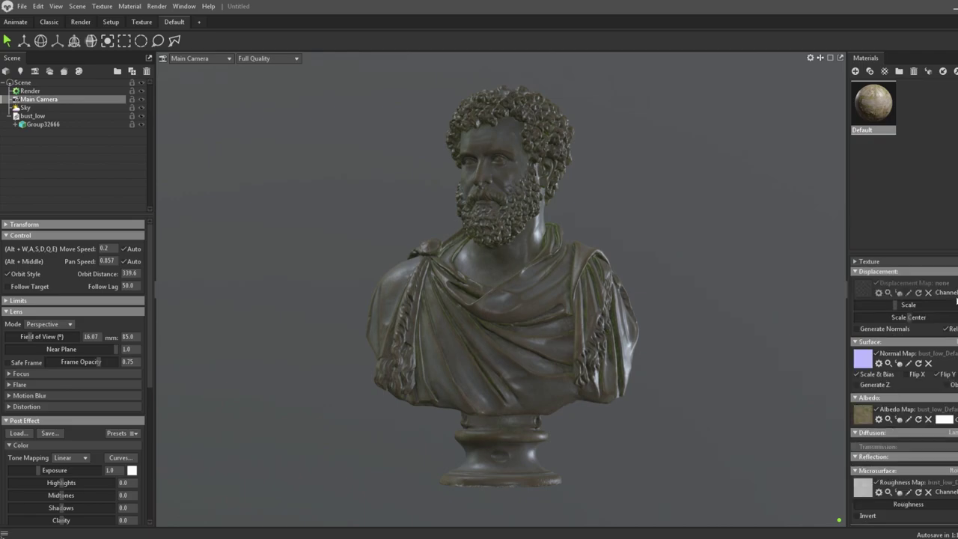
click(857, 296)
double_click(619, 296)
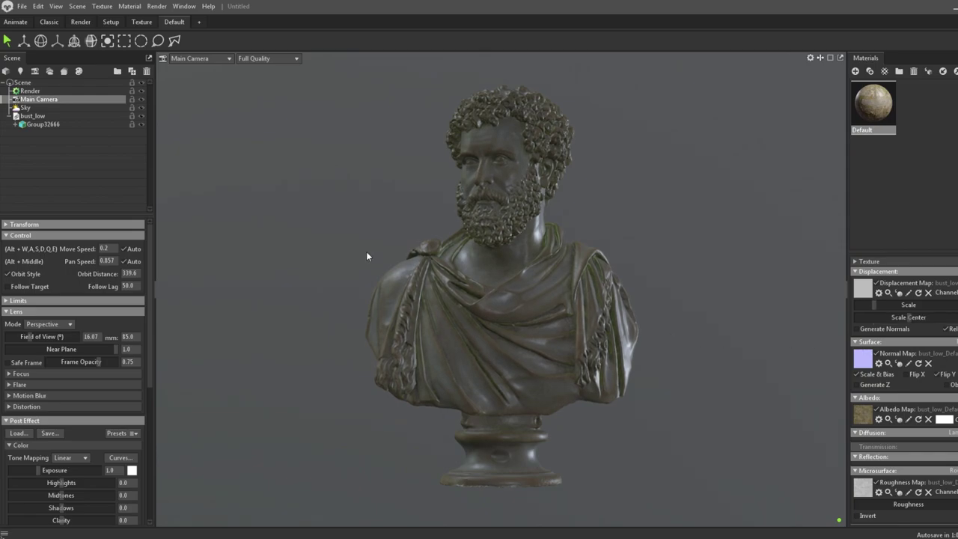
click(87, 91)
click(35, 248)
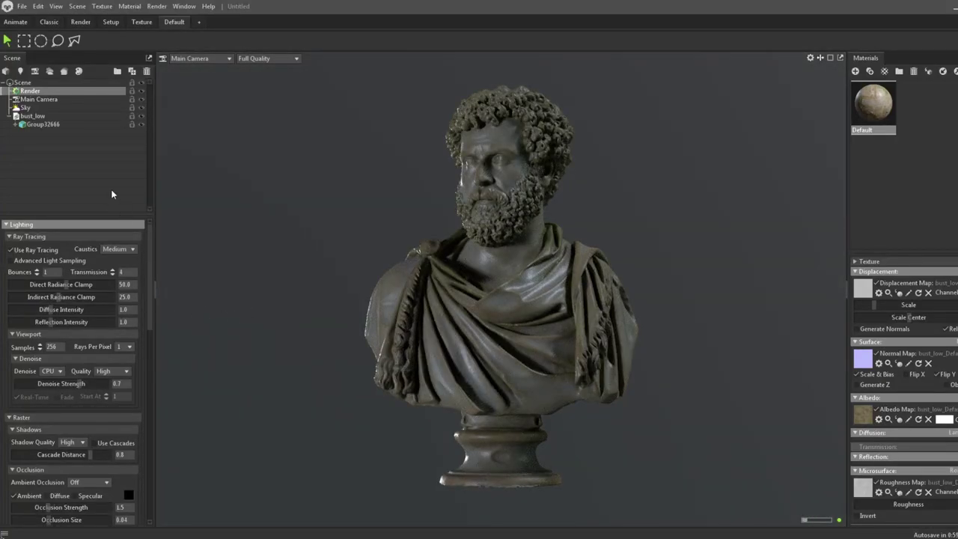
Apply the Alley Highway sky image and rotate its lighting around the bust.
click(25, 107)
click(122, 236)
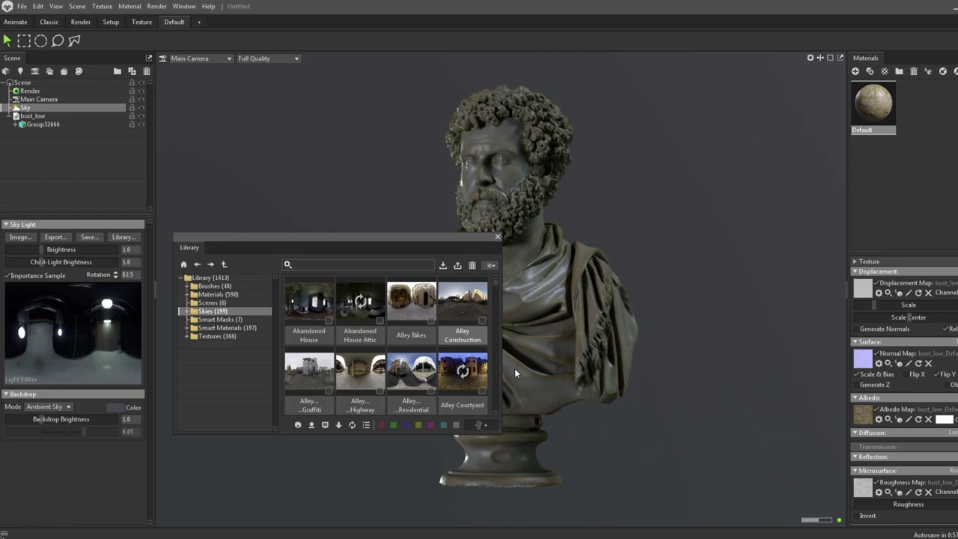
double_click(374, 386)
click(497, 236)
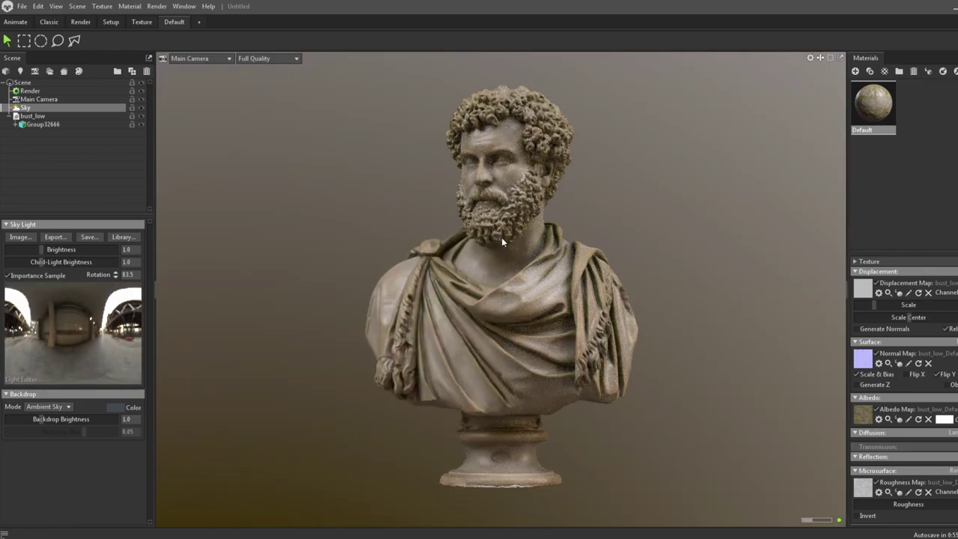
shift+drag(501, 237, 522, 387)
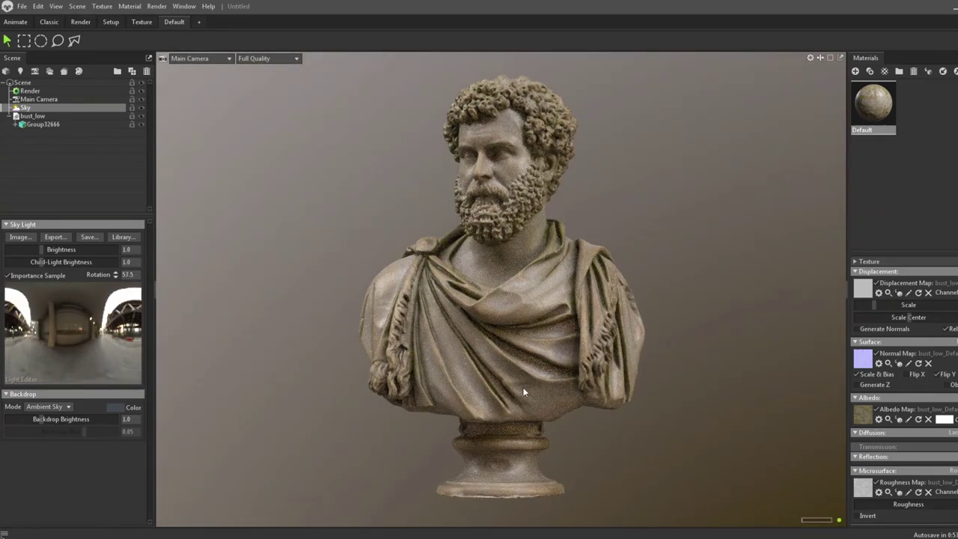
scroll(524, 389, up, 2)
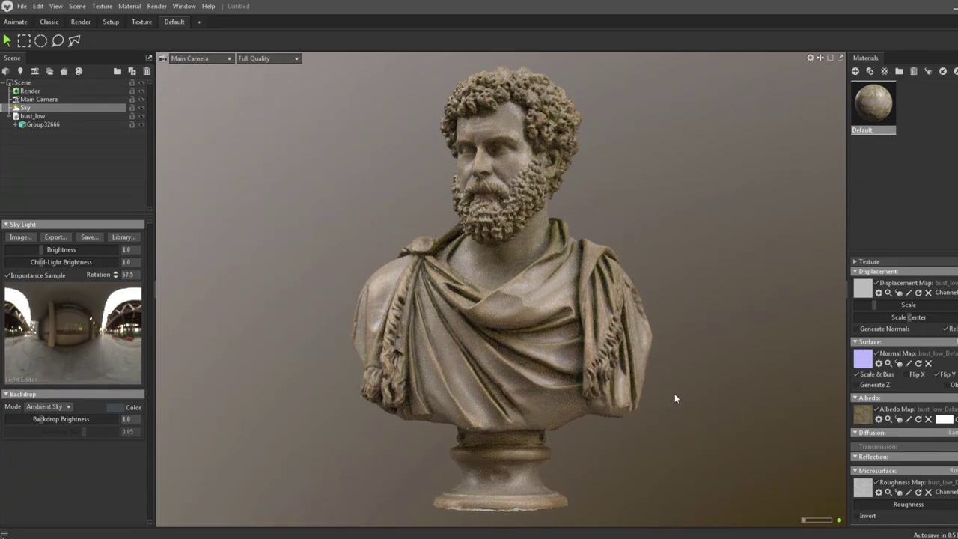
Set the sky's backdrop brightness to 0 so the background is black.
click(674, 393)
mouse_move(695, 372)
mouse_down()
mouse_move(673, 380)
mouse_move(719, 380)
mouse_move(673, 381)
mouse_move(684, 380)
mouse_up()
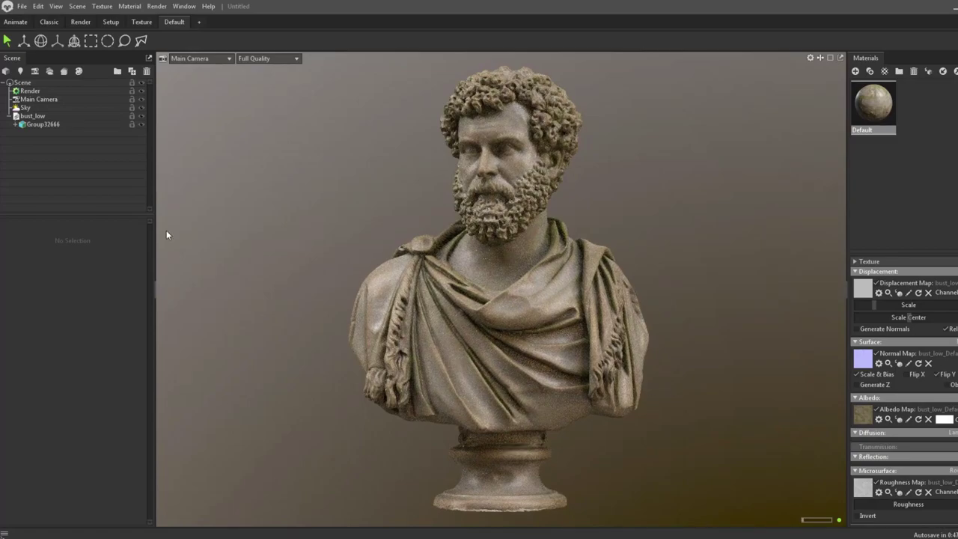
click(45, 91)
click(30, 107)
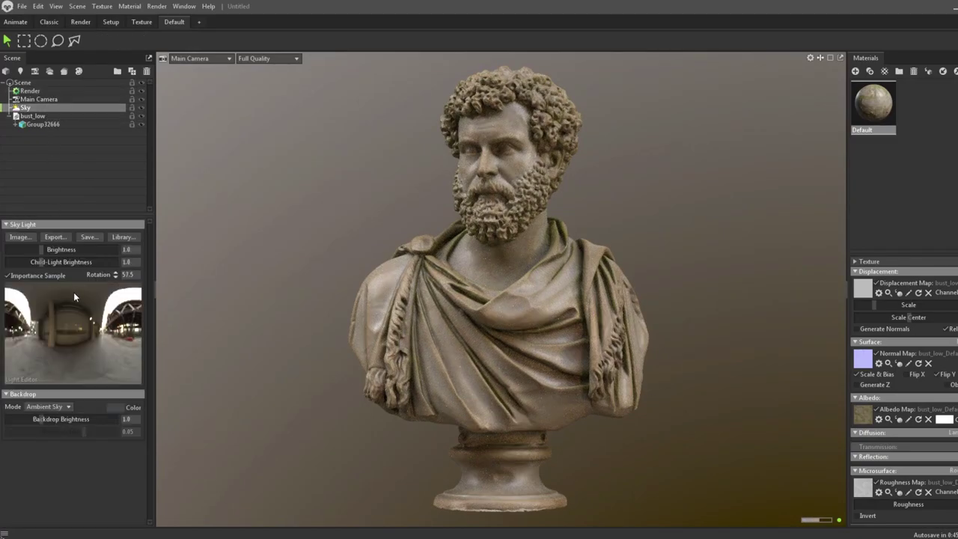
drag(37, 419, 18, 419)
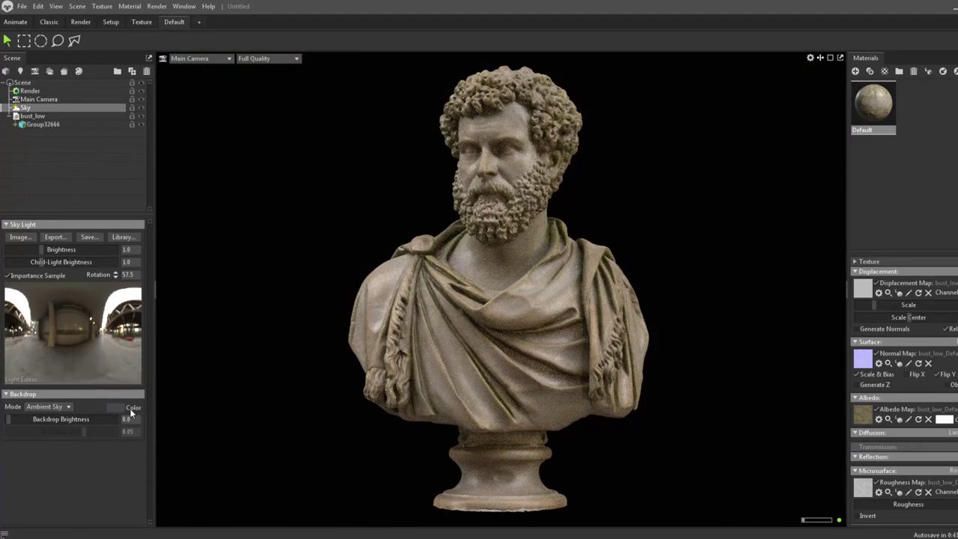
Rotate the sky lighting to a new angle of 91.5.
scroll(568, 352, up, 1)
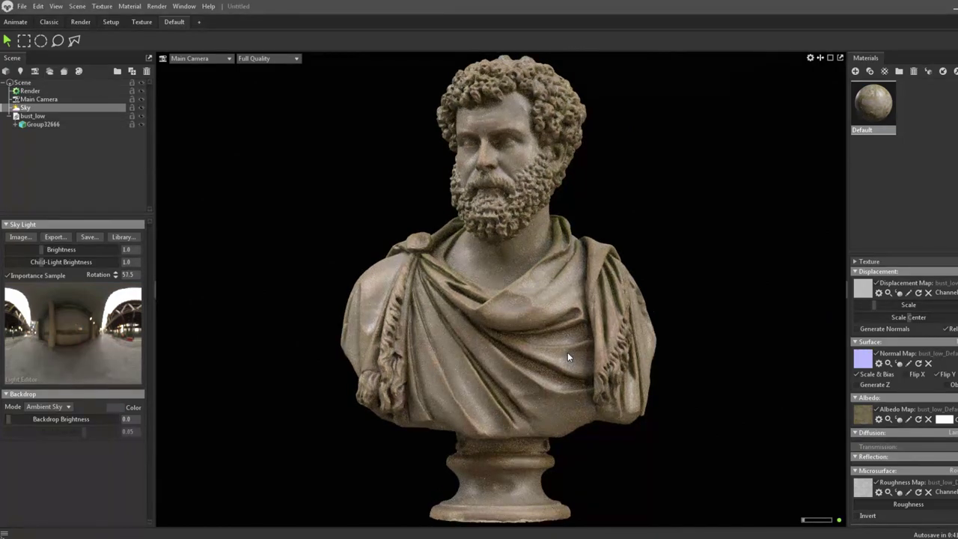
shift+drag(565, 350, 520, 353)
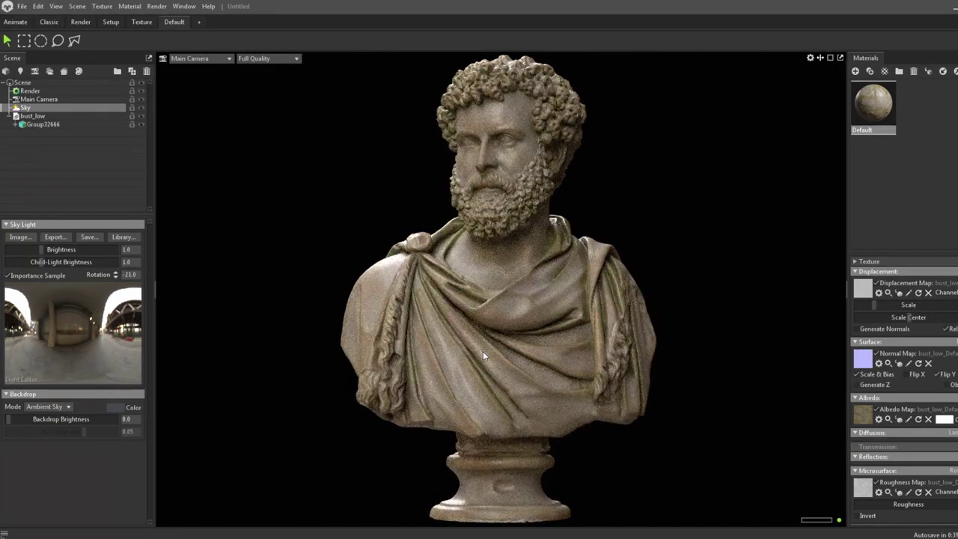
mouse_move(401, 282)
shift+mouse_down()
mouse_move(538, 286)
mouse_move(479, 286)
shift+mouse_up()
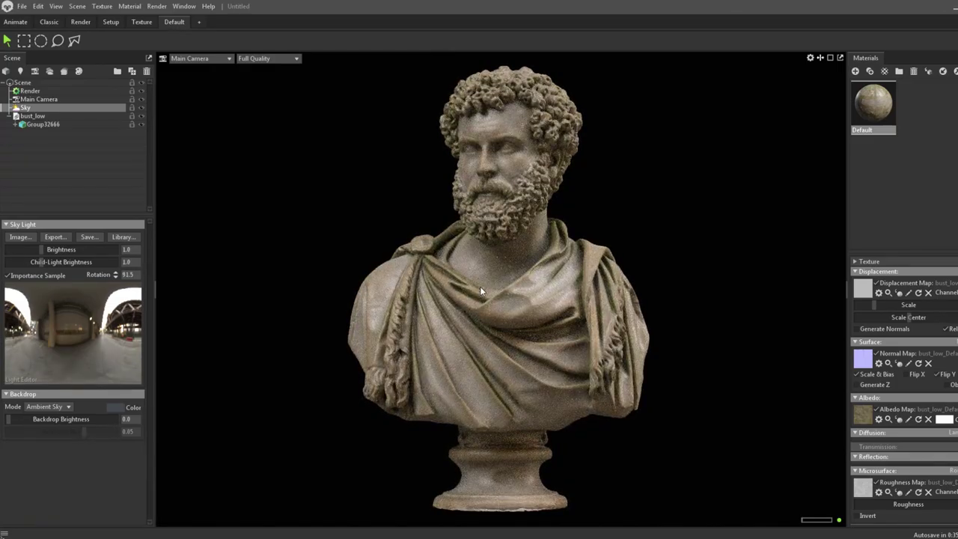
Adjust the number of light bounces in the render lighting settings.
click(77, 99)
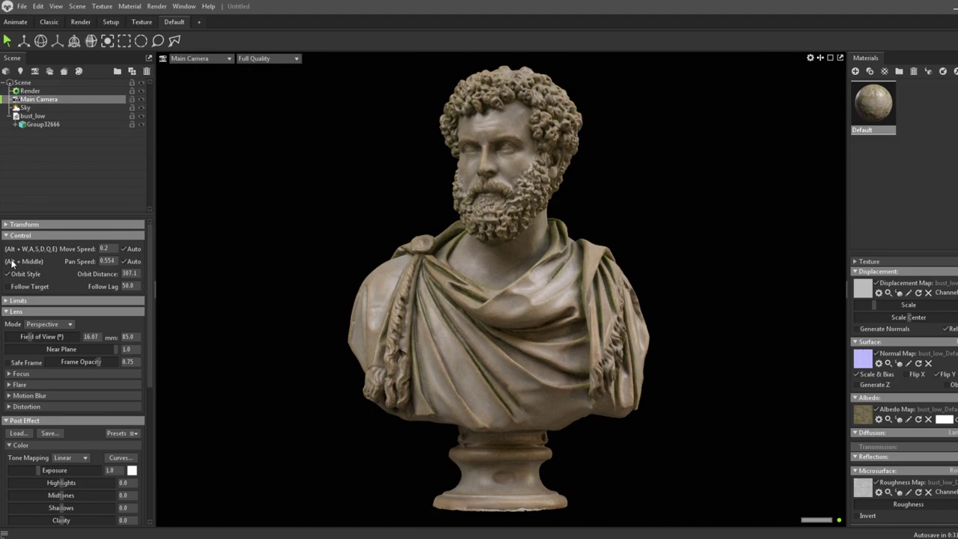
click(45, 90)
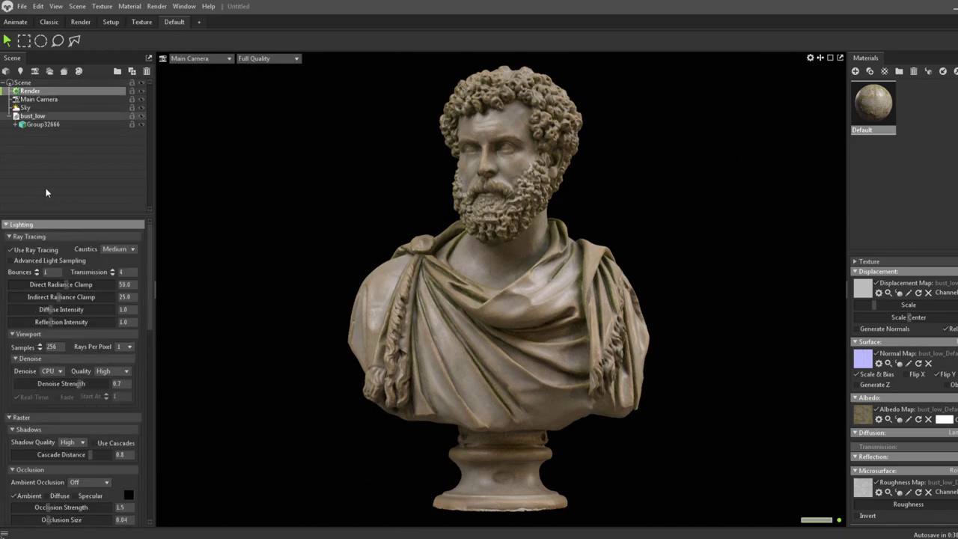
click(36, 271)
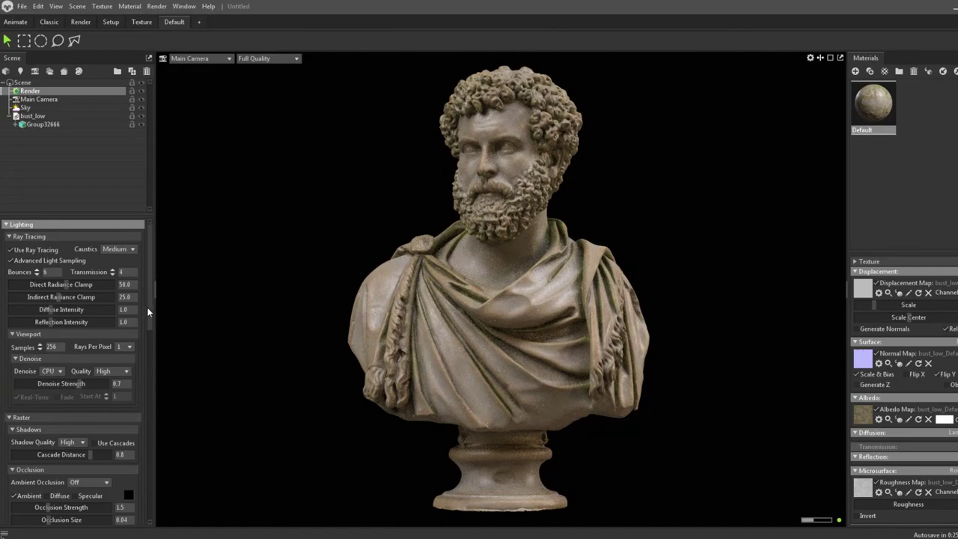
drag(147, 307, 151, 319)
Give the Main Camera ACES tone mapping with exposure 1.6.
click(42, 99)
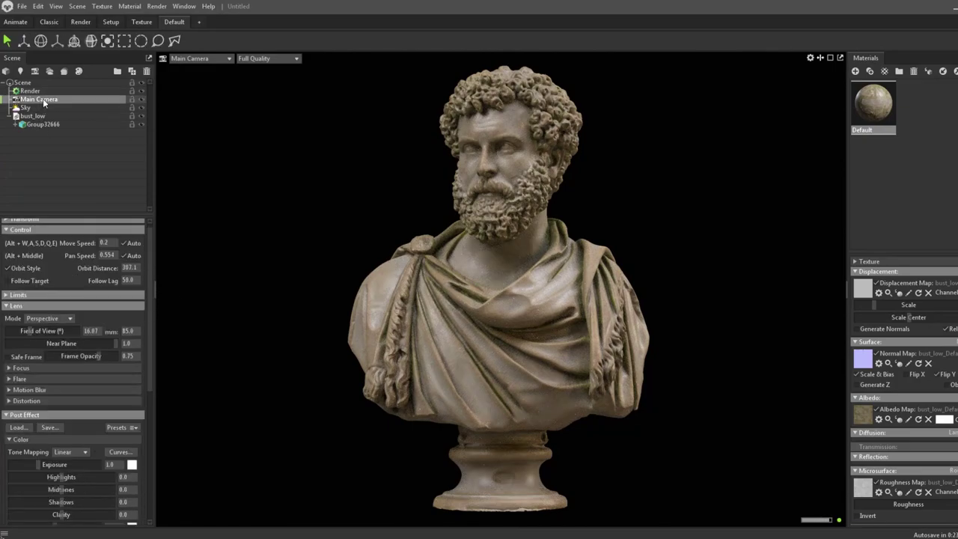
click(71, 452)
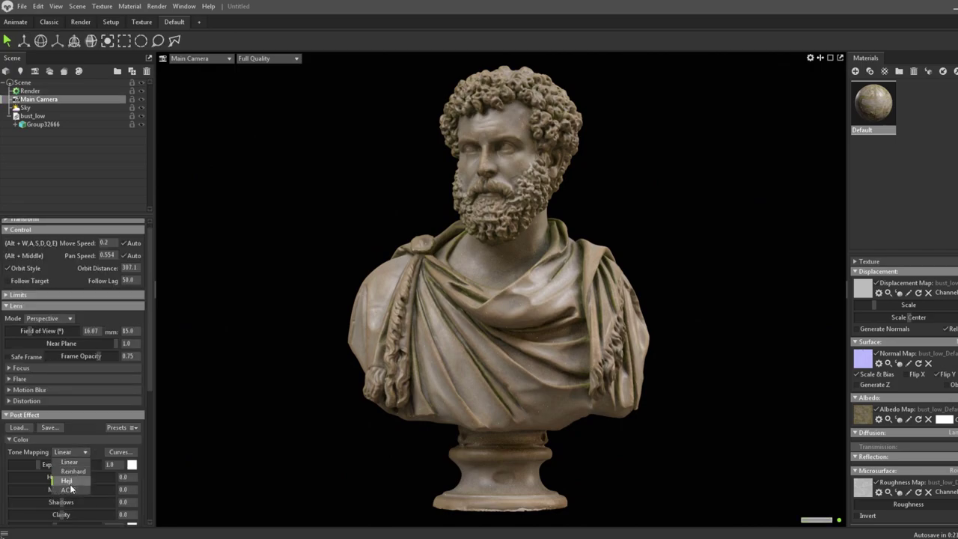
click(71, 489)
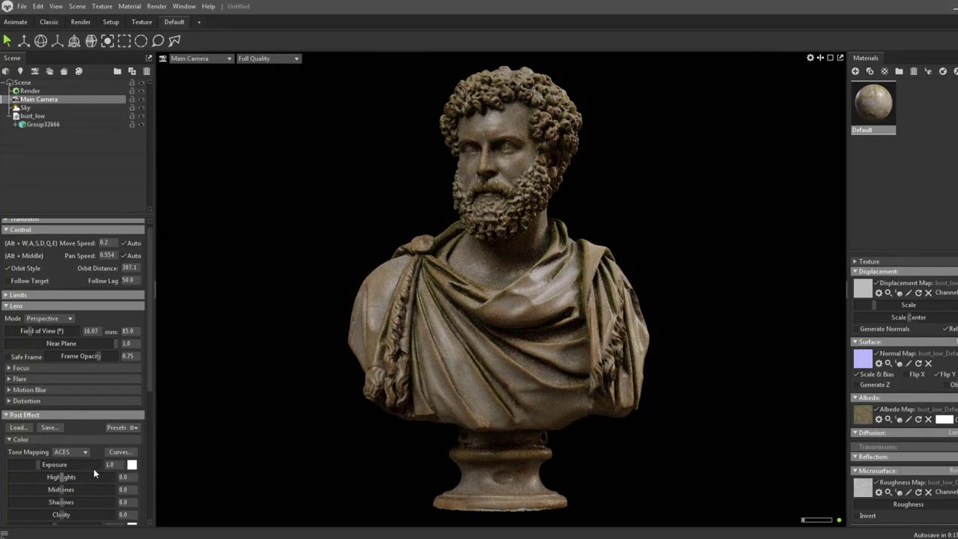
text(1)
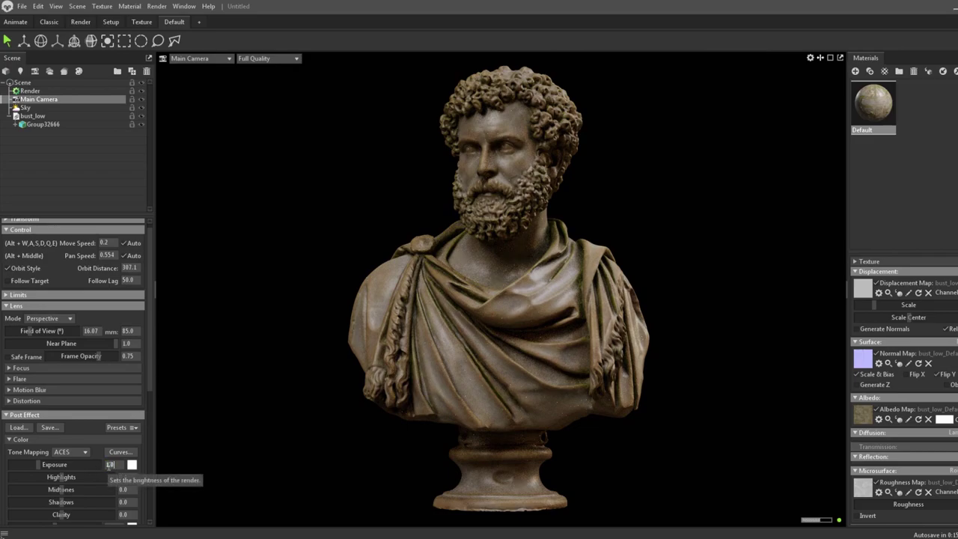
text(2)
key(Return)
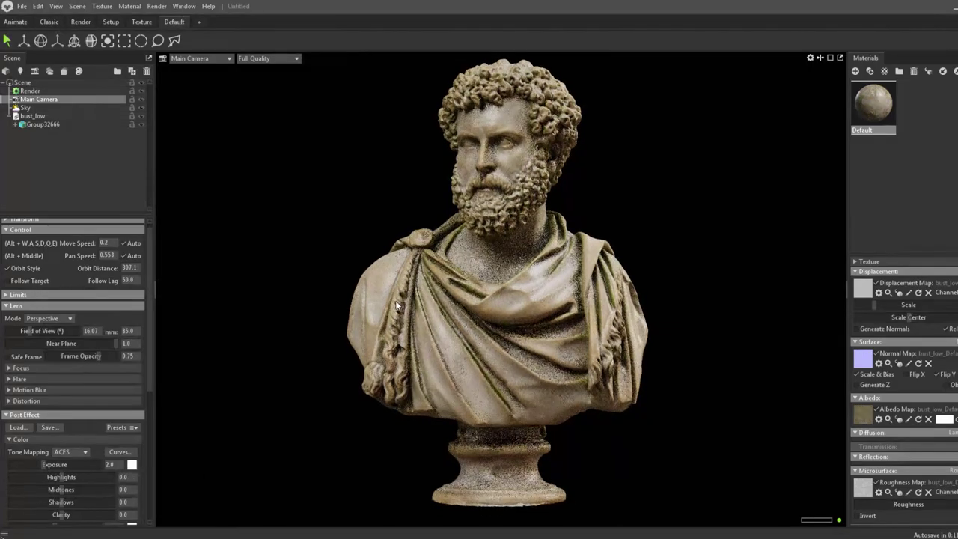
text(1.6)
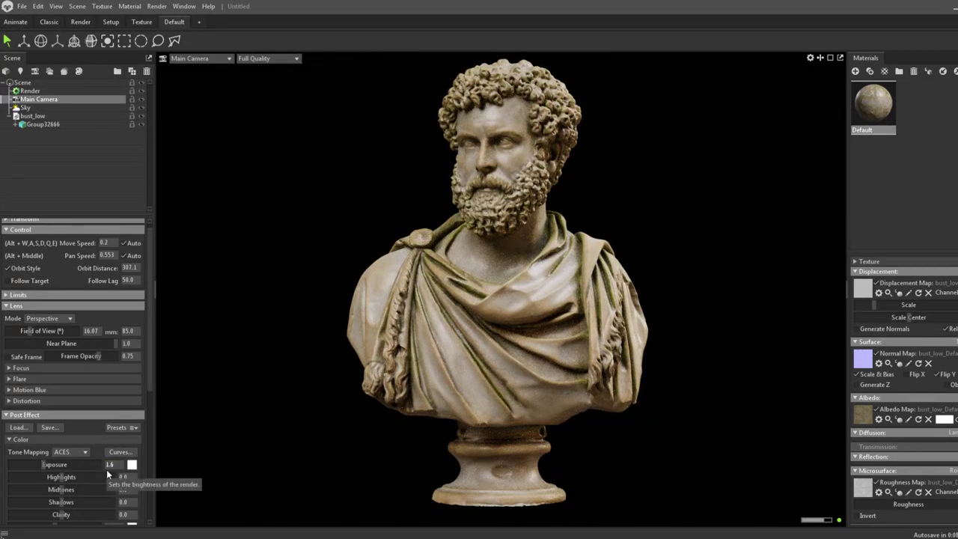
key(Return)
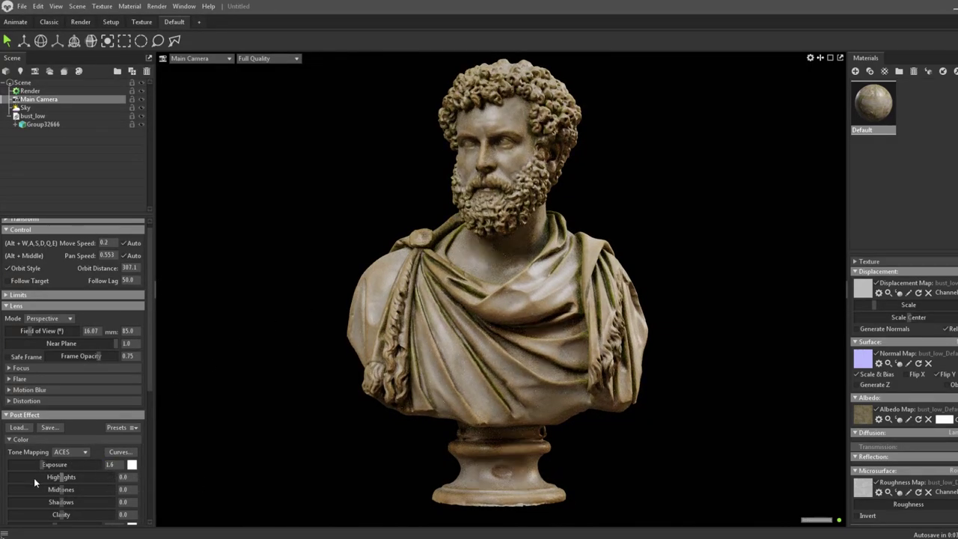
Add clarity 0.143 and sharpen strength 0.3, then rotate the lighting around the bust.
scroll(73, 502, down, 2)
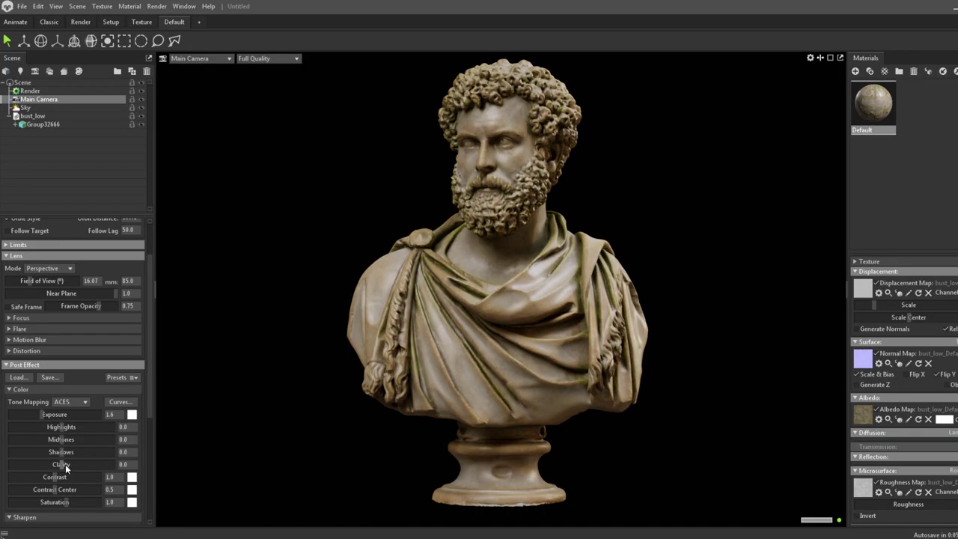
drag(65, 464, 80, 464)
scroll(150, 410, down, 3)
scroll(151, 434, down, 2)
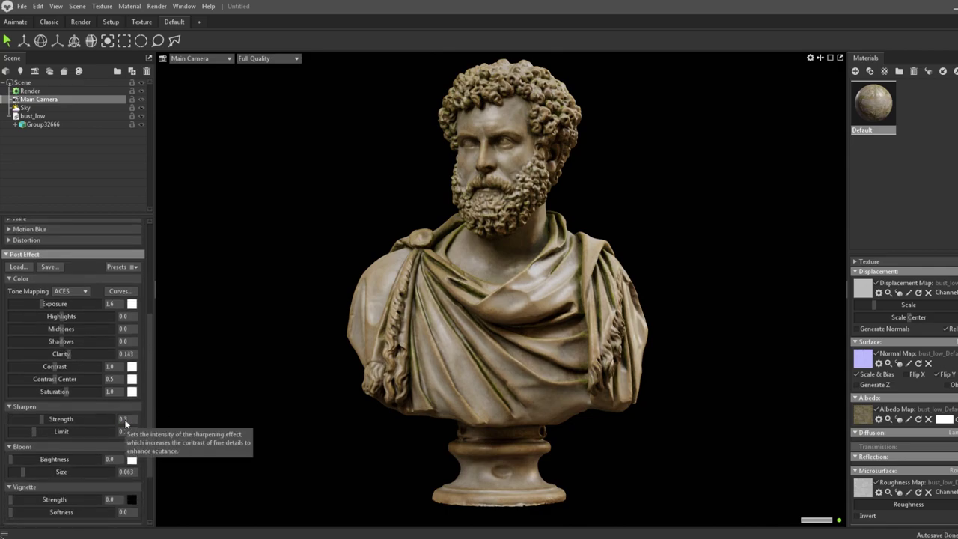
key(Return)
mouse_move(361, 306)
shift+right_down()
mouse_move(535, 287)
mouse_move(239, 287)
mouse_move(488, 298)
mouse_move(280, 281)
shift+right_up()
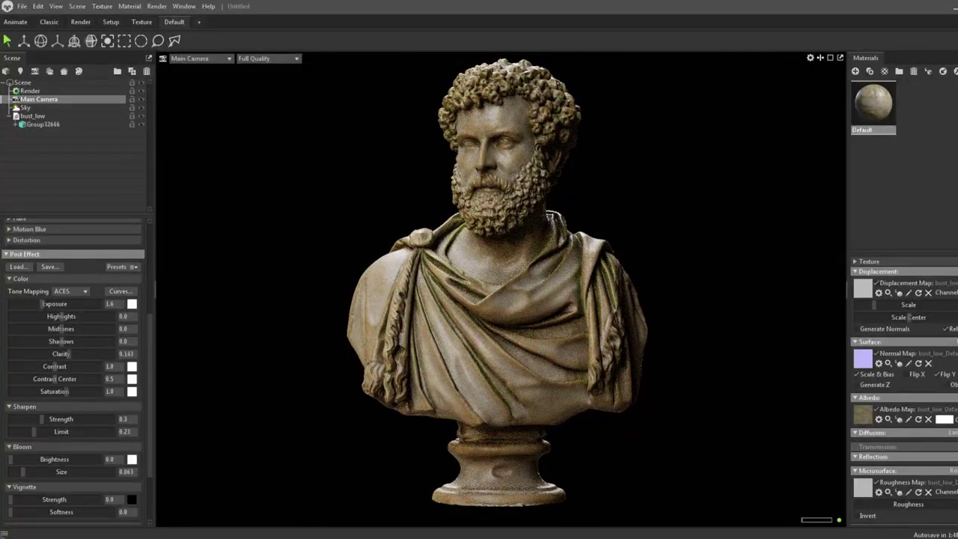
Switch the bust's transmission to Subsurface Scattering with a pale warm yellow (eee4b5) scatter colour.
scroll(904, 389, down, 1)
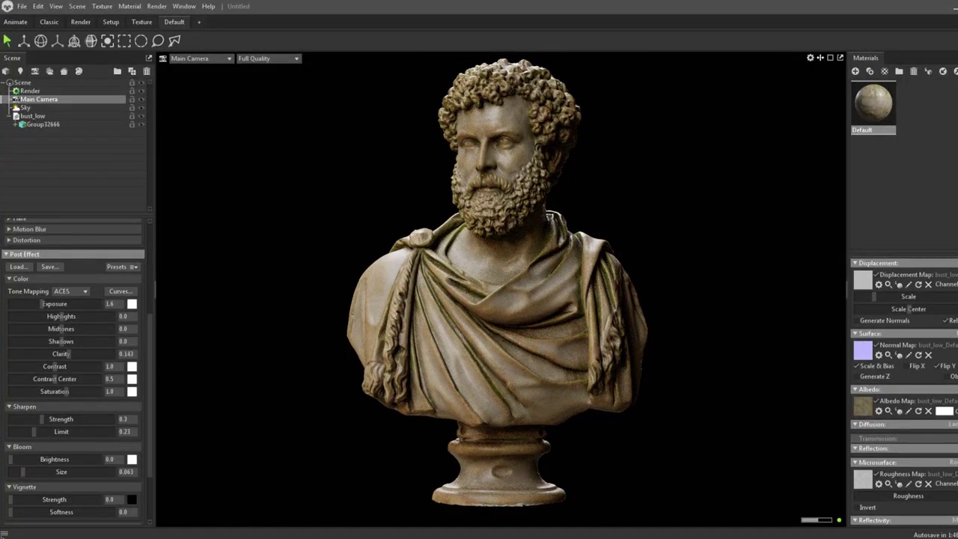
scroll(904, 390, down, 1)
scroll(904, 389, down, 1)
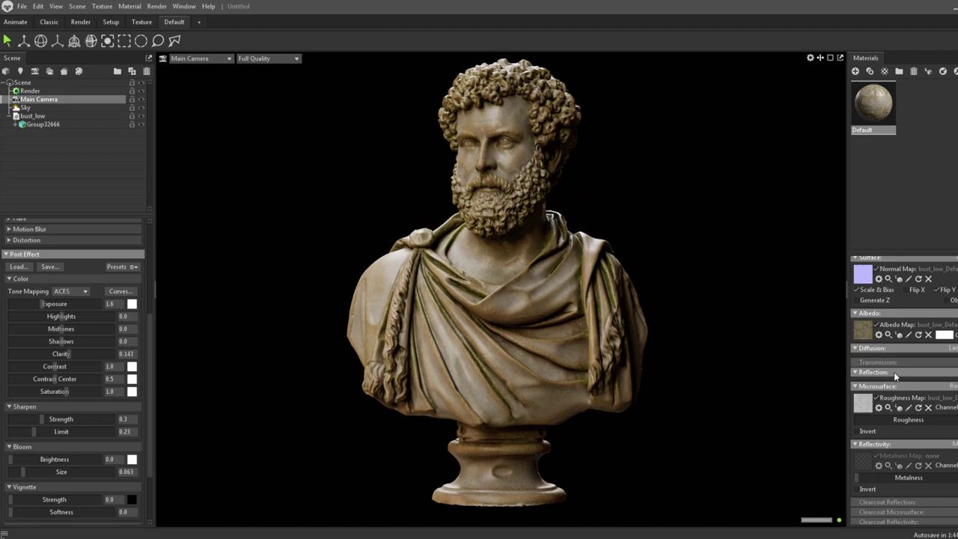
click(947, 362)
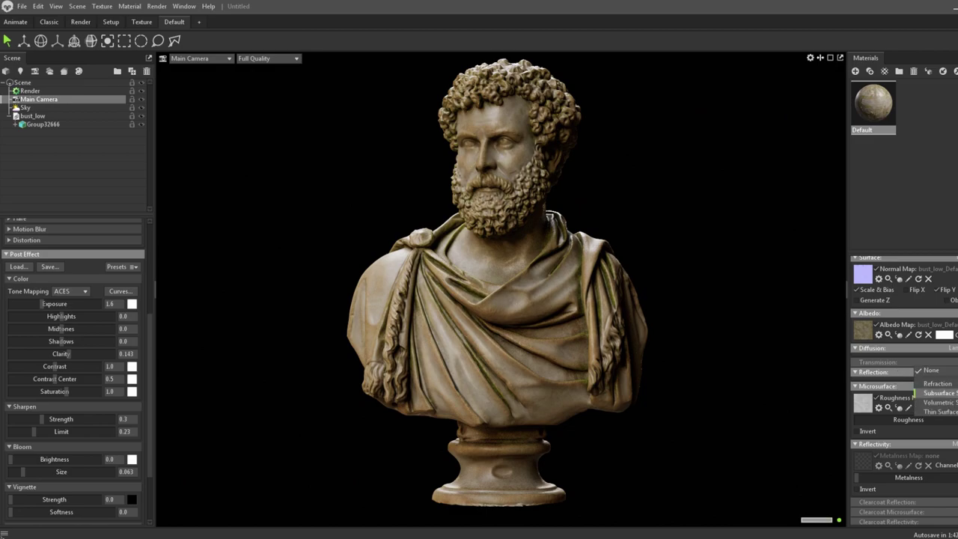
click(936, 393)
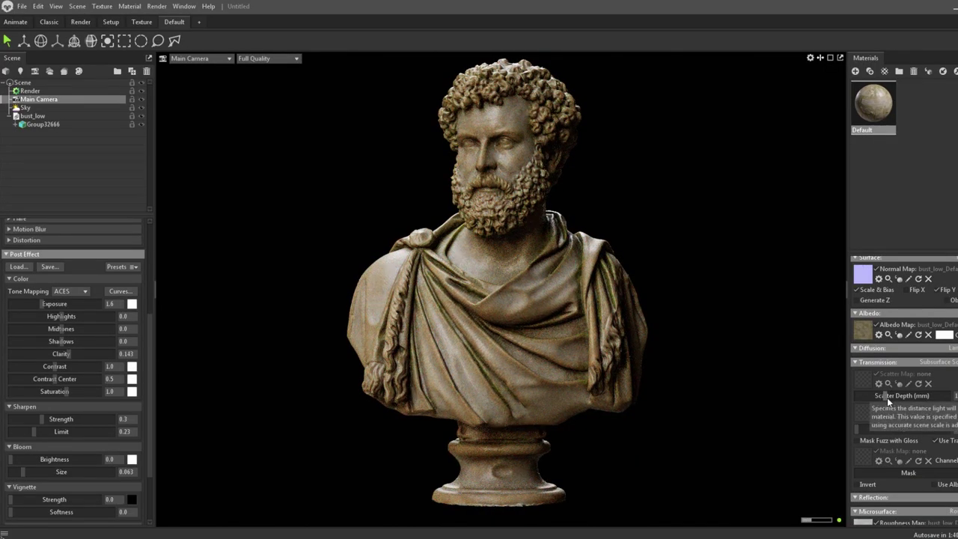
click(952, 395)
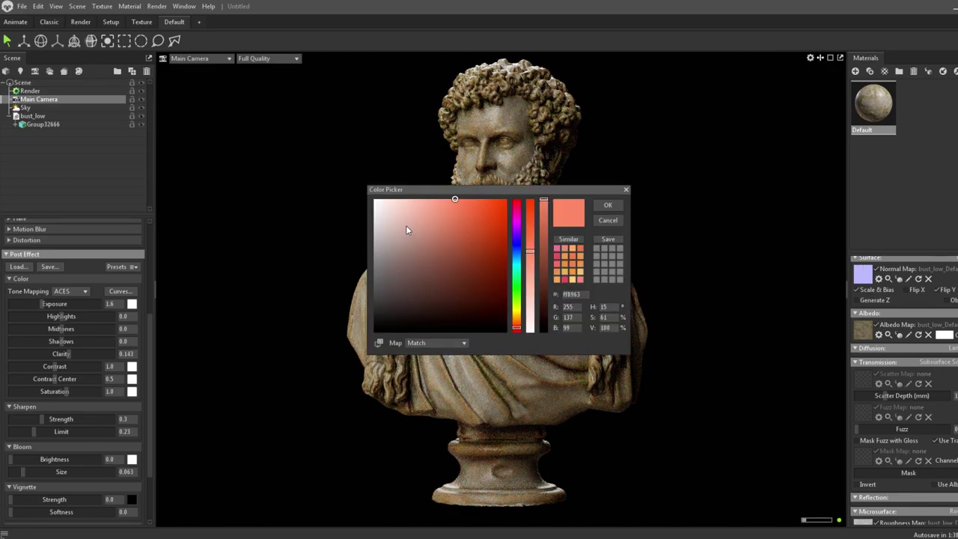
click(516, 315)
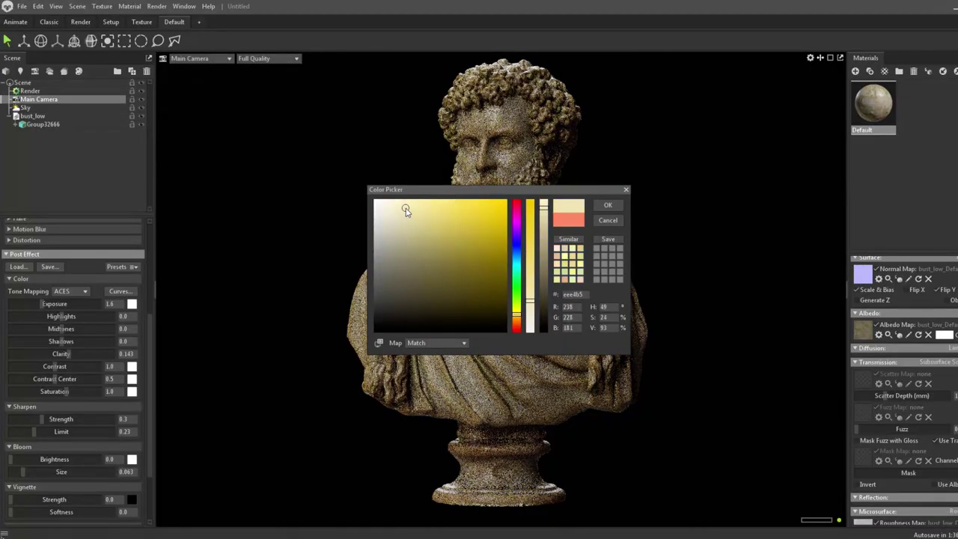
click(612, 210)
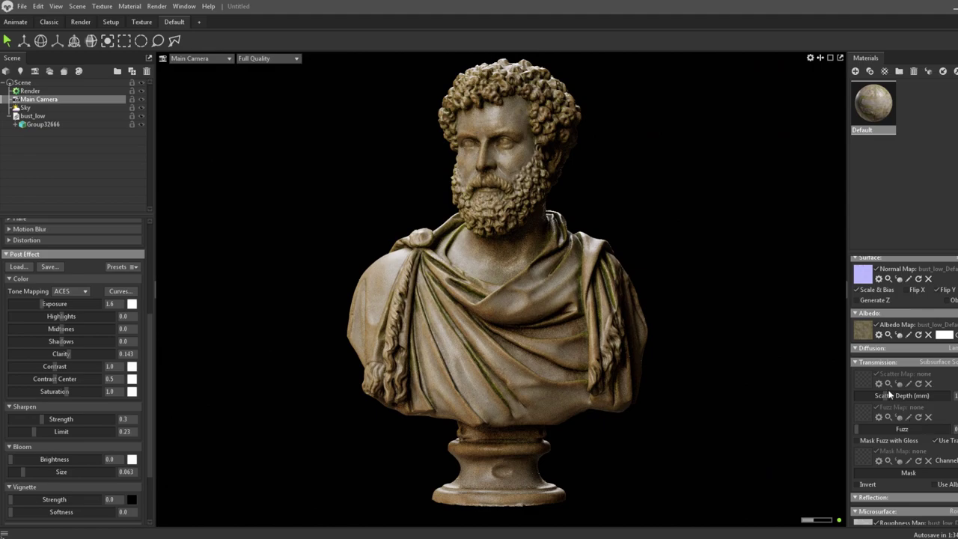
Load bust_low_DefaultMaterial_Scattering as the mask map and set scatter depth to about 7.
click(863, 460)
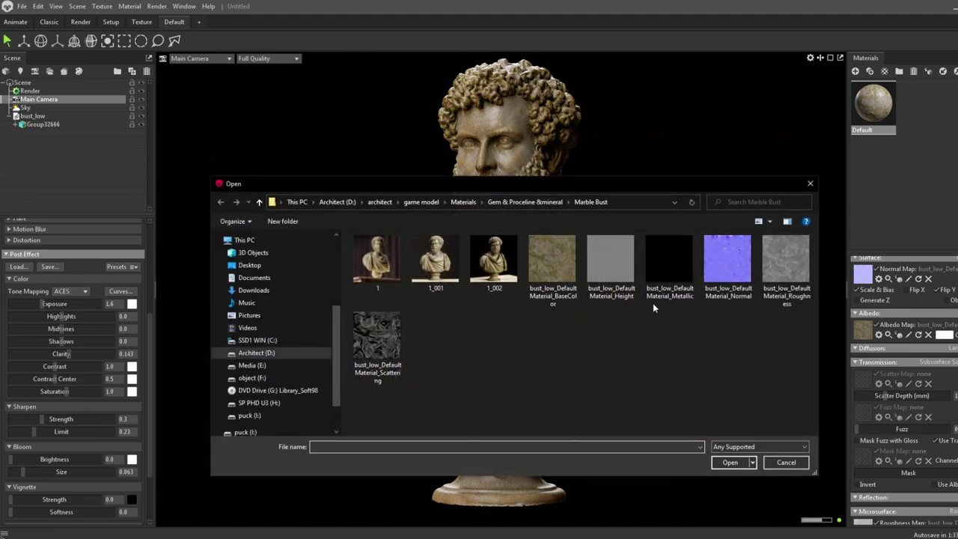
double_click(392, 357)
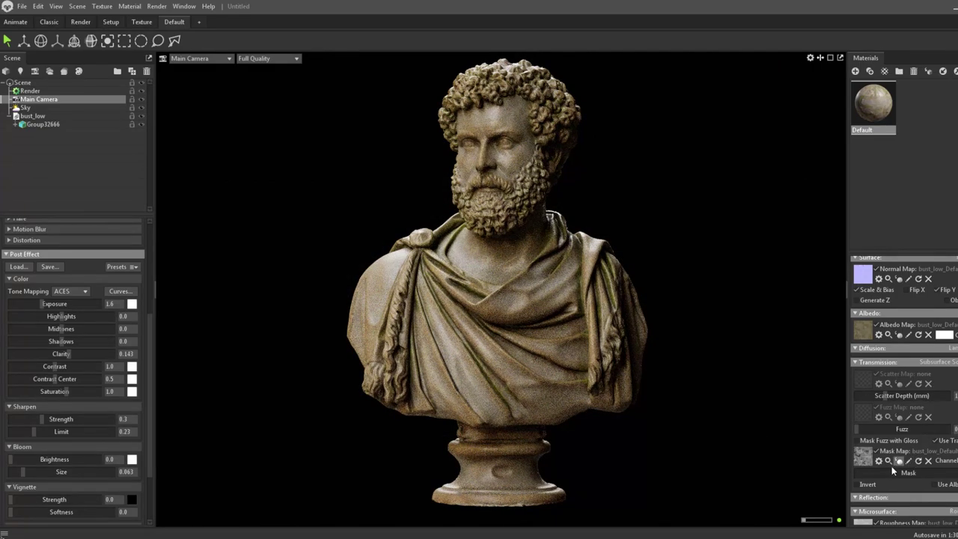
click(897, 461)
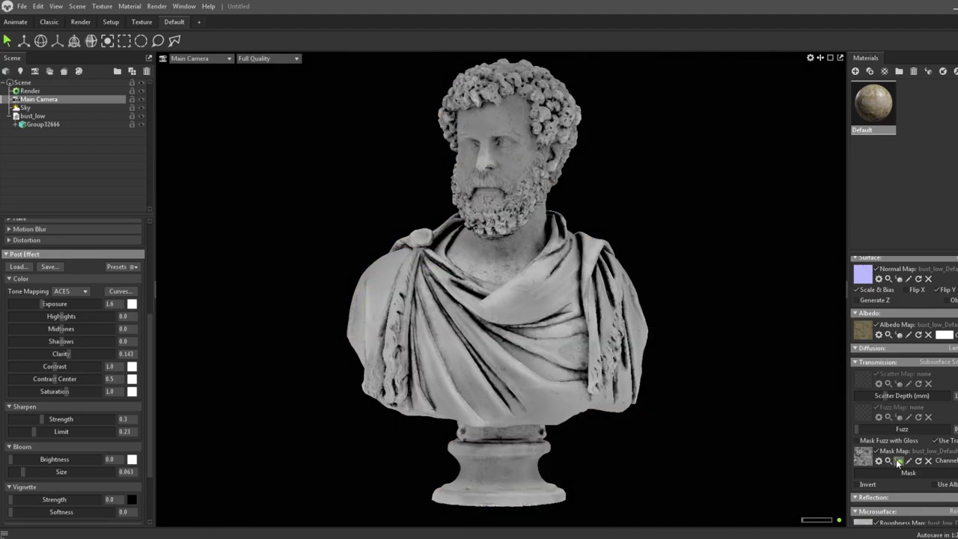
click(897, 460)
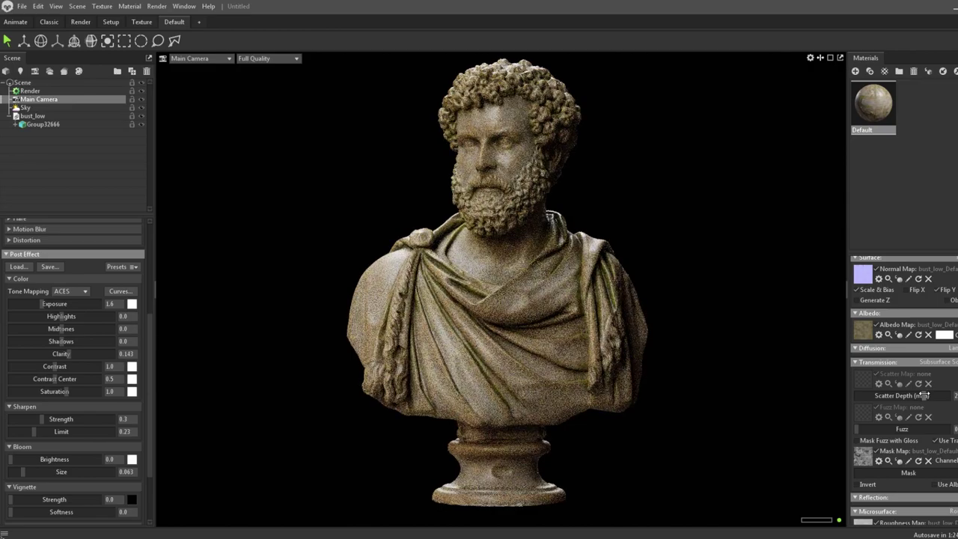
mouse_move(895, 396)
mouse_down()
mouse_move(823, 393)
mouse_move(913, 395)
mouse_up()
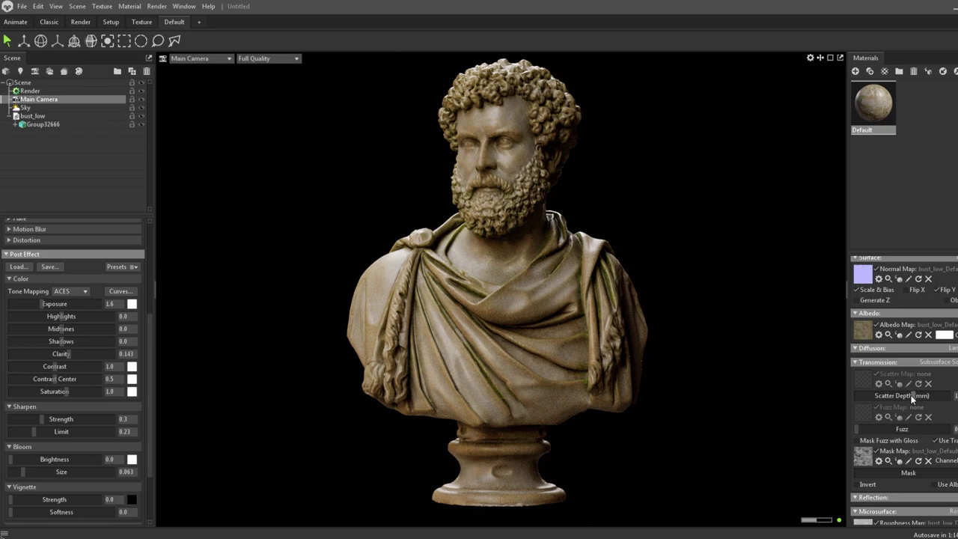
mouse_move(913, 399)
mouse_down()
mouse_move(921, 395)
mouse_move(899, 395)
mouse_up()
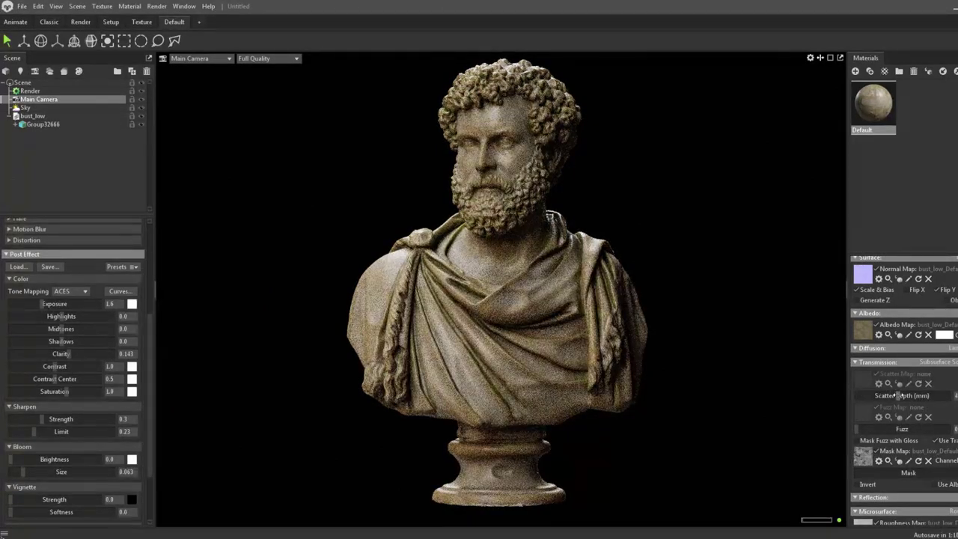
drag(898, 395, 904, 395)
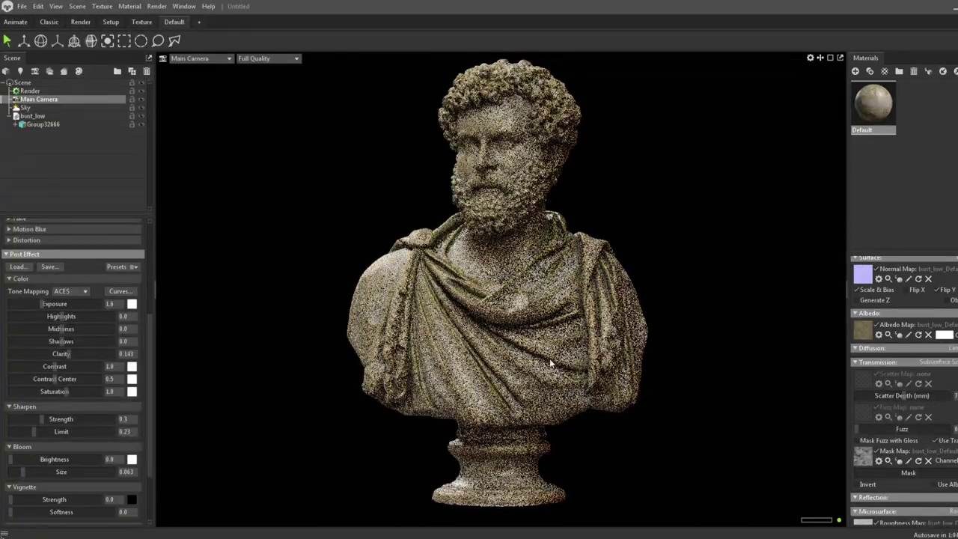
Dim the sky brightness sharply and orbit the perspective view to the bust's back.
click(26, 107)
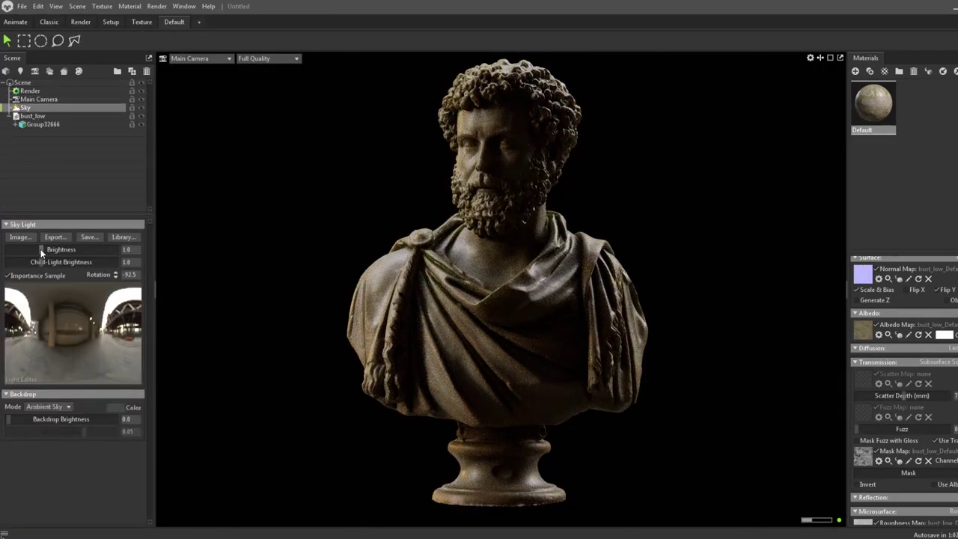
drag(36, 250, 30, 249)
click(370, 257)
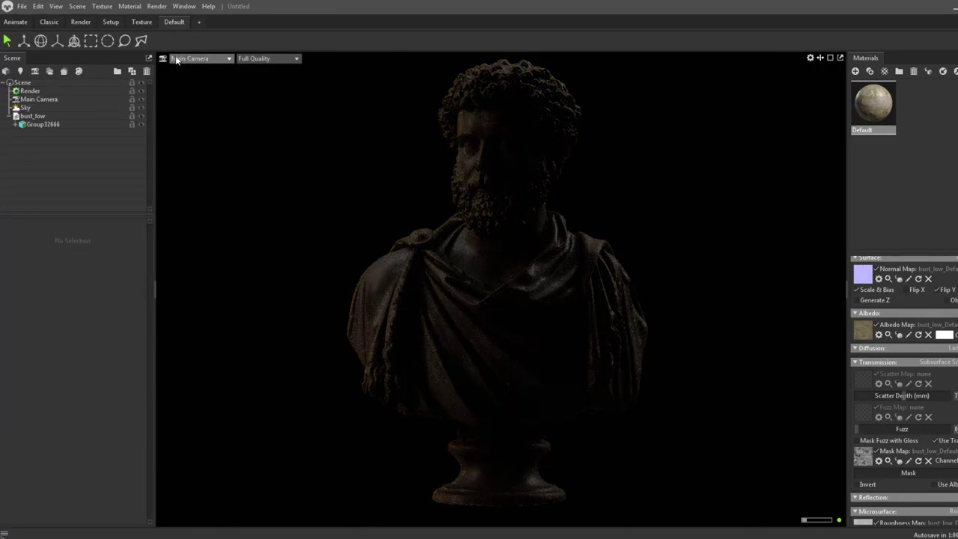
click(201, 58)
click(196, 88)
click(496, 265)
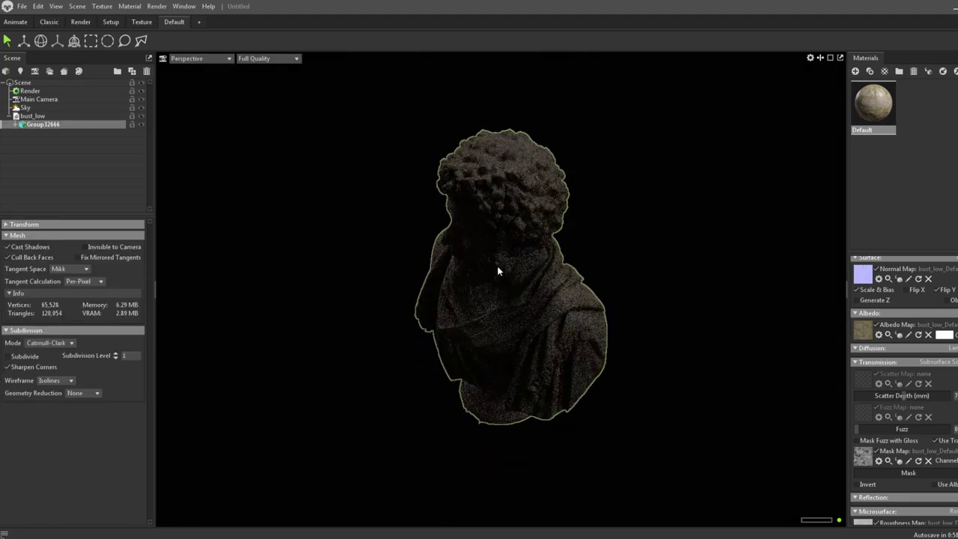
drag(497, 266, 372, 220)
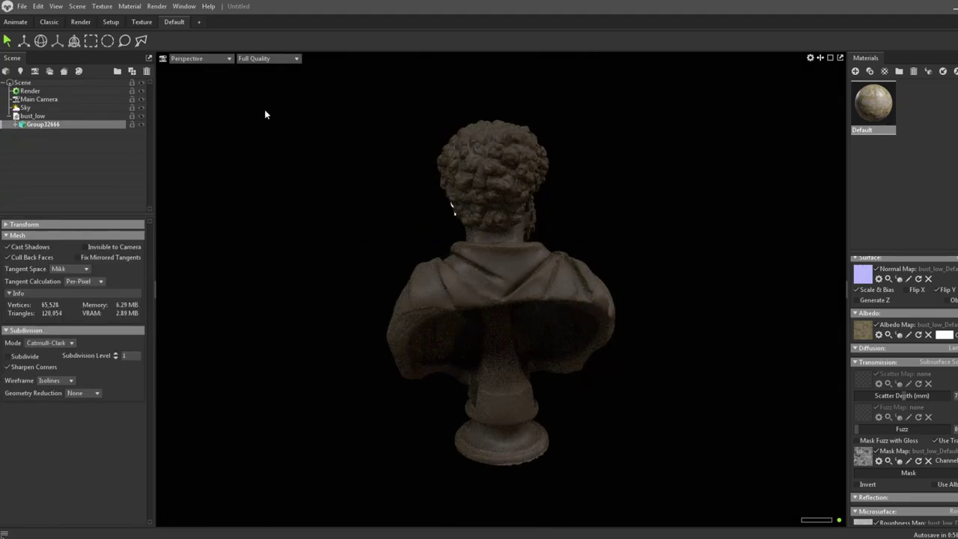
Add a spot light, Light 1, and set its brightness to 7.067 viewed through the light.
click(50, 71)
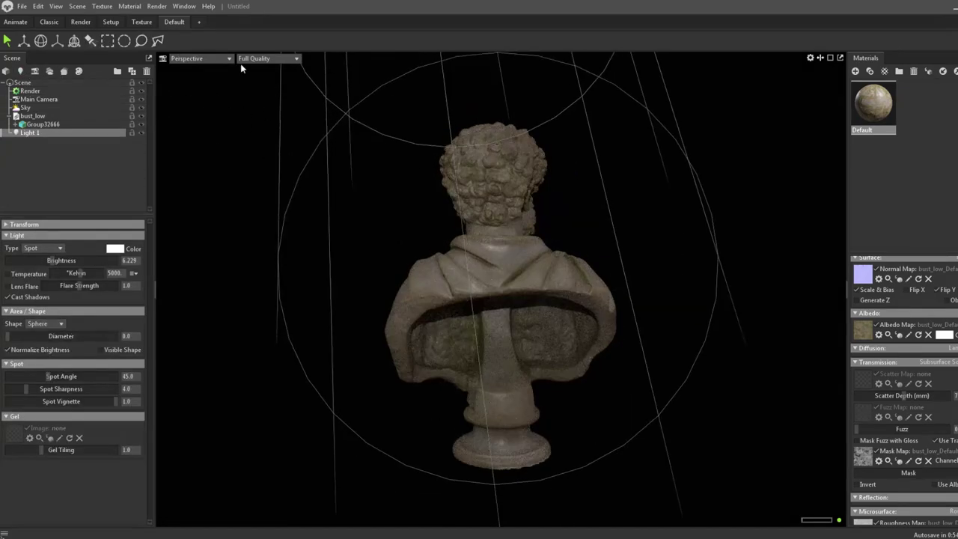
click(213, 58)
mouse_move(188, 78)
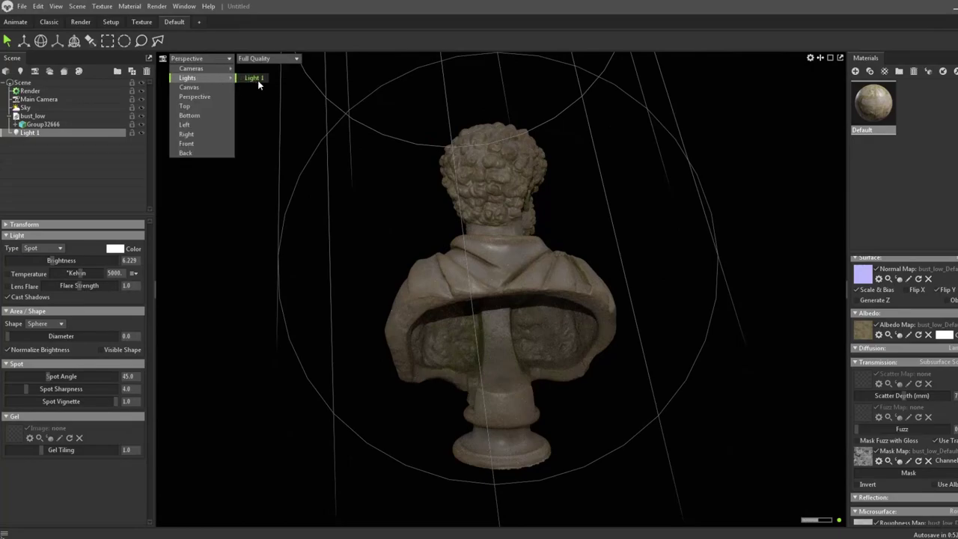
click(258, 80)
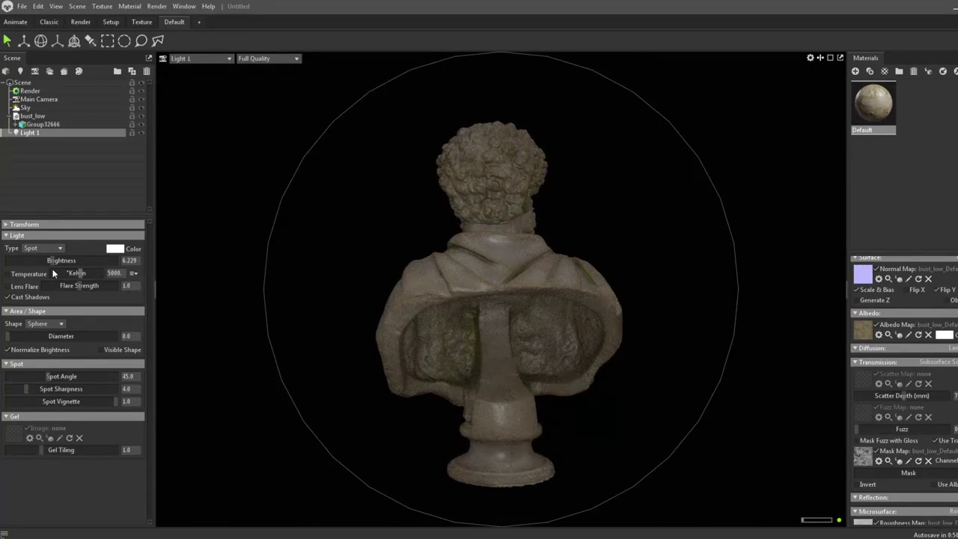
drag(49, 261, 75, 260)
mouse_move(544, 273)
mouse_down()
mouse_move(566, 288)
mouse_move(521, 289)
mouse_move(474, 272)
mouse_move(538, 280)
mouse_move(521, 281)
mouse_move(527, 305)
mouse_up()
Narrow Light 1's spot angle to 39.81 and aim it from higher and closer.
drag(43, 381, 38, 382)
drag(41, 382, 44, 383)
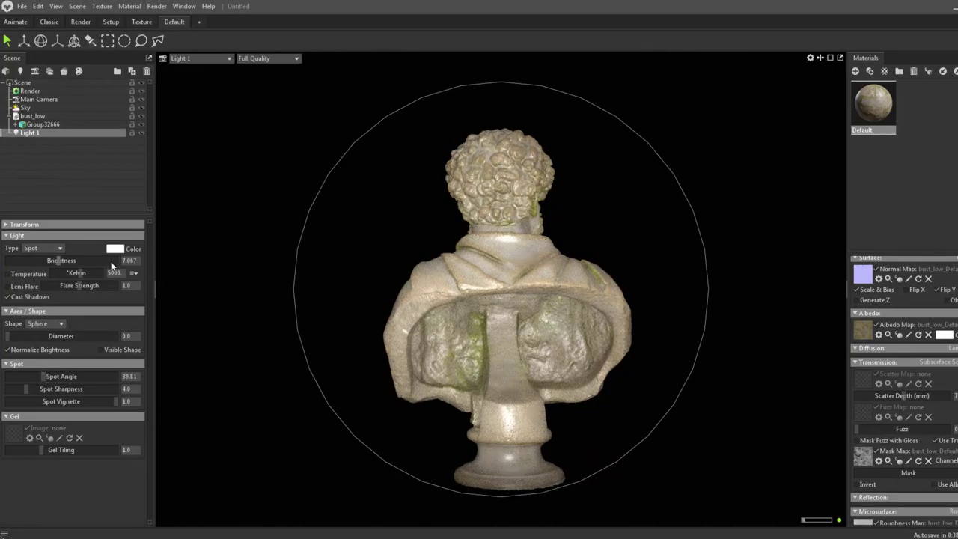
mouse_move(556, 342)
mouse_down()
mouse_move(558, 258)
mouse_move(556, 279)
mouse_up()
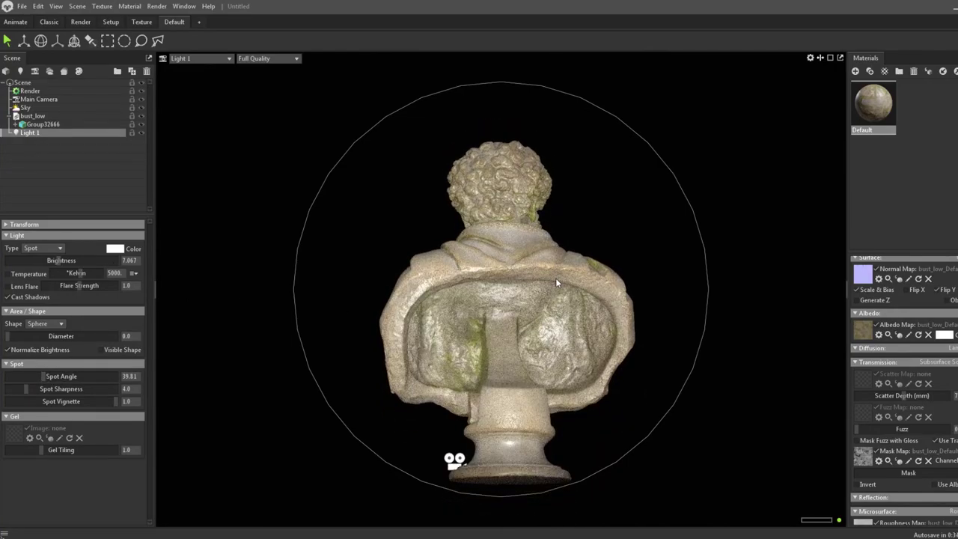
click(212, 59)
click(258, 69)
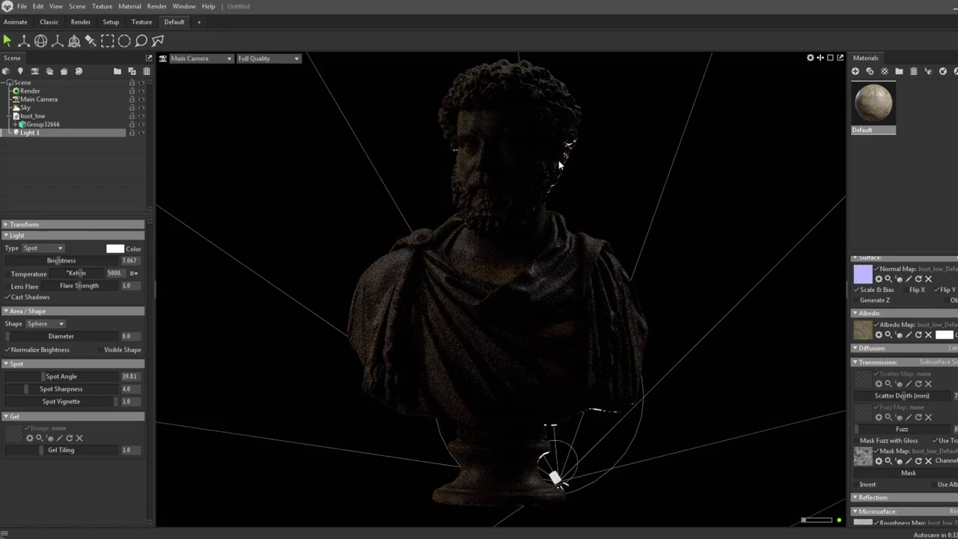
Raise Light 1's brightness to 7.284 and check the bust from the light's view.
drag(60, 259, 60, 260)
click(196, 59)
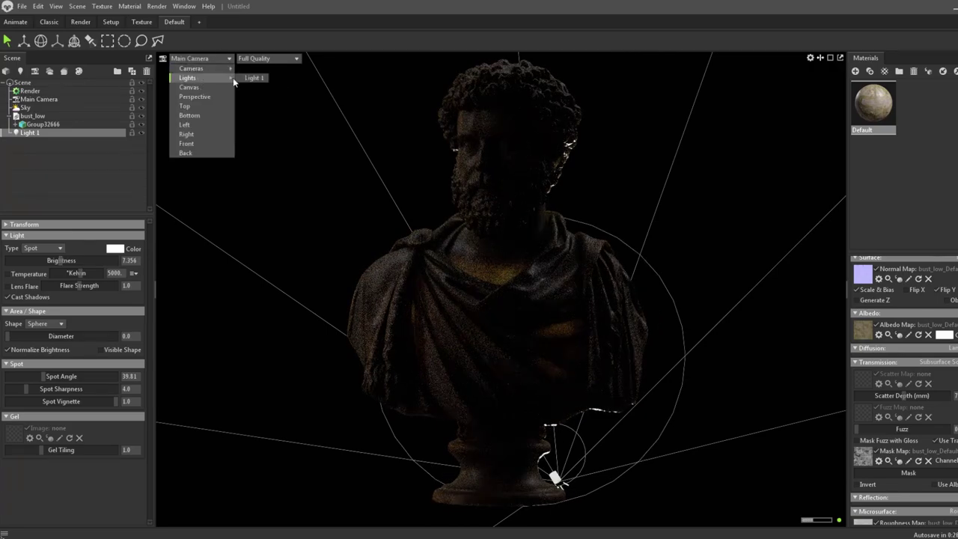
click(250, 80)
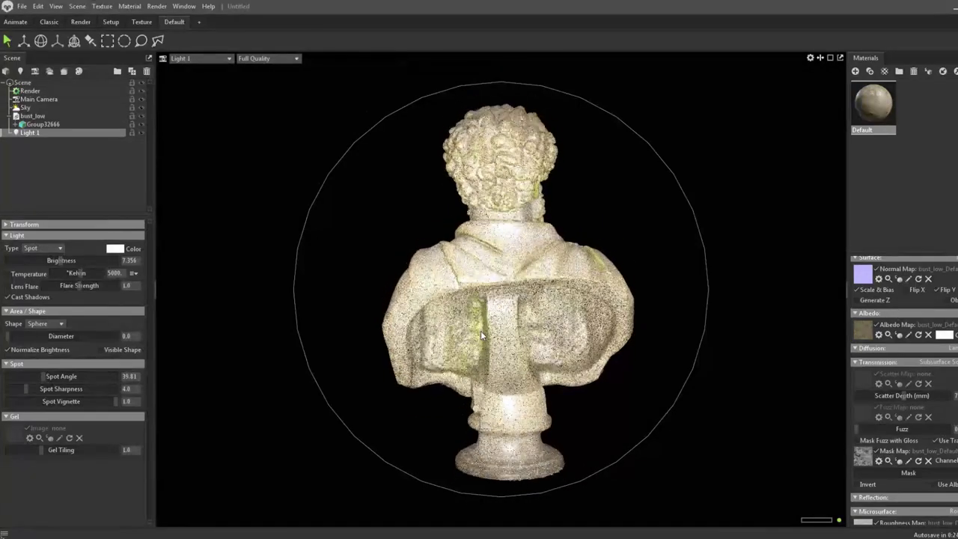
click(197, 58)
click(258, 68)
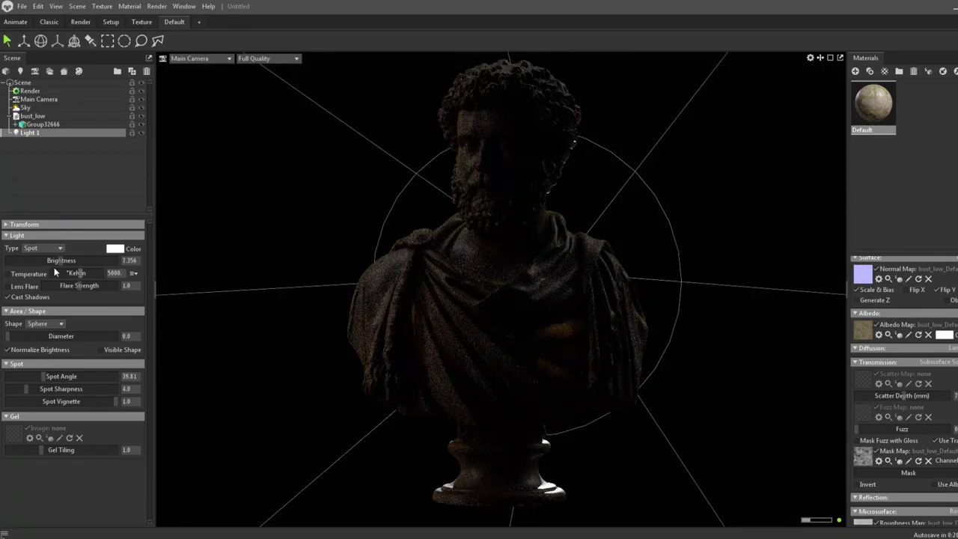
Lower Light 1's brightness slightly and swing it to a new angle from its viewpoint.
drag(65, 261, 68, 261)
click(197, 58)
mouse_move(191, 68)
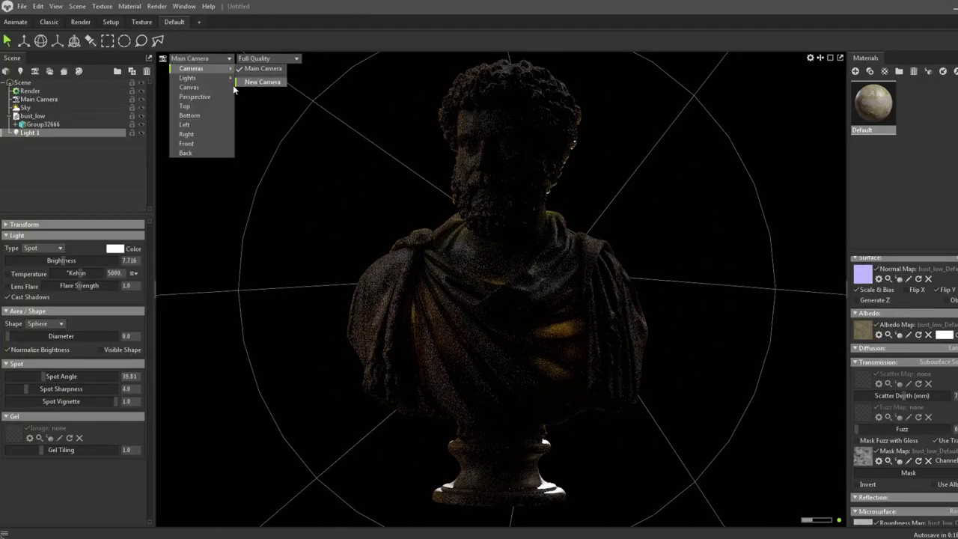
click(259, 78)
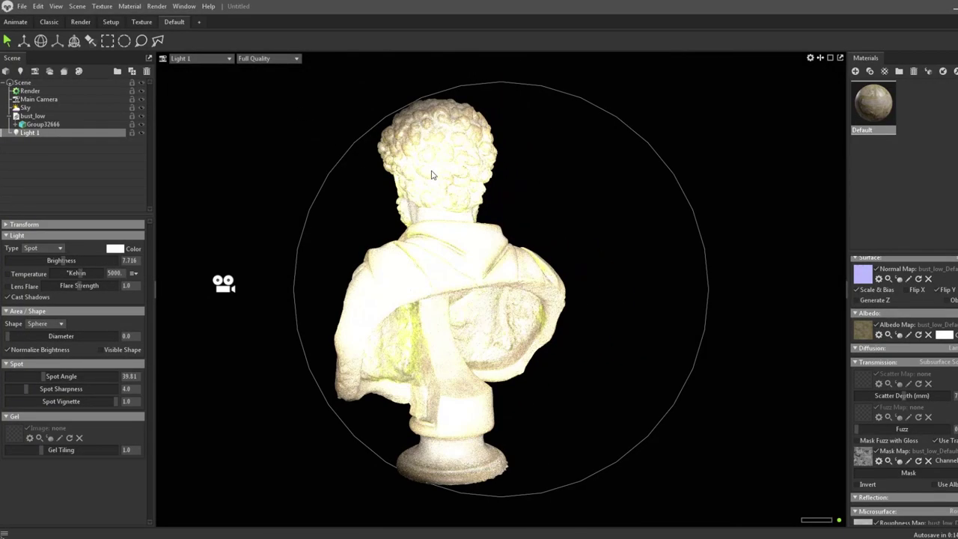
mouse_move(431, 175)
mouse_down()
mouse_move(614, 215)
mouse_move(612, 201)
mouse_up()
click(216, 58)
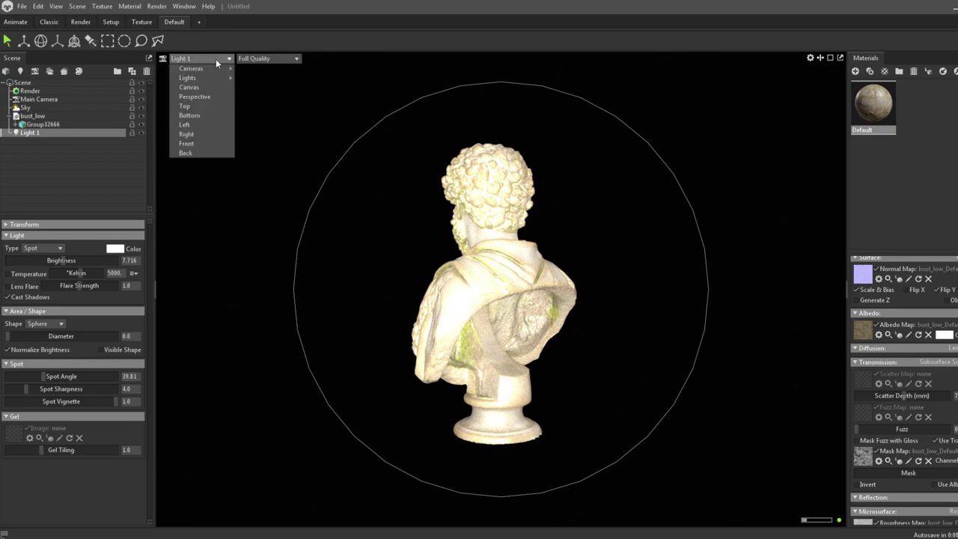
mouse_move(192, 68)
click(261, 69)
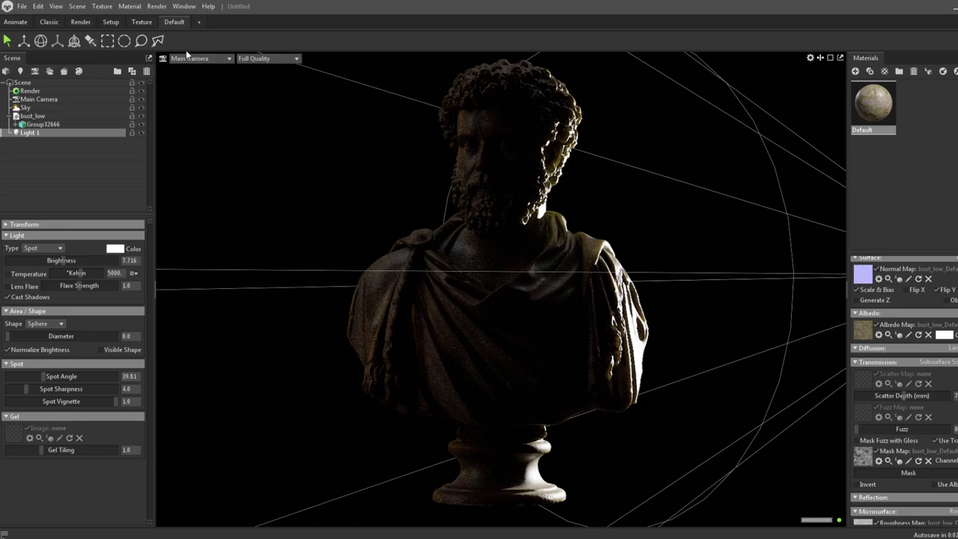
Widen Light 1's spot angle to 78.46, lower brightness, and swing it around the bust's side.
mouse_move(34, 376)
mouse_down()
mouse_move(25, 385)
mouse_move(74, 388)
mouse_up()
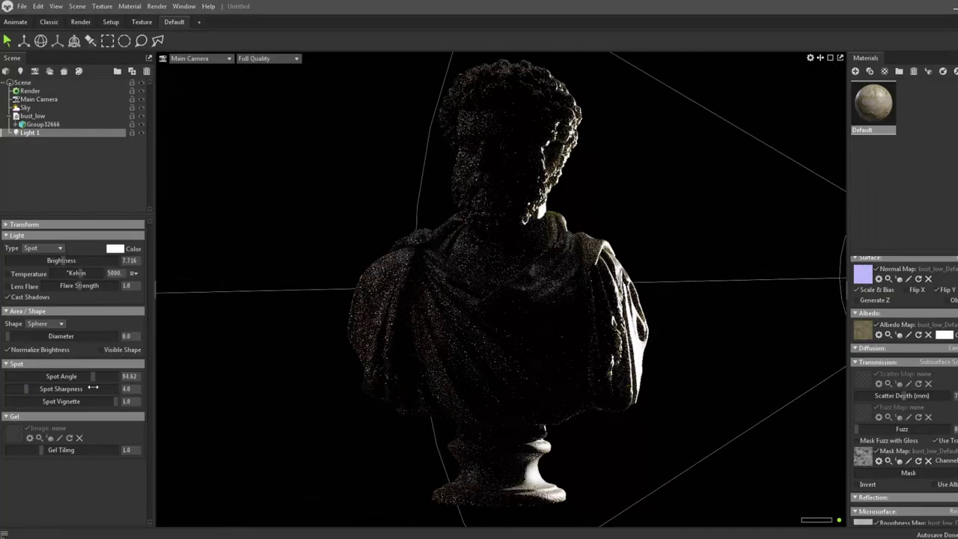
drag(60, 260, 56, 259)
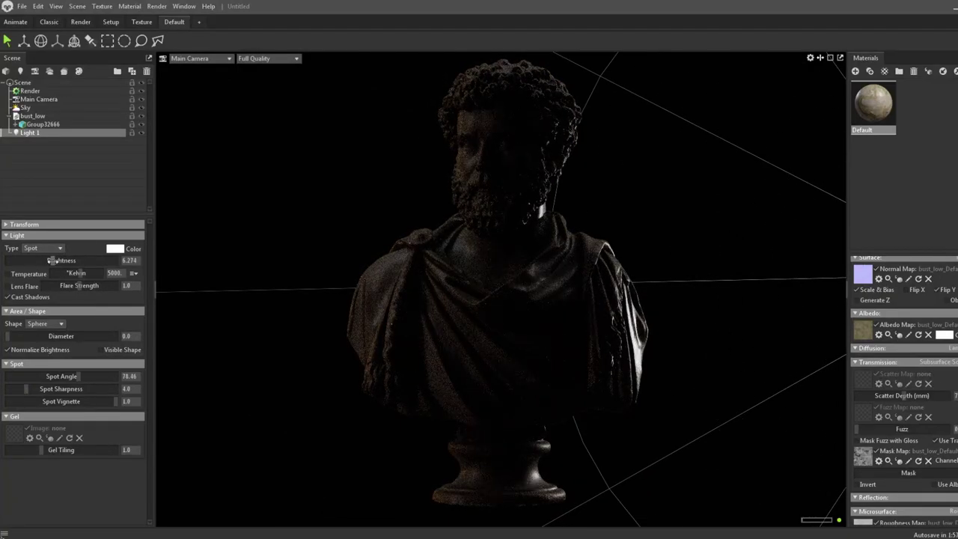
click(199, 59)
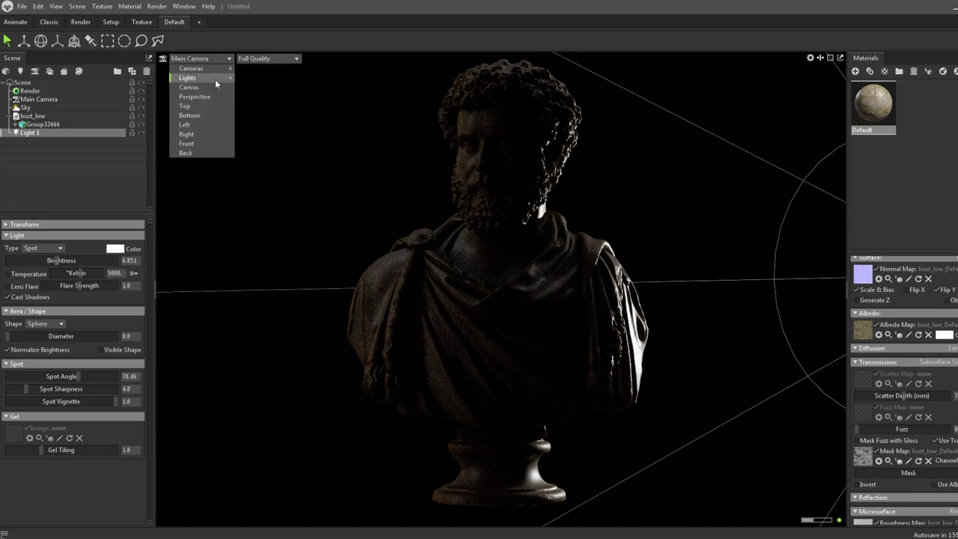
click(254, 78)
drag(287, 92, 455, 206)
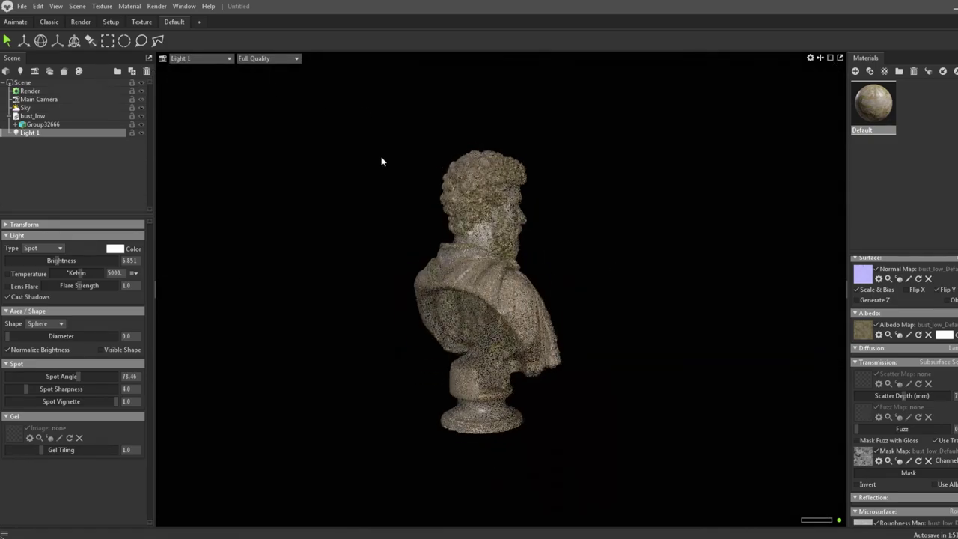
drag(446, 263, 389, 206)
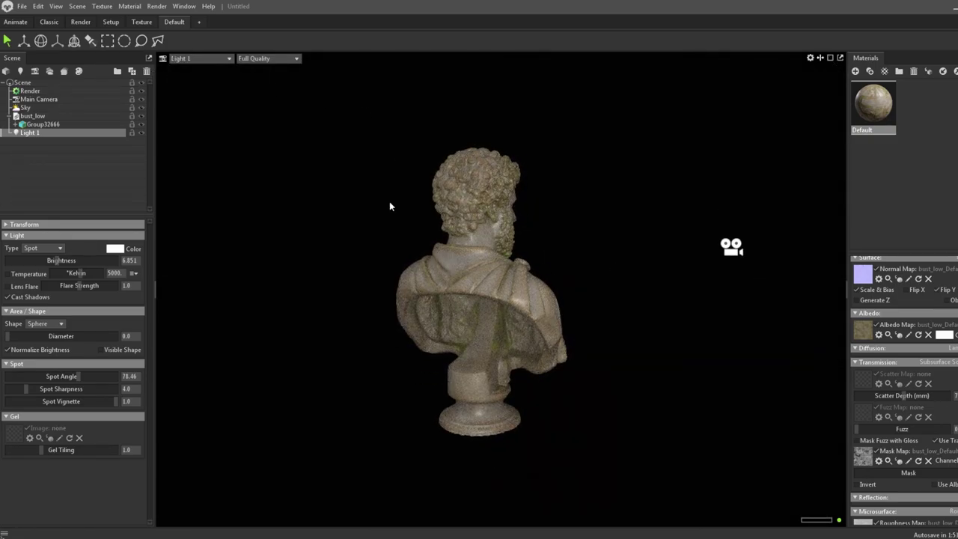
click(211, 59)
click(258, 66)
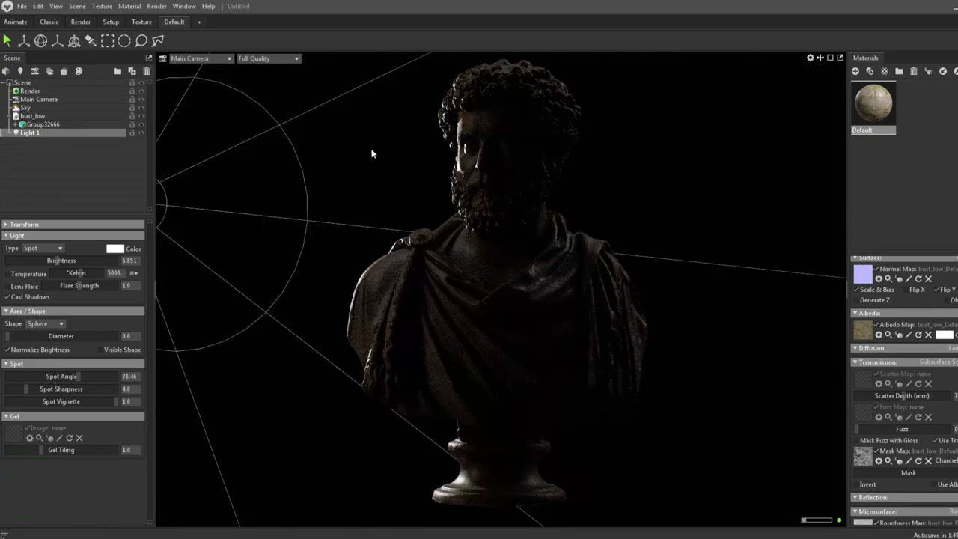
Re-aim Light 1 from its own point of view, then return to the Main Camera.
drag(368, 164, 303, 194)
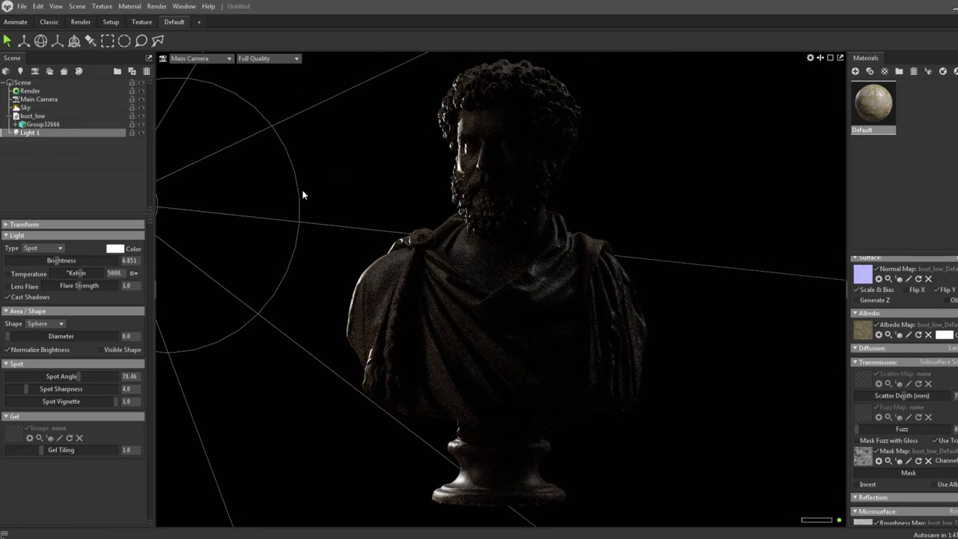
click(199, 58)
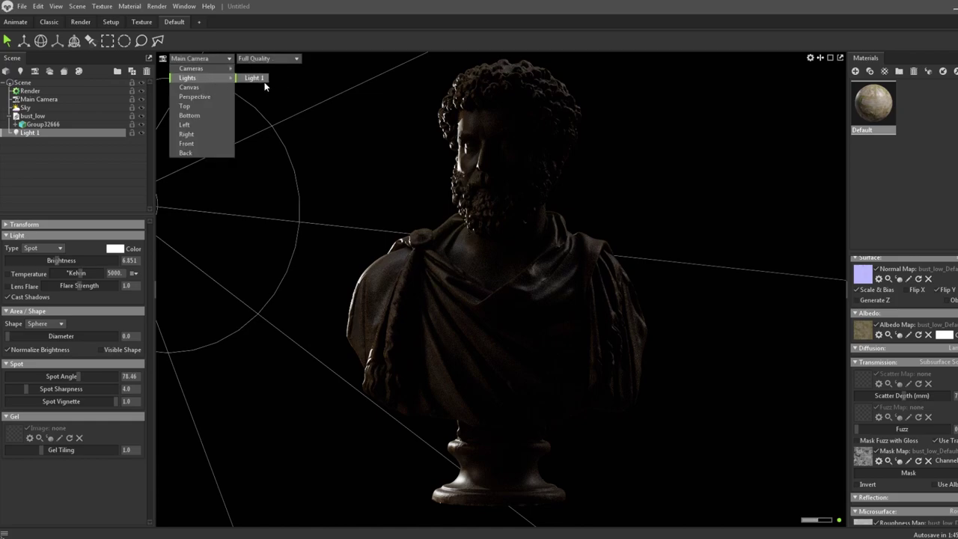
click(254, 78)
drag(367, 119, 543, 103)
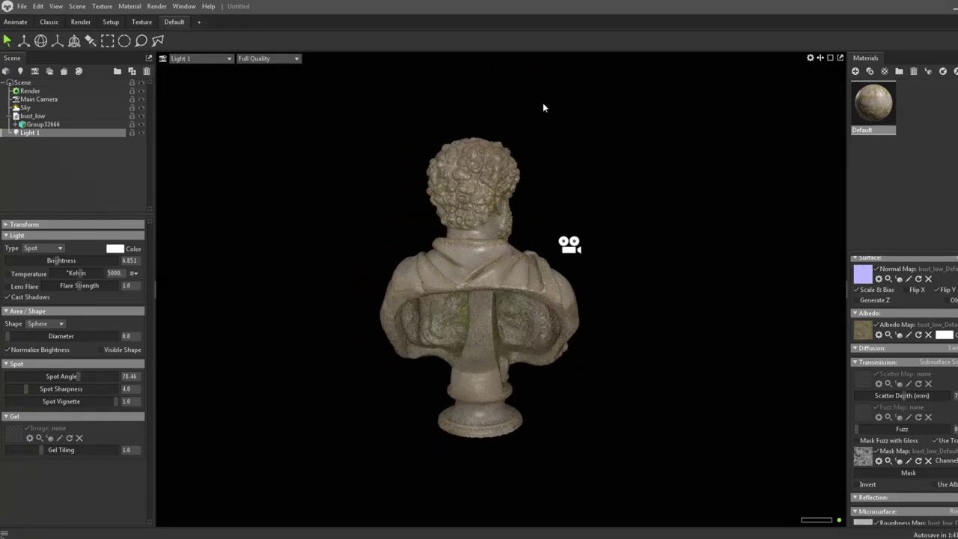
click(205, 69)
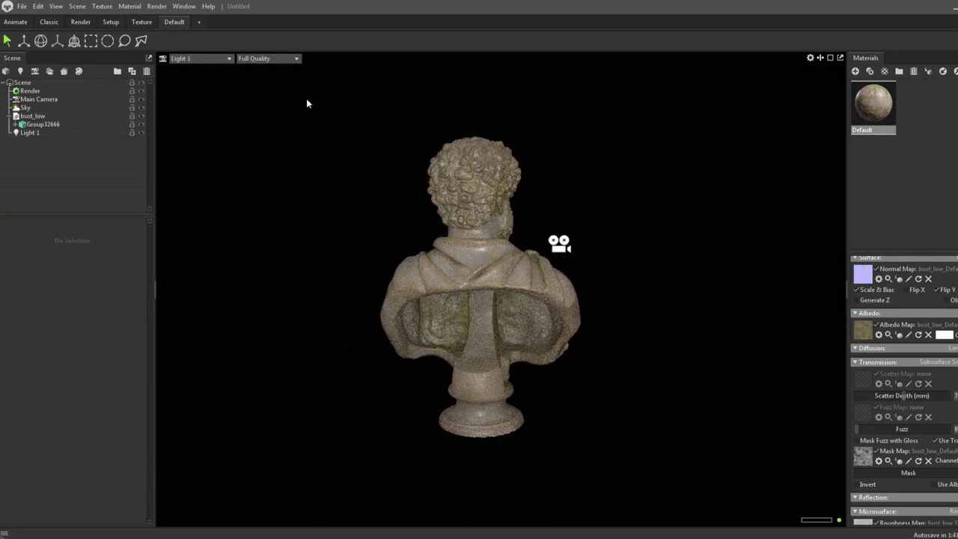
click(206, 59)
click(274, 69)
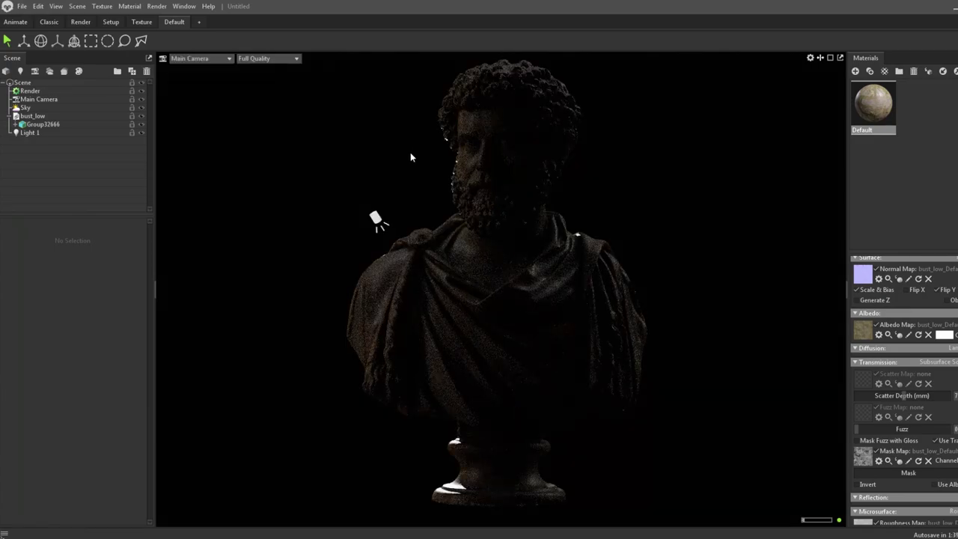
click(33, 107)
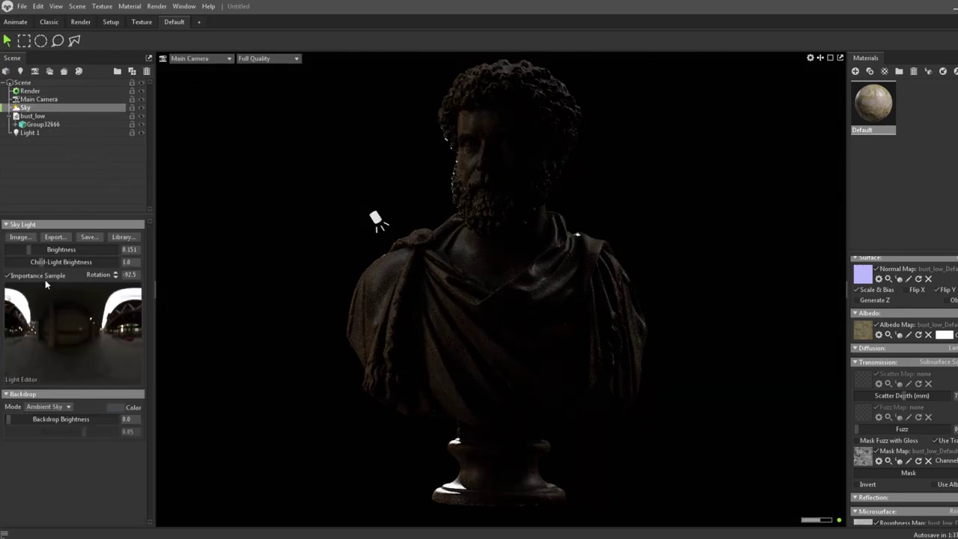
Give Light 1 brightness 8.005, a larger diameter, and a 16.15 spot angle.
click(60, 132)
drag(53, 259, 65, 259)
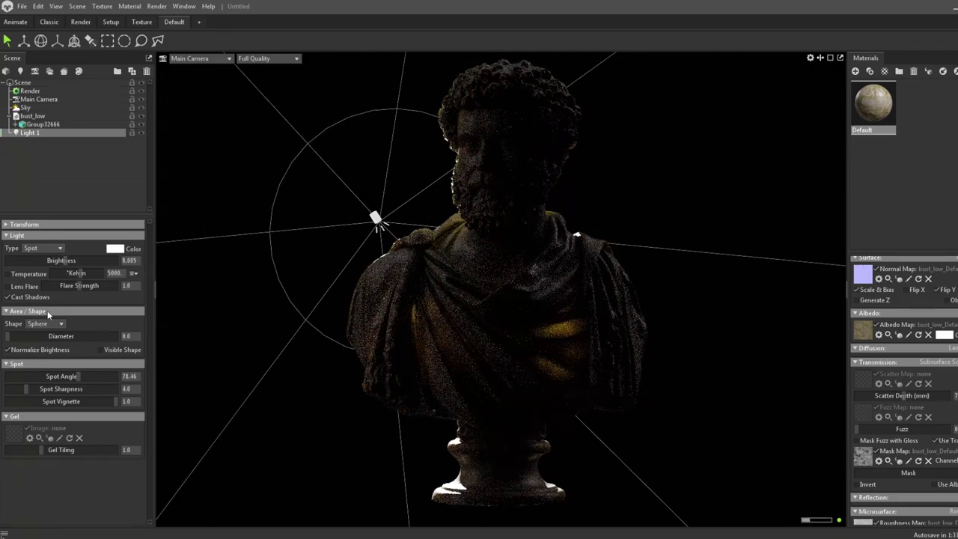
mouse_move(33, 342)
mouse_down()
mouse_move(21, 342)
mouse_move(42, 343)
mouse_up()
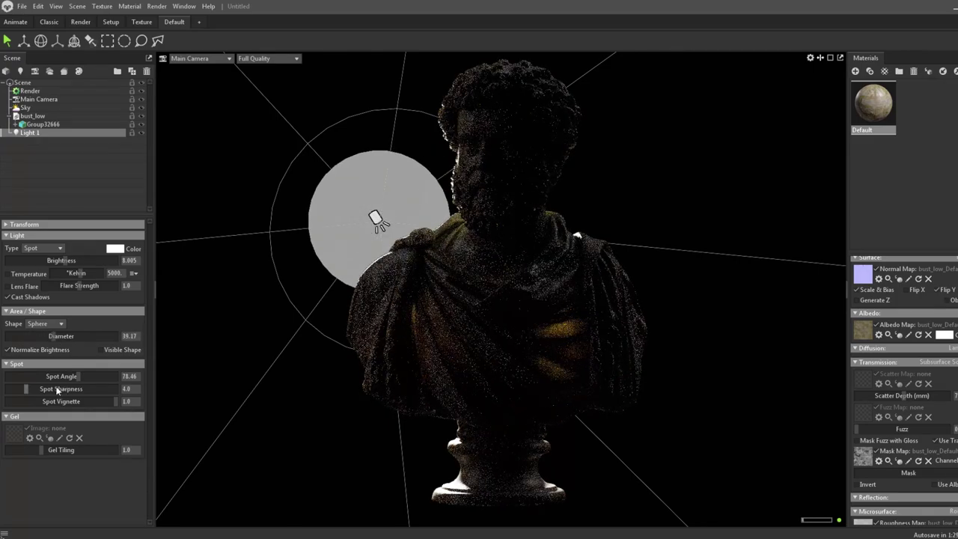
drag(74, 379, 22, 379)
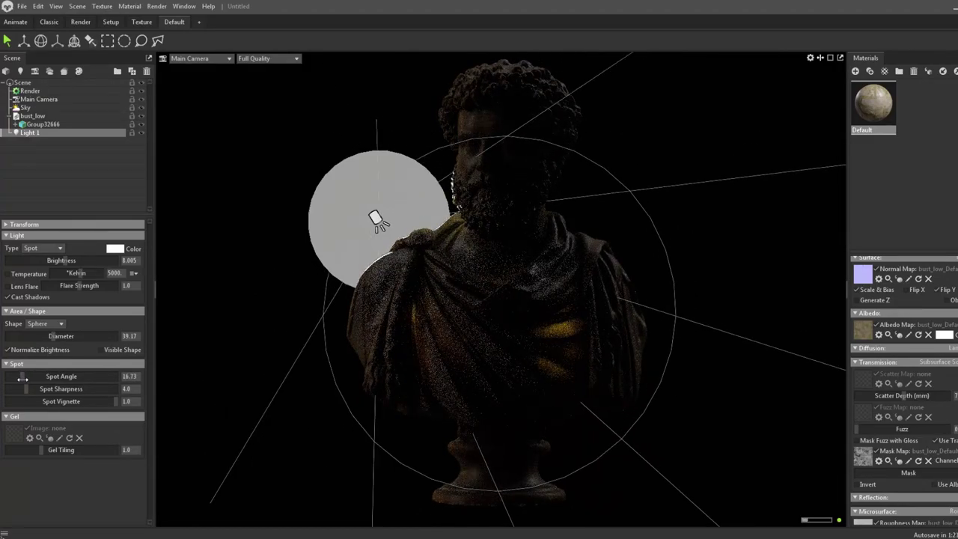
mouse_move(23, 380)
mouse_down()
mouse_move(150, 388)
mouse_move(22, 388)
mouse_up()
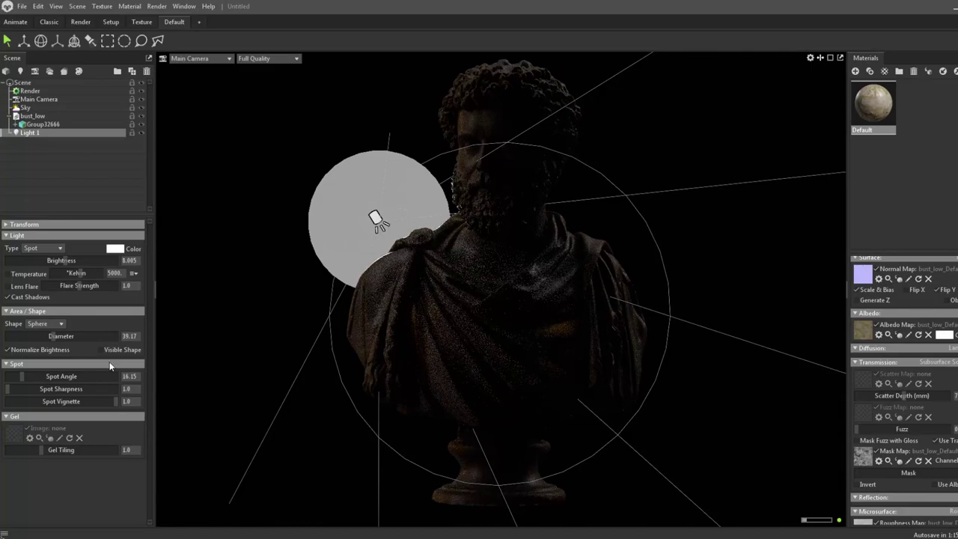
click(43, 351)
click(208, 290)
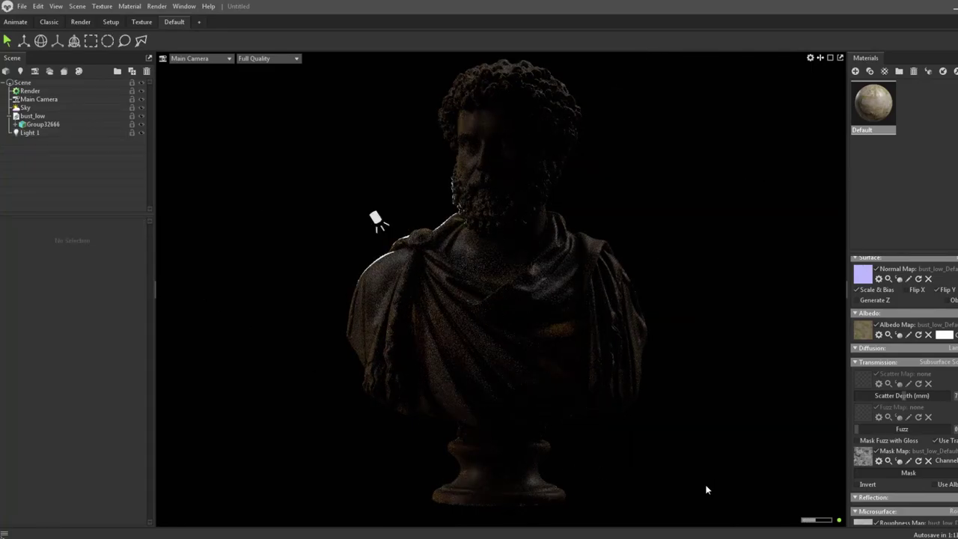
Reduce the marble's scatter depth and set its subsurface tint to pure white.
drag(927, 398, 907, 395)
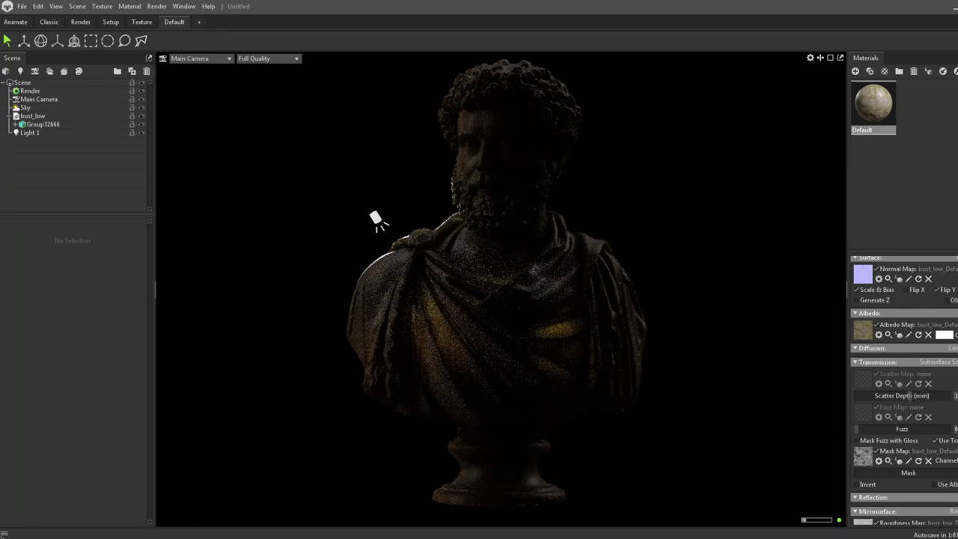
click(875, 362)
drag(481, 227, 374, 200)
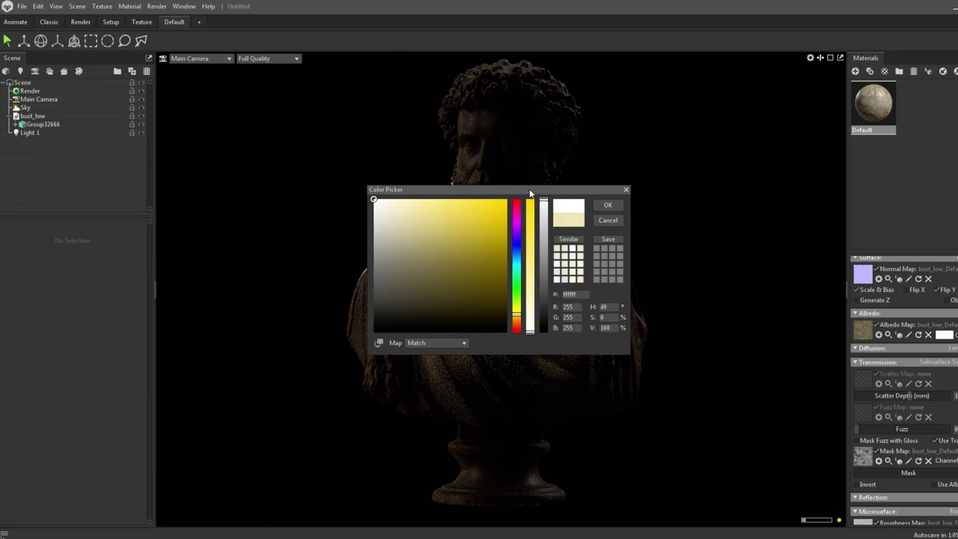
drag(530, 193, 817, 116)
click(894, 130)
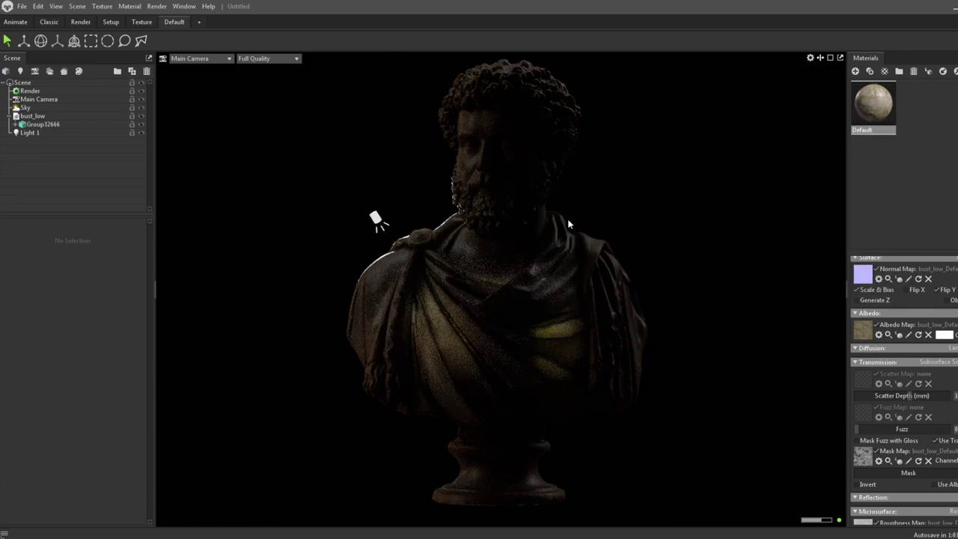
Duplicate Light 1 to create Light 2.
click(191, 58)
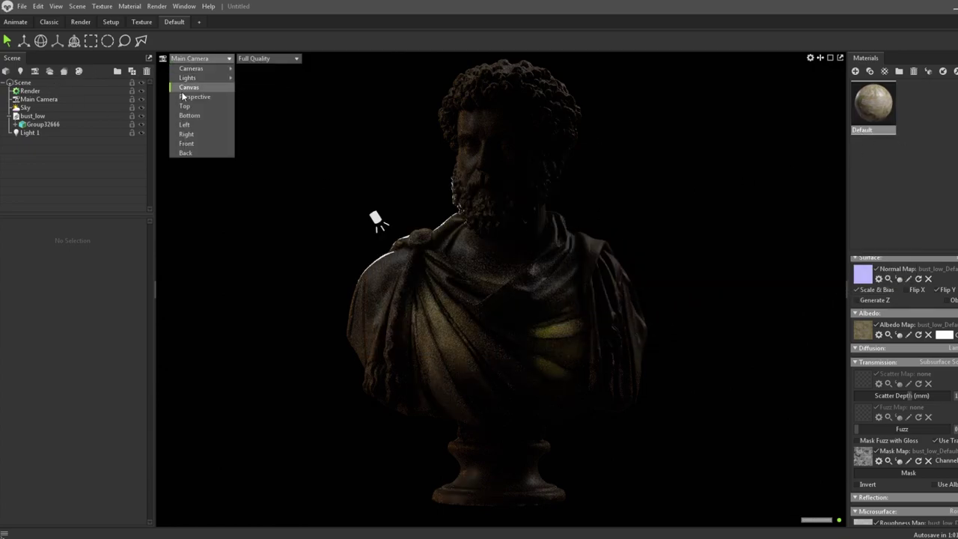
click(63, 133)
right_click(63, 132)
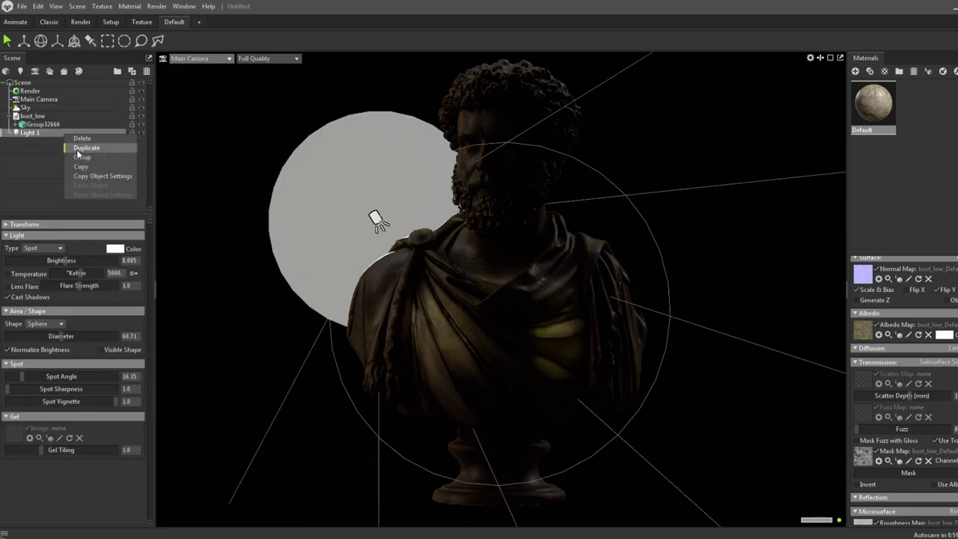
click(82, 149)
click(196, 58)
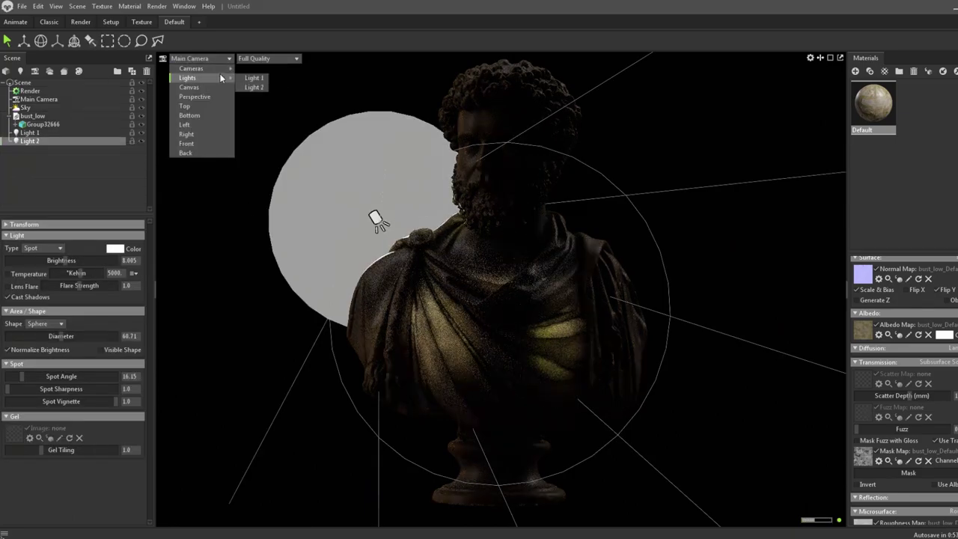
Aim Light 2 at the bust from the right side, viewing through the light.
click(254, 85)
mouse_move(440, 137)
mouse_down()
mouse_move(656, 207)
mouse_move(729, 284)
mouse_up()
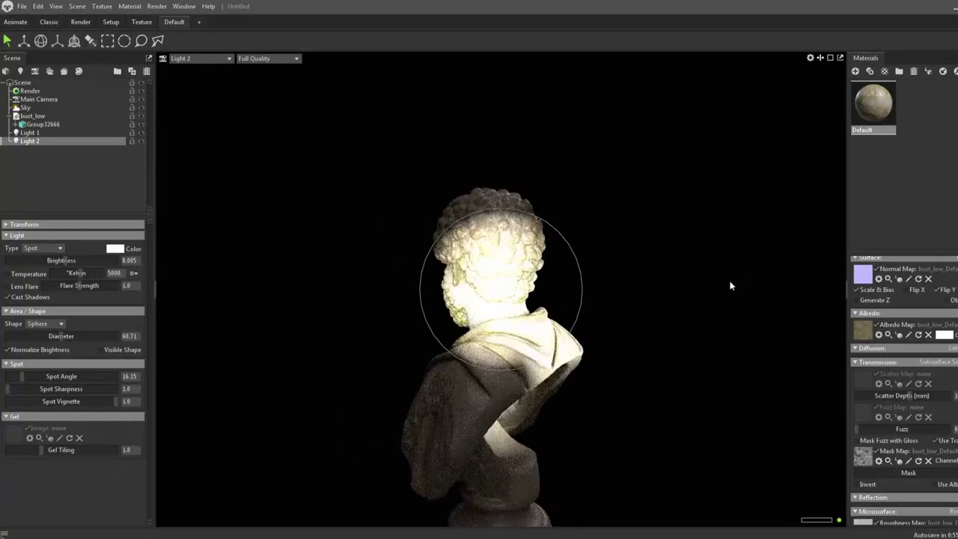
click(197, 57)
click(191, 68)
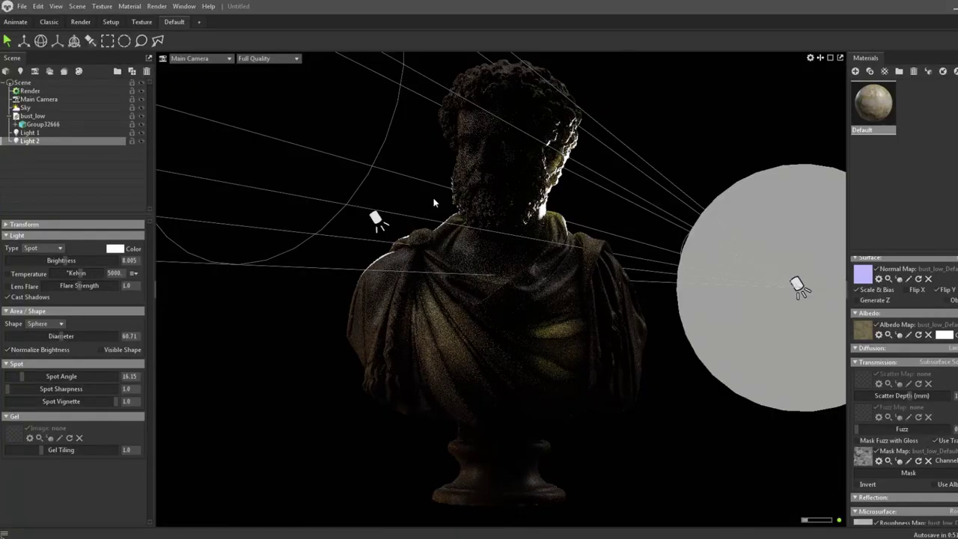
click(224, 59)
mouse_move(202, 88)
click(270, 96)
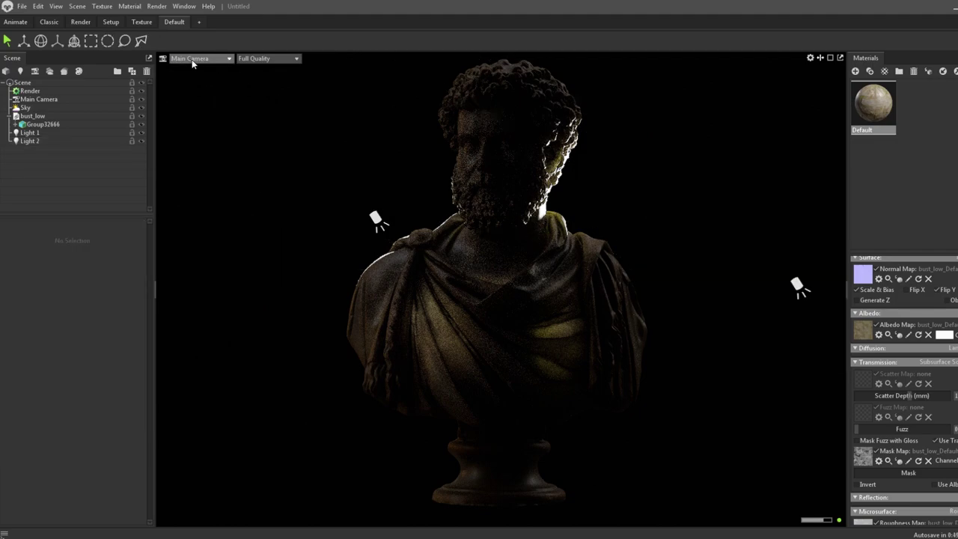
click(197, 59)
click(254, 87)
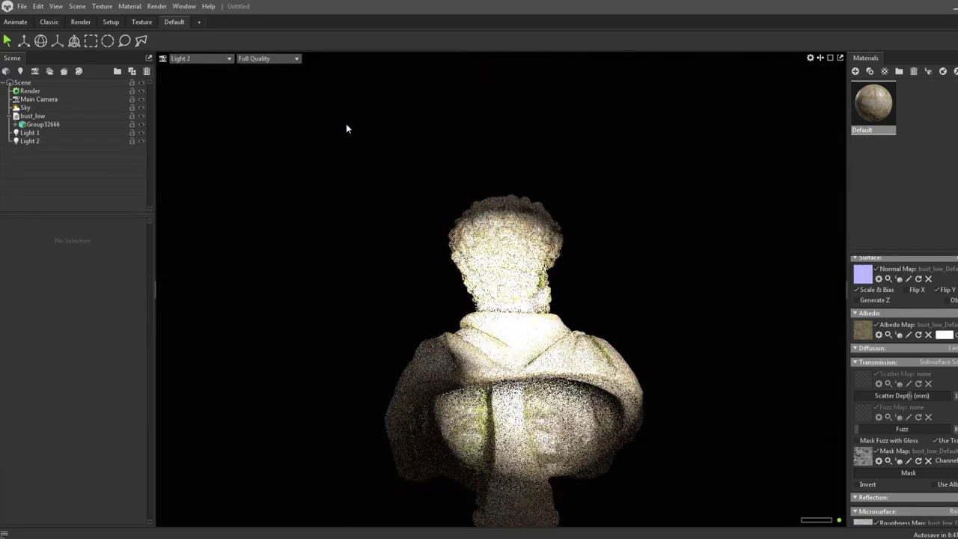
click(207, 58)
click(254, 67)
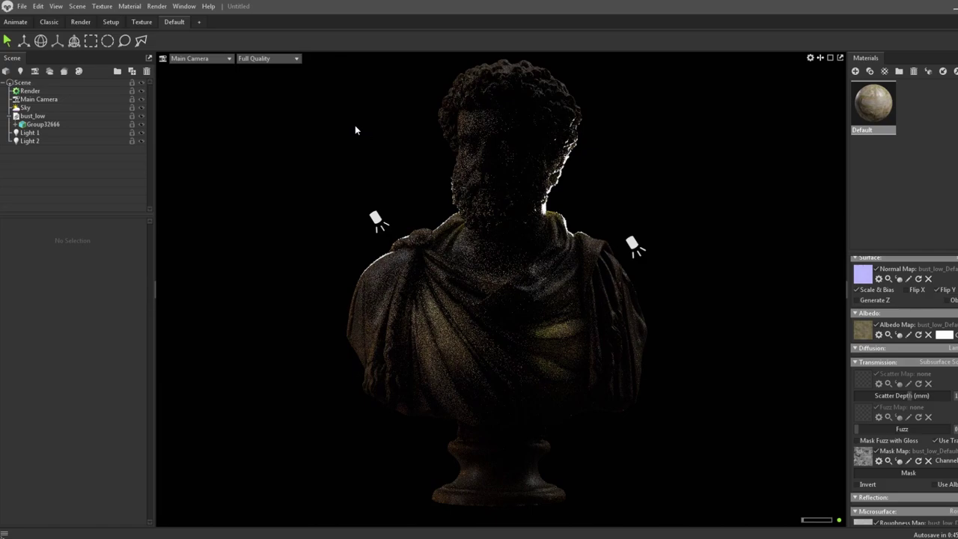
Widen Light 2's spot angle to 62.31 and set its brightness to 7.923.
click(54, 108)
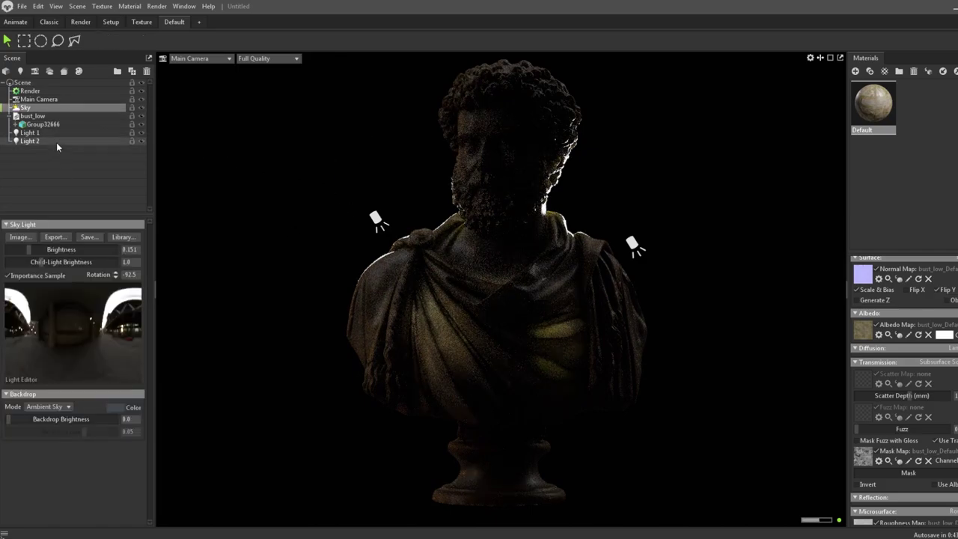
click(56, 142)
drag(41, 375, 75, 376)
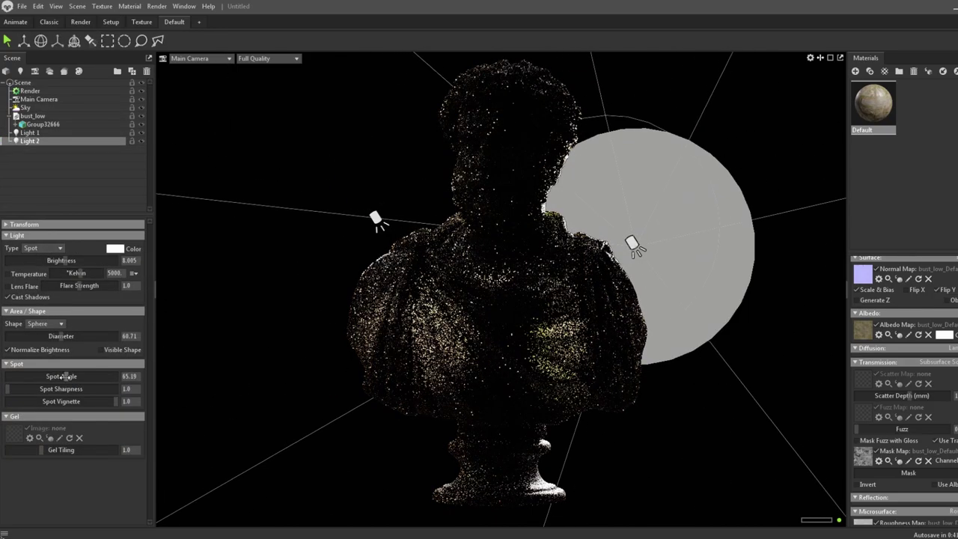
mouse_move(63, 261)
mouse_down()
mouse_move(53, 260)
mouse_move(71, 261)
mouse_move(64, 264)
mouse_up()
click(278, 173)
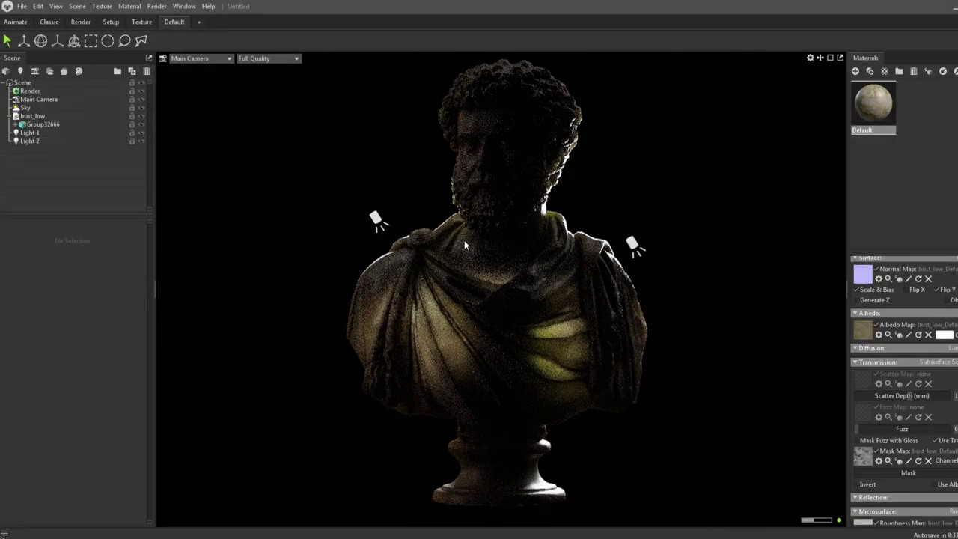
click(45, 107)
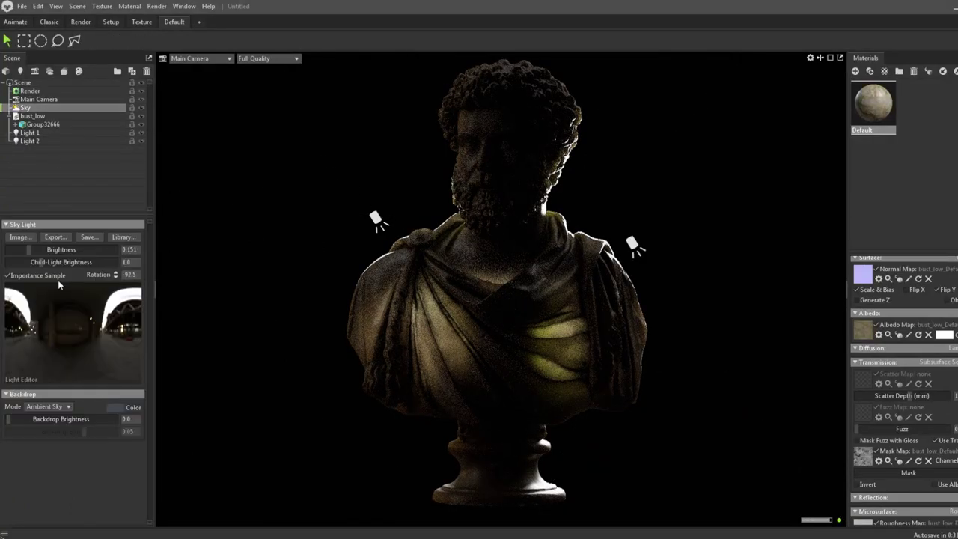
click(56, 140)
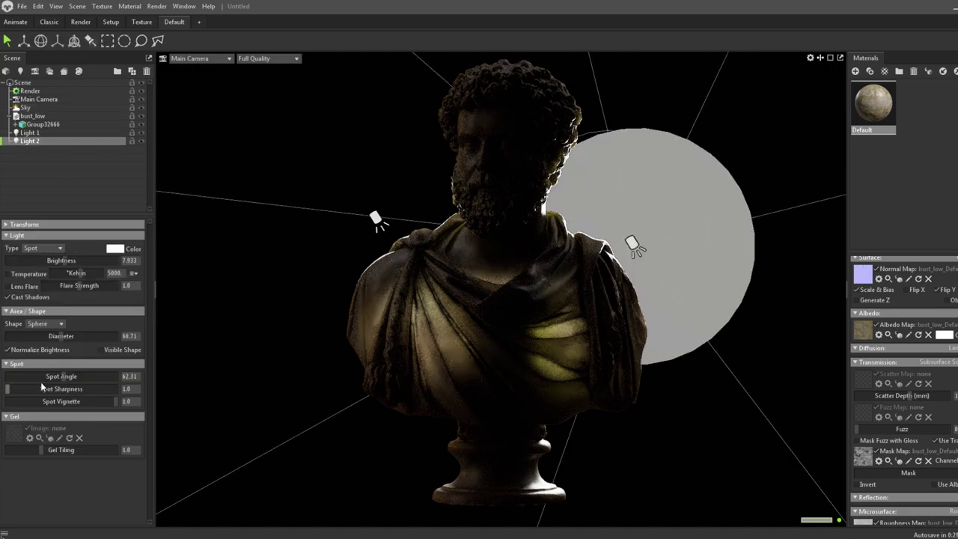
Make Light 2 a tall rectangular softbox with a narrower 45.58 spot angle.
click(48, 342)
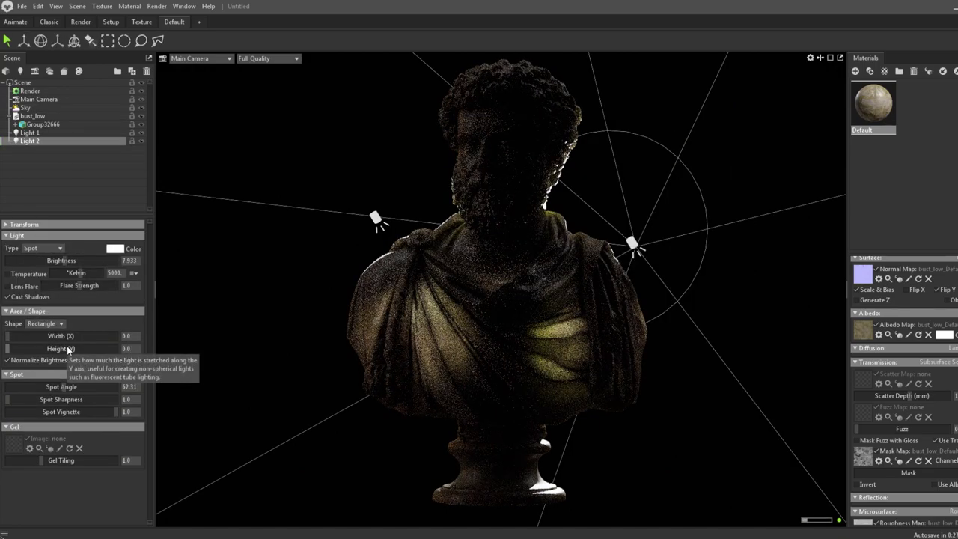
mouse_move(60, 348)
mouse_down()
mouse_move(78, 349)
mouse_move(33, 336)
mouse_move(71, 336)
mouse_move(75, 348)
mouse_move(33, 336)
mouse_move(49, 336)
mouse_up()
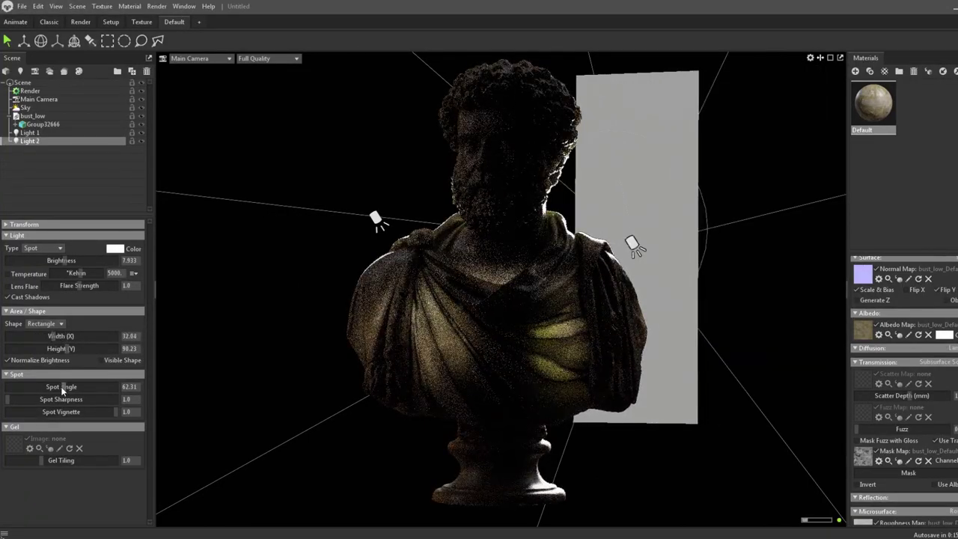
mouse_move(63, 386)
mouse_down()
mouse_move(47, 386)
mouse_move(57, 382)
mouse_up()
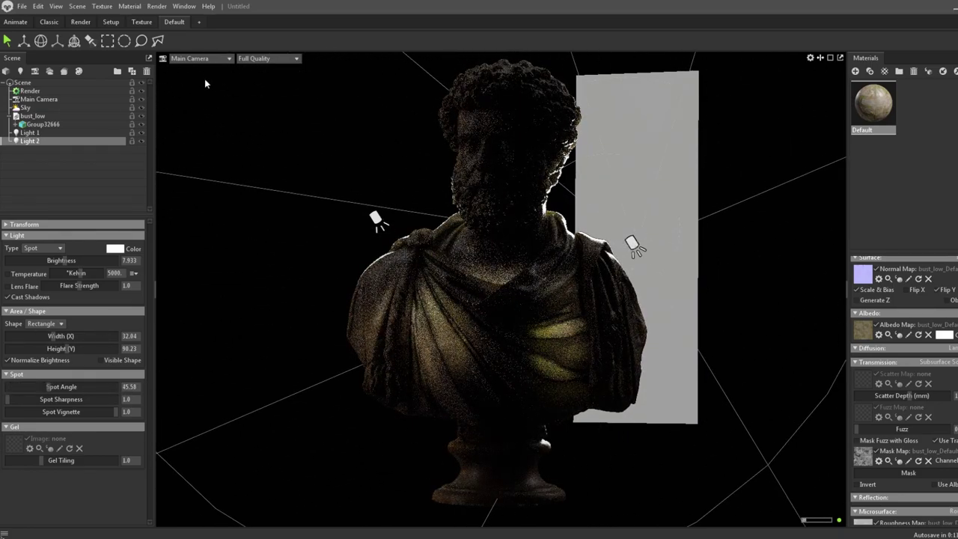
Re-aim Light 2 from its own viewpoint and set its brightness to about 6.9.
click(201, 58)
click(250, 80)
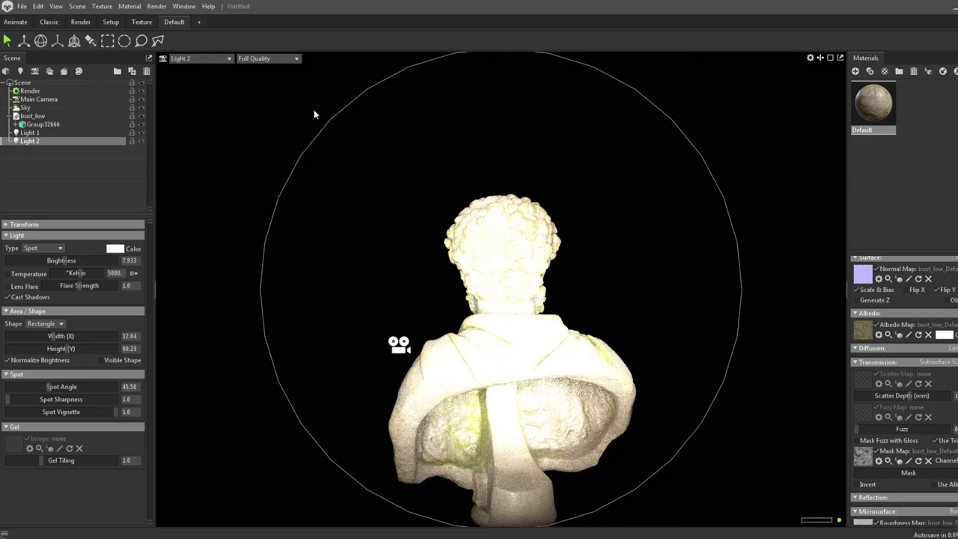
drag(334, 228, 369, 81)
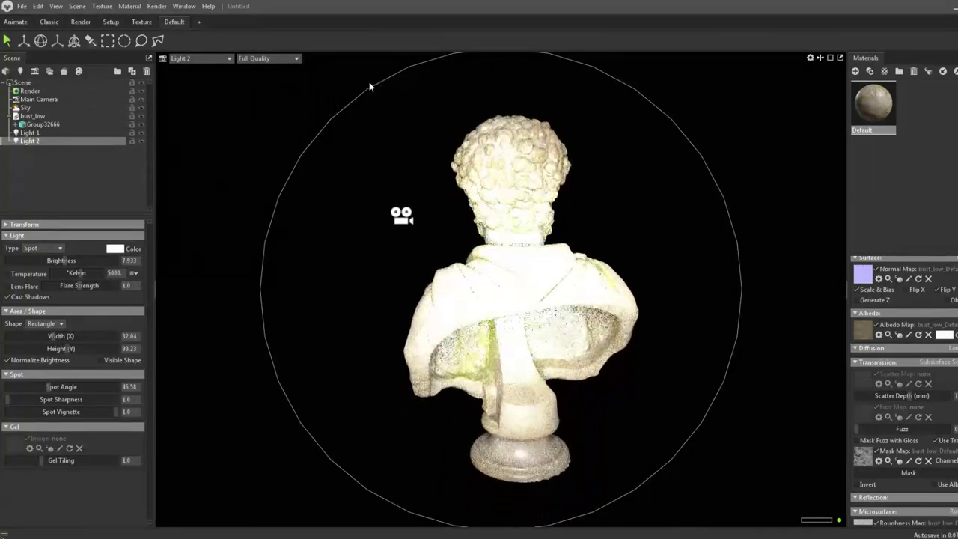
click(213, 59)
click(220, 67)
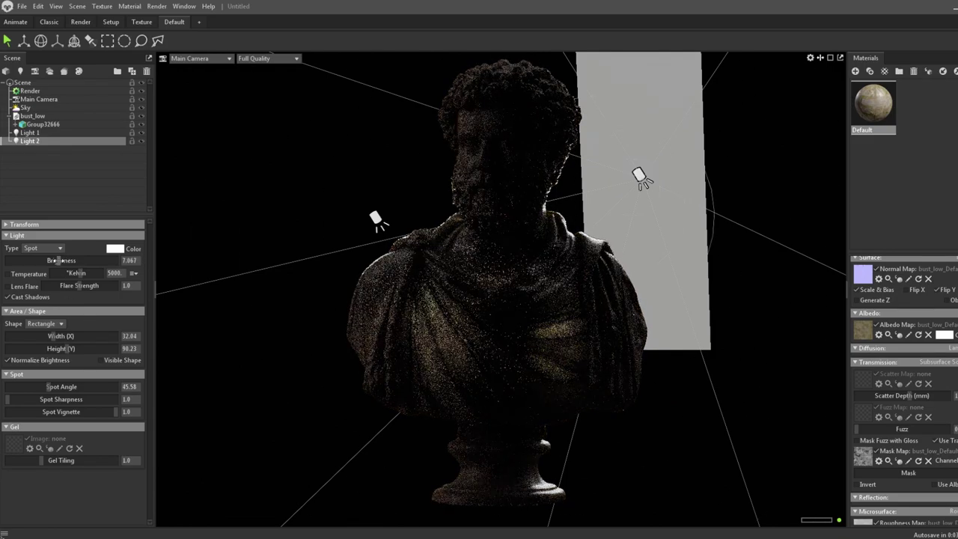
mouse_move(64, 261)
mouse_down()
mouse_move(73, 260)
mouse_move(60, 260)
mouse_up()
click(321, 185)
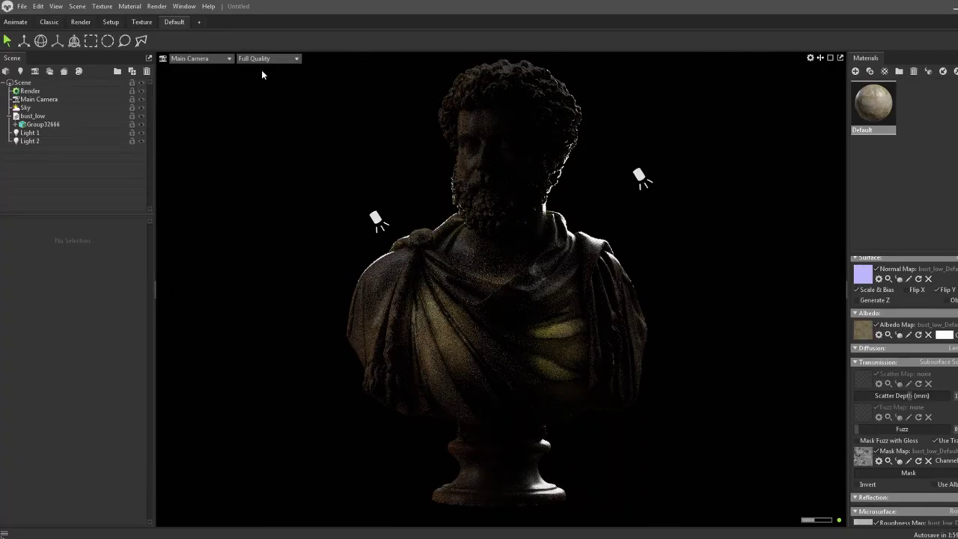
click(217, 59)
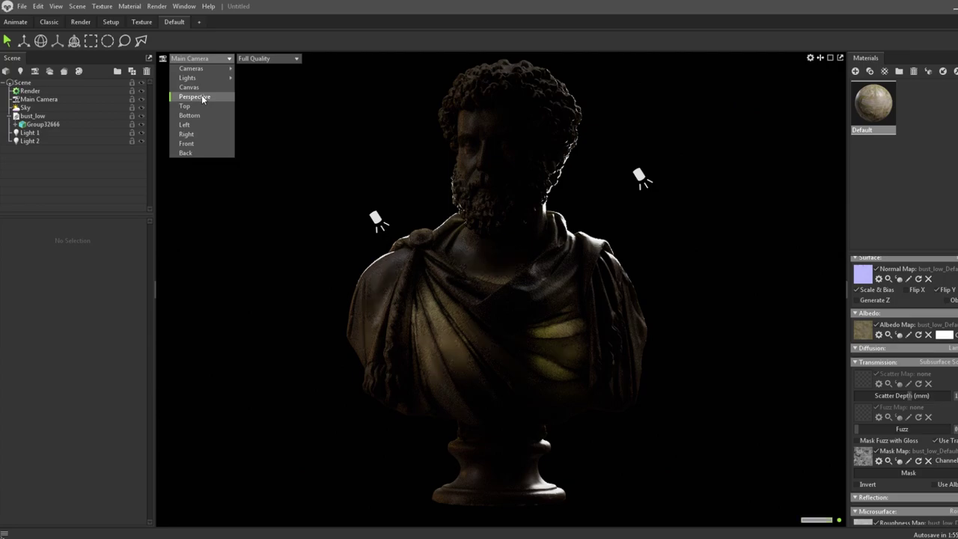
Add a new spot light, Light 3, and frame it above the bust in perspective view.
click(201, 95)
click(509, 259)
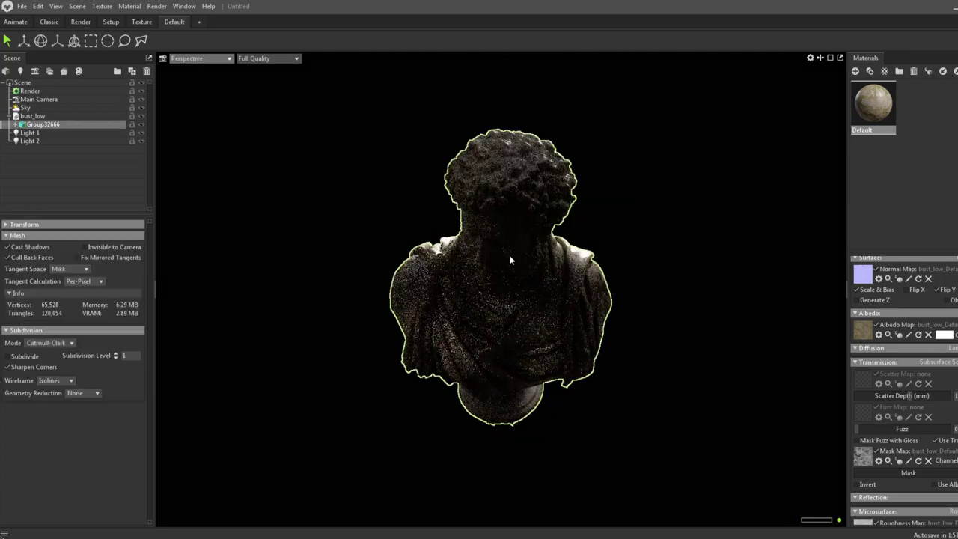
drag(509, 259, 532, 321)
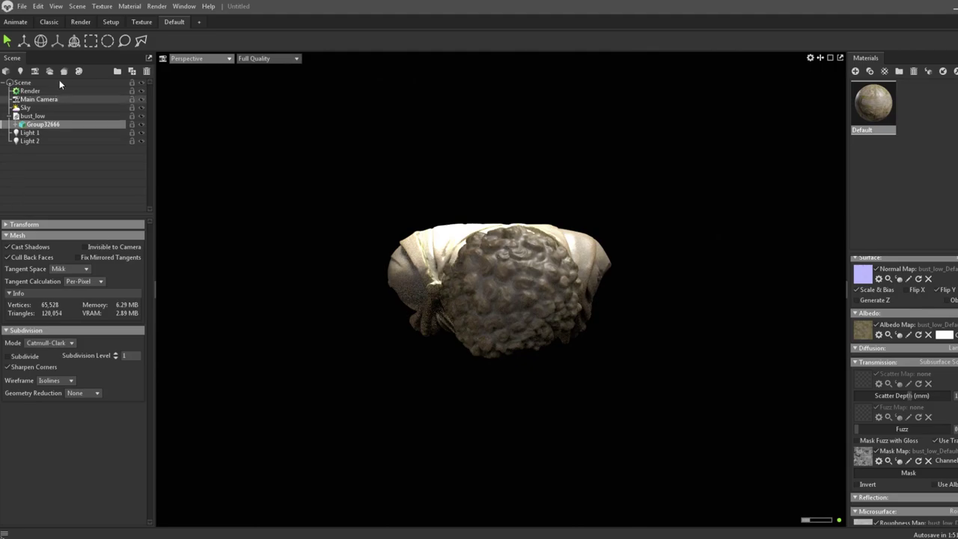
click(20, 70)
drag(492, 278, 558, 130)
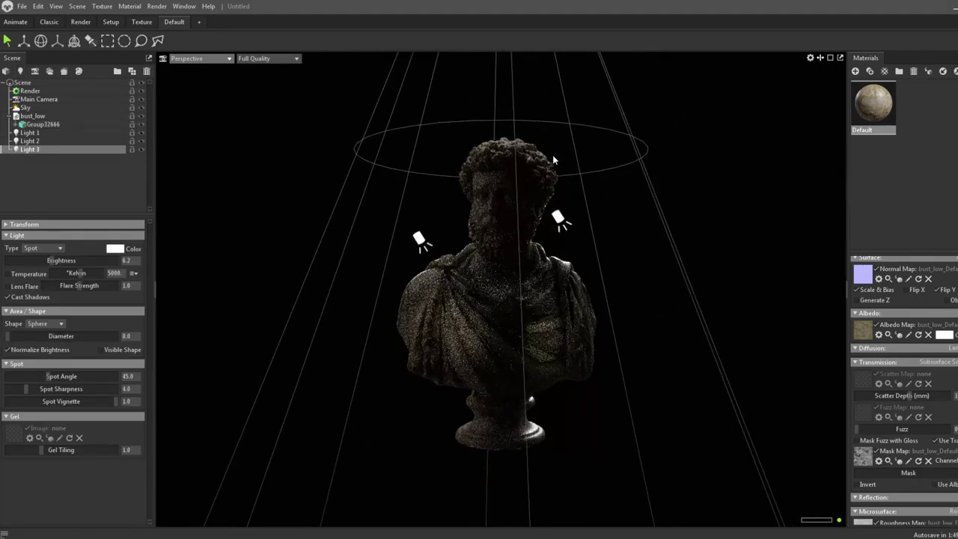
mouse_move(553, 159)
right_down()
mouse_move(586, 387)
mouse_move(582, 356)
right_up()
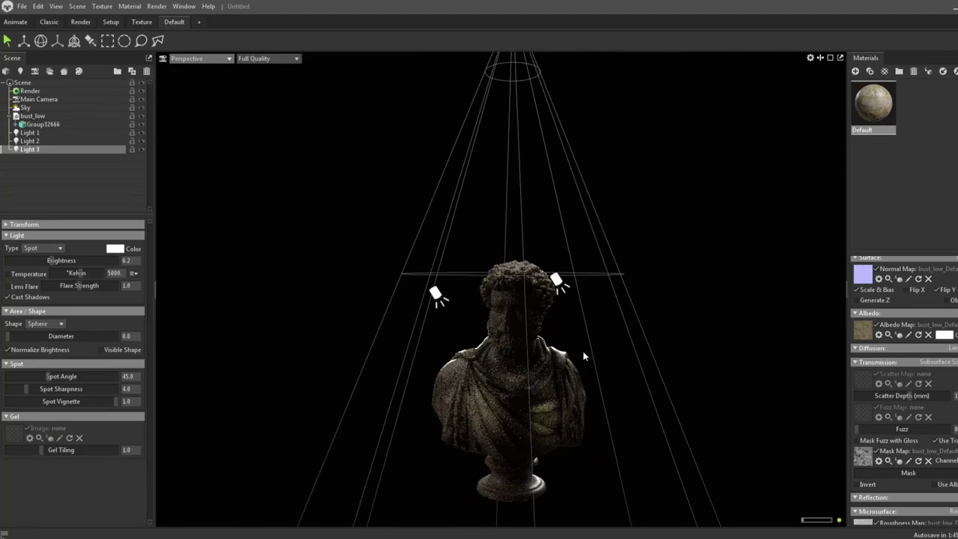
mouse_move(582, 356)
mouse_down()
mouse_move(584, 346)
mouse_move(443, 242)
mouse_up()
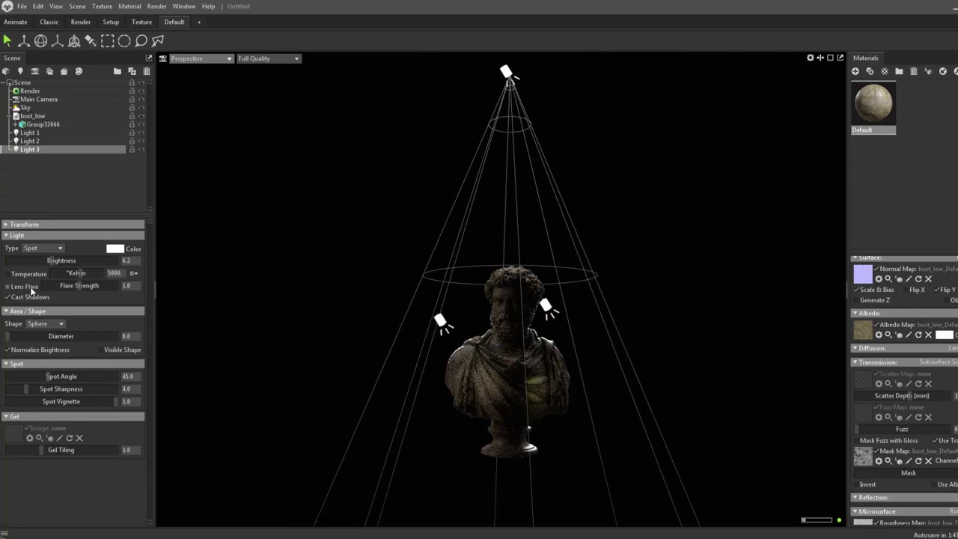
Make Light 3 a wide rectangular softbox at brightness 7.139 and spot angle 35.19.
click(36, 343)
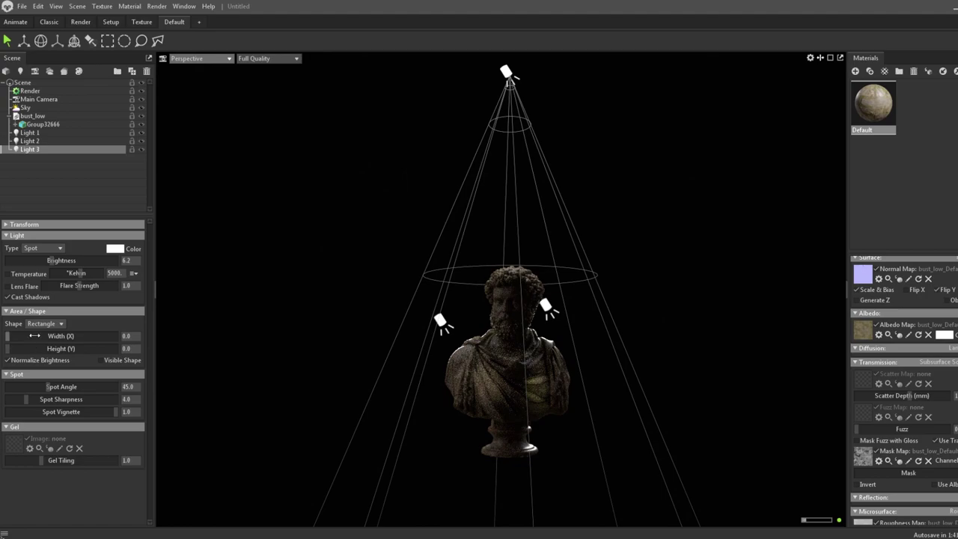
drag(67, 336, 72, 339)
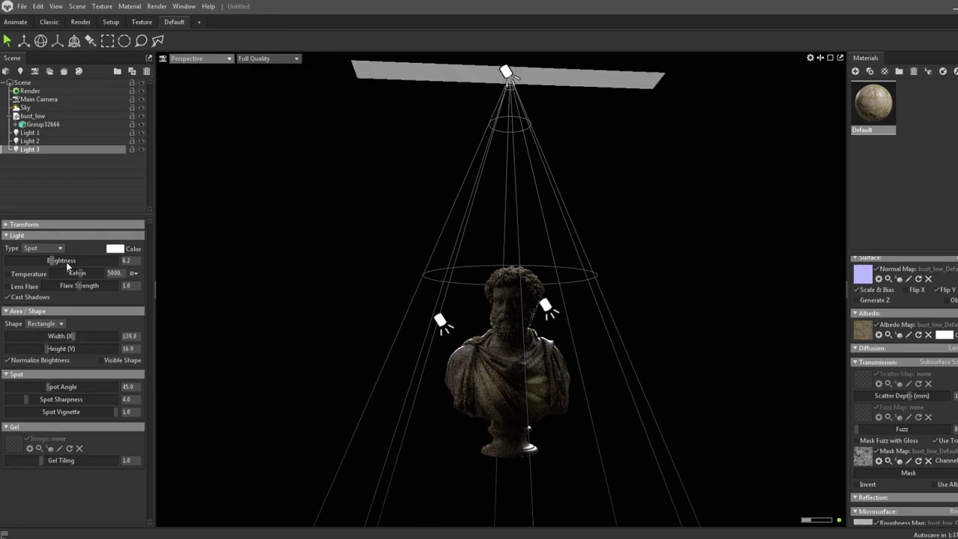
drag(68, 263, 61, 260)
mouse_move(391, 220)
mouse_down()
mouse_move(394, 304)
mouse_move(368, 188)
mouse_move(259, 284)
mouse_up()
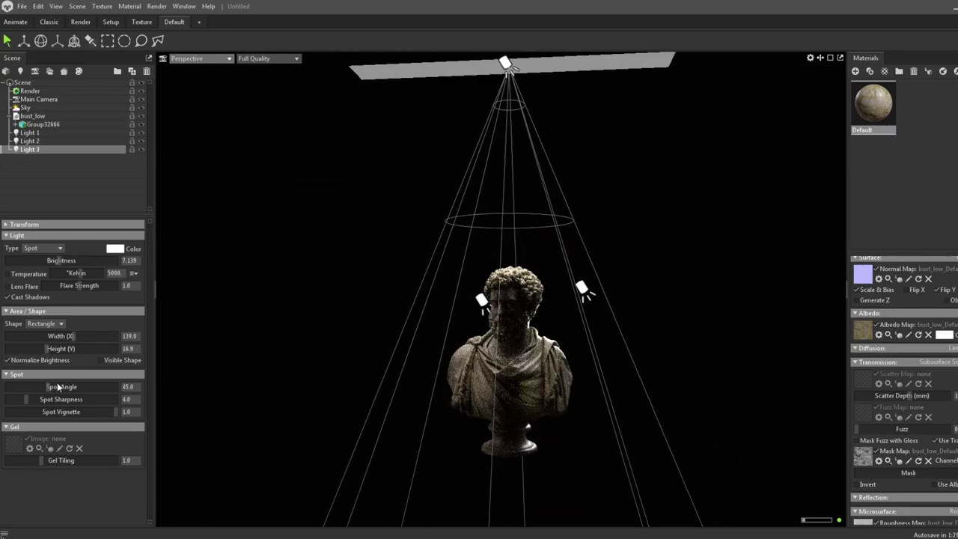
drag(53, 386, 39, 387)
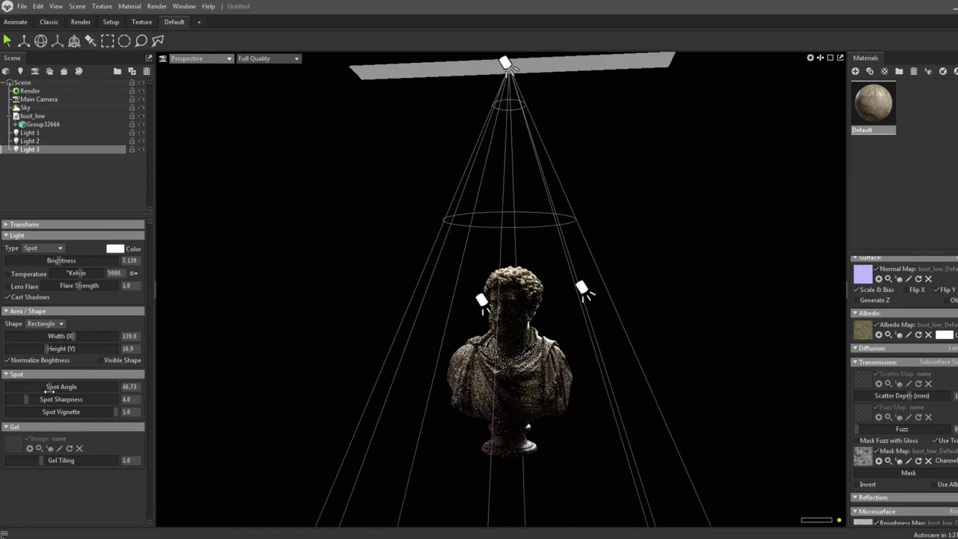
click(263, 68)
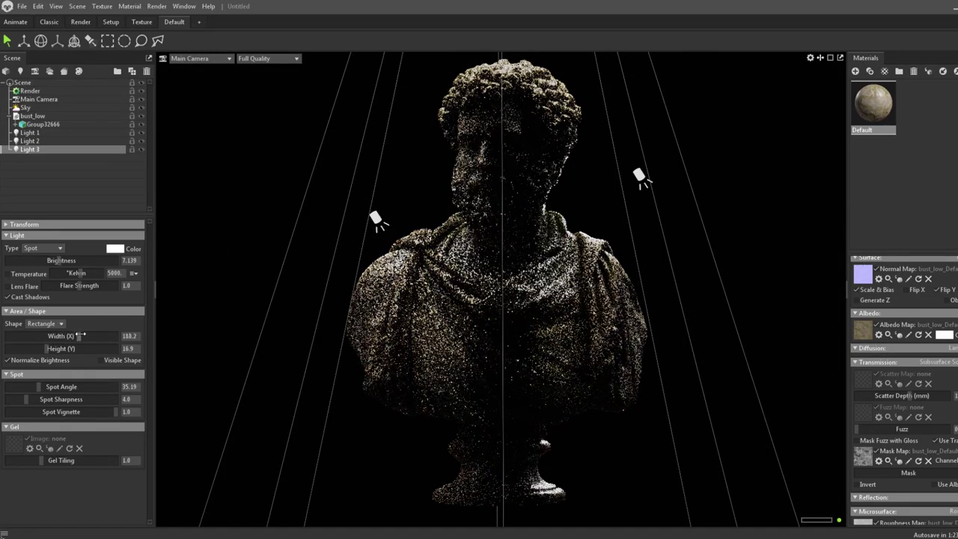
mouse_move(101, 334)
mouse_down()
mouse_move(111, 334)
mouse_move(17, 349)
mouse_up()
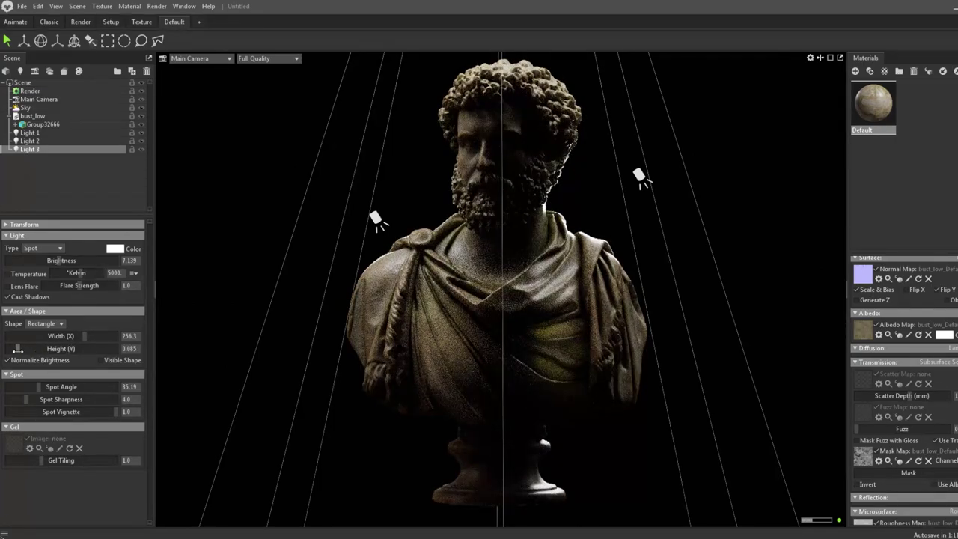
click(289, 260)
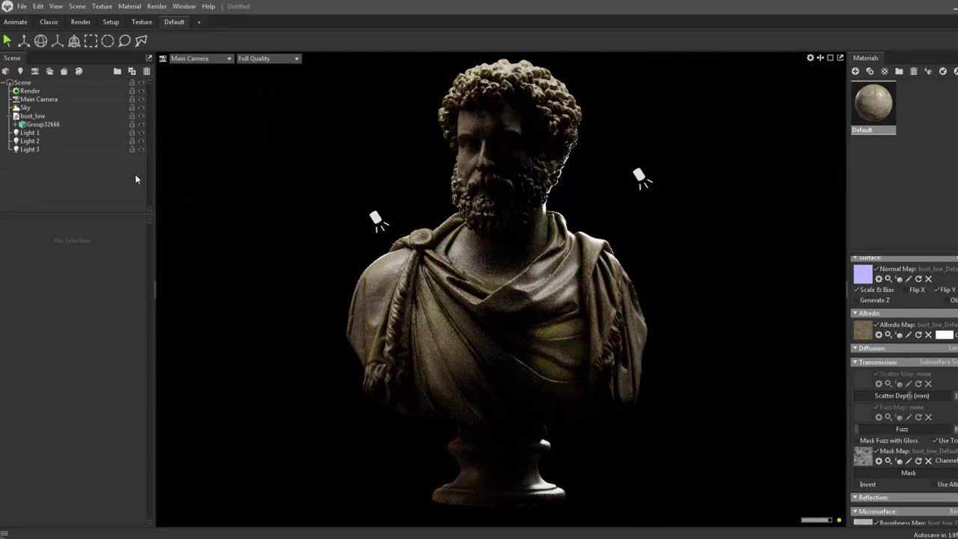
Lower Light 2's brightness slightly.
click(637, 175)
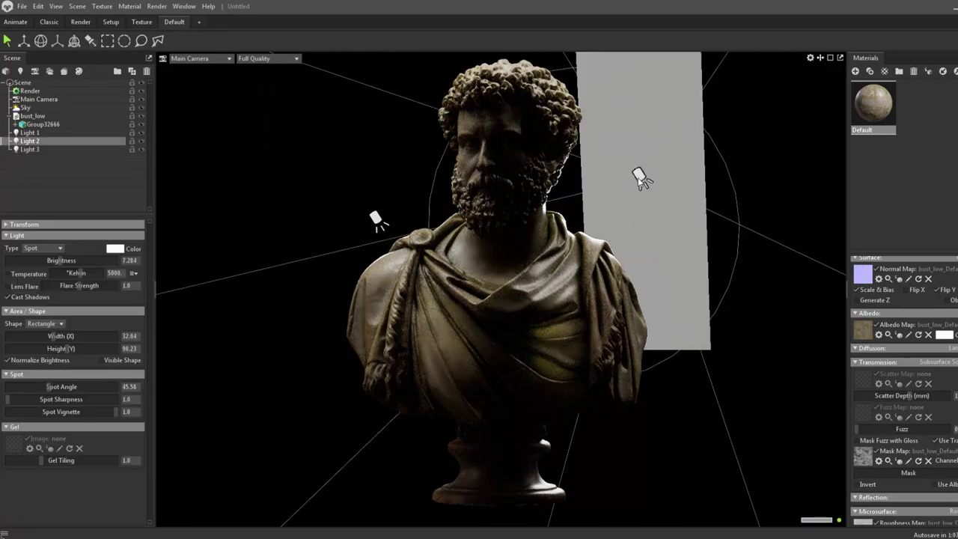
drag(54, 265, 81, 336)
click(204, 215)
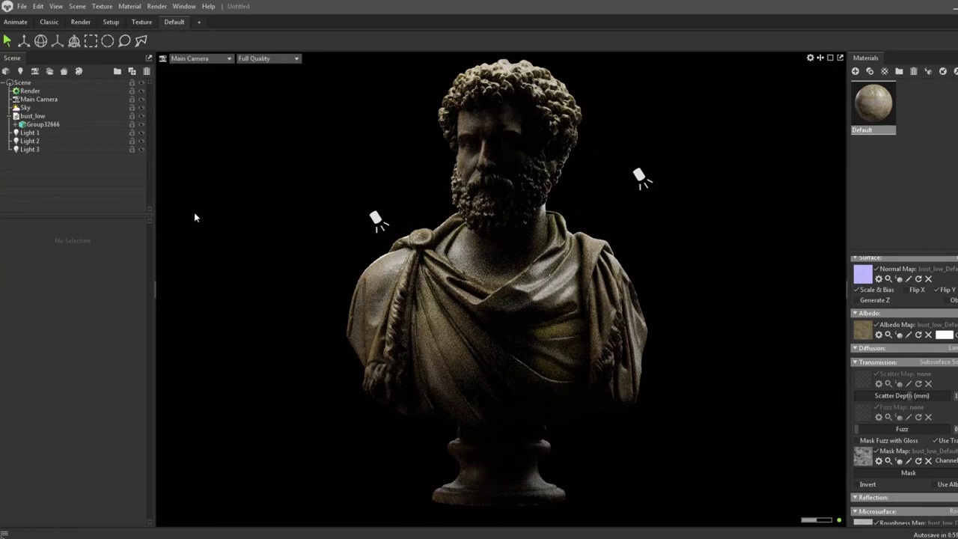
Set the sky light brightness to 0.74 and its rotation to 70.
click(119, 110)
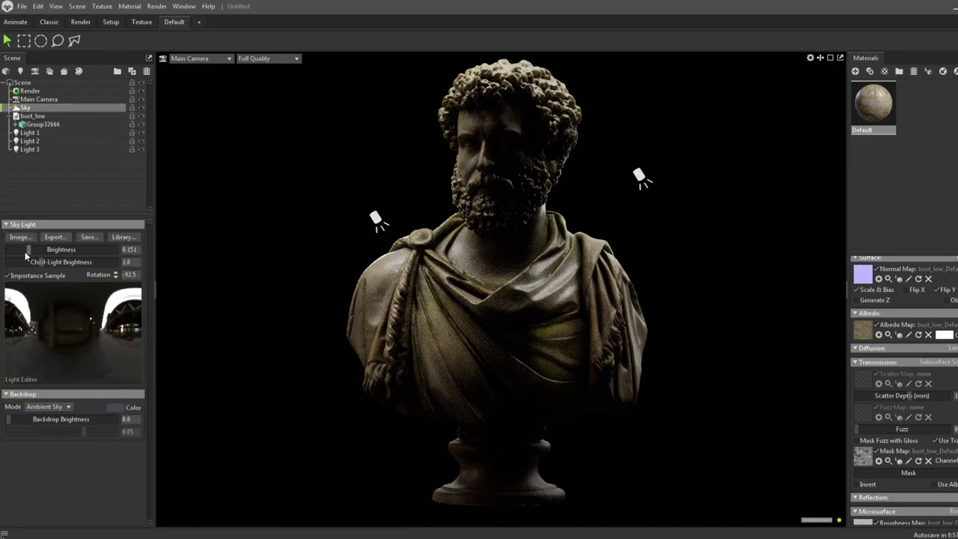
mouse_move(26, 250)
mouse_down()
mouse_move(174, 255)
mouse_move(452, 225)
mouse_up()
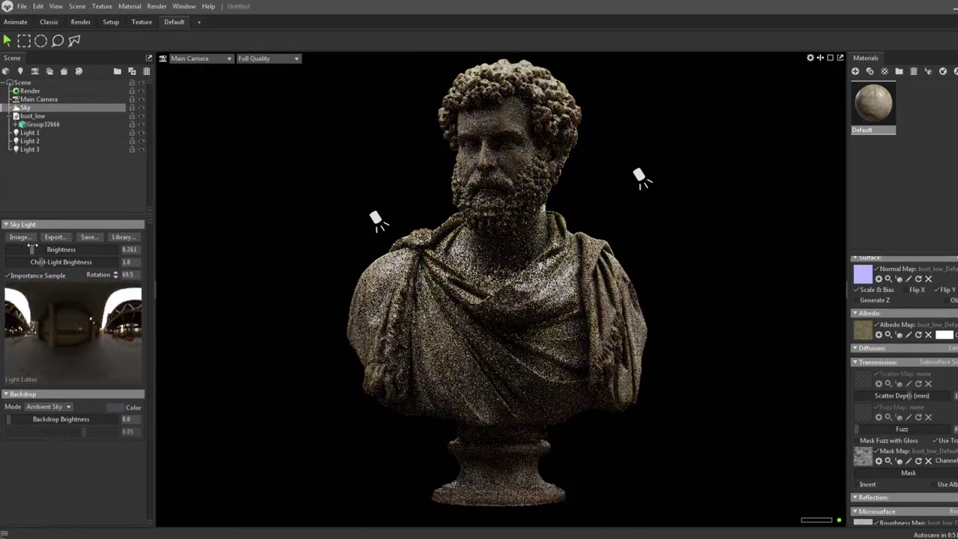
drag(45, 250, 22, 250)
shift+drag(361, 205, 317, 210)
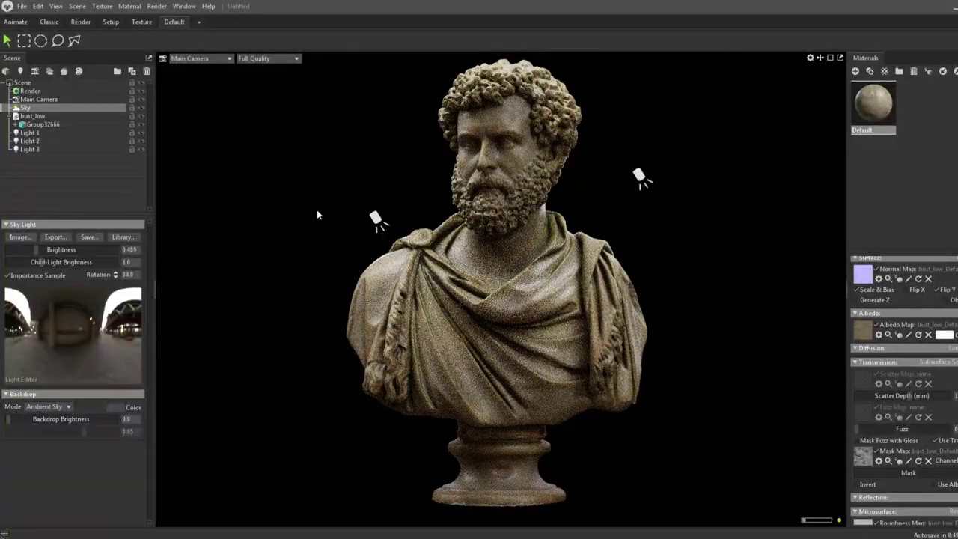
drag(44, 253, 55, 253)
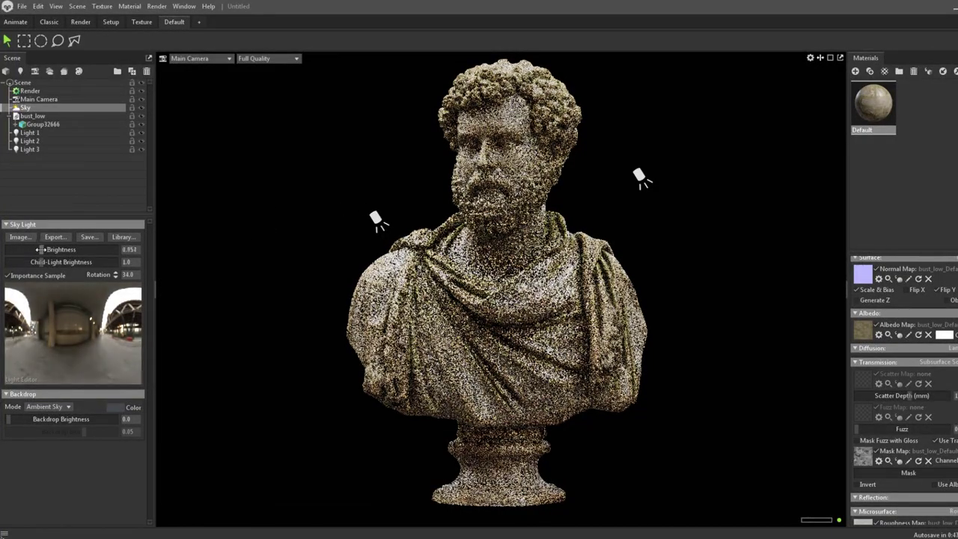
mouse_move(324, 237)
shift+mouse_down()
mouse_move(280, 237)
mouse_move(364, 246)
shift+mouse_up()
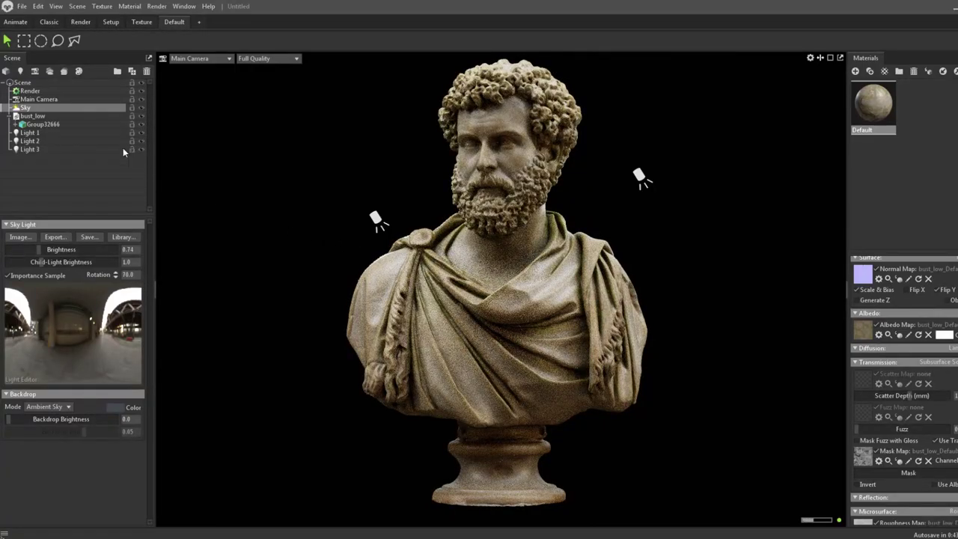
Load the Soft 1Front 2Backs image from HDRI > HDRI heaven as the sky.
key(ctrl+o)
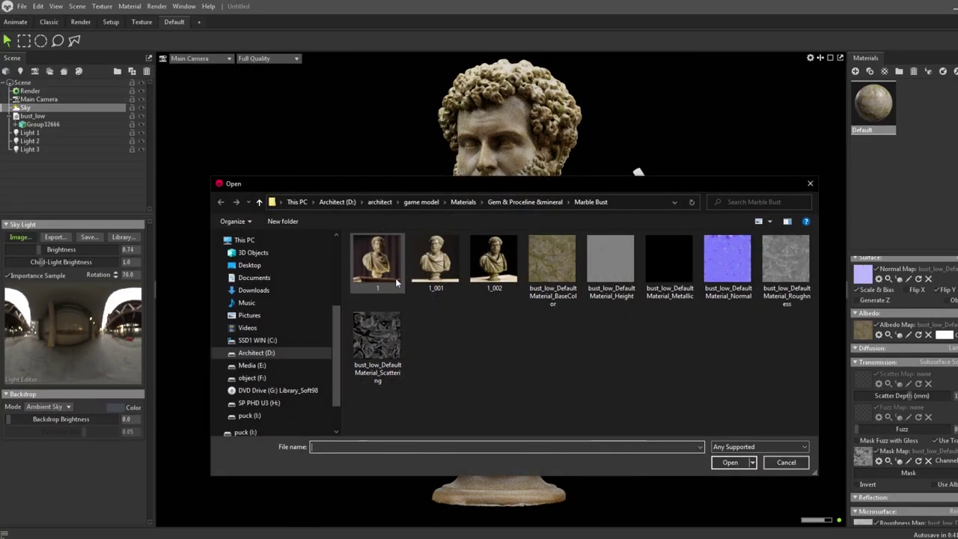
scroll(287, 300, up, 3)
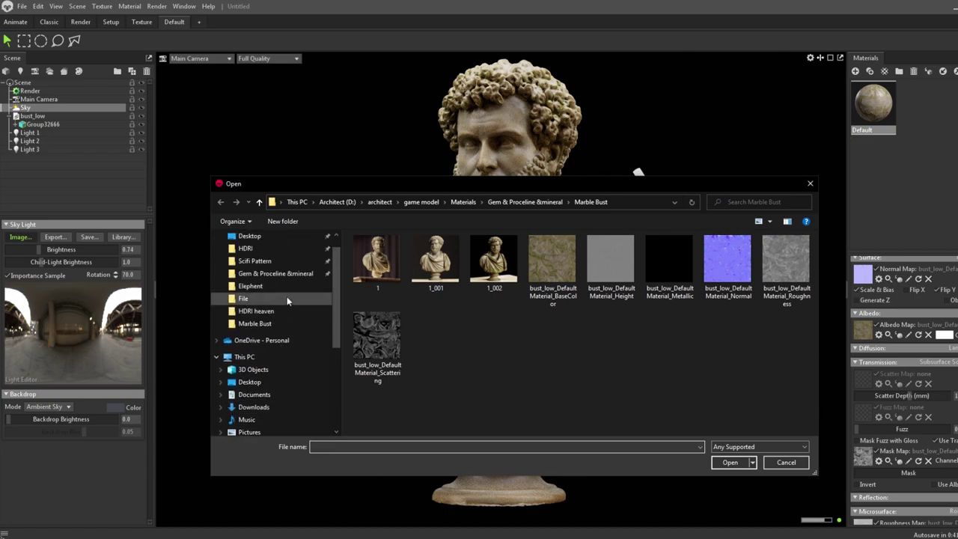
click(274, 248)
double_click(389, 284)
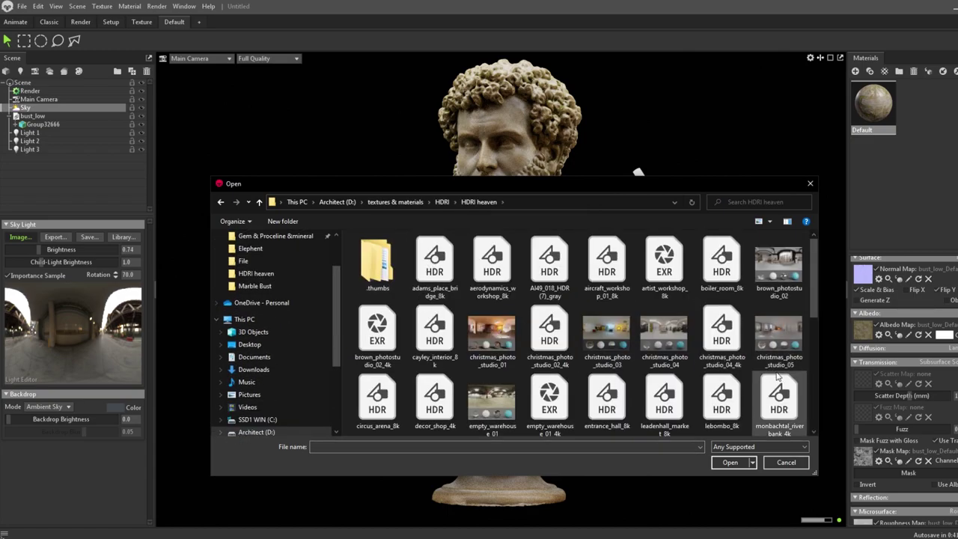
scroll(749, 344, down, 5)
scroll(817, 390, down, 2)
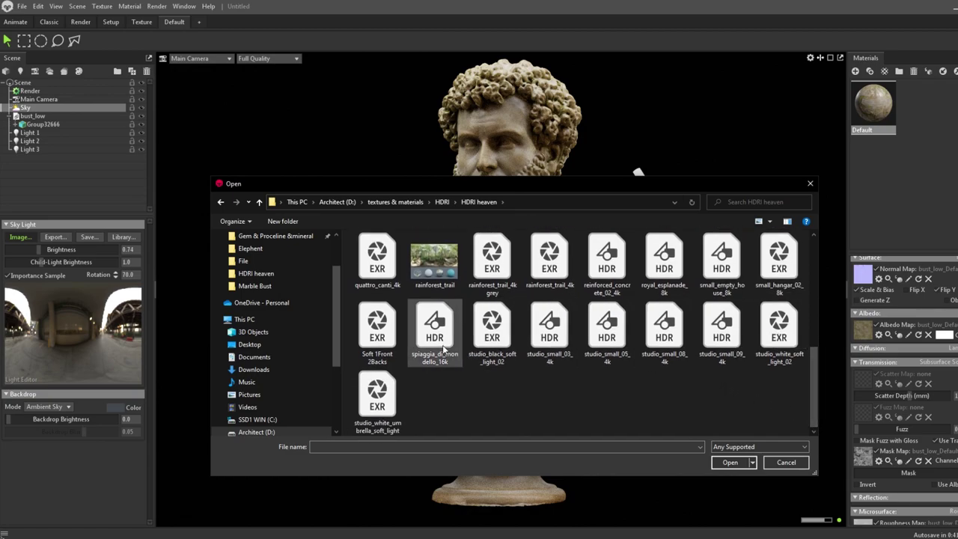
double_click(397, 345)
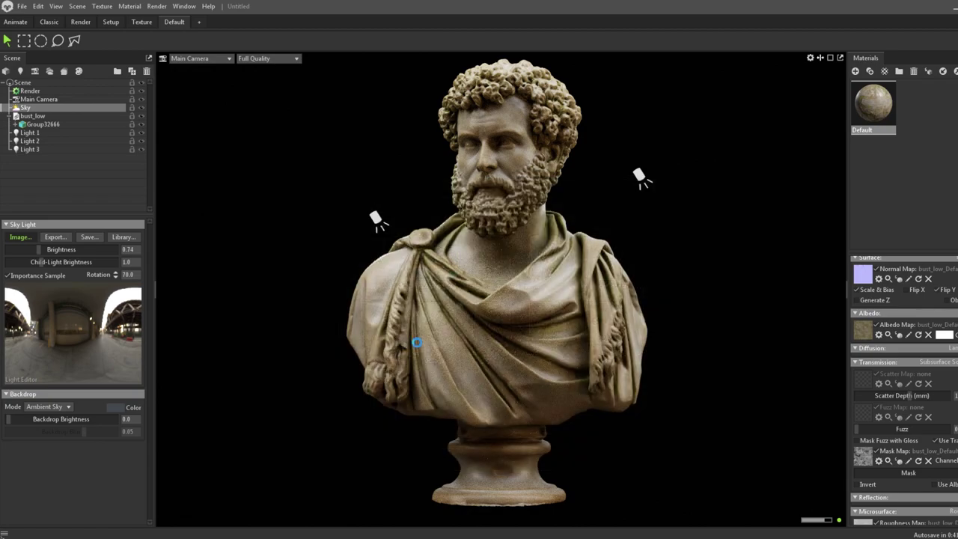
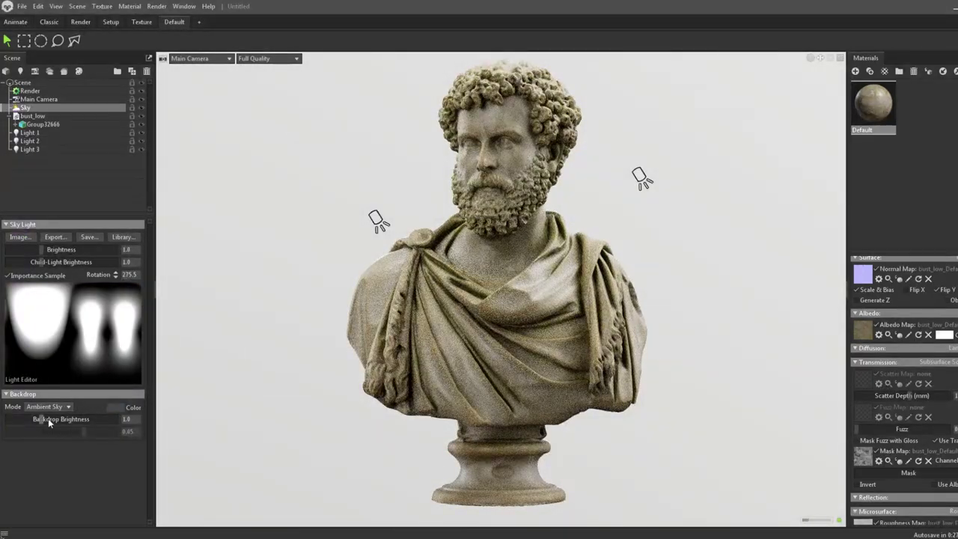
Set backdrop brightness to 0, swing the sky lighting around the bust, and dim the sky to 0.391.
shift+drag(427, 343, 479, 342)
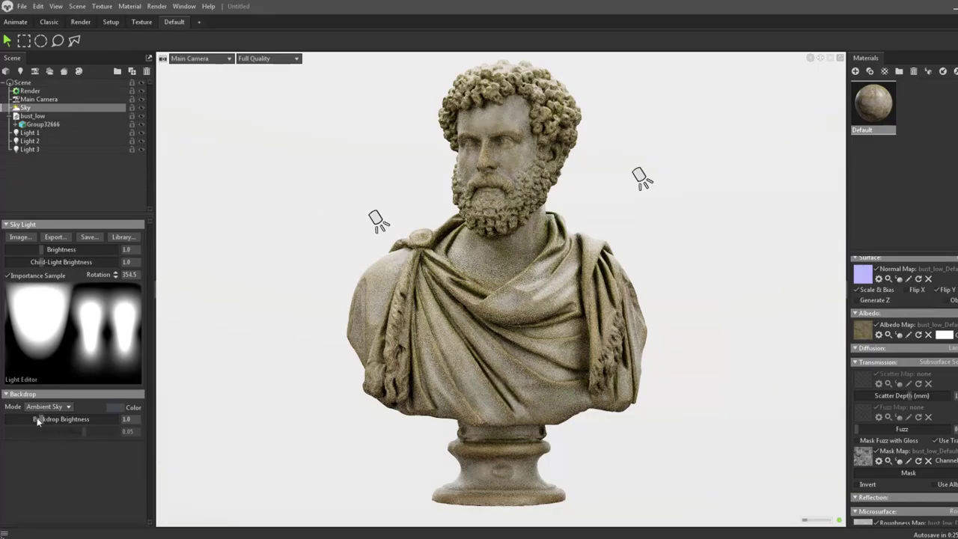
drag(37, 420, 7, 421)
shift+drag(352, 314, 403, 320)
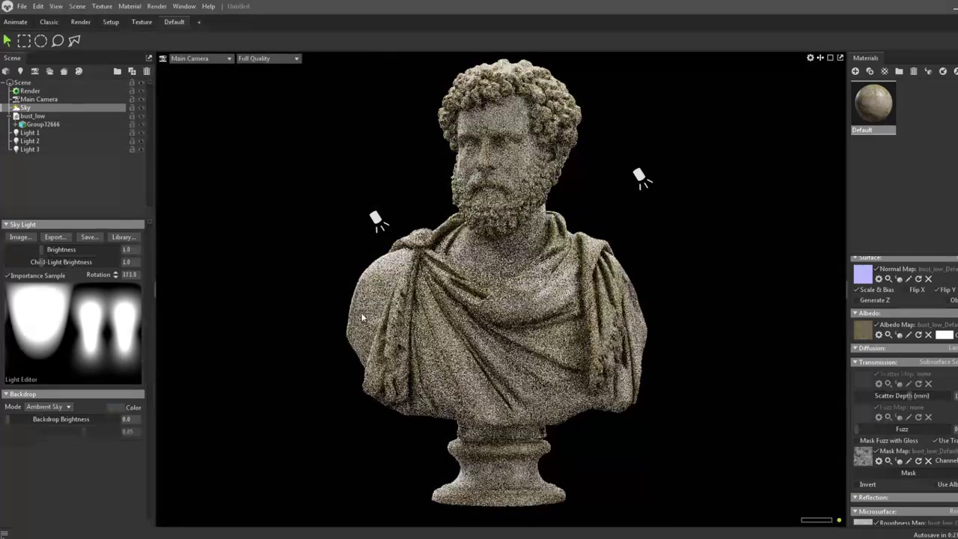
shift+drag(404, 321, 516, 325)
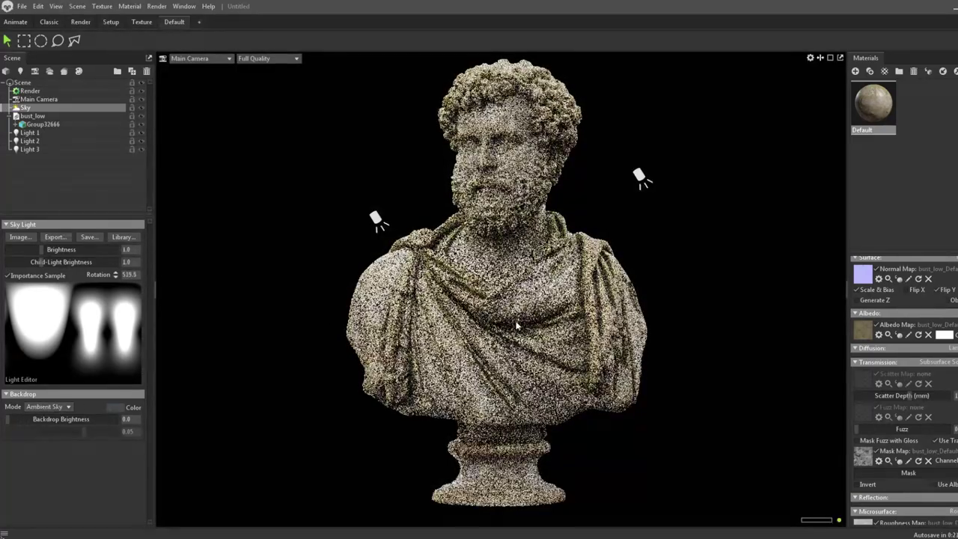
drag(40, 249, 15, 248)
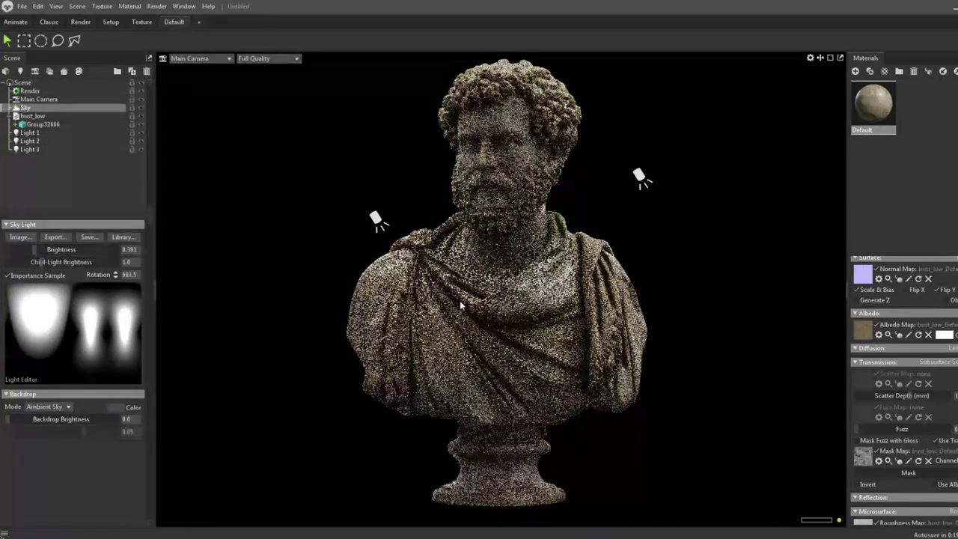
mouse_move(460, 300)
shift+mouse_down()
mouse_move(478, 302)
mouse_move(442, 302)
shift+mouse_up()
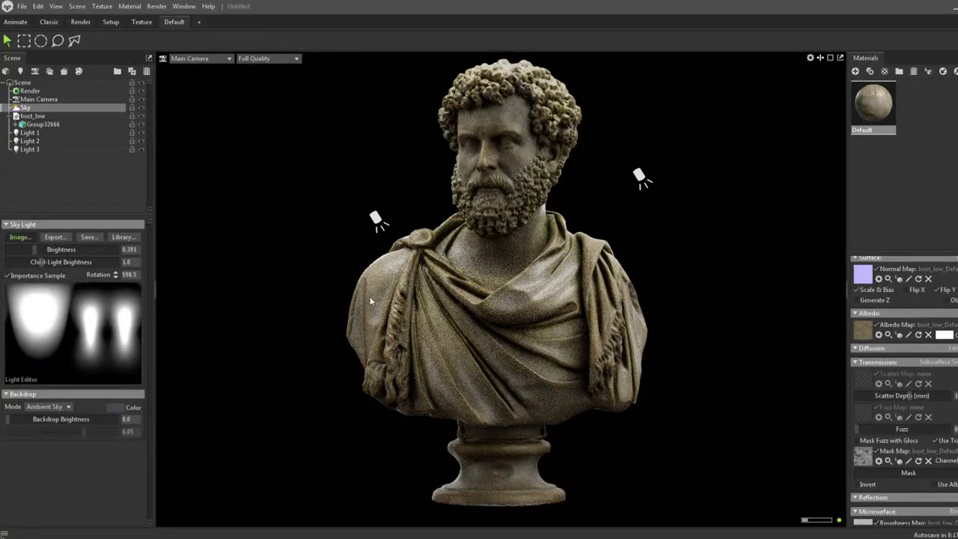
Load the studio_white_soft_light_02 HDRI as the sky.
scroll(765, 378, down, 3)
scroll(765, 378, down, 3)
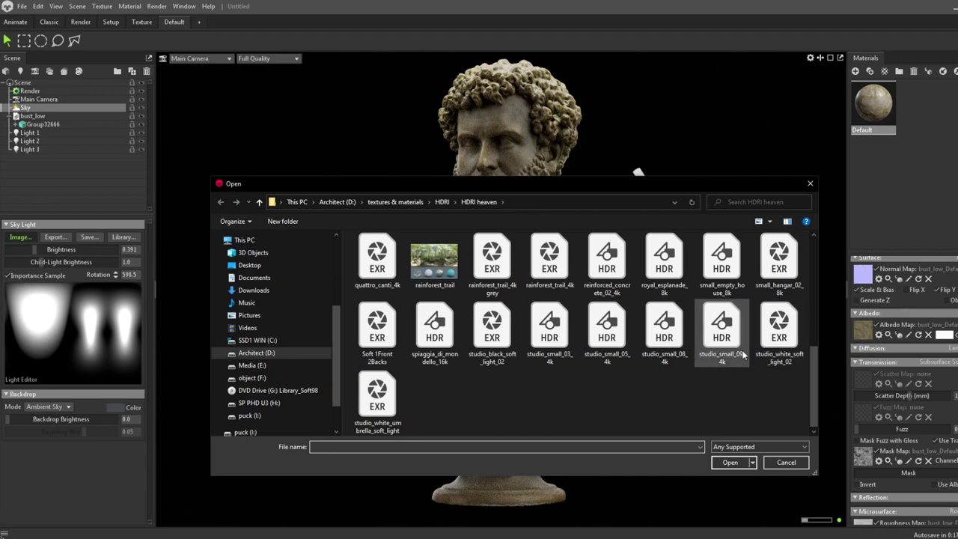
double_click(778, 329)
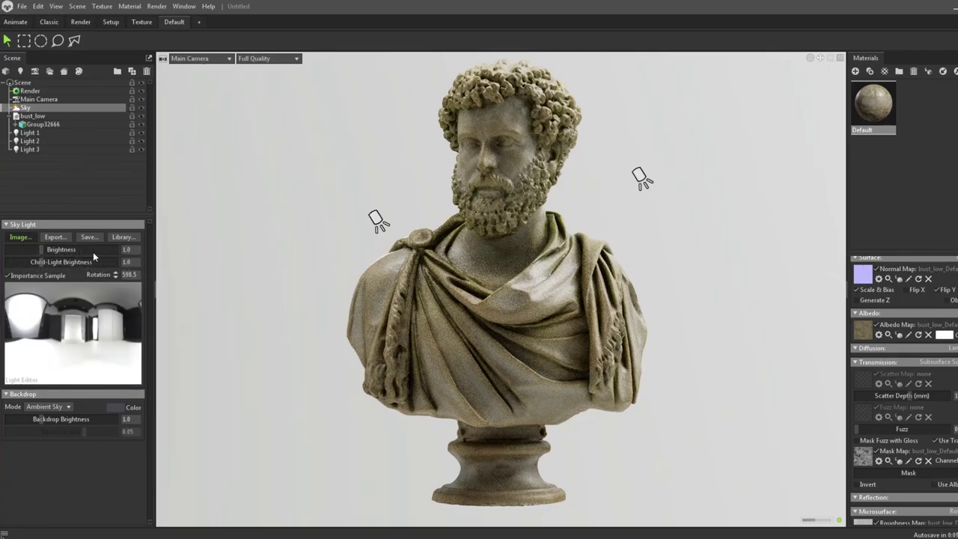
Switch the sky to studio_small_09_4k, black out the backdrop and rotate the lighting around the bust.
click(20, 237)
scroll(733, 359, down, 5)
scroll(733, 360, down, 5)
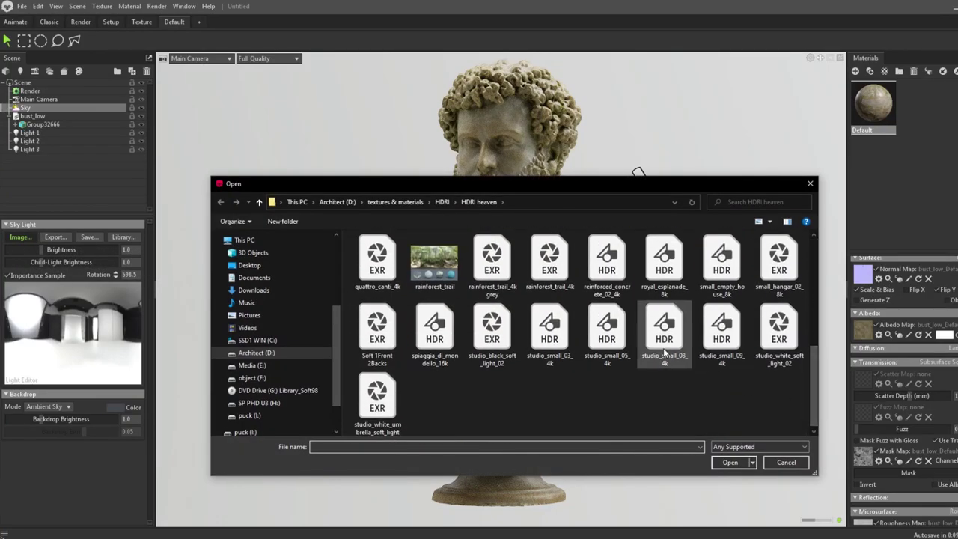
double_click(700, 344)
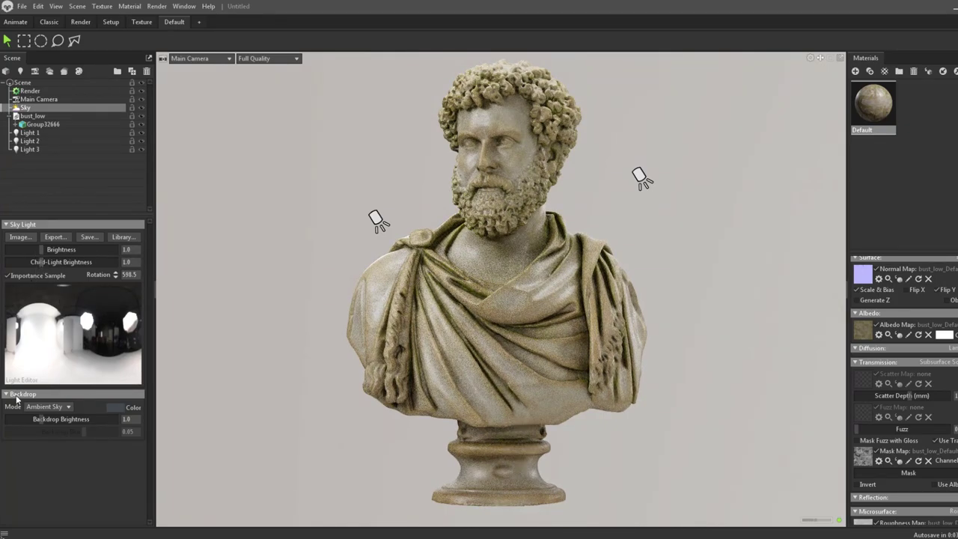
drag(61, 419, 22, 419)
shift+drag(295, 272, 485, 278)
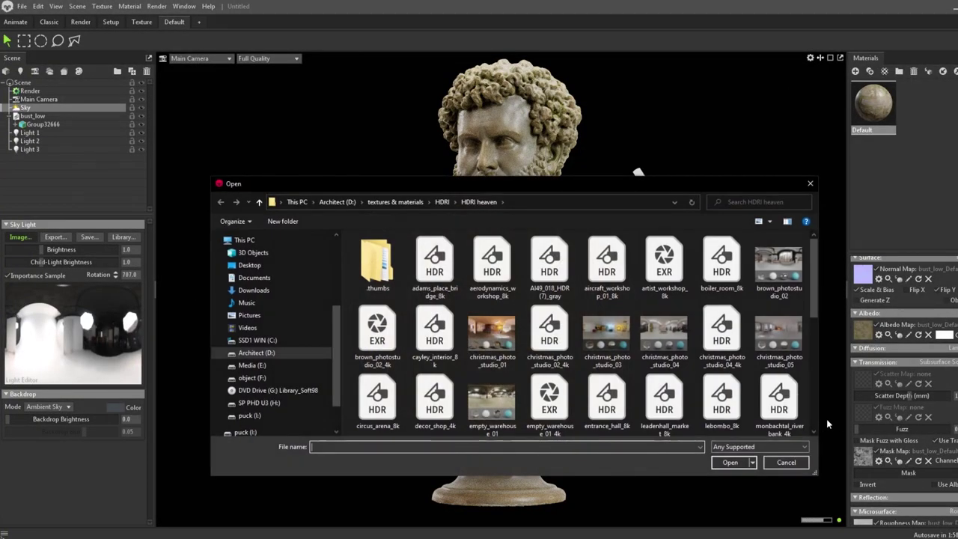
Load the studio_small_05_4k HDRI as the sky, then browse for another sky image.
scroll(812, 419, down, 3)
scroll(813, 418, down, 3)
double_click(607, 329)
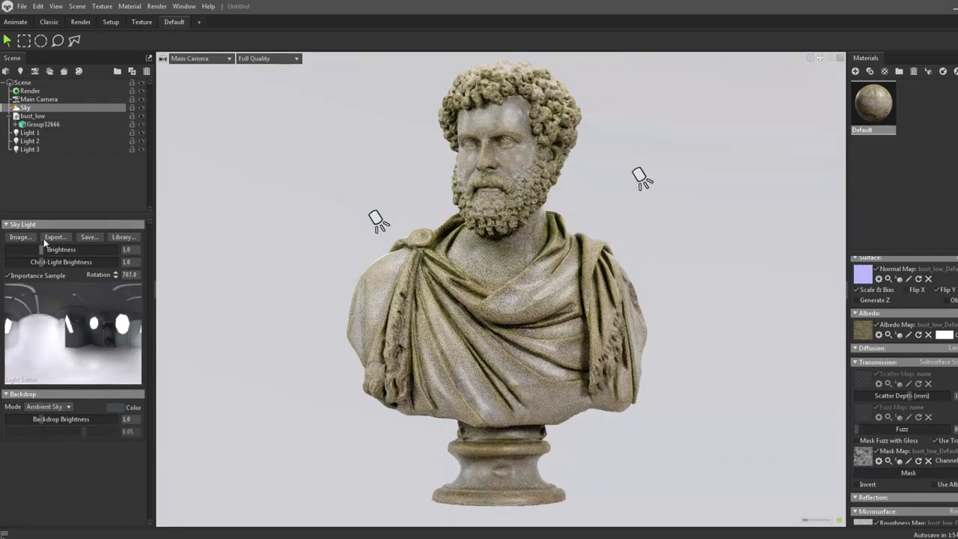
click(20, 236)
Load a darker studio HDRI, set backdrop brightness to 0, and rotate the sky around the bust.
double_click(606, 329)
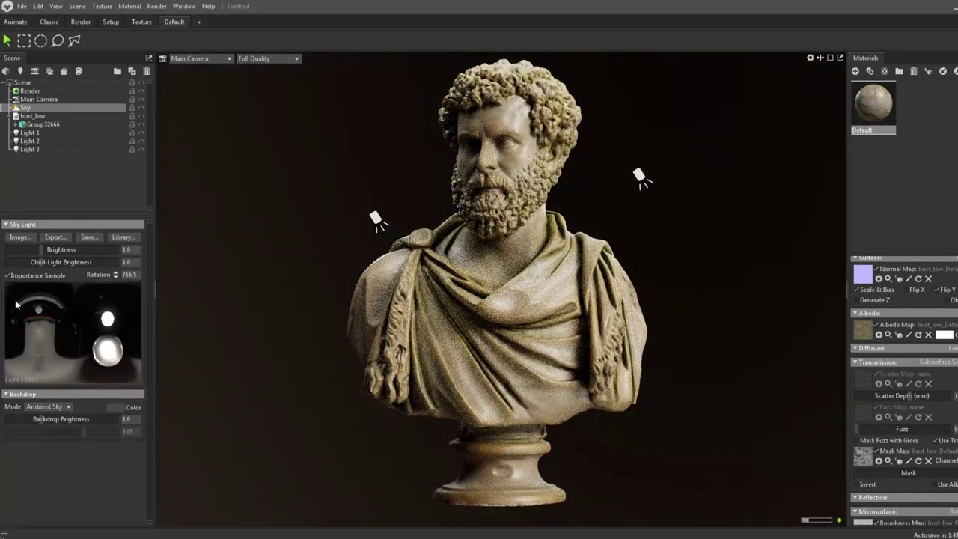
shift+drag(315, 336, 202, 341)
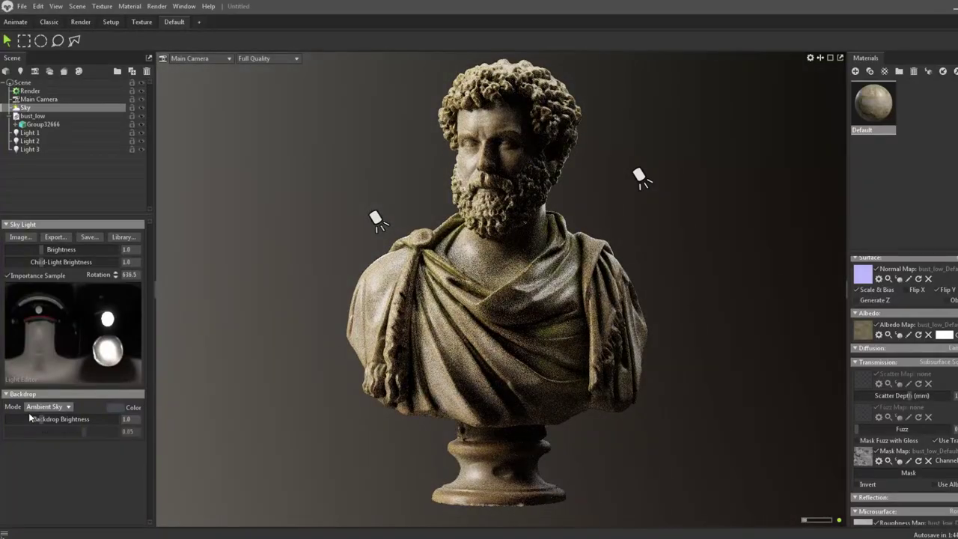
drag(28, 418, 7, 419)
shift+drag(419, 374, 464, 378)
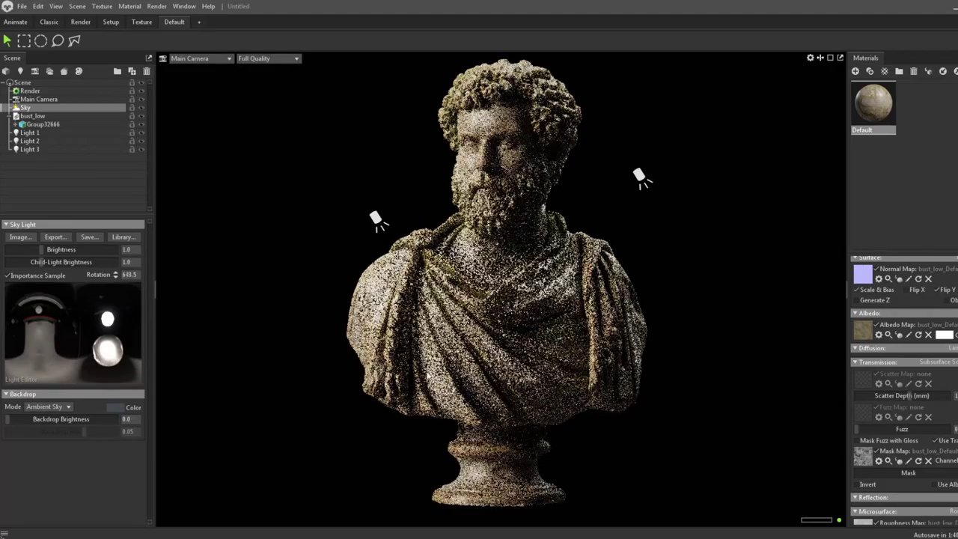
shift+drag(472, 372, 279, 363)
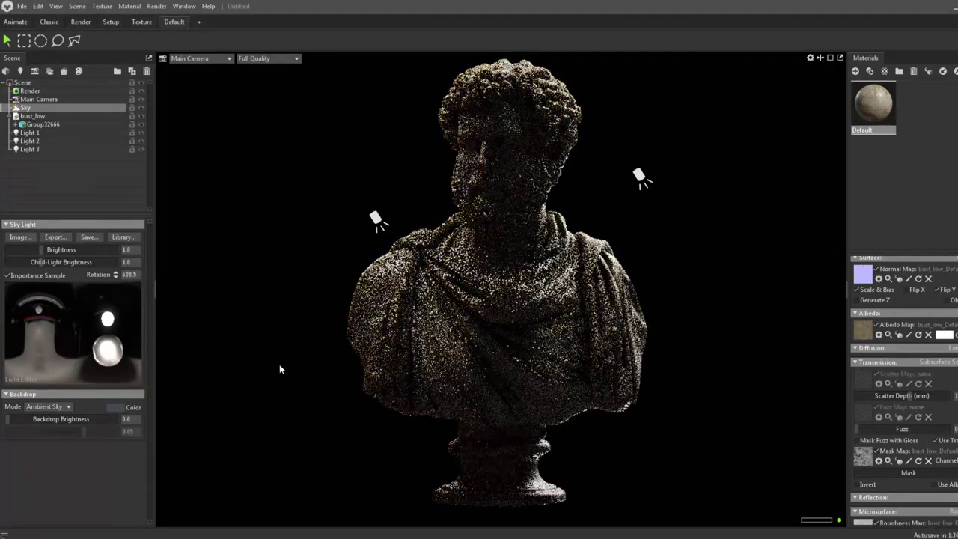
Rotate the sky for more frontal light and dim the sky brightness to 0.789.
click(207, 362)
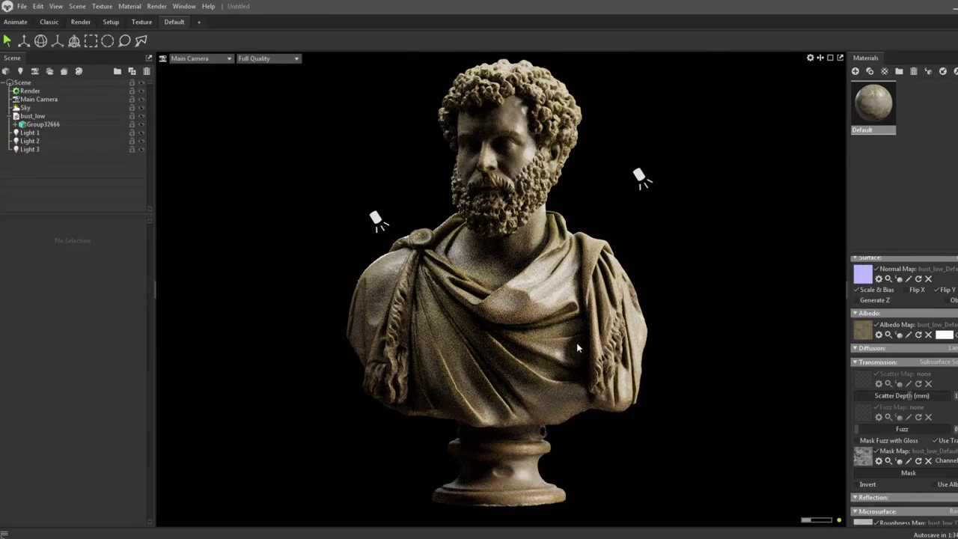
shift+drag(577, 347, 559, 350)
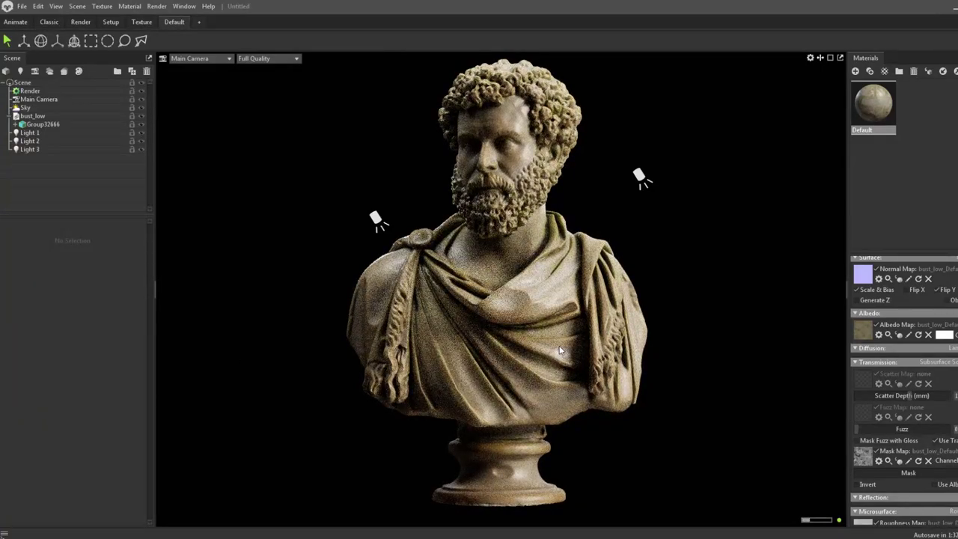
shift+drag(547, 358, 543, 353)
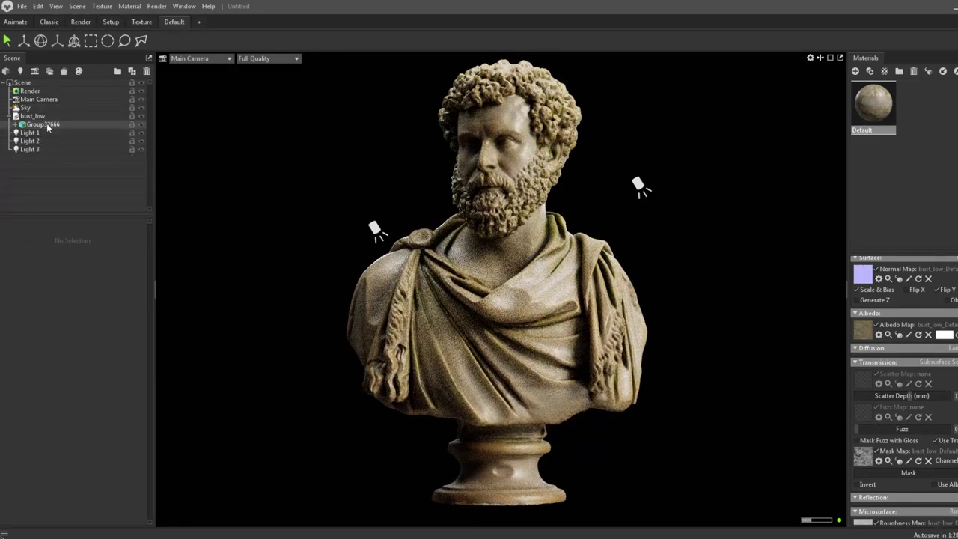
click(25, 107)
drag(45, 249, 39, 248)
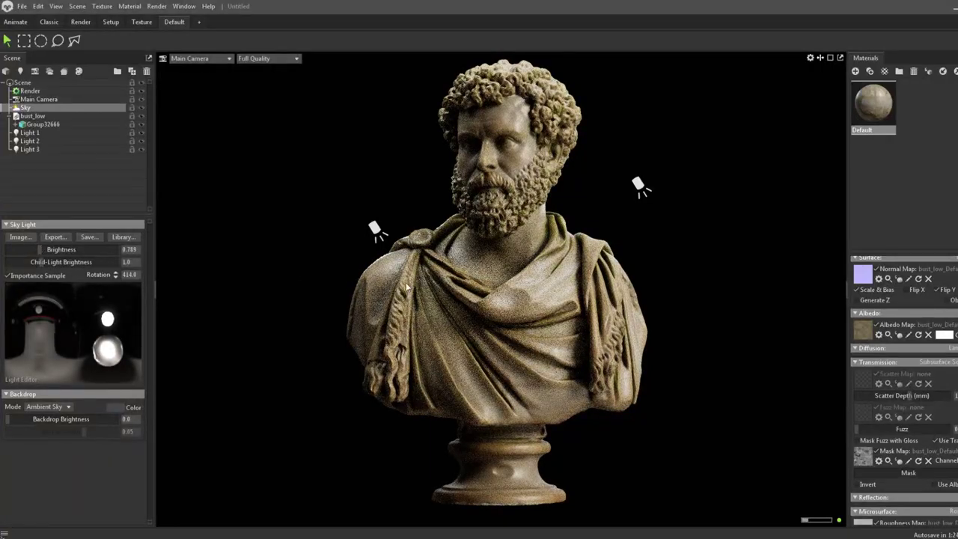
shift+drag(406, 286, 403, 279)
Duplicate the sky as Sky 1 and try the Alley Residential, then Alley Highway library skies.
key(ctrl+d)
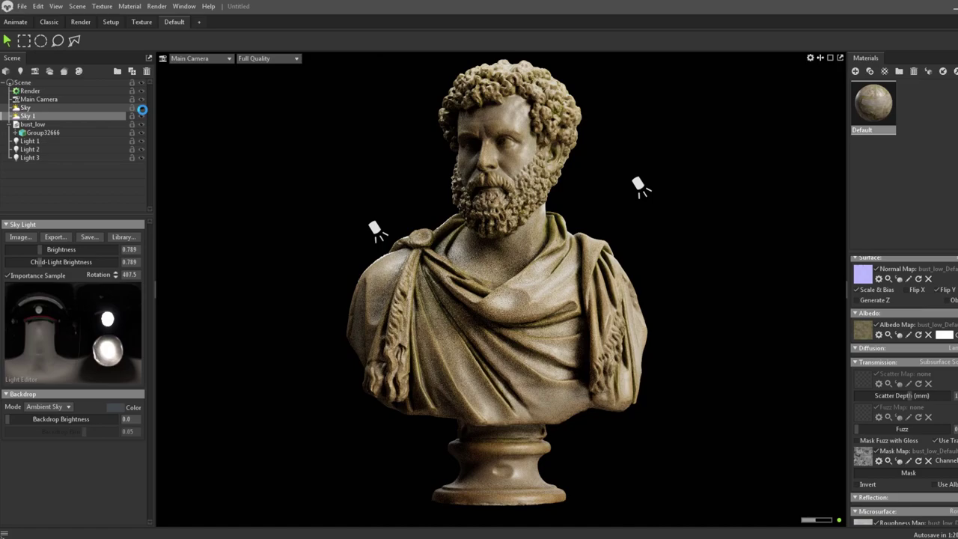
click(114, 237)
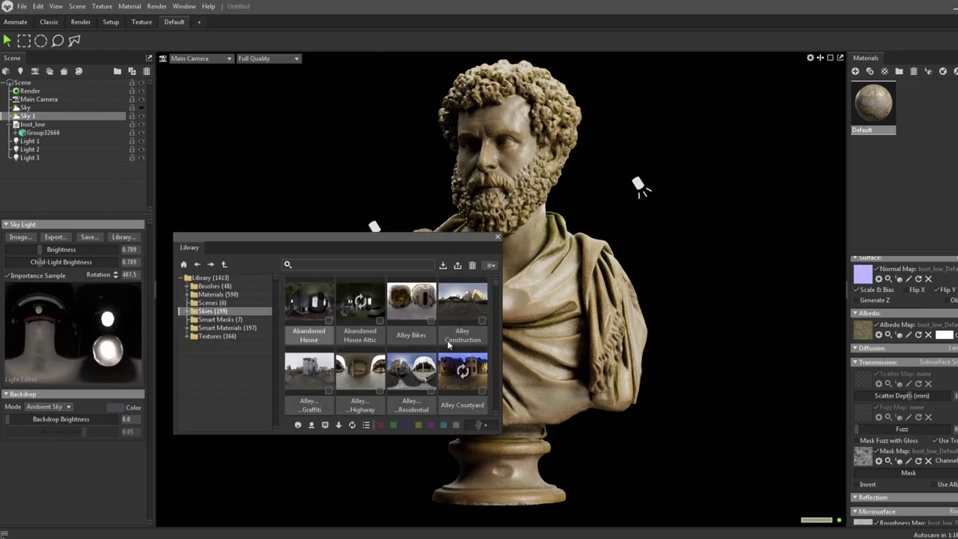
double_click(395, 382)
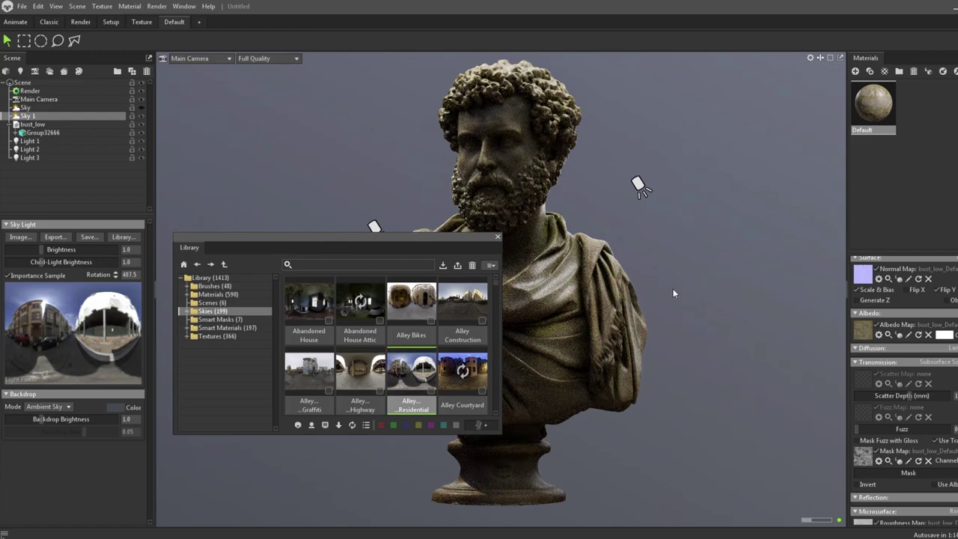
shift+right_drag(673, 294, 817, 313)
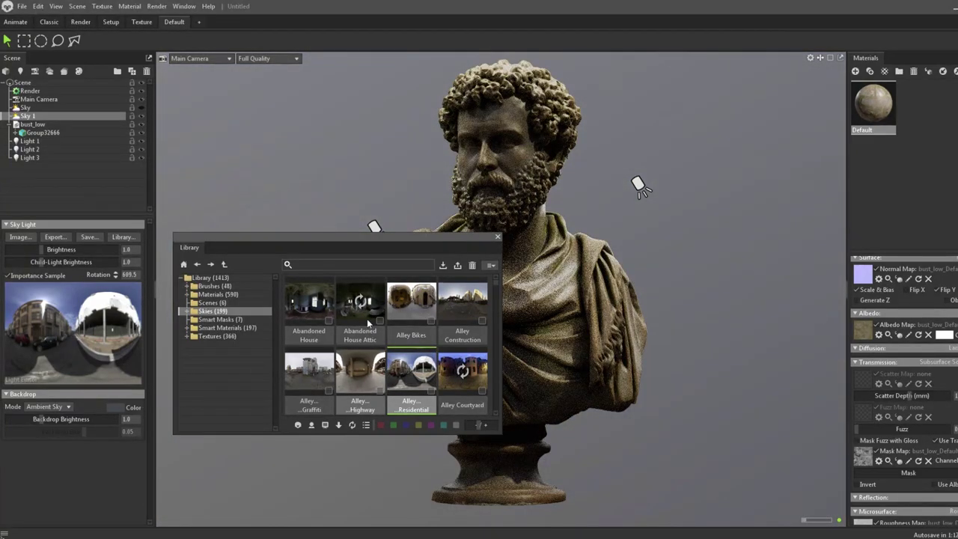
drag(414, 240, 230, 194)
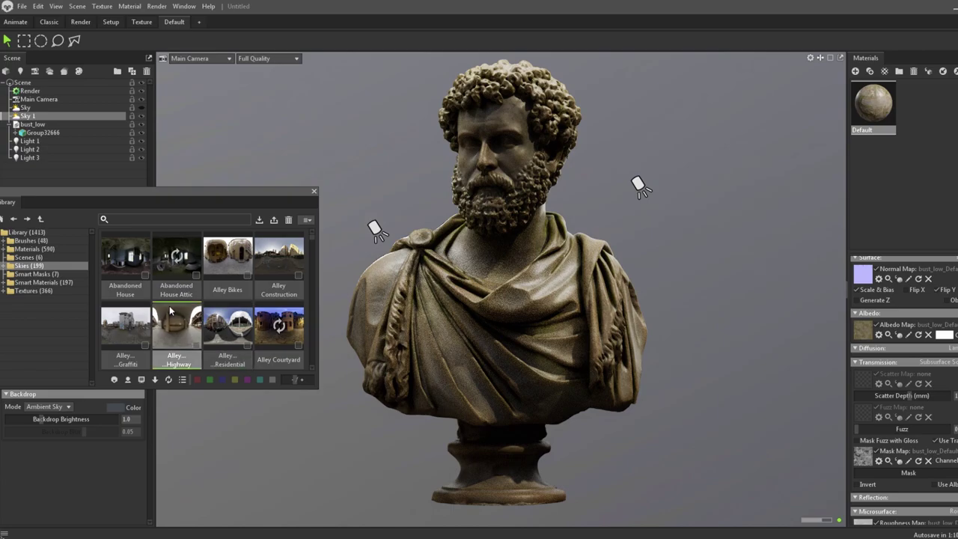
double_click(169, 306)
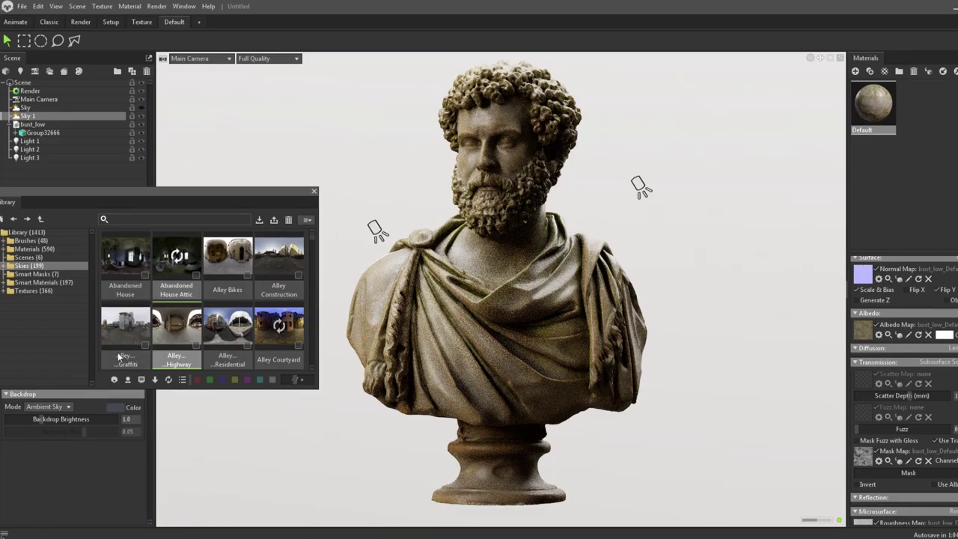
Set the backdrop to Blurred Sky mode with brightness lowered to 0.08.
drag(51, 428, 36, 417)
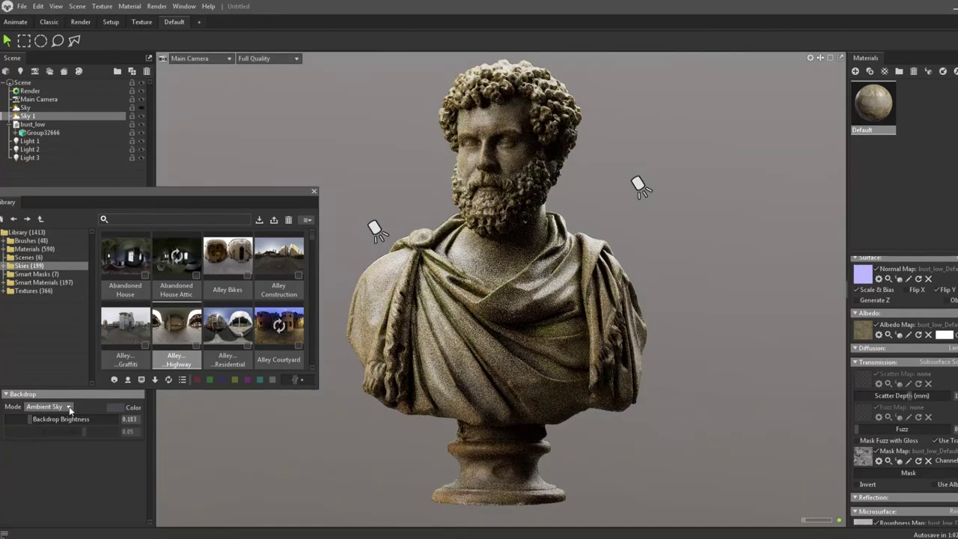
click(46, 406)
click(58, 436)
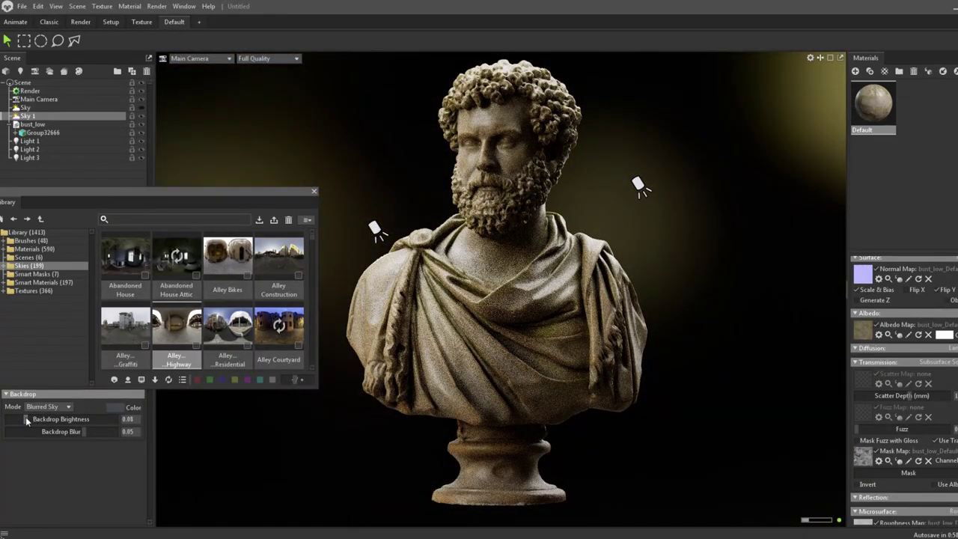
Swing the warm sky glow to the bust's upper left and close the sky library.
shift+drag(378, 335, 420, 344)
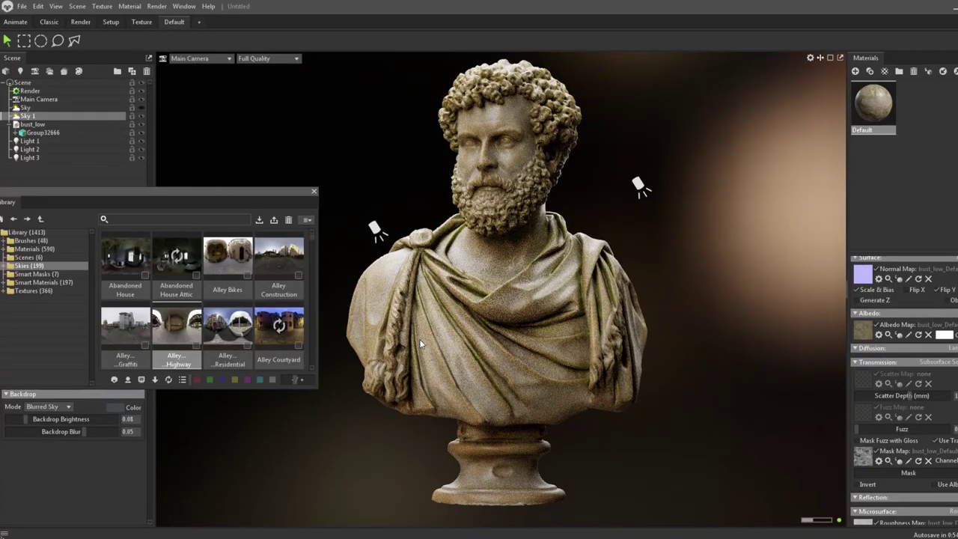
shift+drag(420, 344, 364, 346)
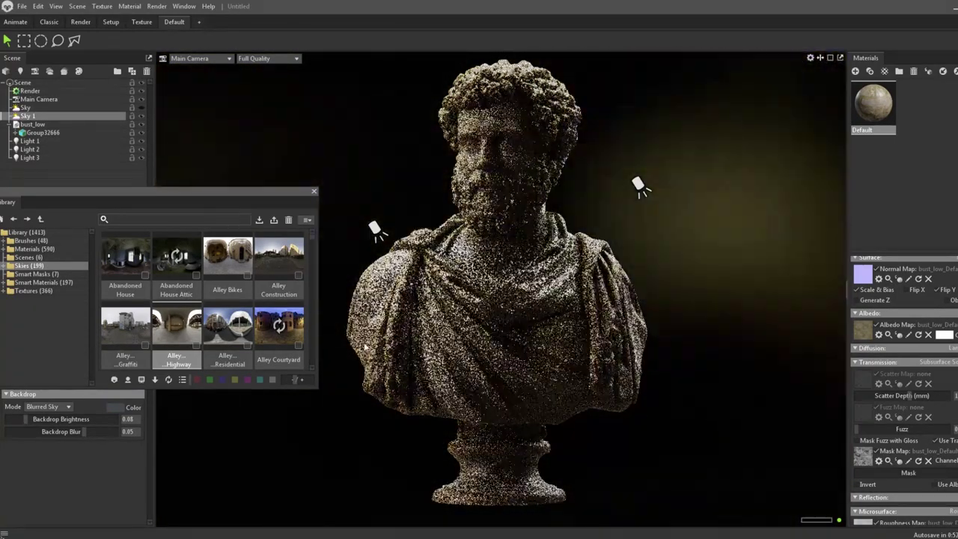
click(363, 342)
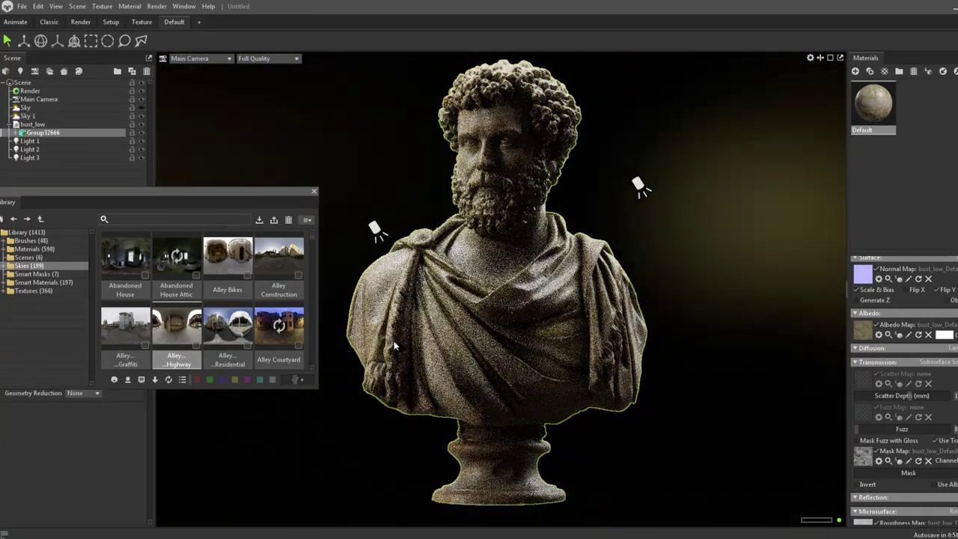
mouse_move(394, 340)
shift+mouse_down()
mouse_move(440, 341)
mouse_move(113, 363)
shift+mouse_up()
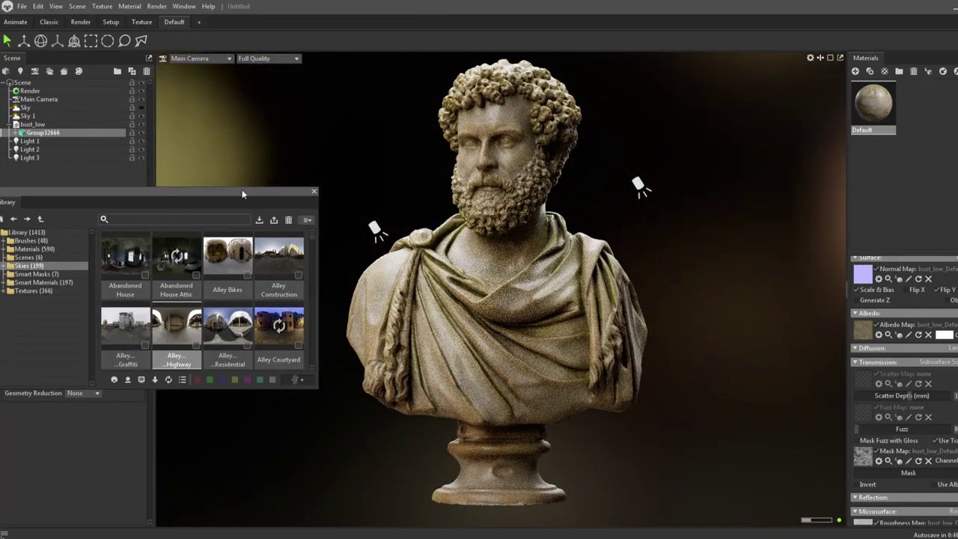
click(314, 194)
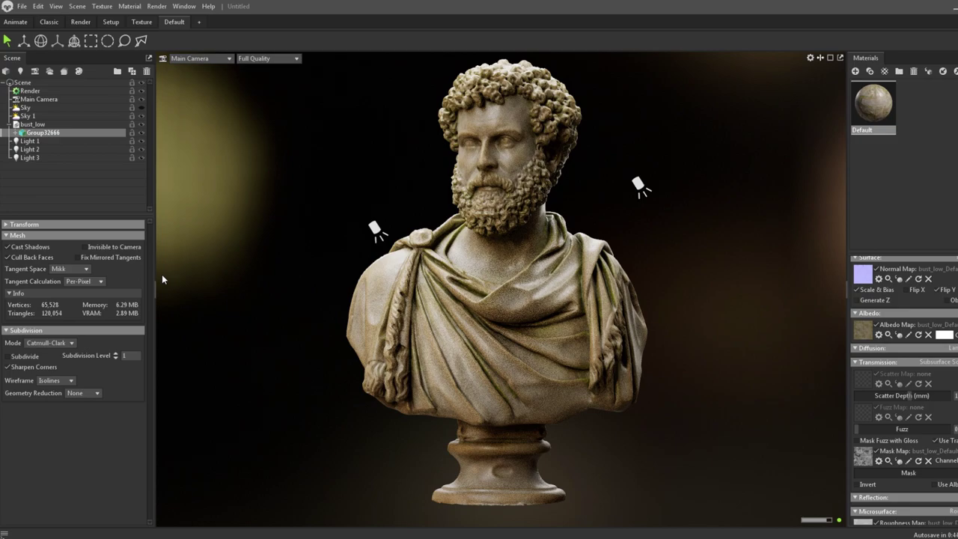
click(30, 99)
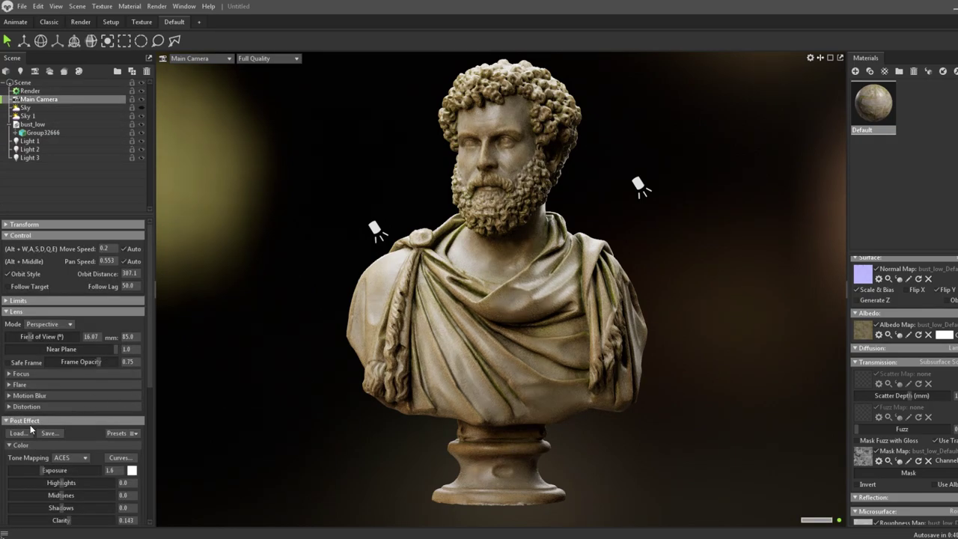
Enable Ray Traced depth of field, focus on the bust at distance 296.5, and set aperture 2.0.
click(23, 374)
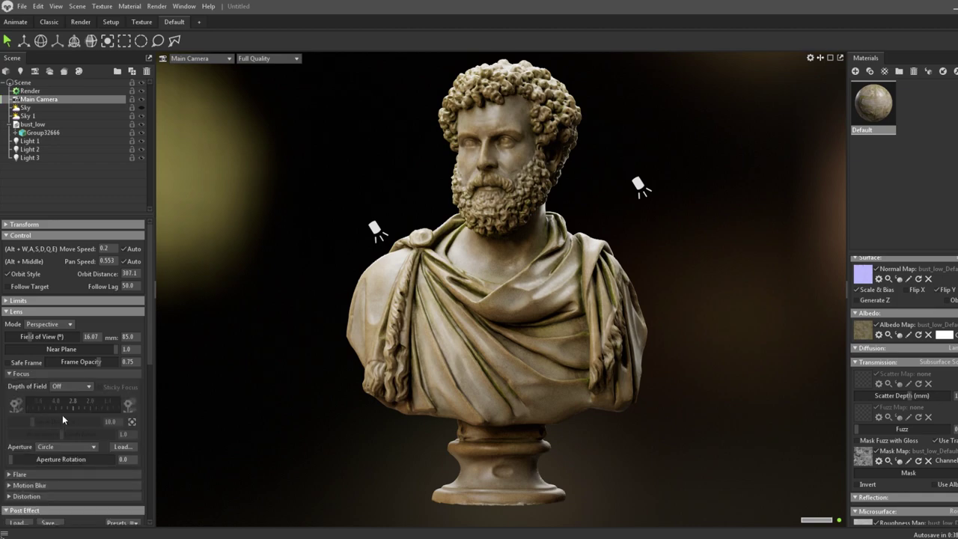
click(72, 412)
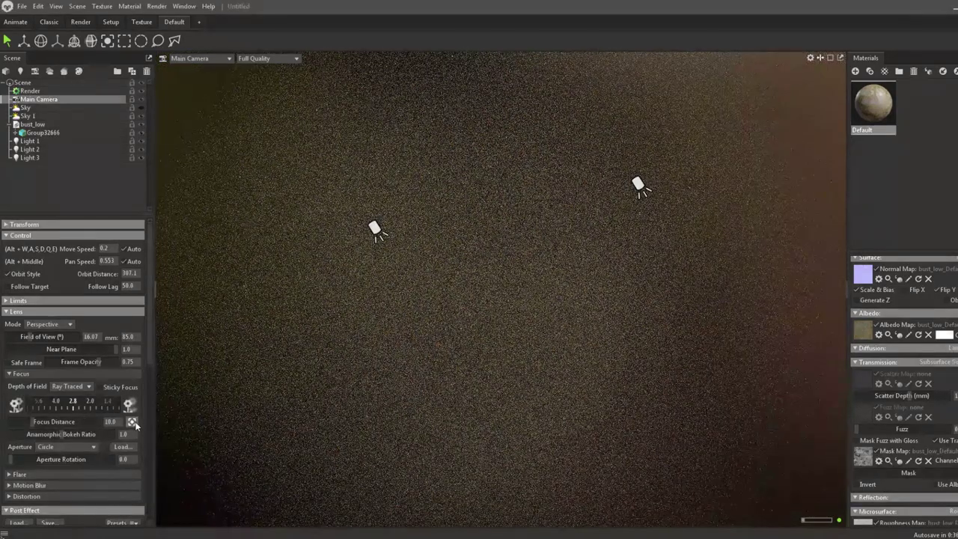
click(461, 297)
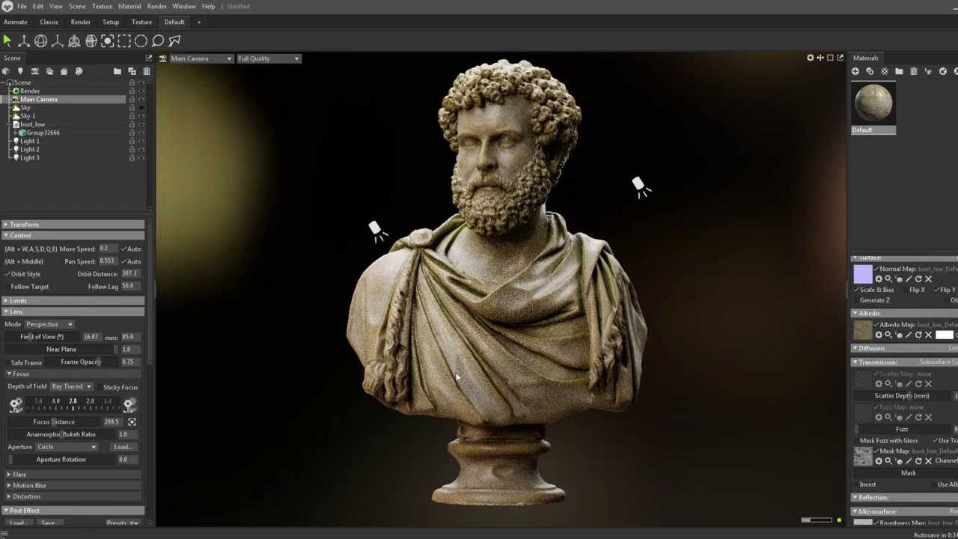
drag(81, 414, 60, 411)
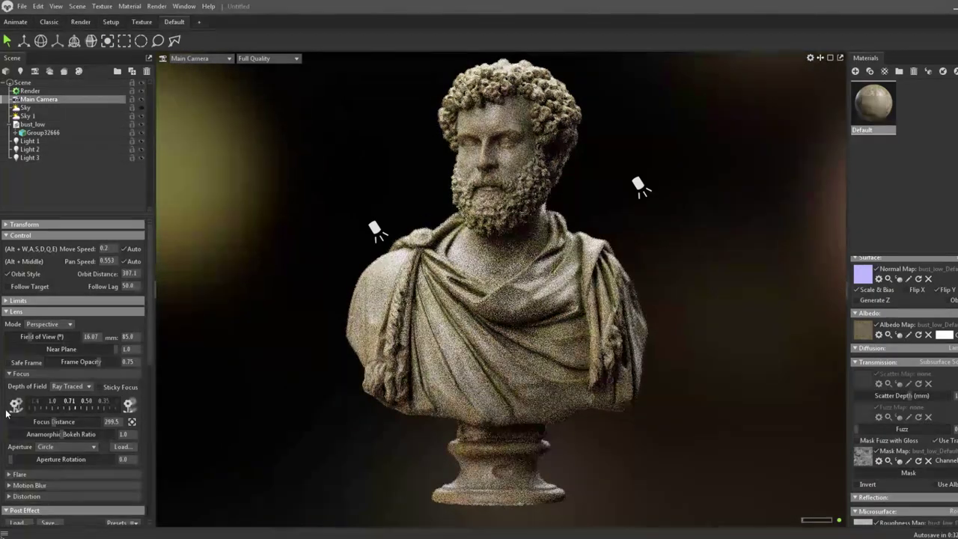
click(498, 283)
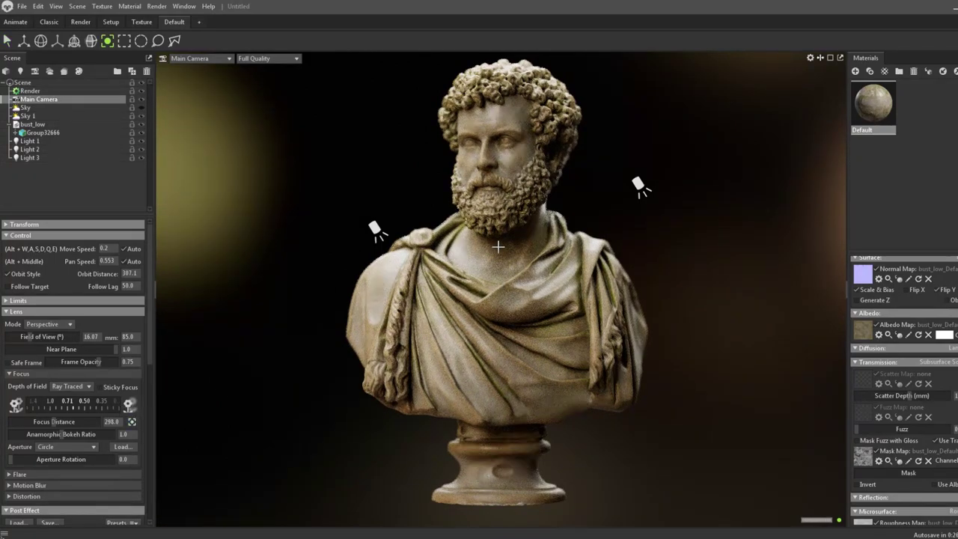
click(495, 211)
drag(78, 404, 95, 403)
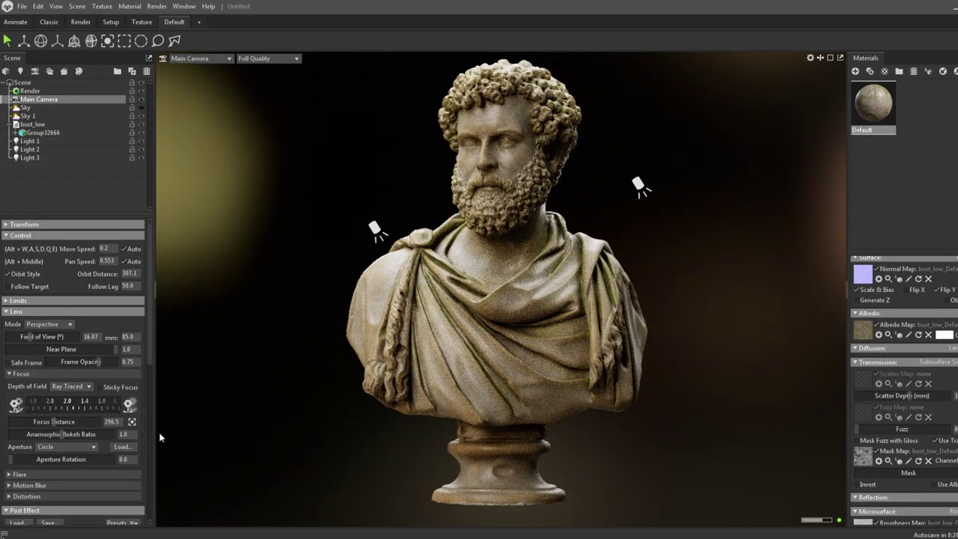
In the Color post effect, brighten highlights, darken midtones and set contrast to 1.001.
scroll(150, 362, down, 1)
scroll(149, 382, down, 1)
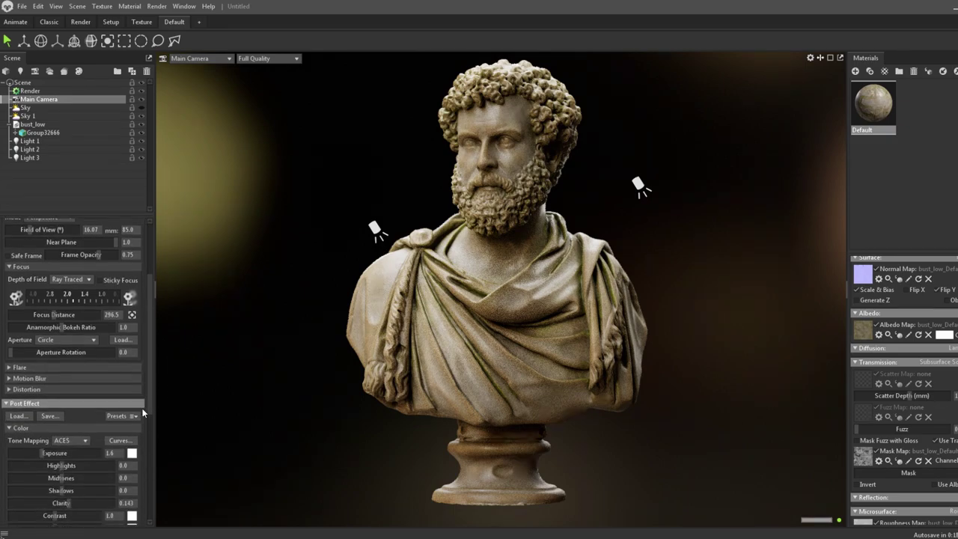
scroll(142, 433, down, 3)
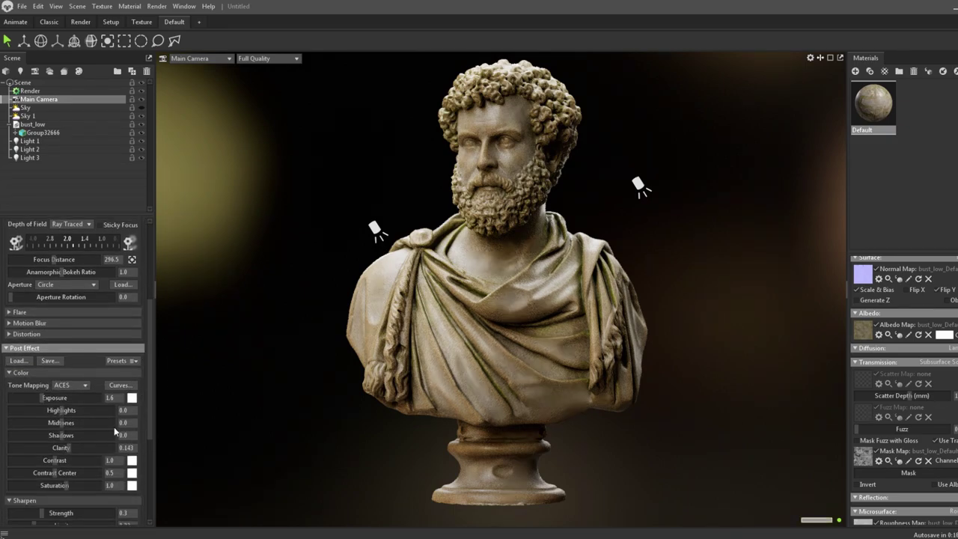
drag(69, 422, 35, 422)
drag(75, 410, 94, 411)
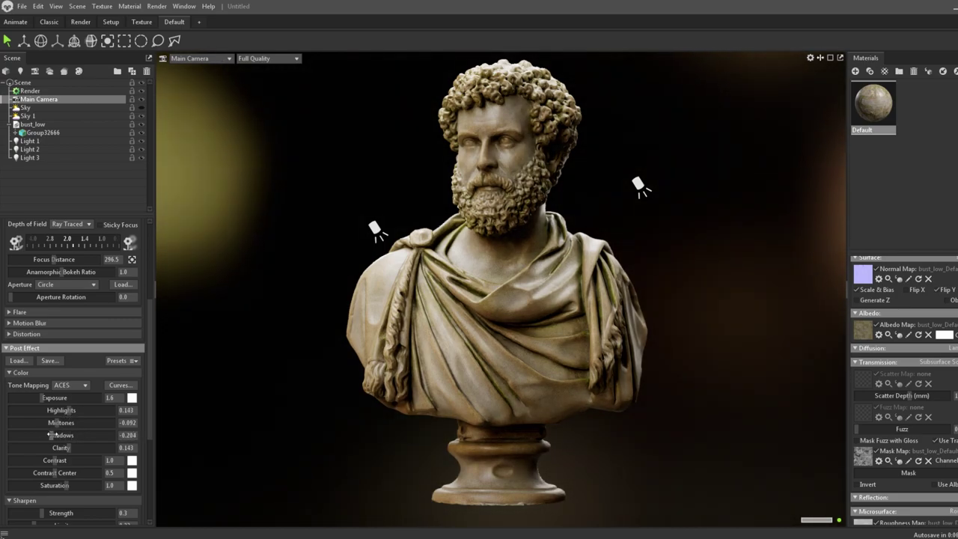
drag(53, 457, 57, 460)
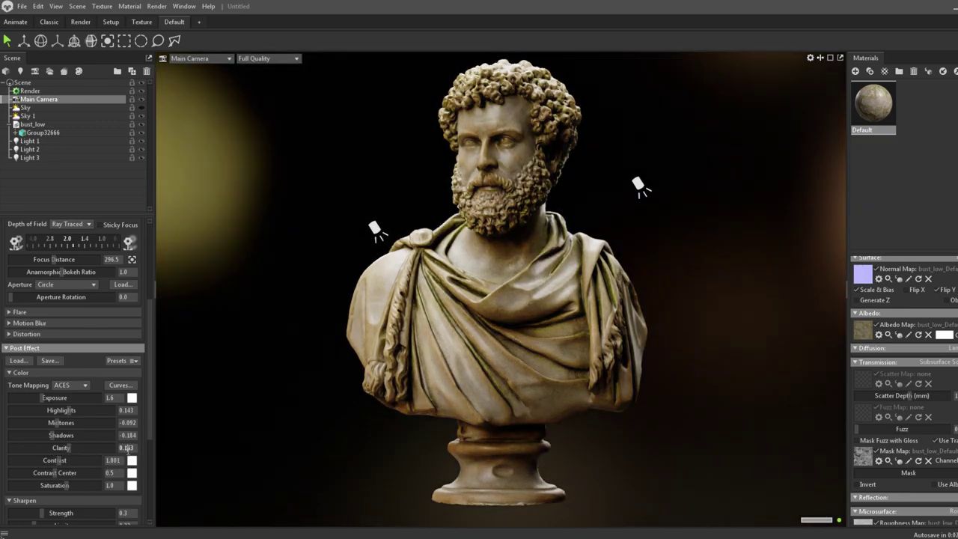
Set Clarity to 0.0 and rotate the sky so the warm glow sits behind the bust's head.
click(126, 448)
text(0)
key(Return)
mouse_move(497, 344)
shift+mouse_down()
mouse_move(566, 303)
mouse_move(599, 301)
mouse_move(541, 304)
shift+mouse_up()
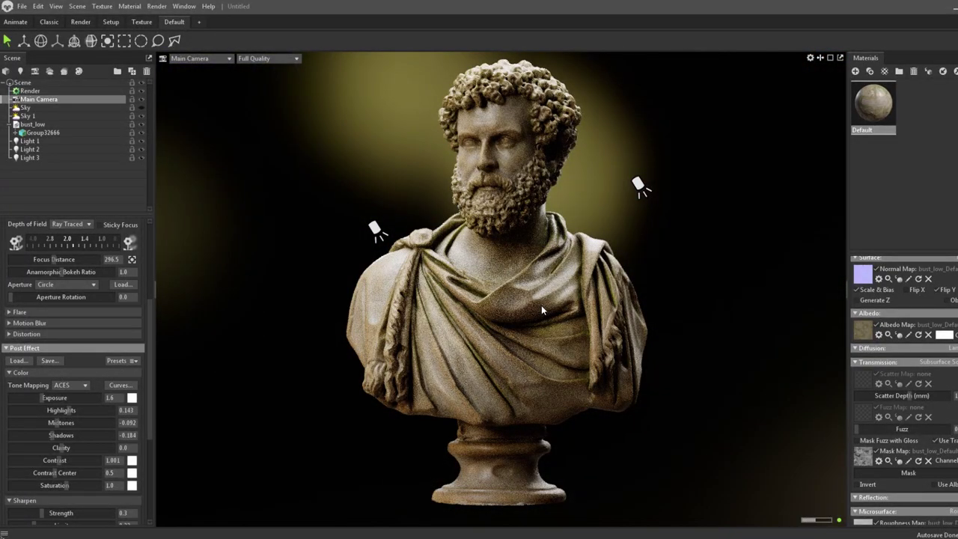
Set Sky 1's backdrop brightness to 0, rotate it to about 668, and keep Sky 1 as the active light.
click(48, 116)
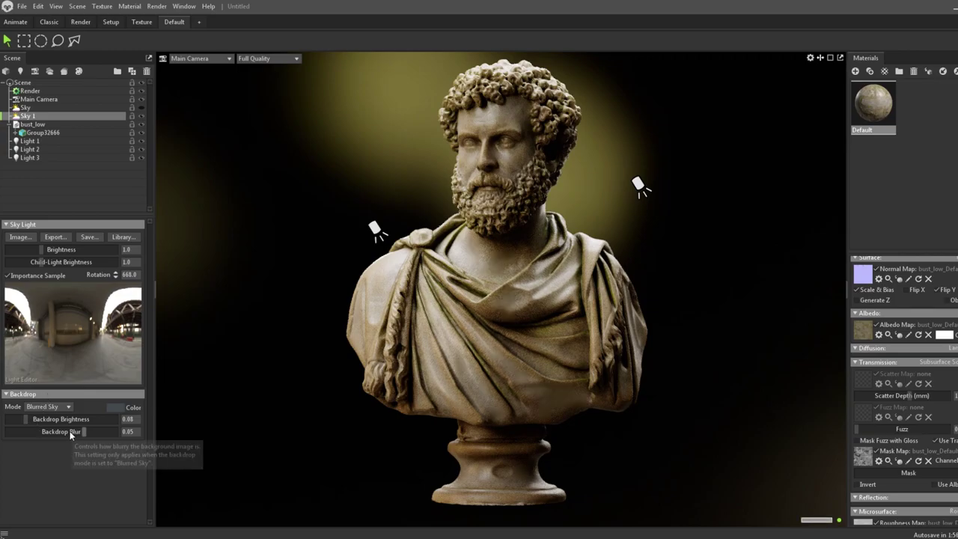
drag(26, 419, 6, 419)
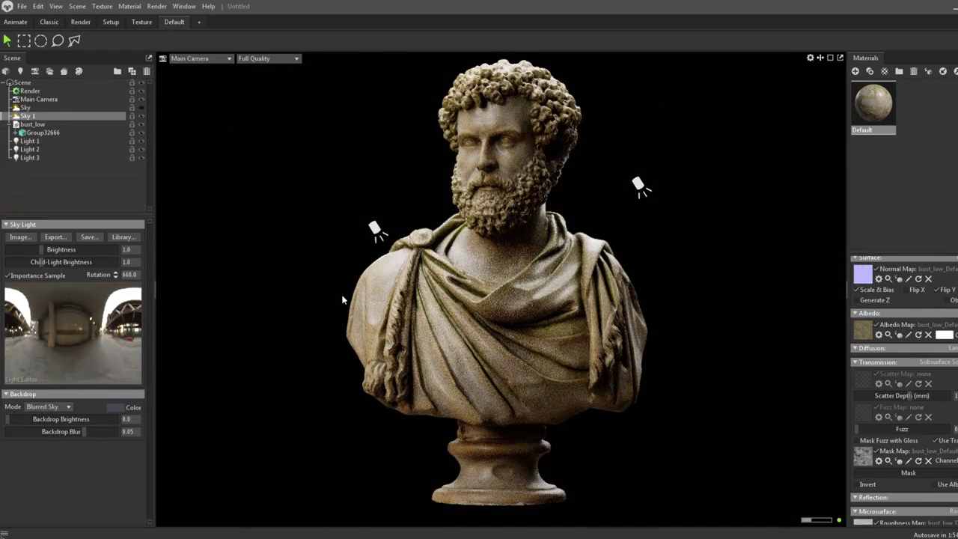
shift+drag(342, 300, 359, 299)
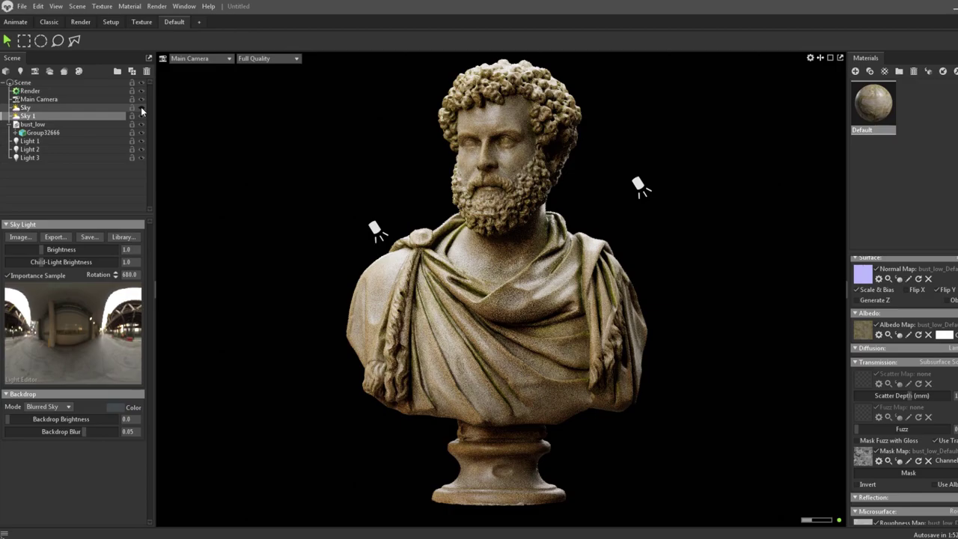
click(141, 110)
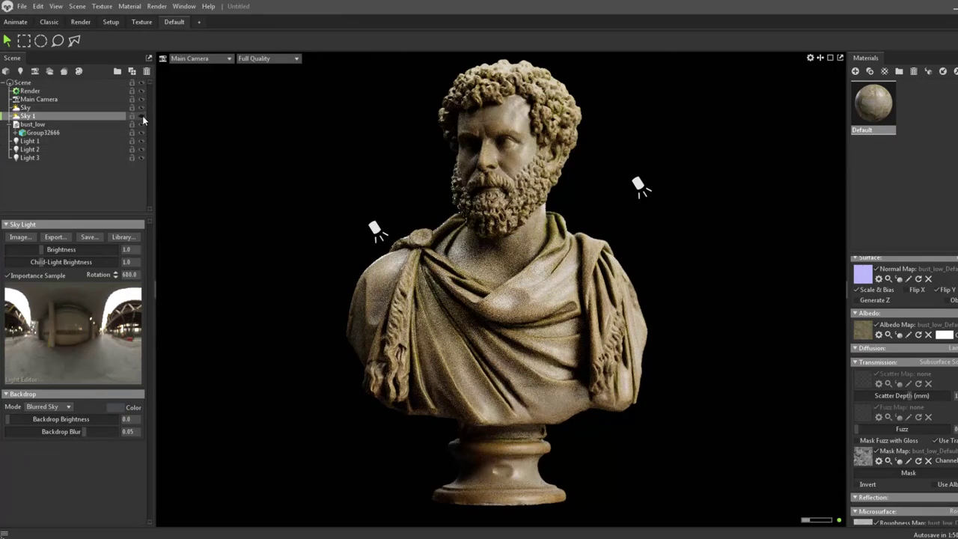
click(142, 107)
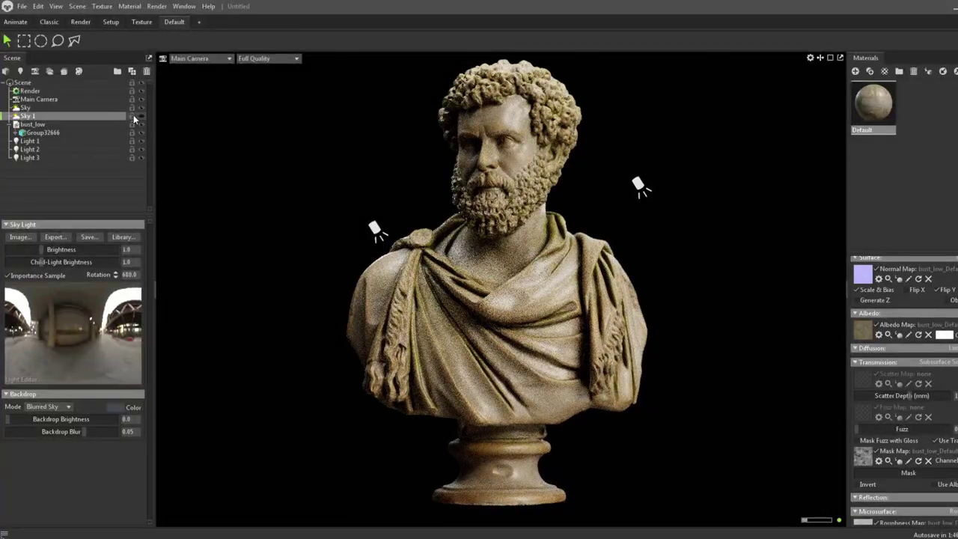
click(139, 115)
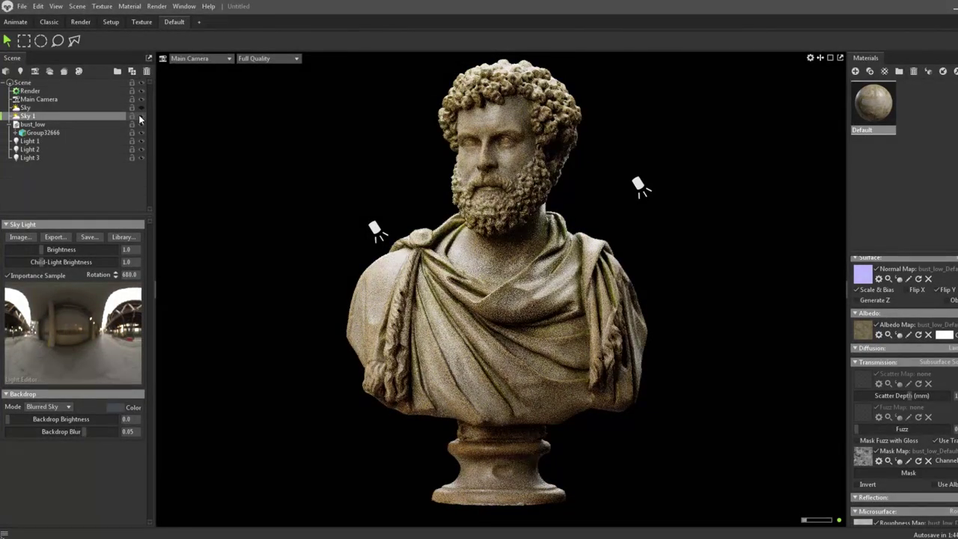
shift+drag(504, 280, 491, 279)
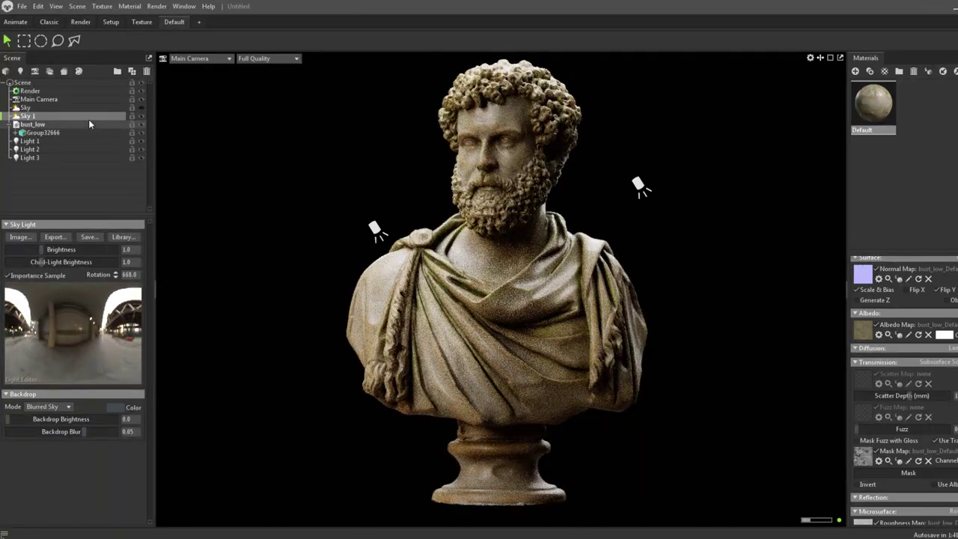